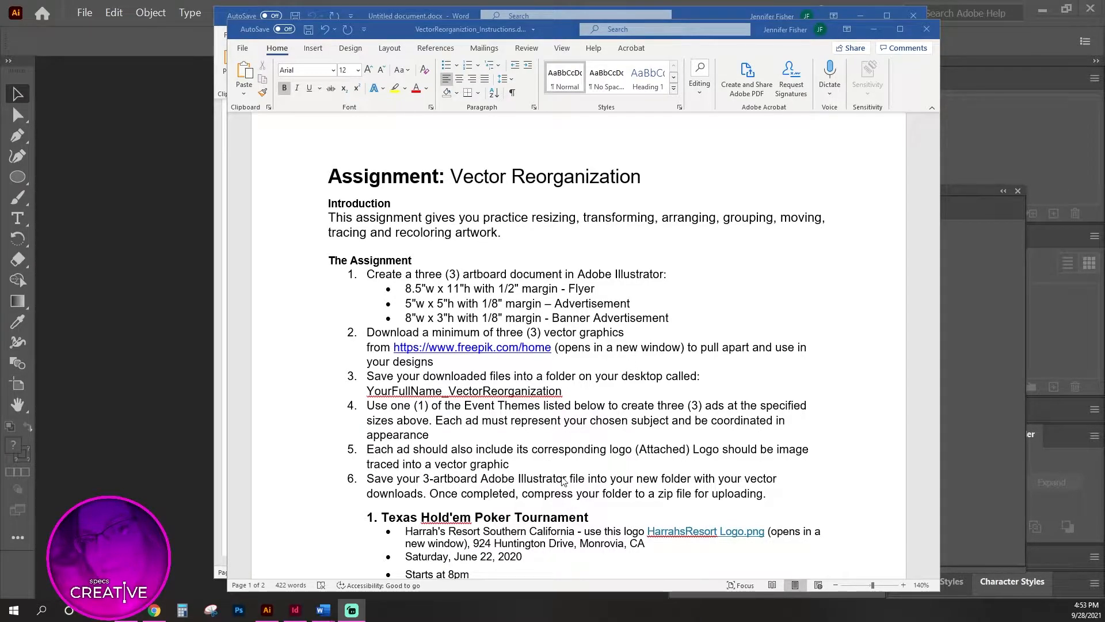
Read the Vector Reorganization assignment instructions, covering the artboard sizes, file requirements and the three event themes.
scroll(583, 471, "down", 2)
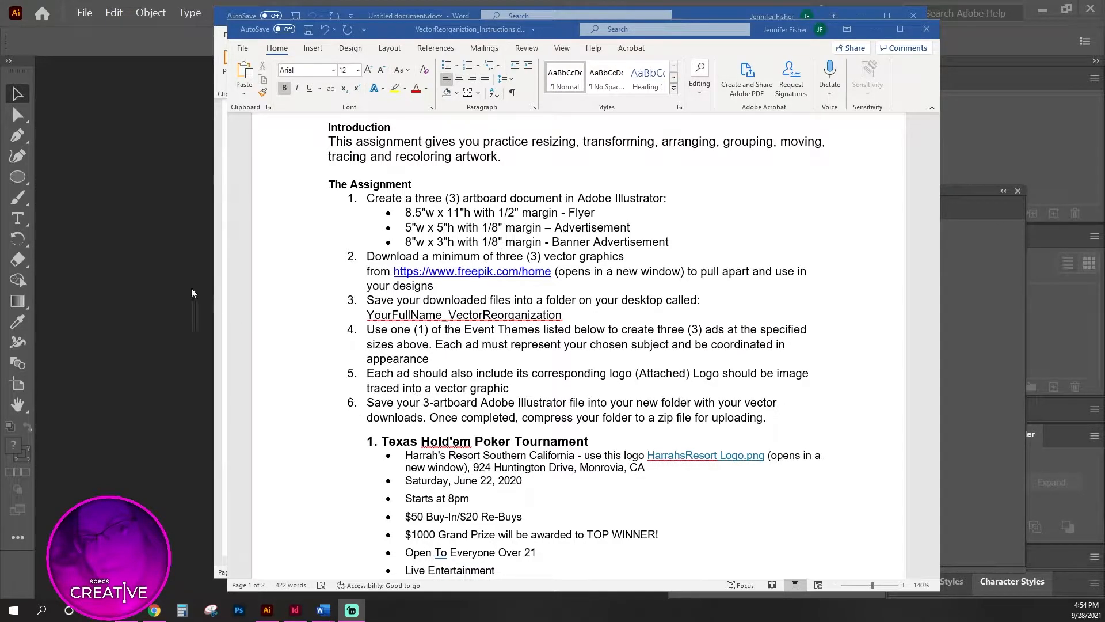
scroll(544, 313, "down", 2)
scroll(435, 297, "down", 1)
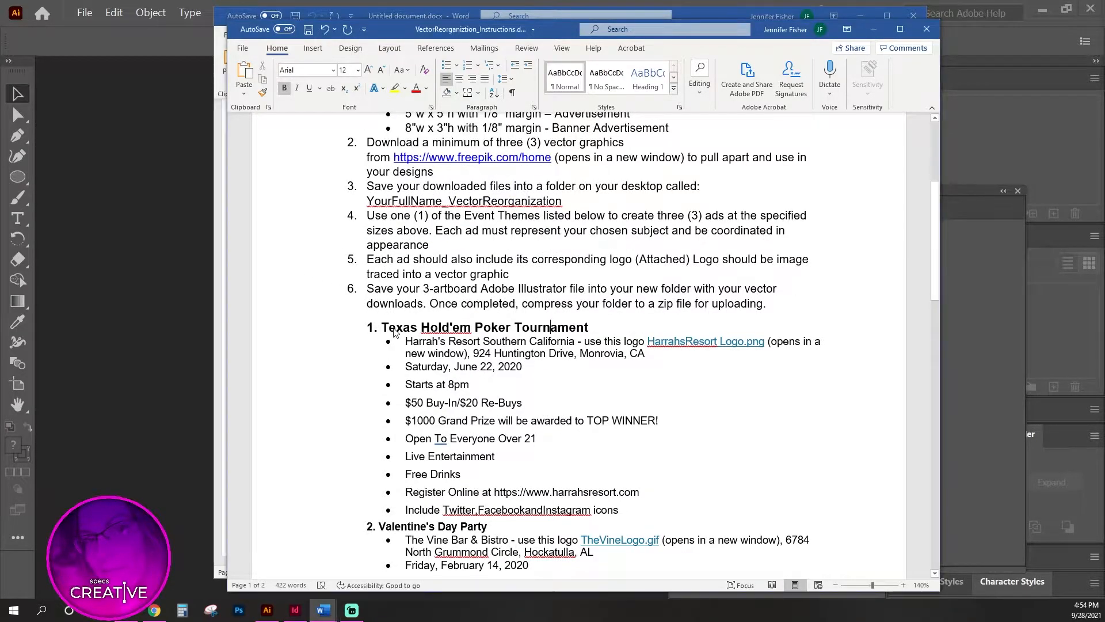
scroll(593, 328, "down", 1)
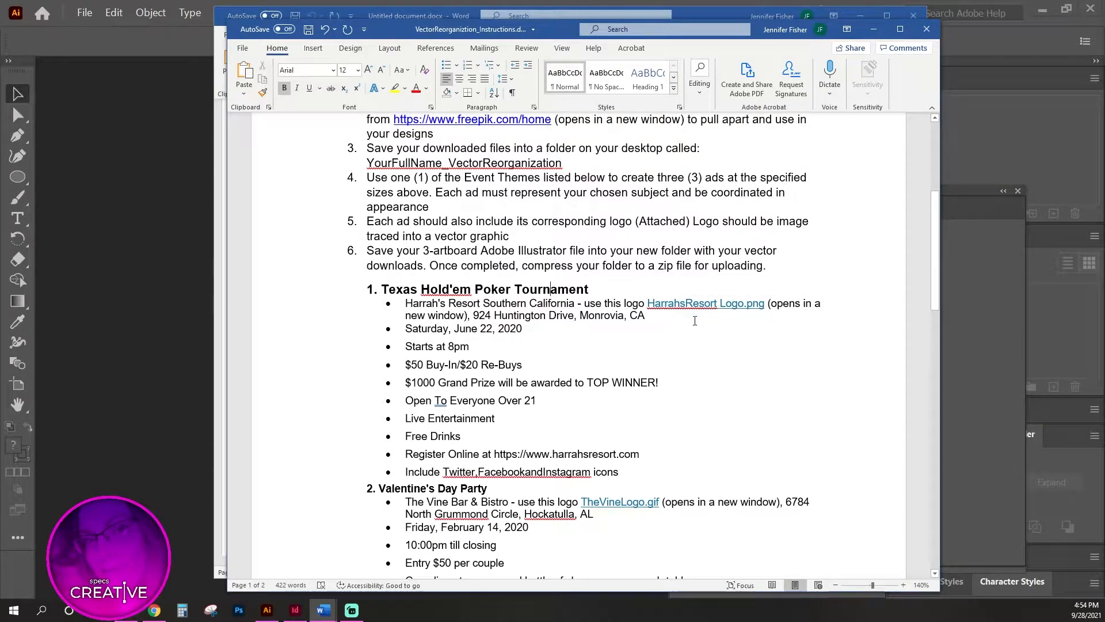
scroll(658, 353, "down", 3)
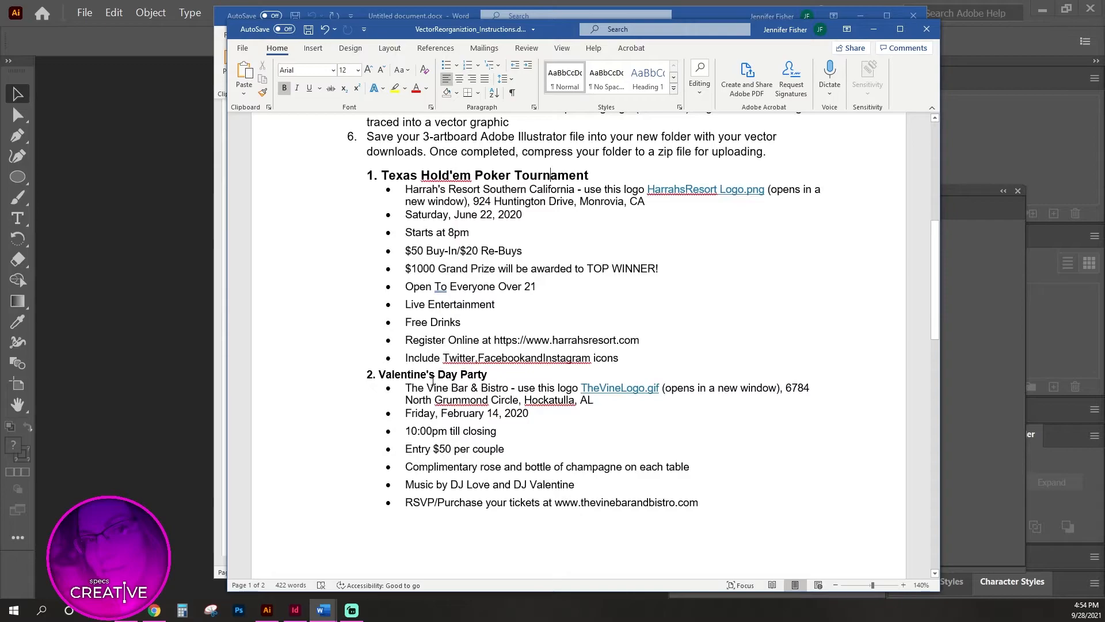
scroll(626, 394, "down", 5)
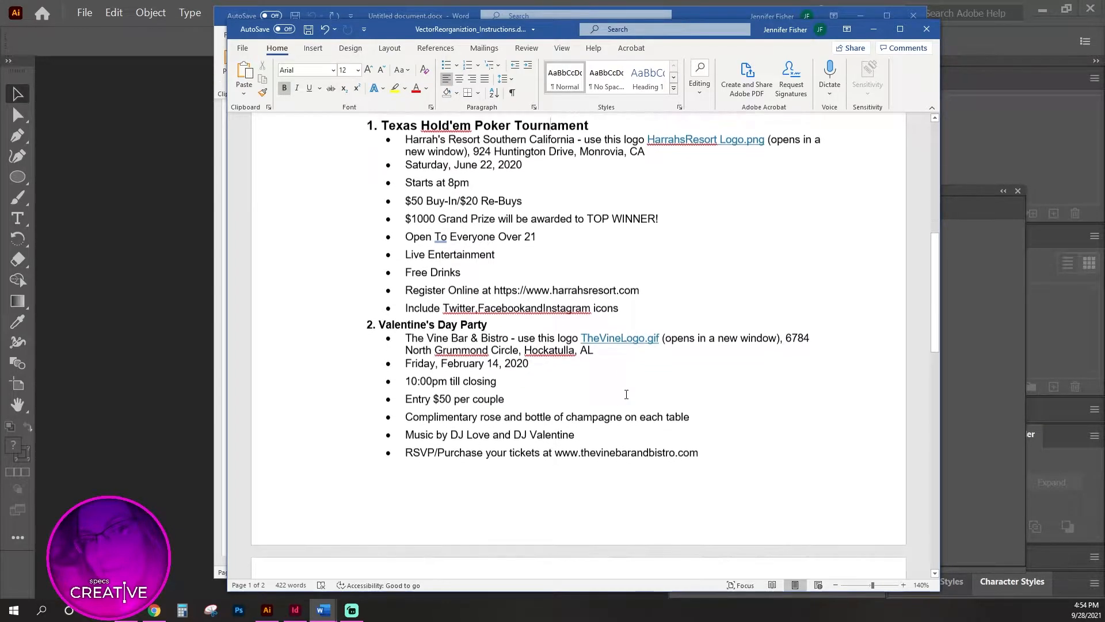
scroll(626, 395, "down", 4)
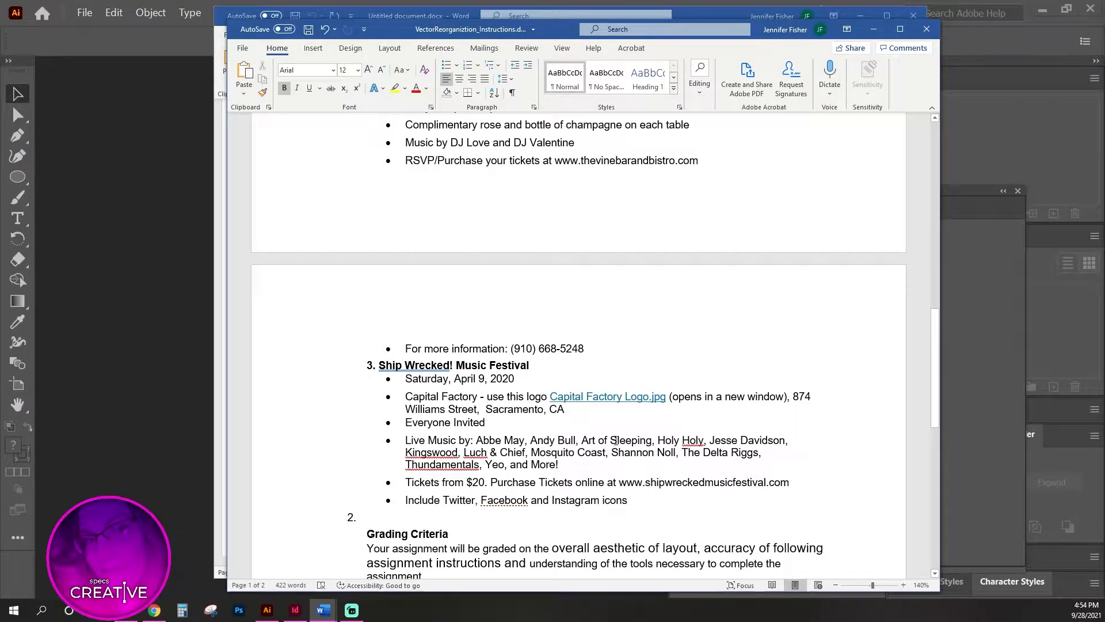
scroll(646, 491, "up", 8)
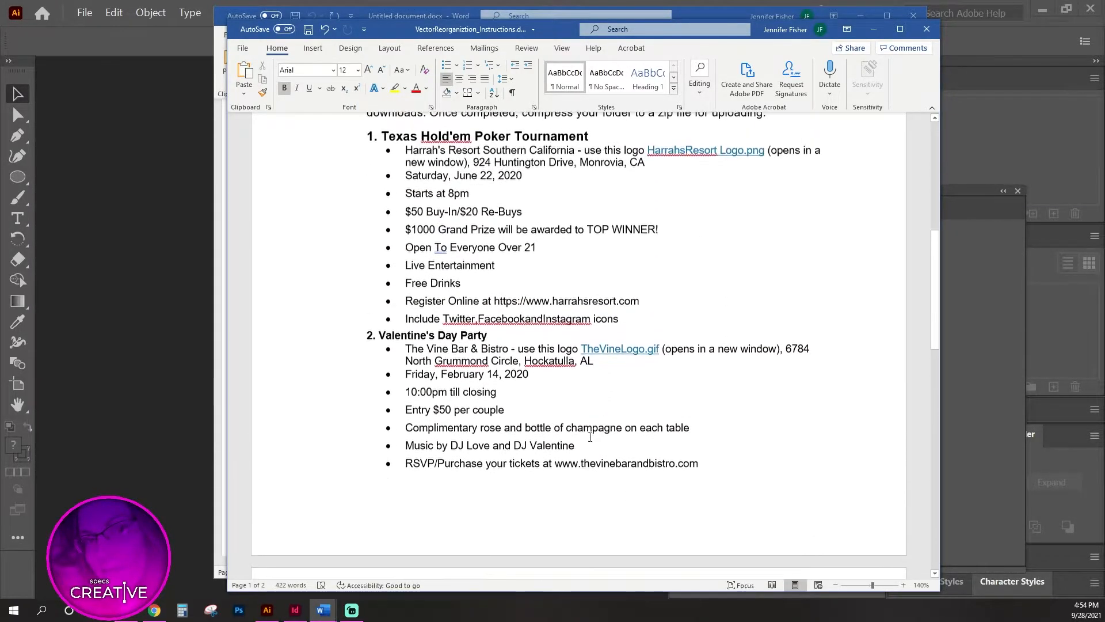
scroll(592, 328, "up", 2)
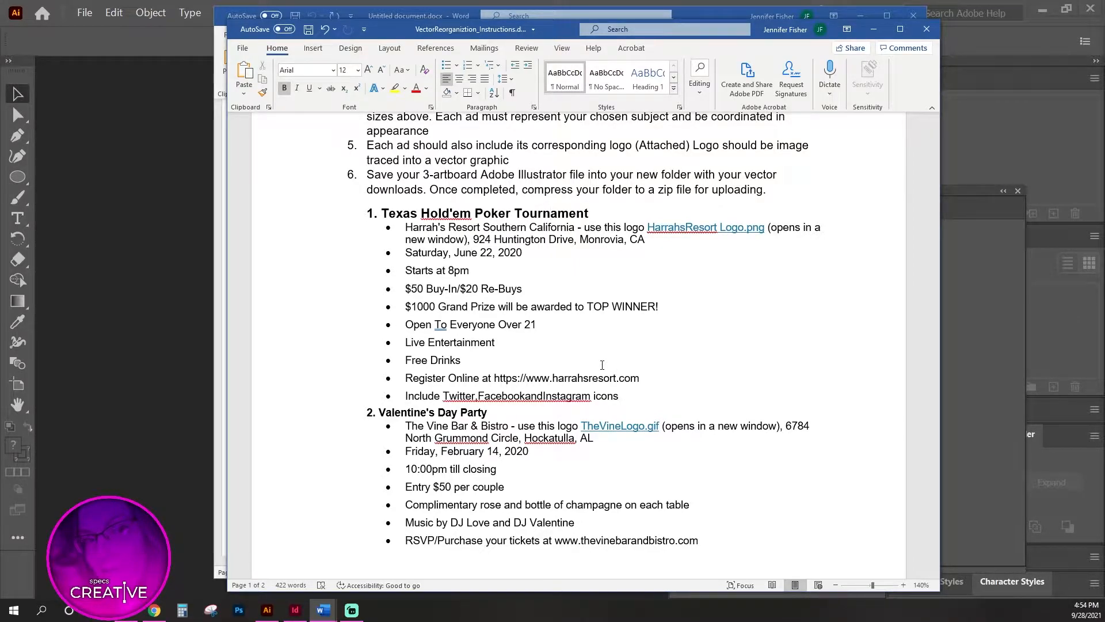
scroll(602, 365, "down", 3)
scroll(603, 364, "down", 6)
scroll(604, 364, "up", 5)
scroll(604, 364, "up", 6)
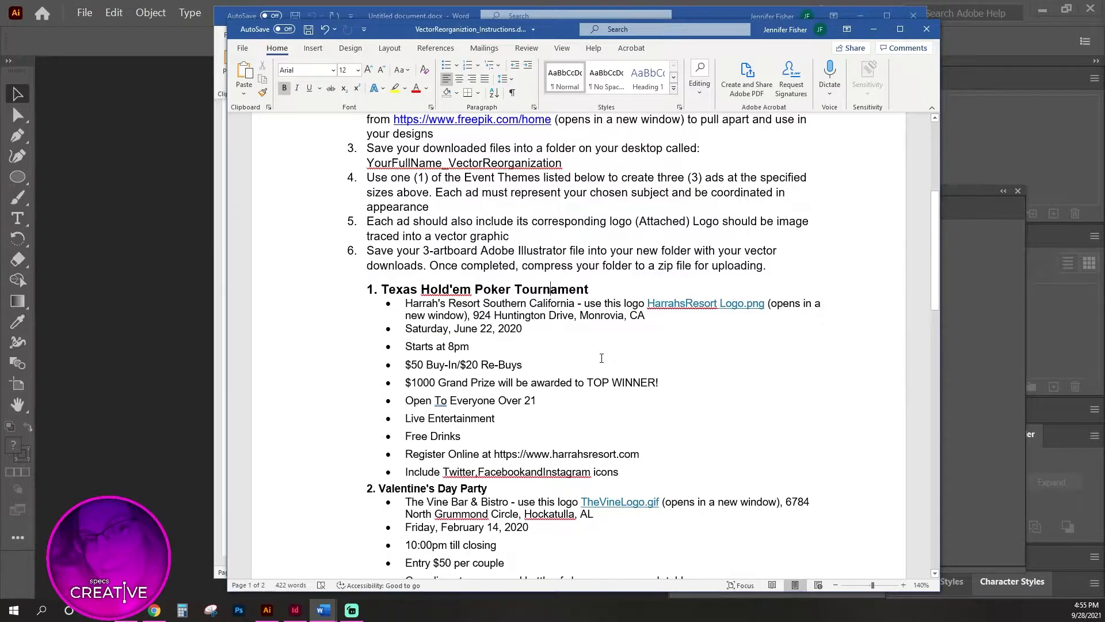
Compare the Texas Hold'em Poker Tournament details with the Halloween Party text in the other Word document.
left_click_drag(620, 473, 368, 289)
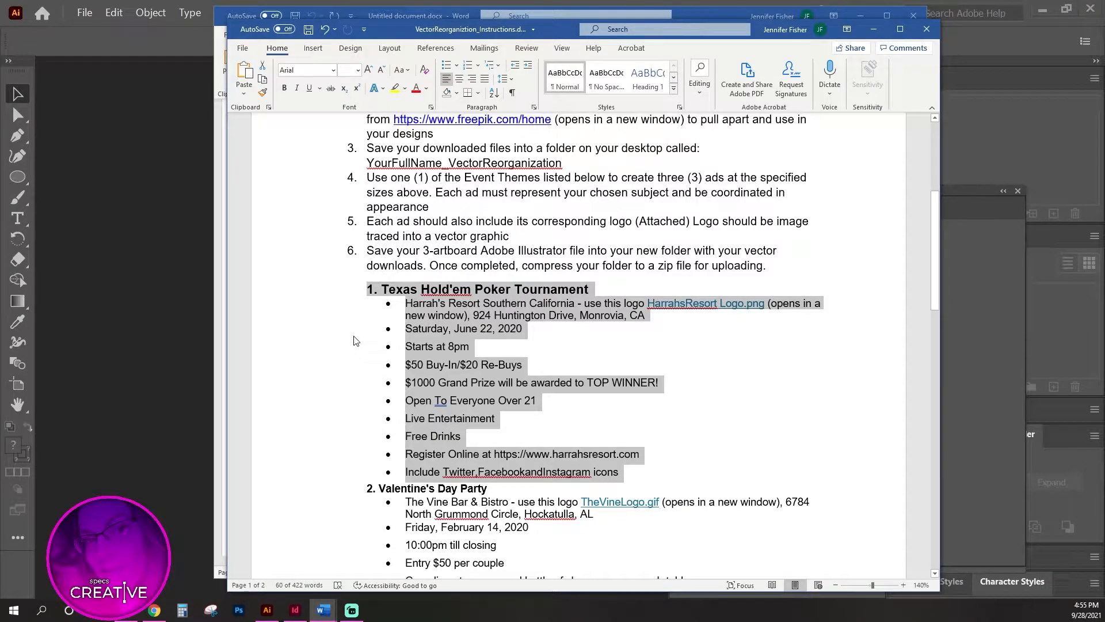
left_click(771, 314)
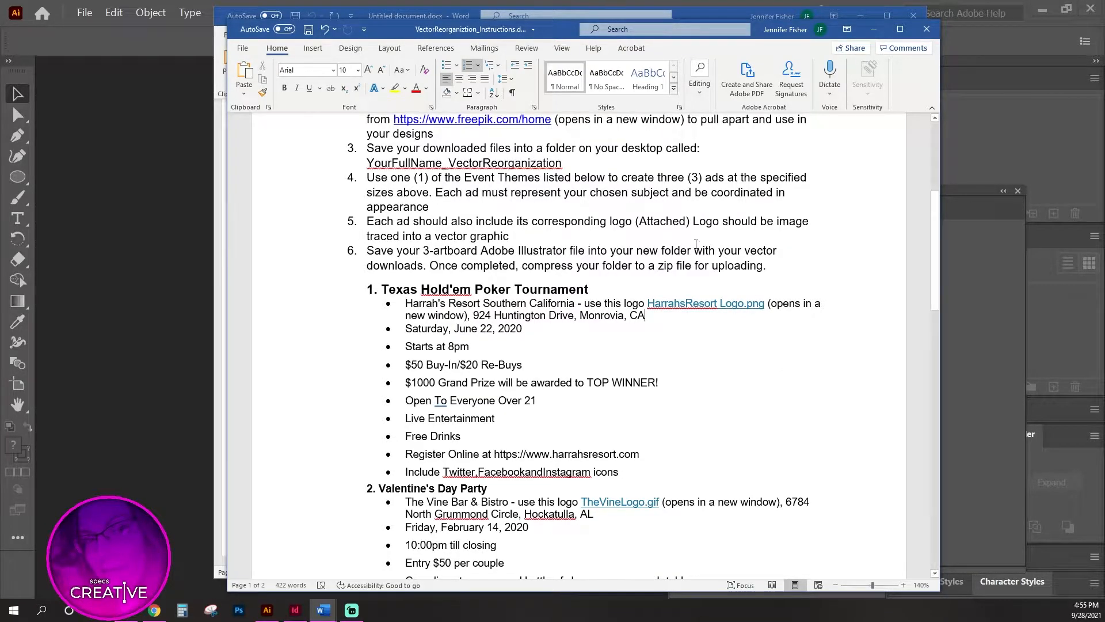
left_click(219, 252)
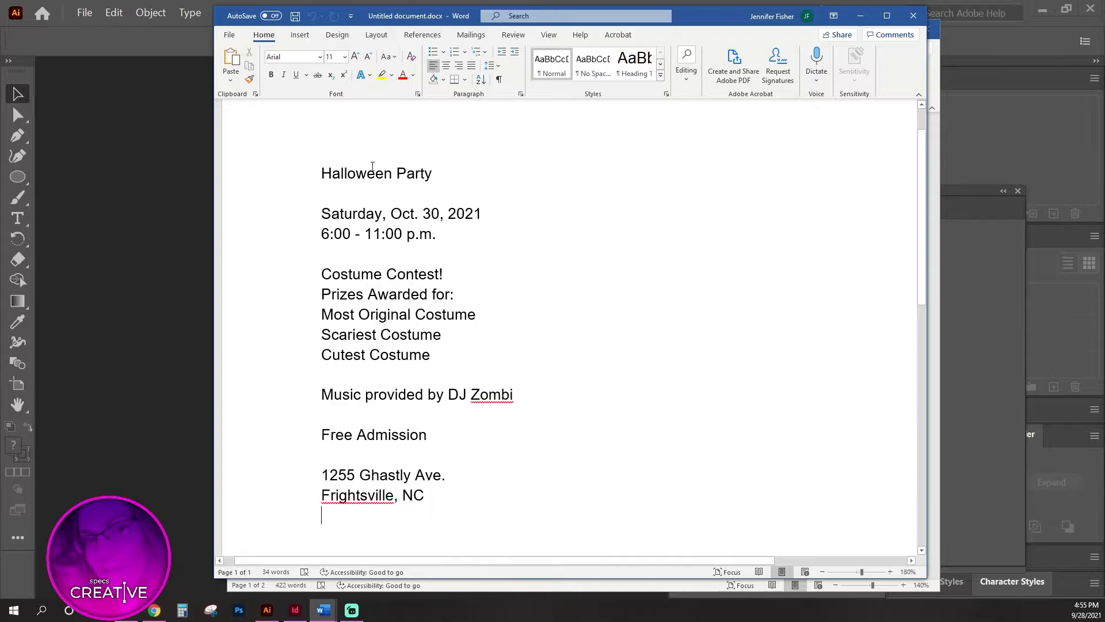
left_click_drag(343, 173, 513, 572)
left_click(530, 589)
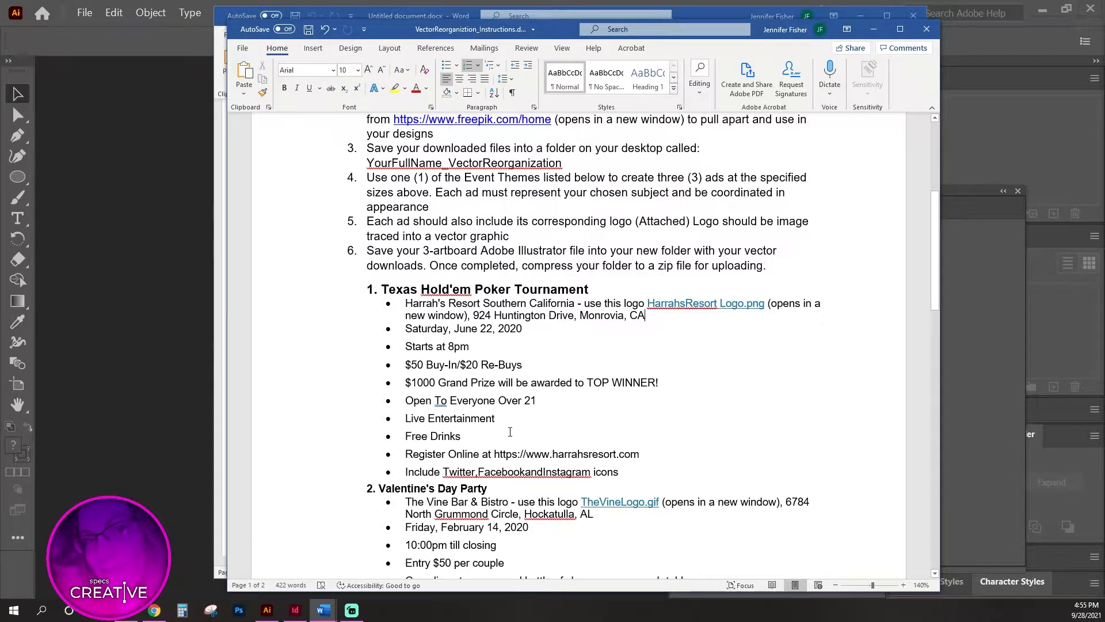
scroll(504, 426, "up", 5)
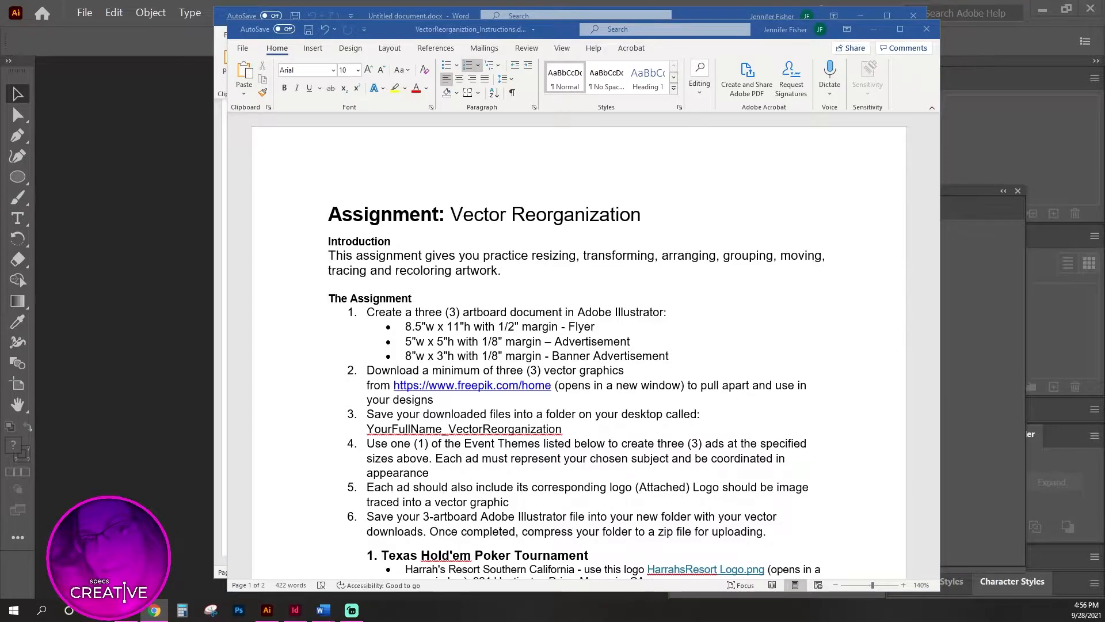
Switch to the Freepik page in Chrome, search all resources for "halloween" and close the Adobe Stock pop-up window.
left_click_drag(1104, 124, 580, 0)
left_click(573, 103)
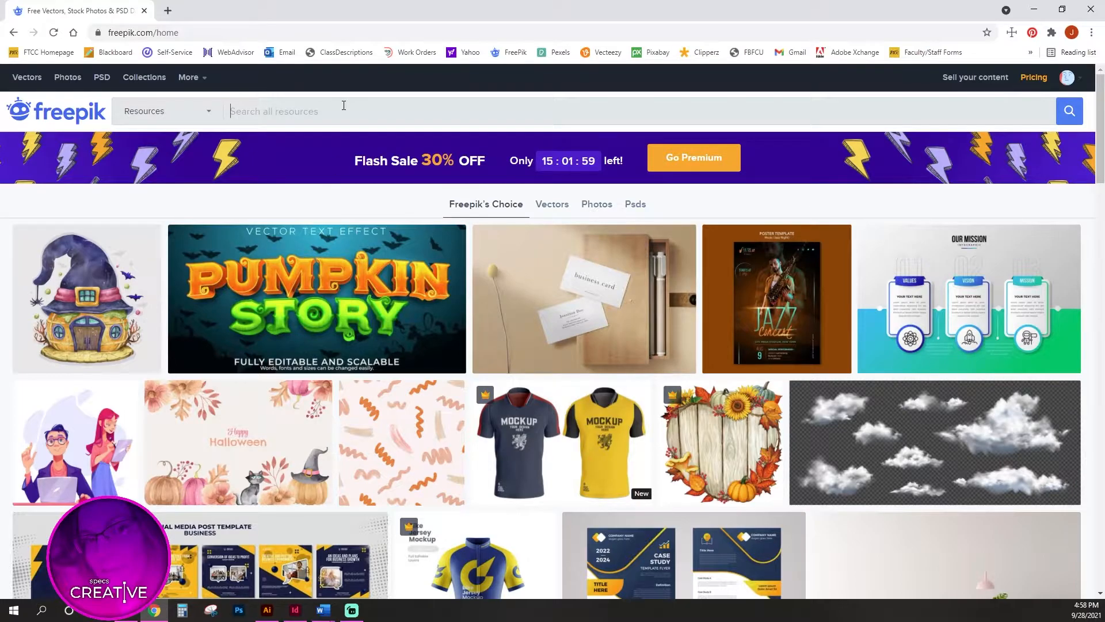
type("halloween")
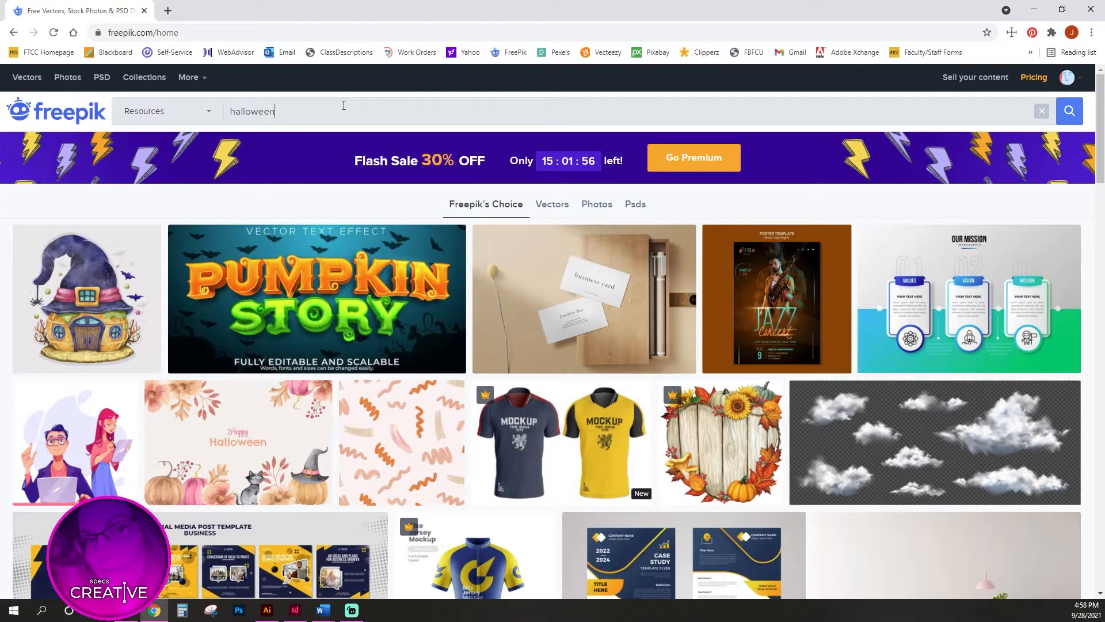
key("Return")
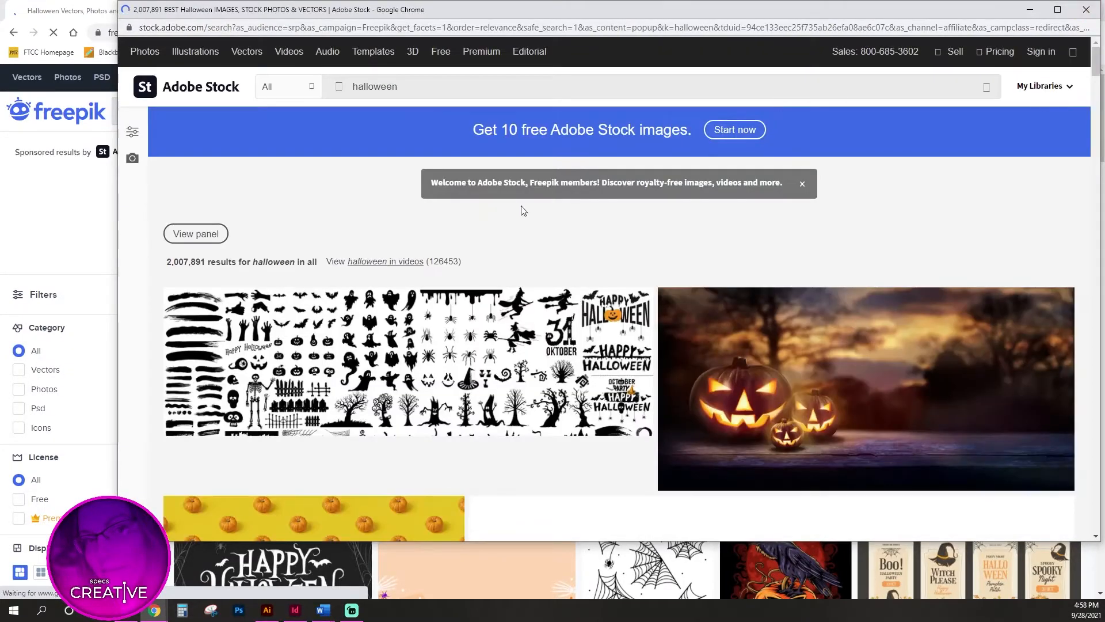
left_click(1086, 10)
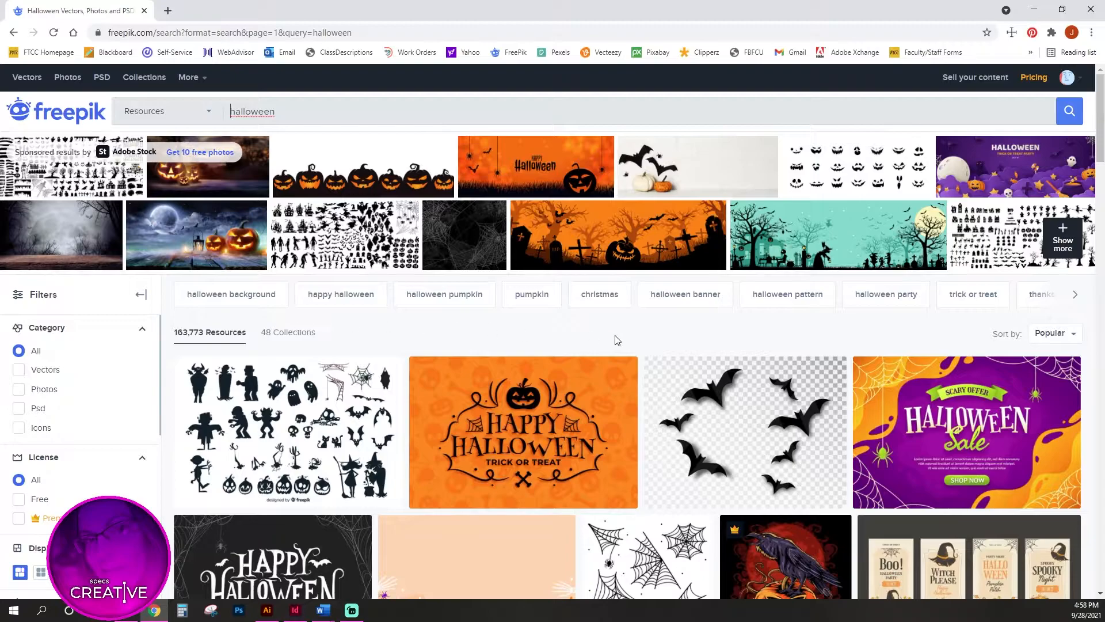
Browse the first page of Halloween results to see the kinds of graphics and collections offered.
scroll(593, 437, "down", 3)
scroll(589, 444, "down", 15)
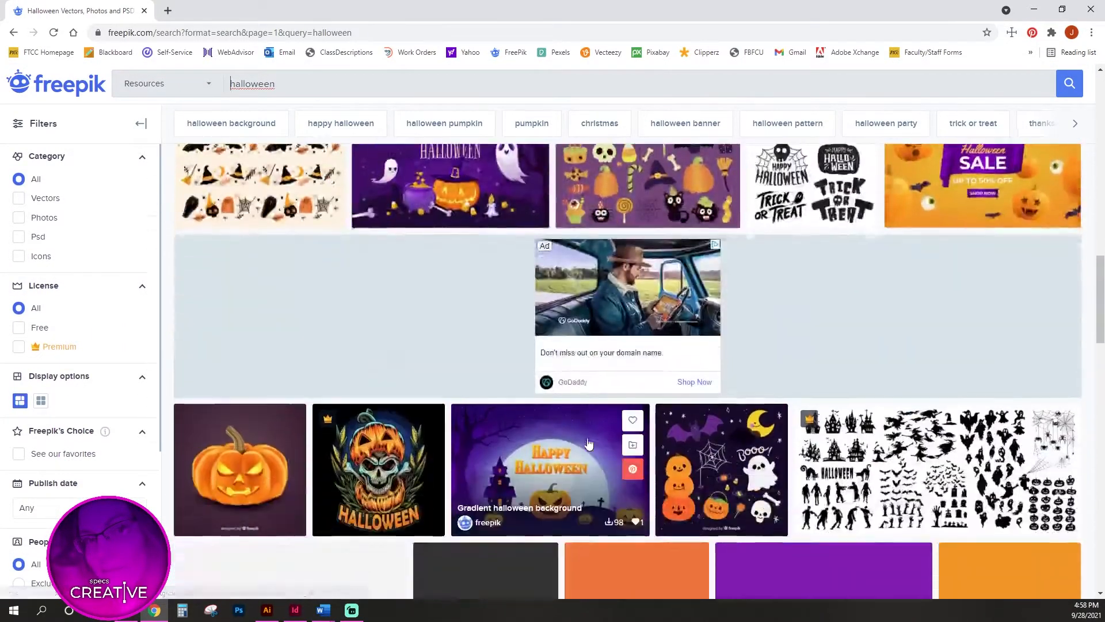
scroll(588, 444, "down", 15)
scroll(588, 442, "down", 10)
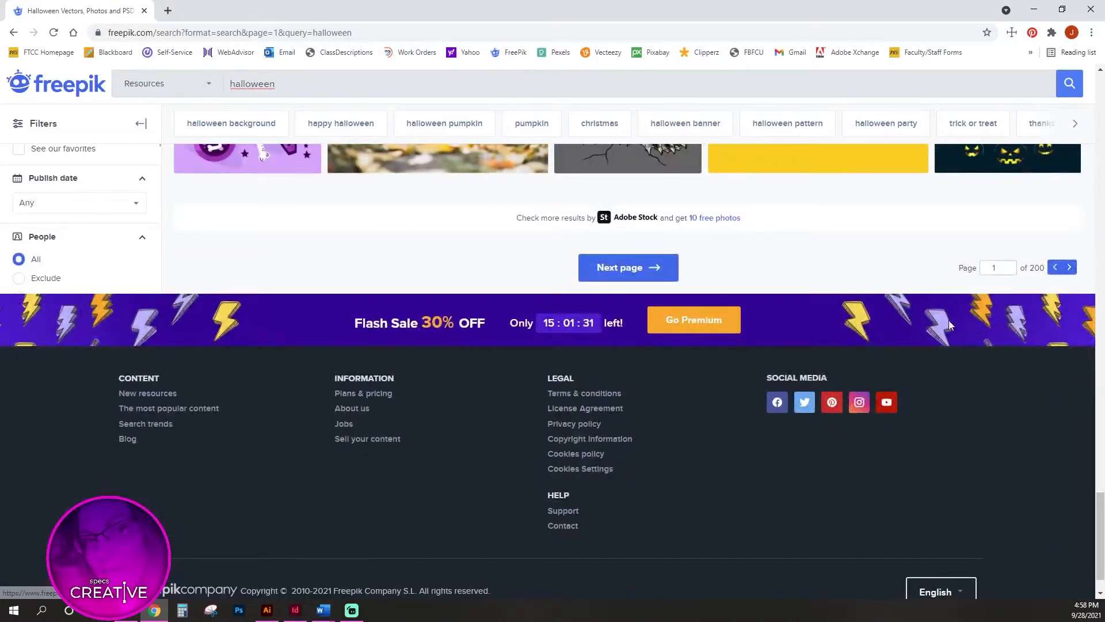
scroll(577, 421, "up", 10)
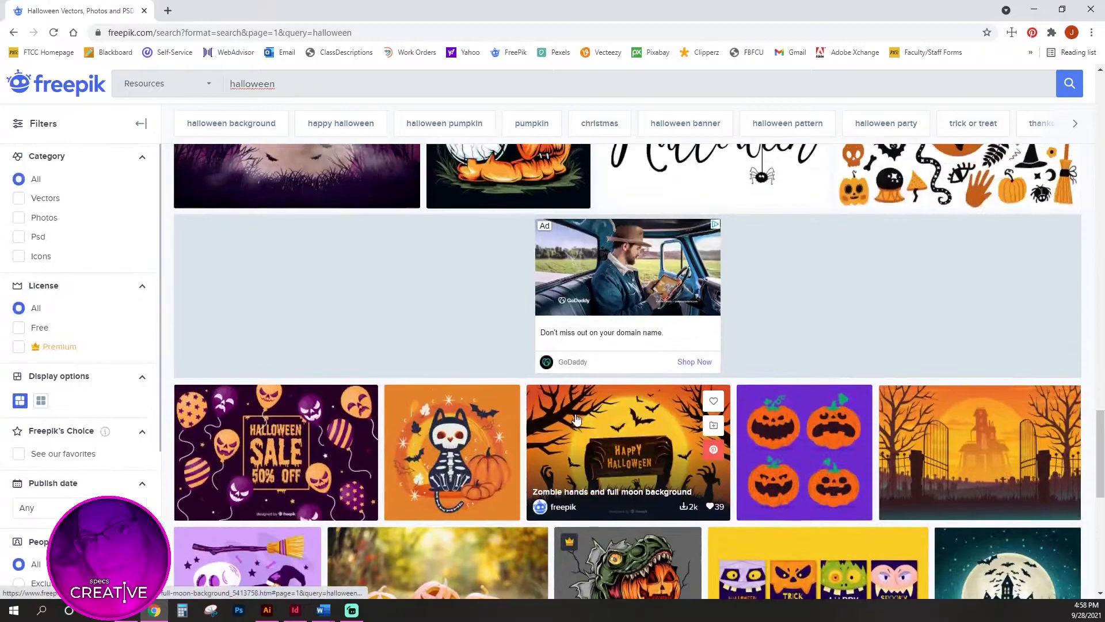
scroll(576, 413, "up", 10)
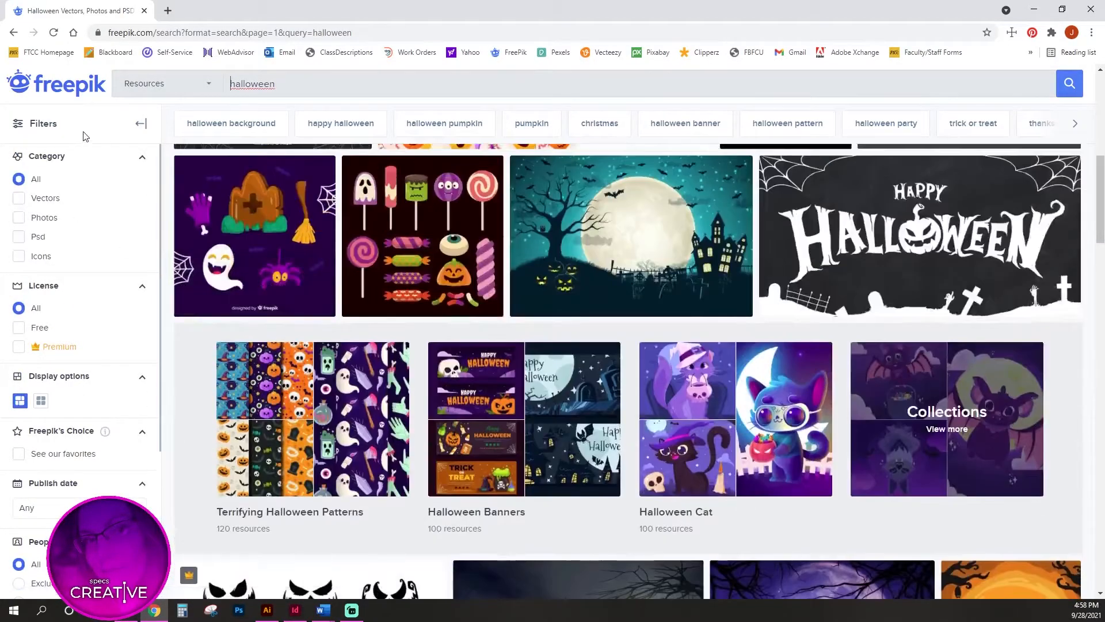
Filter the Halloween results to the Free license and the Vectors category, and collapse the filter options.
left_click(141, 123)
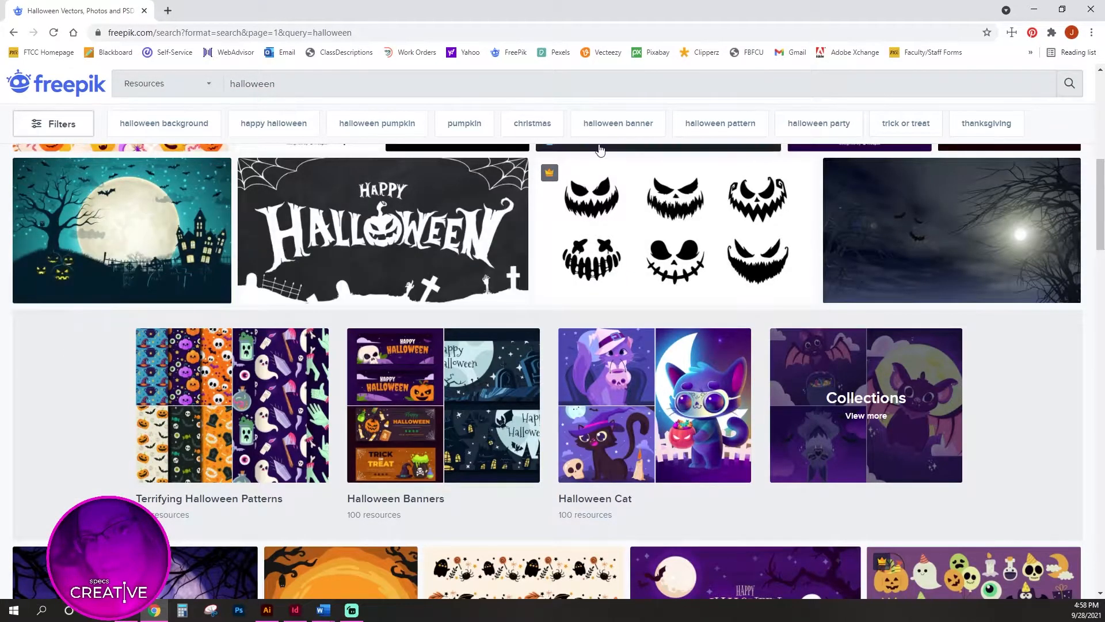
left_click(63, 124)
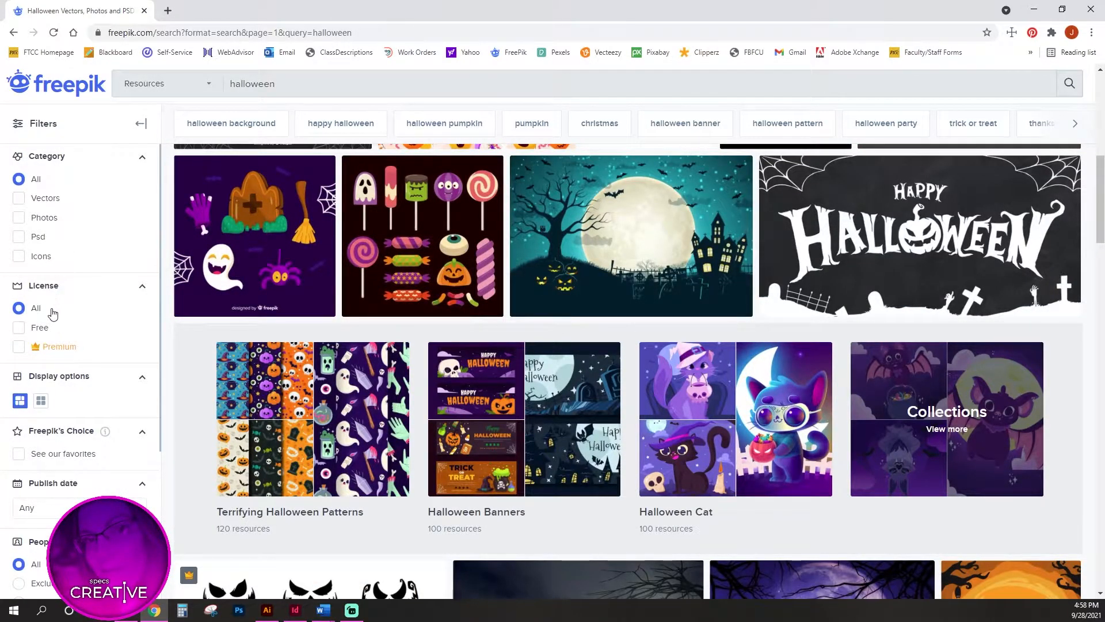
left_click(32, 329)
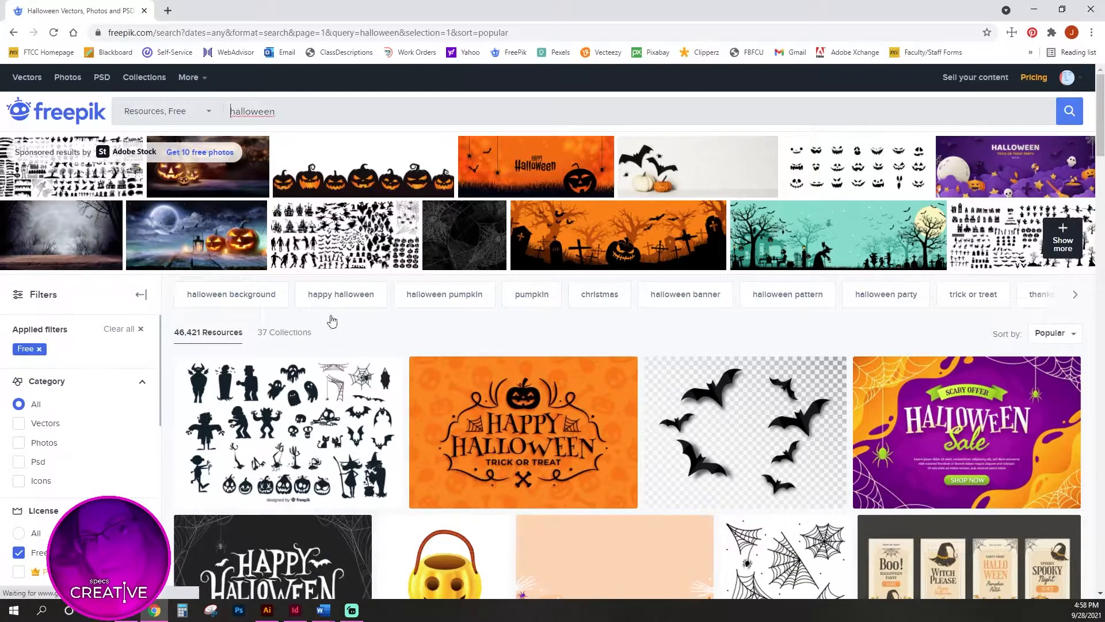
scroll(314, 373, "down", 2)
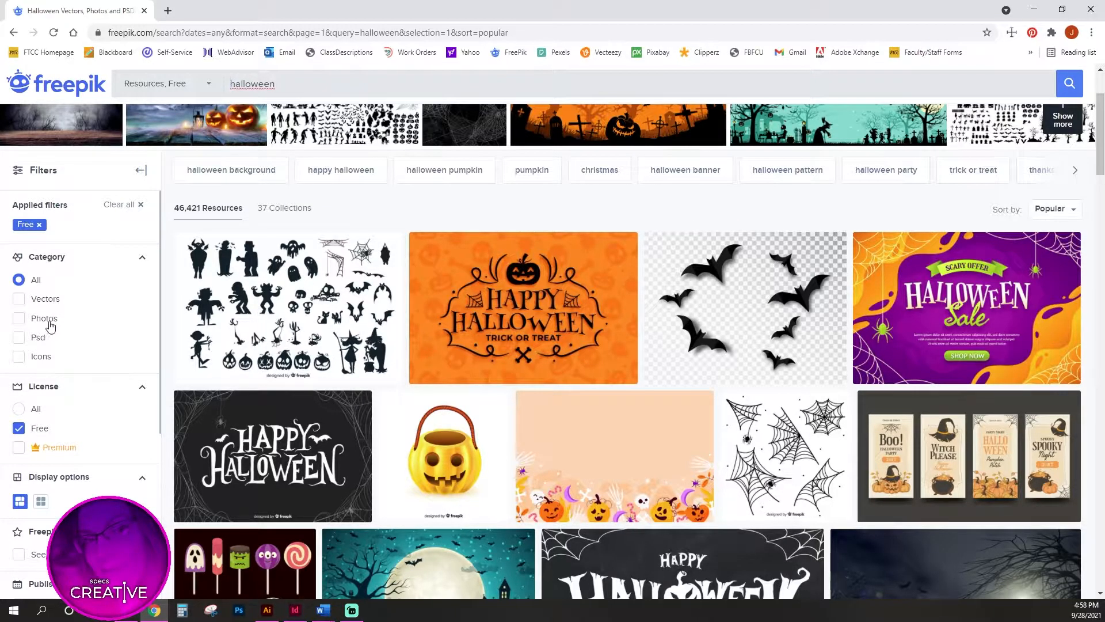
left_click(53, 303)
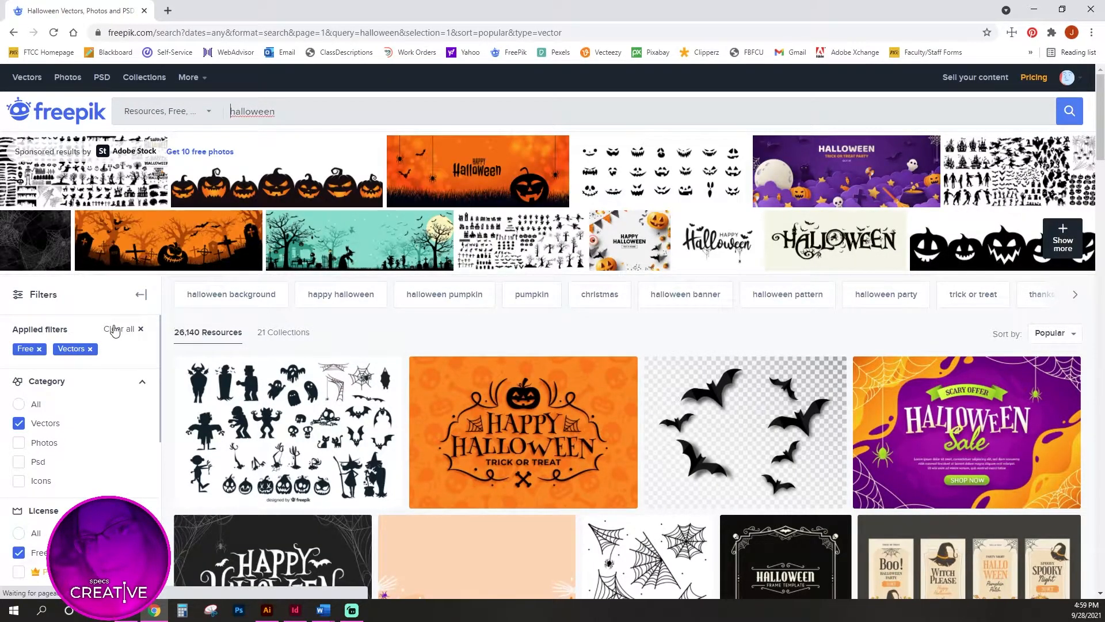
left_click(141, 294)
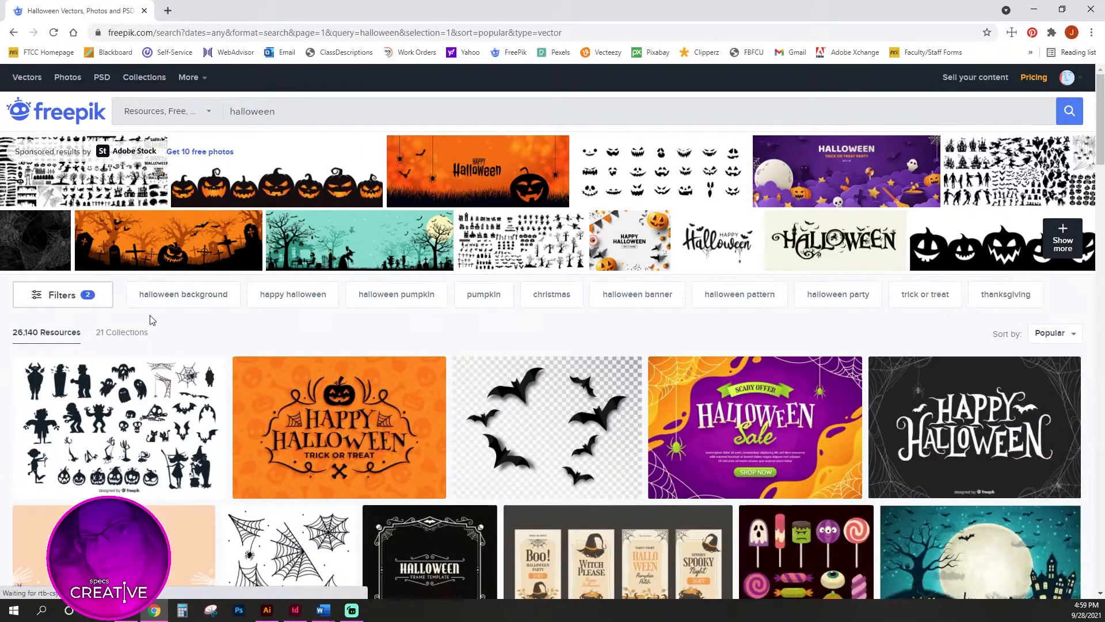
Look through the free Halloween vectors for graphics suited to the party ads.
scroll(333, 396, "down", 2)
scroll(333, 396, "down", 4)
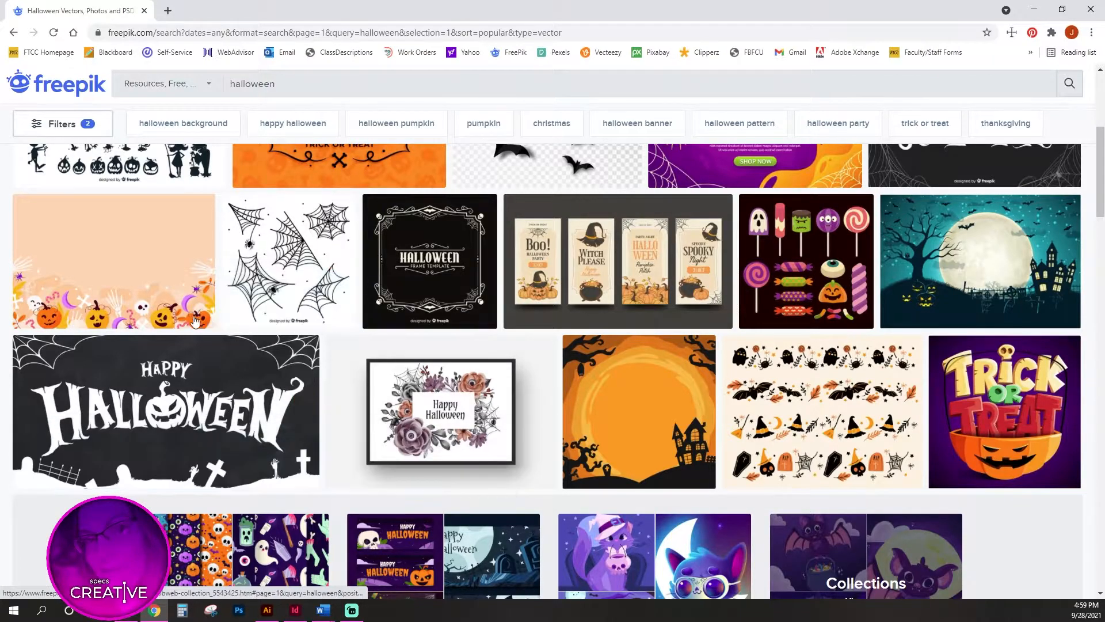
scroll(346, 412, "down", 1)
scroll(516, 403, "down", 4)
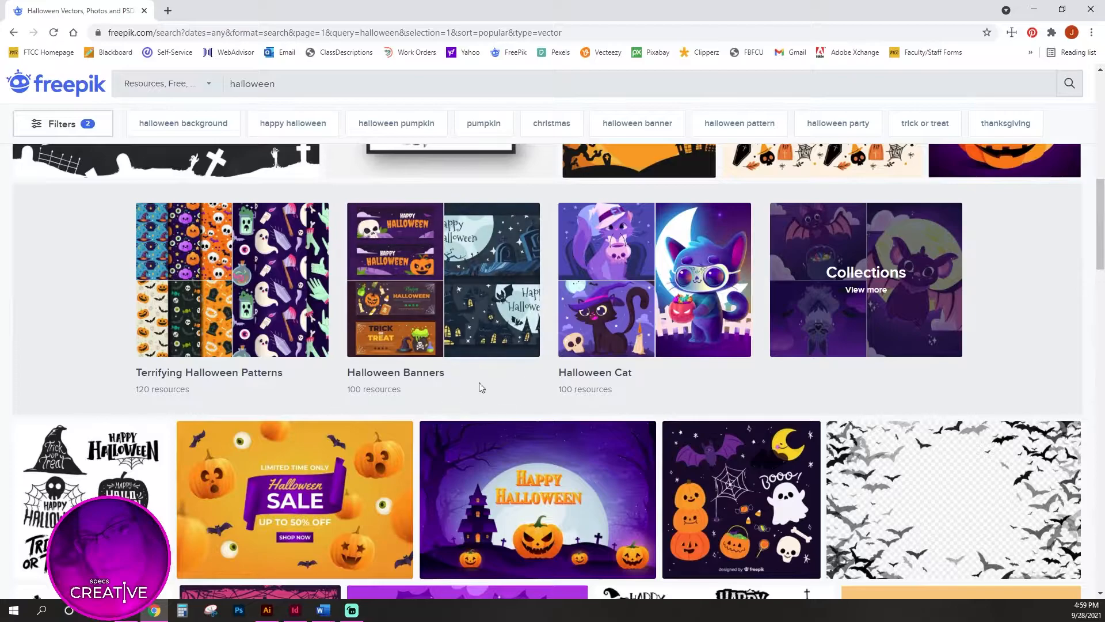
scroll(555, 392, "down", 2)
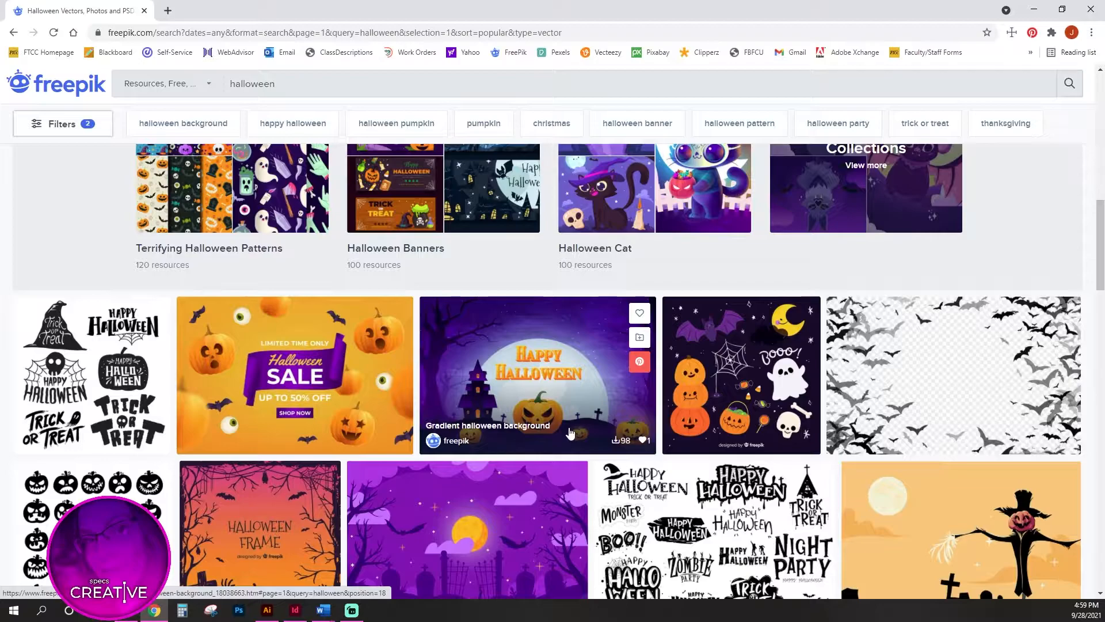
scroll(464, 496, "up", 8)
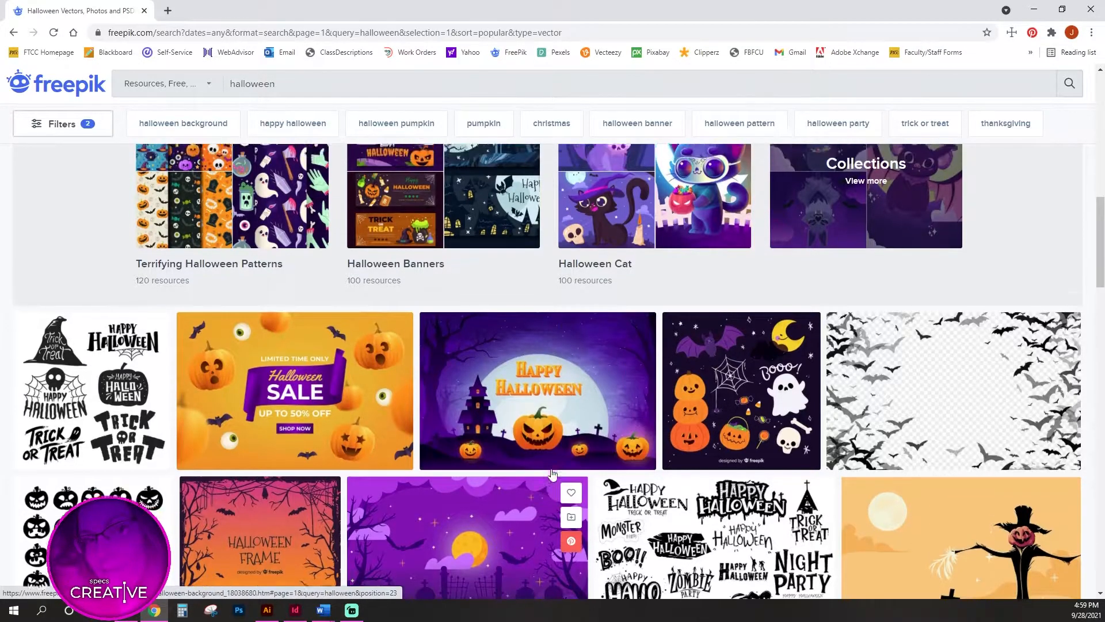
scroll(464, 496, "up", 4)
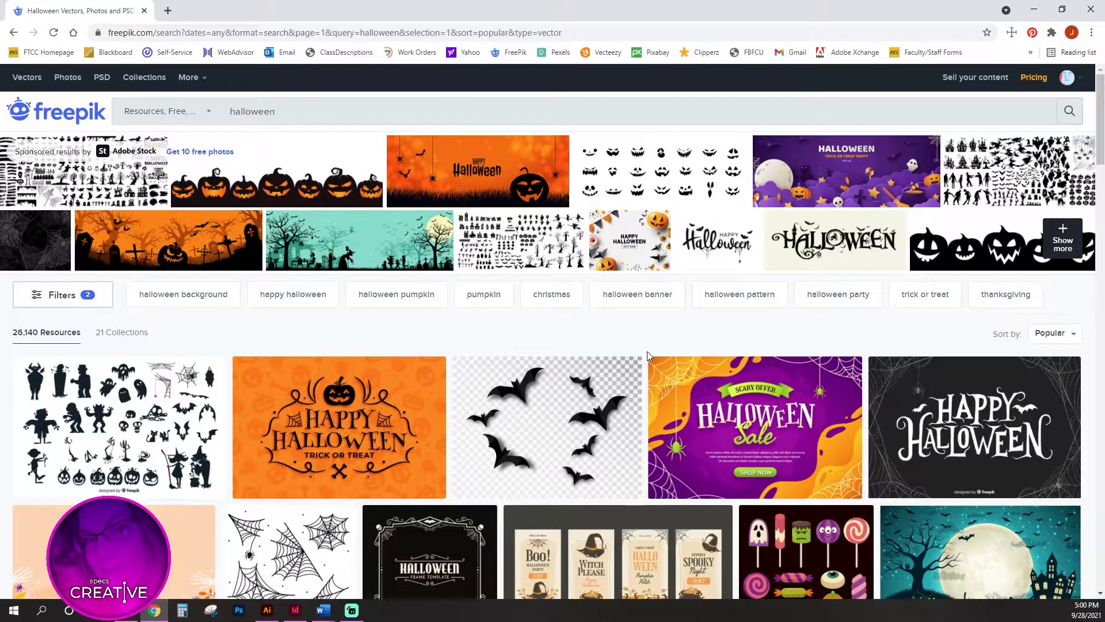
Show the Freepik account options, including the downloads allowance.
mouse_move(352, 450)
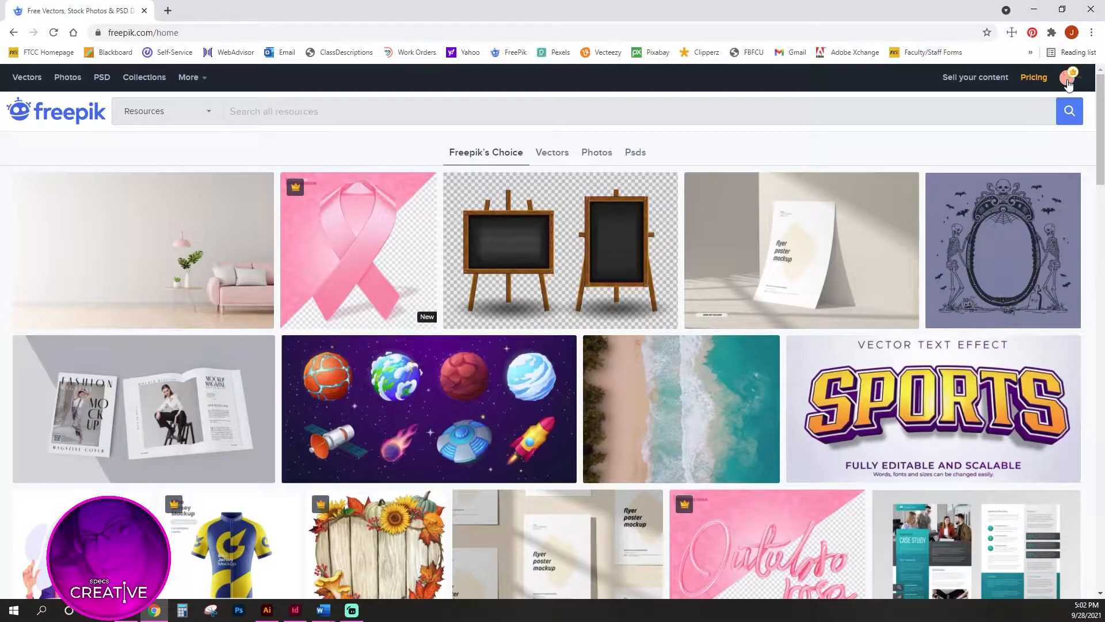
left_click(1068, 77)
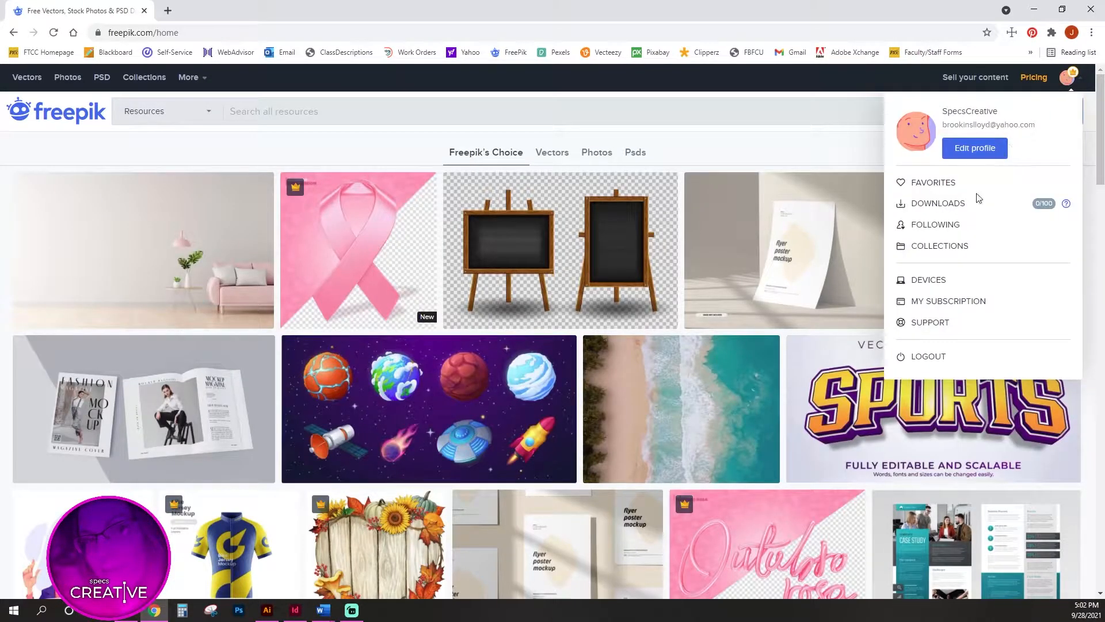
Open the Halloween Reorganization collection and download its Halloween cobweb background on purple vector.
left_click(954, 253)
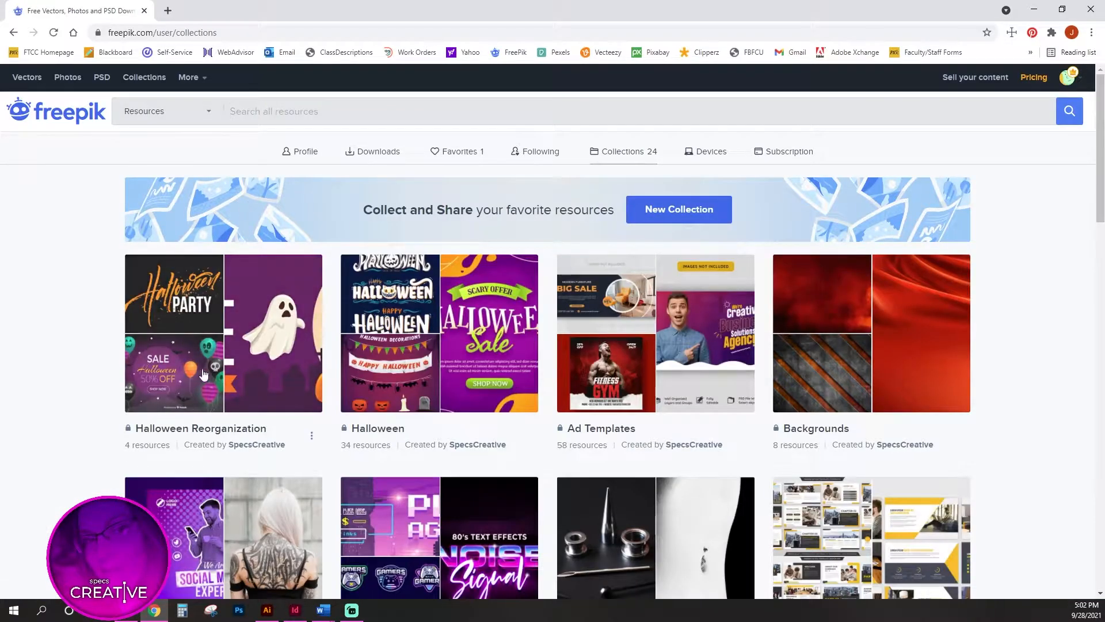
left_click(182, 404)
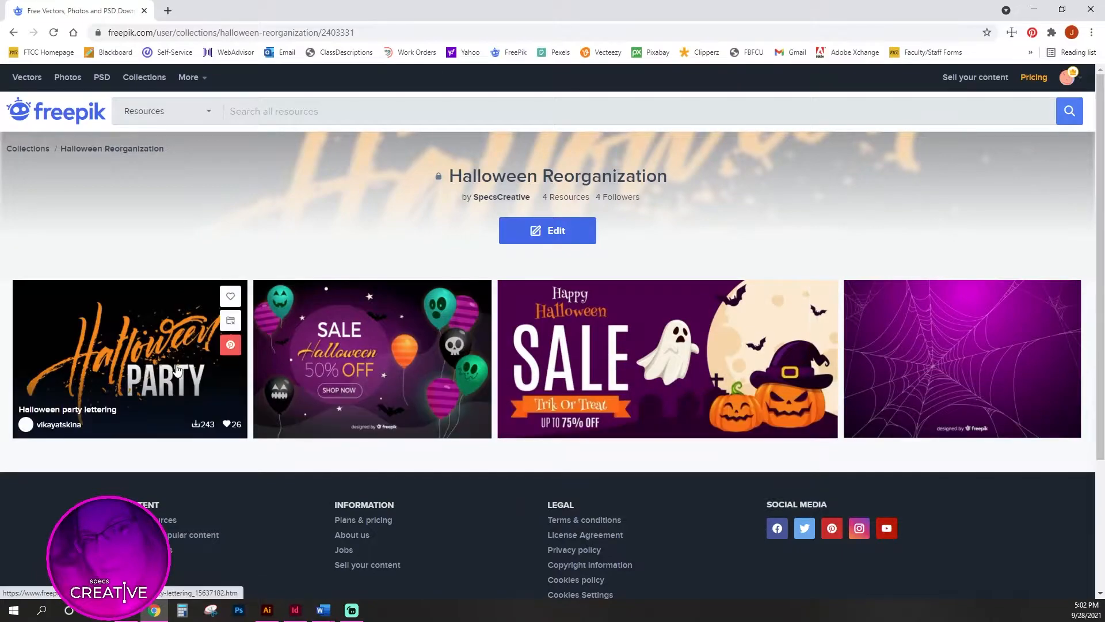
left_click(973, 343)
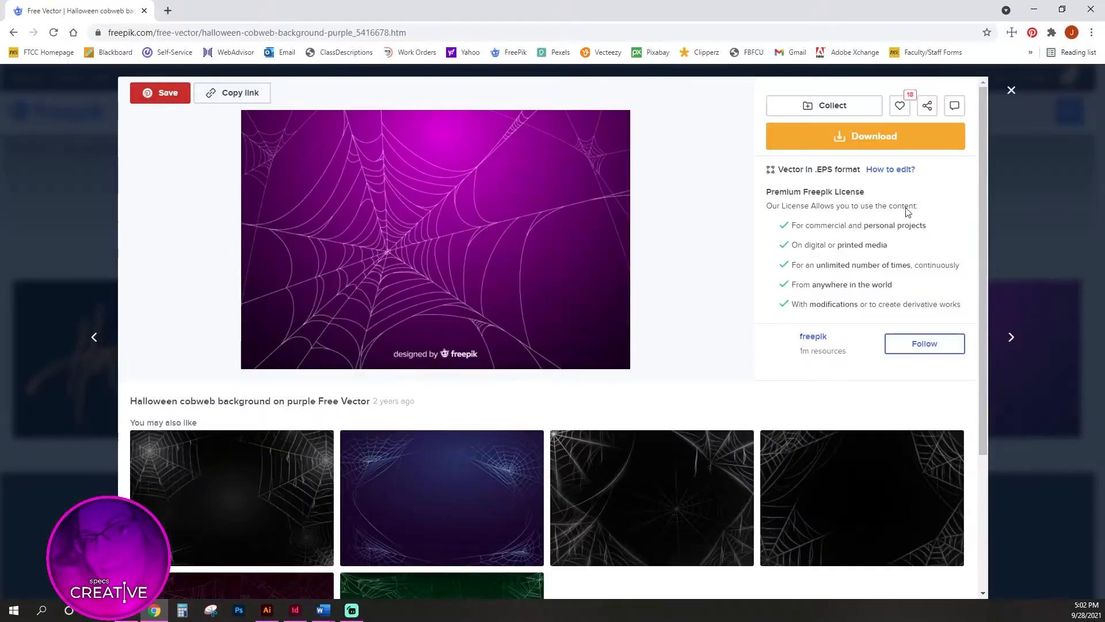
left_click(885, 136)
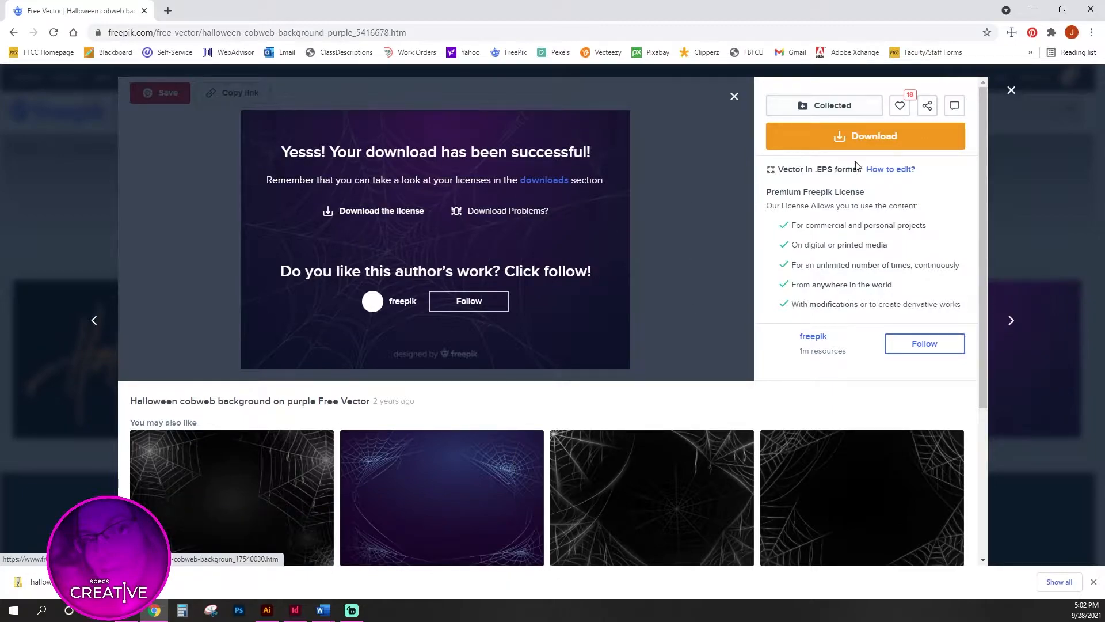
left_click(1011, 90)
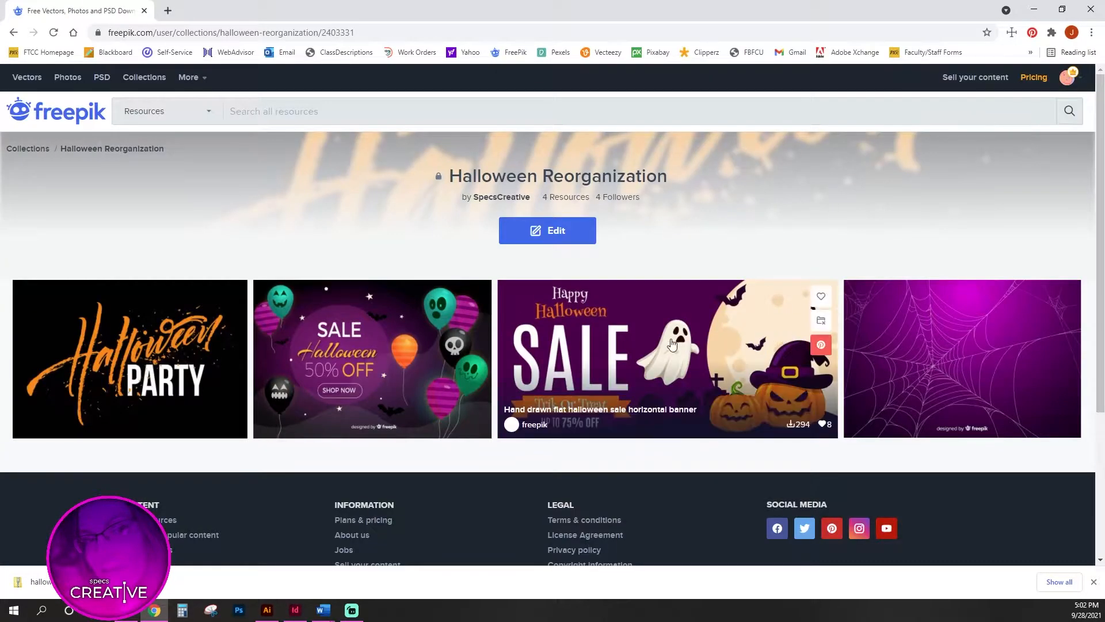
Download the hand drawn flat Halloween sale horizontal banner and the Halloween sale background with balloons from the collection.
left_click(666, 330)
left_click(908, 143)
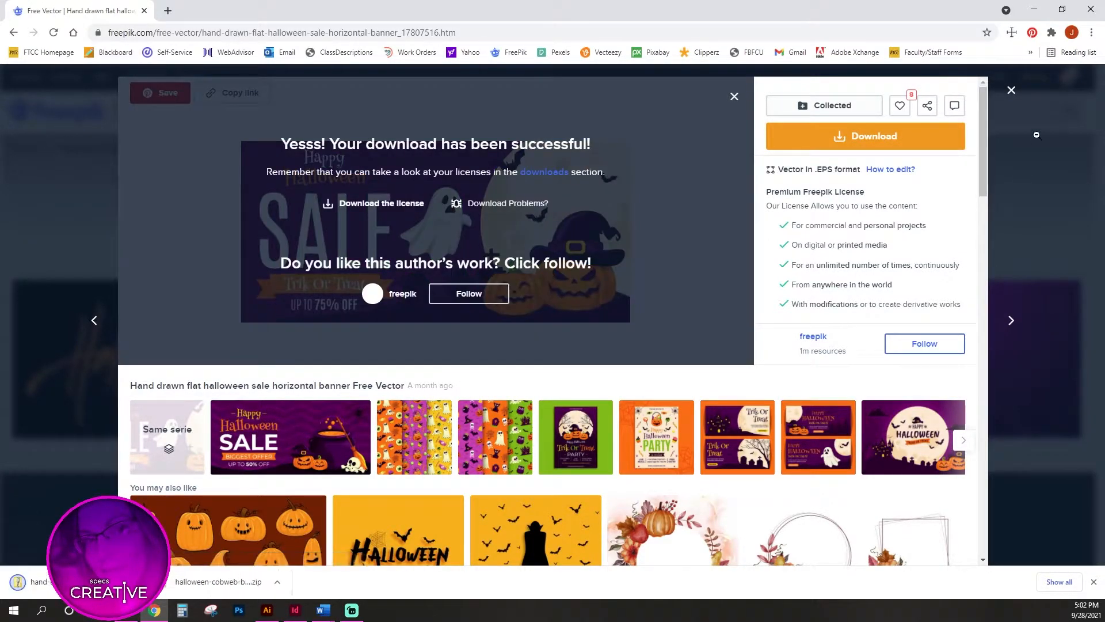
left_click(1023, 90)
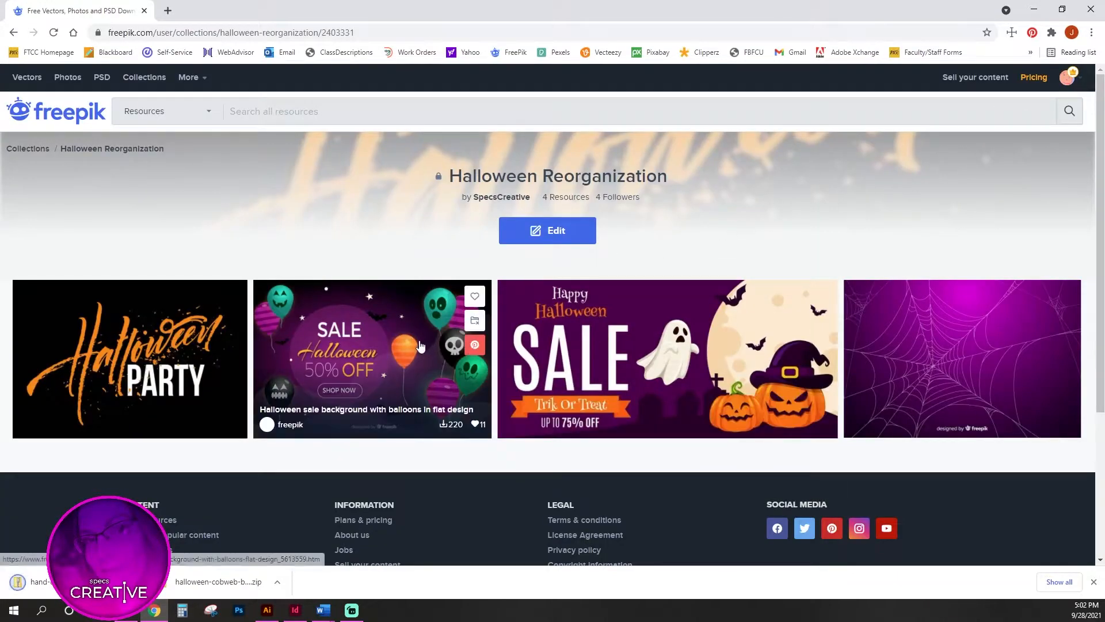
left_click(430, 334)
left_click(861, 137)
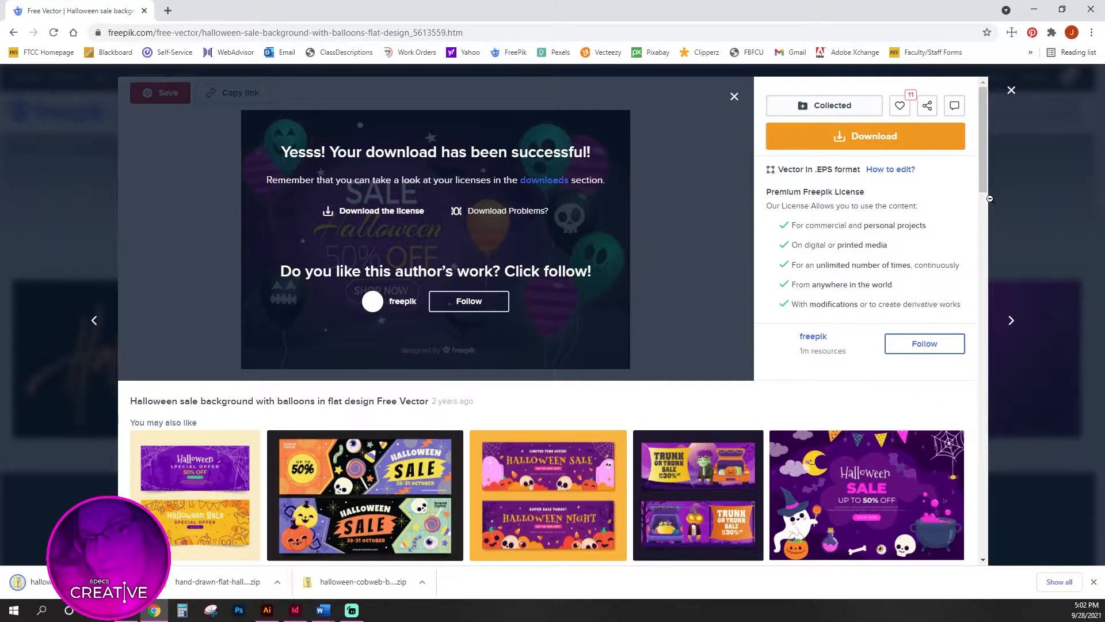
left_click(1012, 90)
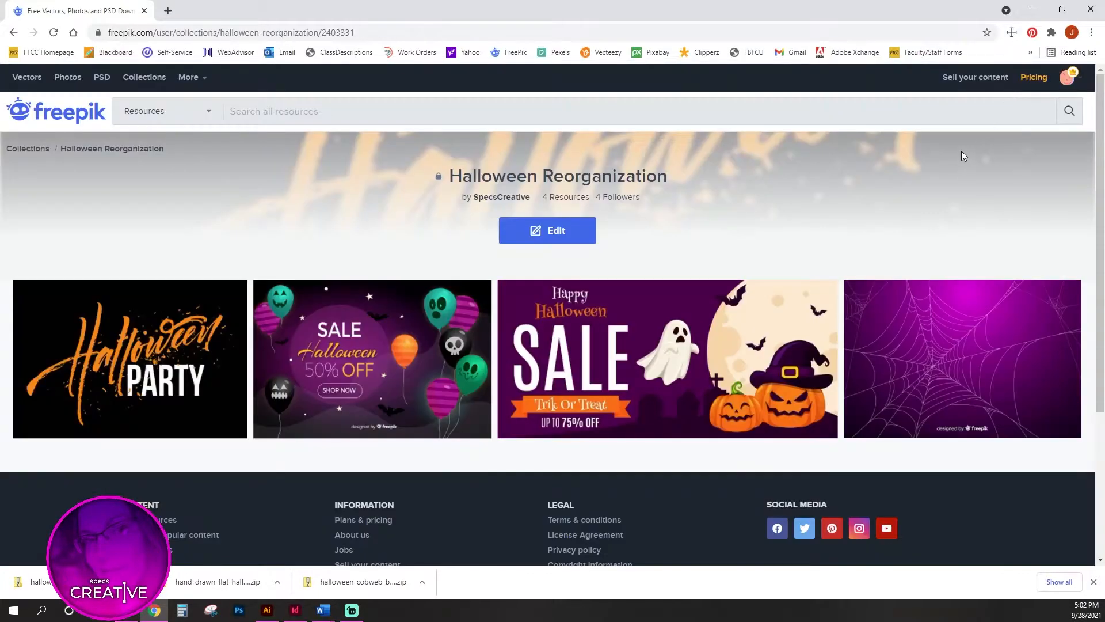
Download the Halloween party lettering vector and return to the collection.
left_click(151, 344)
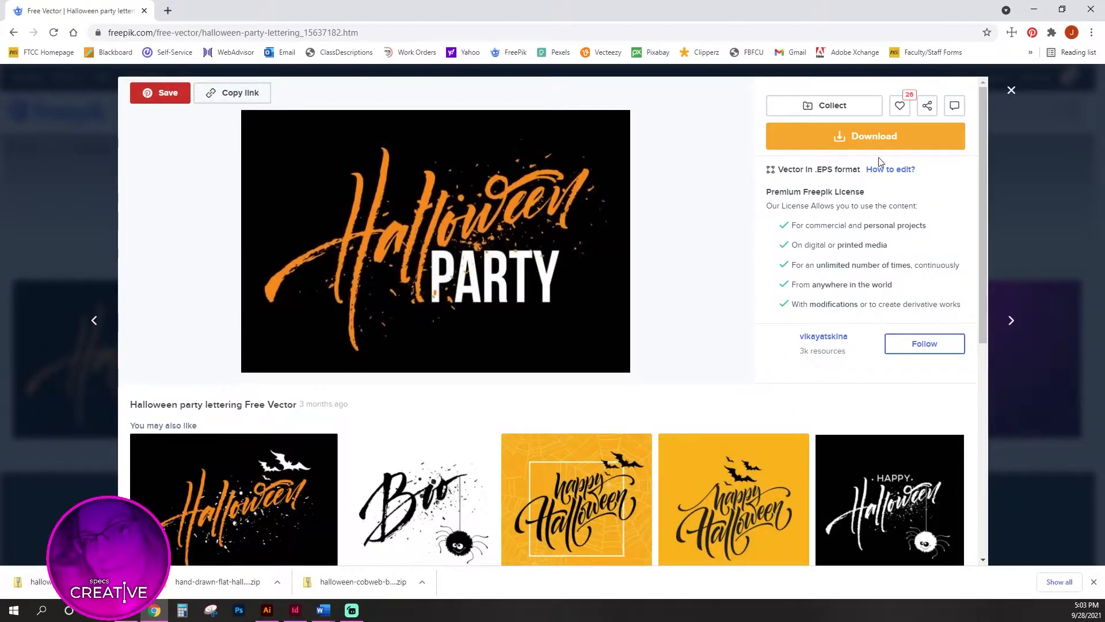
left_click(817, 136)
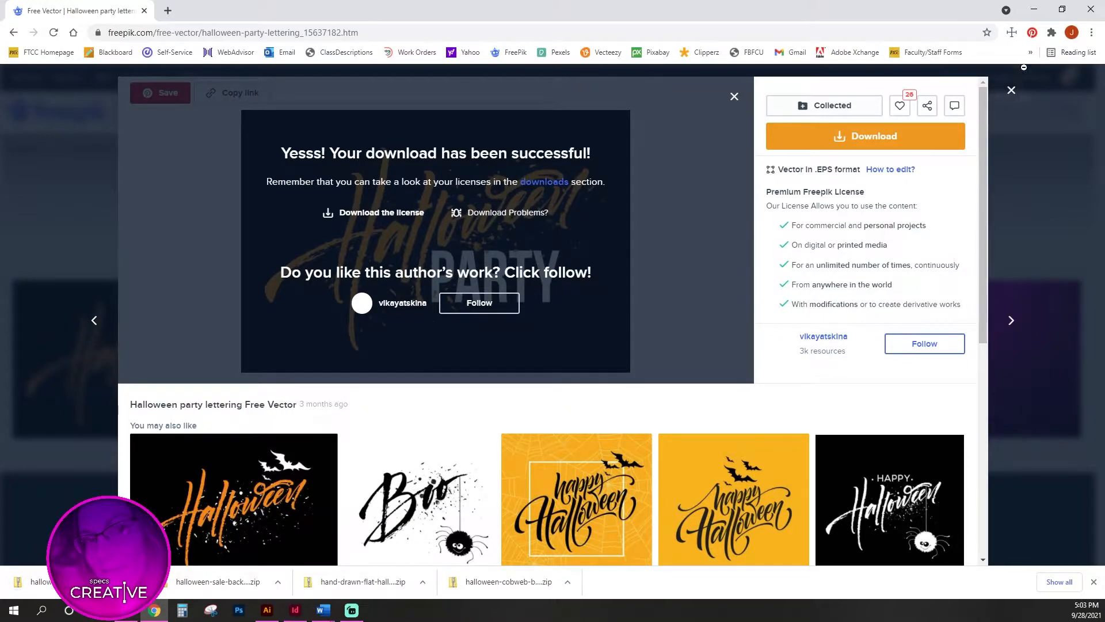
left_click(1011, 90)
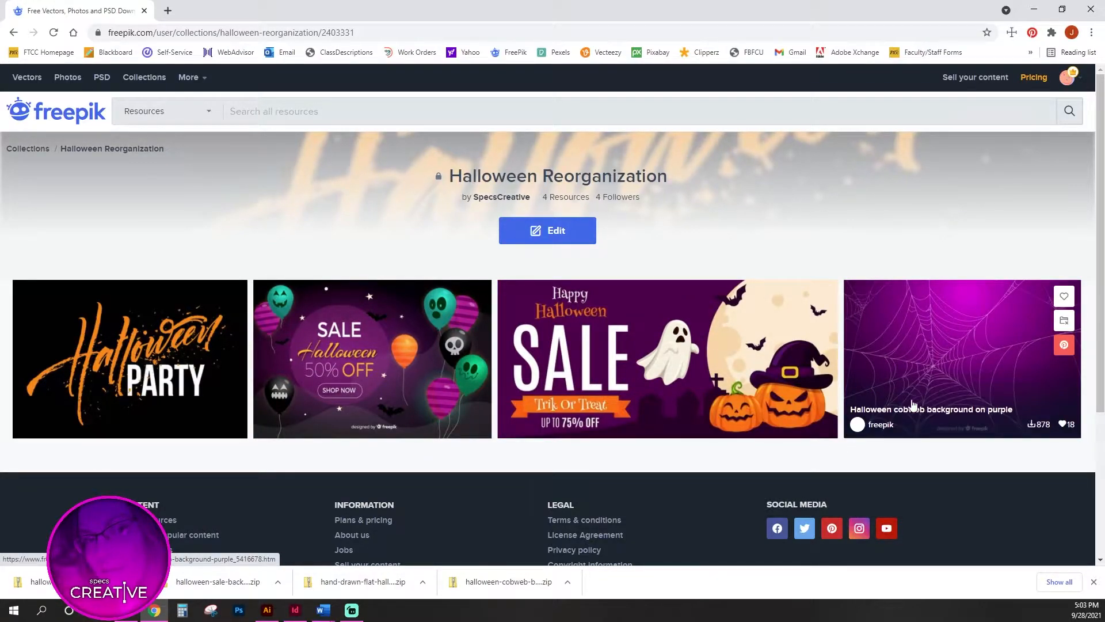
Switch to File Explorer and put the four downloaded Halloween zip files from Downloads into the SpecsCreative_VectorReorganization folder on the Desktop.
left_click(1036, 12)
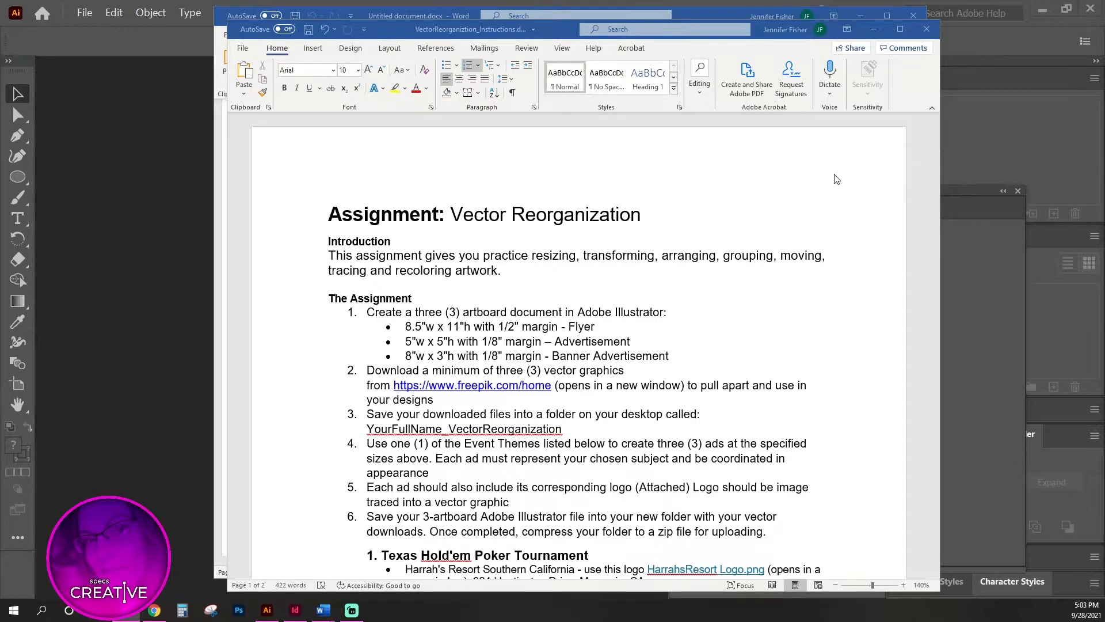
left_click_drag(1104, 173, 659, 84)
left_click(508, 222)
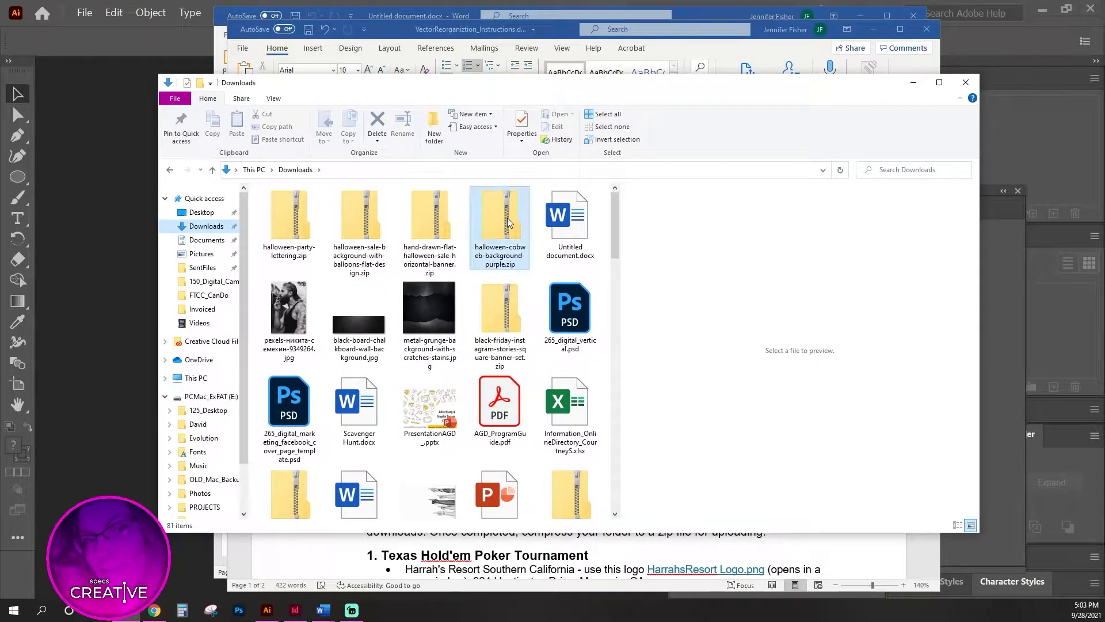
left_click(296, 238, "shift")
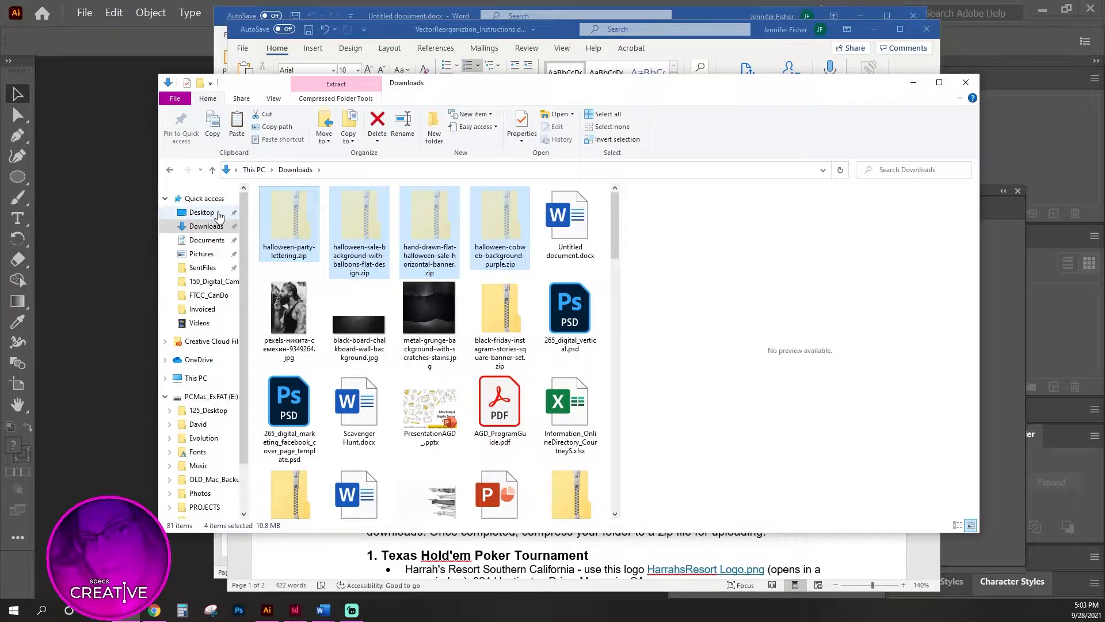
left_click(204, 213)
scroll(423, 441, "down", 4)
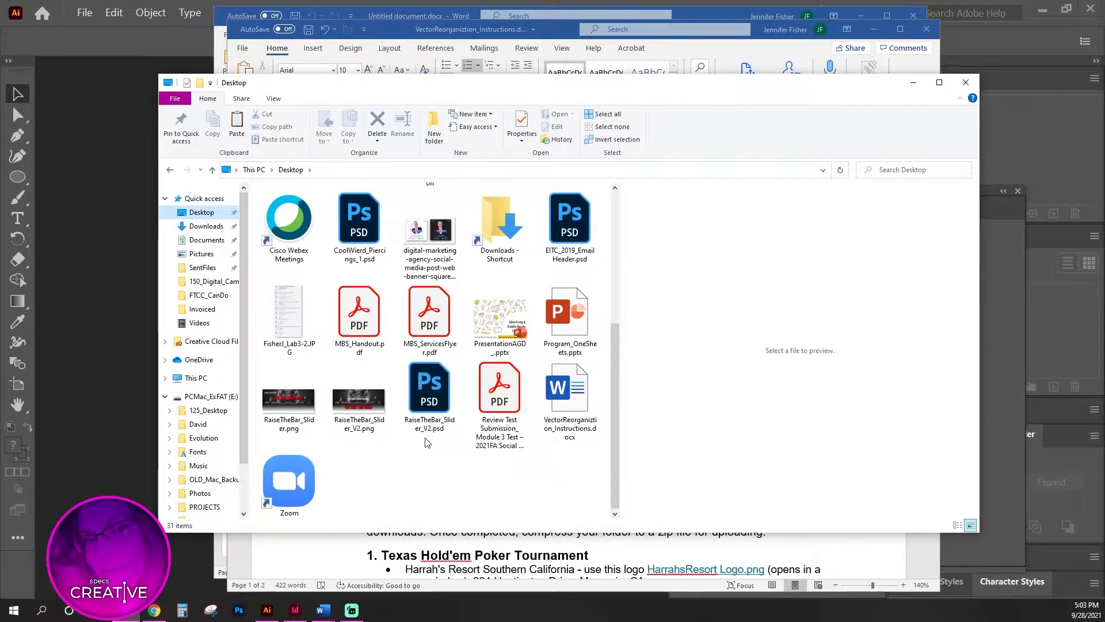
scroll(420, 444, "up", 4)
left_click(428, 377)
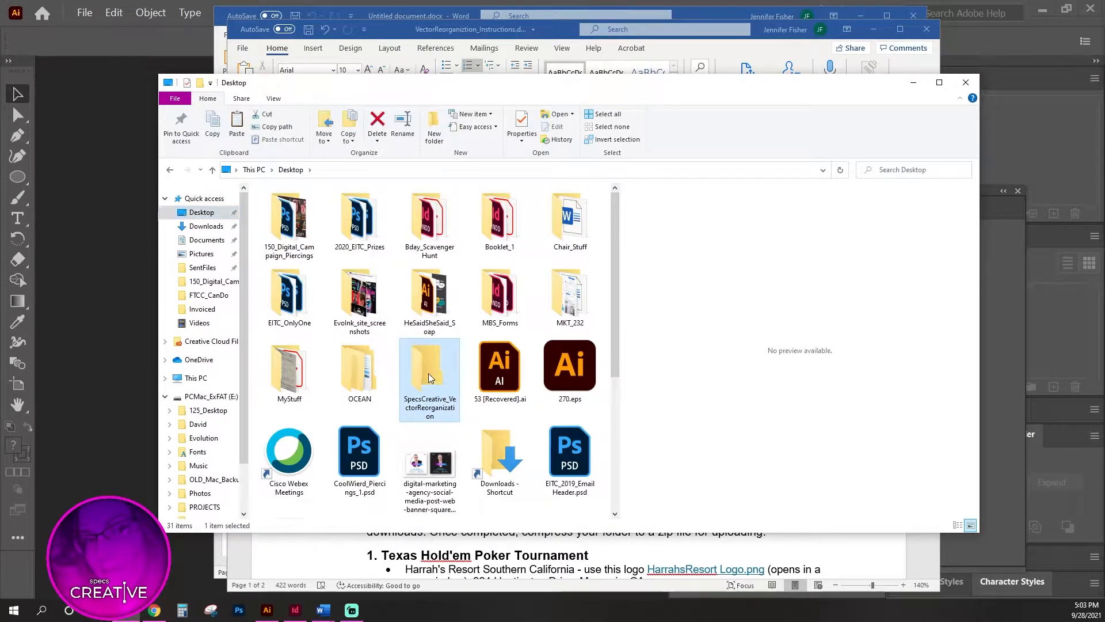
double_click(429, 377)
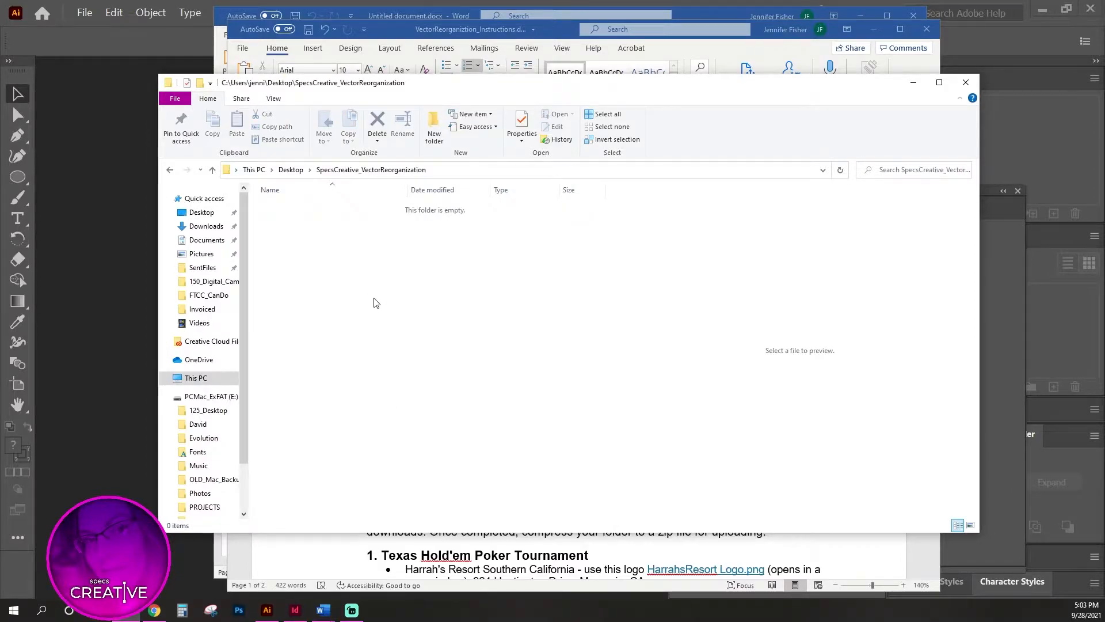
key("ctrl+v")
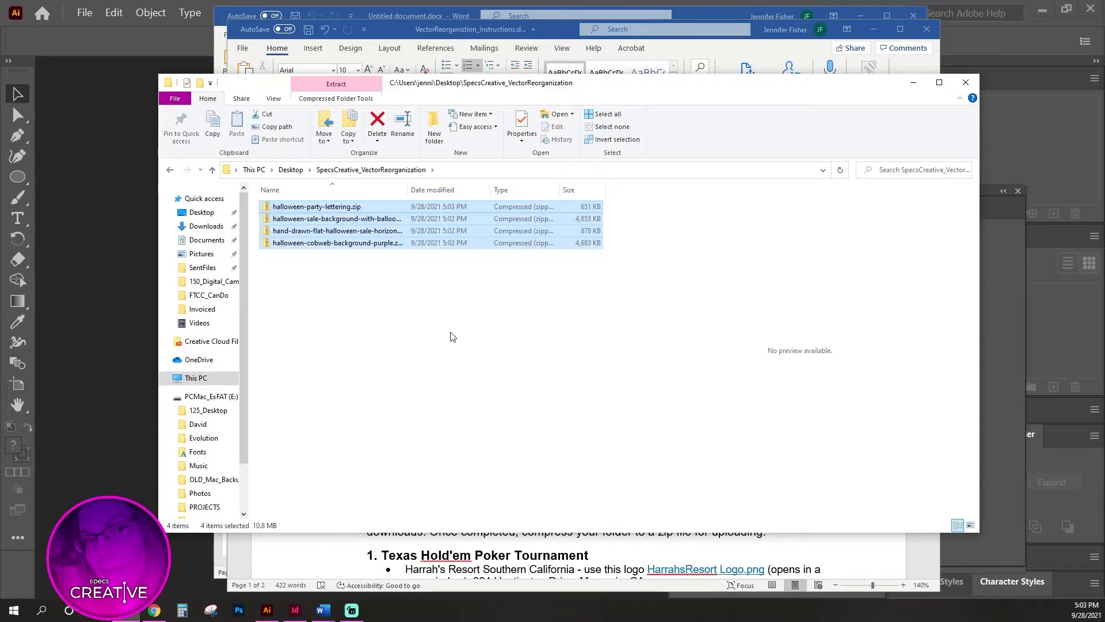
left_click(380, 284)
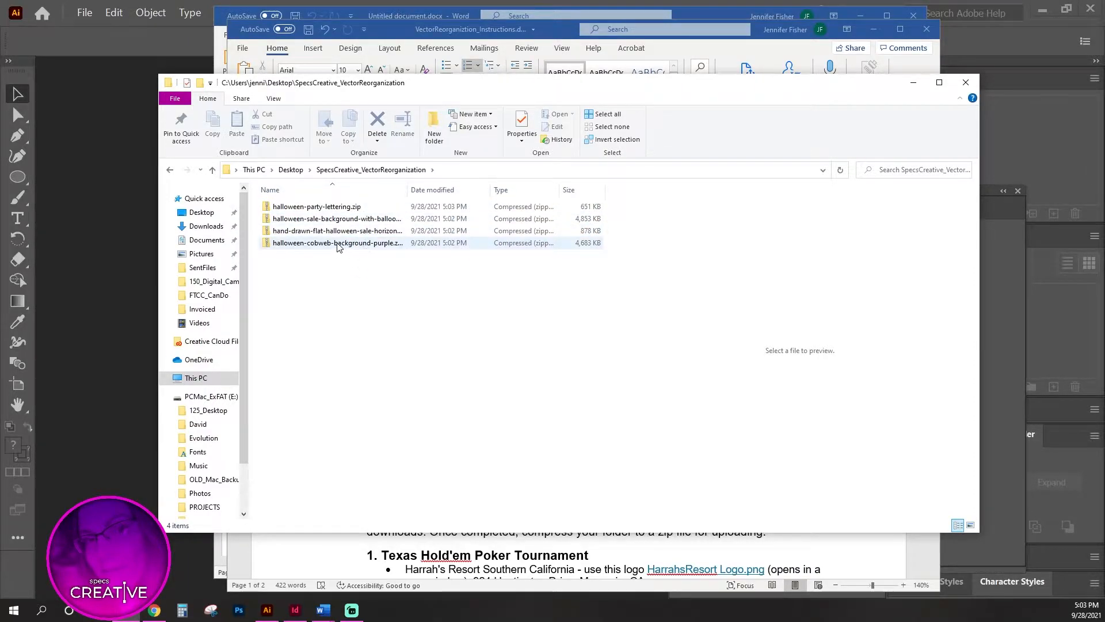
Open 108_31.eps from halloween-party-lettering.zip in Illustrator and close the floating GMetrix ILL LITA panel.
double_click(345, 207)
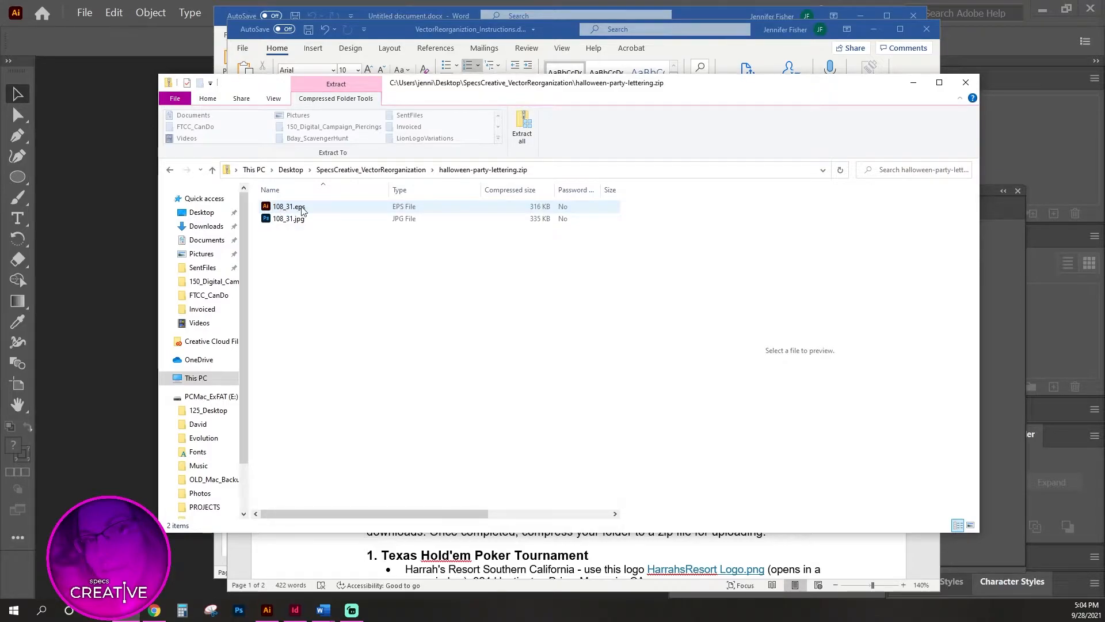
double_click(281, 208)
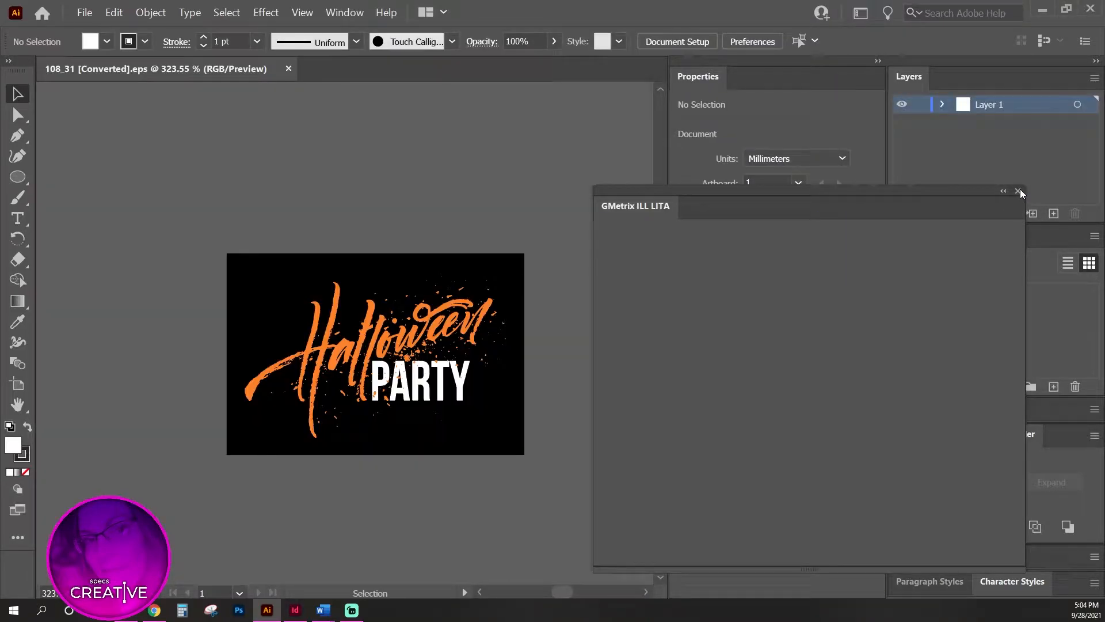
left_click(1018, 190)
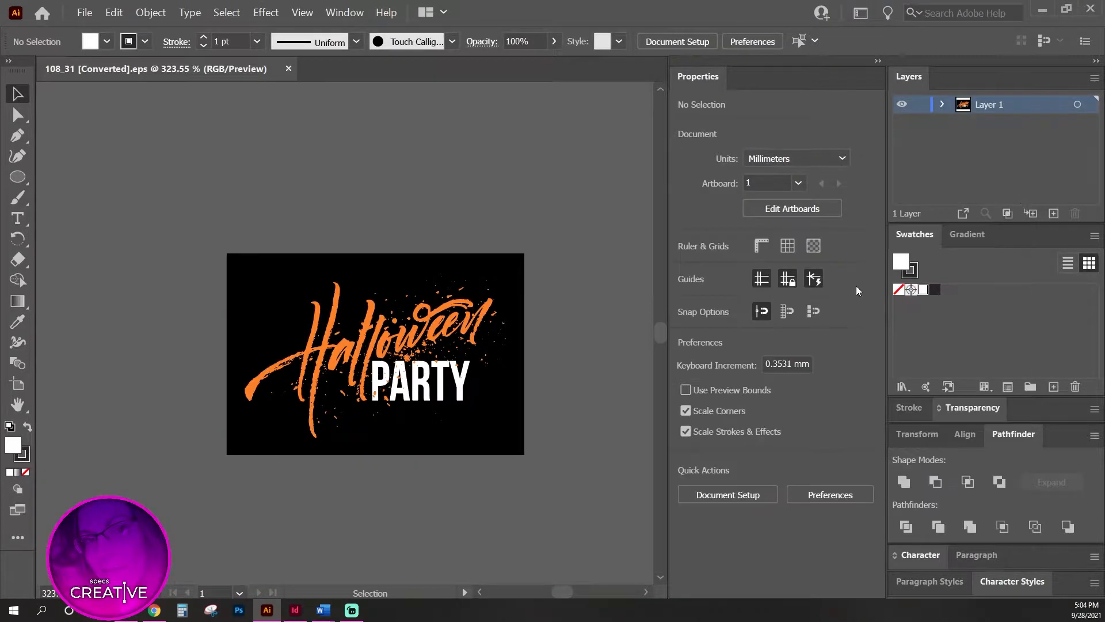
Return to the project folder in File Explorer and open 2780745.ai from the purple cobweb background zip in Illustrator.
left_click(133, 612)
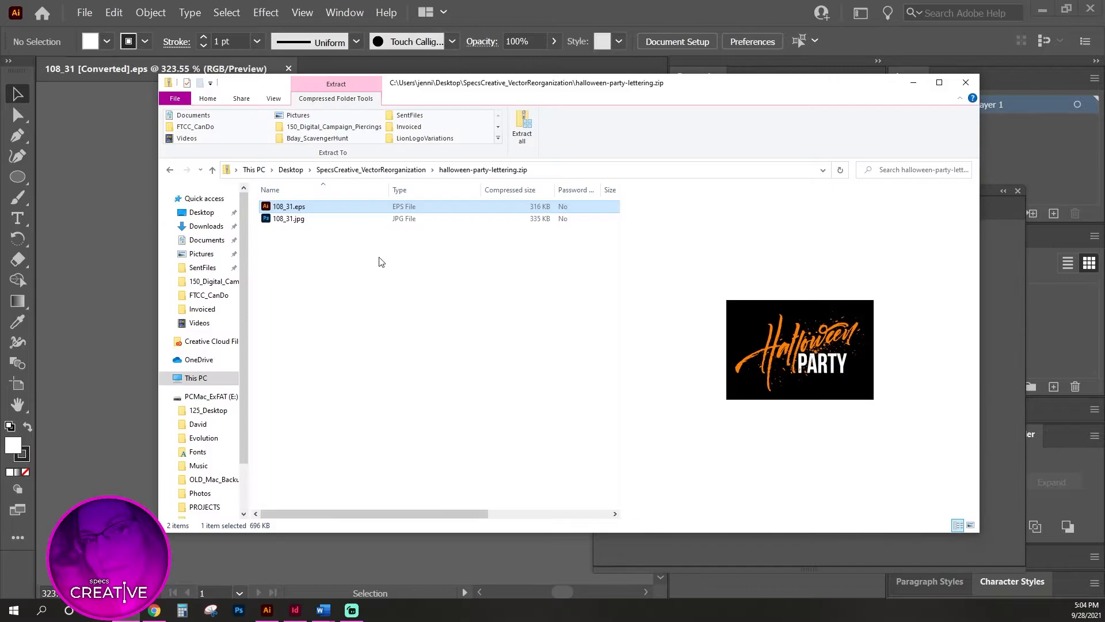
left_click(425, 170)
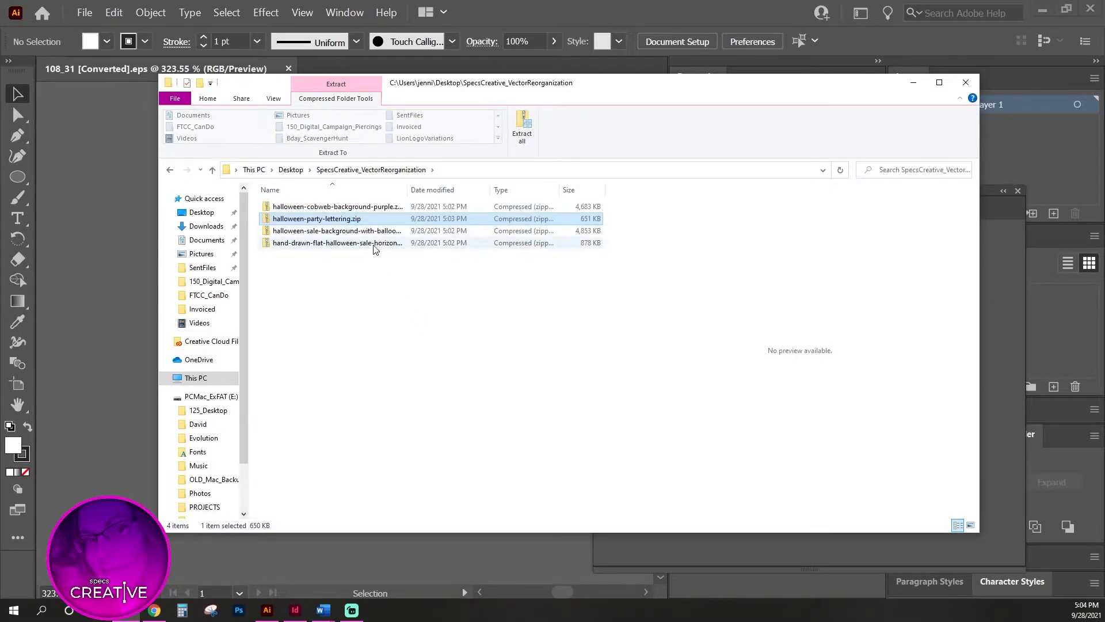
double_click(378, 207)
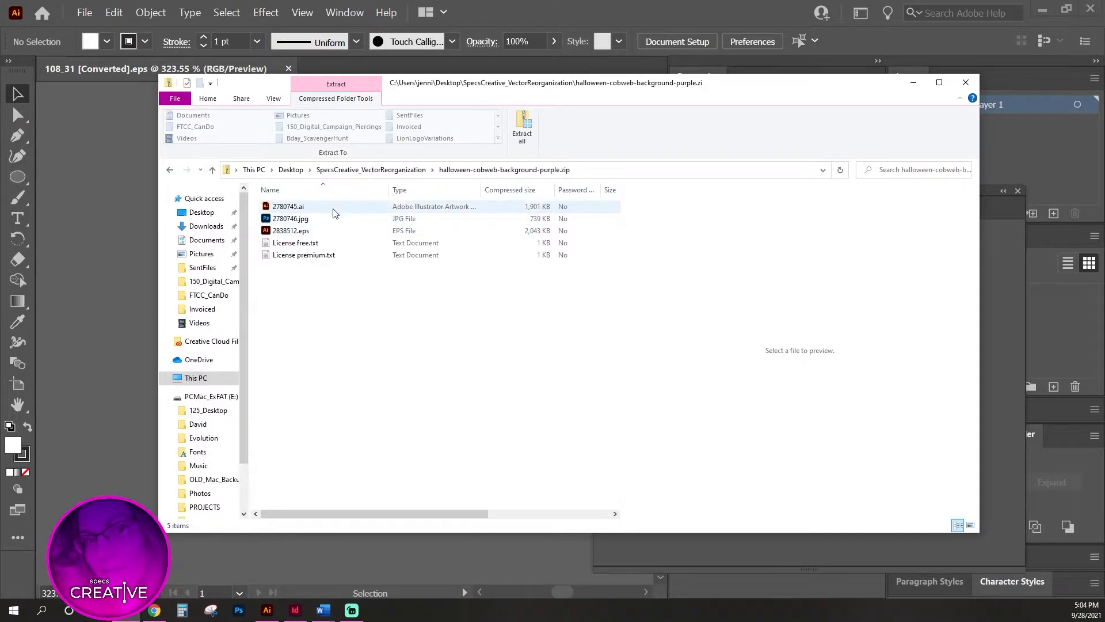
left_click(289, 210)
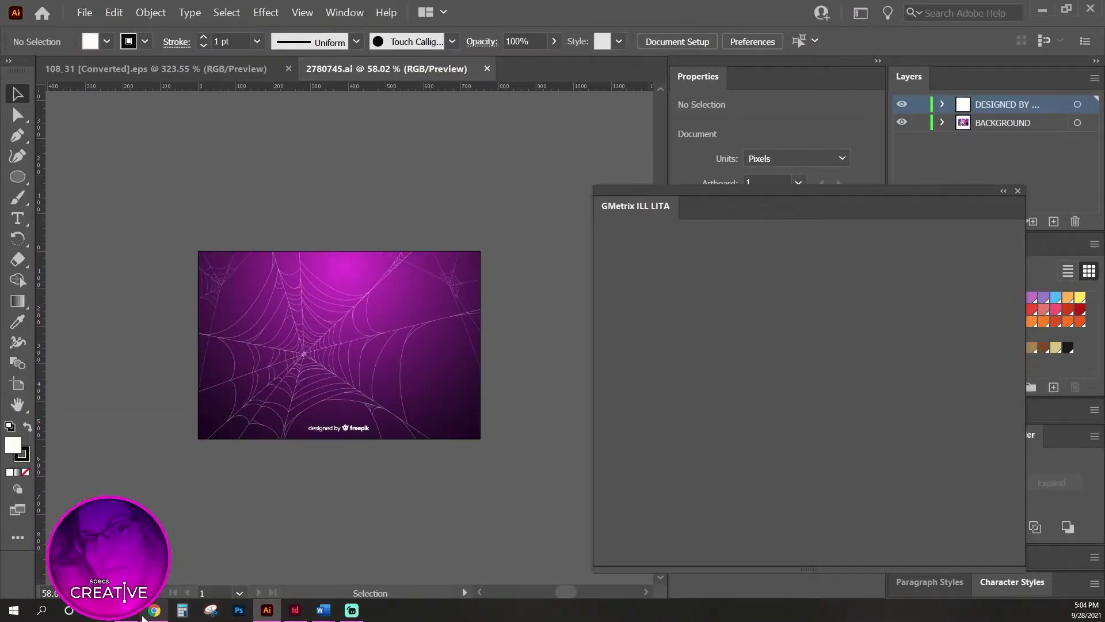
Open 2950187.eps from the Halloween sale balloons zip in Illustrator and dismiss the missing fonts warning without activating or replacing fonts.
left_click(144, 609)
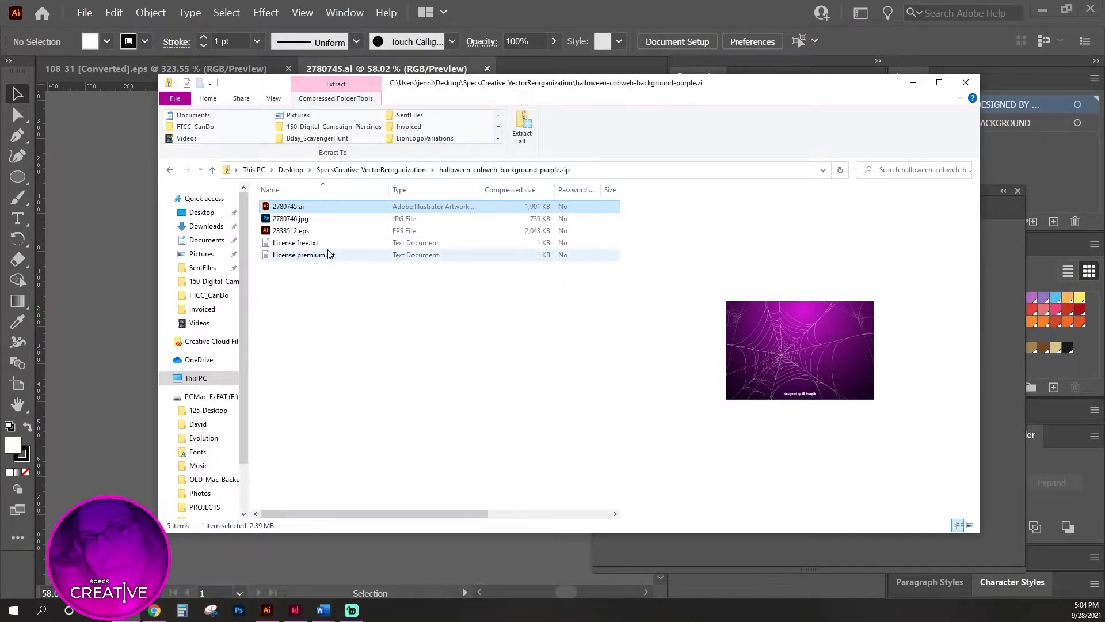
left_click(399, 170)
double_click(353, 231)
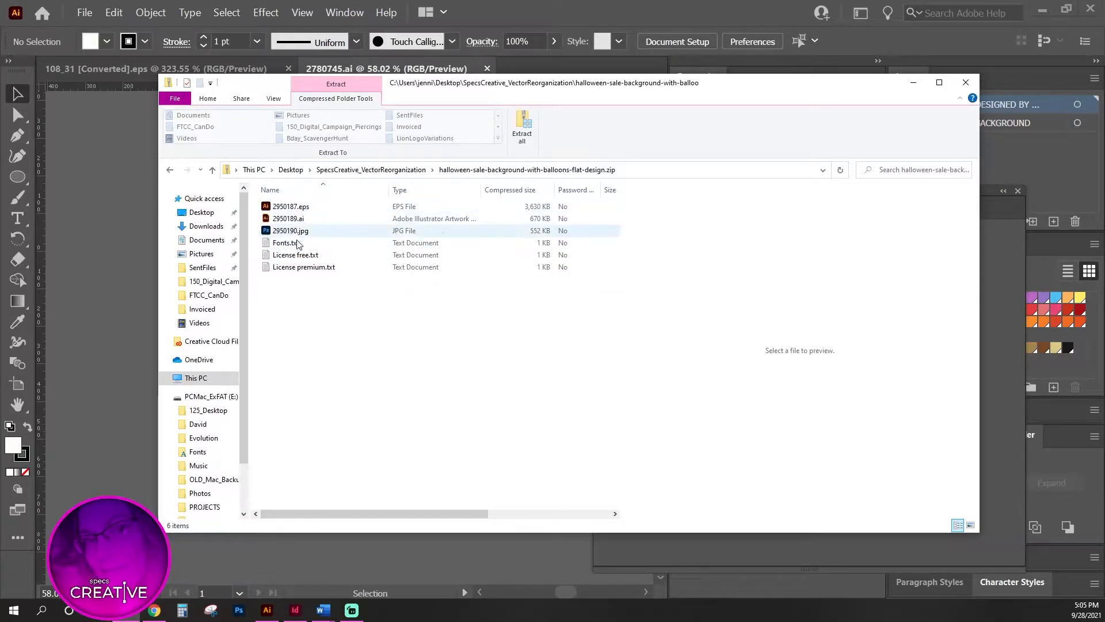
left_click(296, 208)
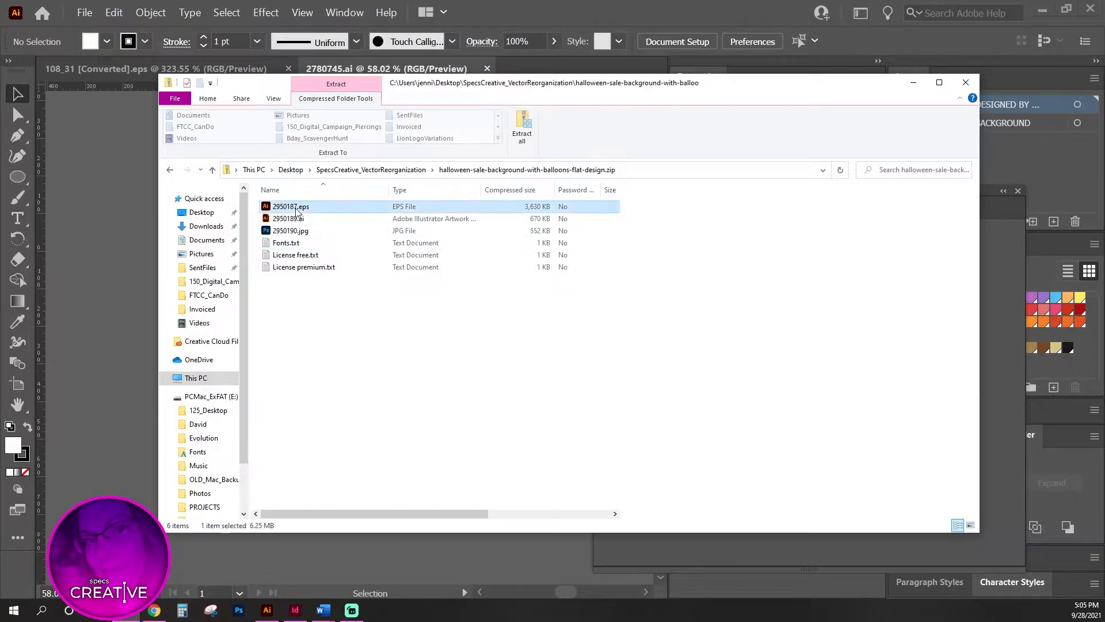
double_click(295, 207)
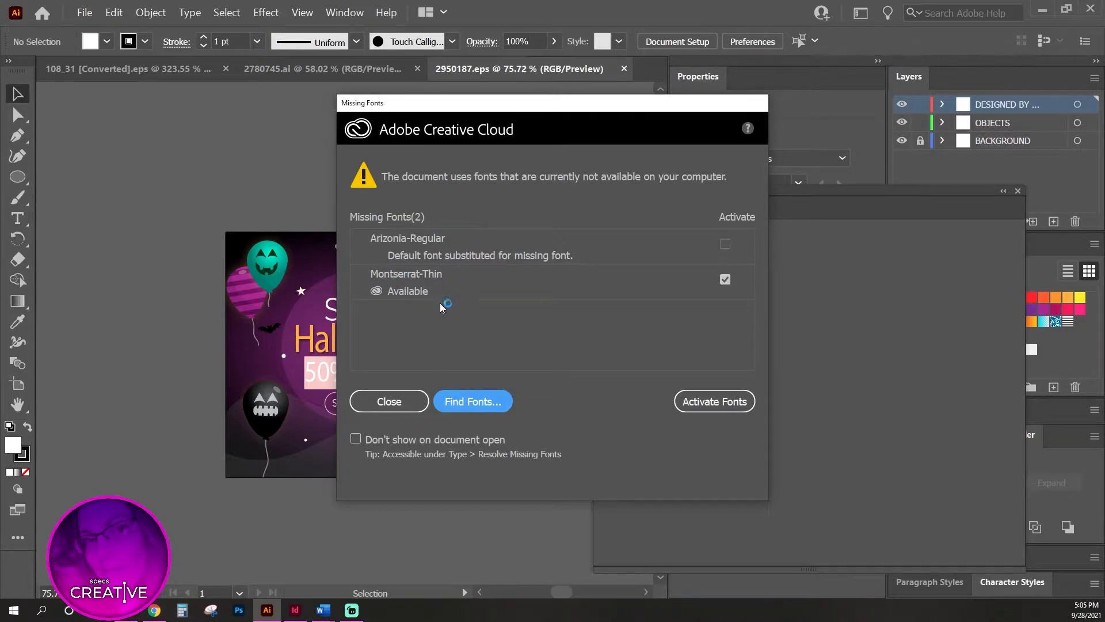
left_click_drag(485, 112, 668, 122)
left_click(561, 426)
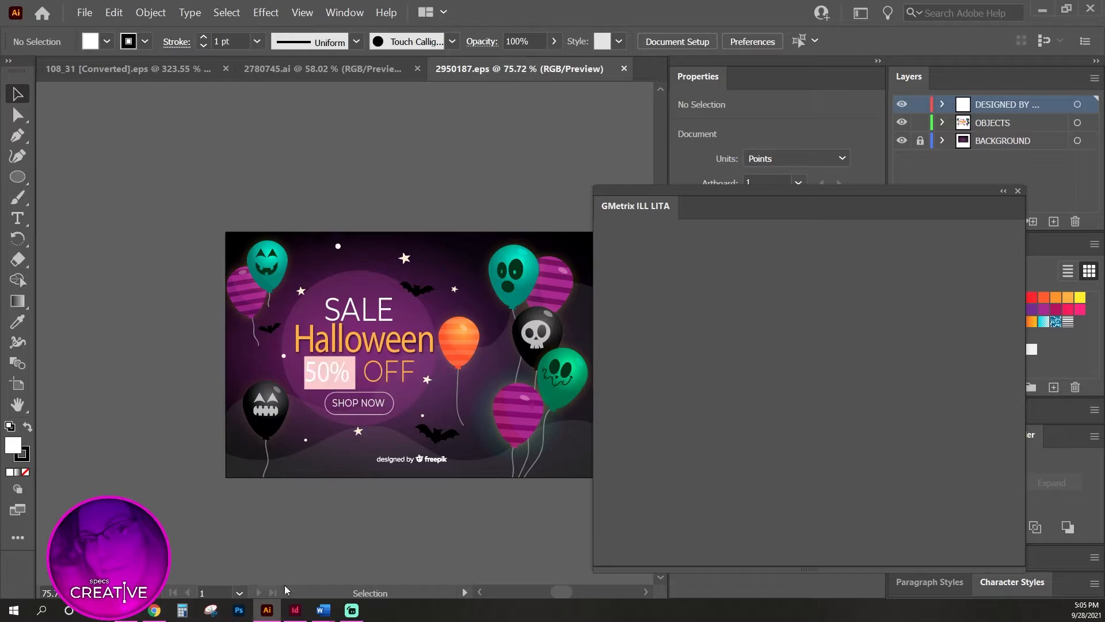
Return to the project folder in File Explorer and open 5907982.ai from the hand-drawn Halloween sale banner zip in Illustrator.
left_click(130, 612)
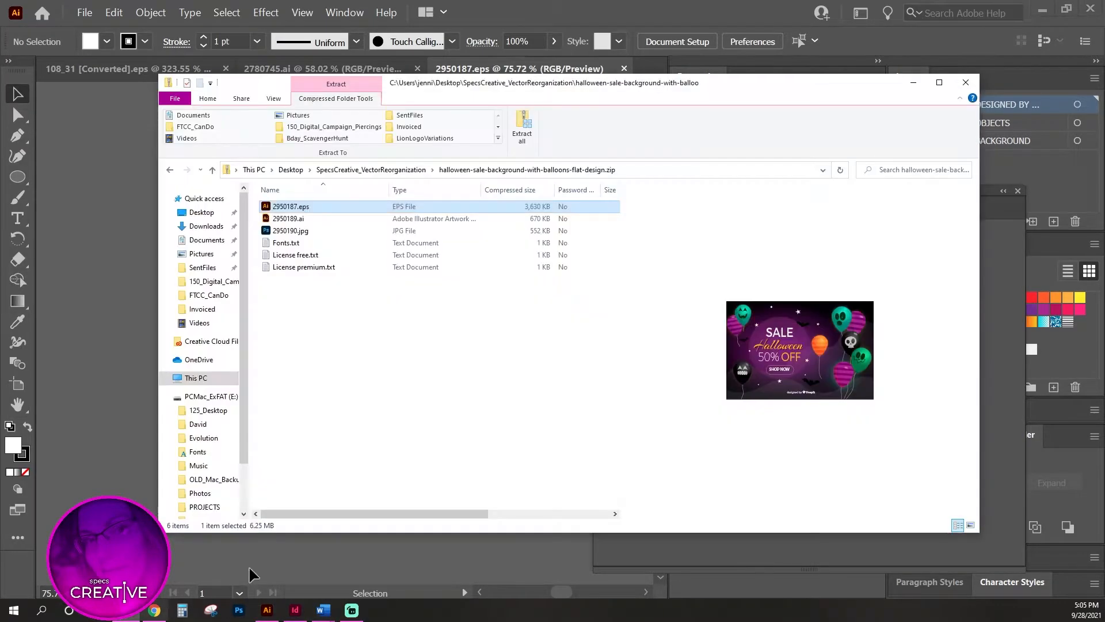
left_click(405, 170)
double_click(303, 247)
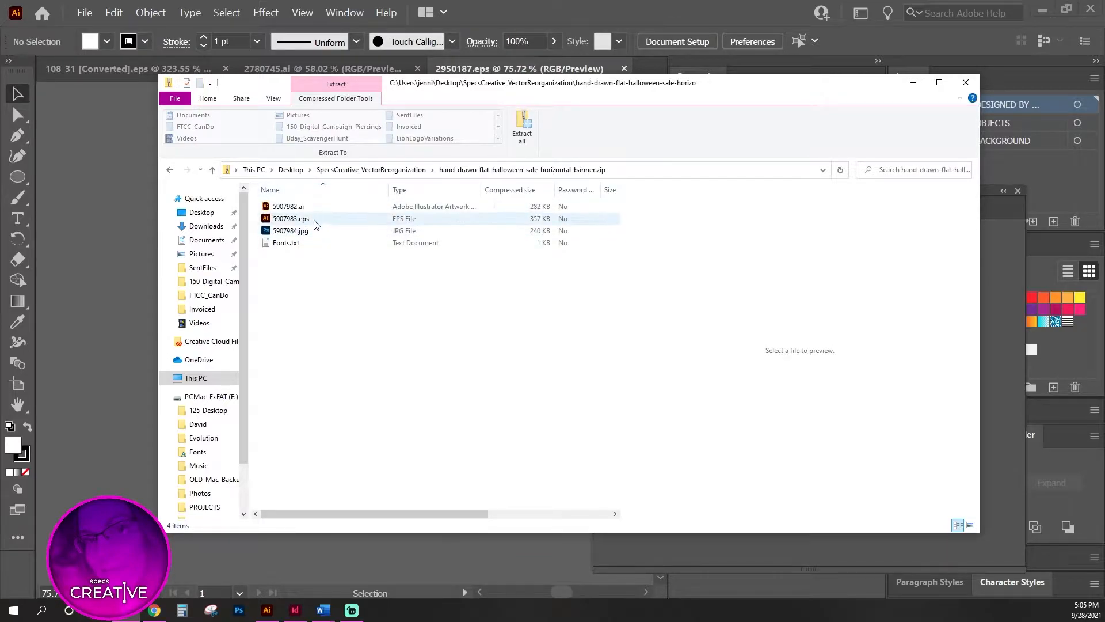
double_click(309, 209)
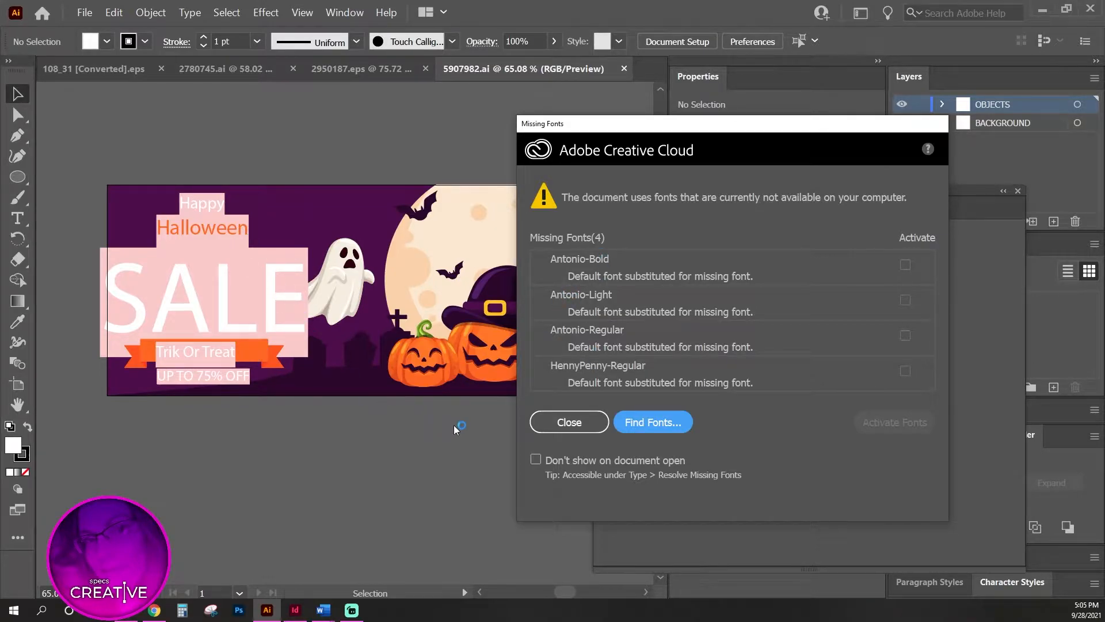
Dismiss the missing fonts warning and start a new document named SpecsCreative_HalloweenParty.
left_click(580, 429)
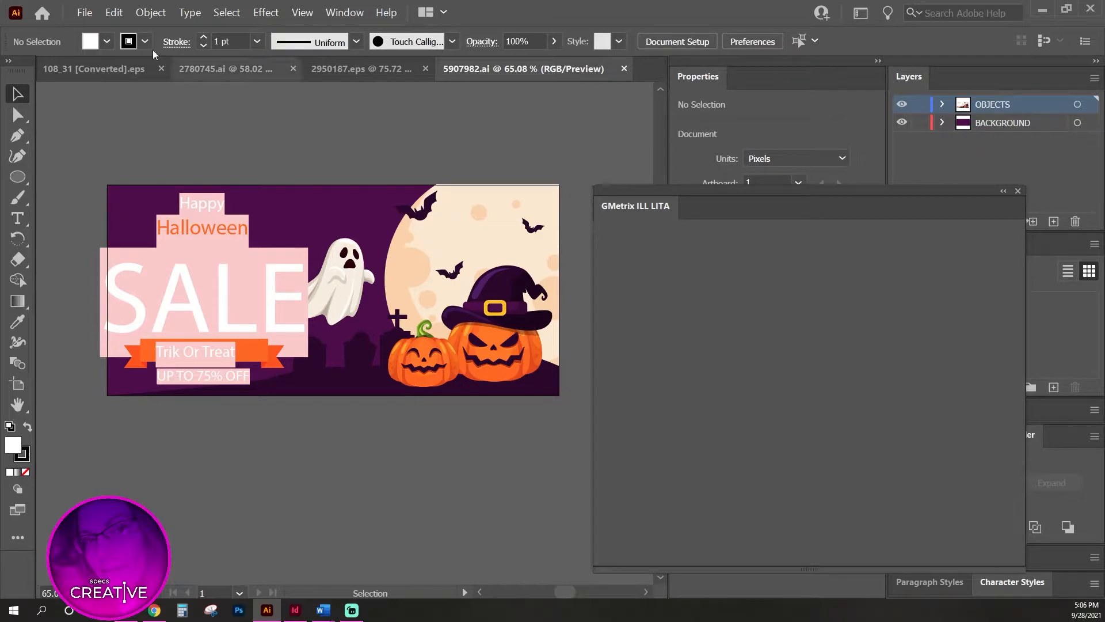
left_click(85, 12)
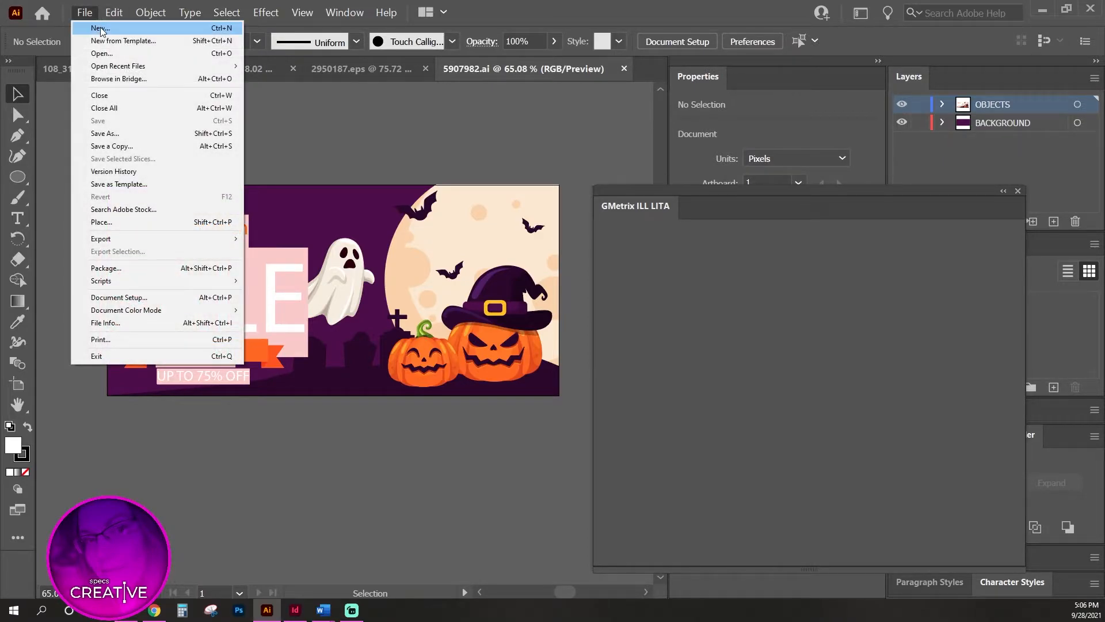
left_click(101, 29)
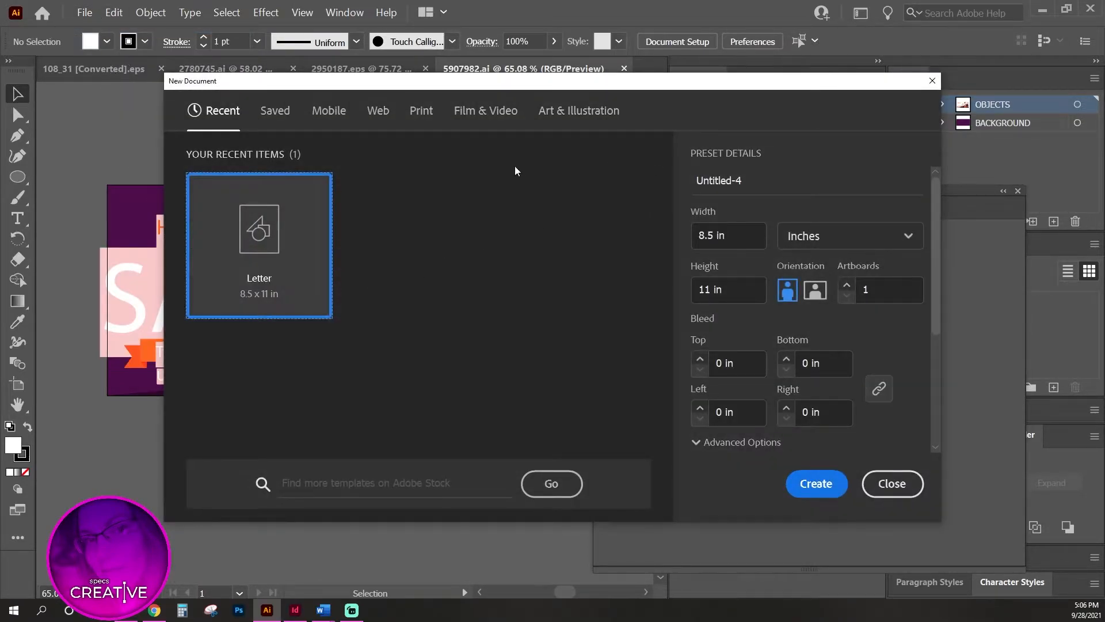
left_click(758, 178)
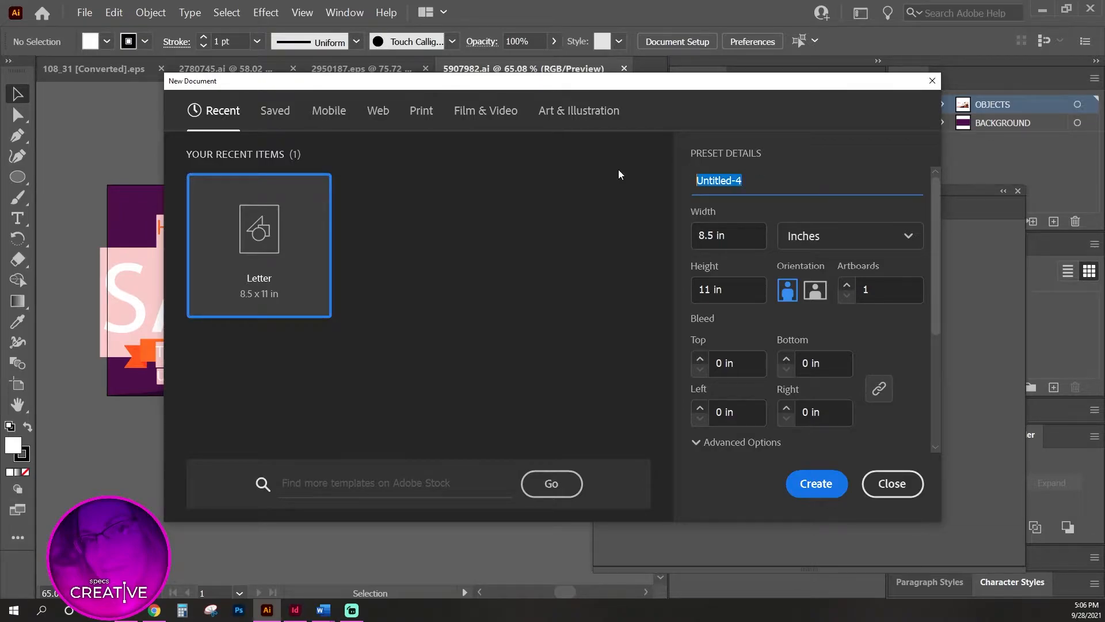
type("Speci")
type("Creative_")
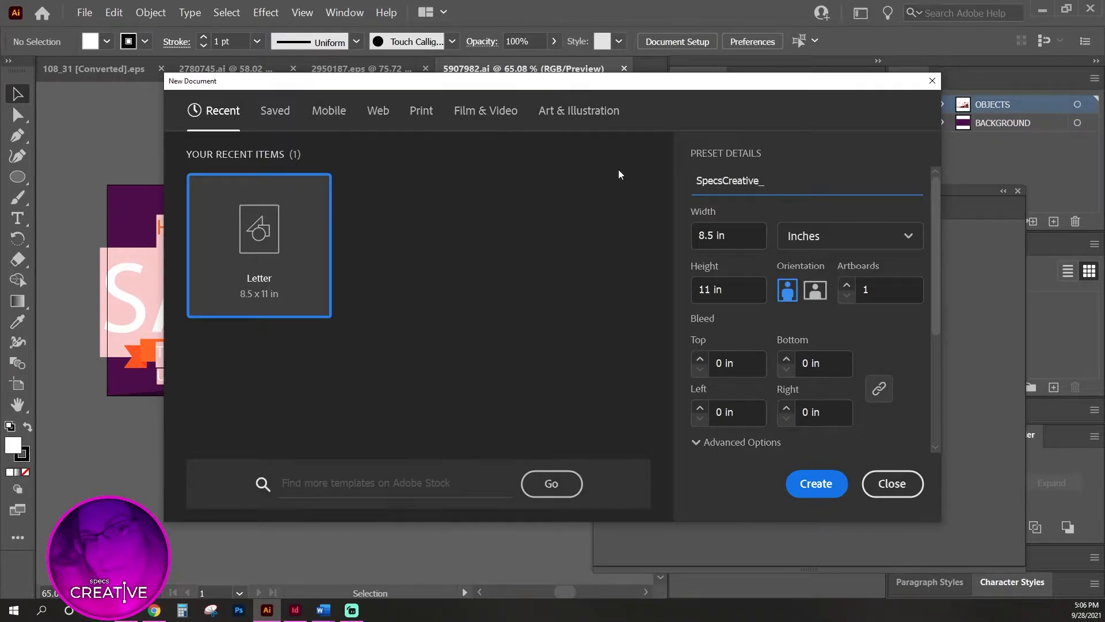
type("HalloweenParty")
Check the required sizes of the three artboards in the Word assignment instructions, then return to the new document settings in Illustrator.
left_click(323, 609)
left_click(369, 569)
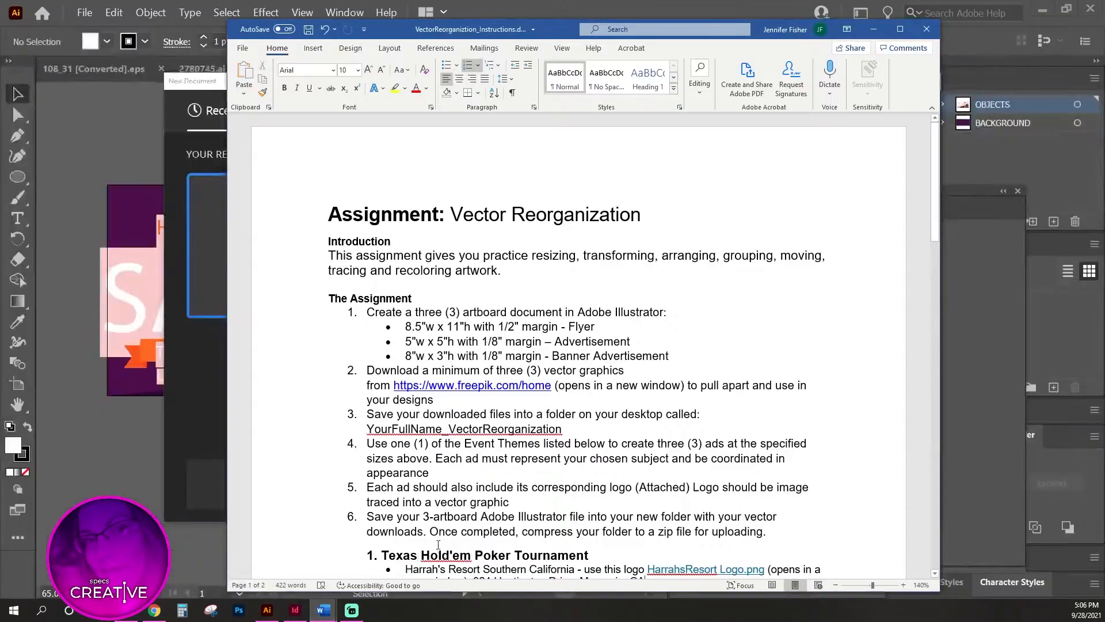
left_click_drag(405, 326, 673, 357)
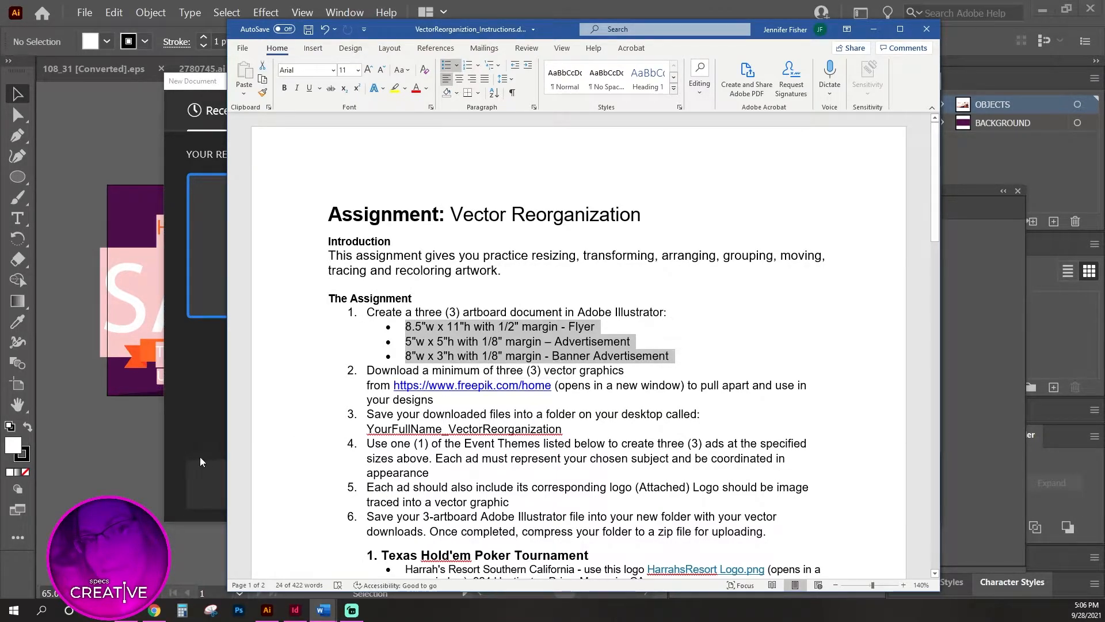
left_click(195, 421)
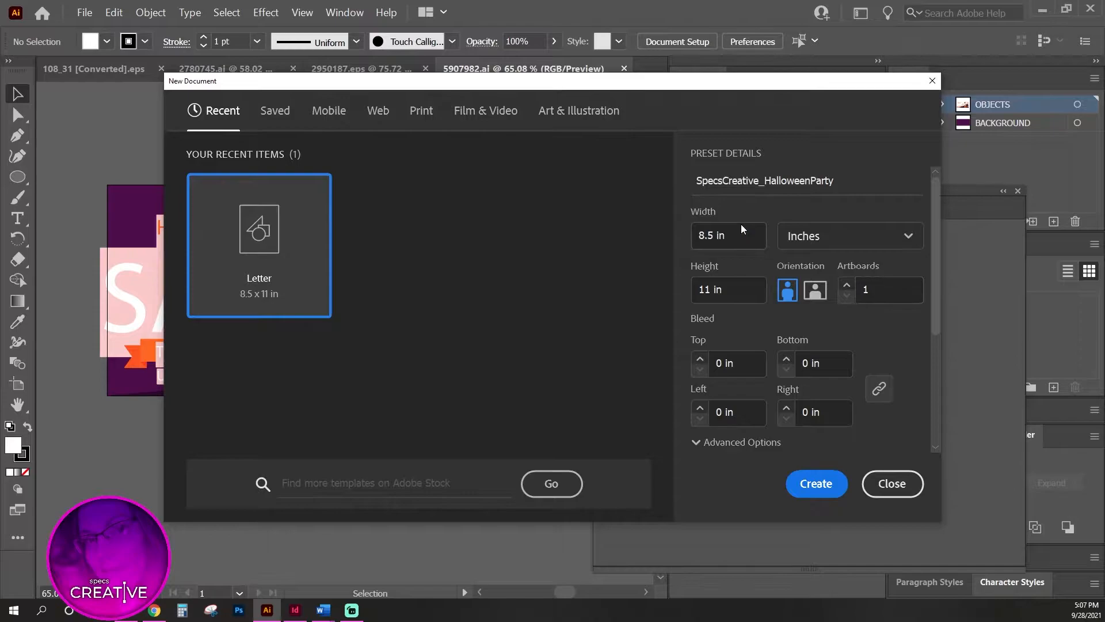
Create the 8.5 x 11 in CMYK document with 3 artboards and close the floating GMetrix ILL LITA panel.
left_click(875, 289)
type("3")
left_click_drag(938, 323, 900, 434)
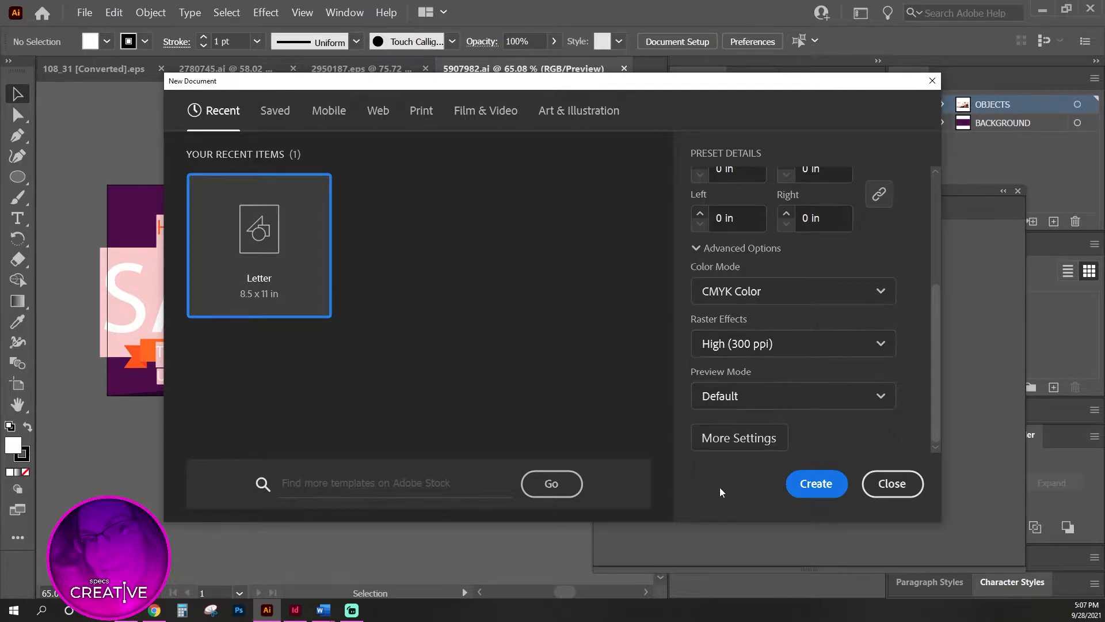
left_click(822, 487)
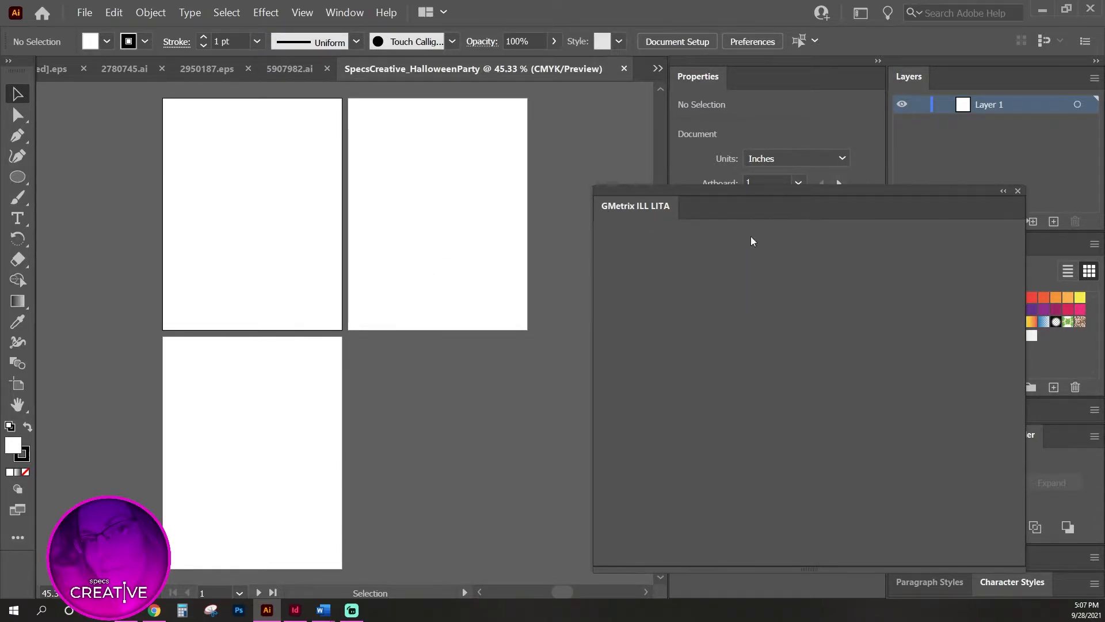
left_click(1018, 192)
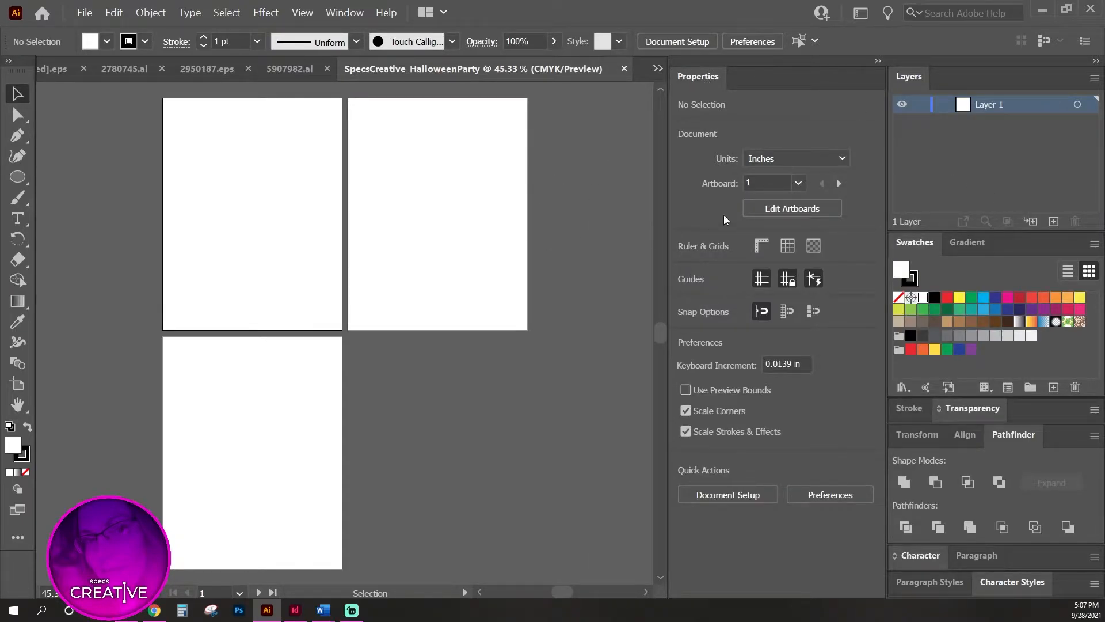
Enter artboard editing and rename the first artboard as Flyer.
left_click(811, 209)
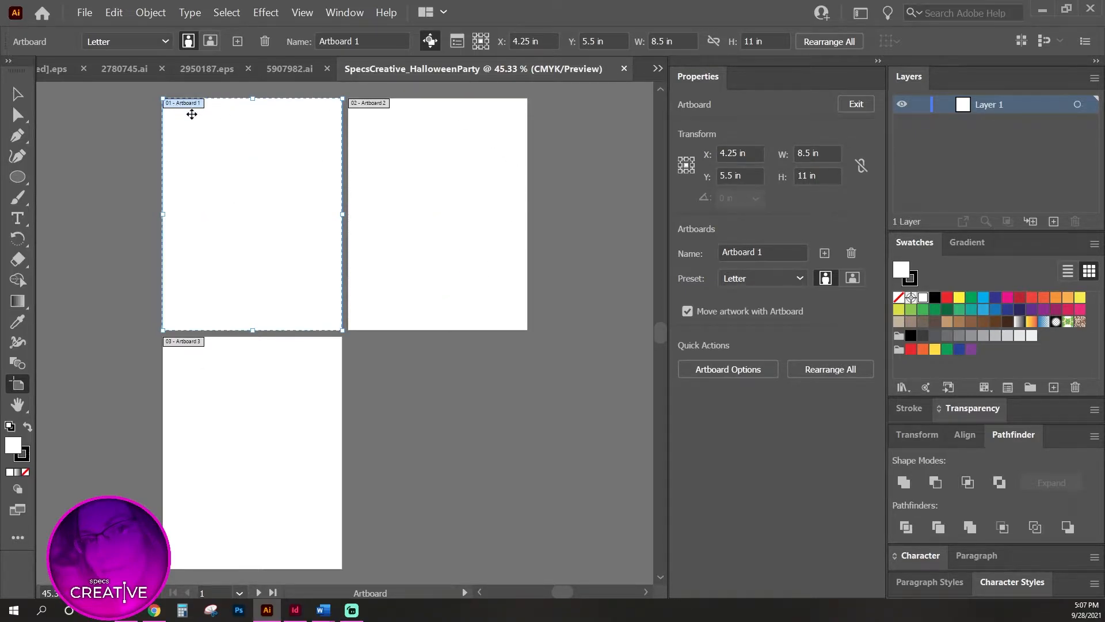
left_click(767, 254)
left_click_drag(767, 253, 666, 242)
type("Flyer")
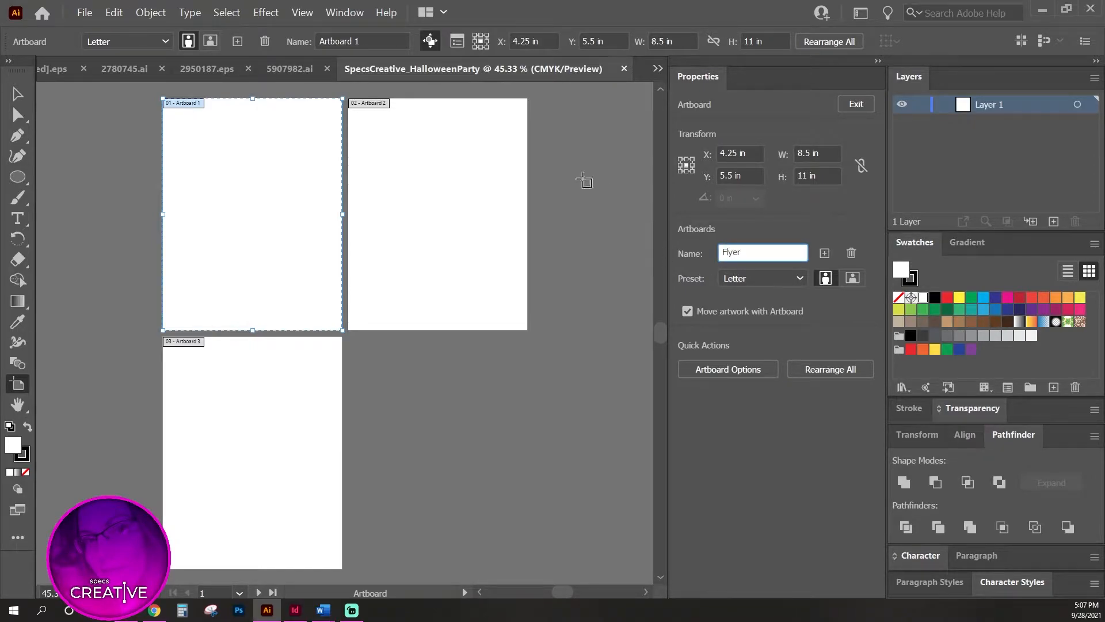
Select the second artboard, look up its required size in the Word instructions, and return to Illustrator without the GMetrix panel.
left_click(464, 154)
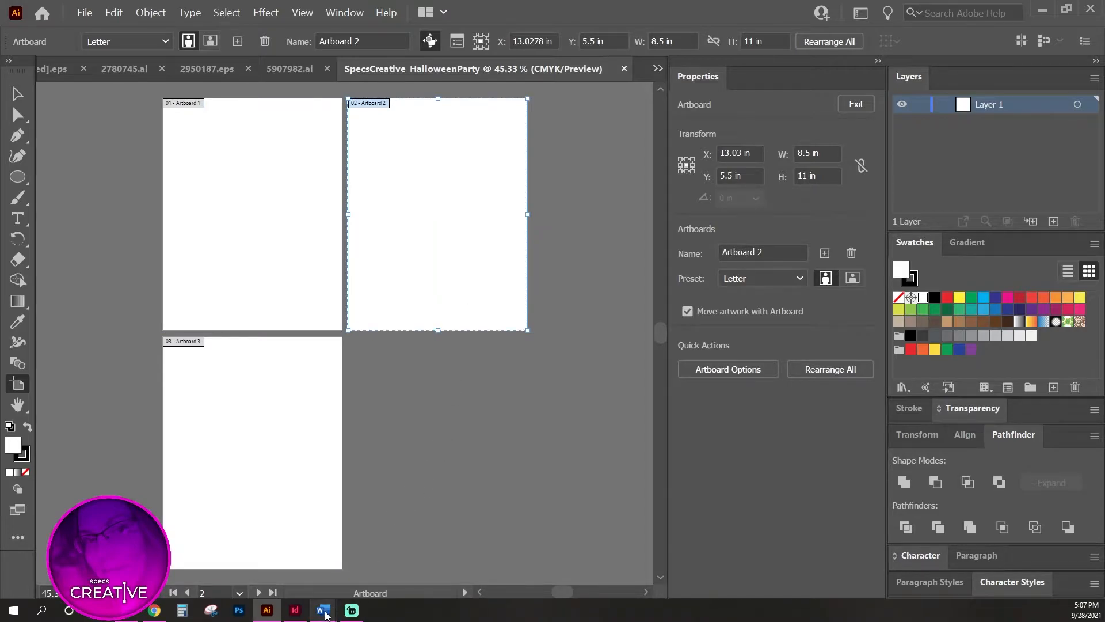
mouse_move(327, 612)
left_click(282, 552)
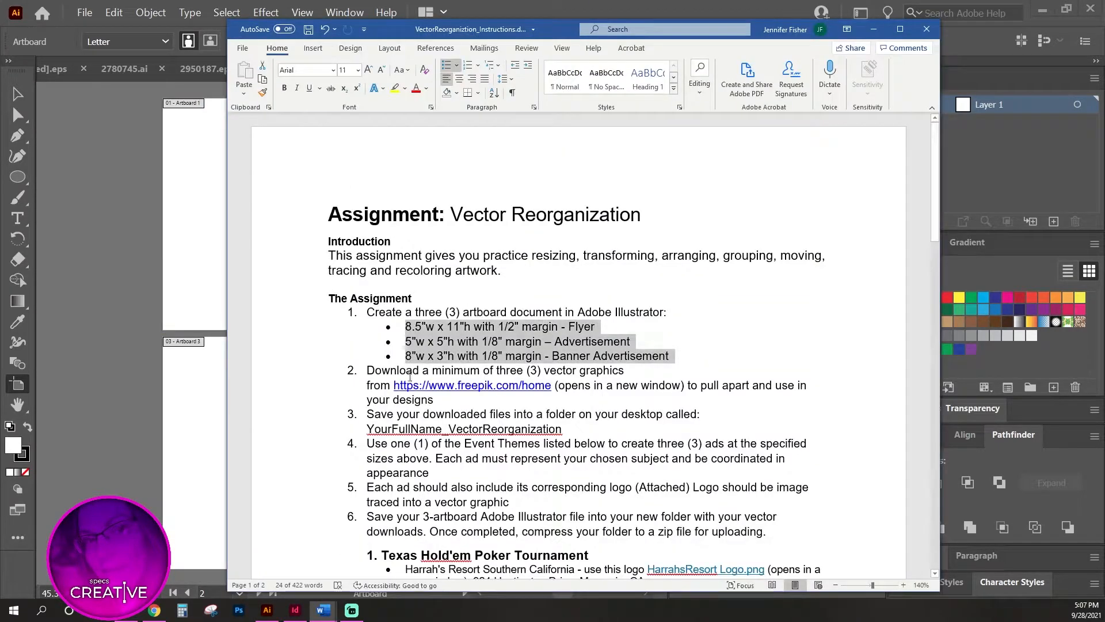
left_click(428, 341)
left_click_drag(405, 342, 448, 341)
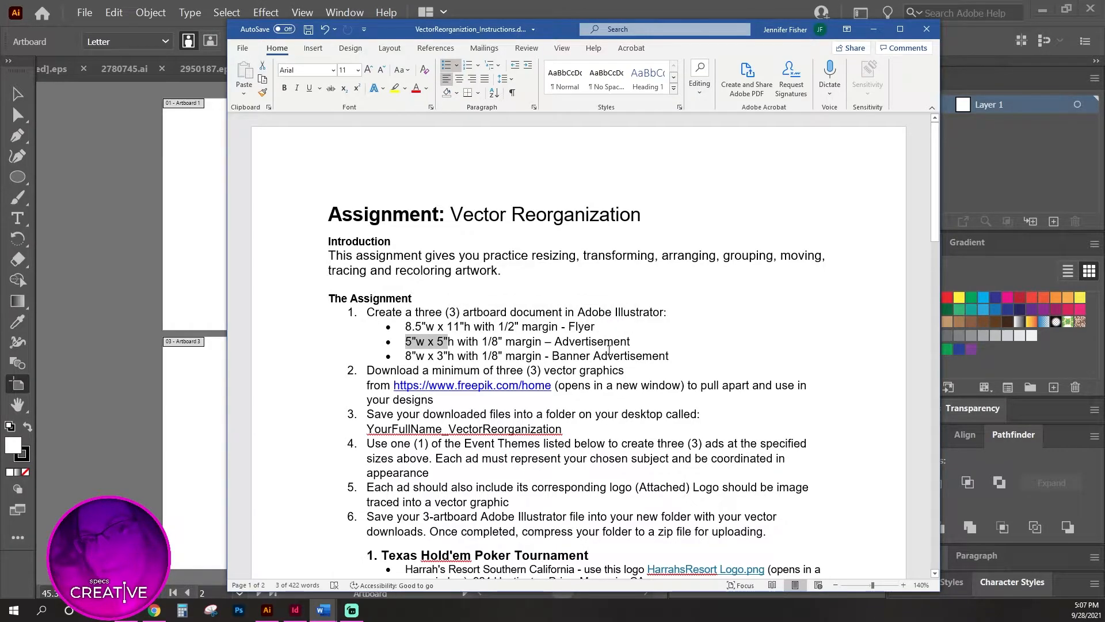
key("alt+Tab")
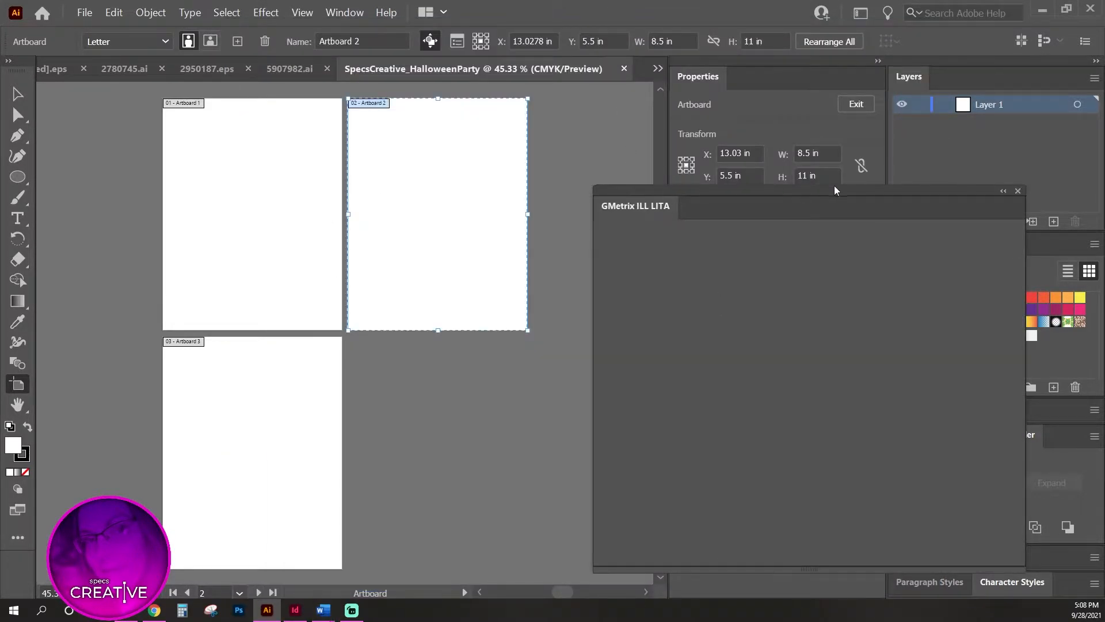
left_click(1017, 191)
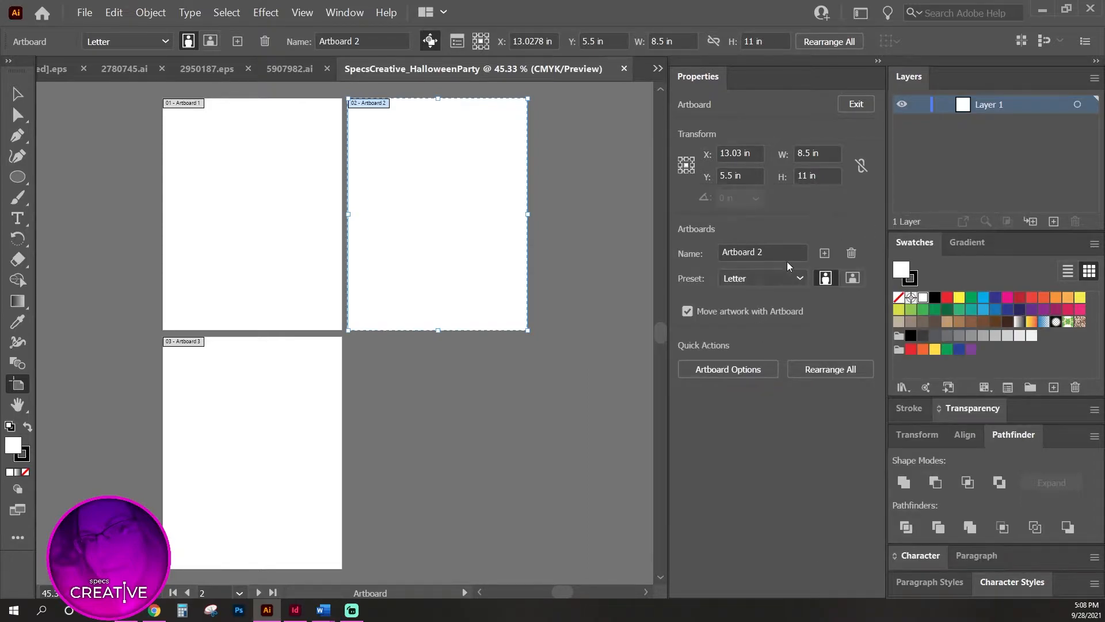
Rename the second artboard as Advertisement.
left_click_drag(778, 252, 641, 236)
type("ADver")
key("BackSpace")
key("BackSpace")
key("BackSpace")
type("dvertisement")
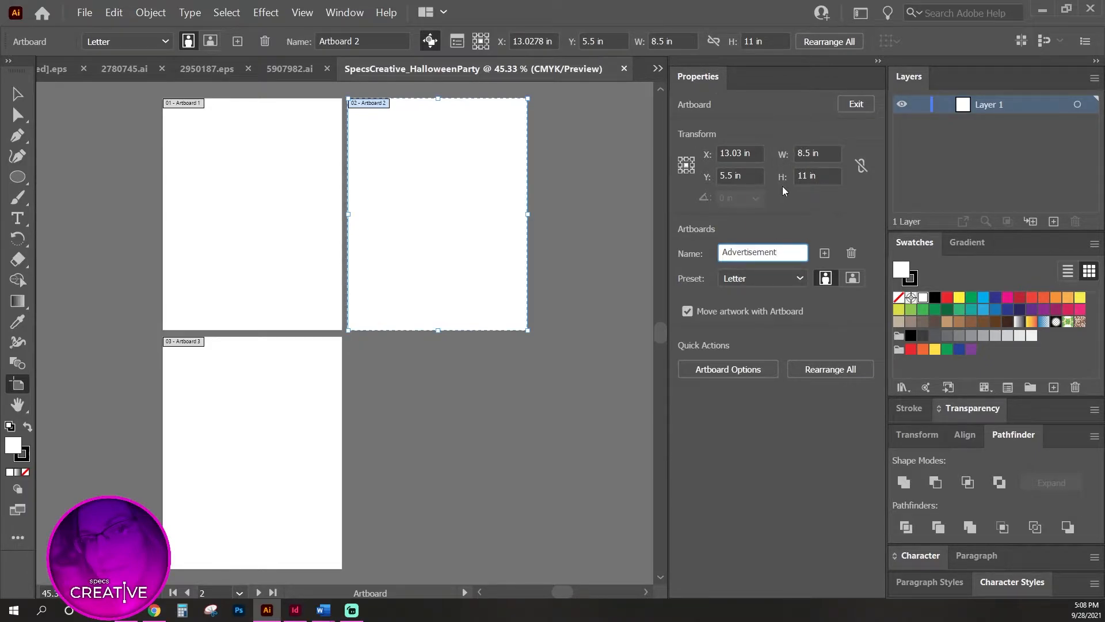
Set the Advertisement artboard's size to 5 in wide by 5 in high.
left_click(830, 153)
type("5")
left_click(826, 175)
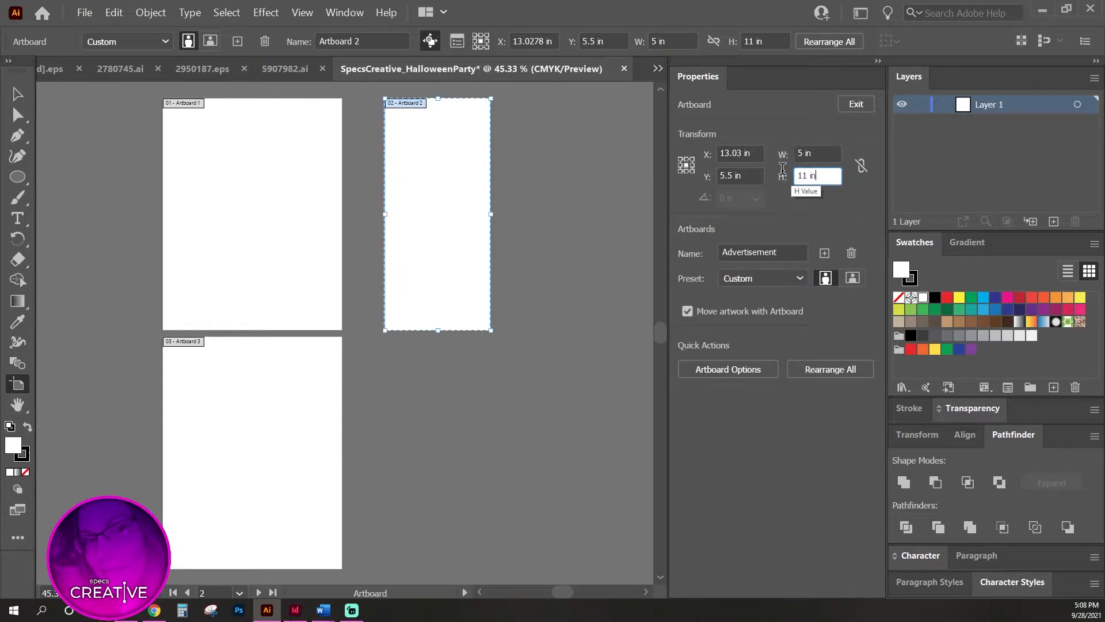
type("5")
left_click_drag(832, 175, 745, 167)
type("15")
key("Return")
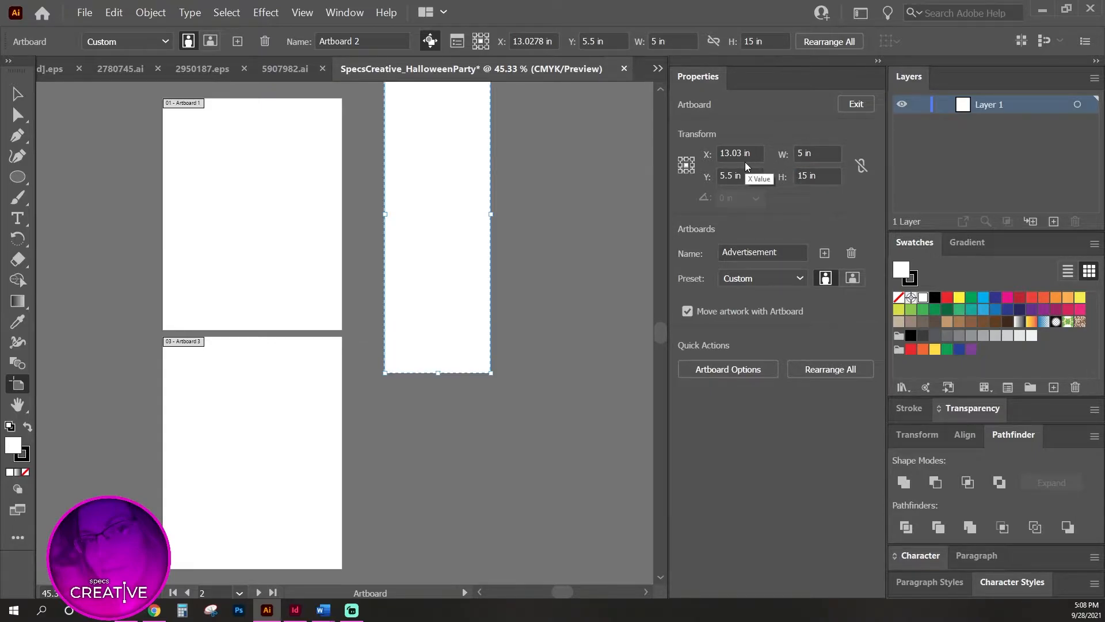
left_click(832, 180)
type("5")
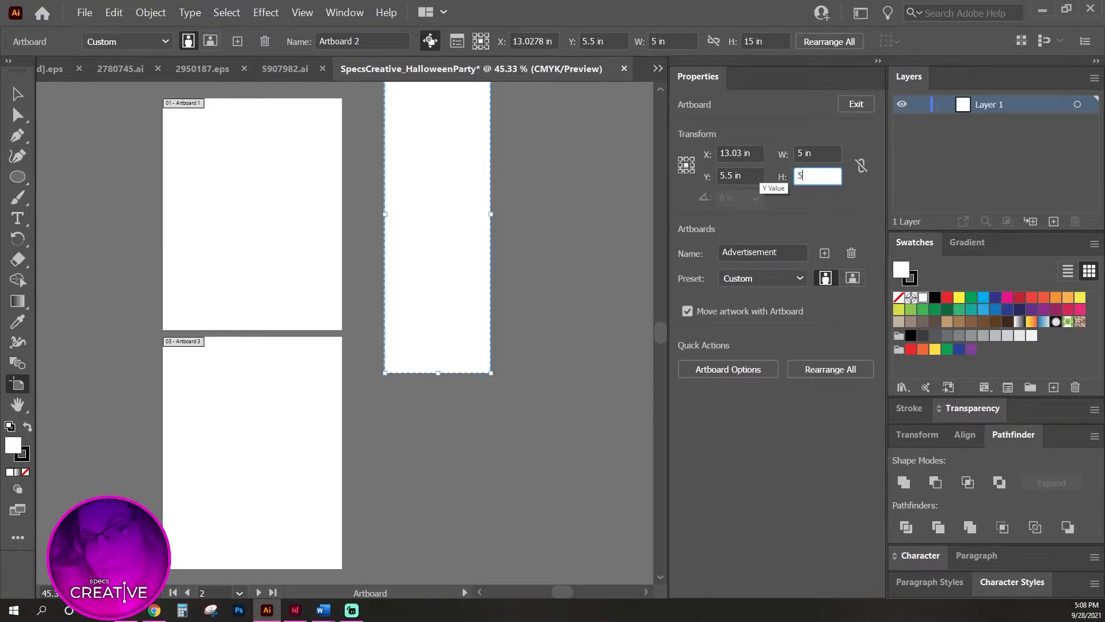
key("Return")
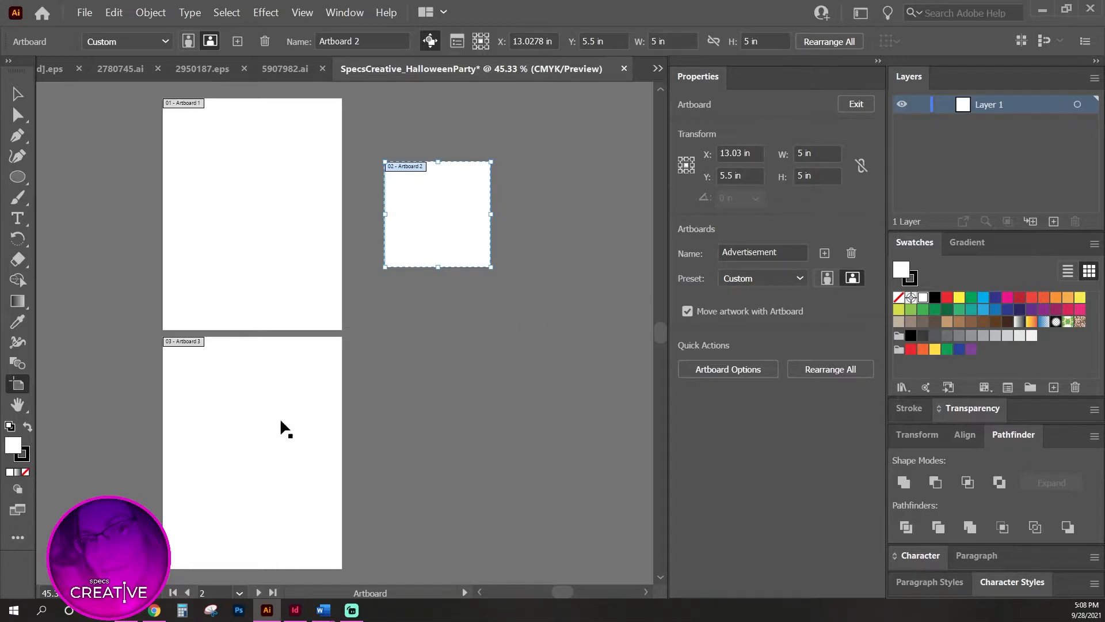
Rename the third artboard as Banner and set its size to 8 in wide by 3 in high.
left_click(225, 387)
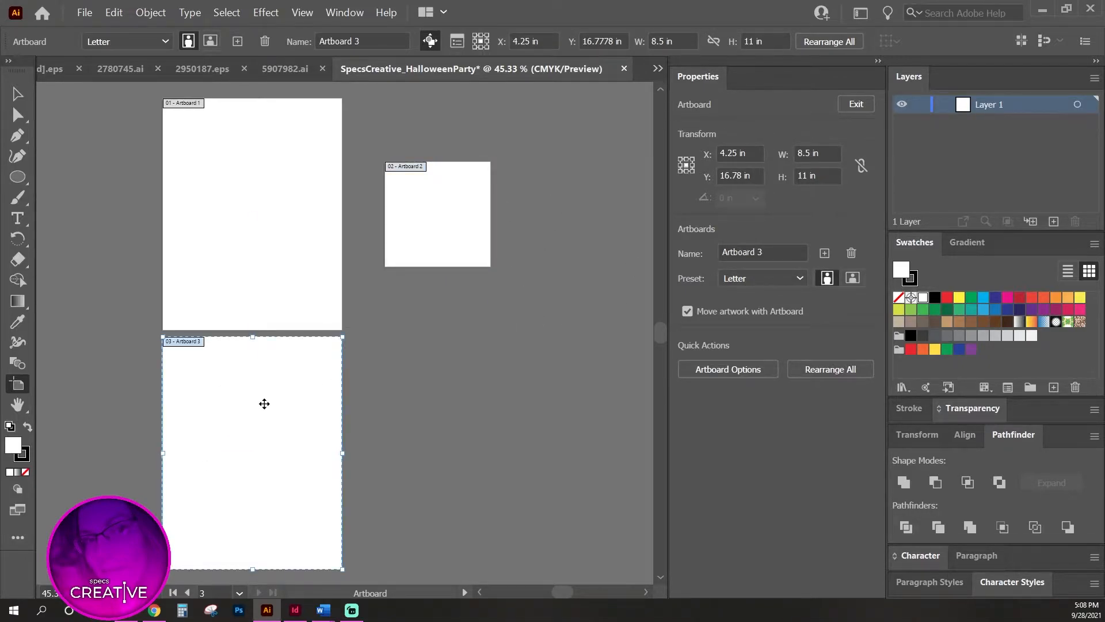
left_click(766, 251)
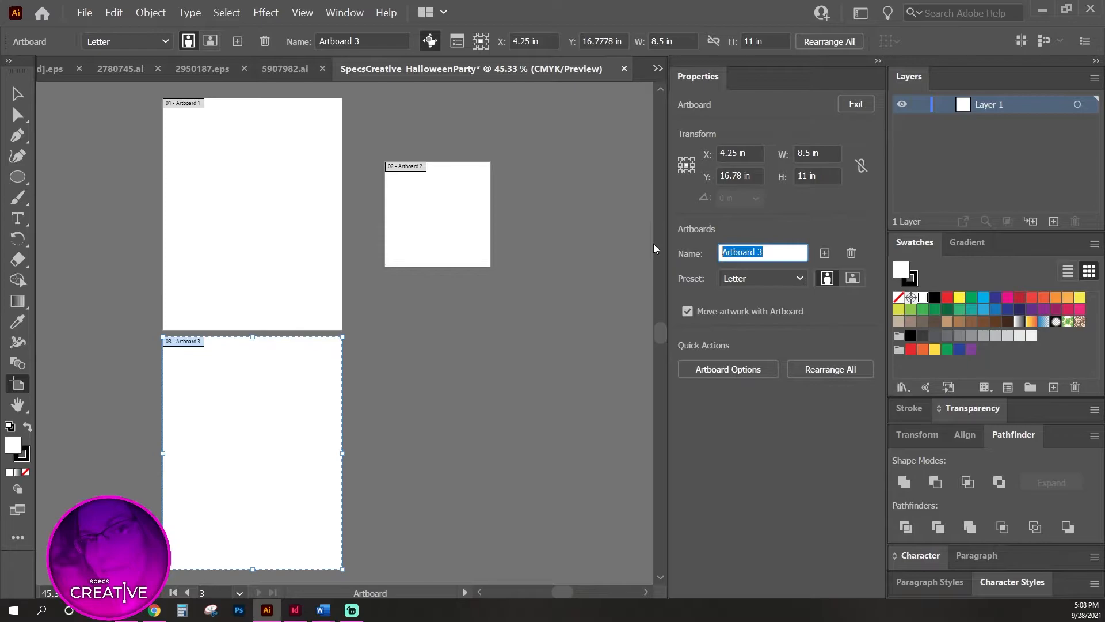
type("Banner")
left_click(820, 153)
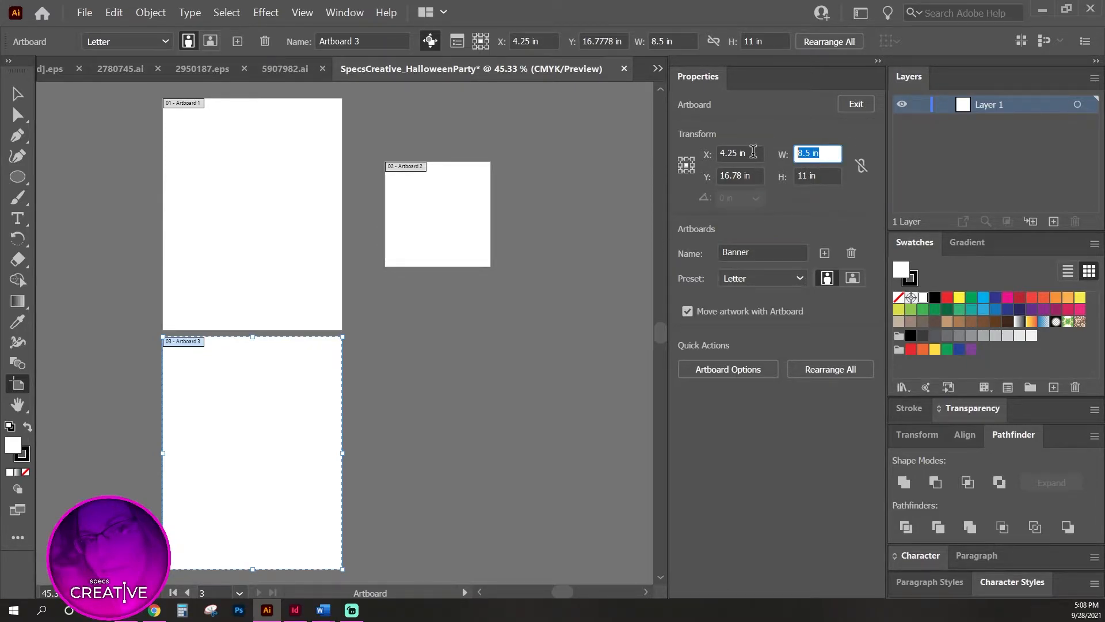
type("8")
left_click(817, 177)
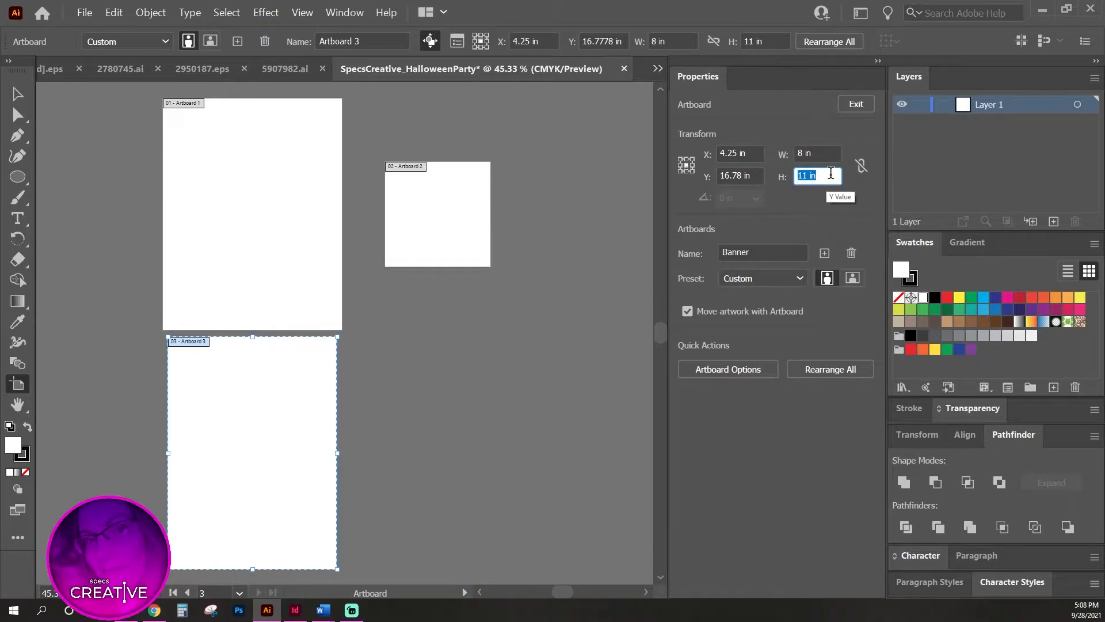
type("3")
key("Tab")
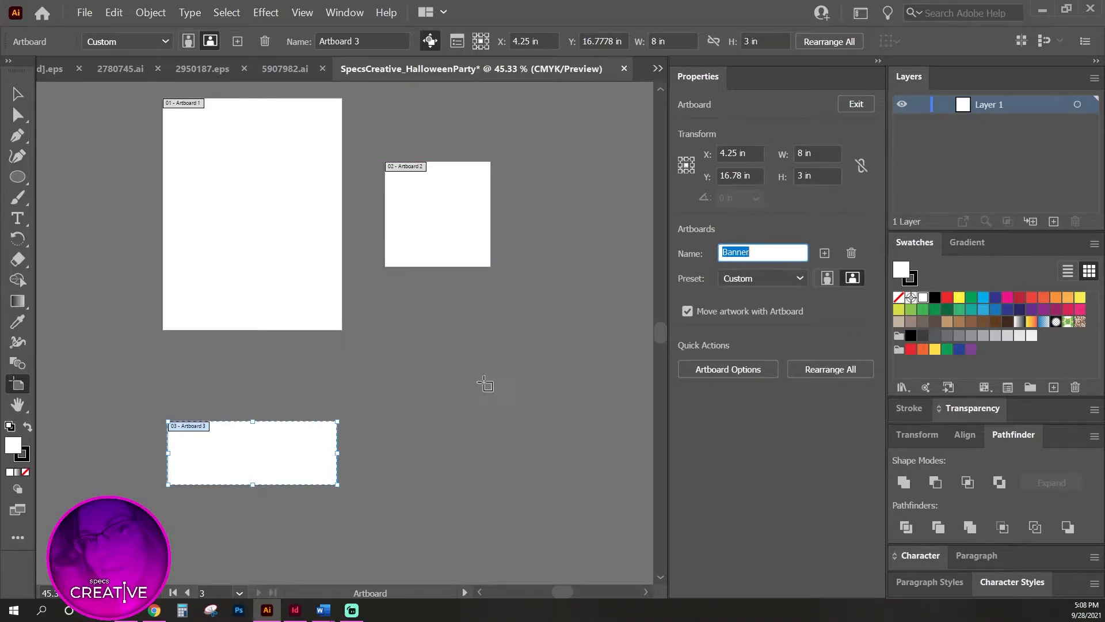
Rearrange all artboards in a single row with 0.5 in spacing and leave artboard editing.
left_click(829, 372)
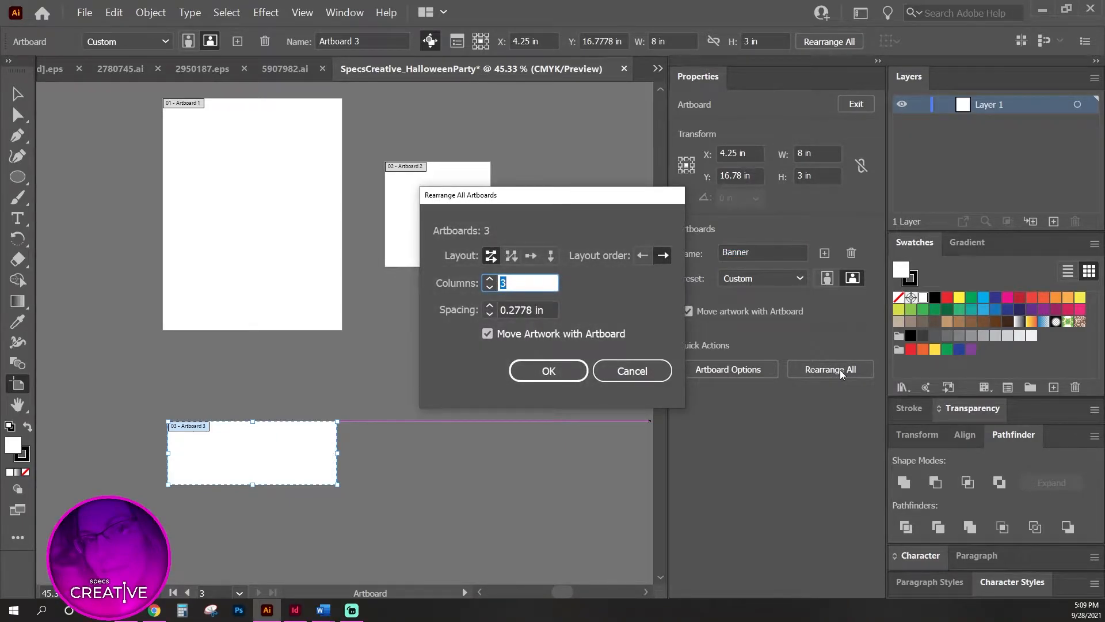
left_click(528, 257)
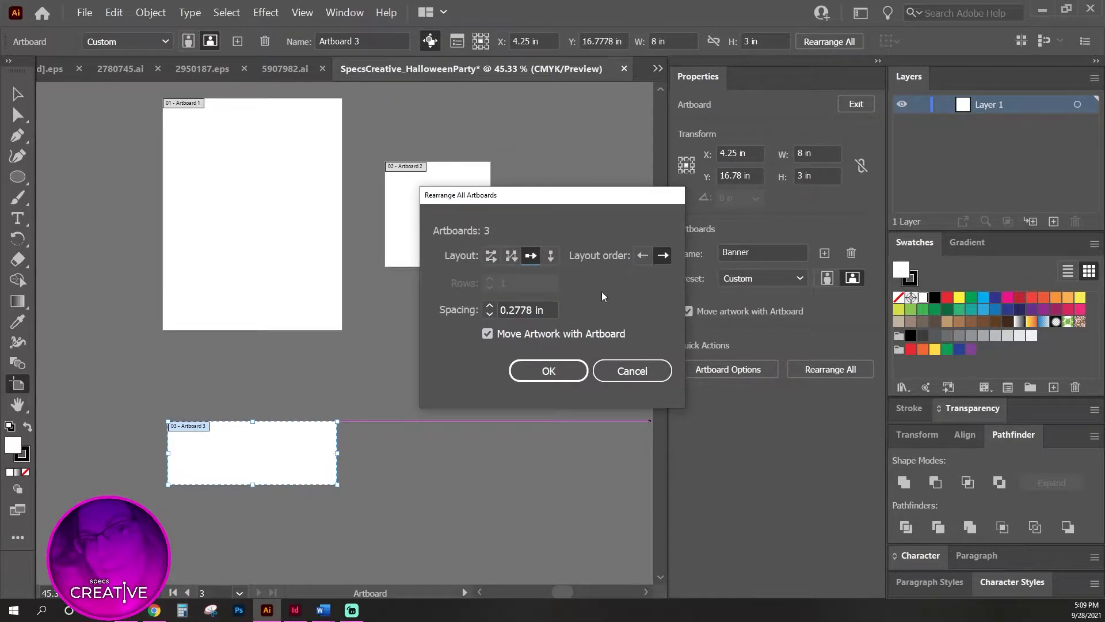
double_click(549, 310)
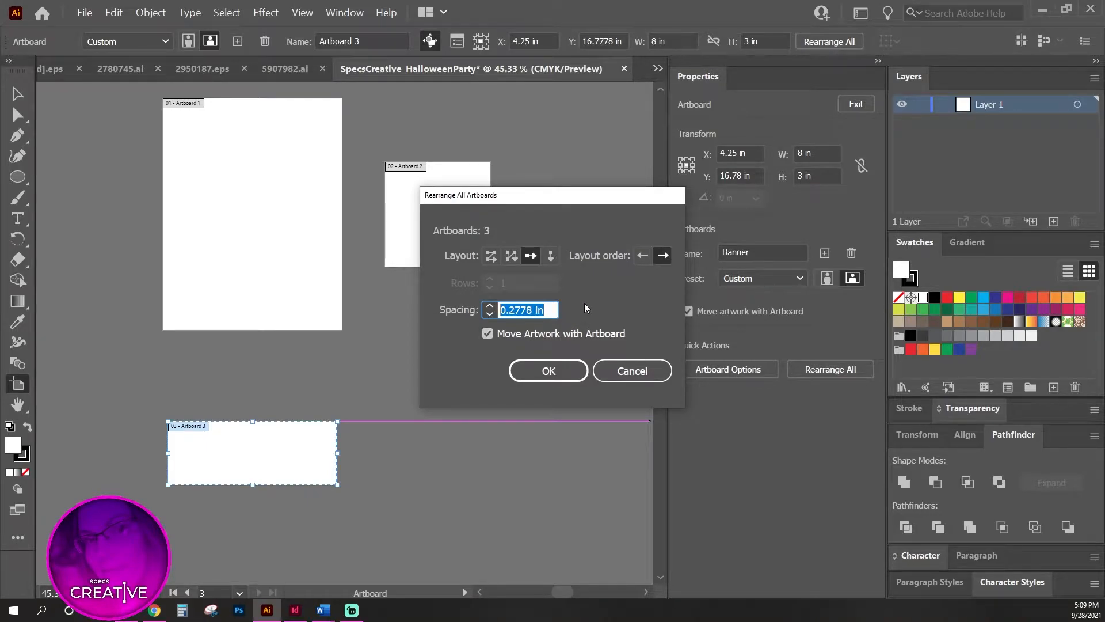
type(".5")
left_click(562, 368)
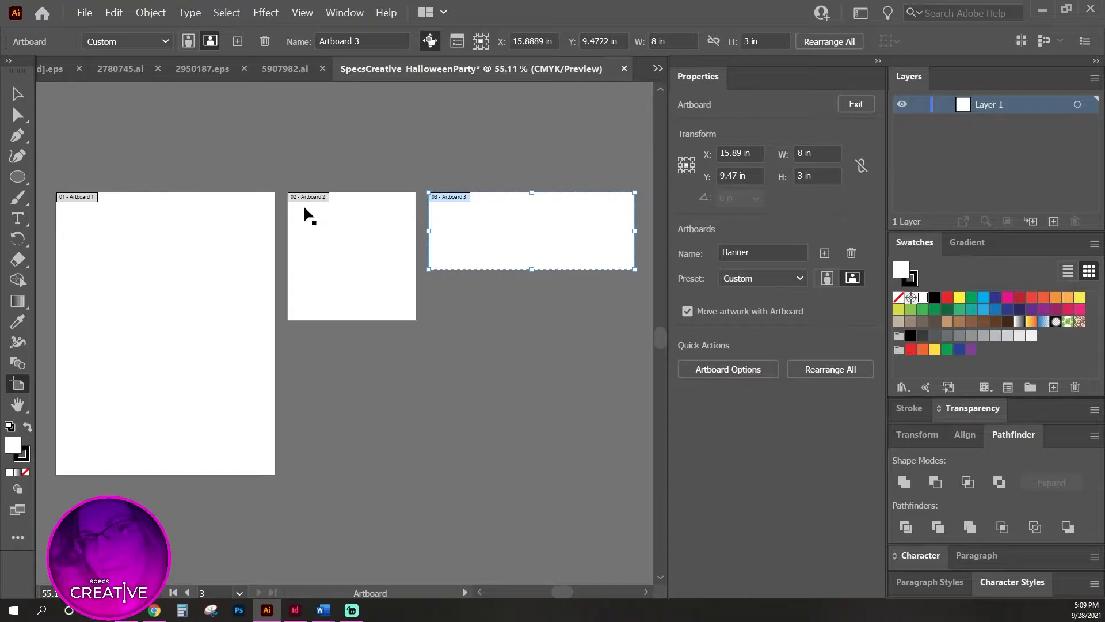
left_click(15, 92)
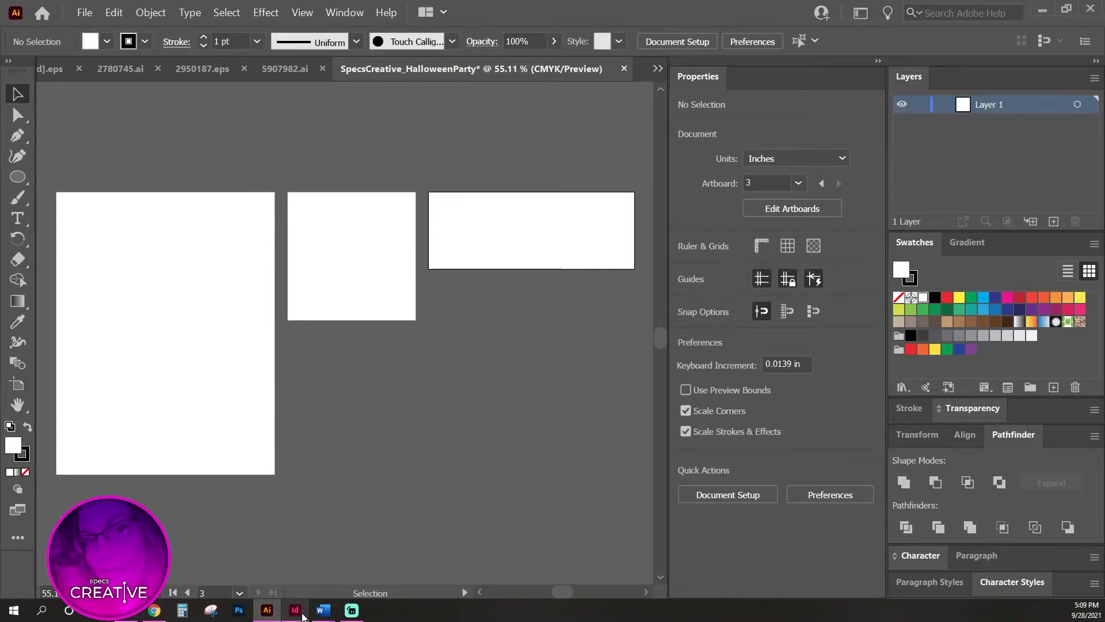
Switch to the assignment document in Word, check the required margins for the three artboards, and return to Illustrator.
mouse_move(302, 614)
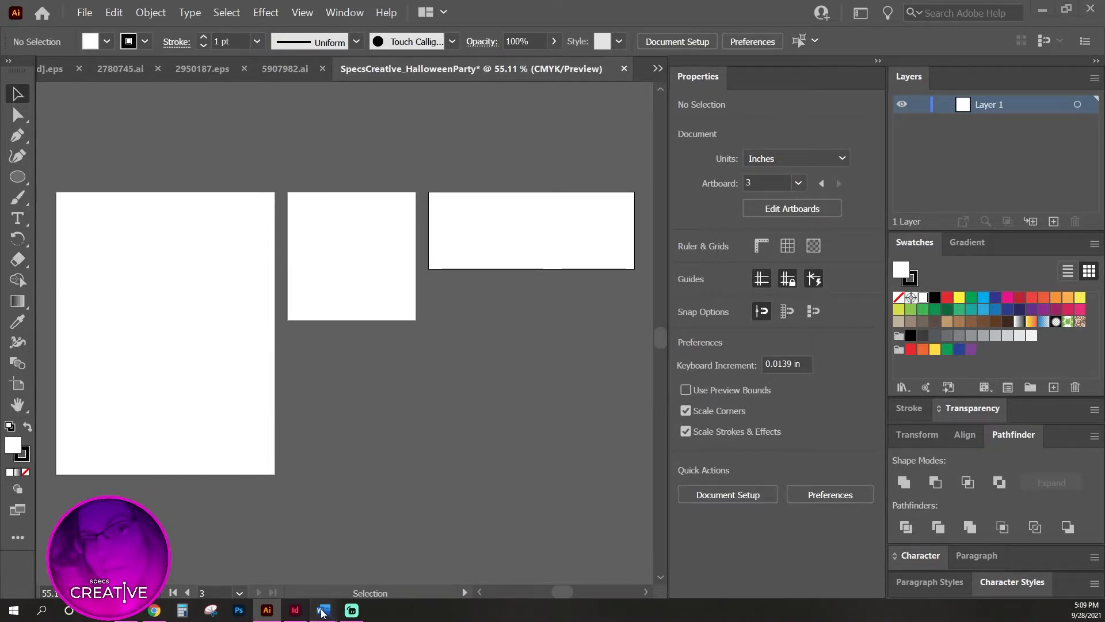
left_click(363, 560)
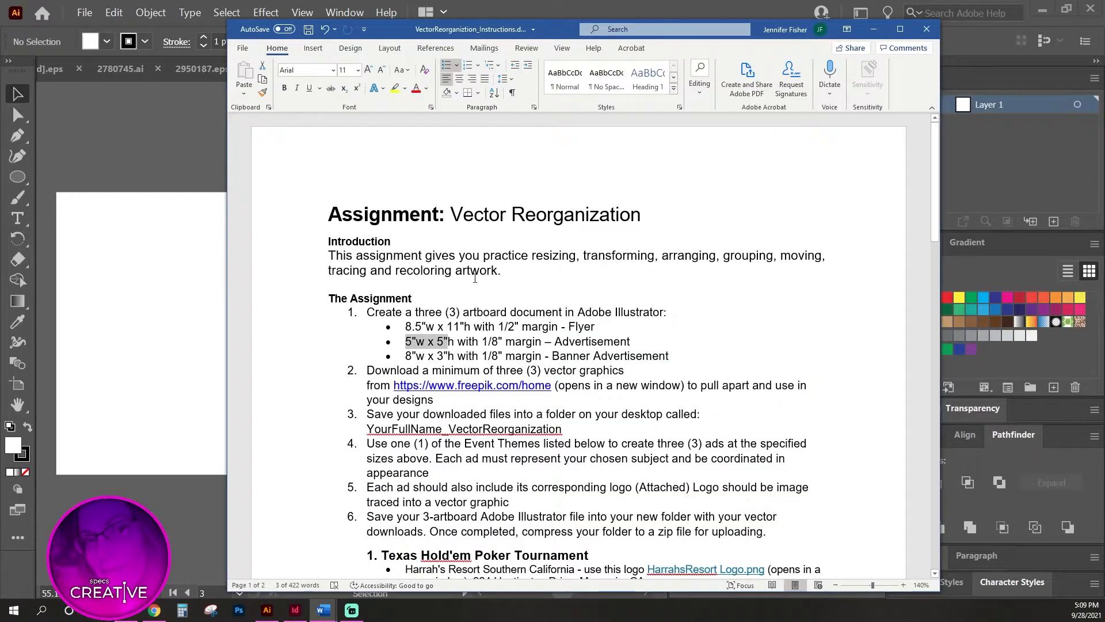
left_click_drag(597, 326, 405, 326)
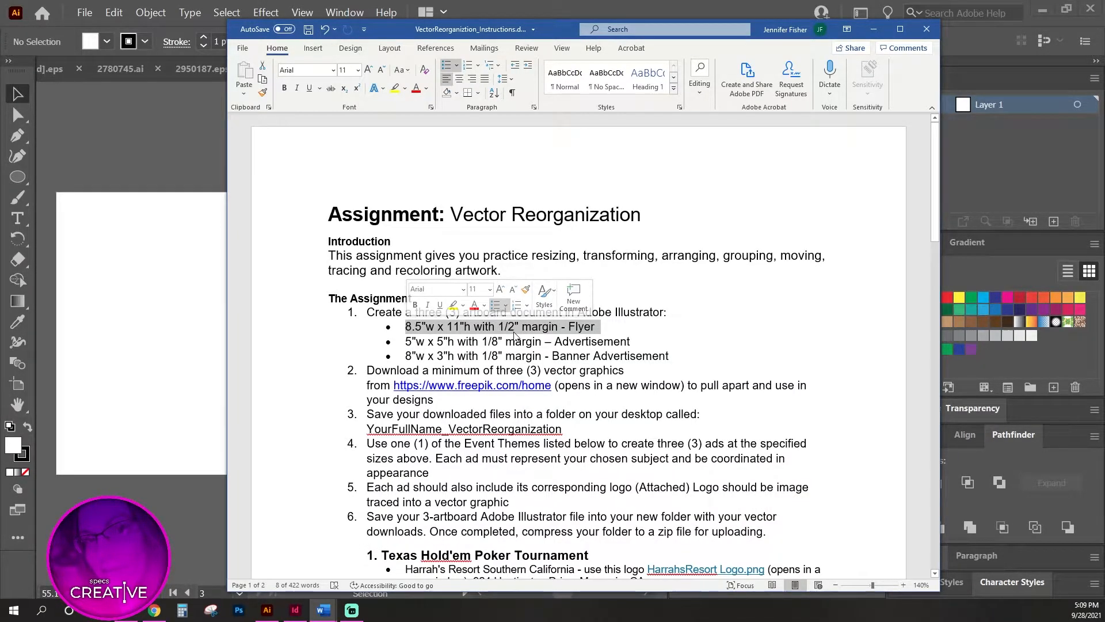
left_click_drag(554, 342, 627, 354)
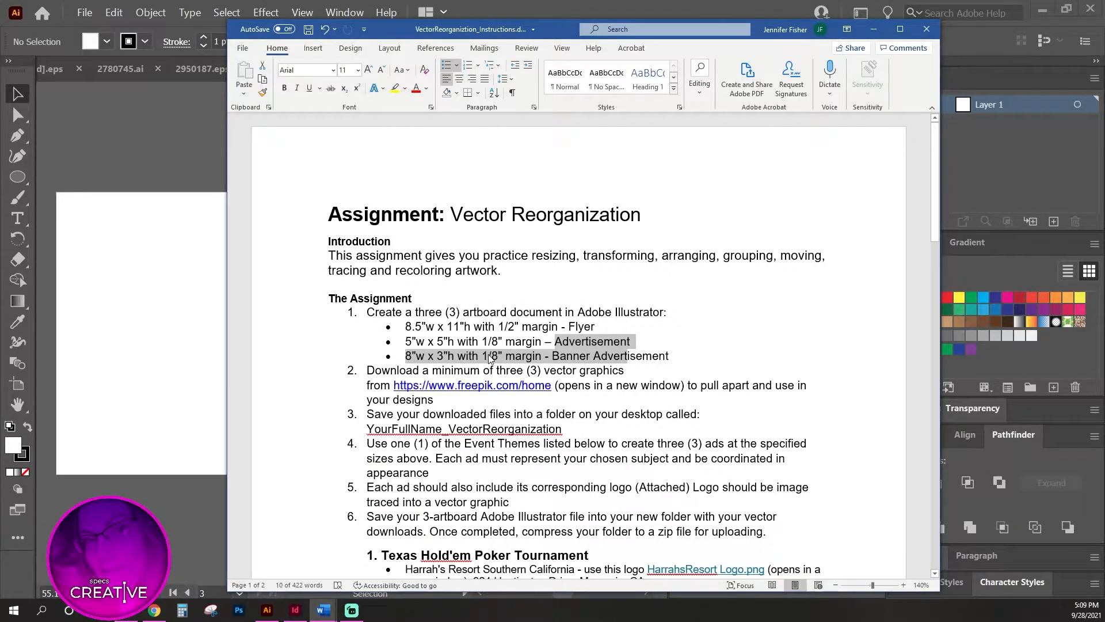
left_click(167, 152)
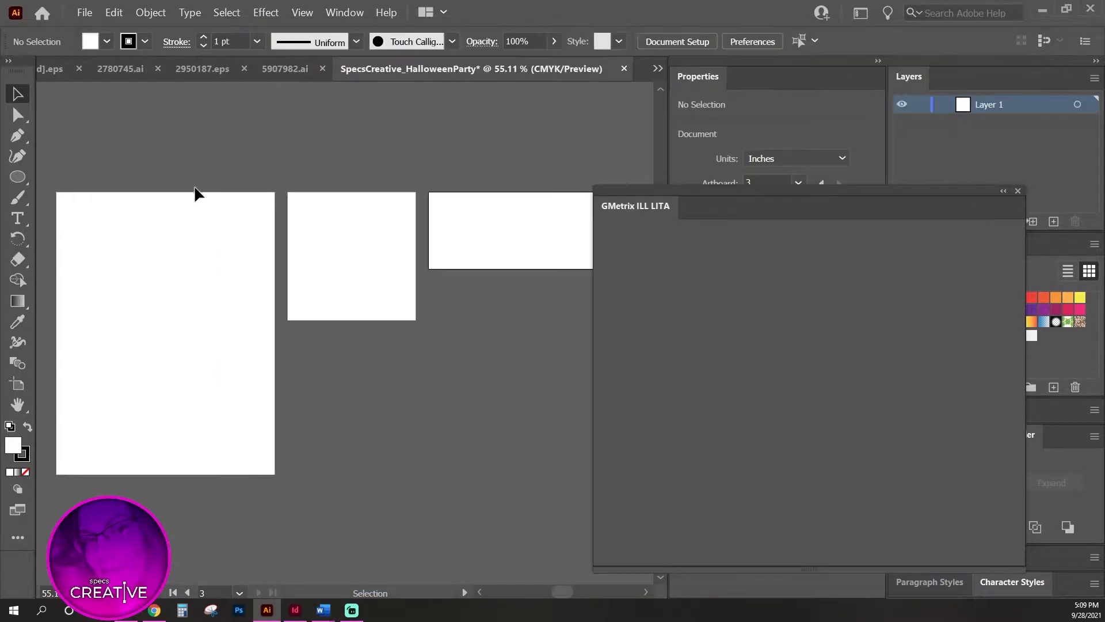
Close the floating GMetrix panel and show the rulers around the artboards.
key("ctrl+space")
left_click_drag(79, 223, 167, 265)
left_click_drag(207, 366, 290, 301)
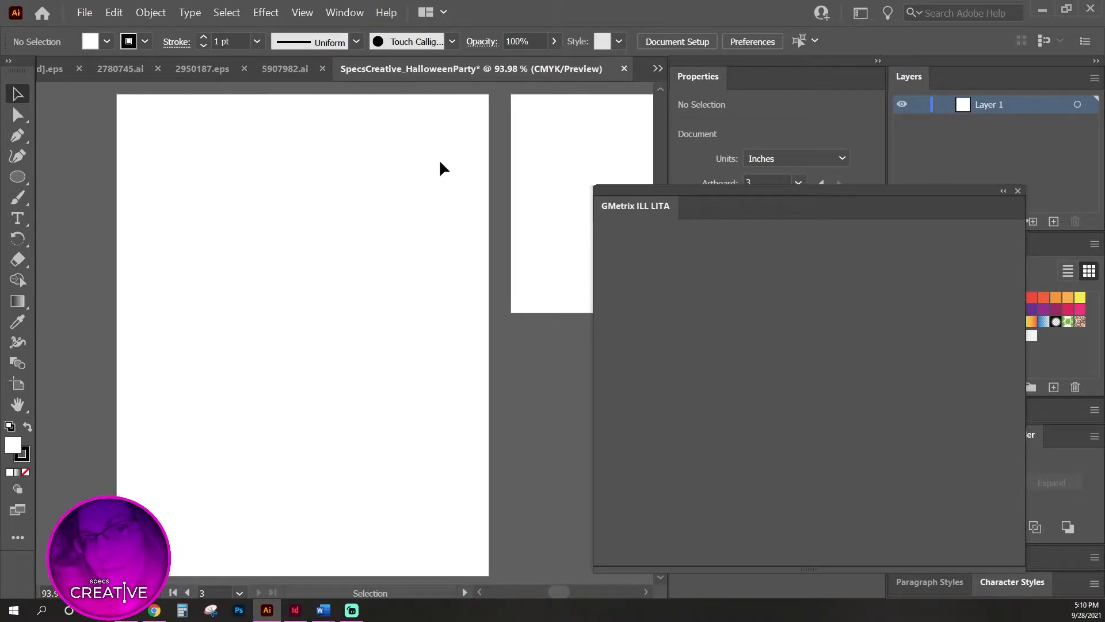
left_click(1017, 191)
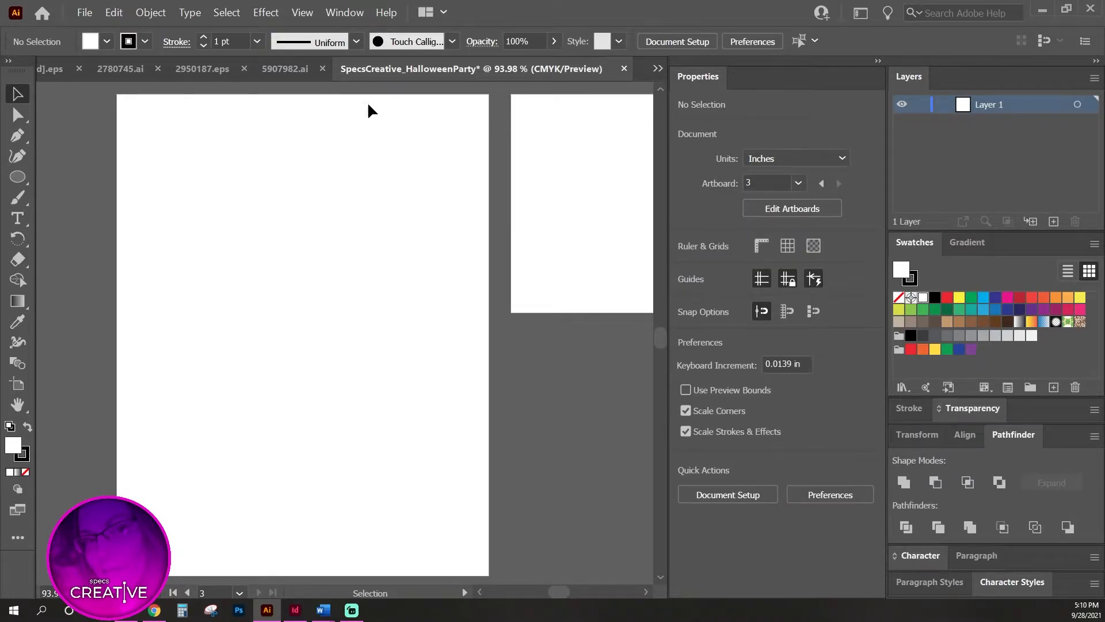
left_click(302, 12)
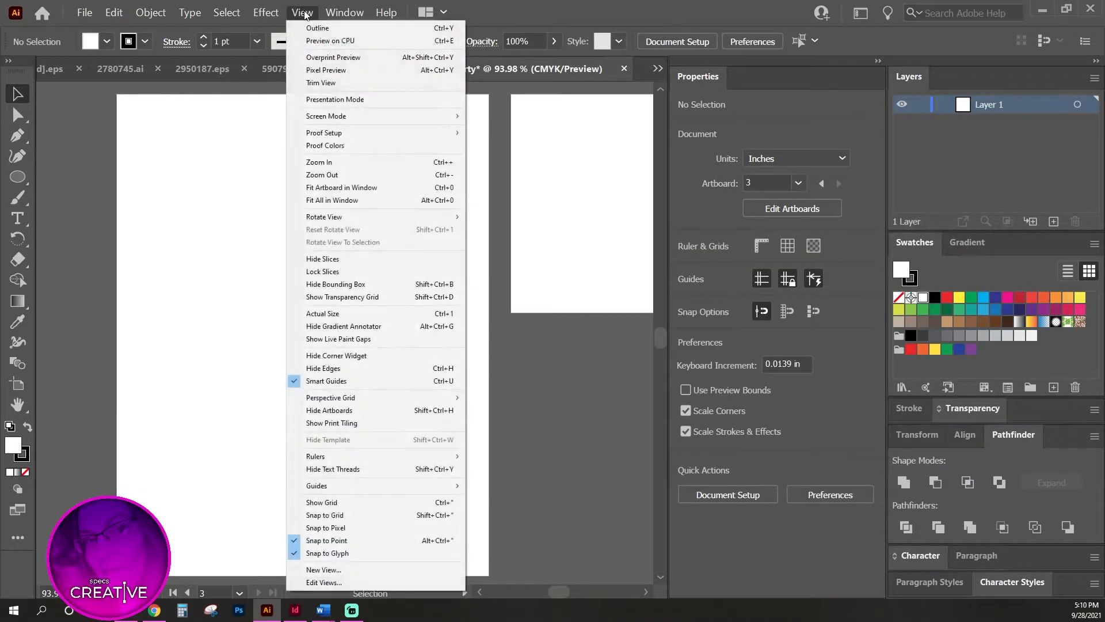
mouse_move(403, 456)
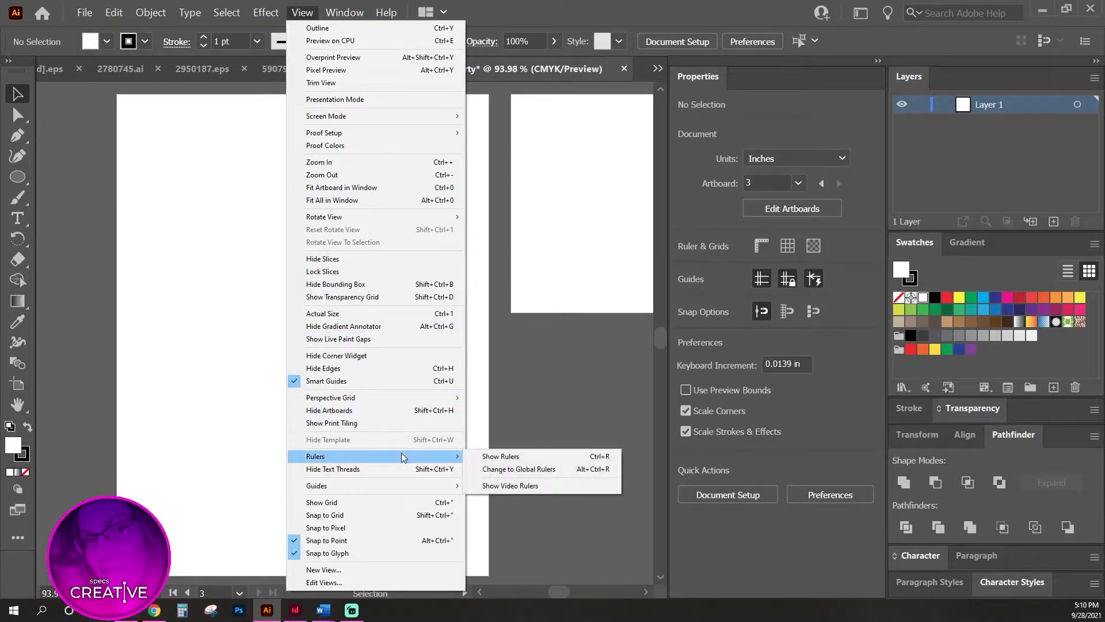
left_click(501, 456)
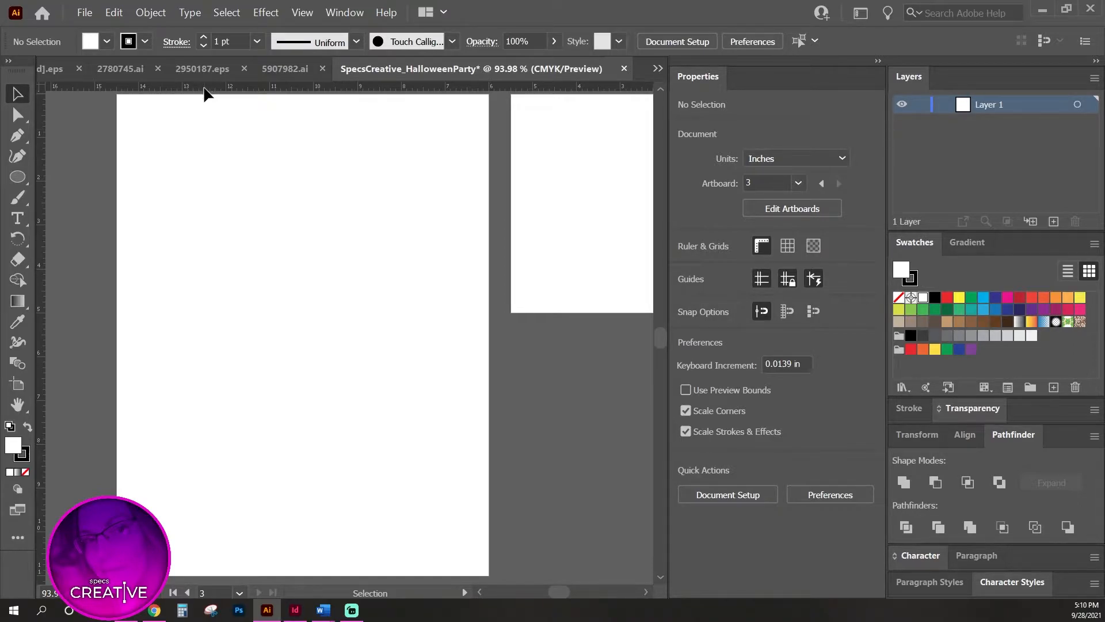
Place a horizontal ruler guide about 0.74 in below the Flyer artboard's upper edge and unlock the guides.
left_click_drag(205, 88, 203, 126)
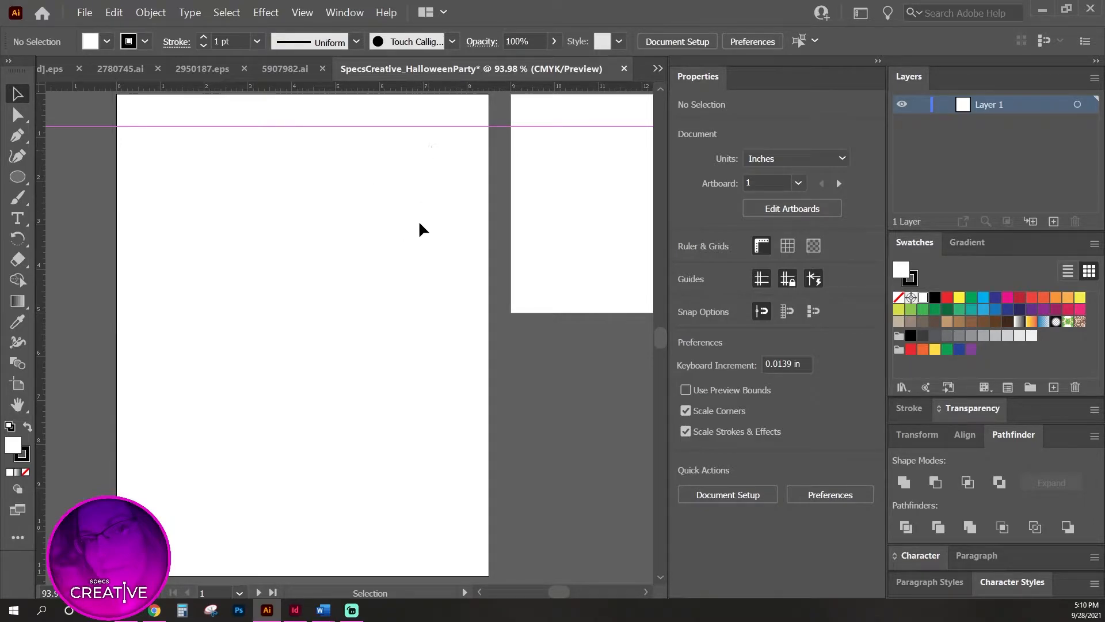
left_click_drag(370, 147, 370, 151)
left_click(302, 12)
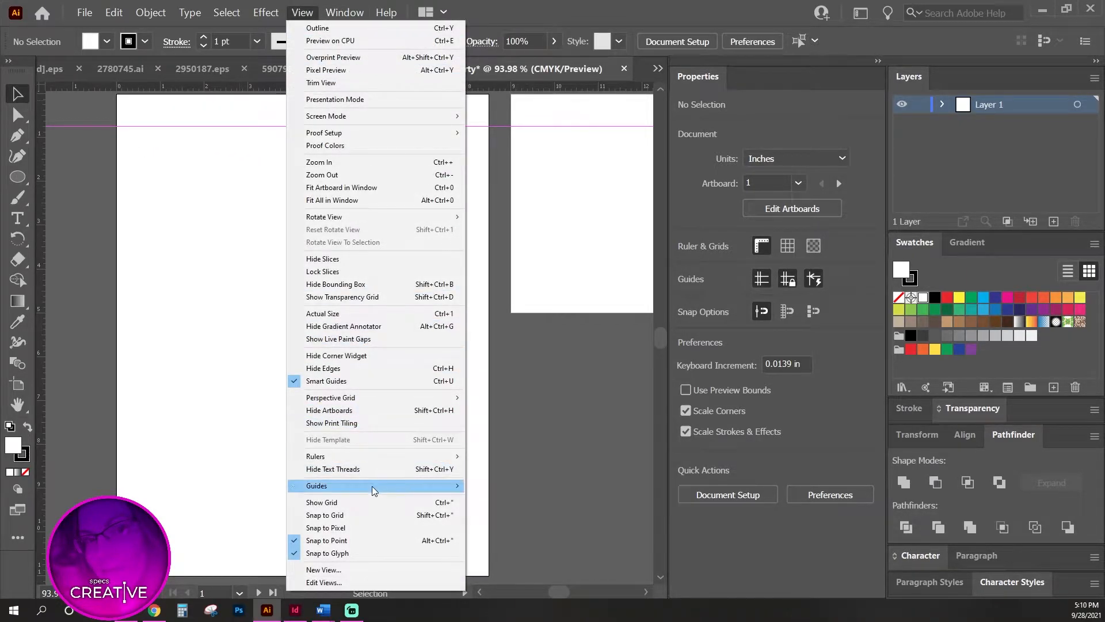
mouse_move(372, 486)
left_click(501, 499)
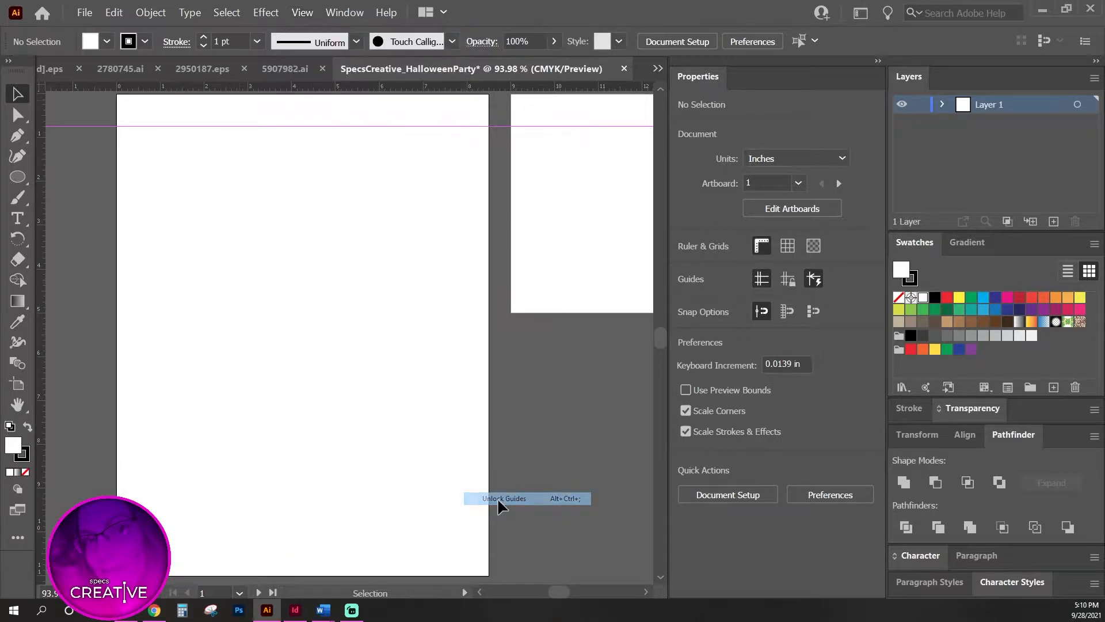
Set the Y position of the Flyer's upper horizontal guide to 0.5 in.
left_click(206, 126)
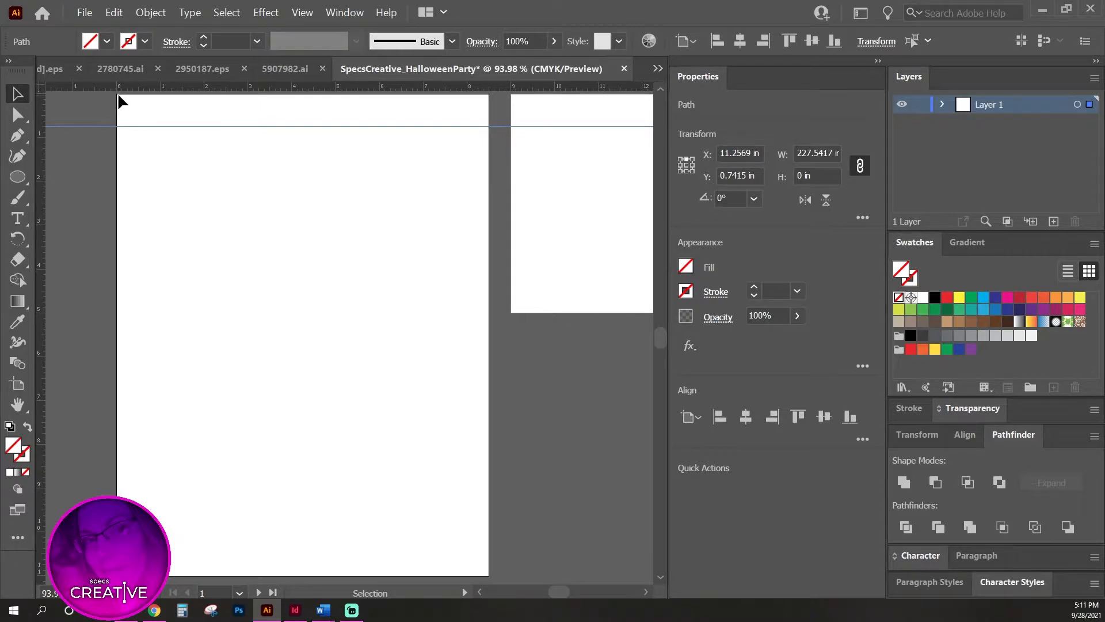
left_click(740, 176)
type("0.5")
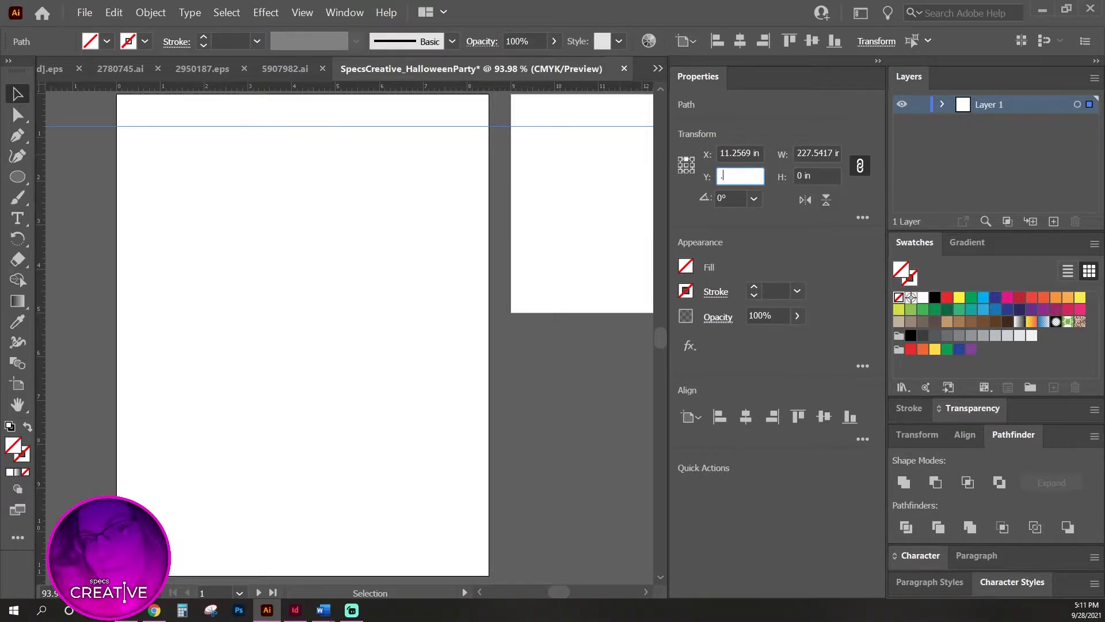
key("Return")
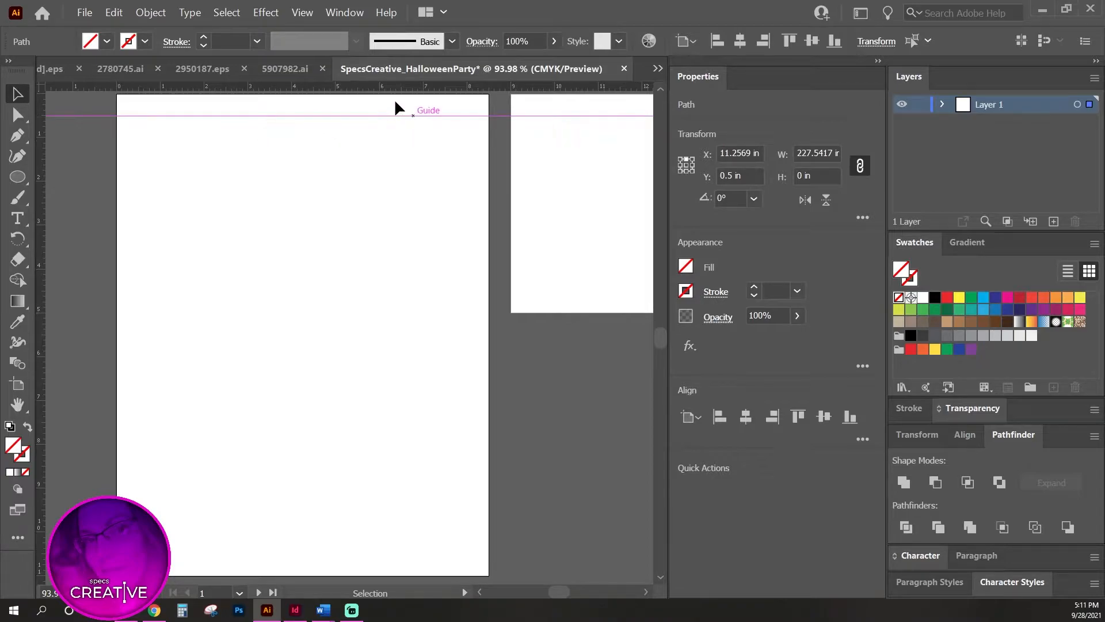
Add a second horizontal guide near the Flyer's lower edge and set its Y position to 10.5 in.
left_click_drag(479, 115, 502, 554)
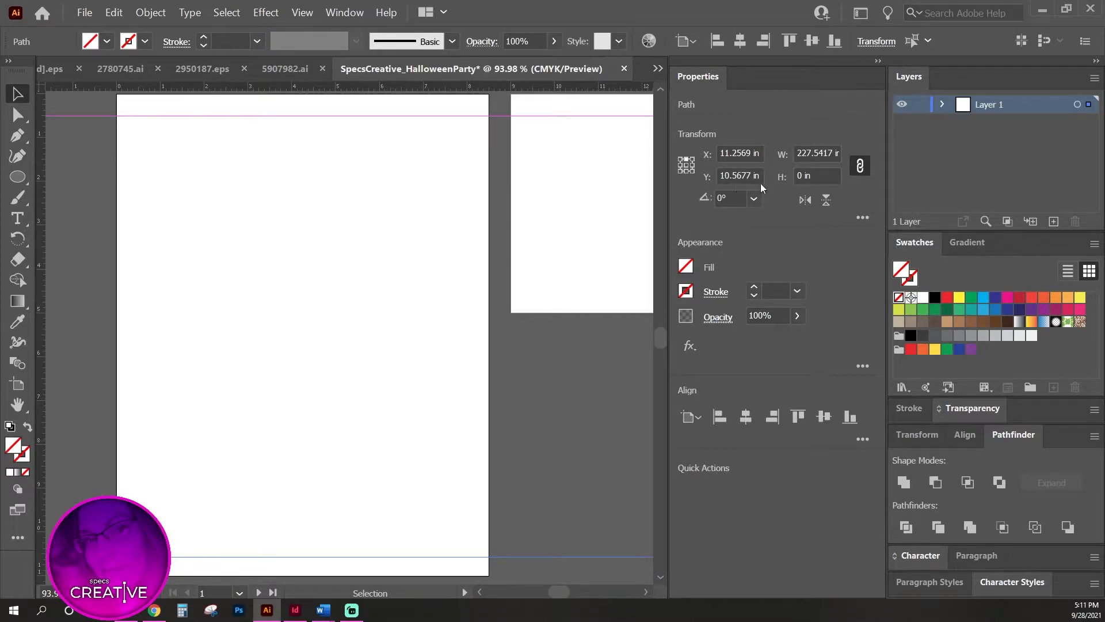
left_click_drag(737, 176, 769, 176)
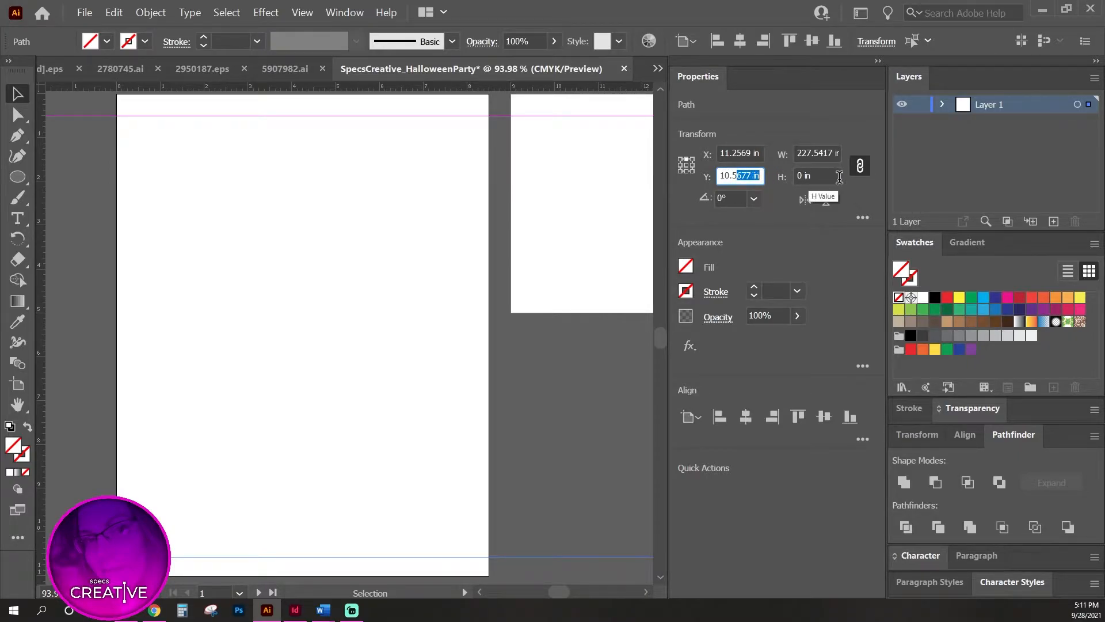
key("BackSpace")
key("Return")
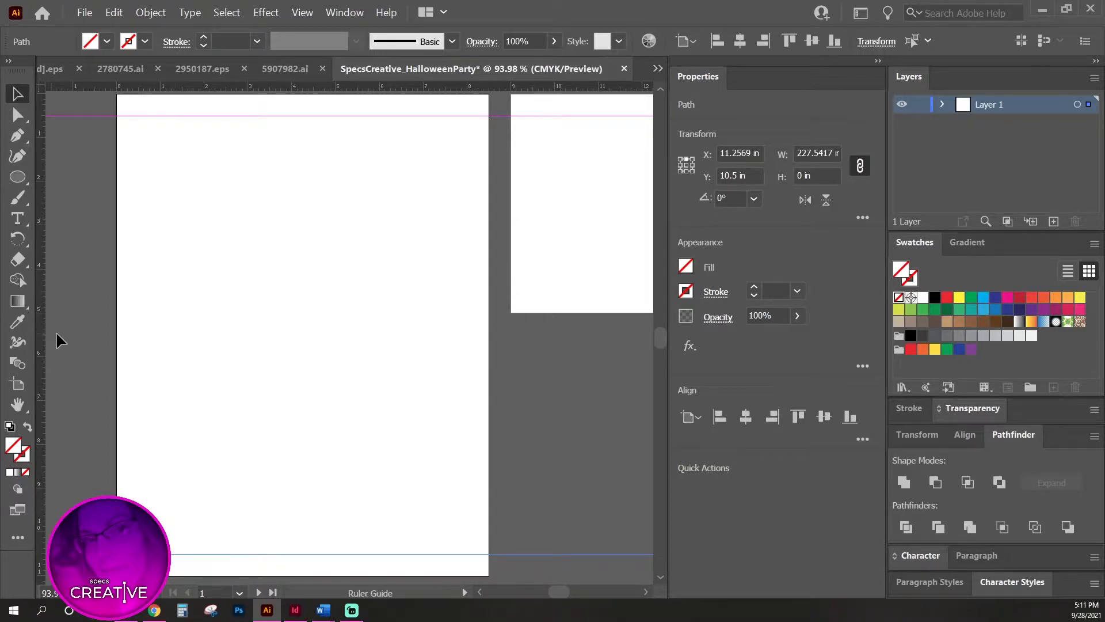
Add a vertical guide near the Flyer's left edge, set its X position to 0.5 in and deselect it.
left_click_drag(110, 348, 148, 351)
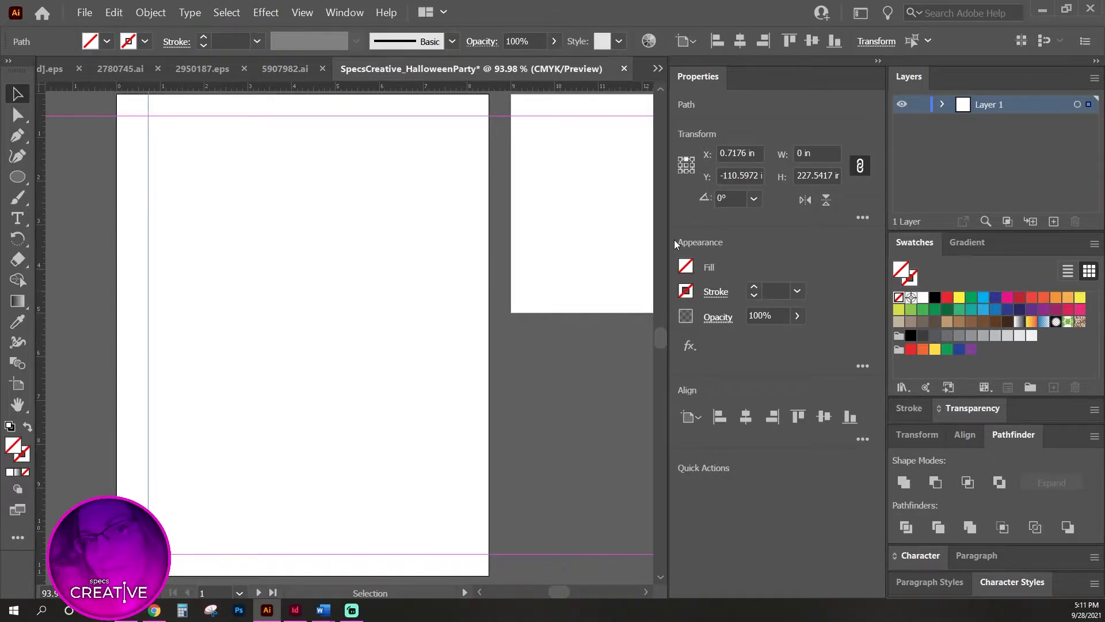
left_click(734, 153)
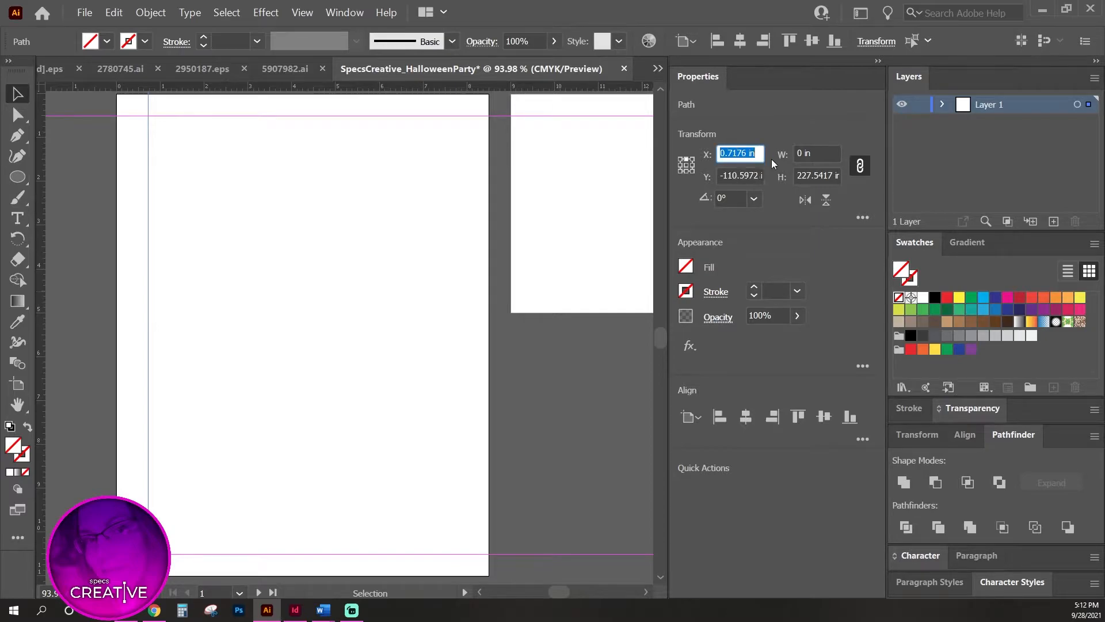
type(".5")
key("Return")
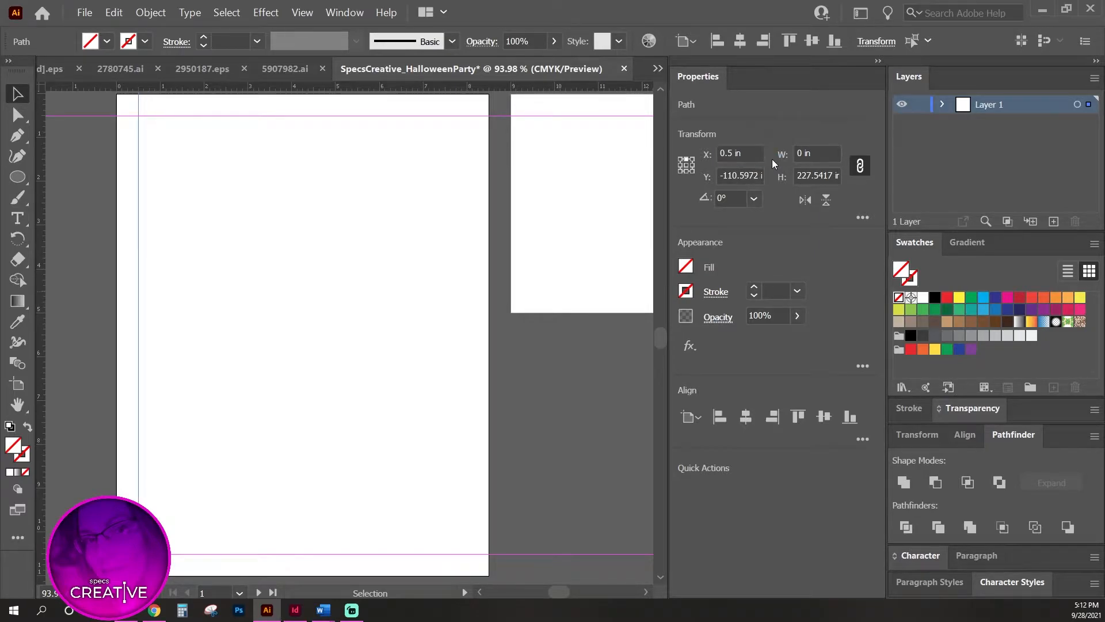
left_click(400, 349)
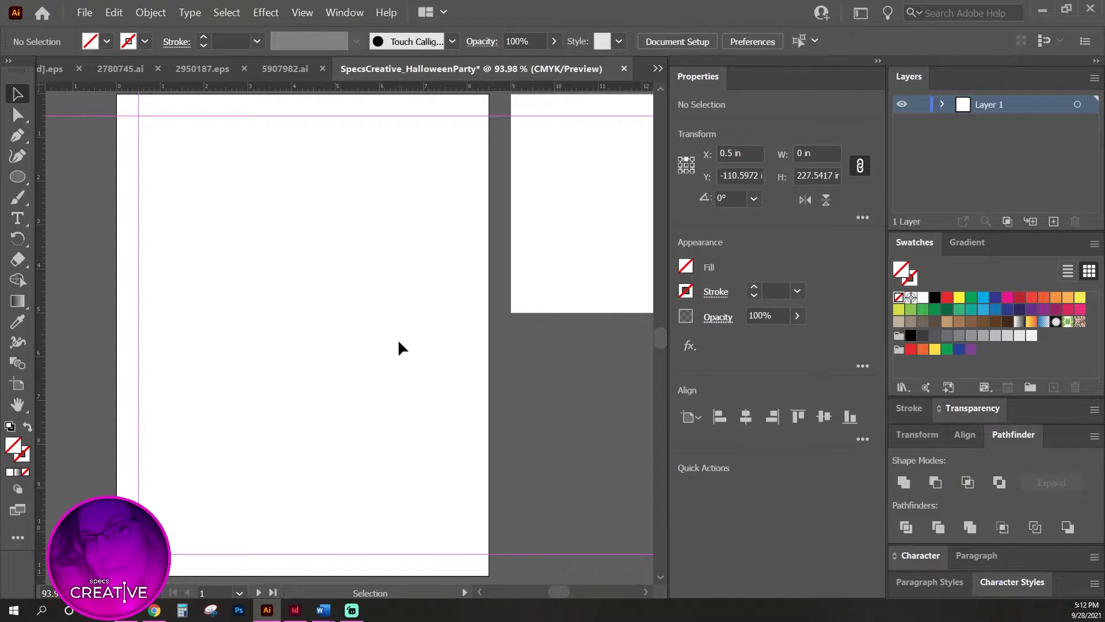
Add a vertical guide near the Flyer's right edge, set its X position to 8 in and deselect it.
left_click_drag(46, 268, 448, 276)
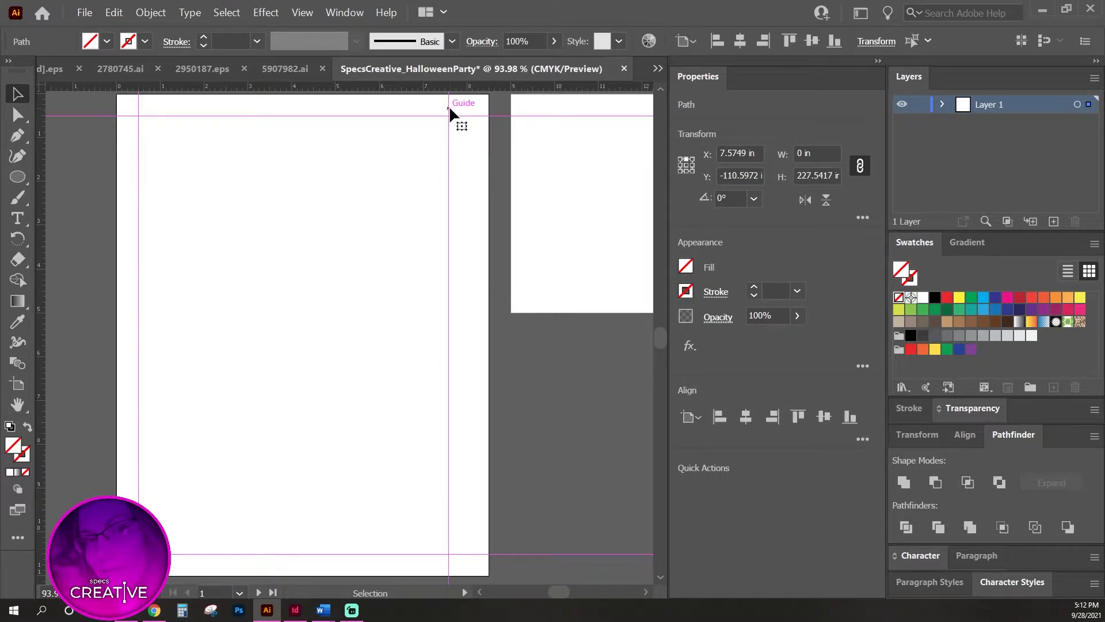
left_click(740, 152)
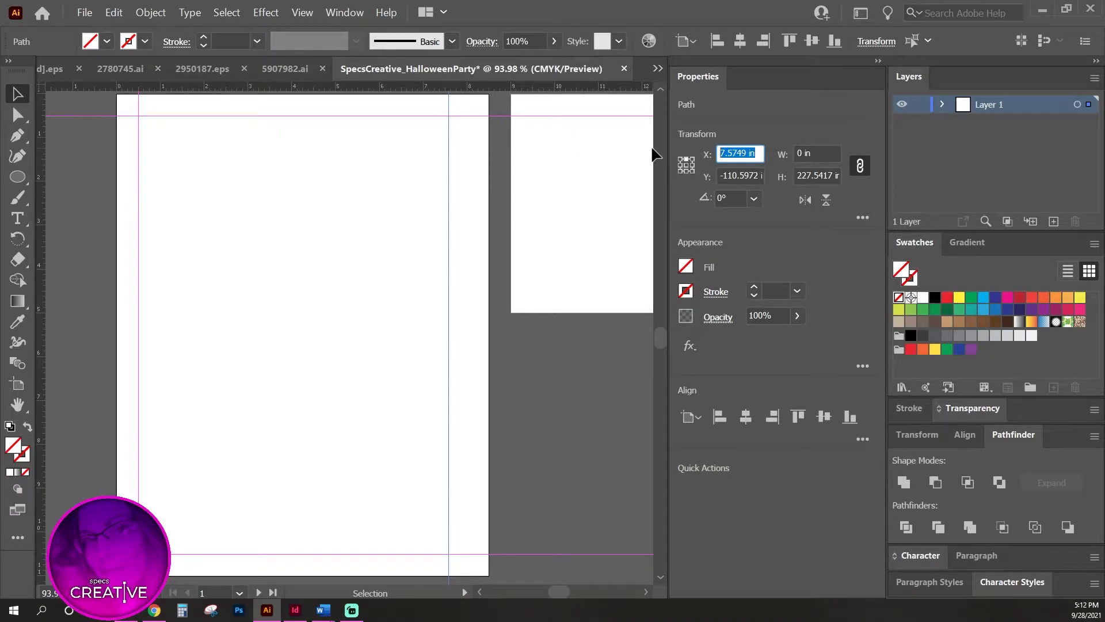
type("8")
key("Return")
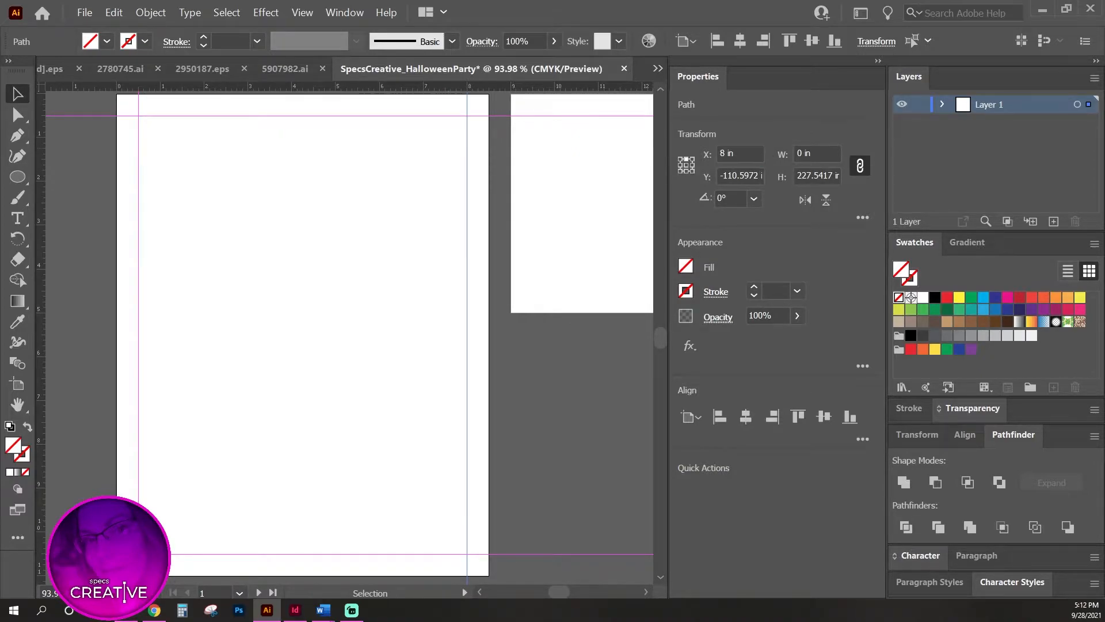
left_click(577, 410)
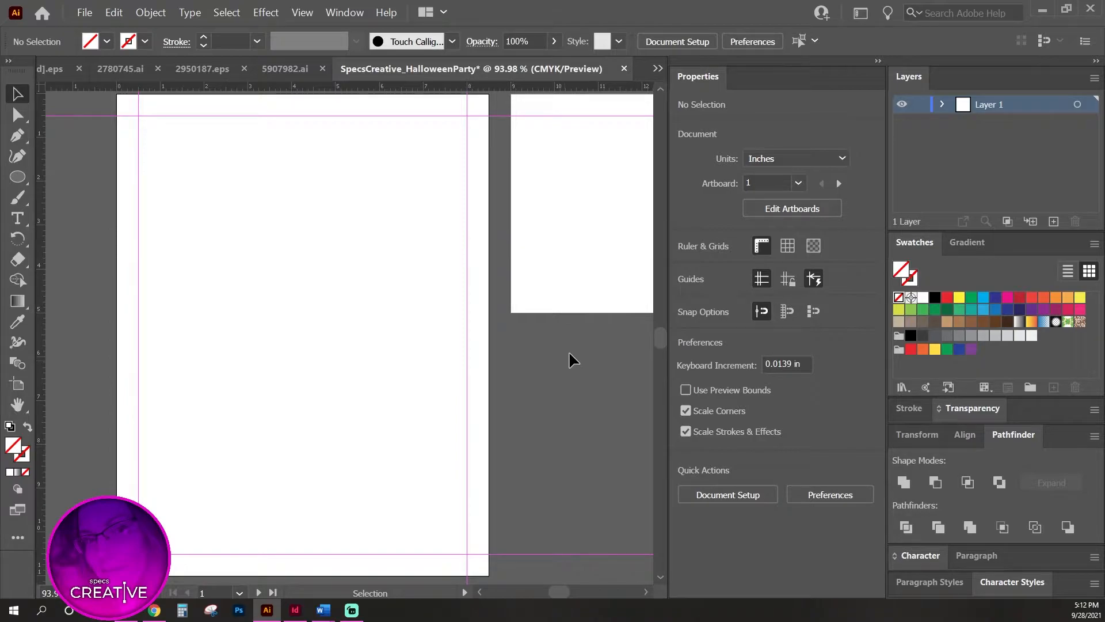
Add a horizontal guide near the Advertisement artboard's upper edge and set its Y position to 0.125 in.
scroll(568, 351, "right", 5)
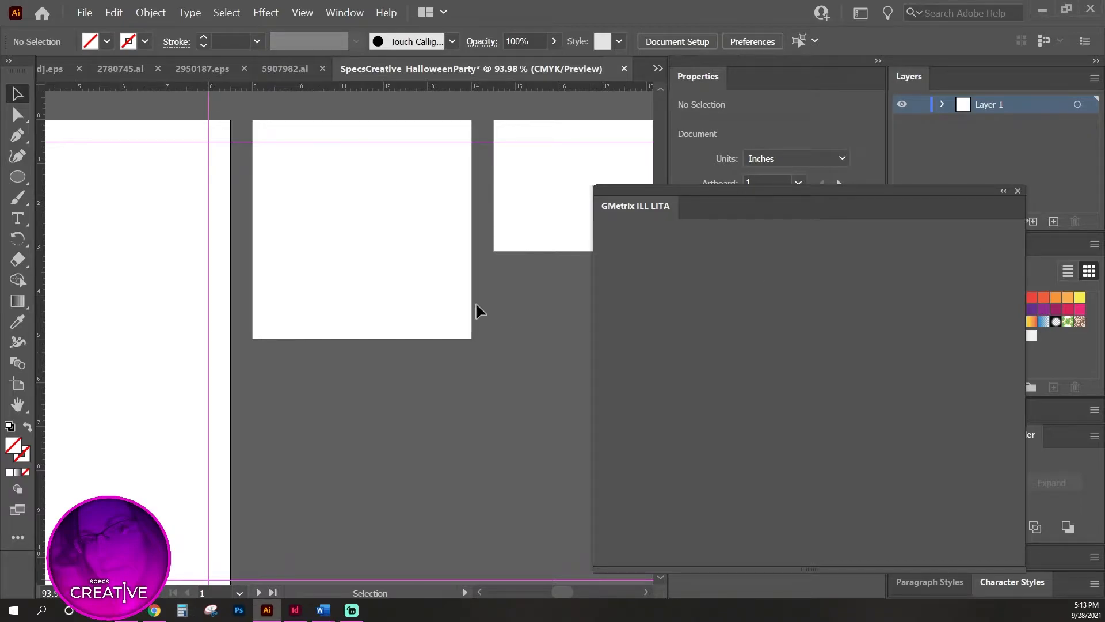
left_click_drag(396, 85, 405, 131)
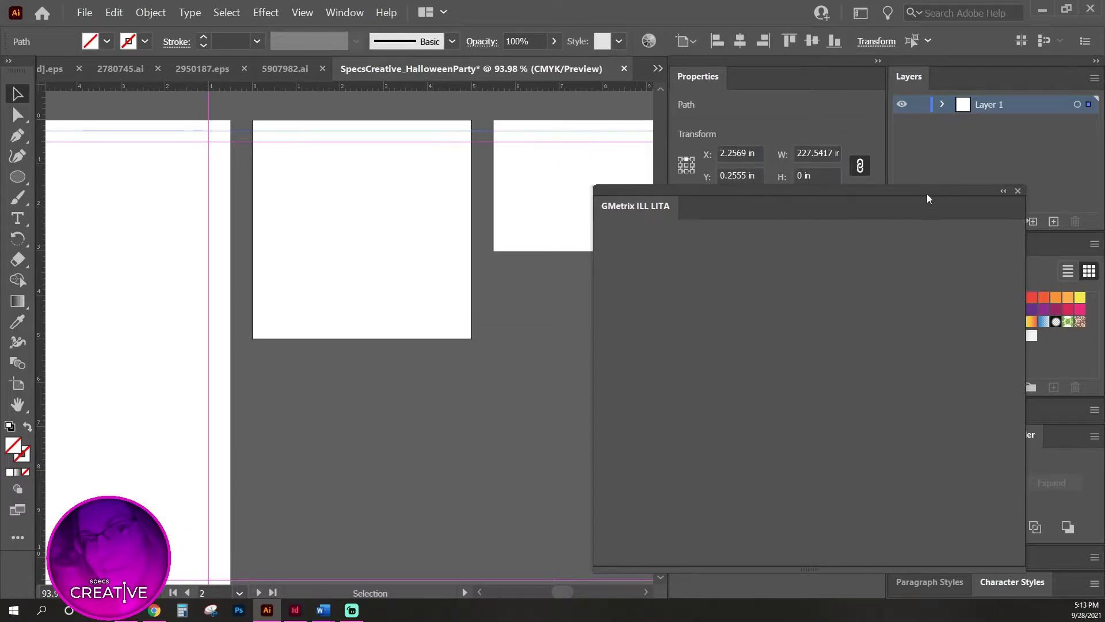
left_click(1017, 190)
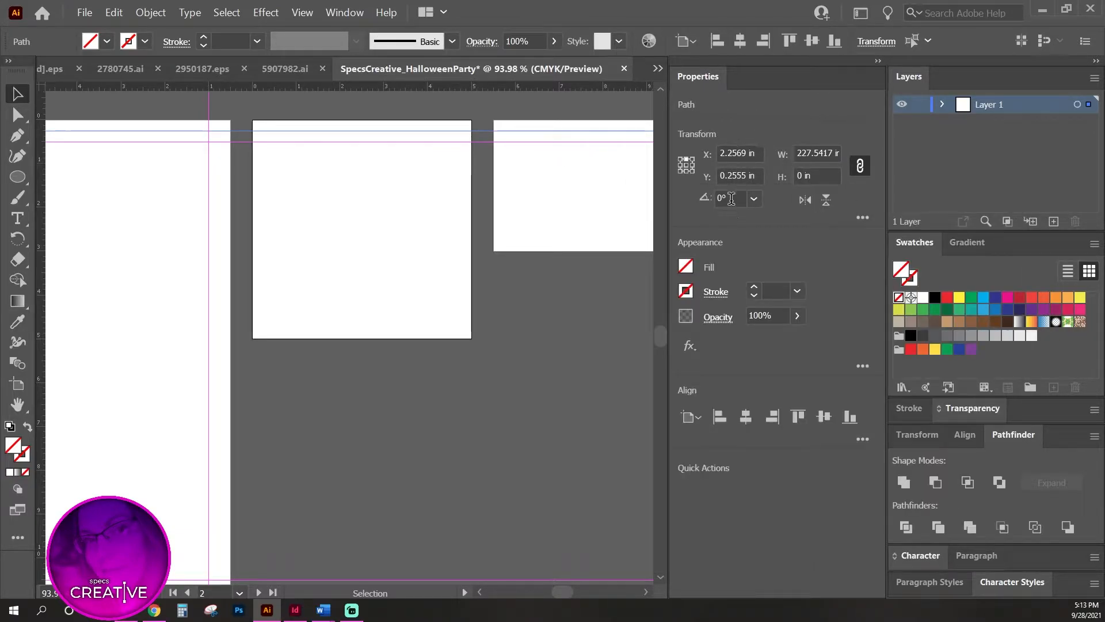
left_click(742, 174)
type(".")
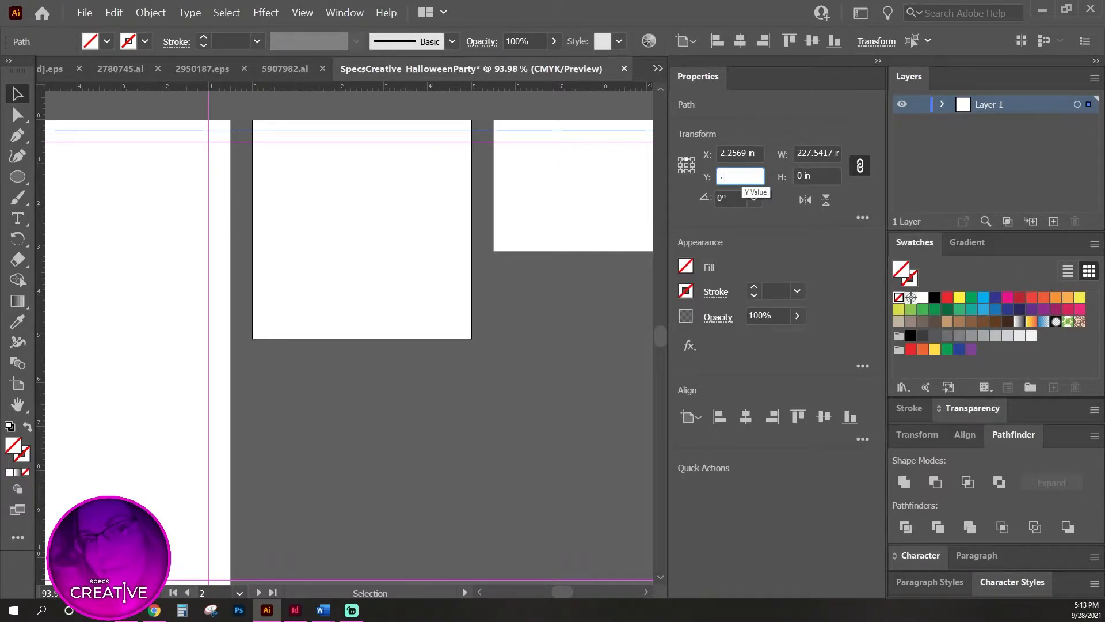
type("125")
key("Return")
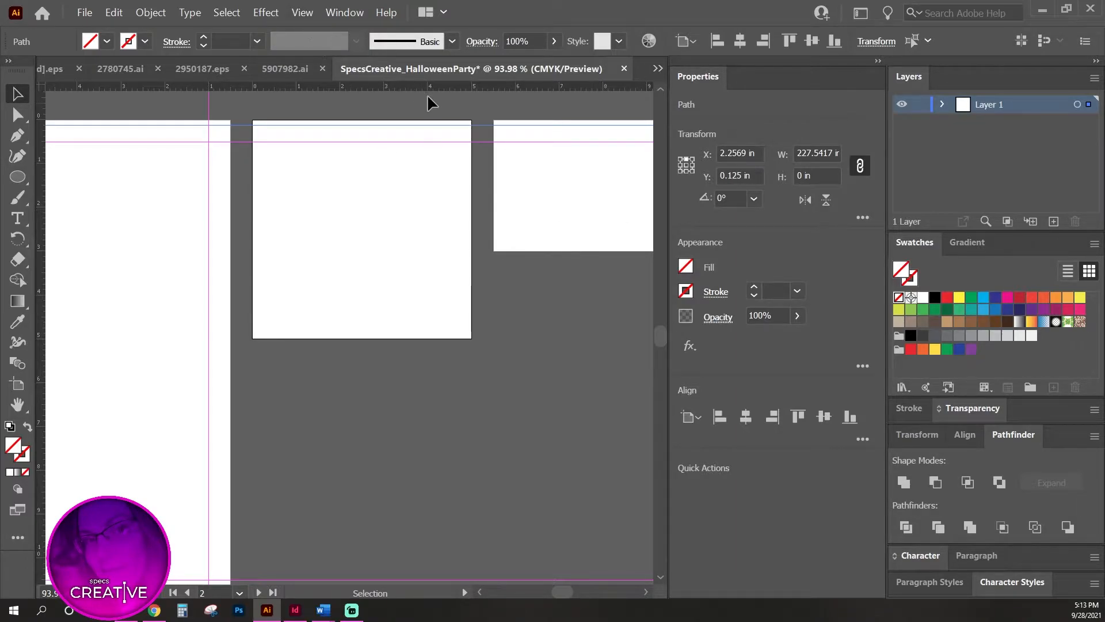
Add a horizontal guide near the Advertisement artboard's lower edge and compute 5 - 0.125 in the Calculator.
left_click_drag(427, 86, 443, 333)
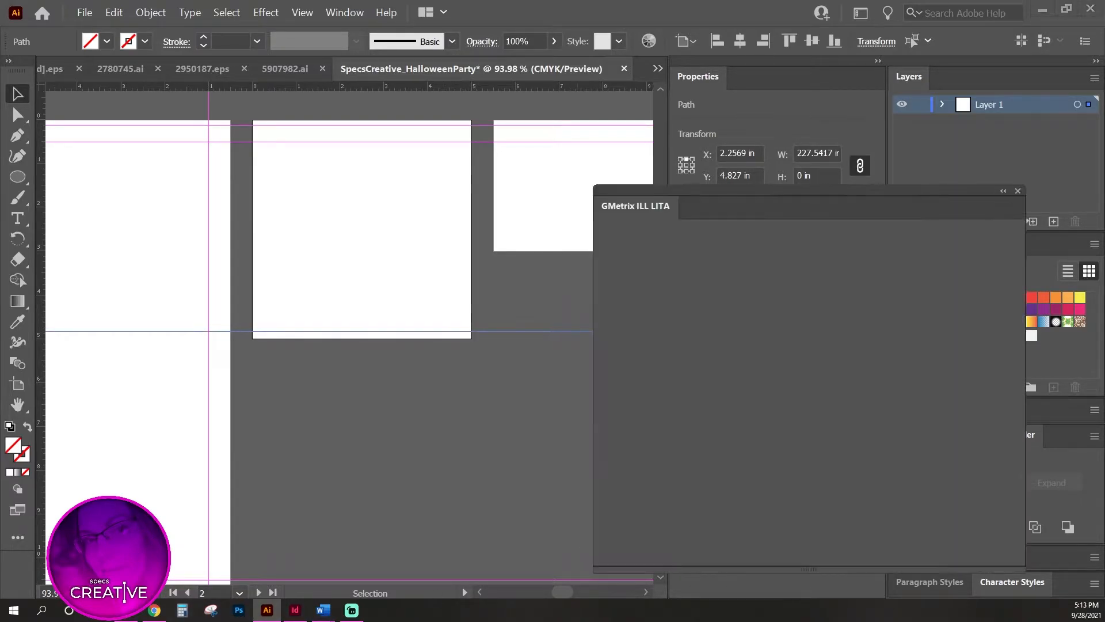
left_click(182, 610)
left_click_drag(815, 232, 504, 254)
type("5 - 0.125")
key("Return")
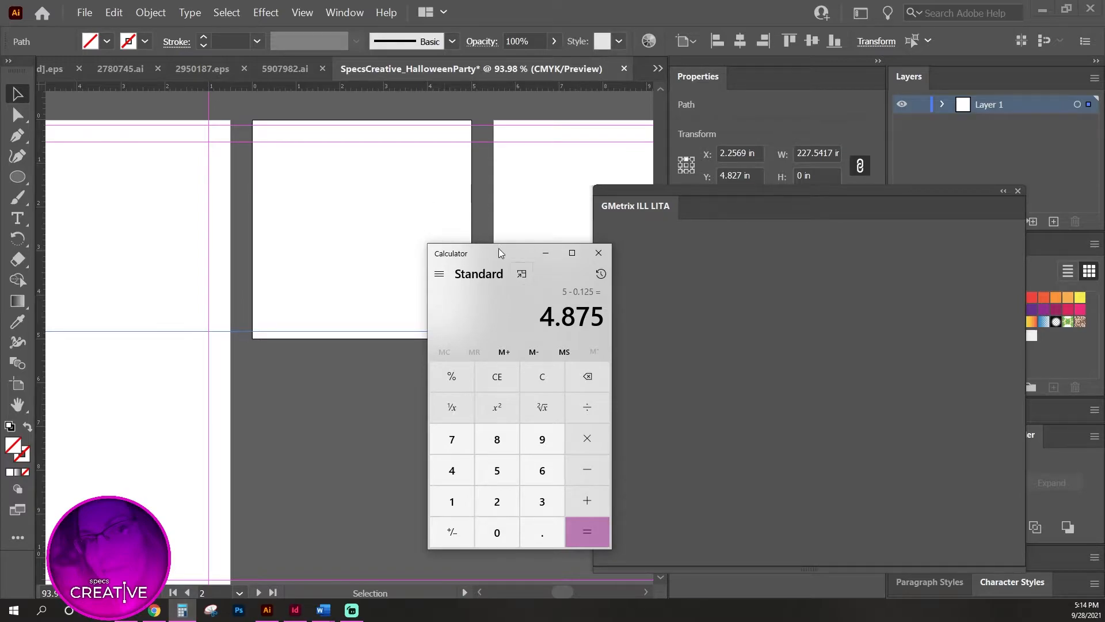
left_click(1018, 191)
left_click(479, 220)
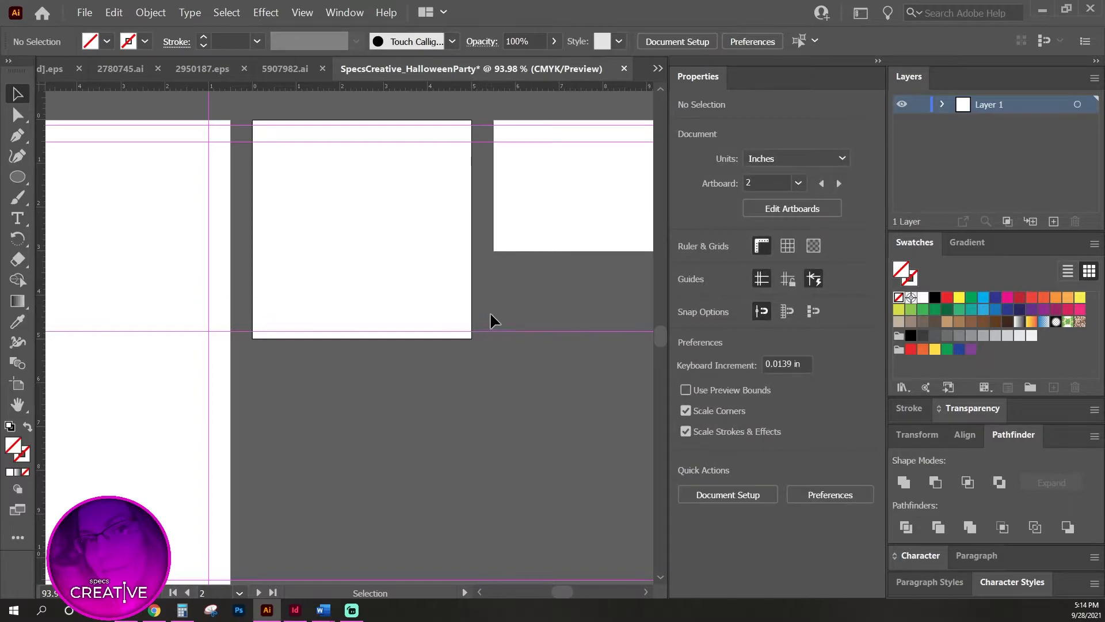
Set the Advertisement's lower horizontal guide to a Y position of 4.875 in and clear the selection.
left_click(561, 323)
left_click(749, 176)
type("4.875")
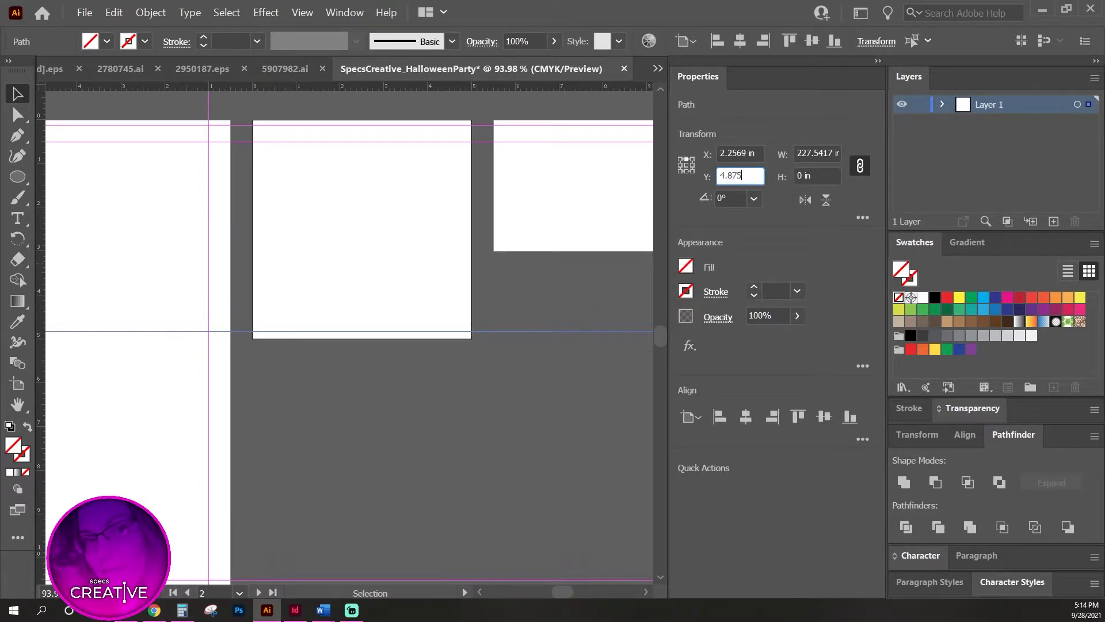
key("Return")
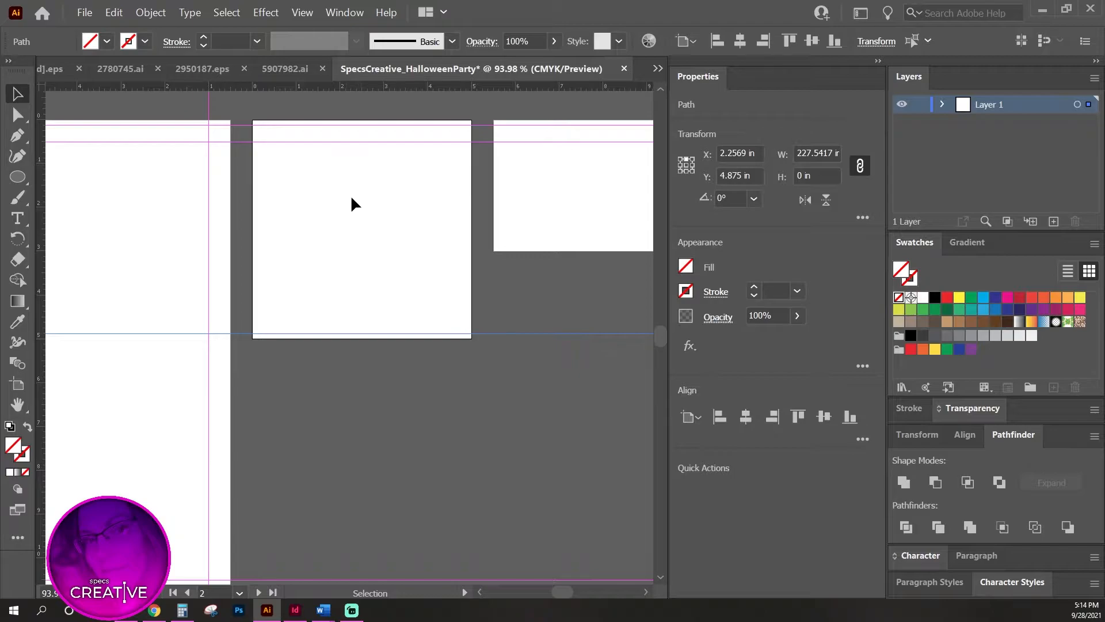
type("0.5")
key("Return")
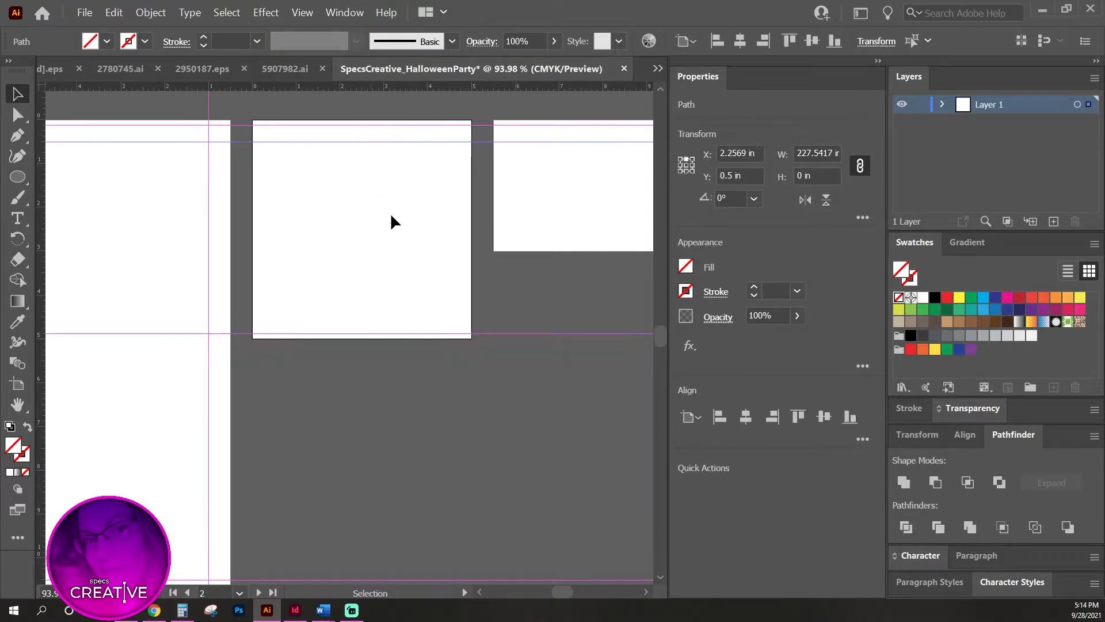
left_click(432, 179)
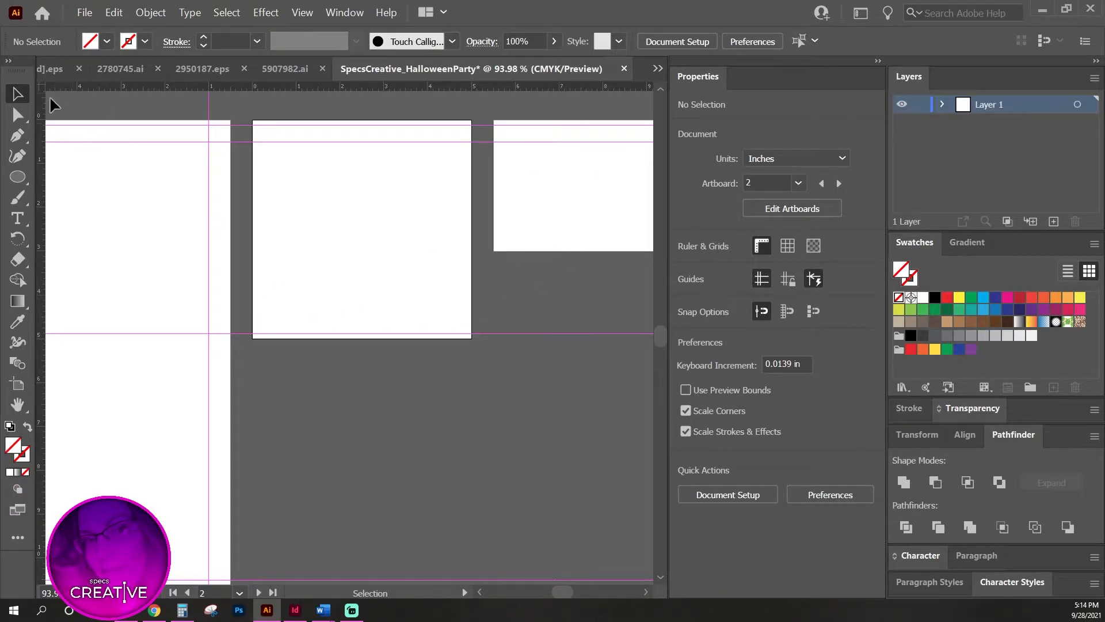
Add a vertical guide near the Advertisement artboard's left edge and set its X position to 0.125 in.
left_click_drag(42, 109, 263, 133)
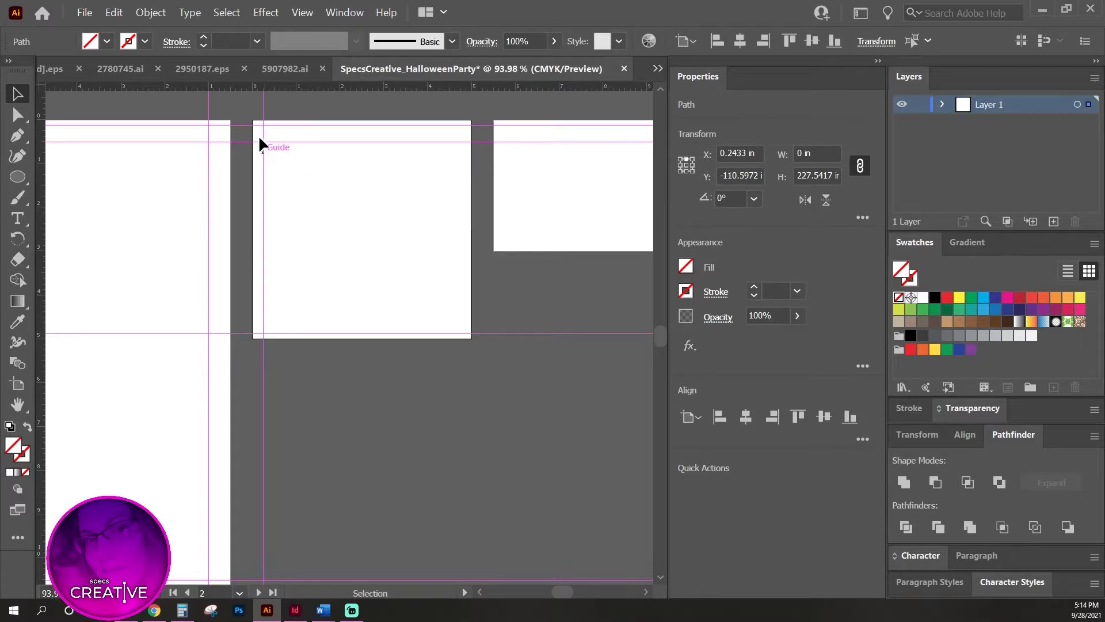
left_click(304, 200)
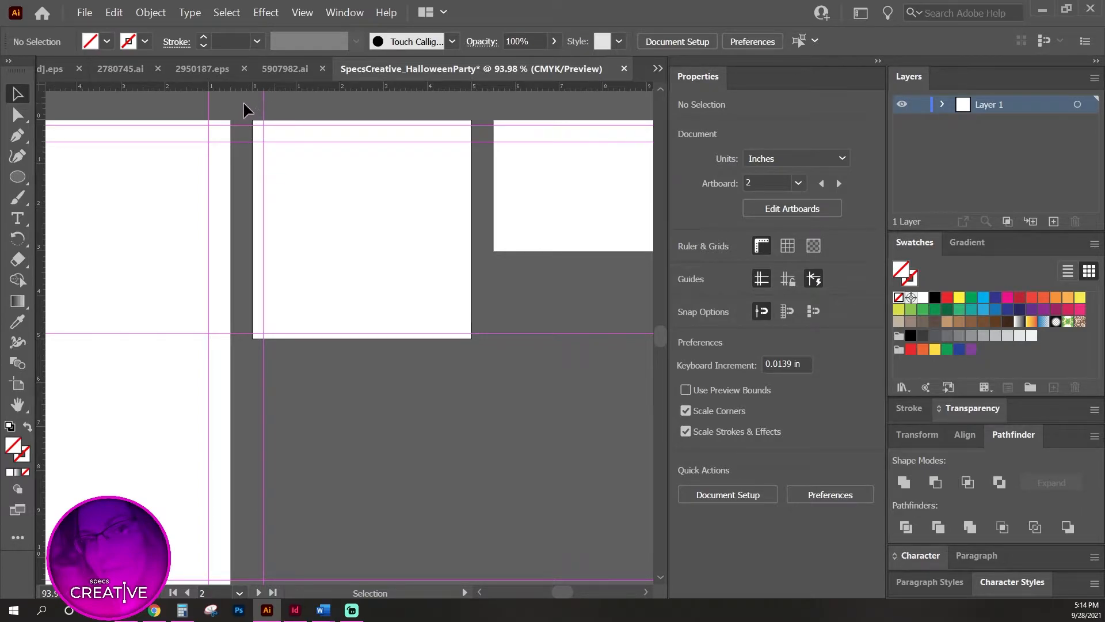
left_click(265, 123)
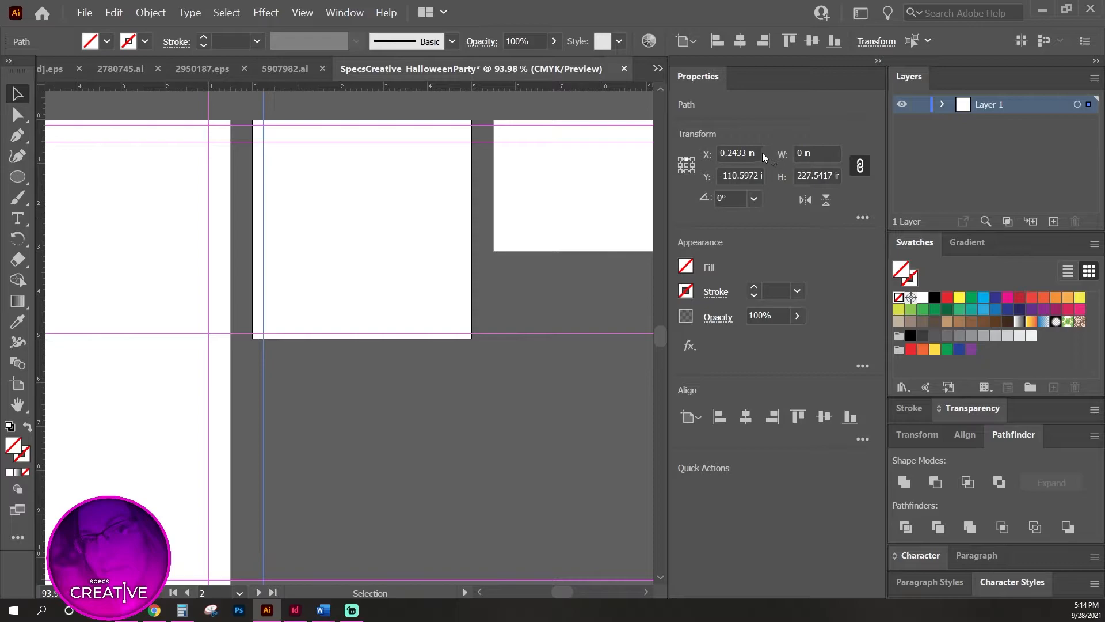
left_click(720, 151)
key("ctrl+a")
type(".125")
key("Return")
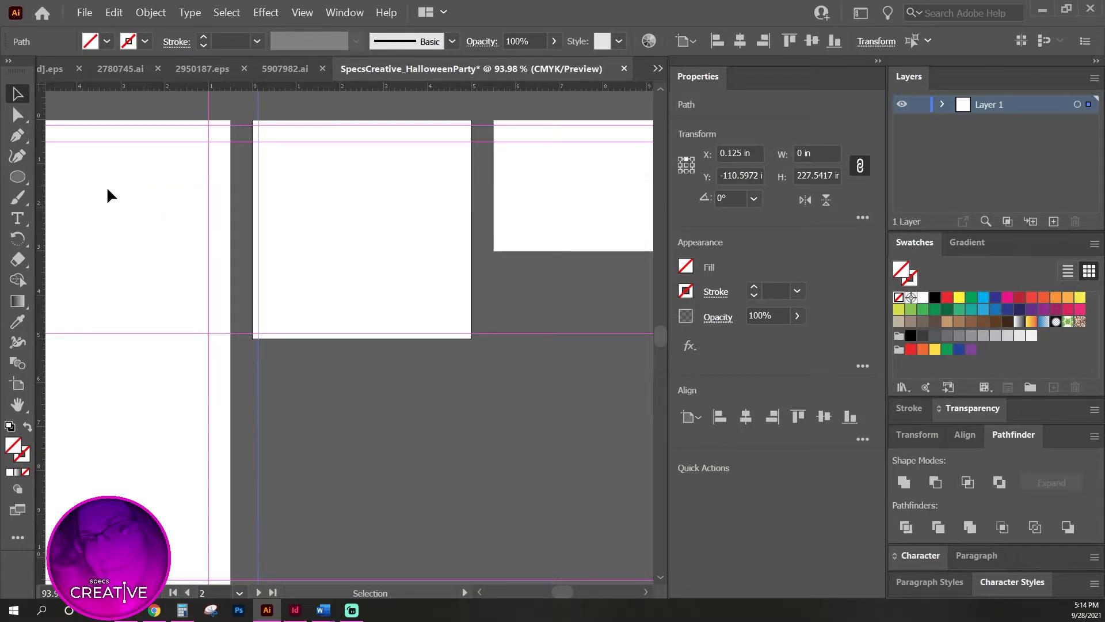
Add a vertical guide near the Advertisement artboard's right edge, set its X position to 4.875 in and deselect it.
left_click_drag(40, 199, 463, 234)
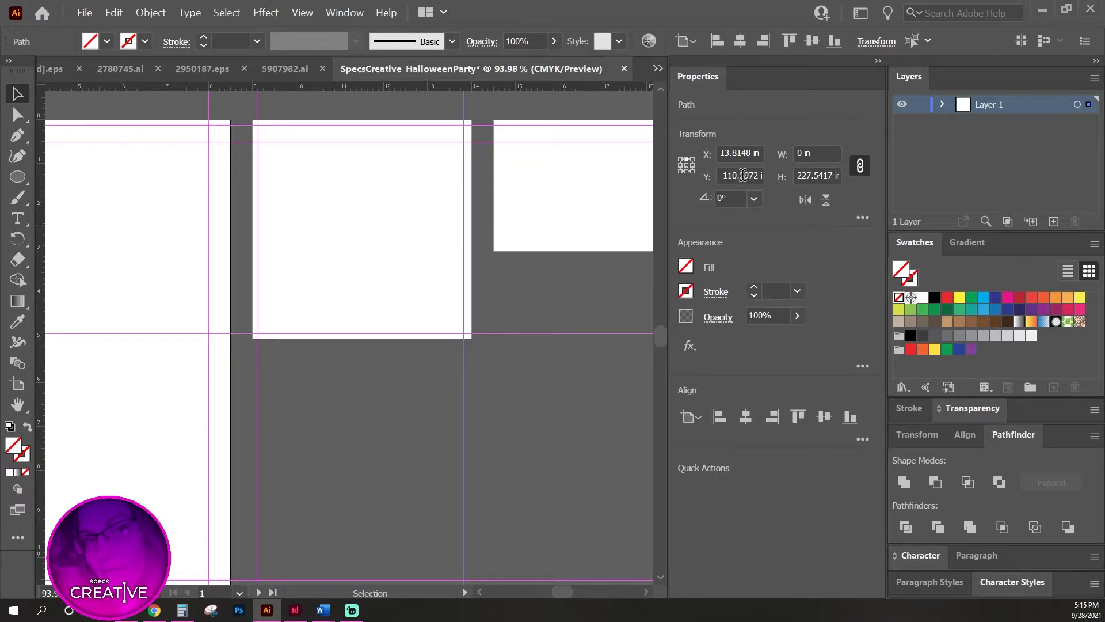
left_click(452, 231)
left_click(464, 233)
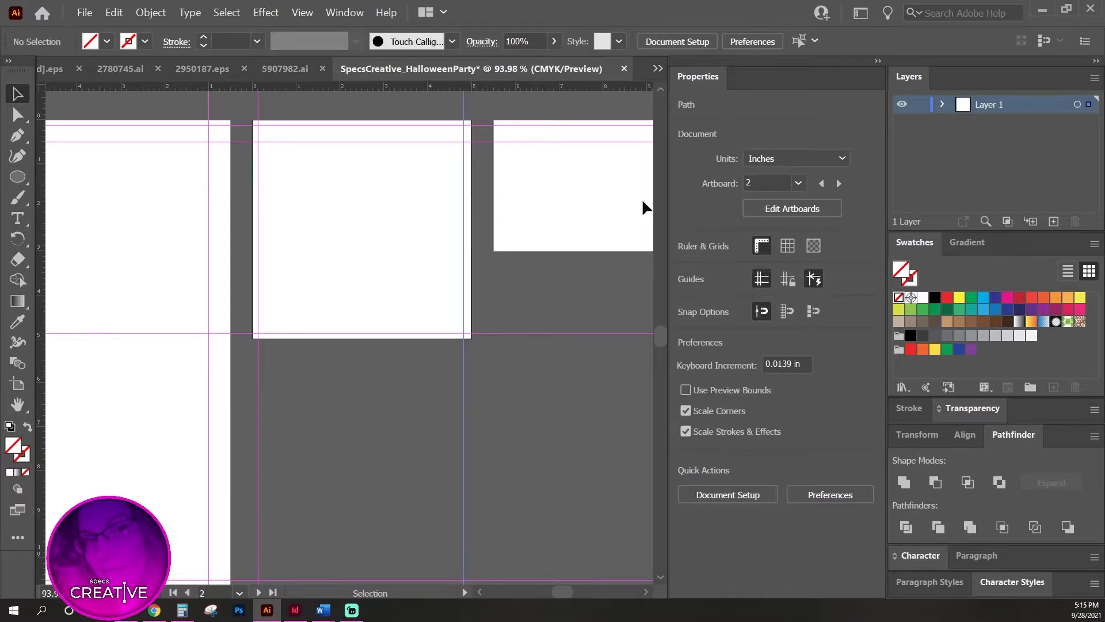
left_click(740, 153)
double_click(734, 154)
type("4.875in")
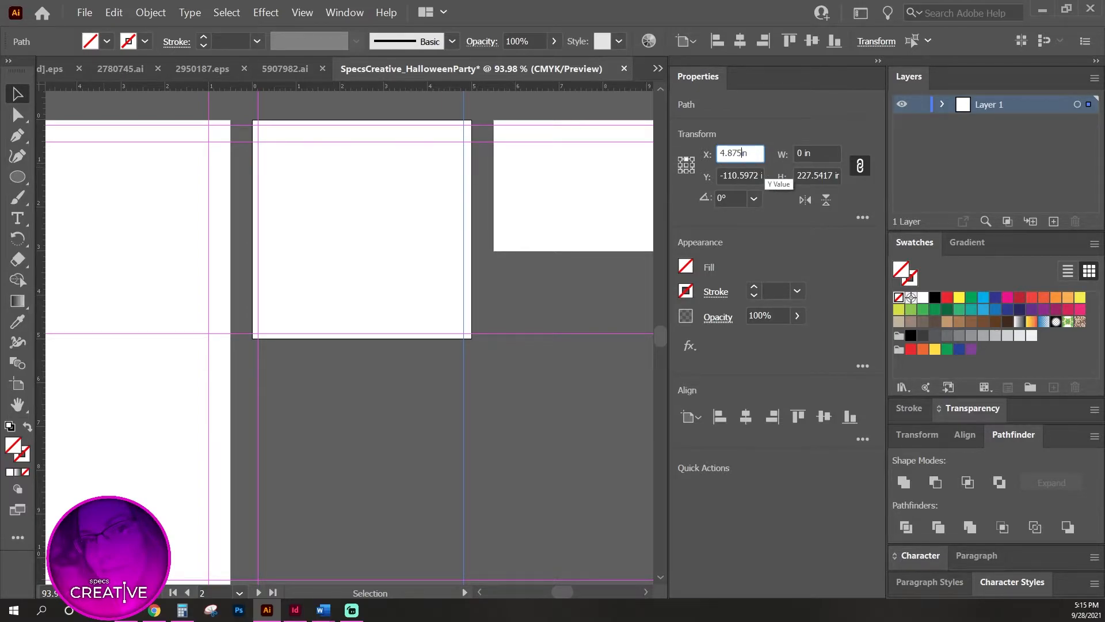
key("Return")
left_click(555, 350)
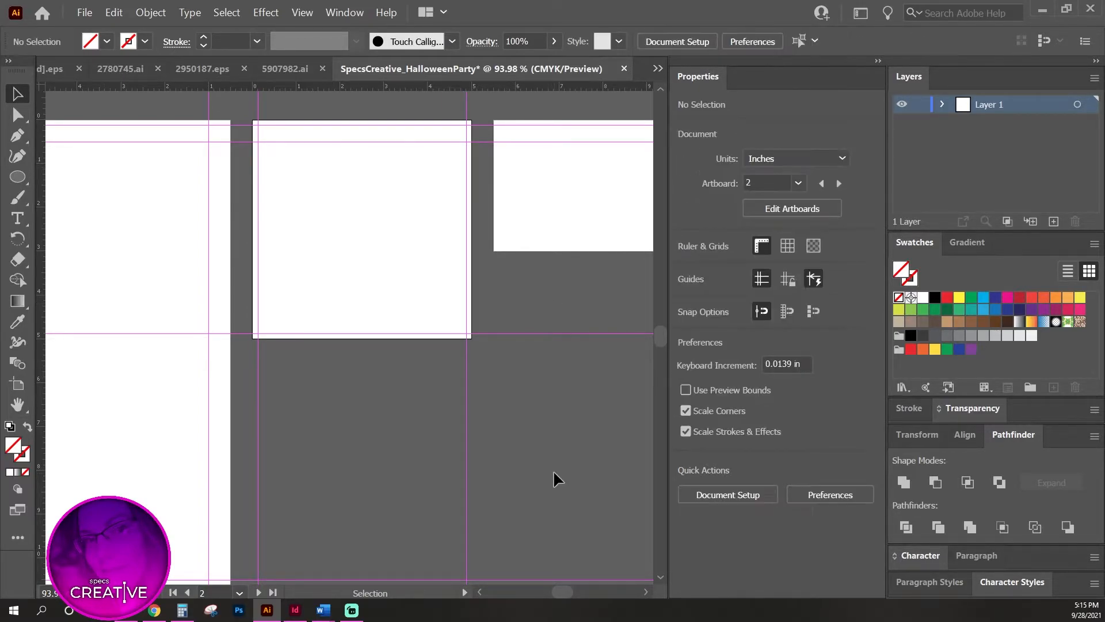
Add a horizontal guide near the Banner artboard's lower edge and compute 3 - 0.125 in the Calculator.
key("space")
left_click_drag(585, 279, 346, 365)
left_click_drag(403, 392, 381, 388)
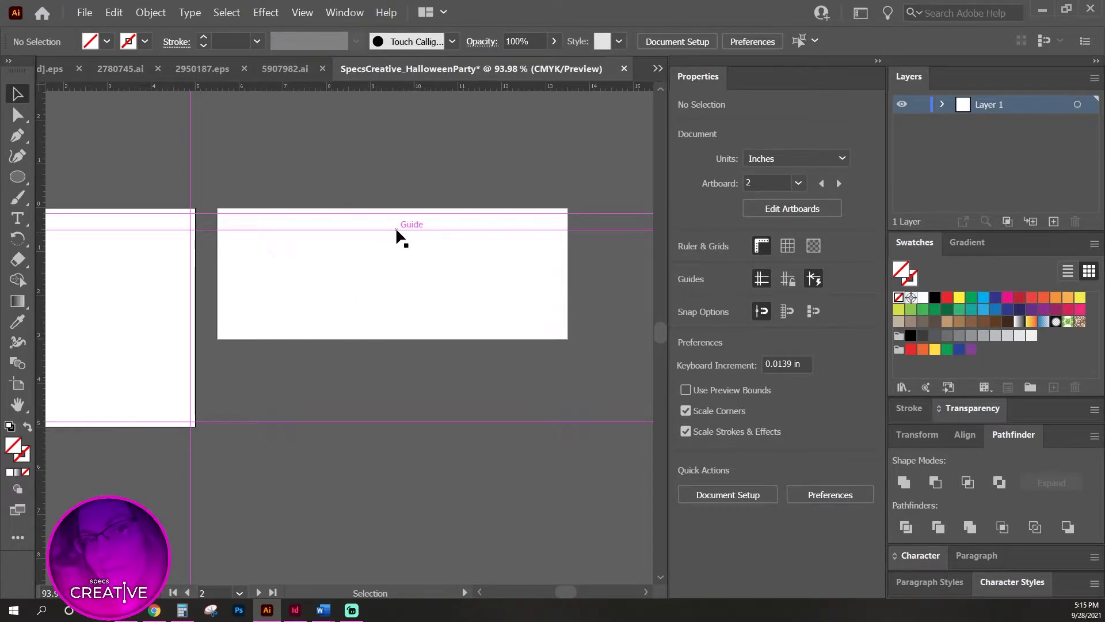
left_click_drag(463, 88, 477, 337)
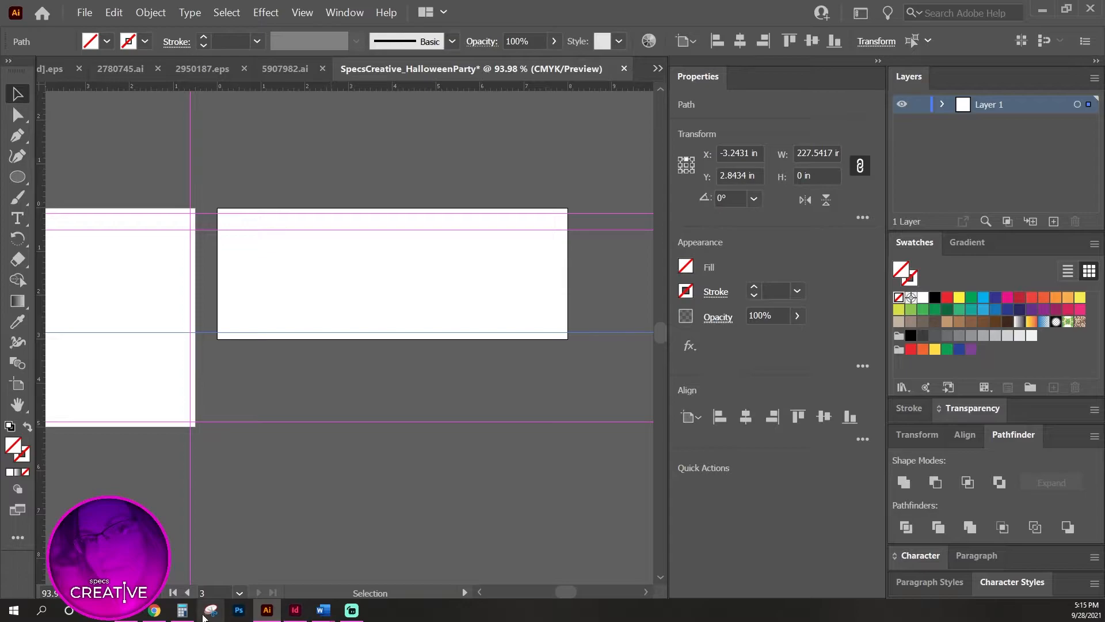
left_click(182, 610)
left_click(545, 383)
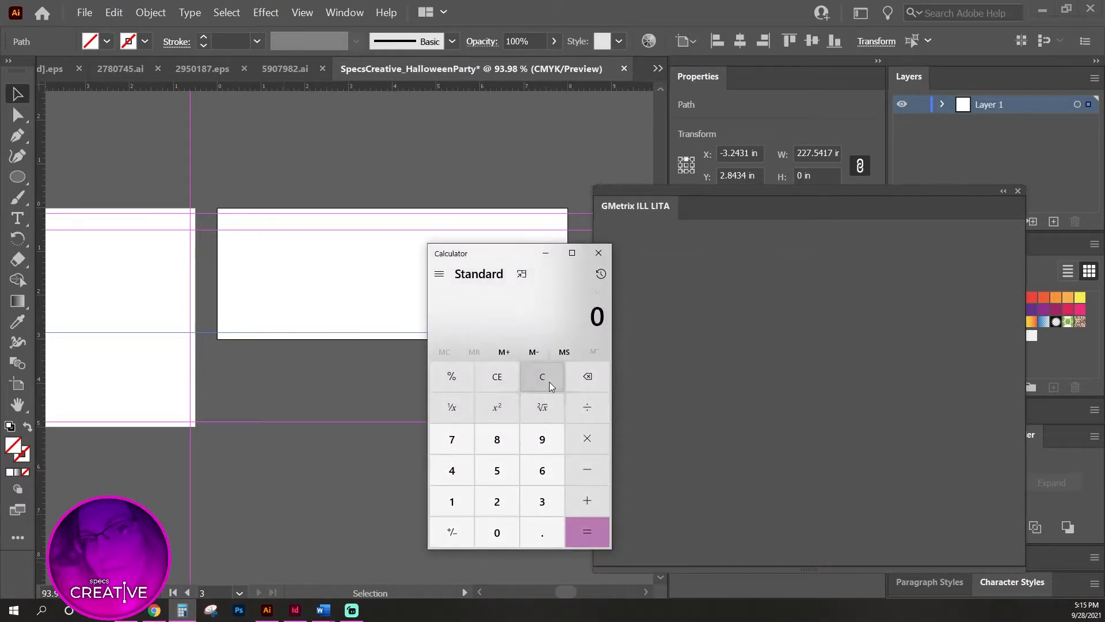
type("3 - 0.125")
key("Return")
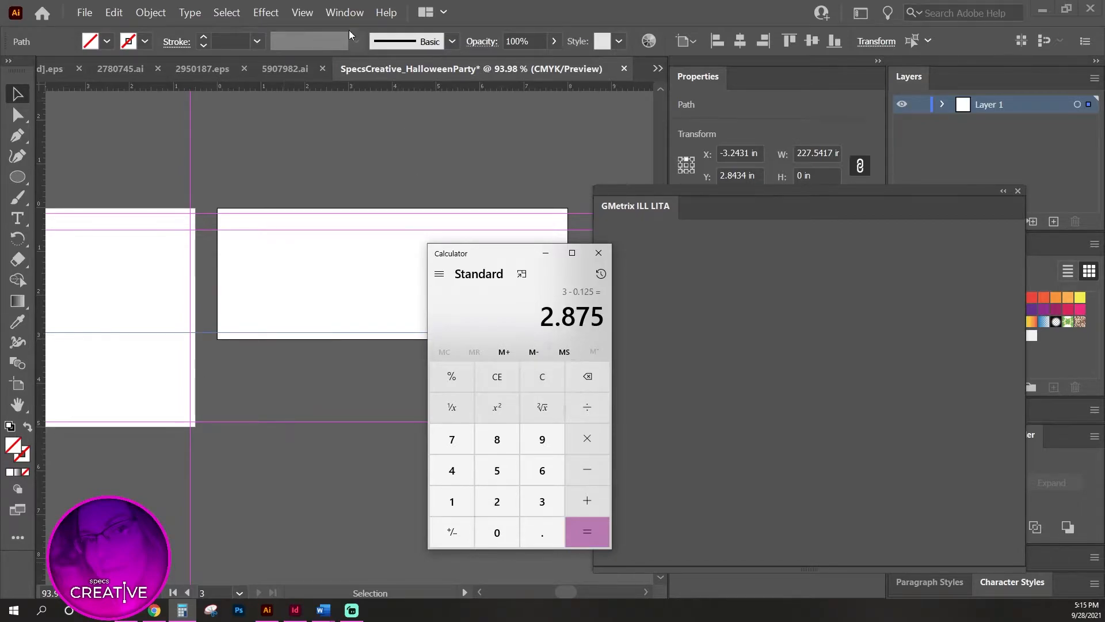
left_click(517, 157)
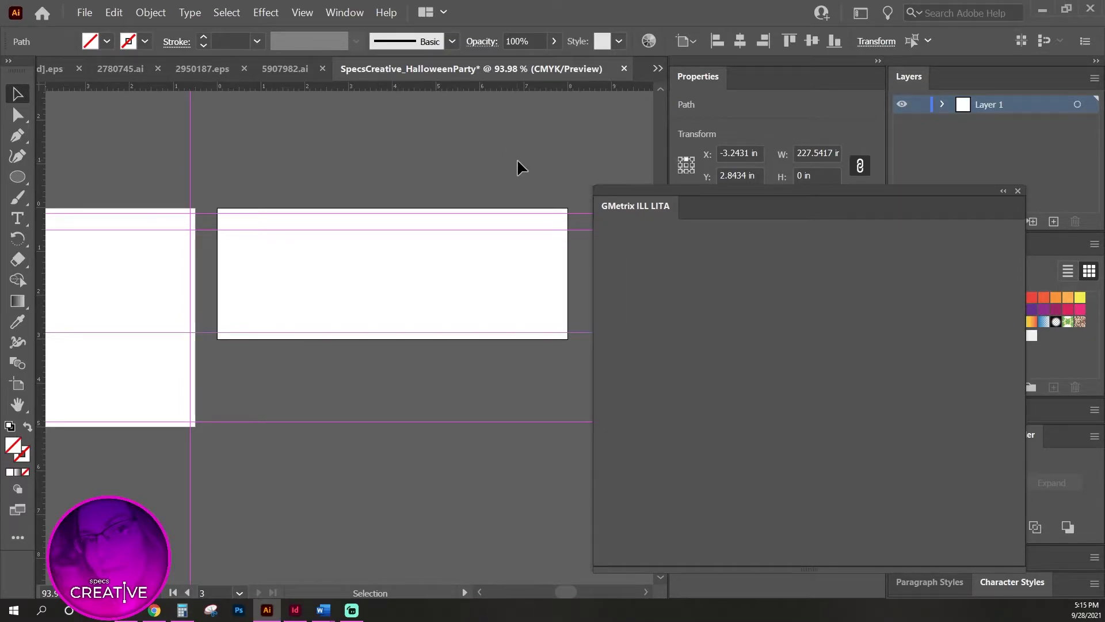
left_click(1018, 191)
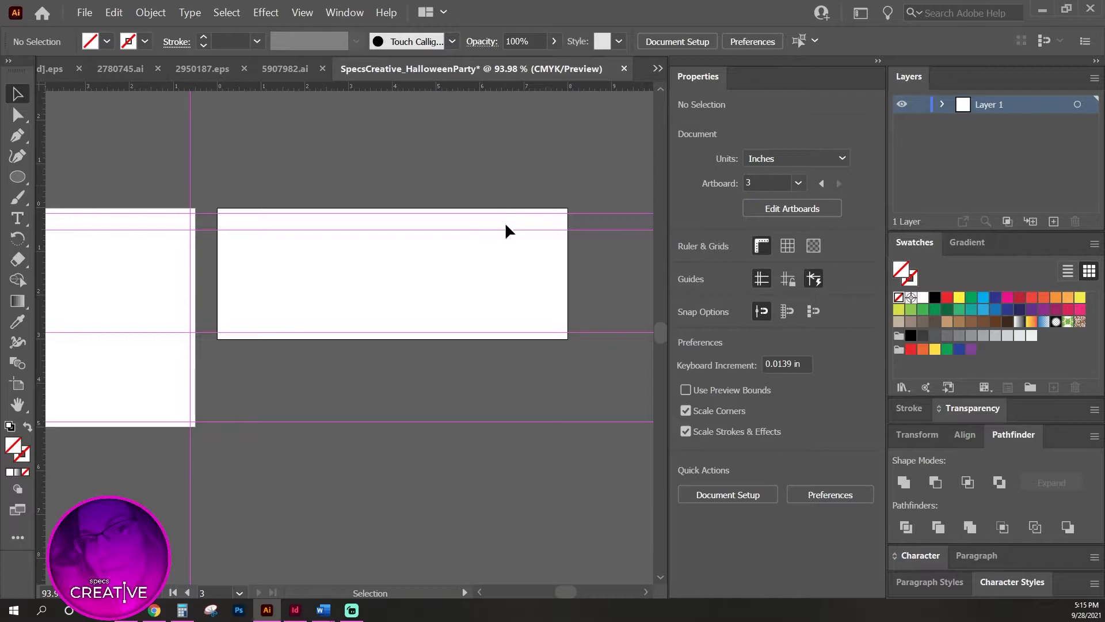
Set both the X and Y positions of the Banner's lower horizontal guide to 2.875 in.
left_click(470, 333)
triple_click(747, 153)
type("2.875")
key("Return")
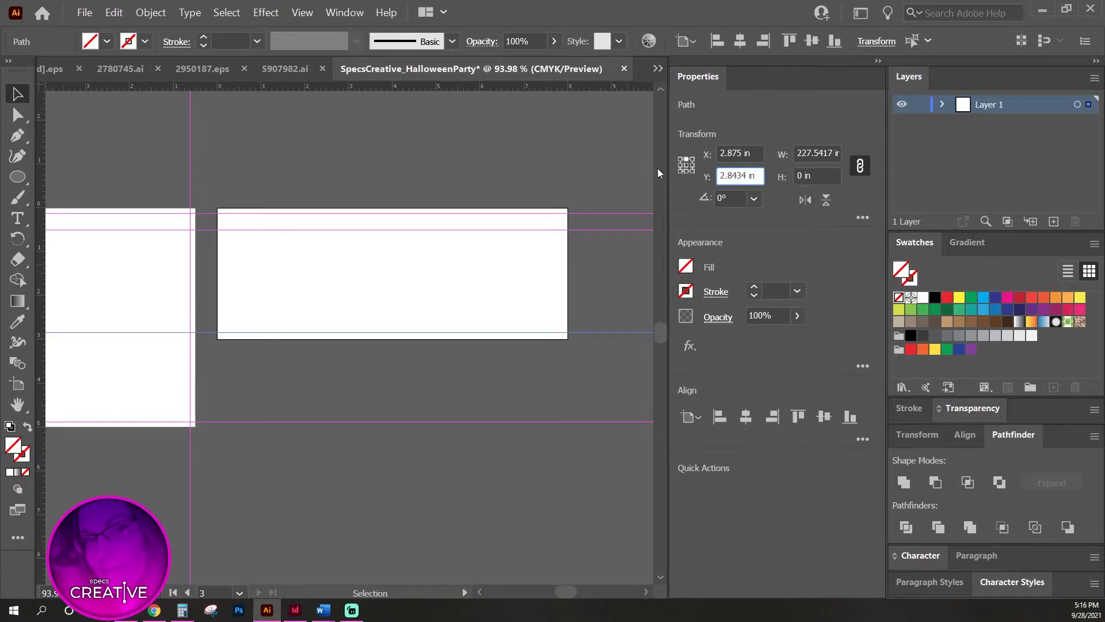
double_click(731, 173)
type("2.875")
key("Return")
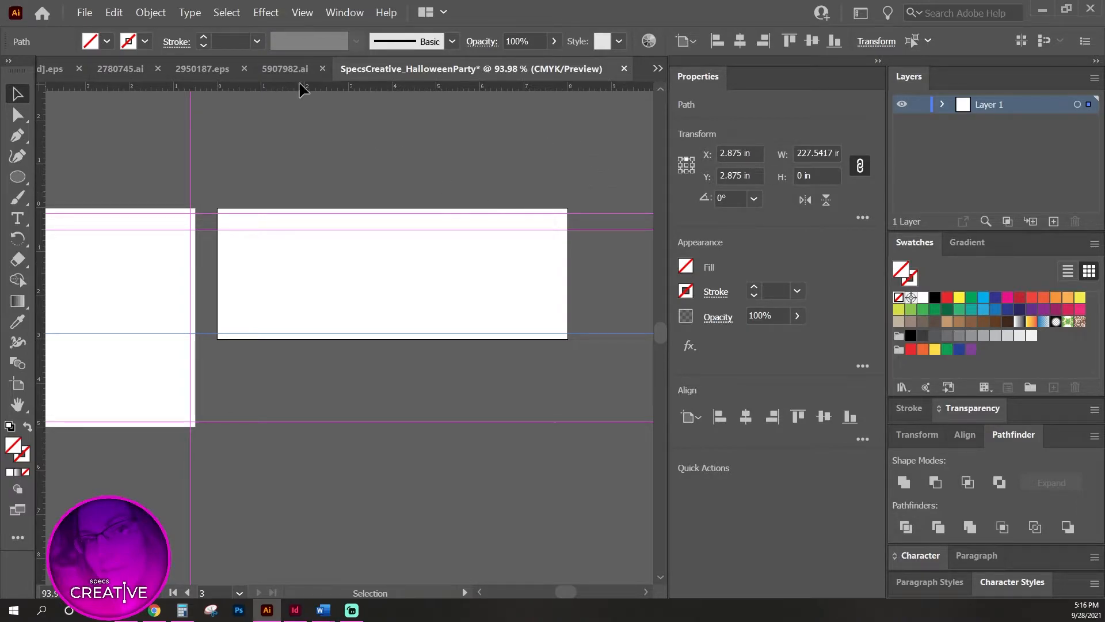
Add a vertical guide near the Banner artboard's left edge and set its X position to 0.125 in.
left_click_drag(39, 166, 225, 181)
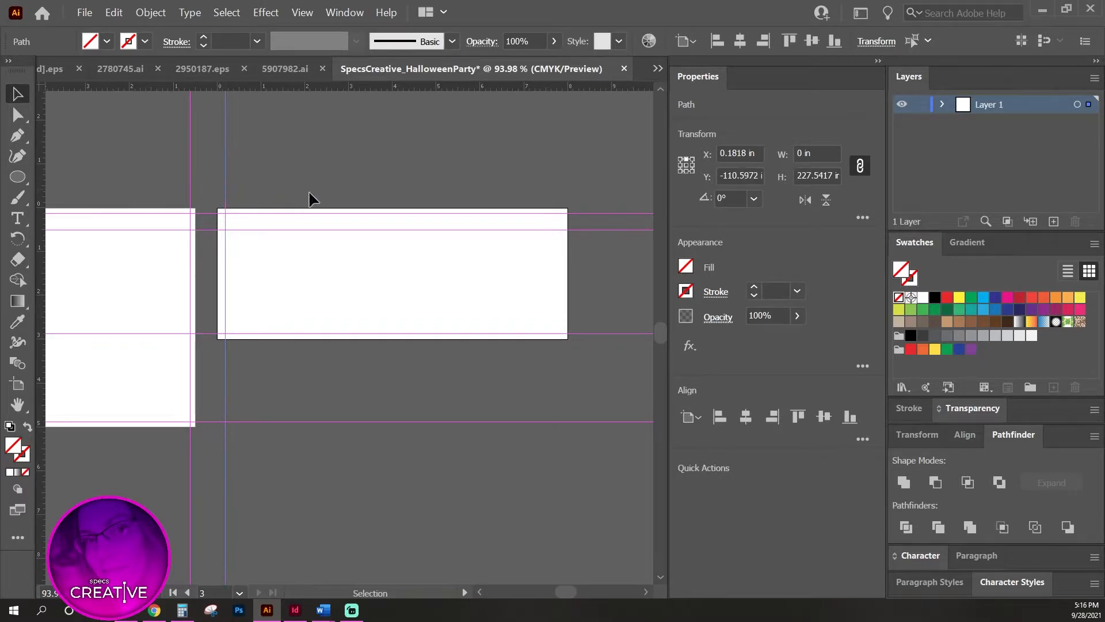
left_click(750, 153)
type(".12")
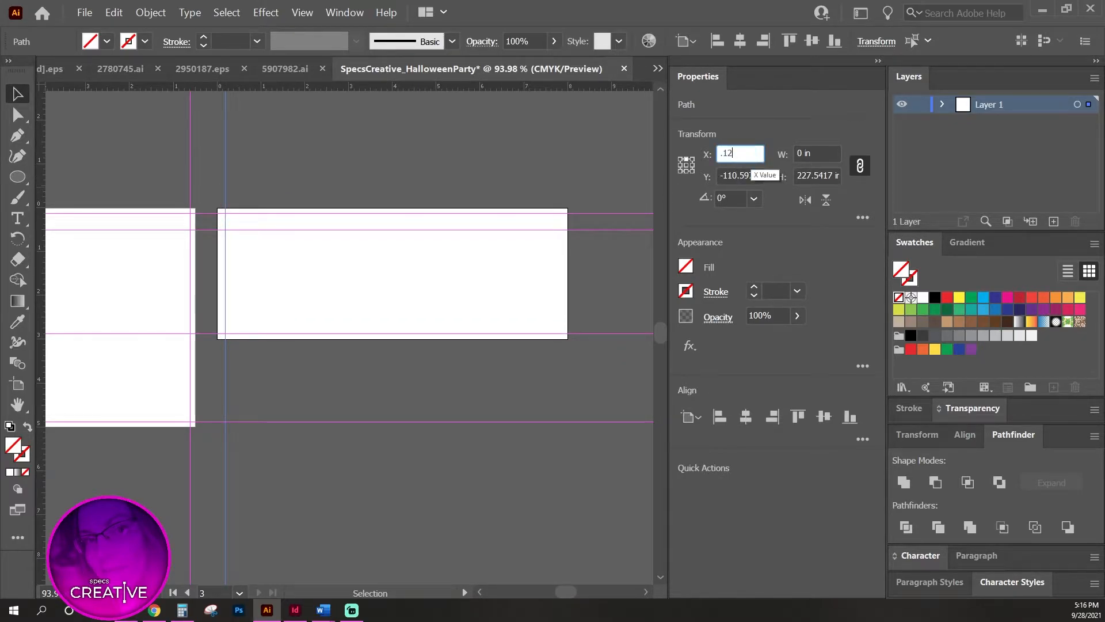
type("5")
key("Return")
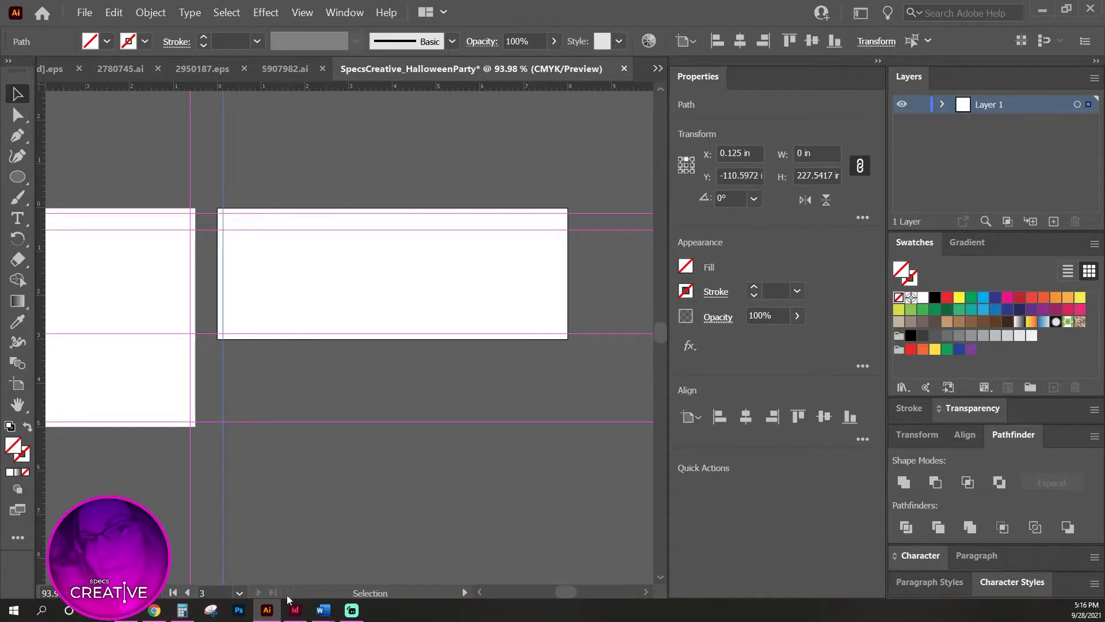
Compute 8 - 0.125 in the Calculator, then return to the Illustrator document and deselect the guide.
left_click(181, 611)
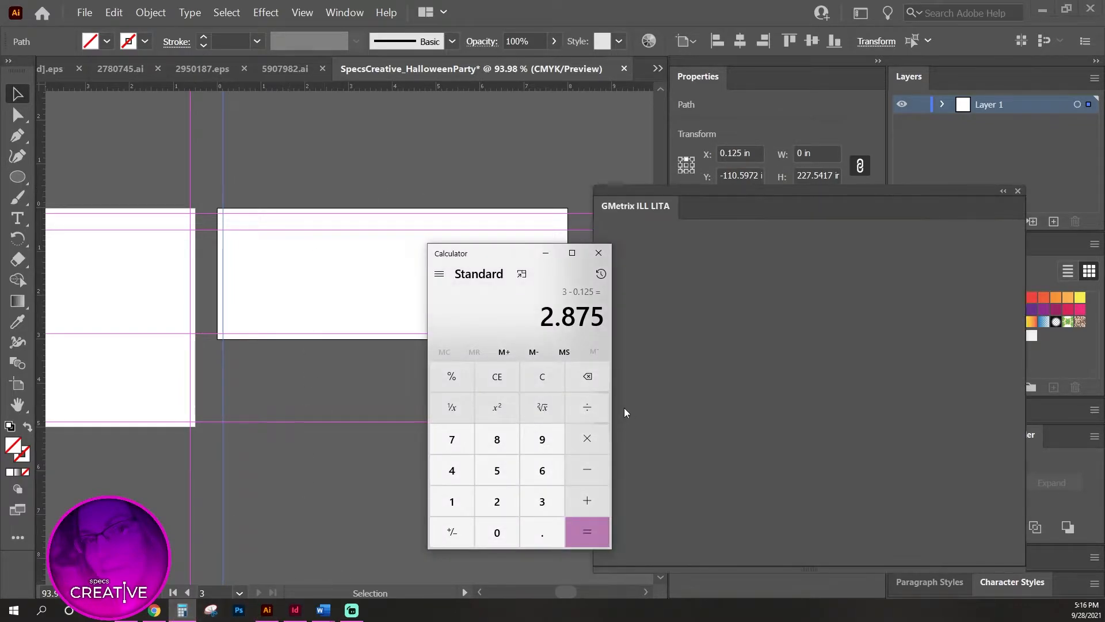
type("8-.125")
key("Return")
left_click(392, 170)
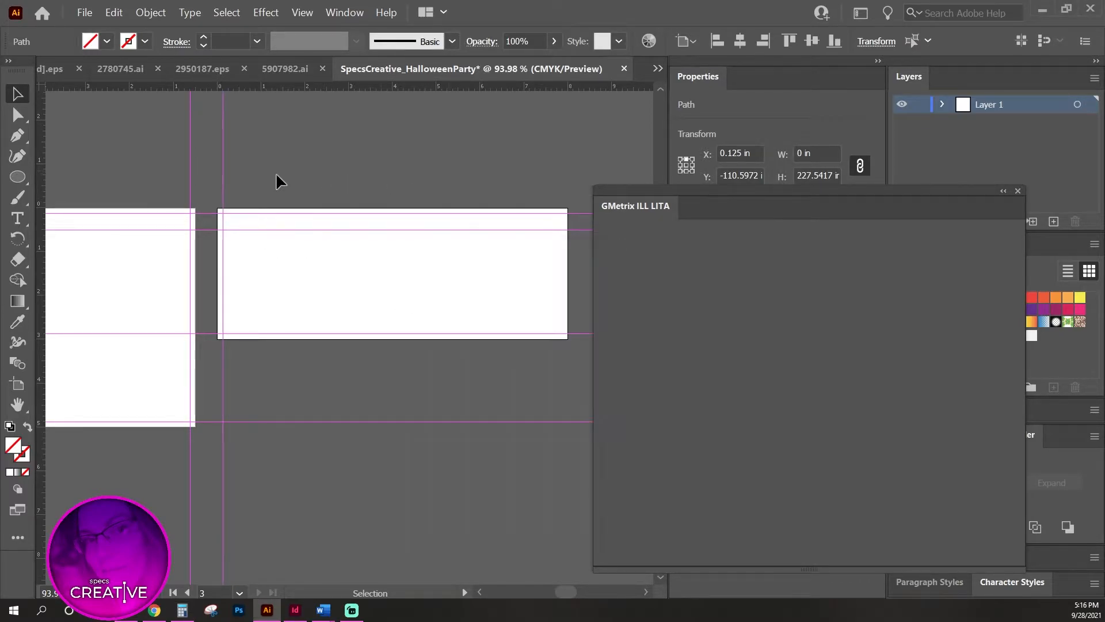
left_click(299, 174)
Add a vertical guide near the Banner artboard's right edge, set its X position to 7.875 in and deselect it.
left_click_drag(43, 182, 559, 205)
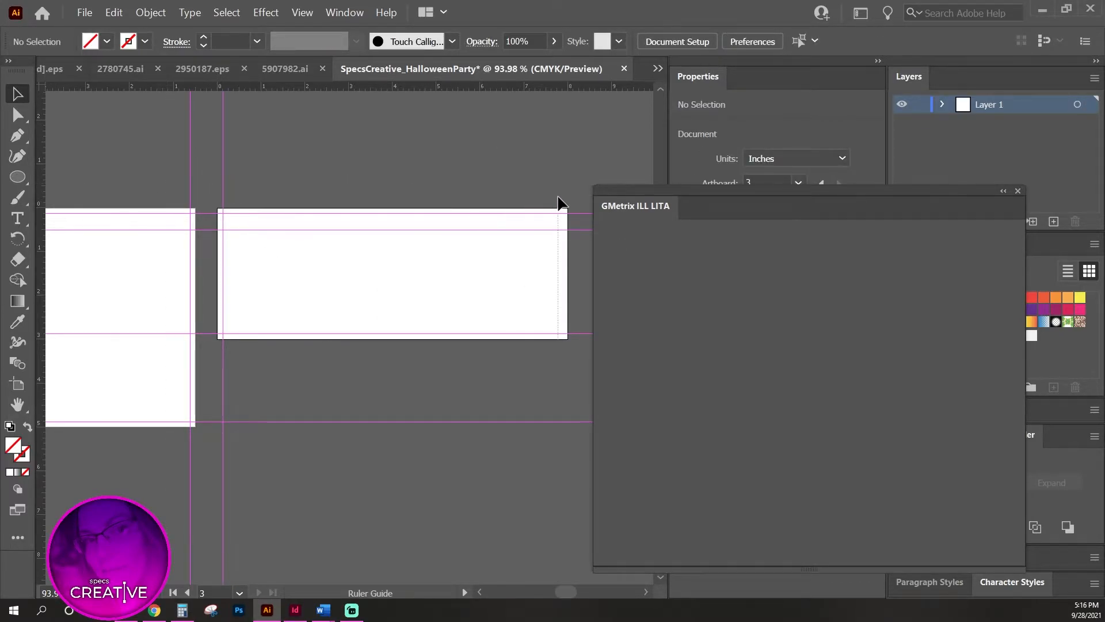
left_click(1018, 191)
left_click(732, 154)
left_click_drag(721, 153, 758, 153)
type("7.")
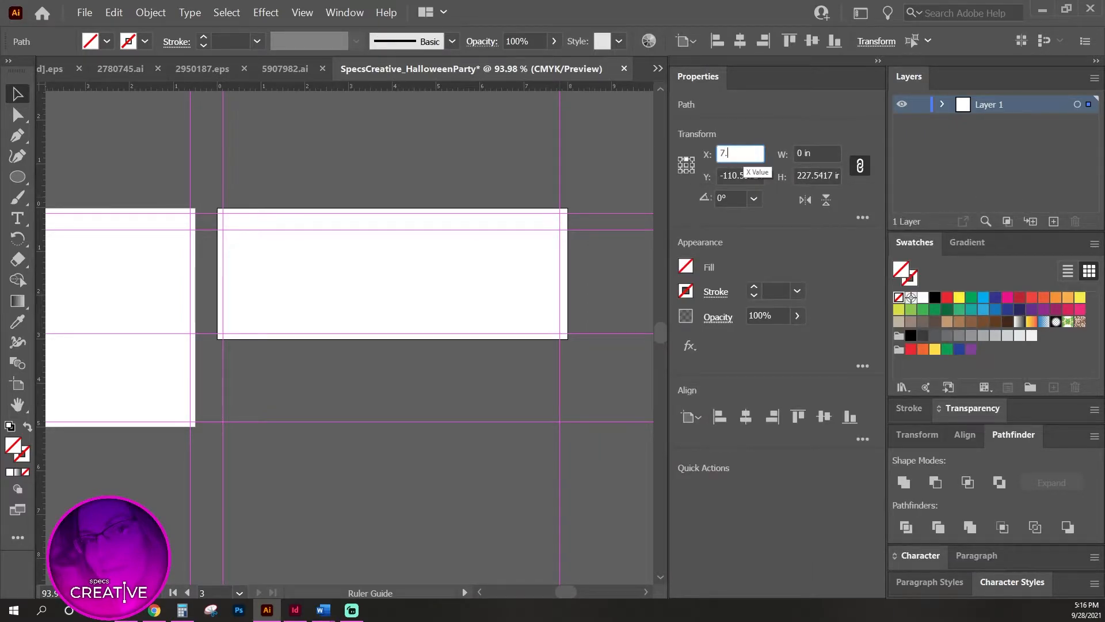
type("875")
key("Return")
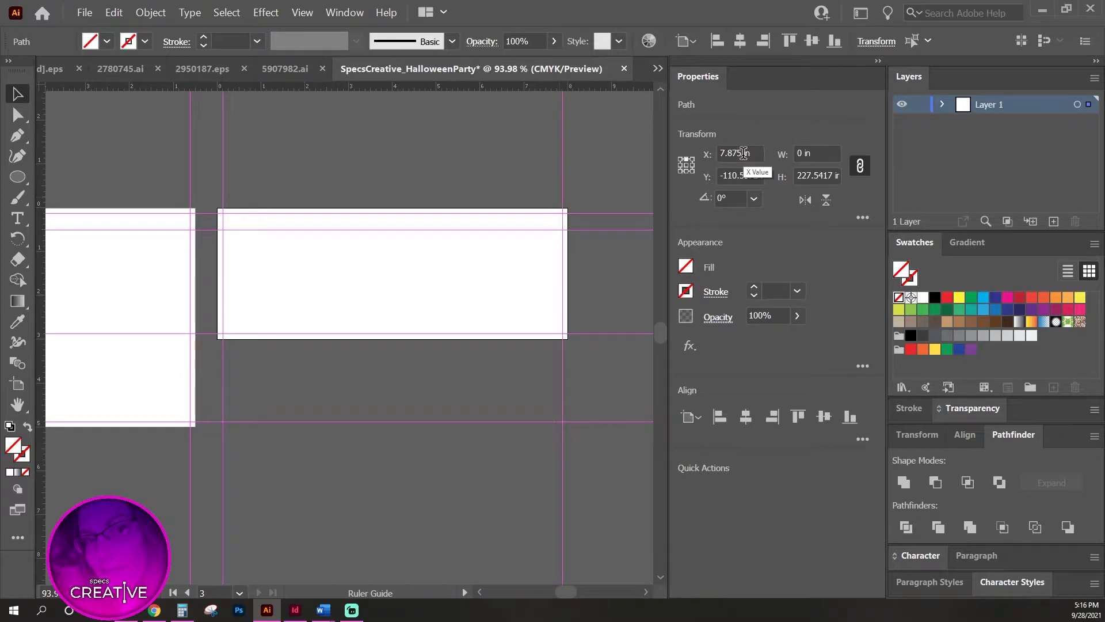
left_click(395, 184)
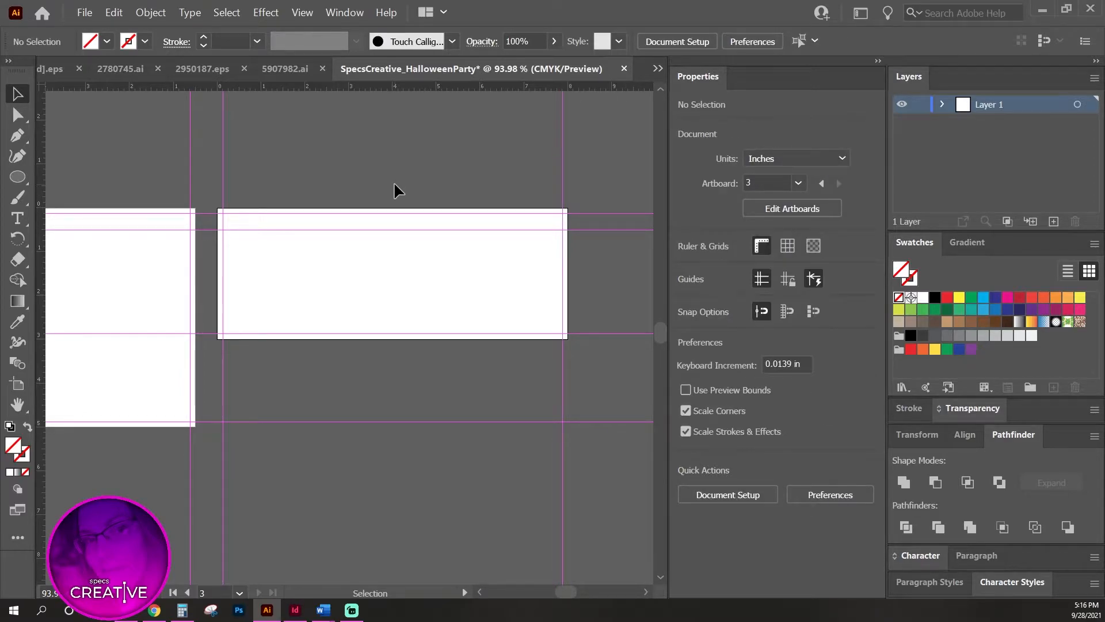
Draw a rectangle on the Flyer artboard with its corners snapped to the intersections of the four margin guides.
key("a")
key("ctrl+0")
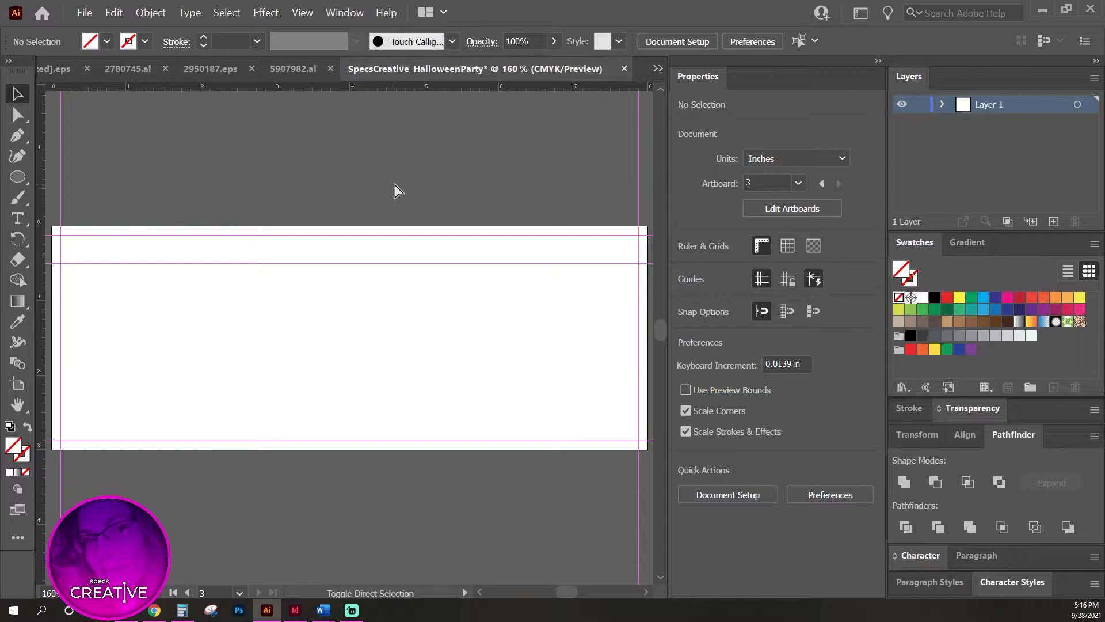
key("ctrl+alt+0")
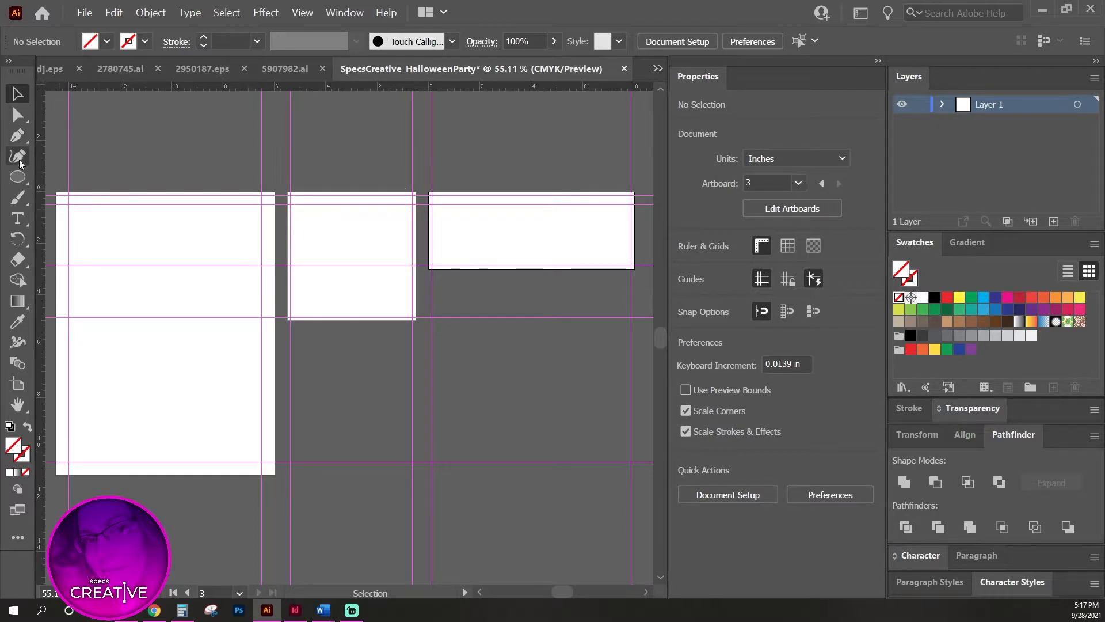
left_click(21, 182)
left_click_drag(69, 203, 251, 441)
key("ctrl+z")
left_click_drag(19, 183, 261, 461)
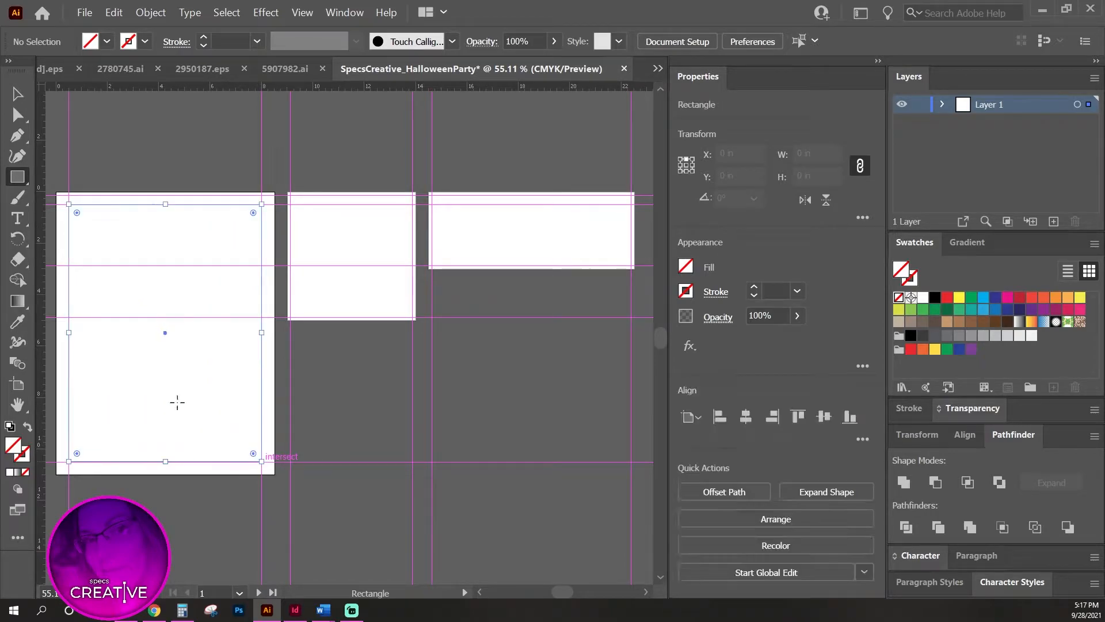
Draw margin rectangles snapped to the guide intersections, 4.75 × 4.75 in on the Advertisement artboard and 7.75 × 2.75 in on the Banner, then deselect.
left_click_drag(291, 196, 412, 317)
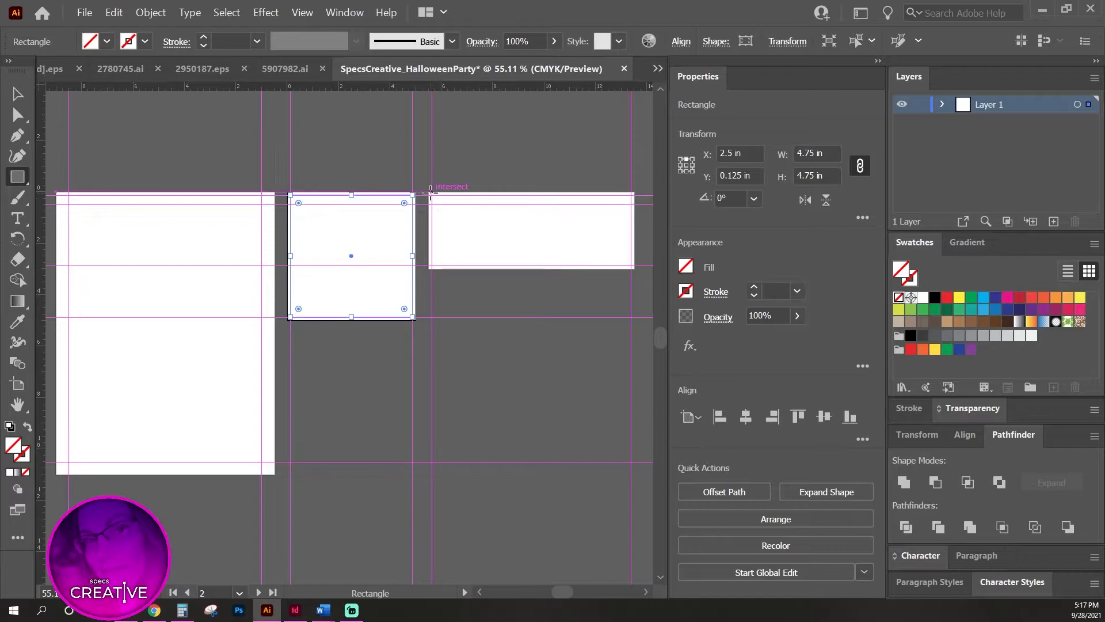
left_click_drag(432, 196, 632, 266)
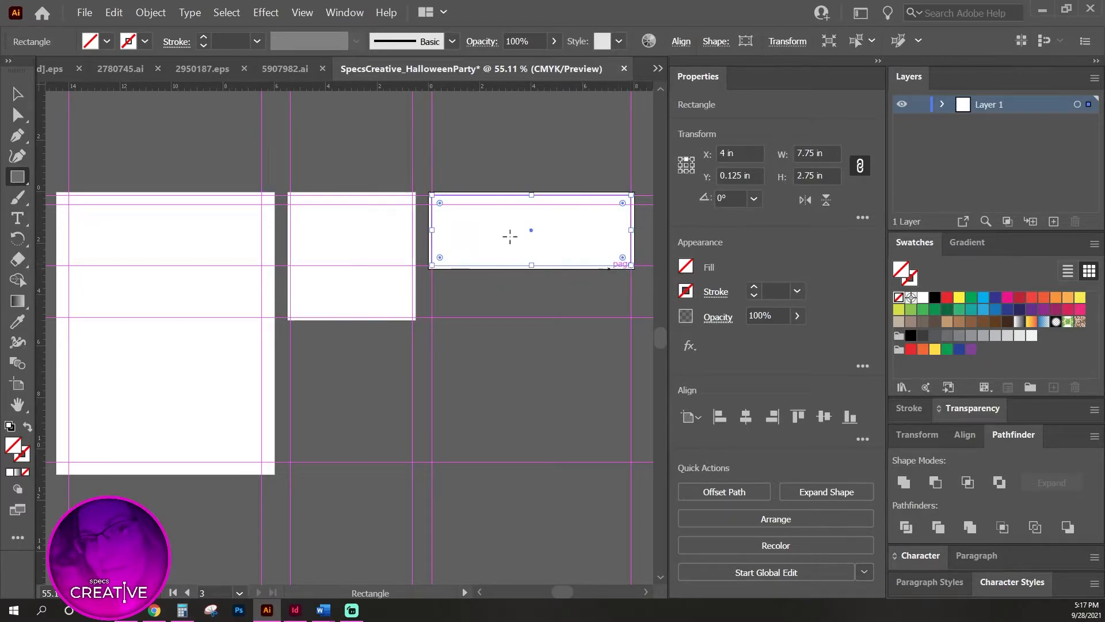
key("v")
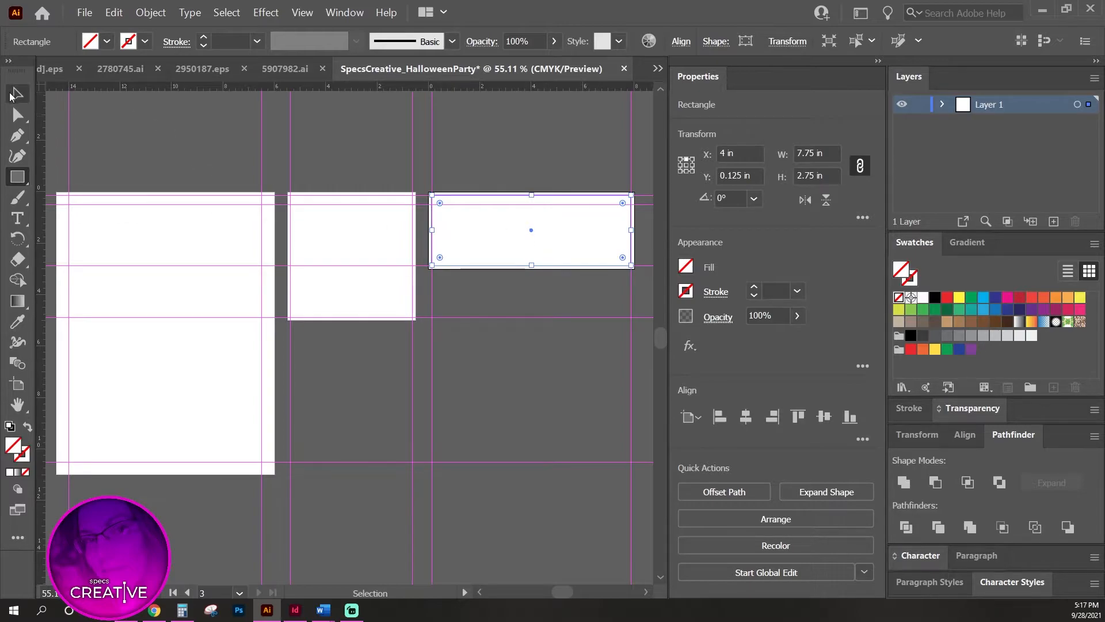
left_click(183, 150)
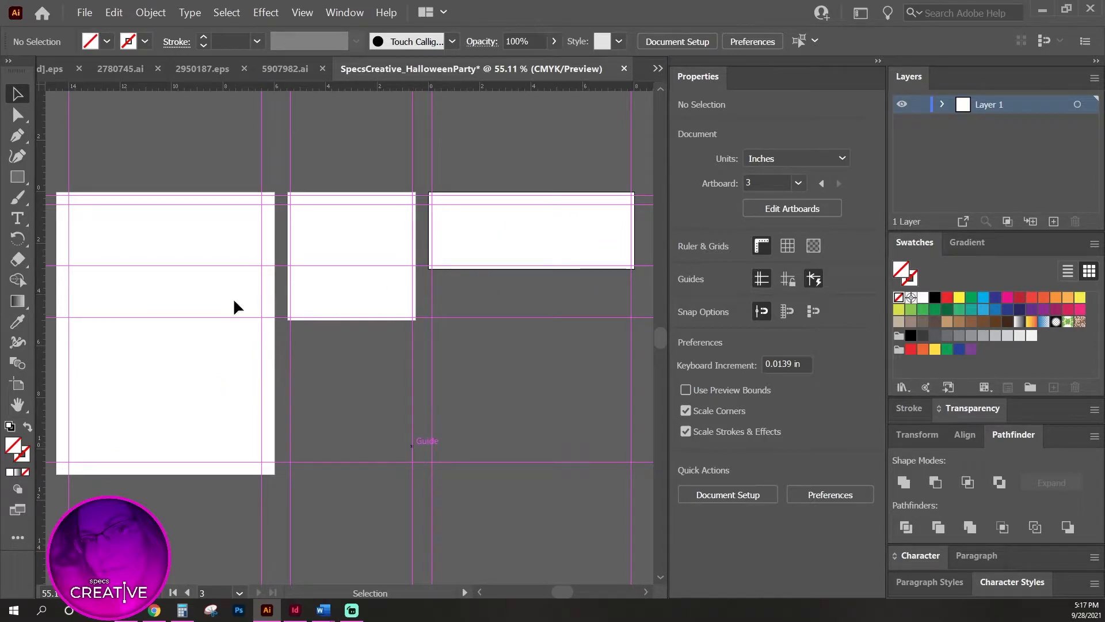
Lock all margin guides in the document.
key("space")
left_click_drag(365, 368, 466, 386)
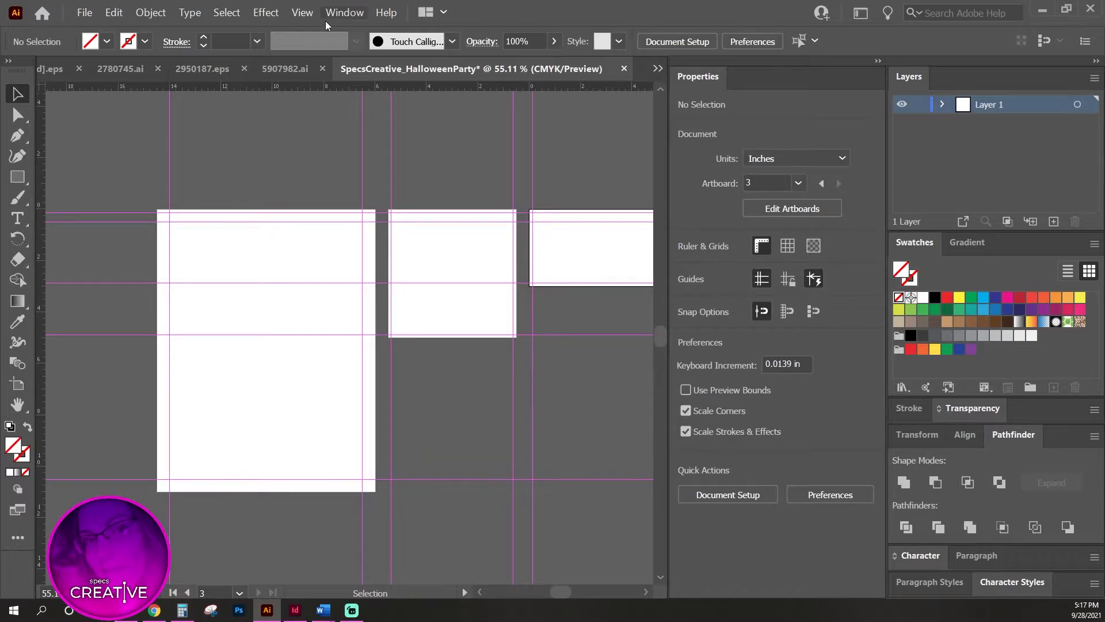
left_click(306, 12)
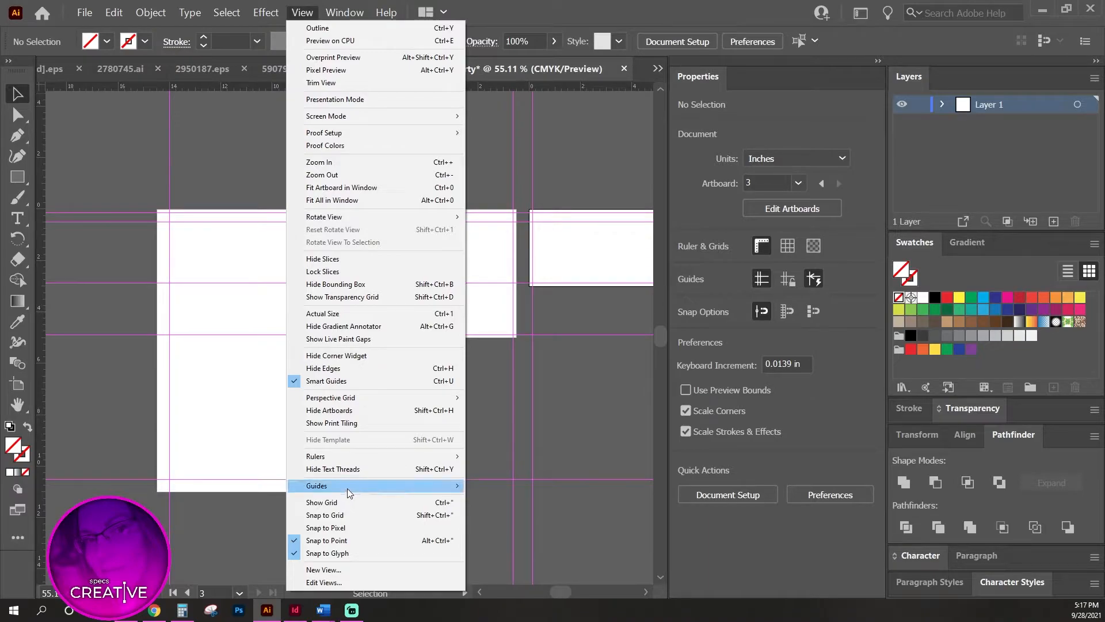
mouse_move(349, 489)
left_click(538, 498)
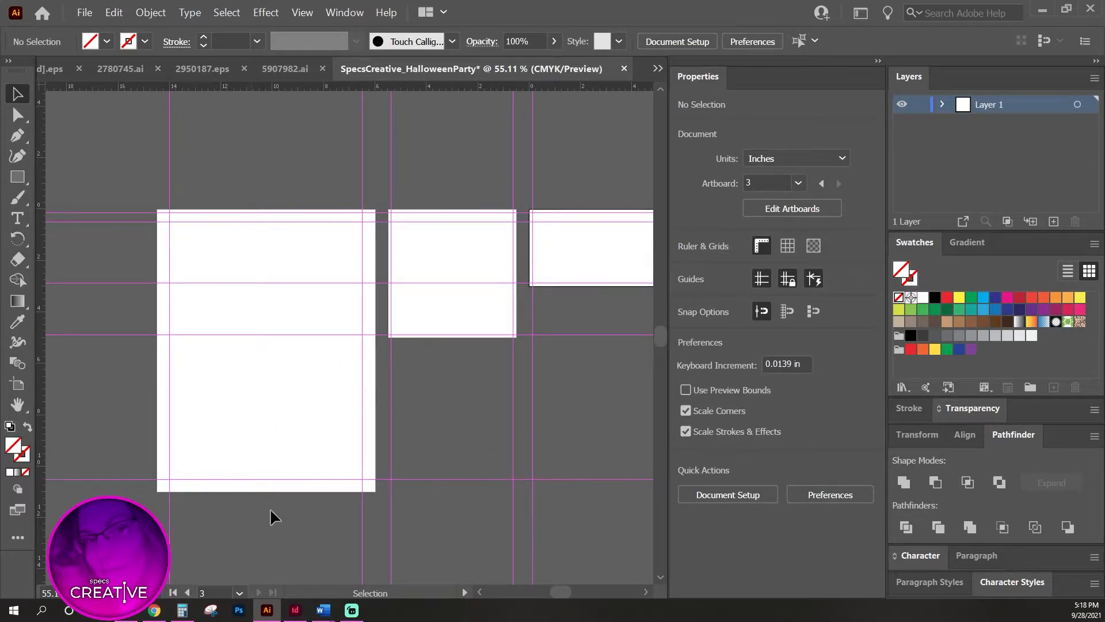
Switch to Word, bring up the untitled party text document and review its title, date and time, costume contest, music and admission lines.
left_click(324, 613)
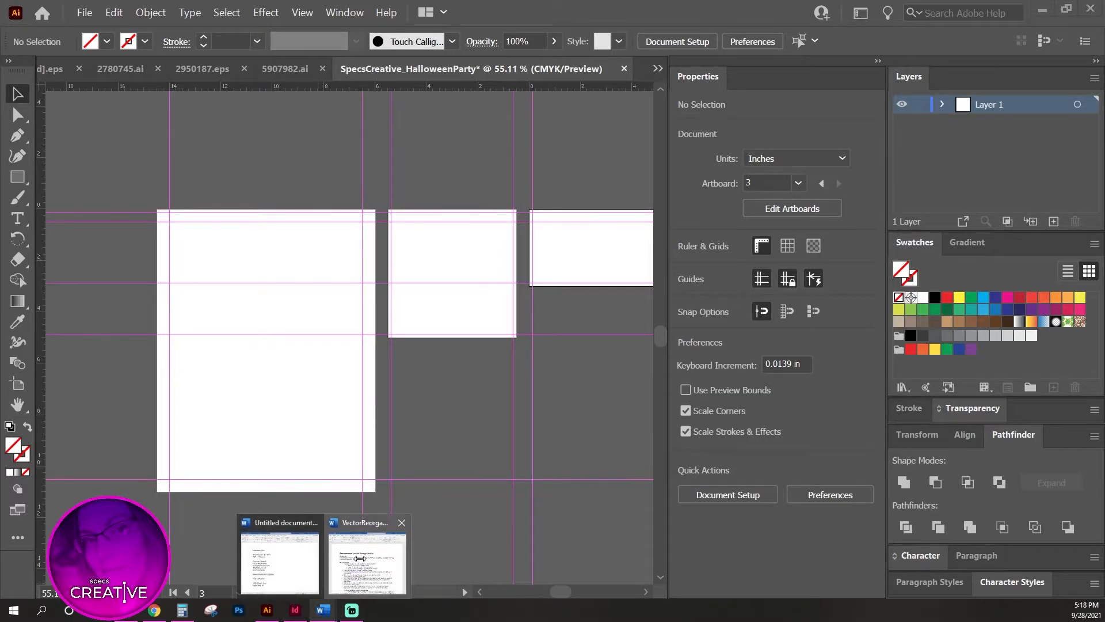
left_click(364, 567)
mouse_move(323, 610)
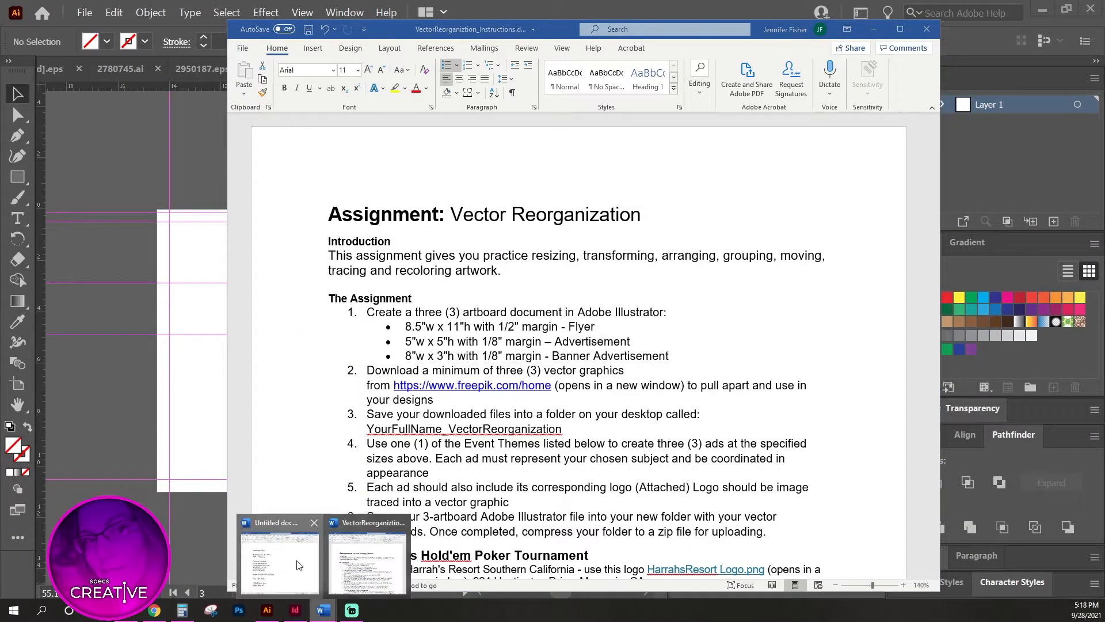
left_click(276, 567)
left_click(414, 186)
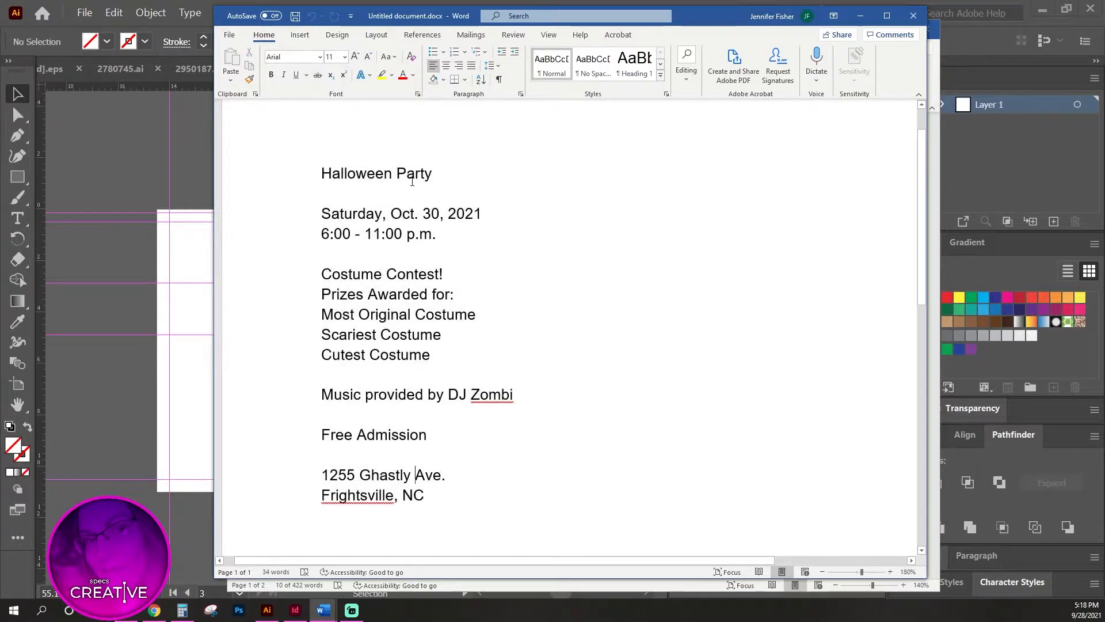
left_click_drag(321, 173, 408, 176)
left_click_drag(391, 213, 419, 233)
left_click_drag(458, 272, 318, 274)
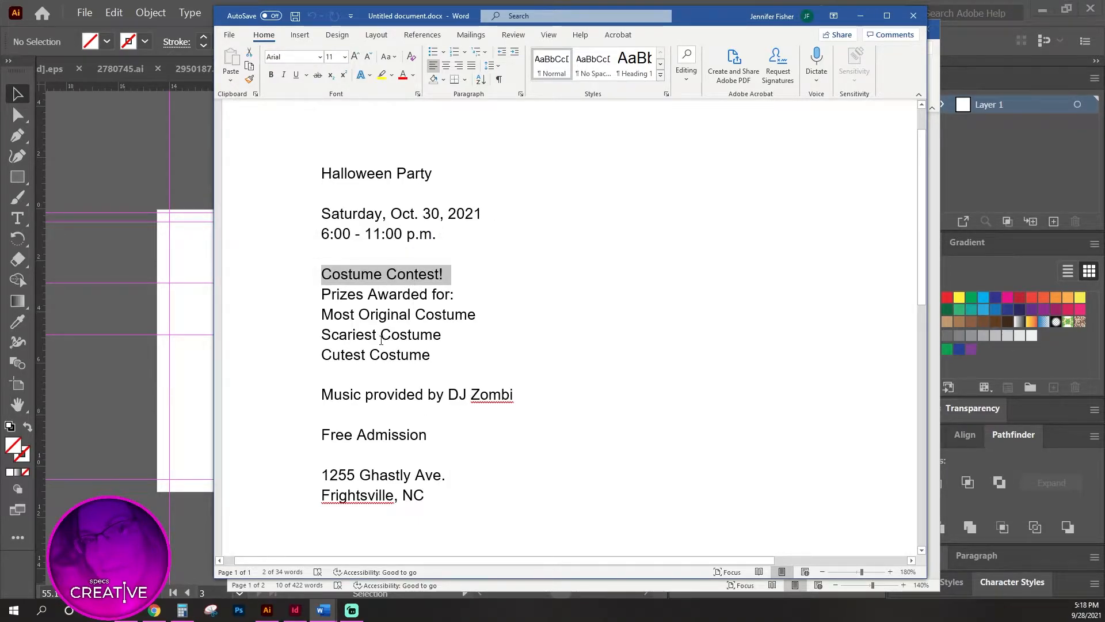
left_click_drag(383, 336, 321, 315)
left_click_drag(322, 394, 518, 397)
left_click_drag(323, 436, 435, 436)
Copy the entire Halloween Party text and return to the Illustrator document, in the empty area beside the Flyer artboard.
left_click_drag(426, 496, 237, 166)
key("ctrl+c")
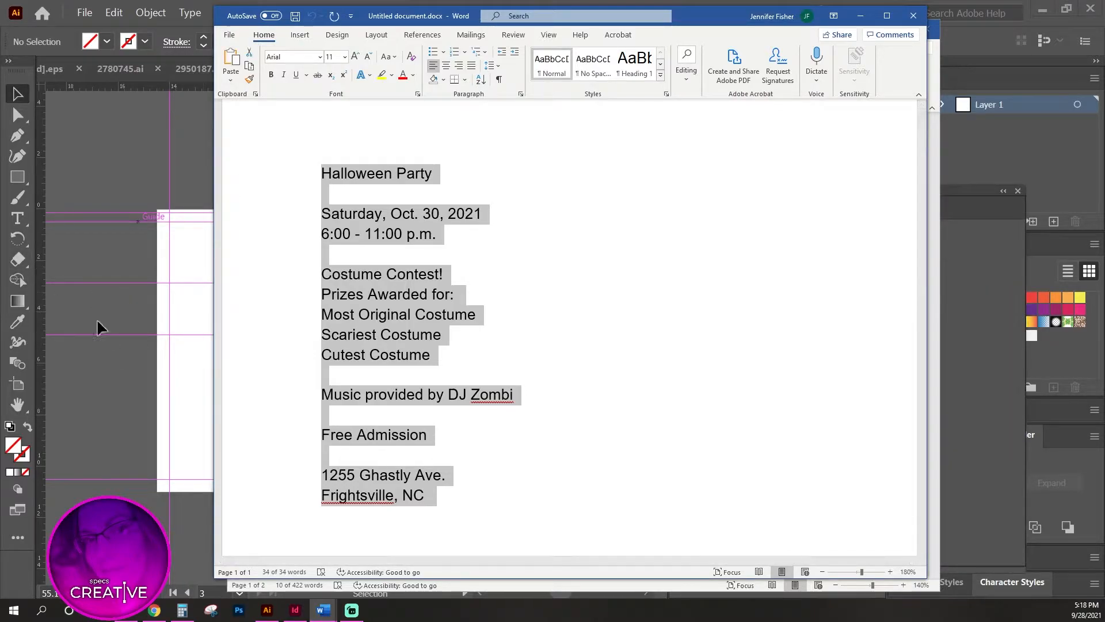
left_click(188, 225)
left_click_drag(127, 364, 263, 382)
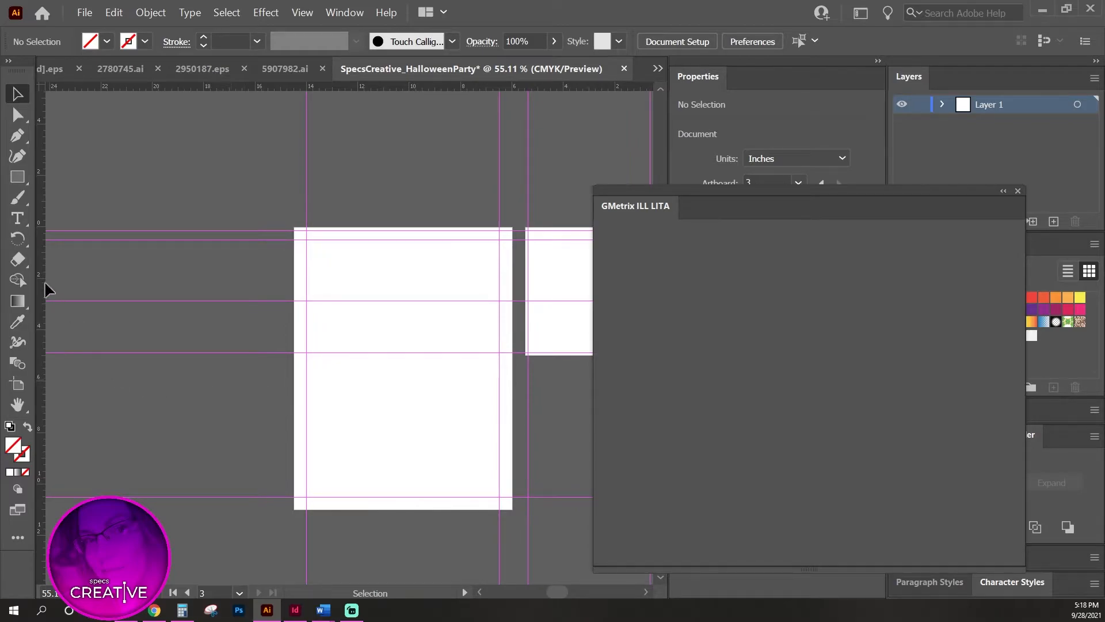
Paste the party text into an area text frame about 5 × 6.3 in beside the Flyer artboard, and close the floating GMetrix ILL LITA panel.
key("t")
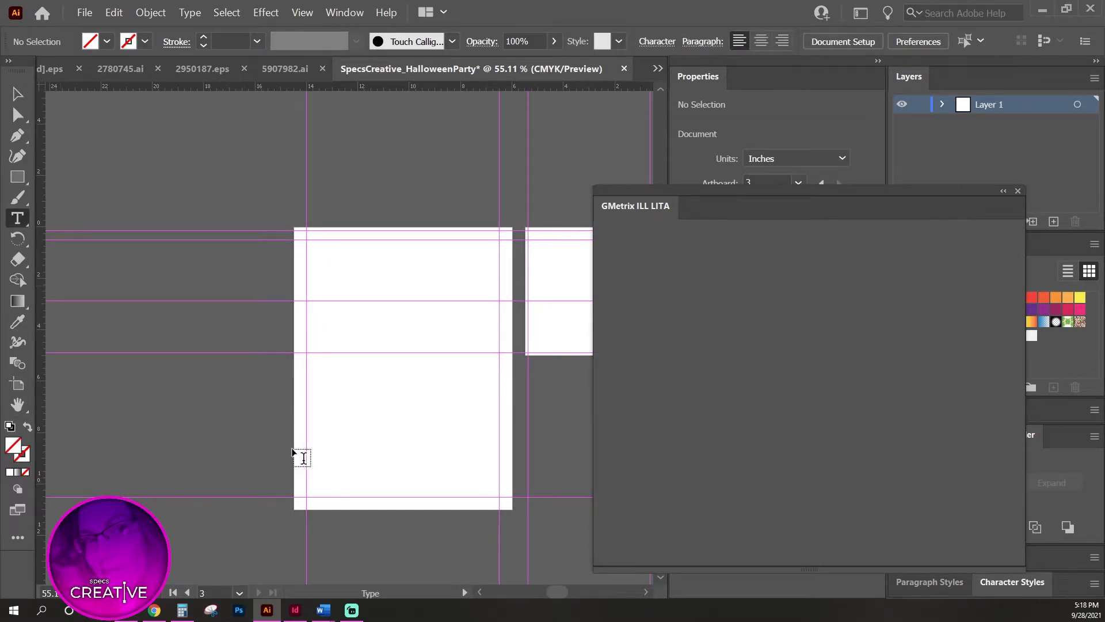
left_click_drag(248, 426, 117, 264)
key("ctrl+v")
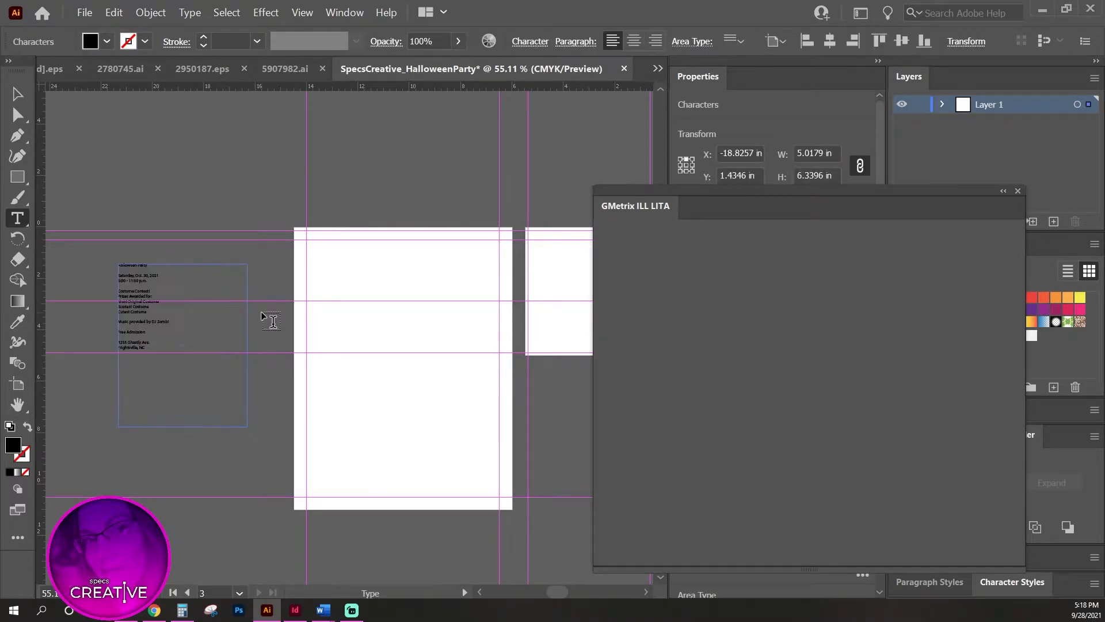
left_click(18, 93)
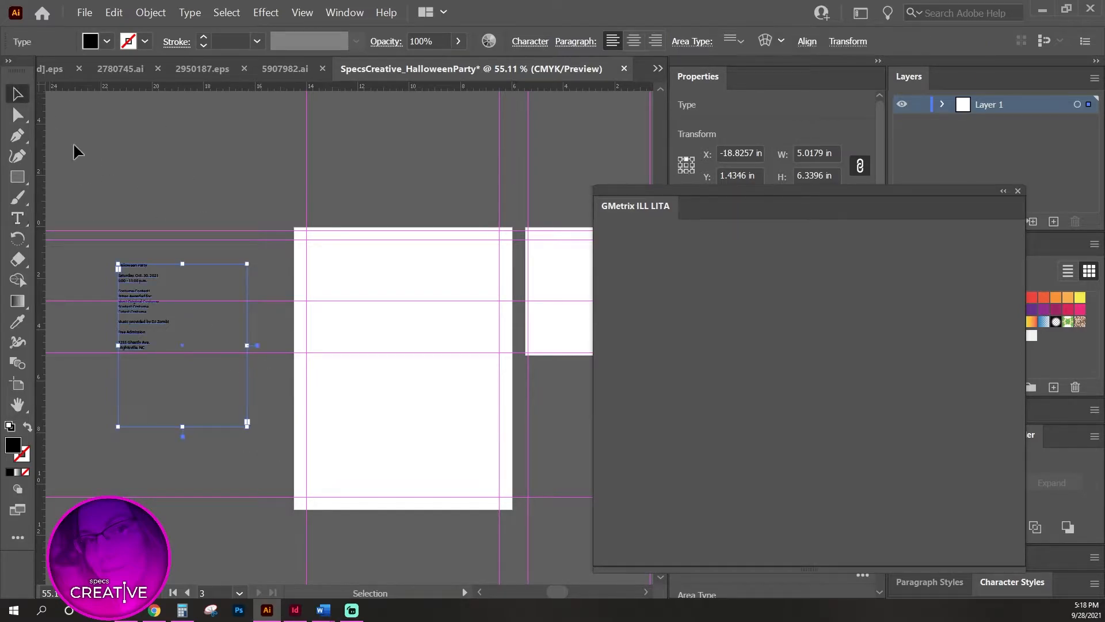
left_click(236, 228)
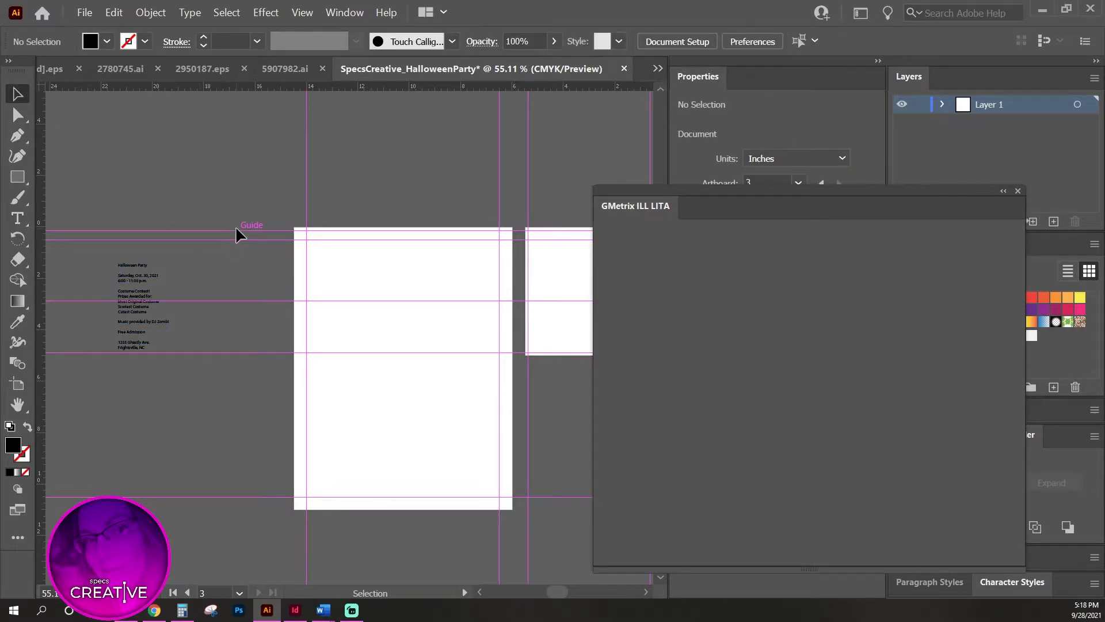
left_click(1018, 191)
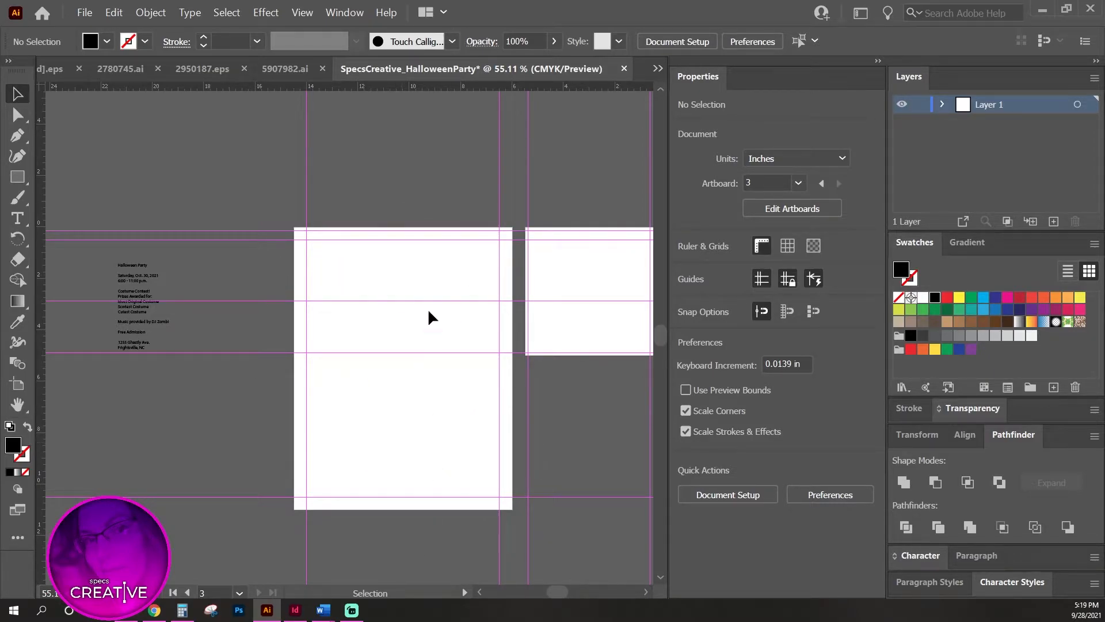
Copy the purple spiderweb background from 2780745.ai and paste it into the SpecsCreative_HalloweenParty document.
left_click(295, 67)
left_click(300, 64)
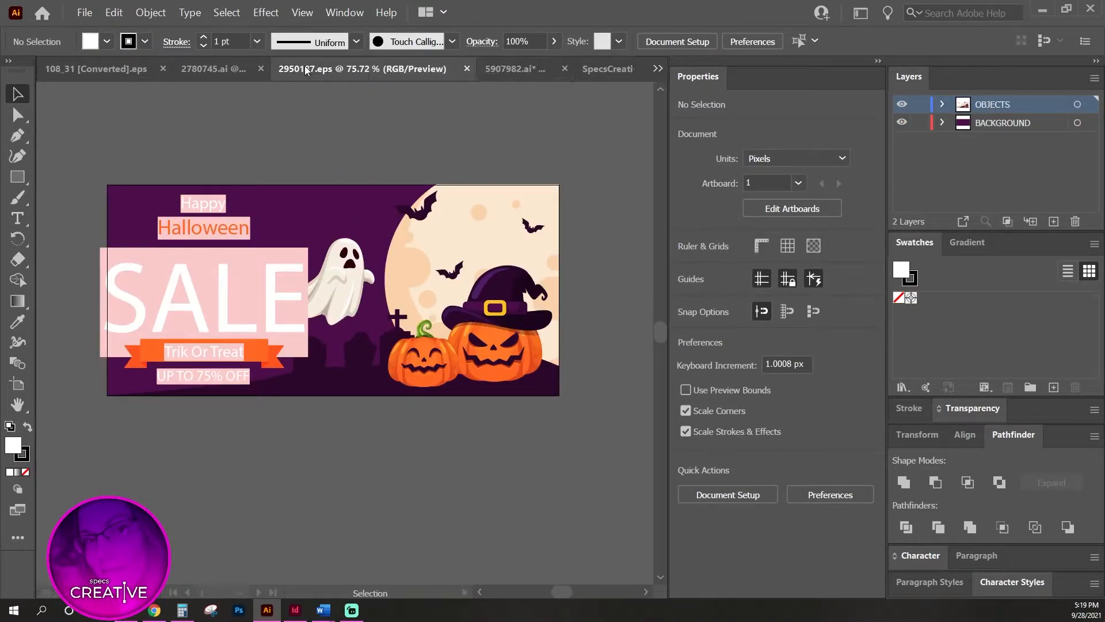
left_click(211, 68)
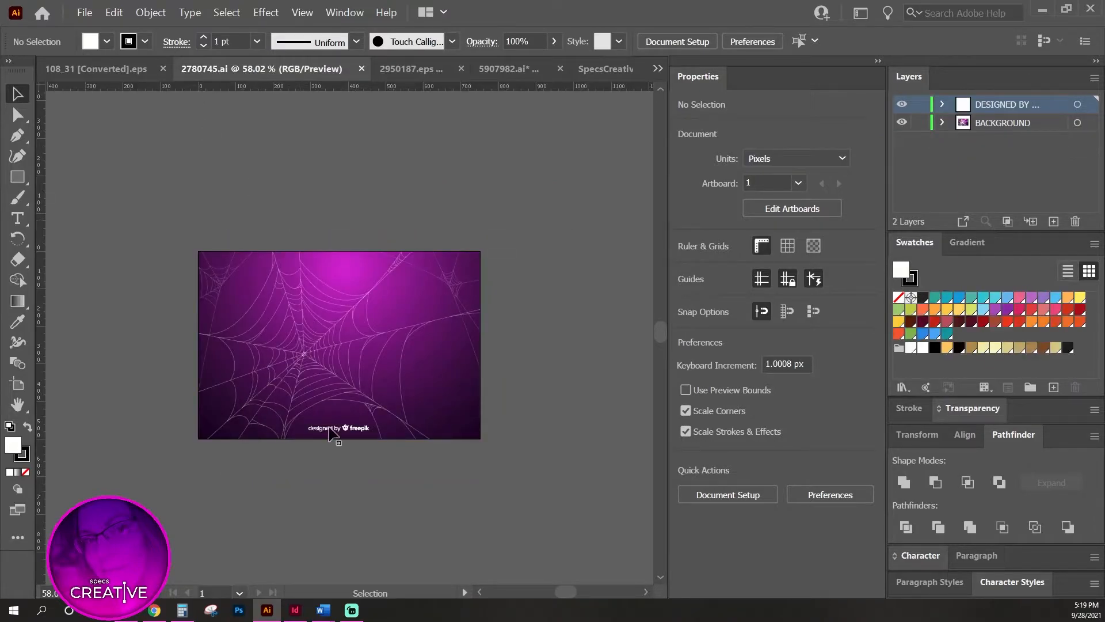
left_click_drag(343, 353, 337, 326)
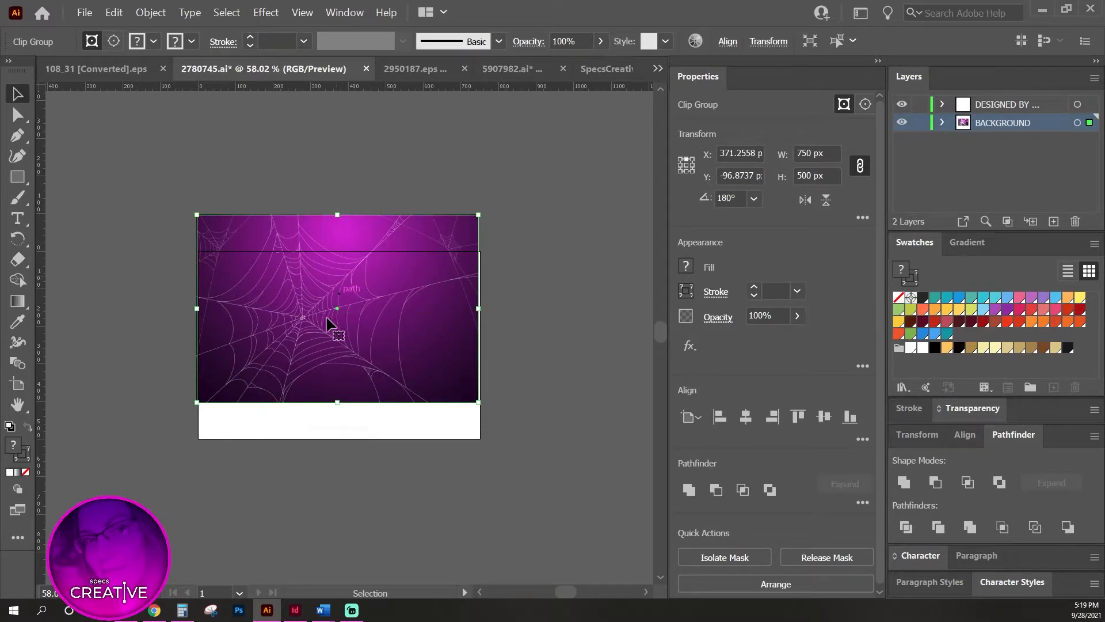
left_click_drag(365, 308, 358, 333)
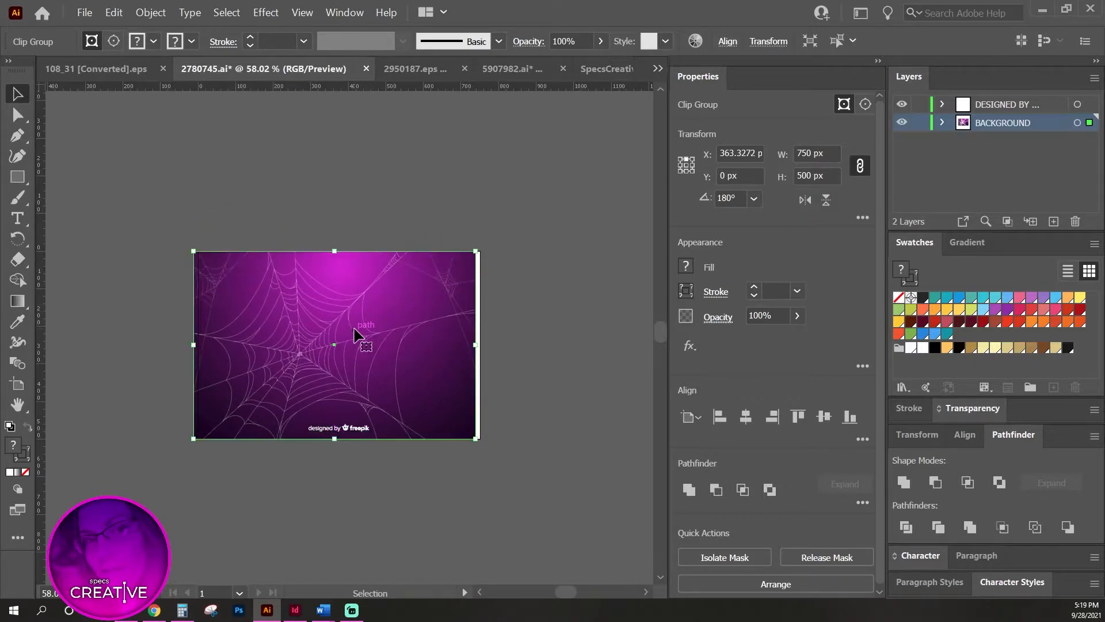
key("a")
key("v")
left_click(605, 73)
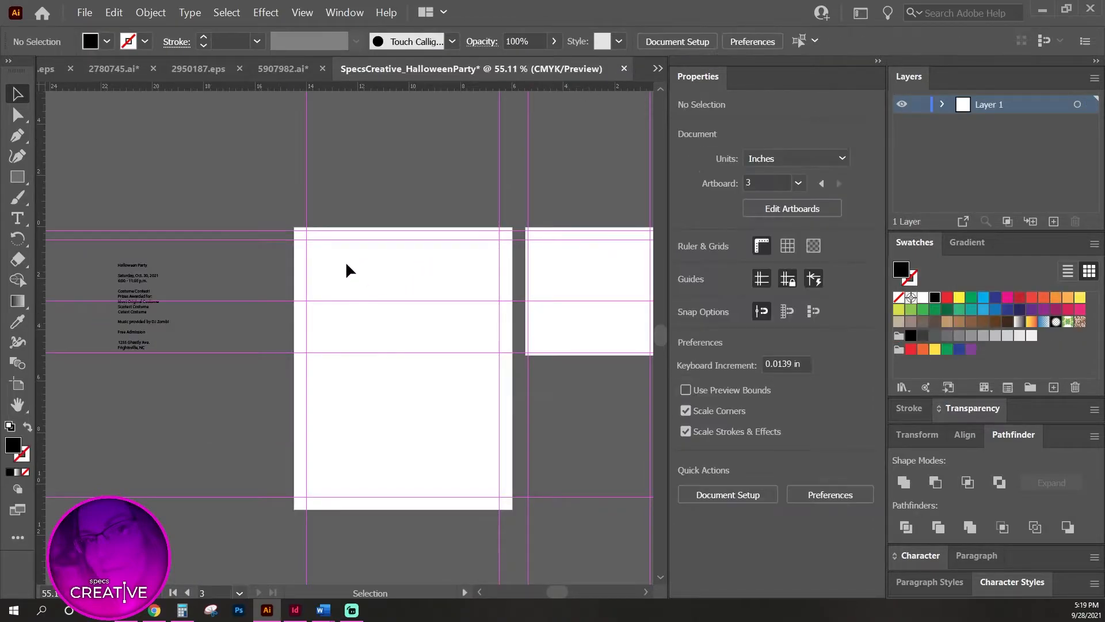
key("ctrl+v")
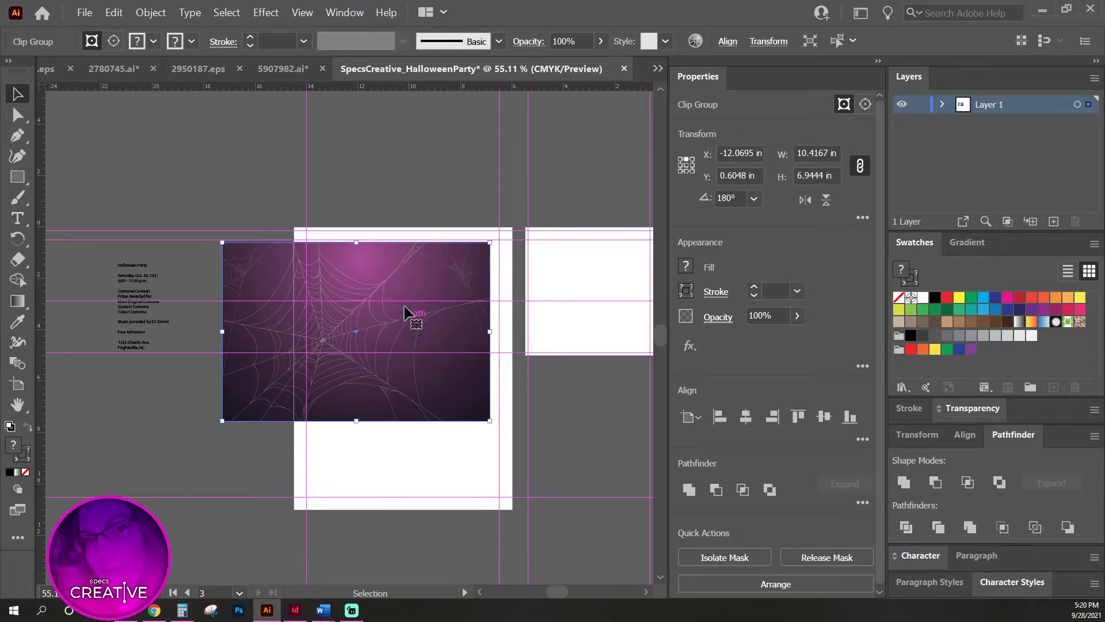
Rotate the spiderweb background by -90° and snap its upper-left corner to the Flyer artboard's margin guides.
left_click_drag(410, 292, 399, 357)
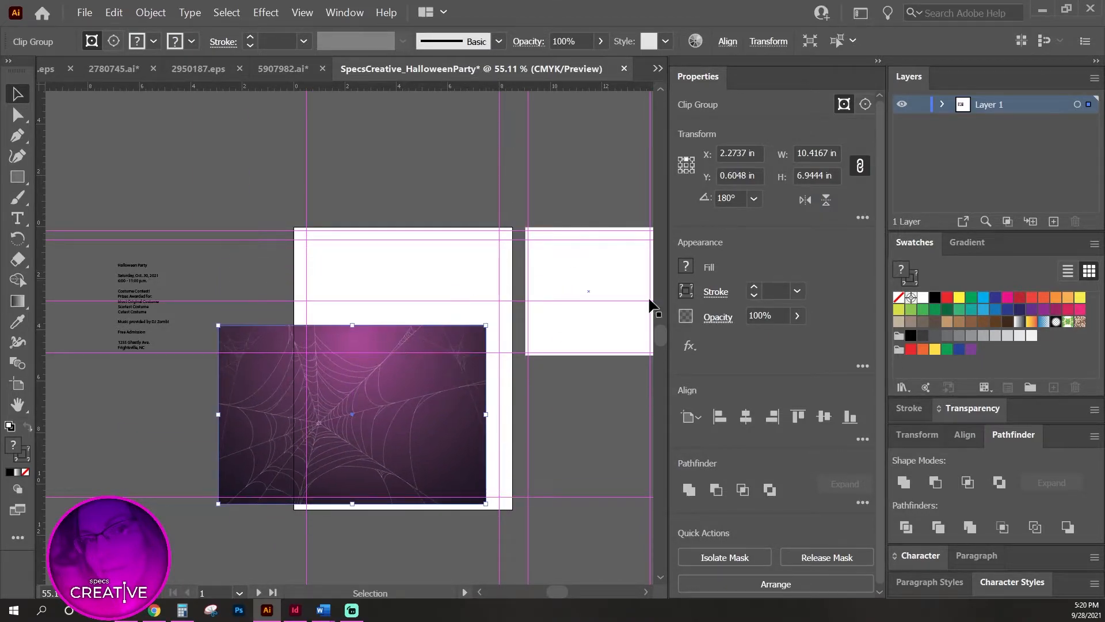
left_click_drag(390, 402, 389, 384)
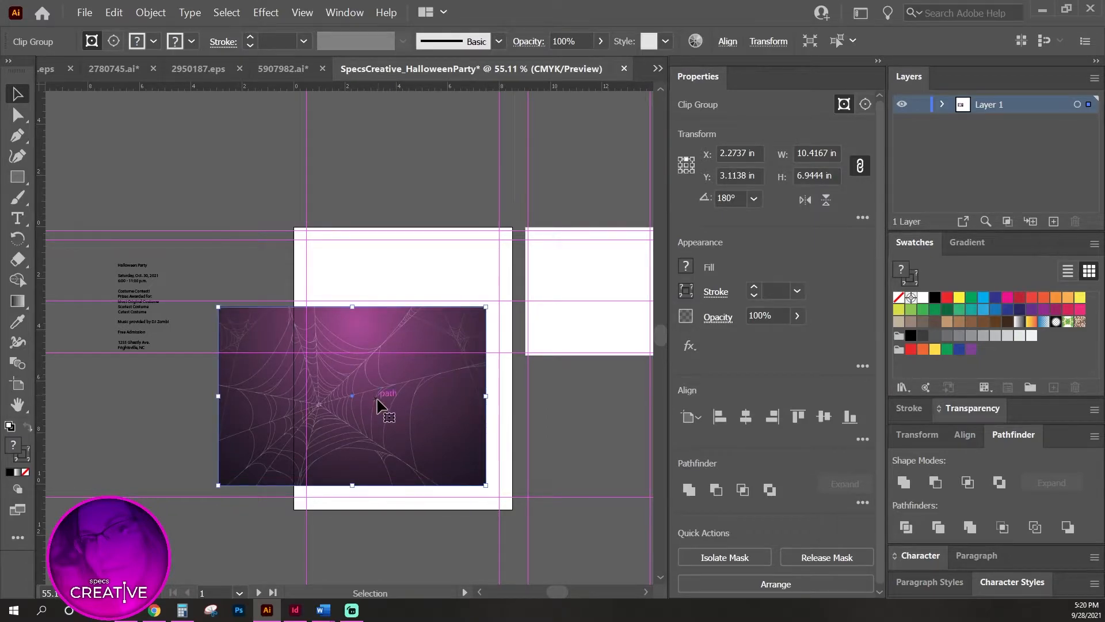
left_click(164, 15)
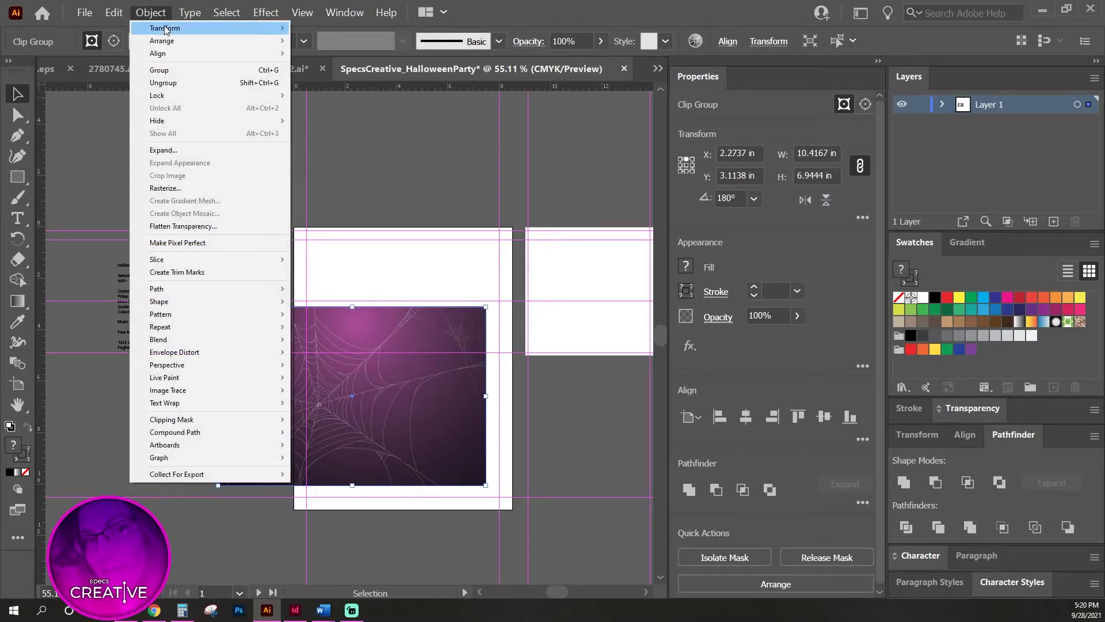
mouse_move(165, 29)
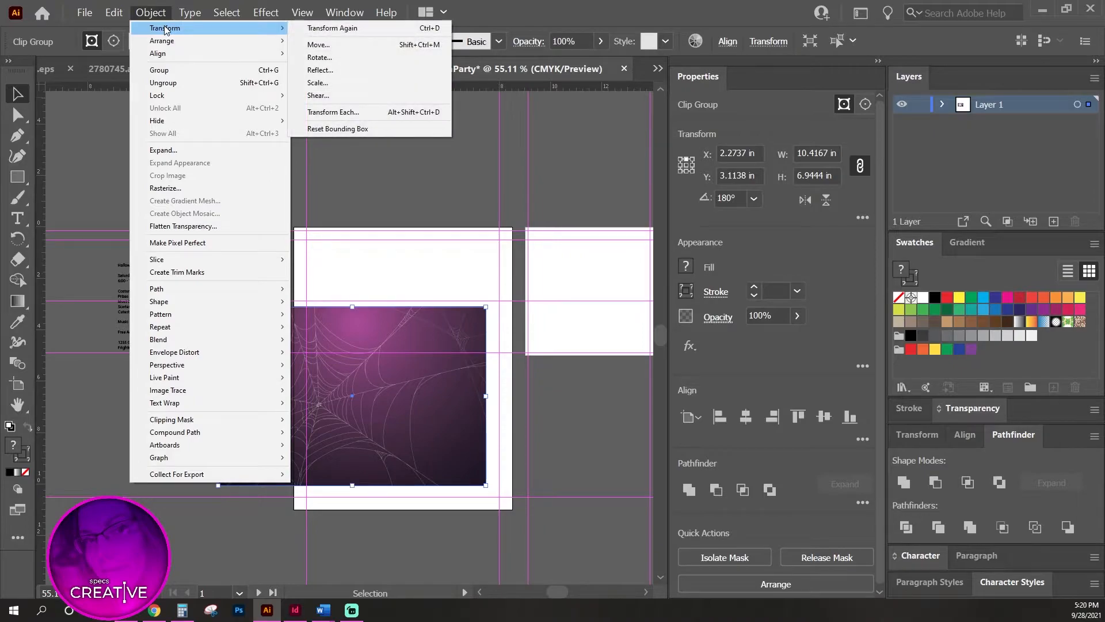
left_click(350, 60)
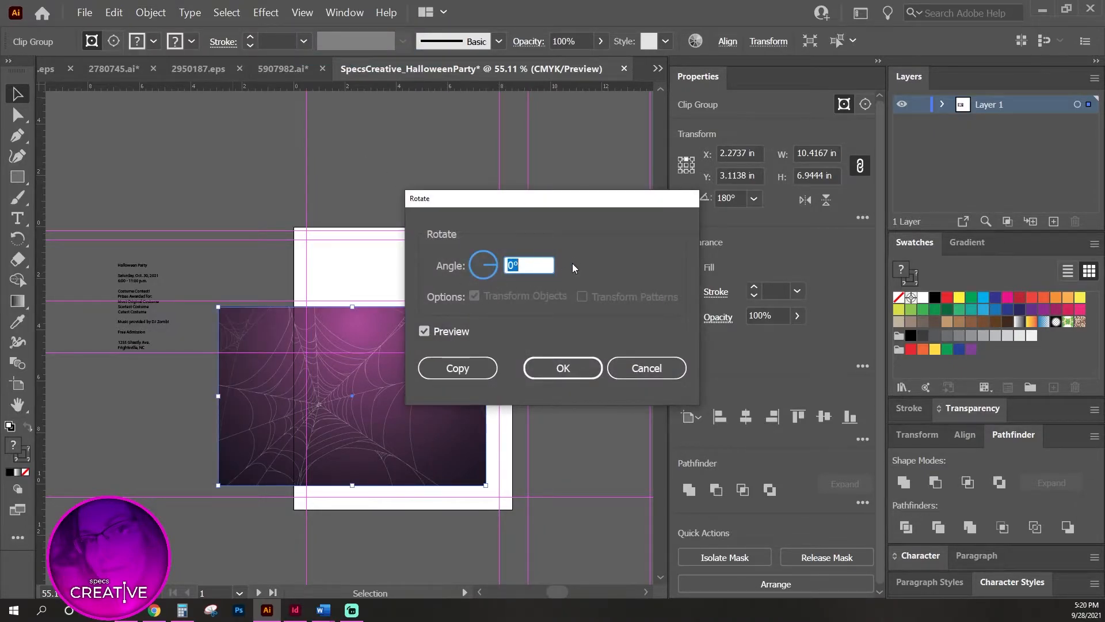
type("-90")
key("Tab")
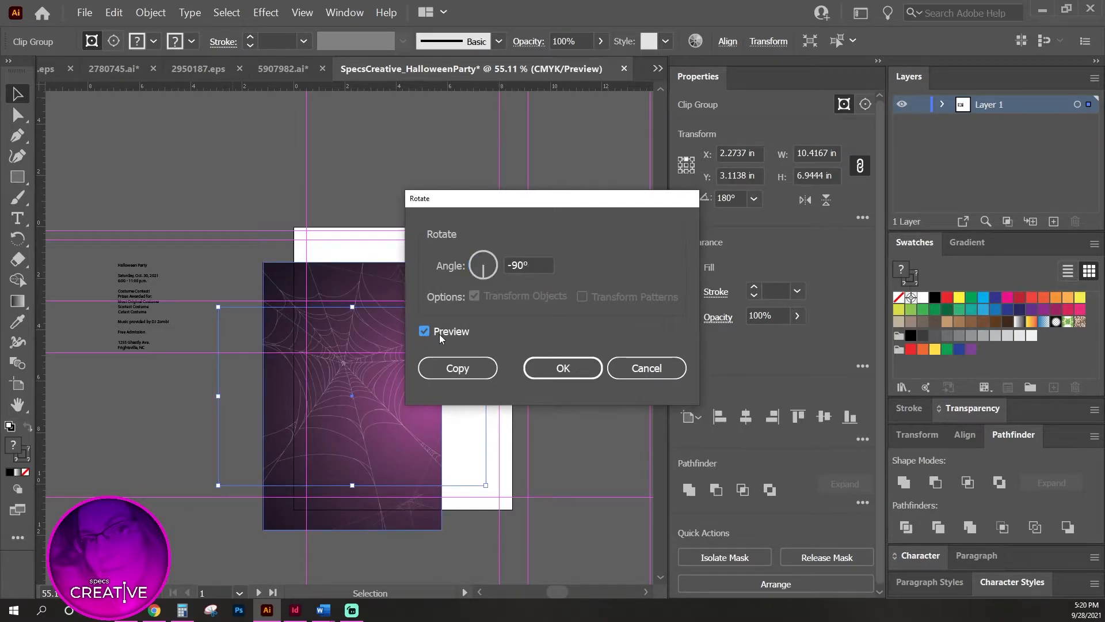
left_click_drag(526, 205, 711, 202)
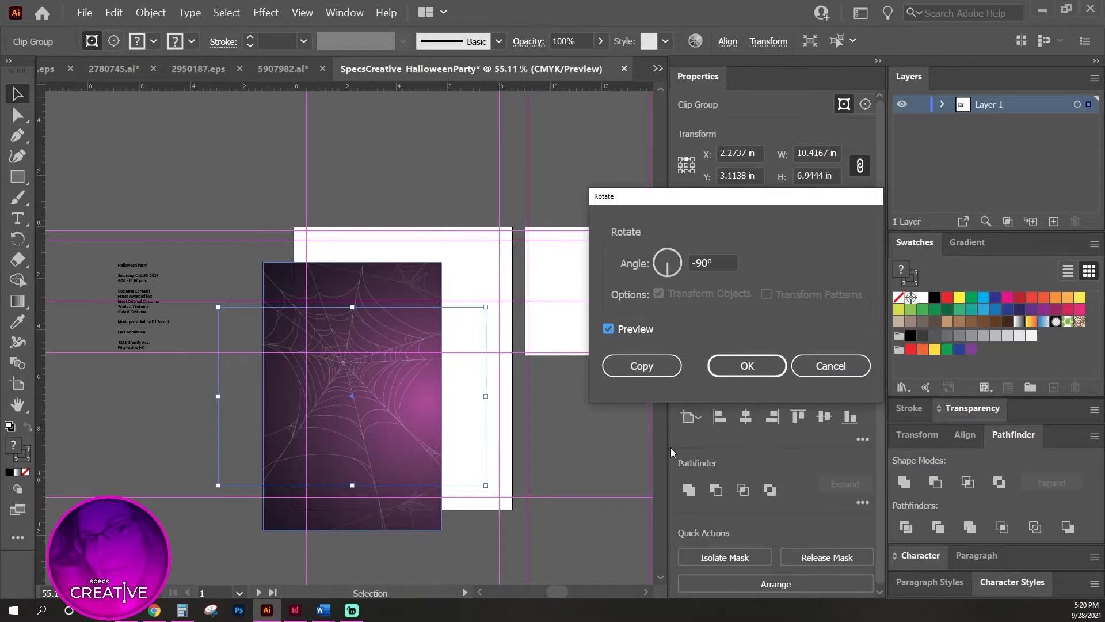
left_click(765, 367)
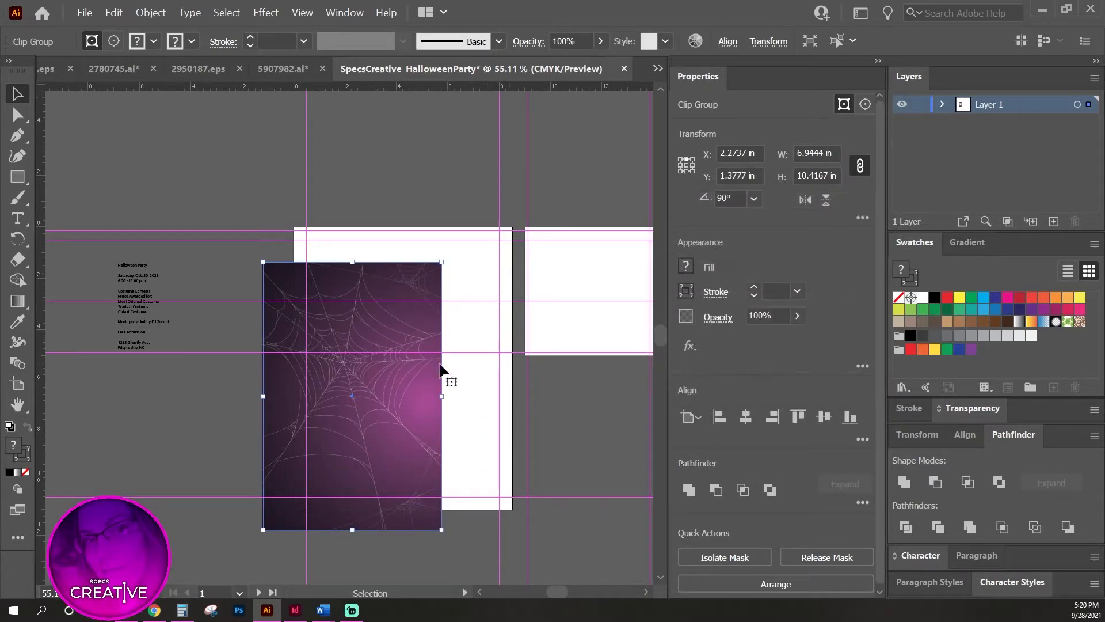
left_click_drag(325, 286, 360, 261)
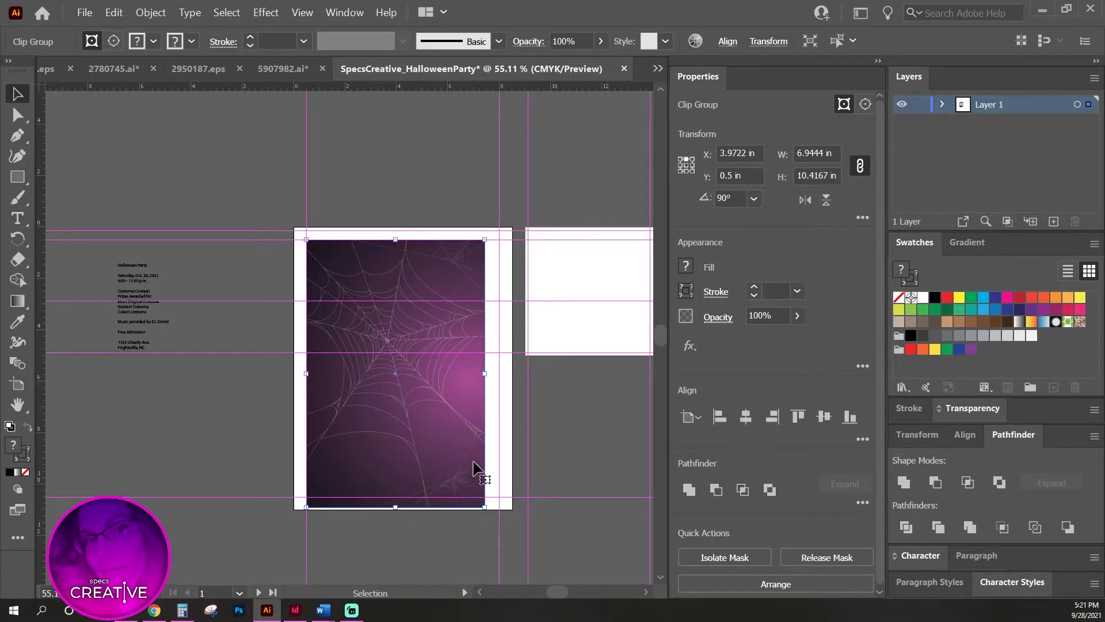
left_click(149, 13)
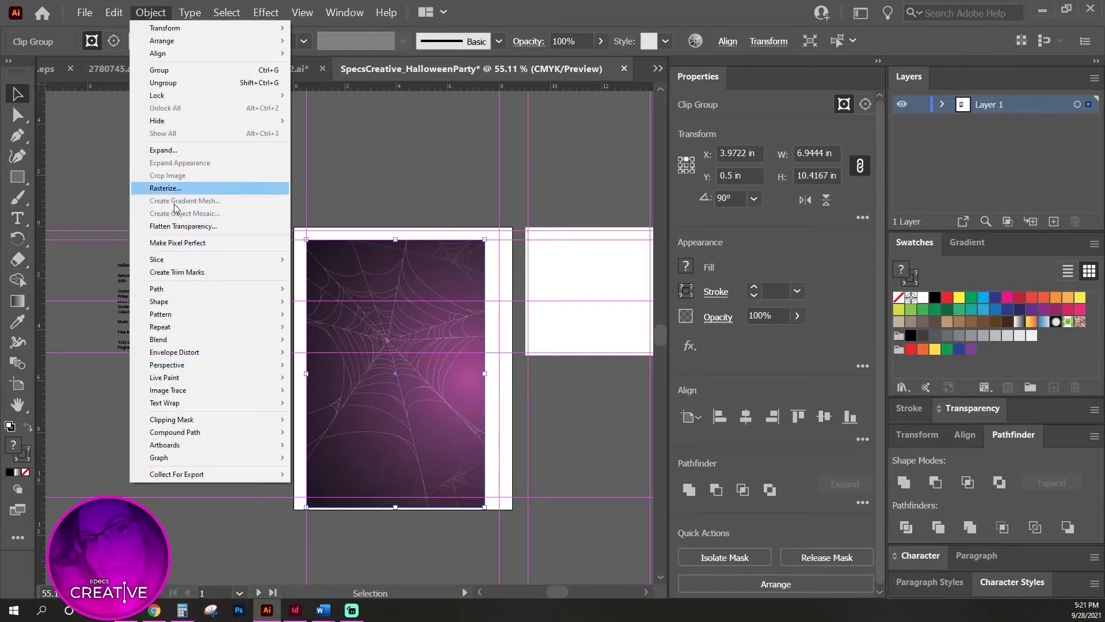
mouse_move(231, 422)
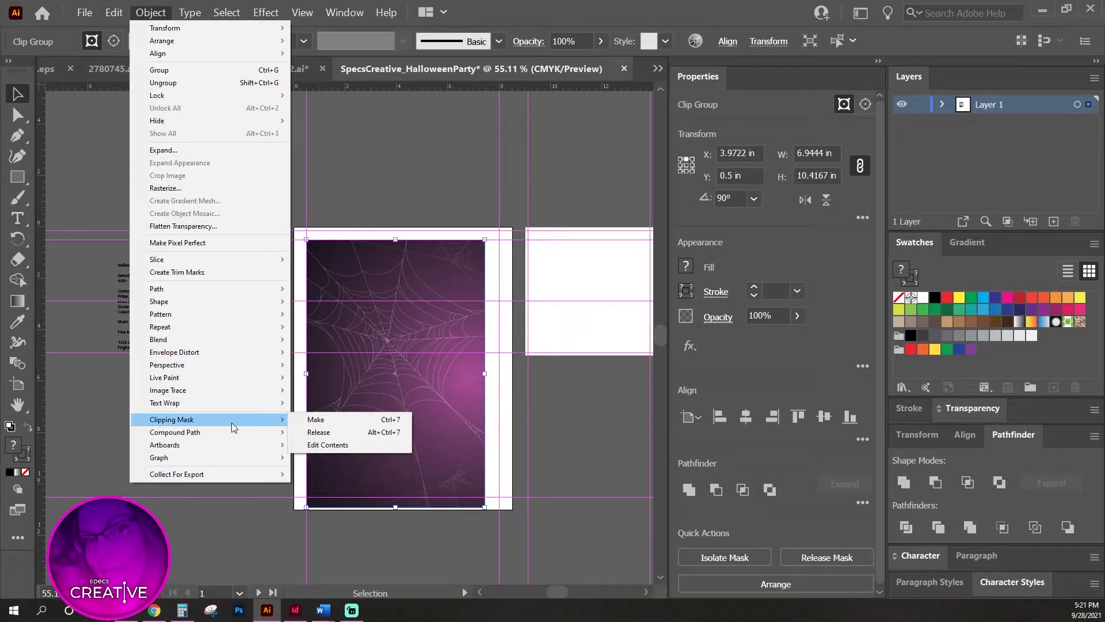
left_click(345, 431)
left_click(455, 147)
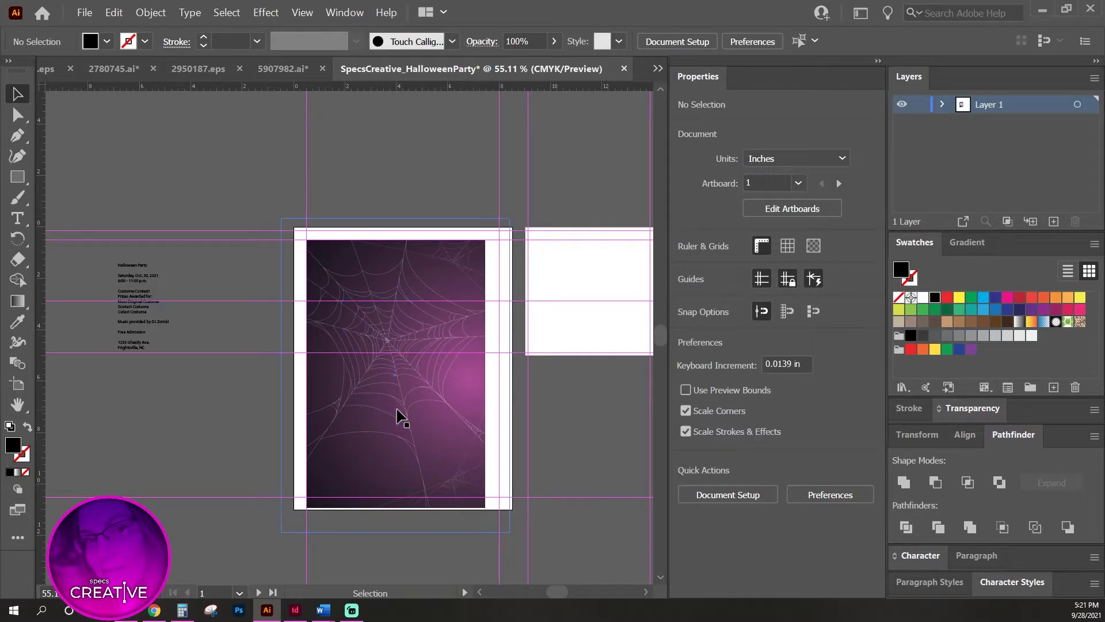
Isolate the spiderweb clip group and resize its clipping path toward the lower-right margin guides, about 7.47 × 9.98 in.
left_click(424, 427)
double_click(424, 427)
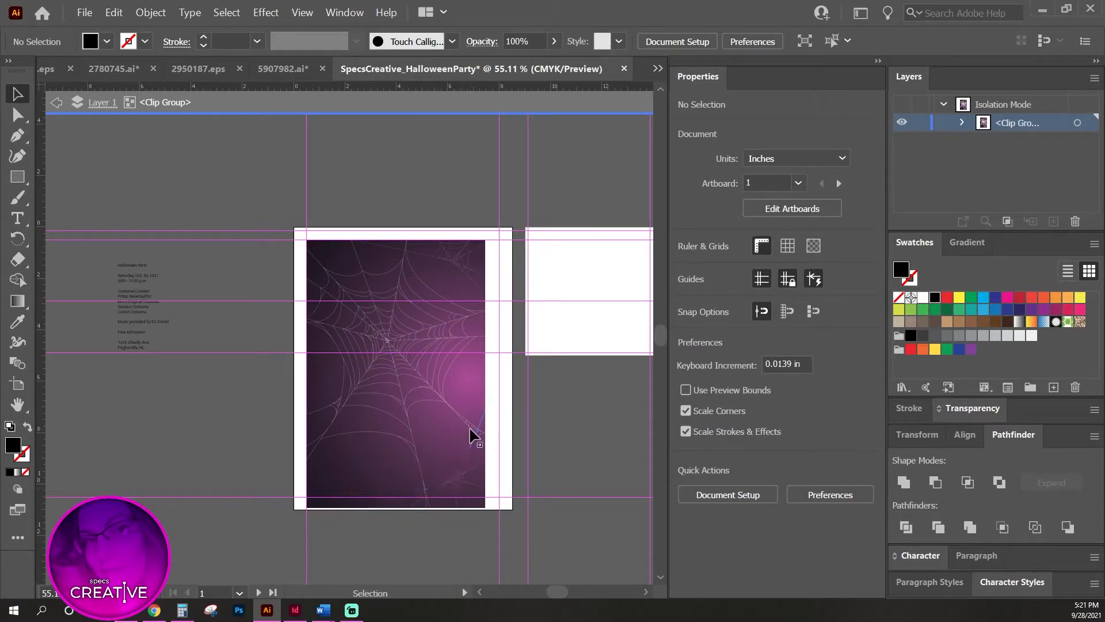
left_click(487, 517)
left_click_drag(486, 508, 499, 496)
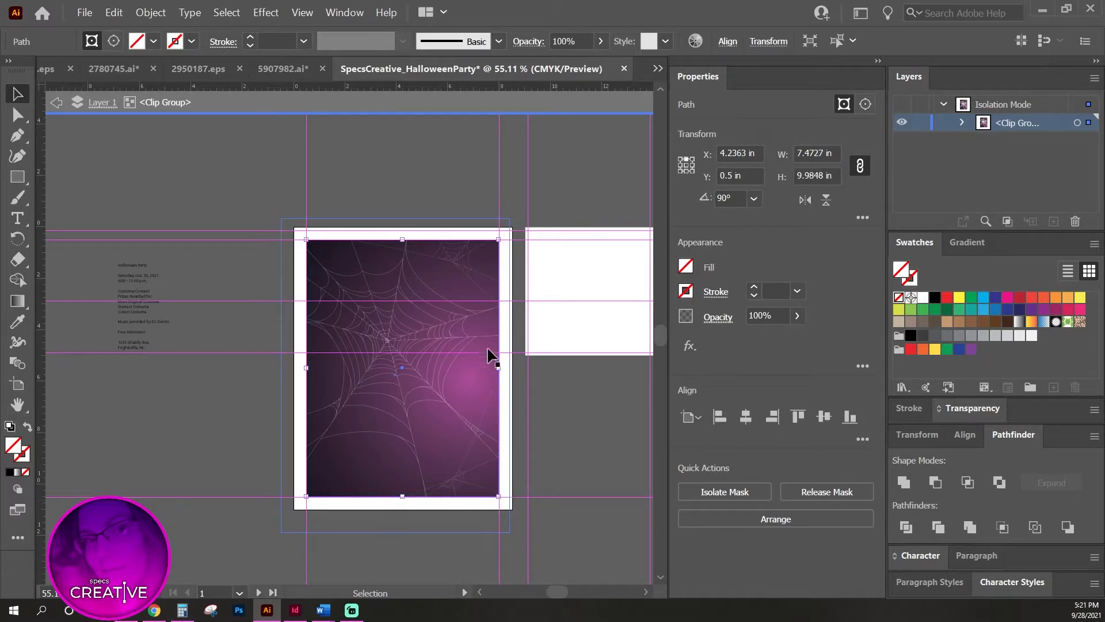
Align the clipping path's right edge exactly with the Flyer's right margin guide, making the path 7.5 in wide.
key("z")
left_click_drag(476, 348, 829, 590)
key("space")
left_click_drag(538, 435, 303, 447)
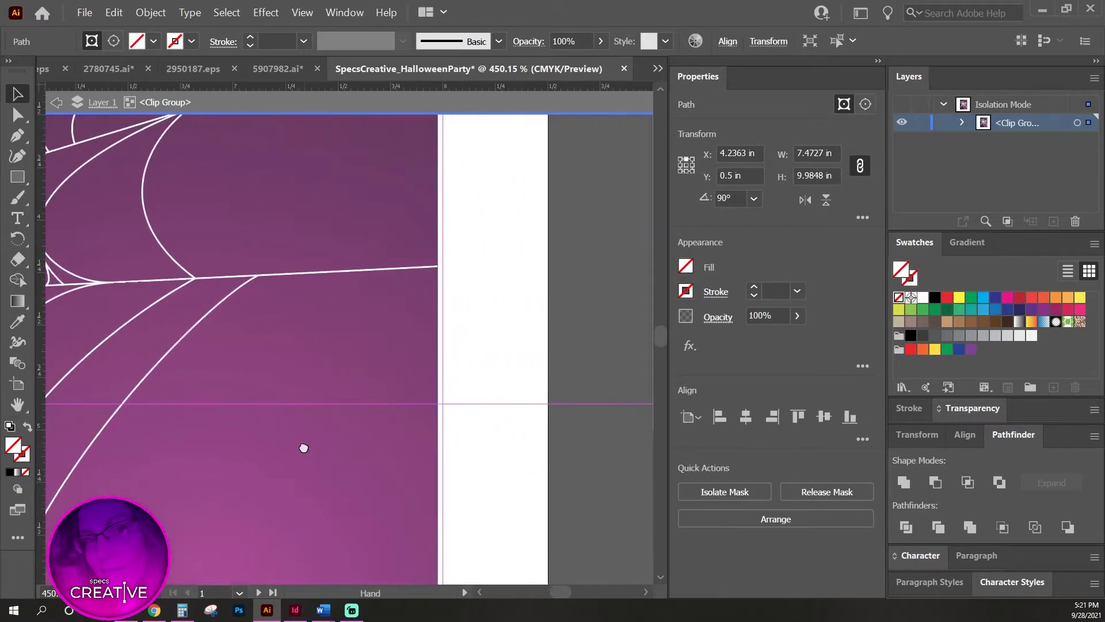
left_click_drag(442, 534, 443, 537)
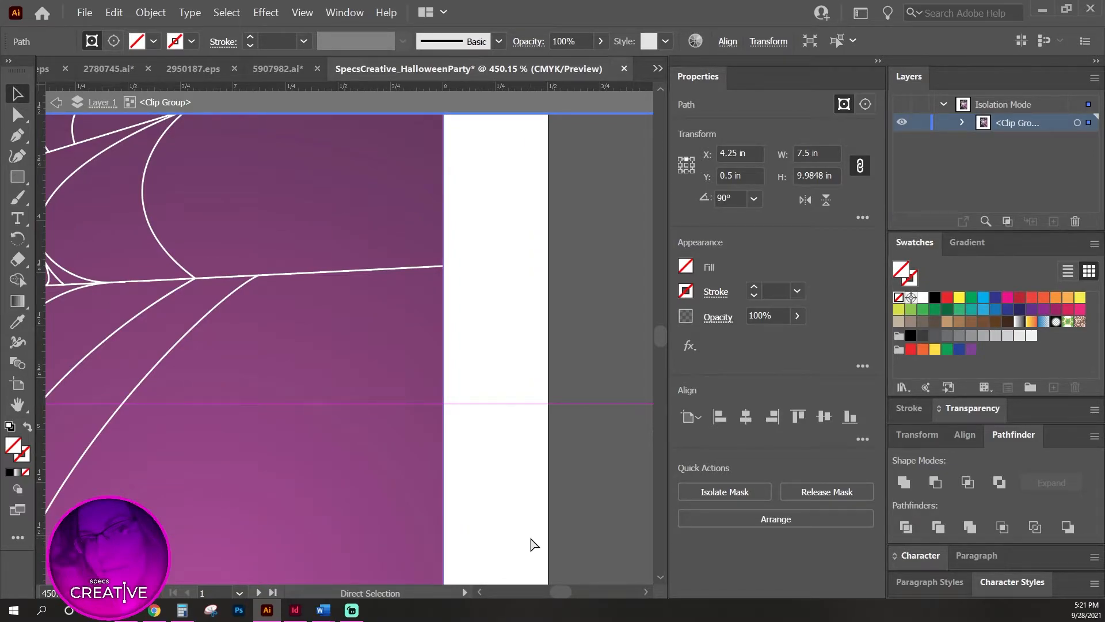
key("ctrl+0")
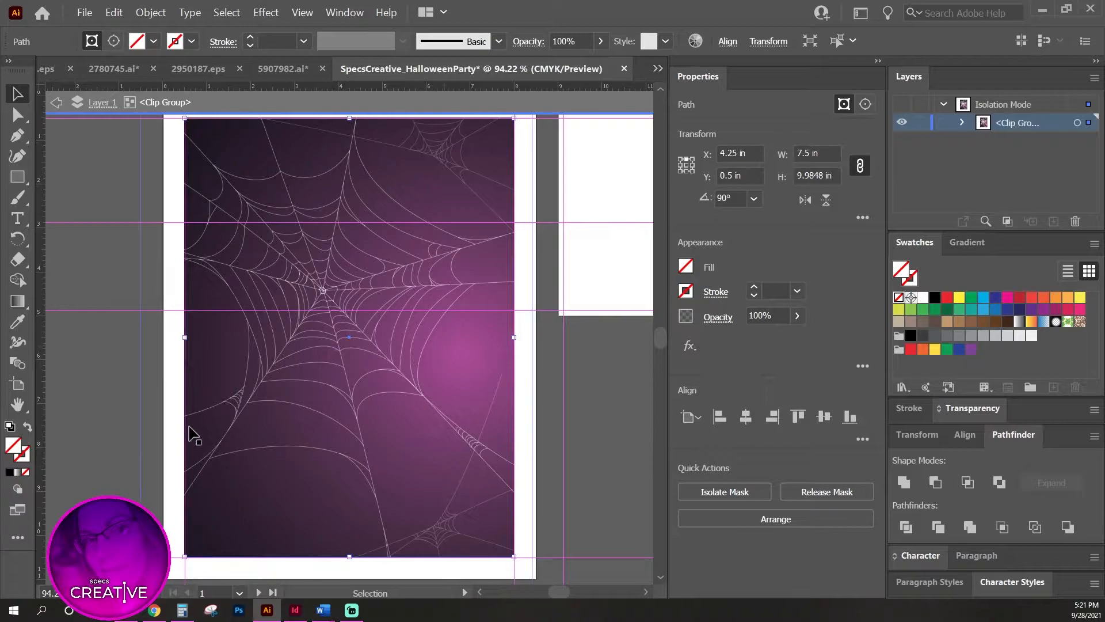
Align the clipping path's bottom edge with the Flyer's lower margin guide, making it about 10 in high, and deselect it.
left_click_drag(324, 534, 433, 399)
left_click_drag(323, 410, 521, 507)
left_click_drag(476, 424, 265, 439)
left_click_drag(545, 434, 313, 444)
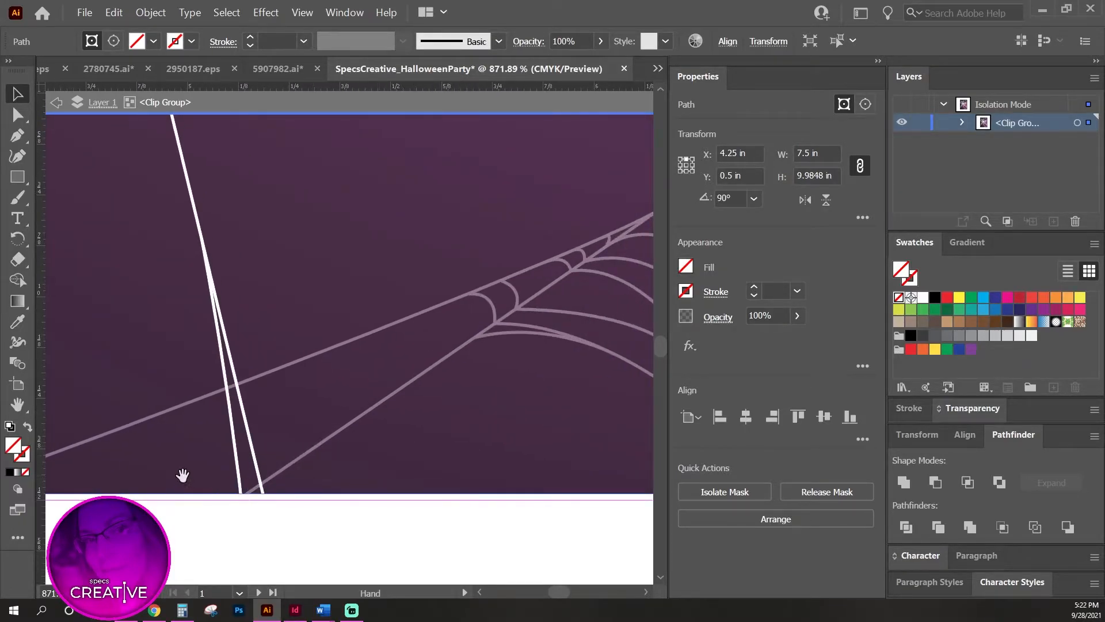
left_click_drag(183, 475, 488, 415)
left_click_drag(194, 438, 197, 444)
key("ctrl+0")
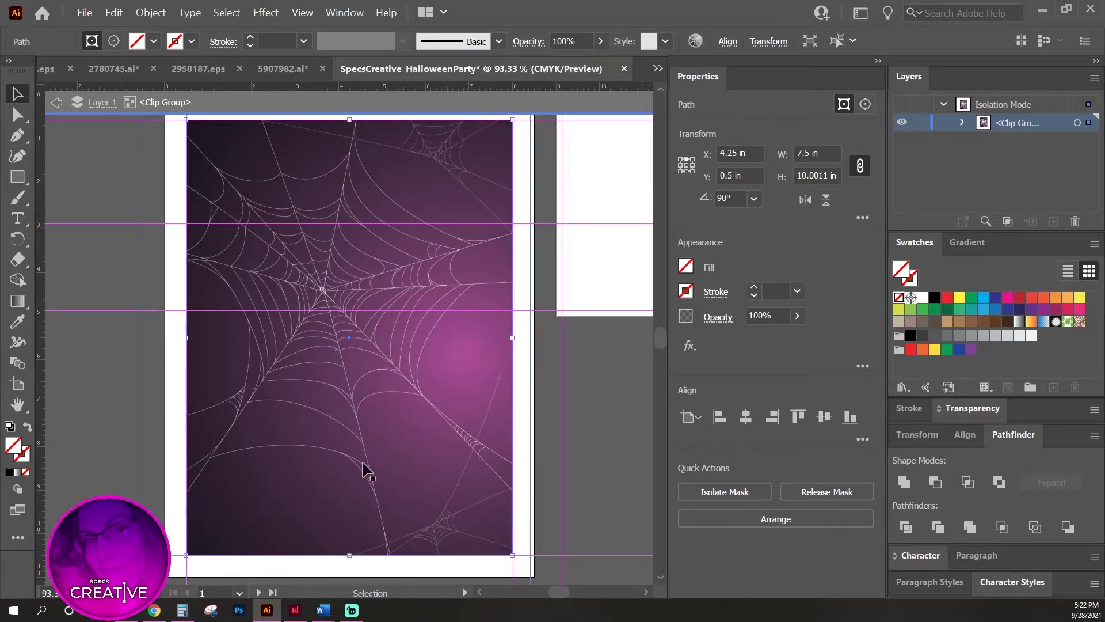
key("v")
scroll(391, 460, "up", 2)
left_click(569, 149)
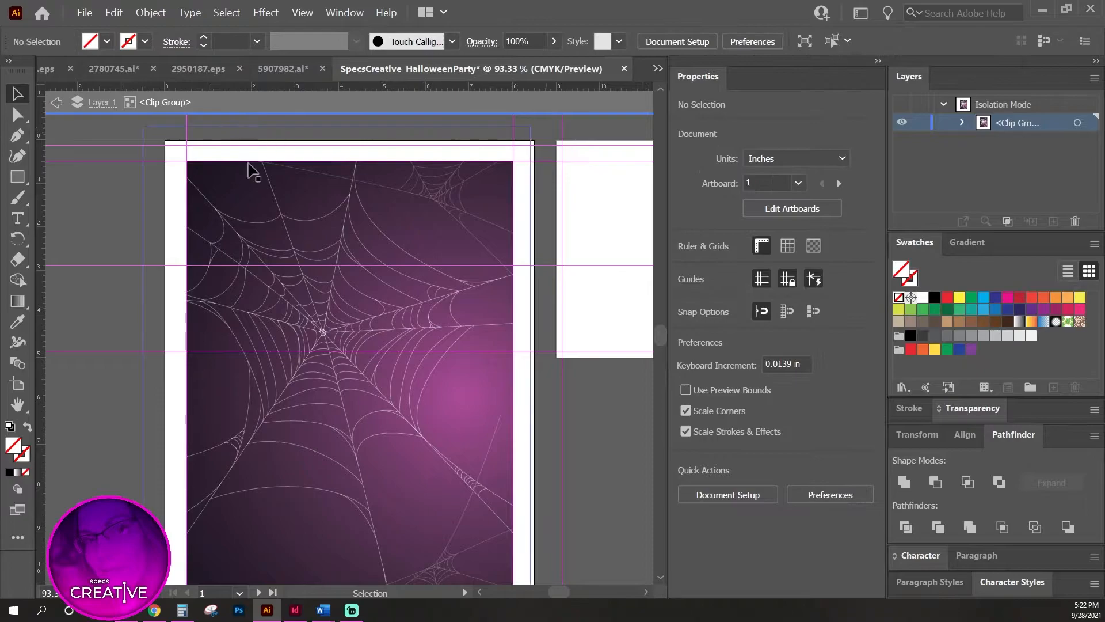
Select the web line group inside the clip group to check how far it extends, and leave isolation mode.
left_click(290, 242)
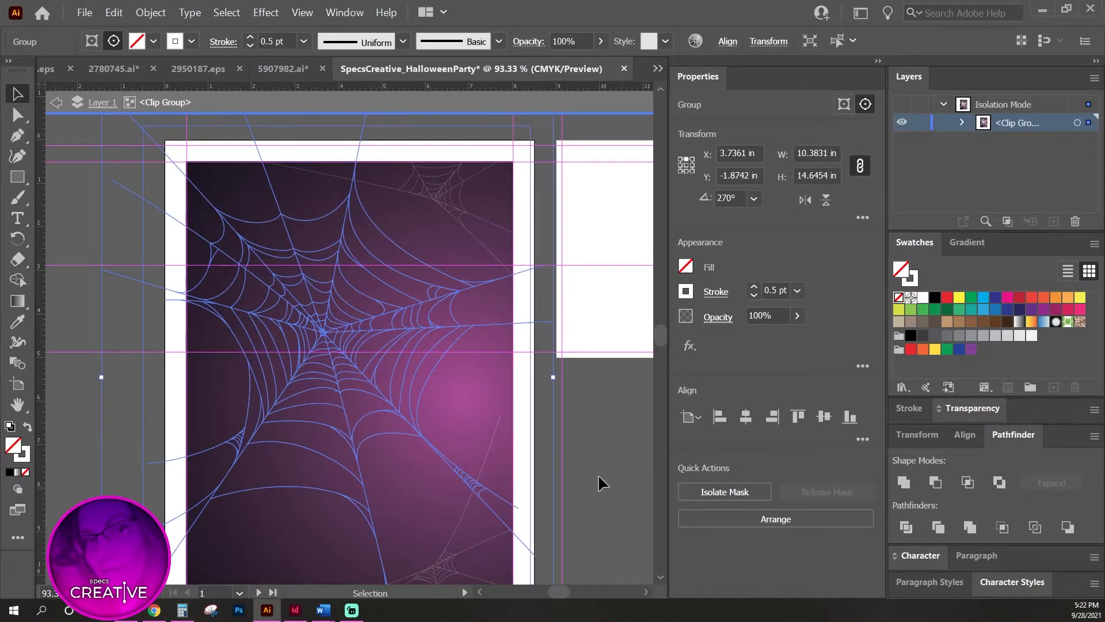
scroll(596, 471, "down", 1)
scroll(592, 460, "down", 1)
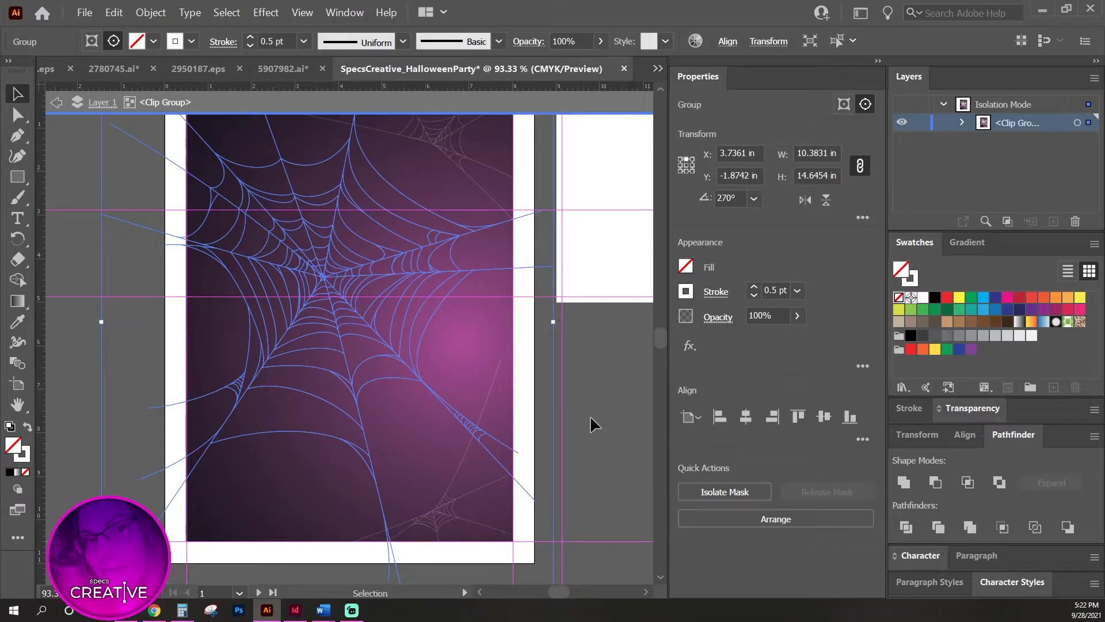
left_click(573, 443)
key("ctrl+minus")
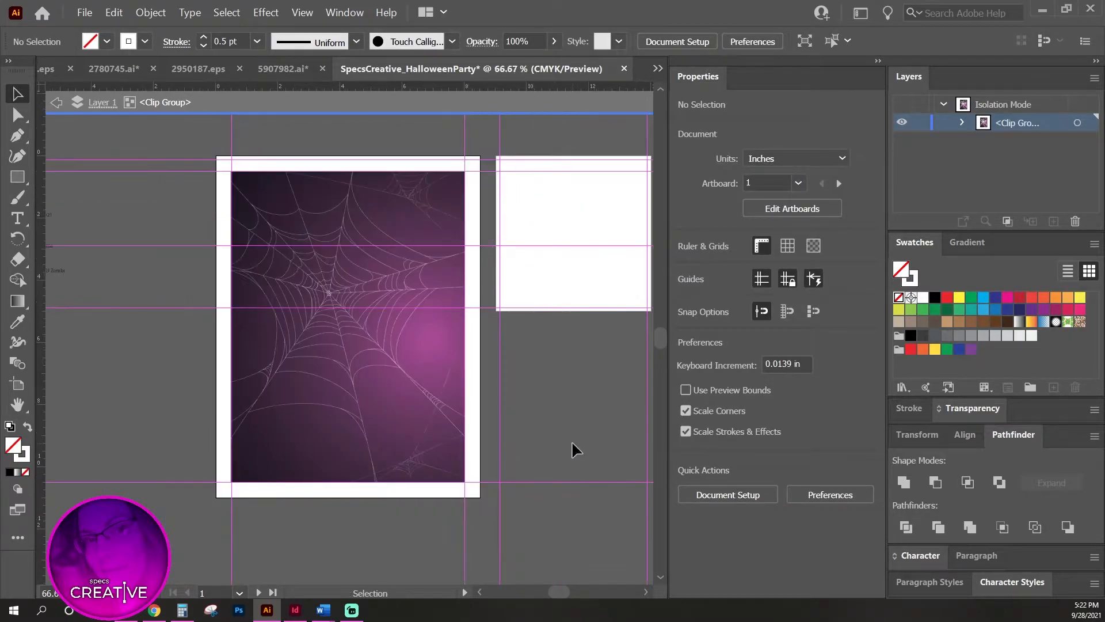
double_click(553, 395)
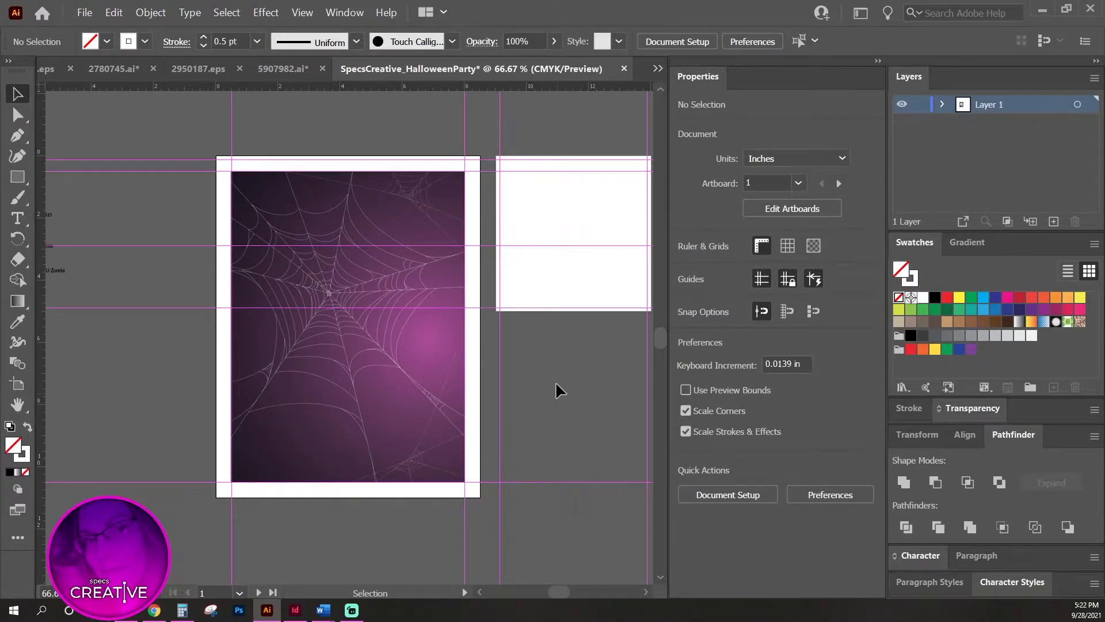
left_click_drag(308, 370, 407, 347)
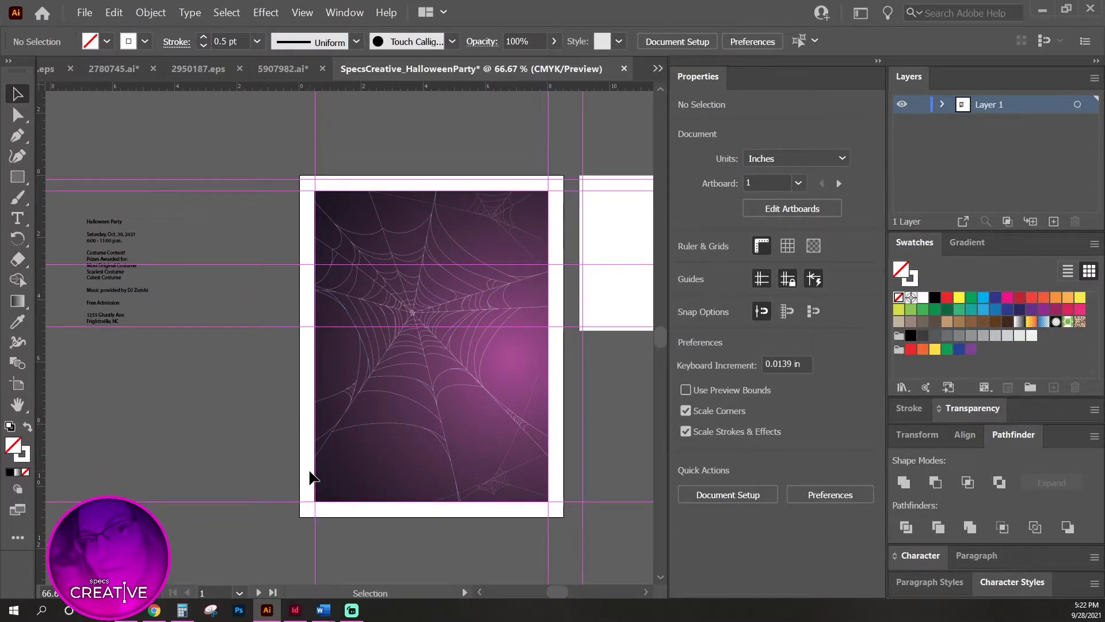
Isolate the clip group again and set the pink gradient stop of its background rectangle to 100% magenta.
double_click(516, 364)
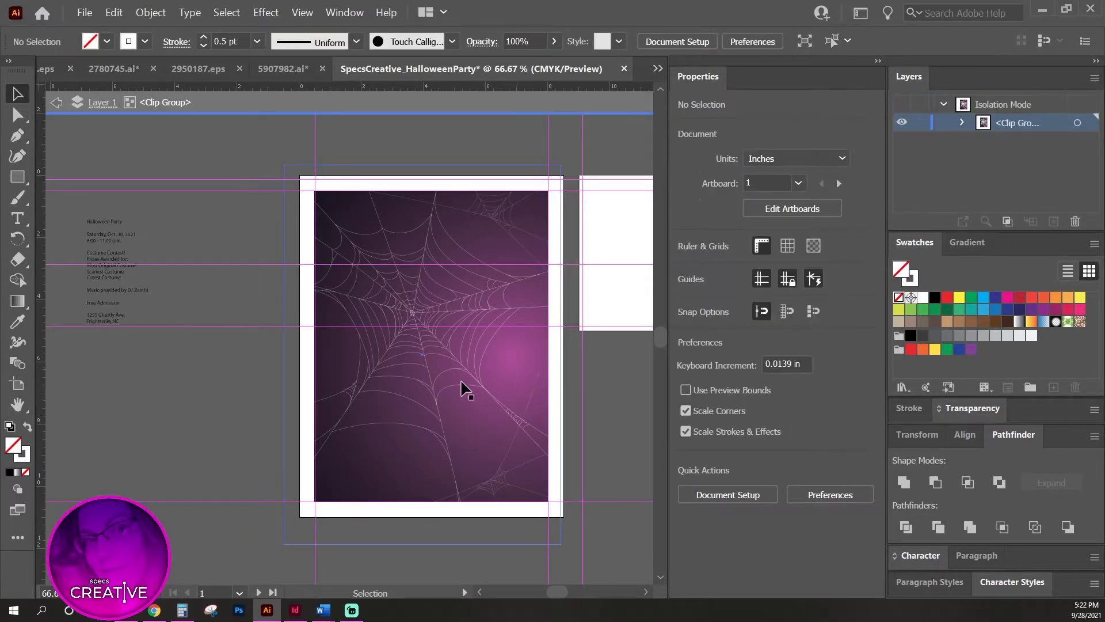
left_click(504, 371)
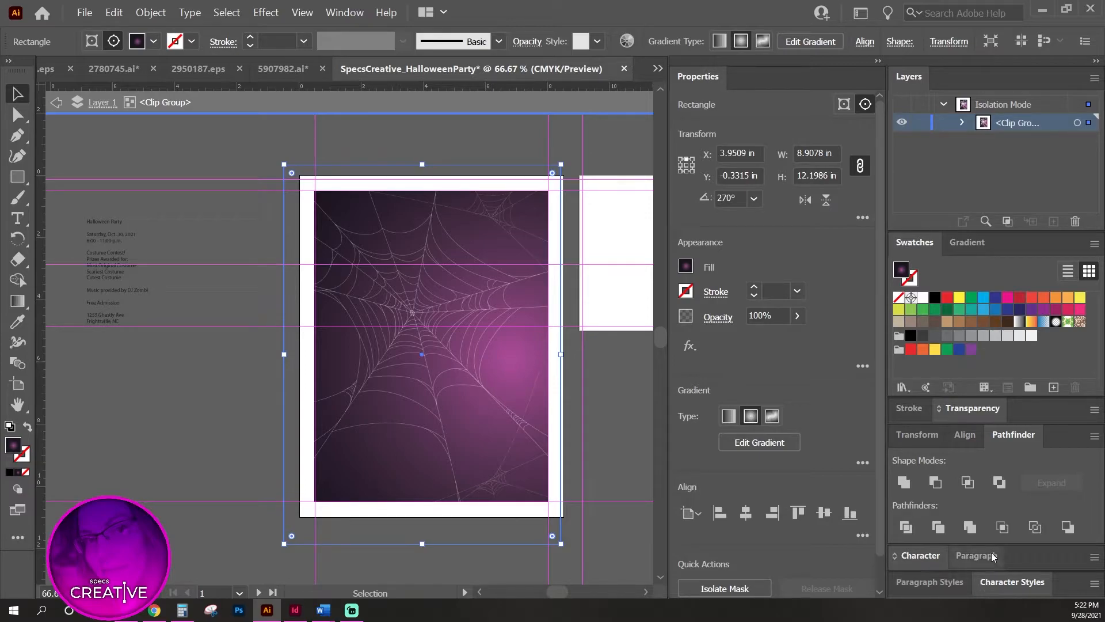
left_click(786, 438)
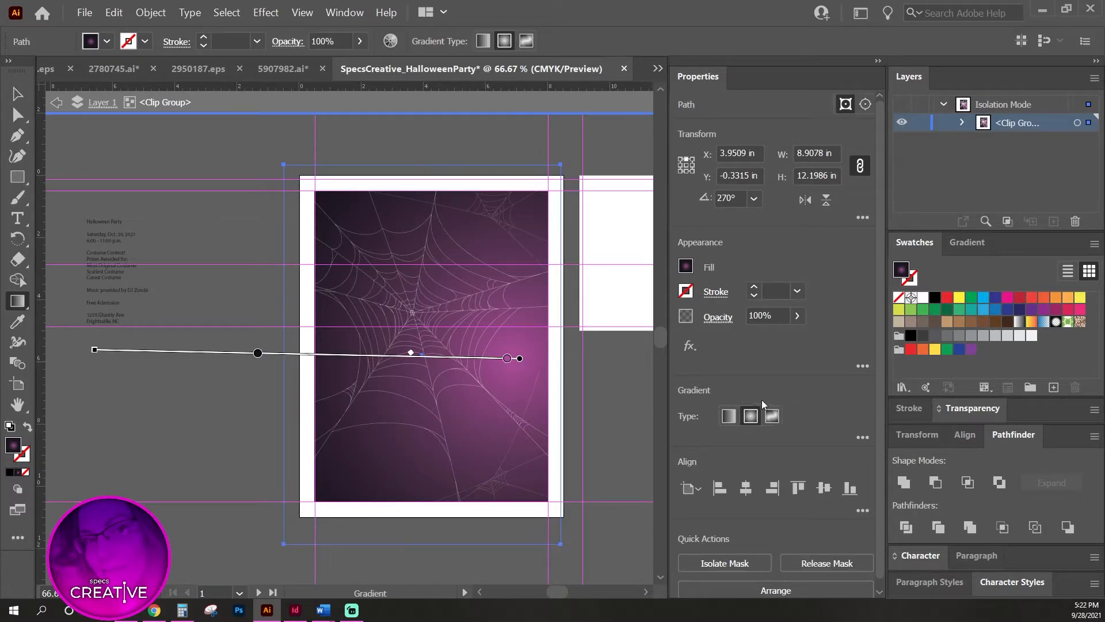
double_click(506, 359)
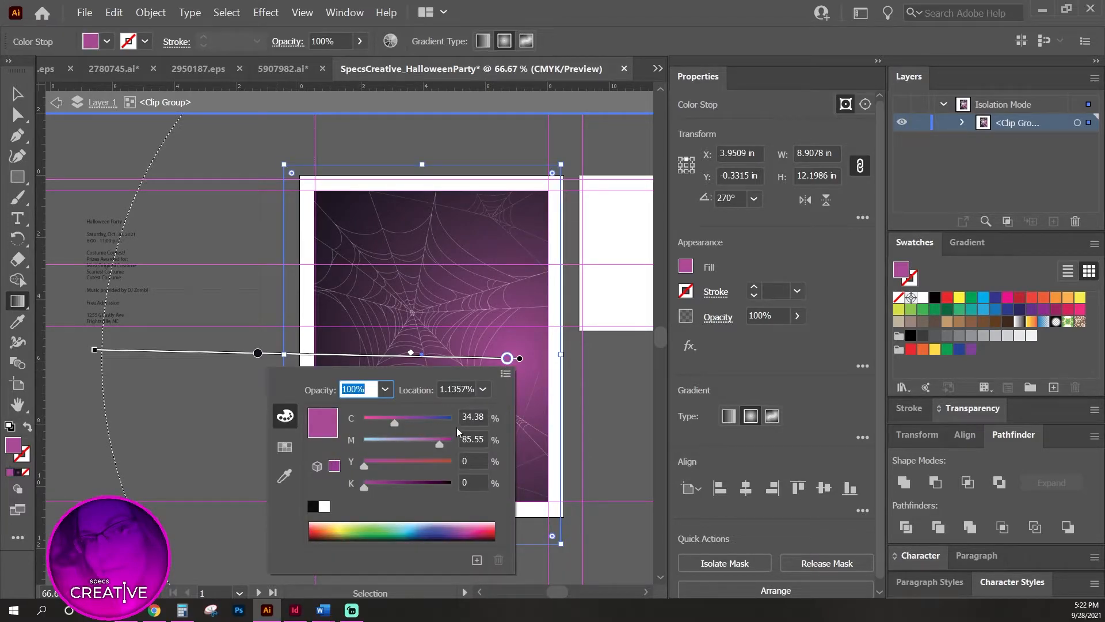
left_click_drag(441, 446, 468, 447)
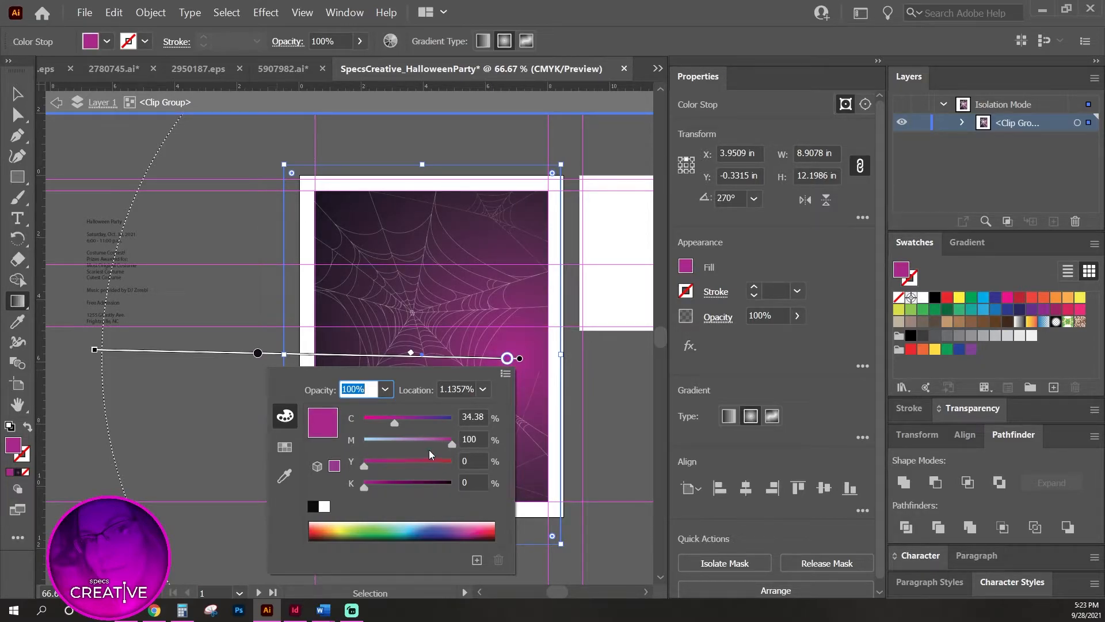
left_click(394, 423)
Set the background gradient's dark stop to 88% magenta, and exit isolation mode with nothing selected.
left_click(258, 354)
left_click(258, 354)
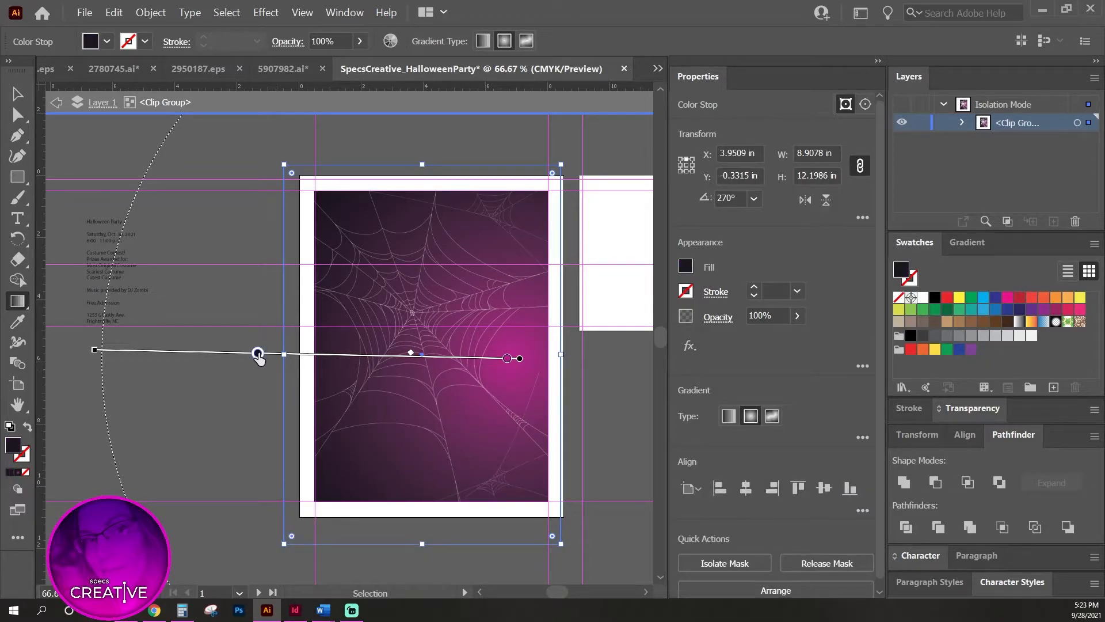
double_click(257, 353)
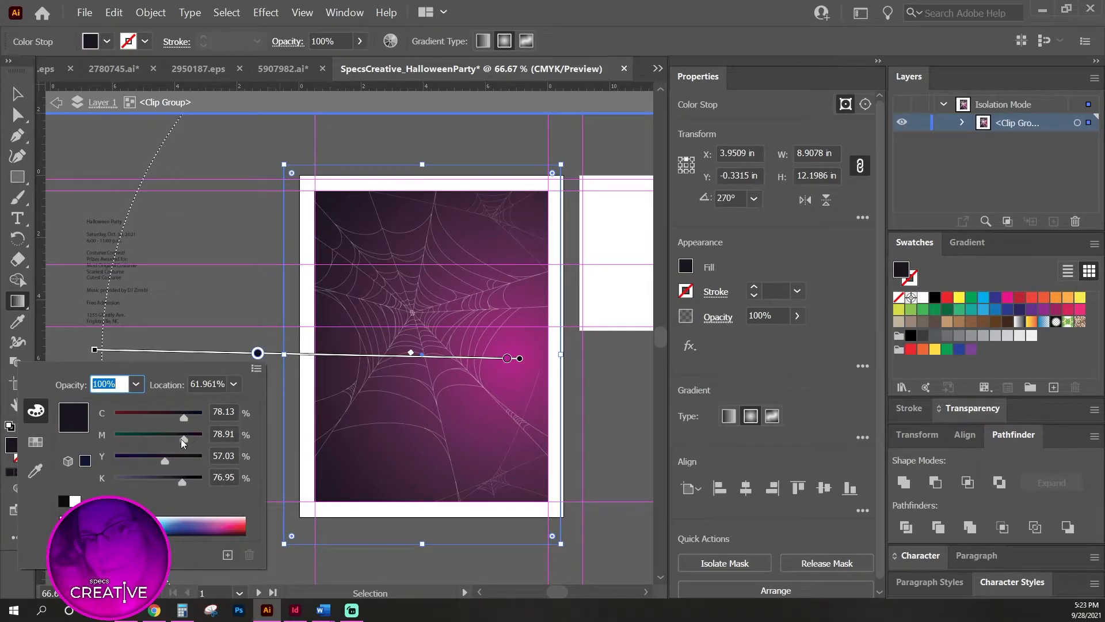
left_click_drag(183, 440, 239, 443)
key("g")
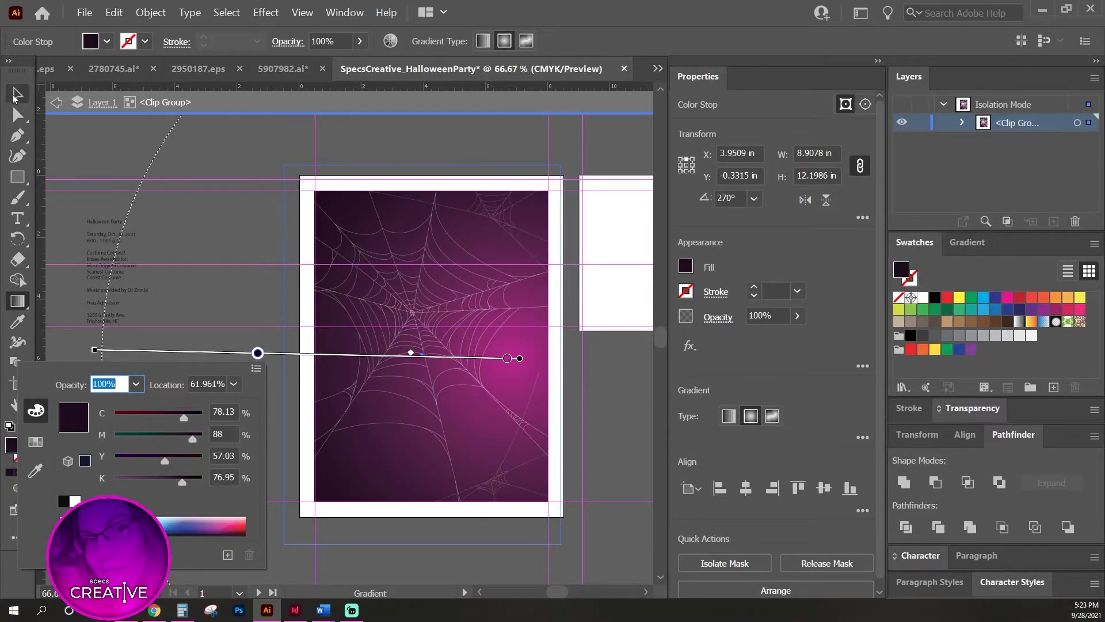
key("Escape")
key("v")
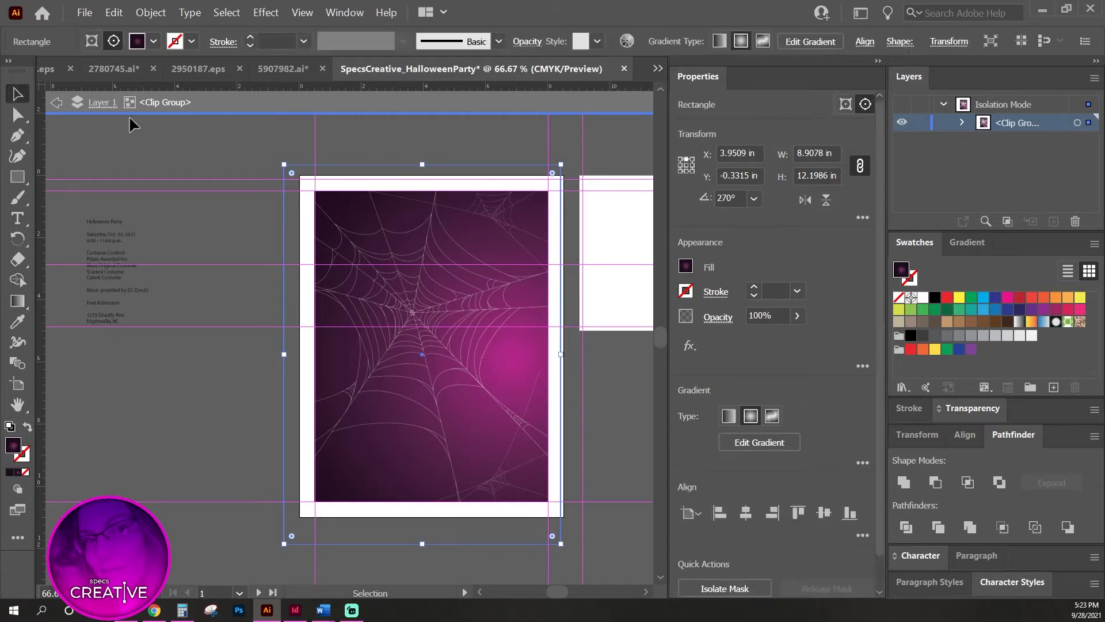
double_click(411, 138)
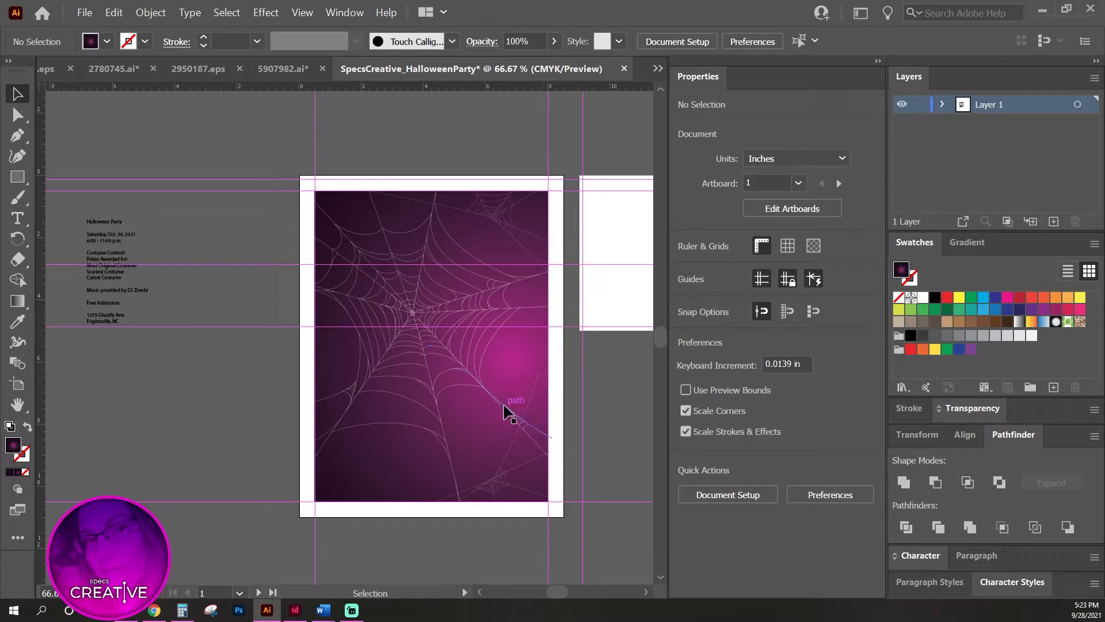
left_click(516, 378)
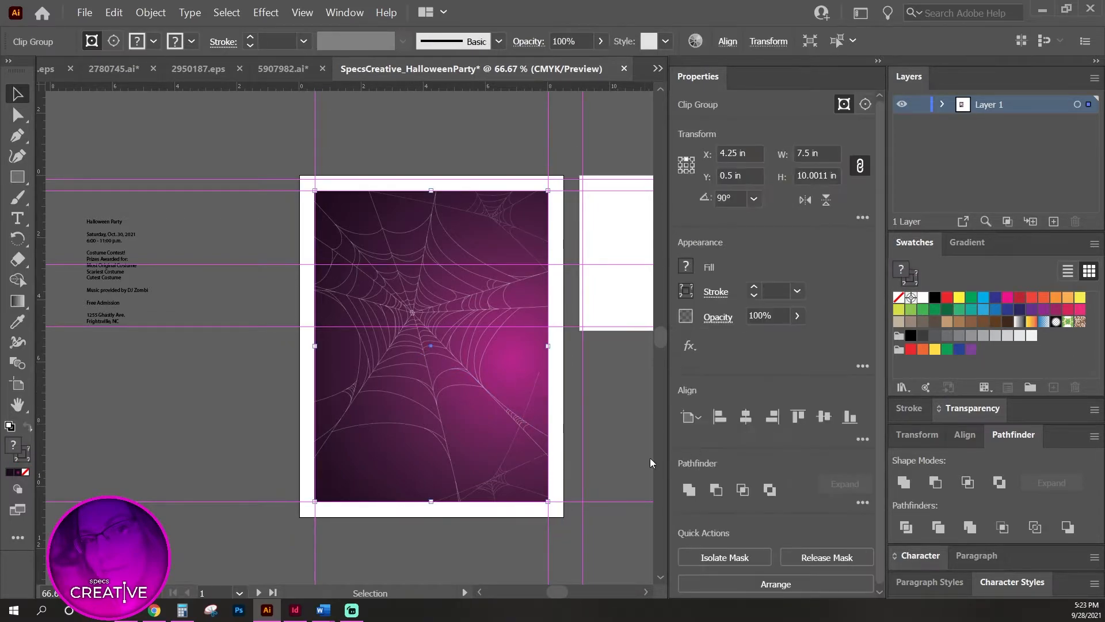
left_click(581, 415)
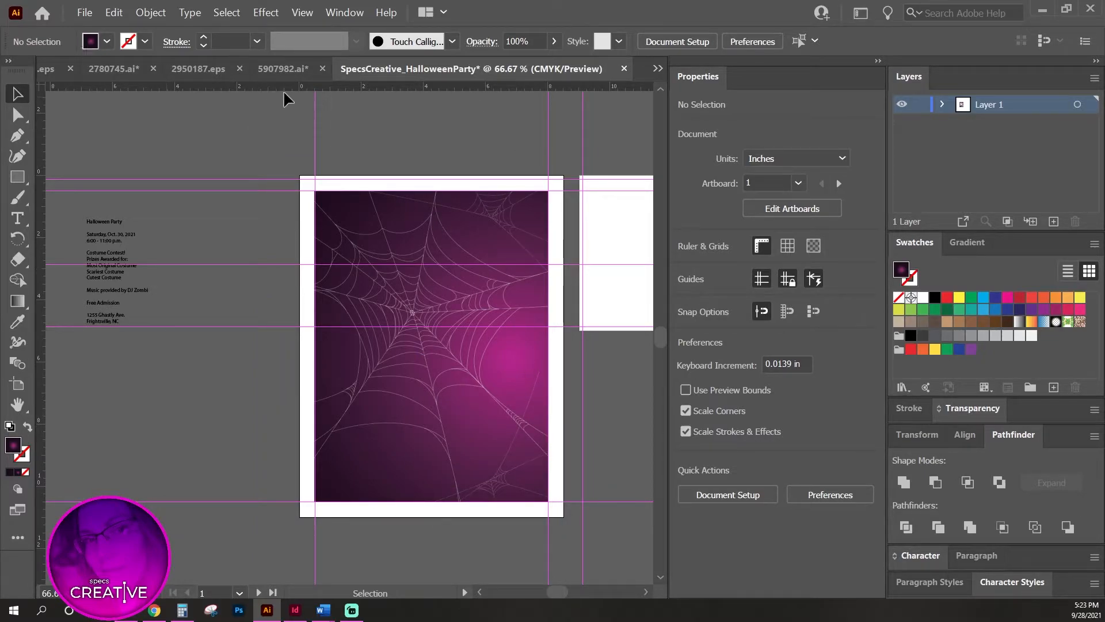
Switch to 5907982.ai and isolate the nested artwork group that contains the pumpkins.
left_click(281, 69)
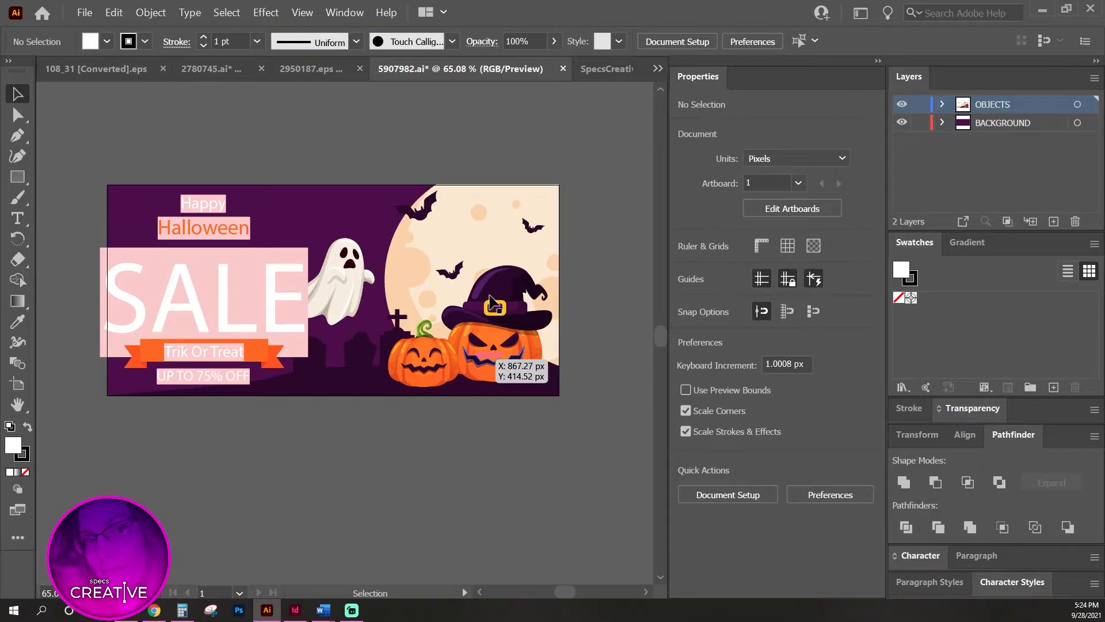
left_click(479, 344)
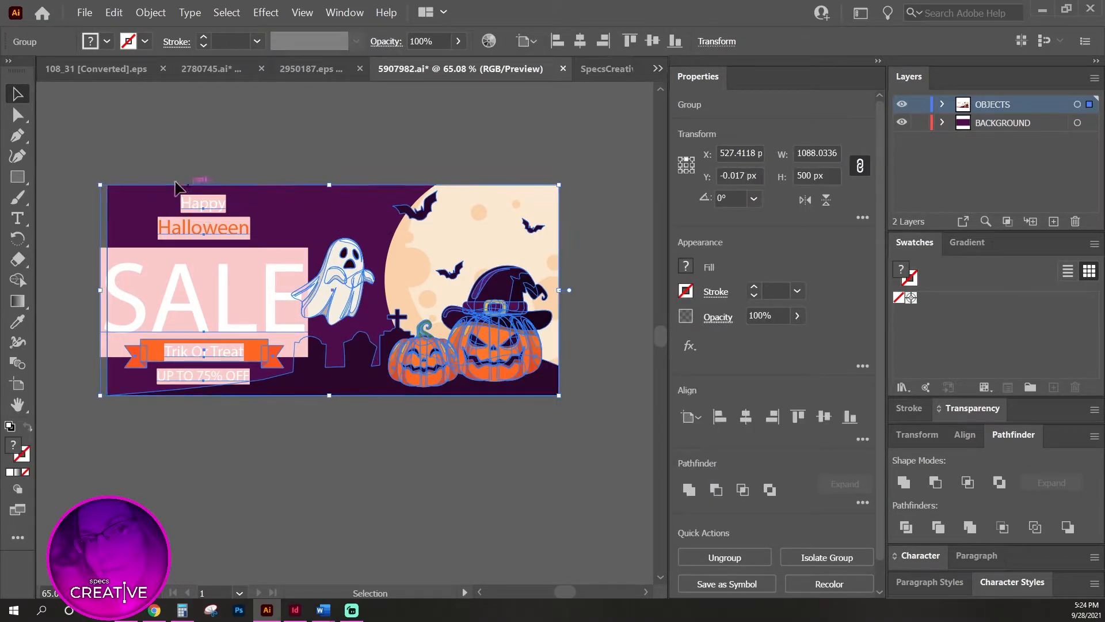
double_click(497, 340)
left_click(492, 348)
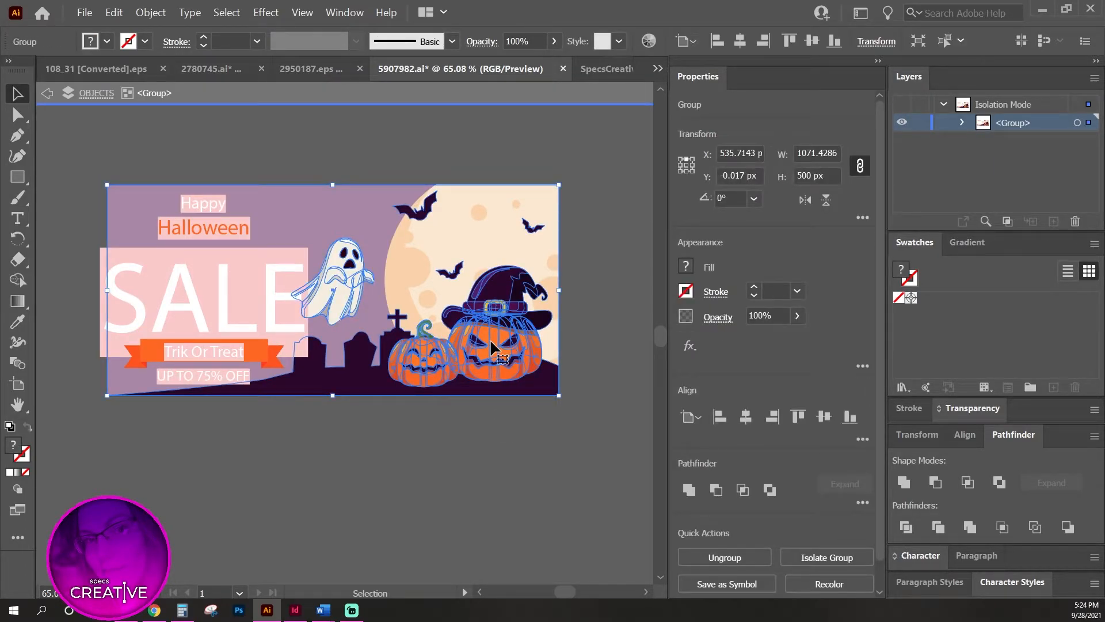
mouse_move(489, 338)
left_mouse_down()
mouse_move(536, 322)
mouse_move(498, 349)
left_mouse_up()
double_click(498, 345)
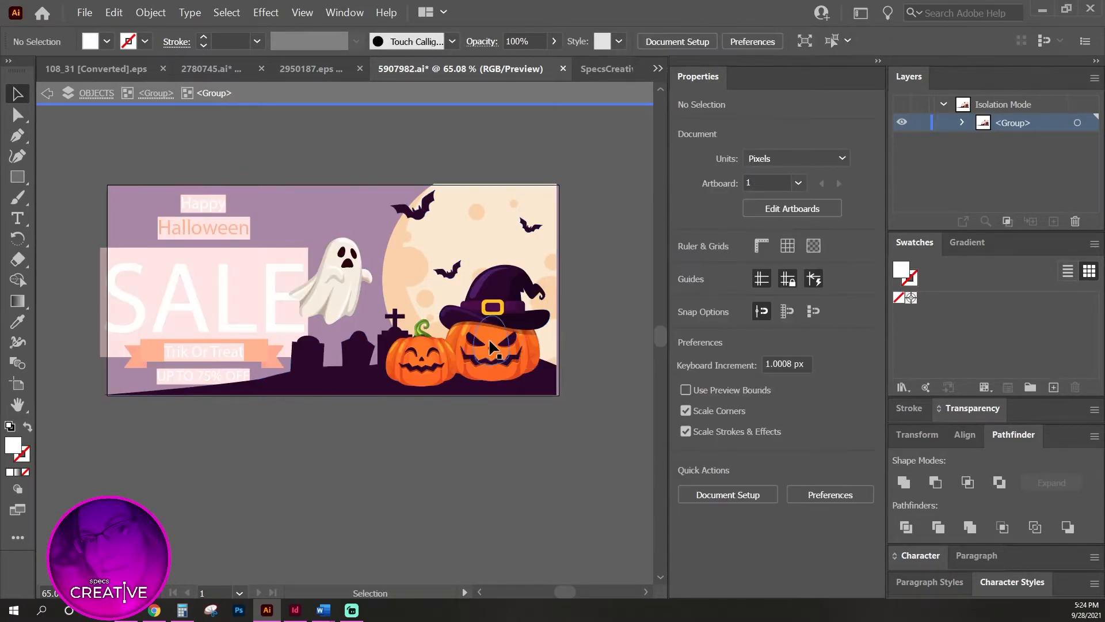
Copy the witch-hat pumpkin and the small pumpkin together and paste them over the spiderweb background in SpecsCreative_HalloweenParty.
left_click(489, 346)
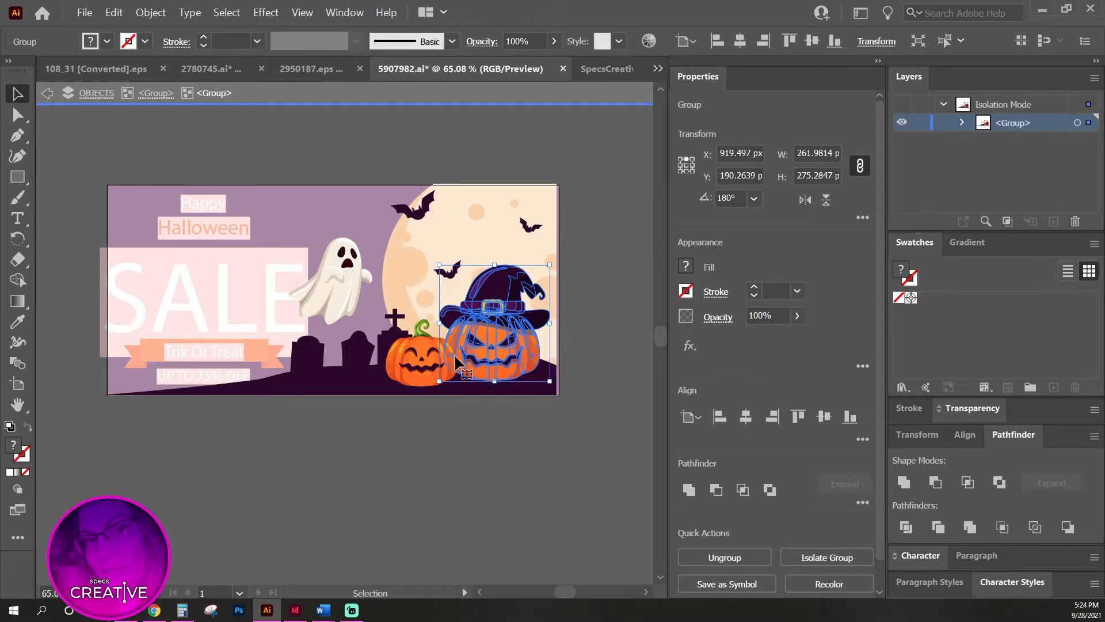
left_click(422, 363, "shift")
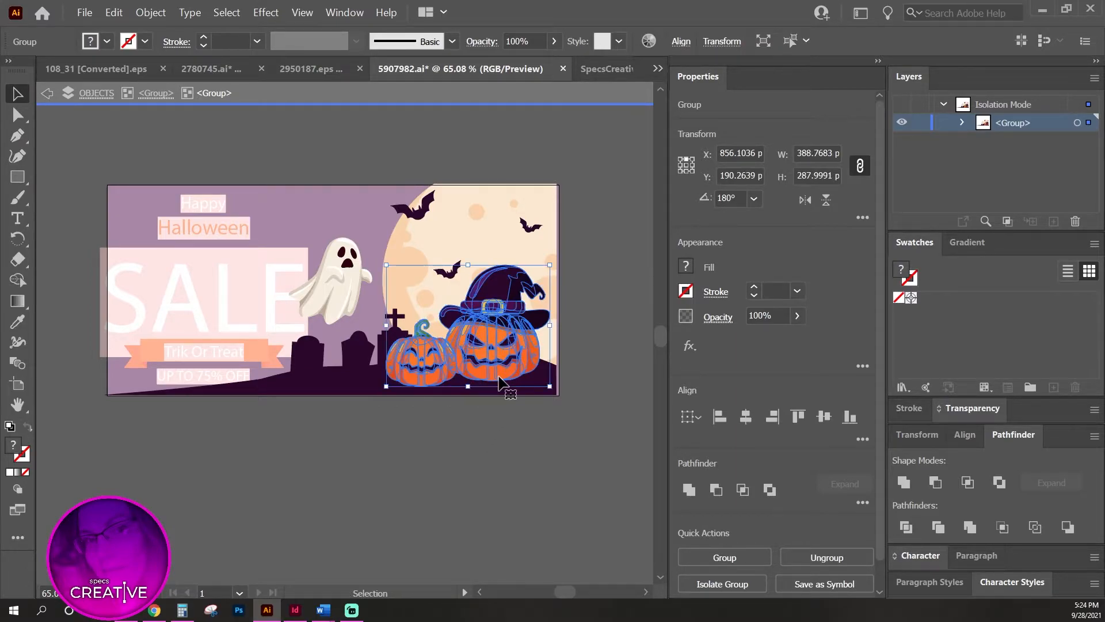
left_click(603, 71)
key("ctrl+v")
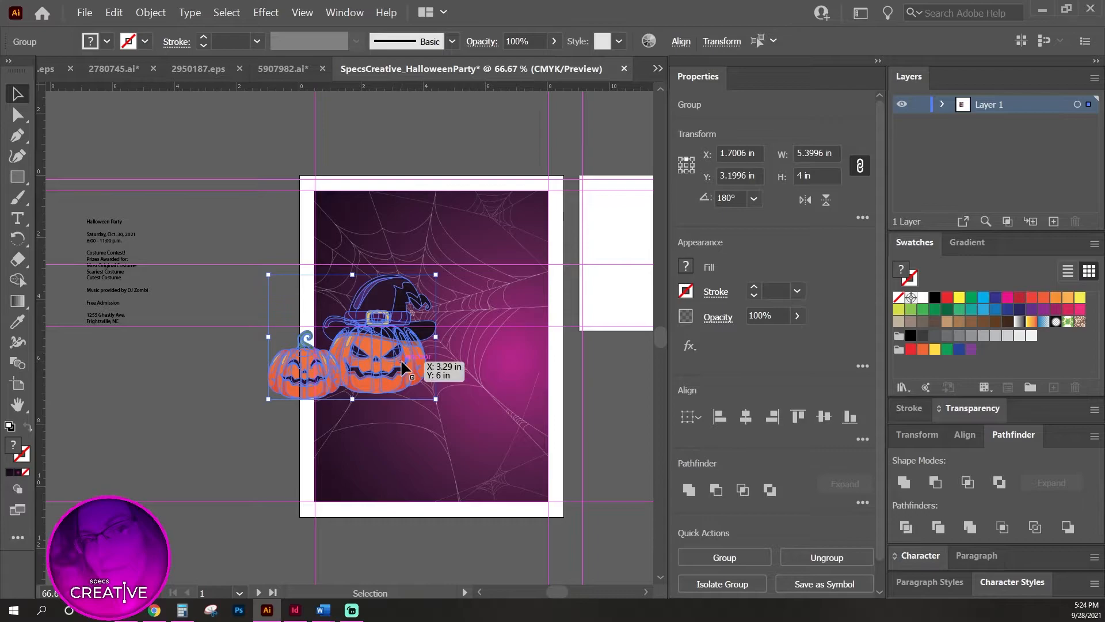
Move the pasted pumpkins off the flyer onto the pasteboard beside it, and isolate the artwork clip group in 2950187.eps.
left_click_drag(389, 363, 245, 472)
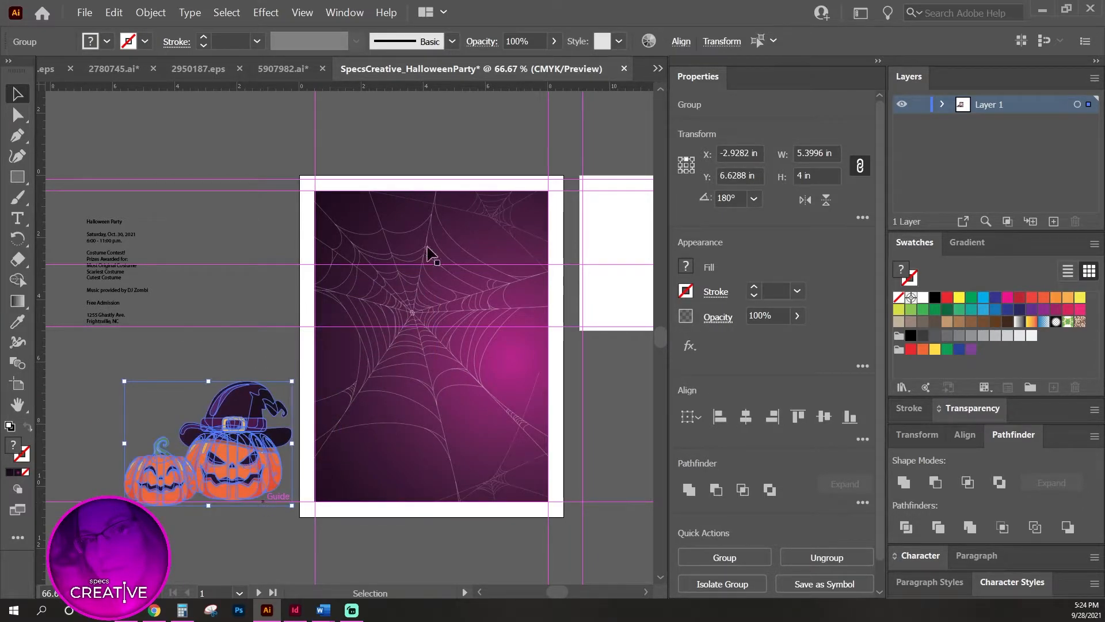
left_click(198, 69)
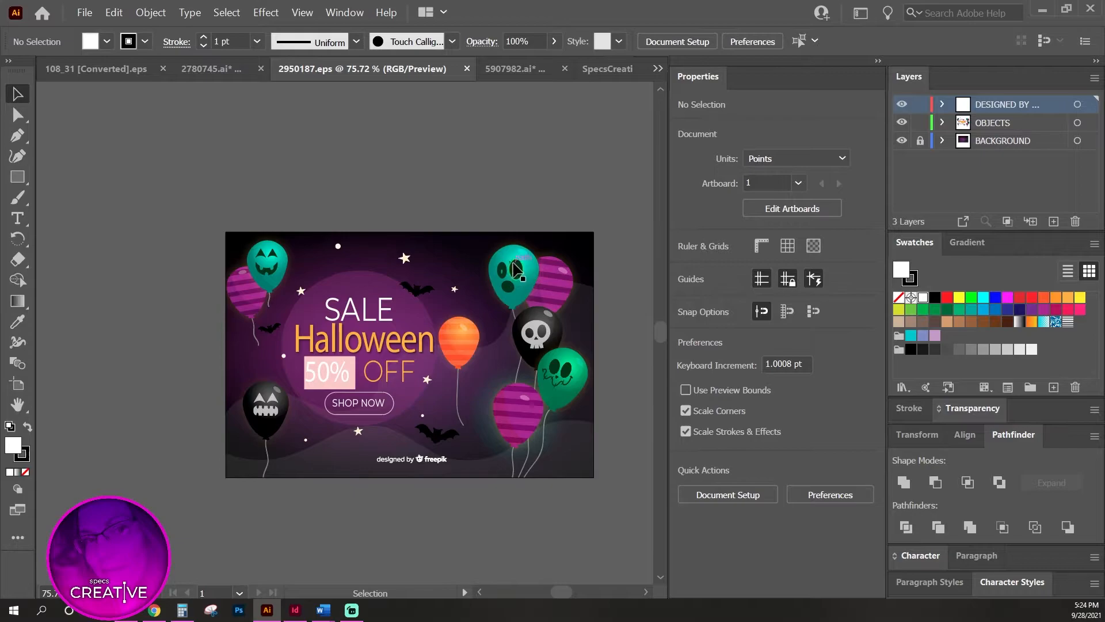
left_click(519, 299)
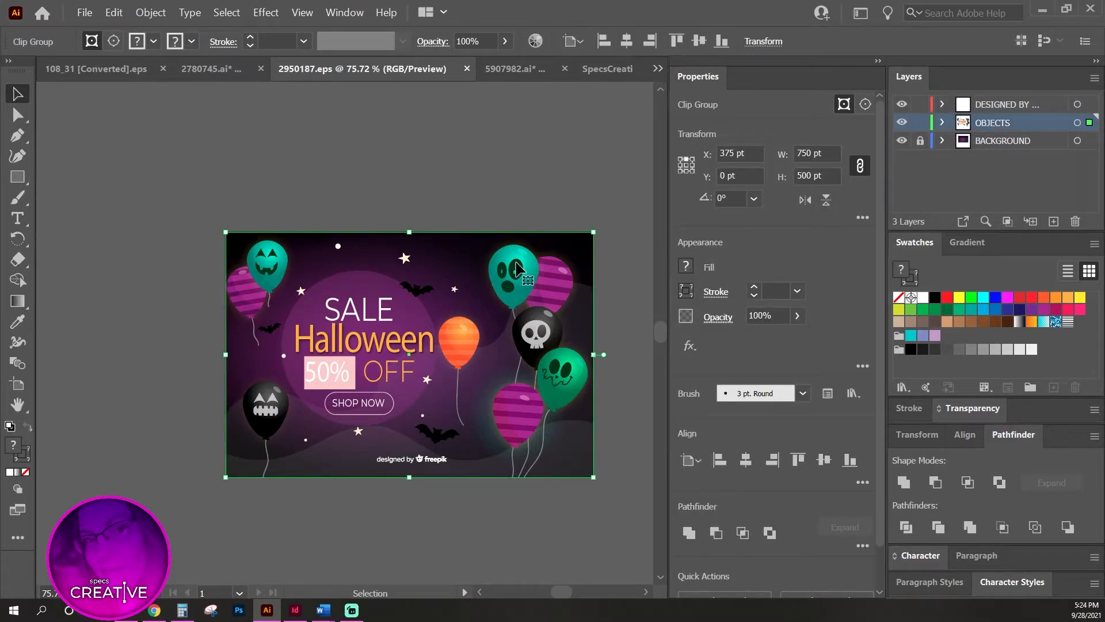
double_click(517, 268)
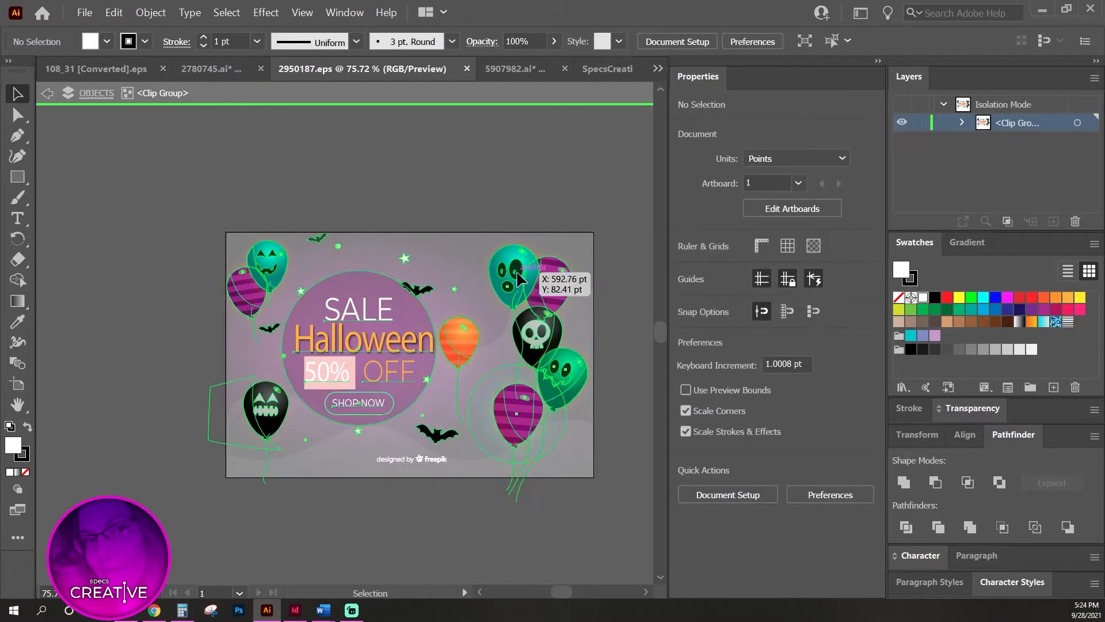
left_click(522, 333)
left_click_drag(521, 332, 532, 243)
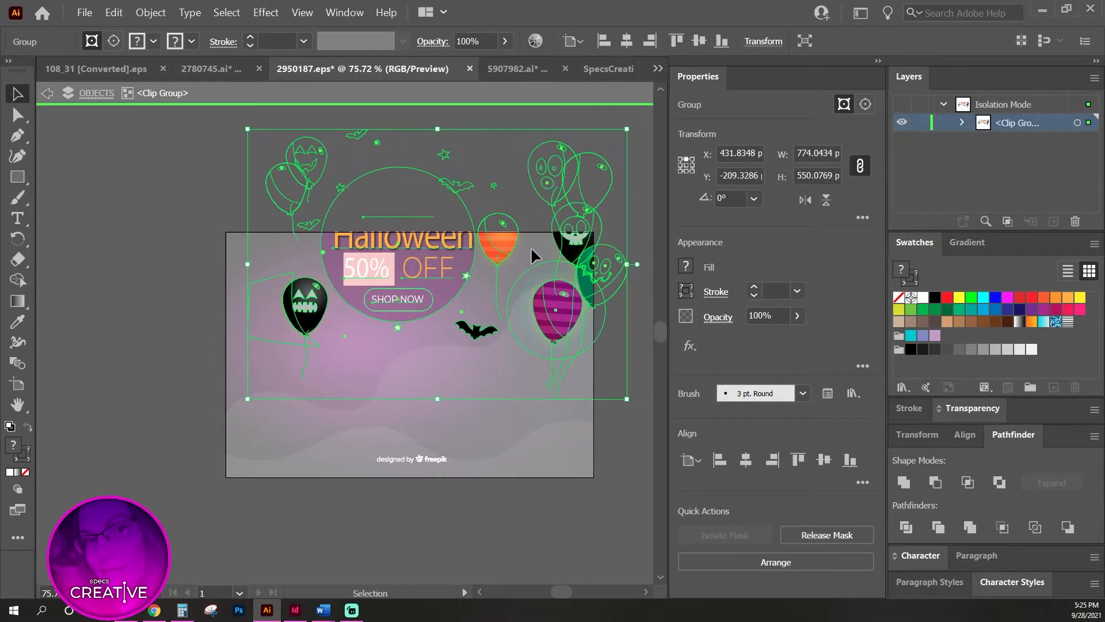
key("ctrl+z")
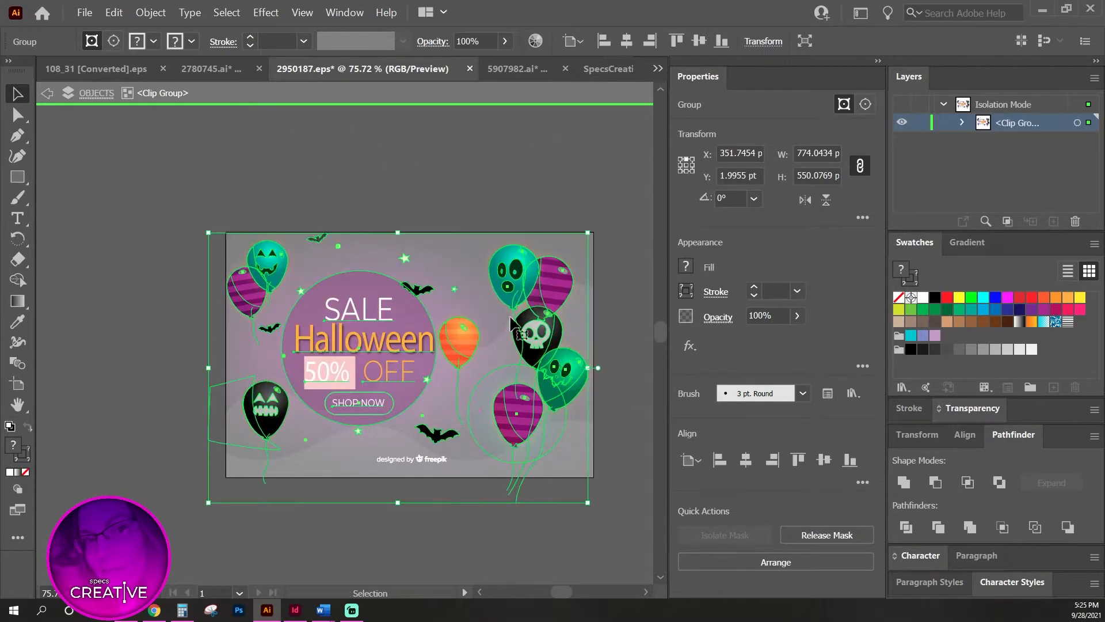
Isolate the nested group, copy all balloons except the lone black one, and paste them over the flyer's upper edge in SpecsCreative_HalloweenParty.
double_click(525, 283)
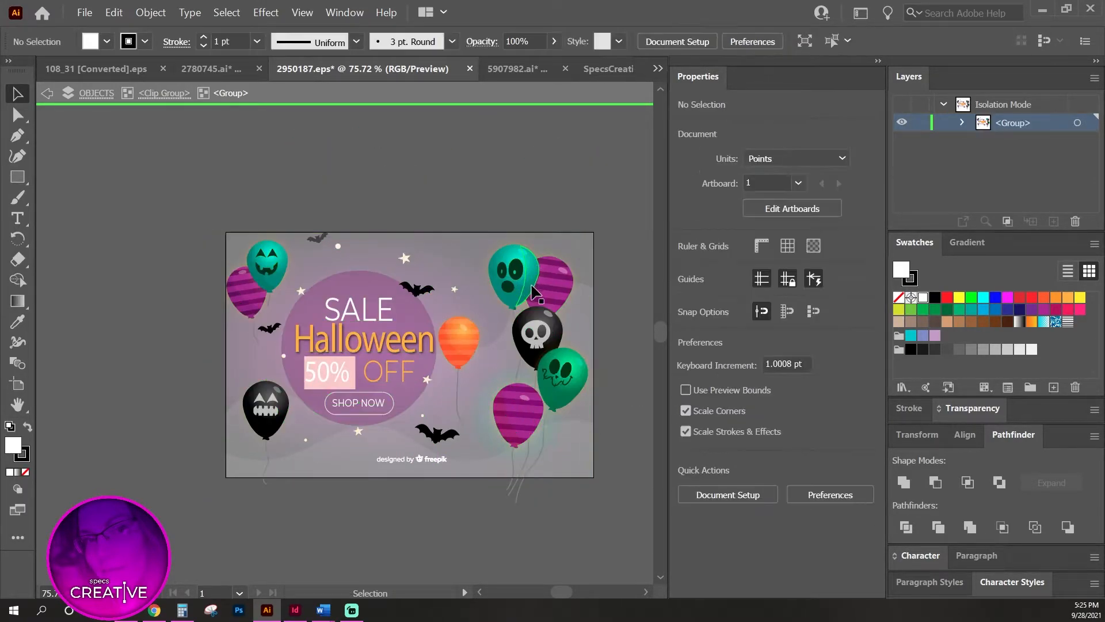
left_click(457, 343)
left_click(272, 311, "shift")
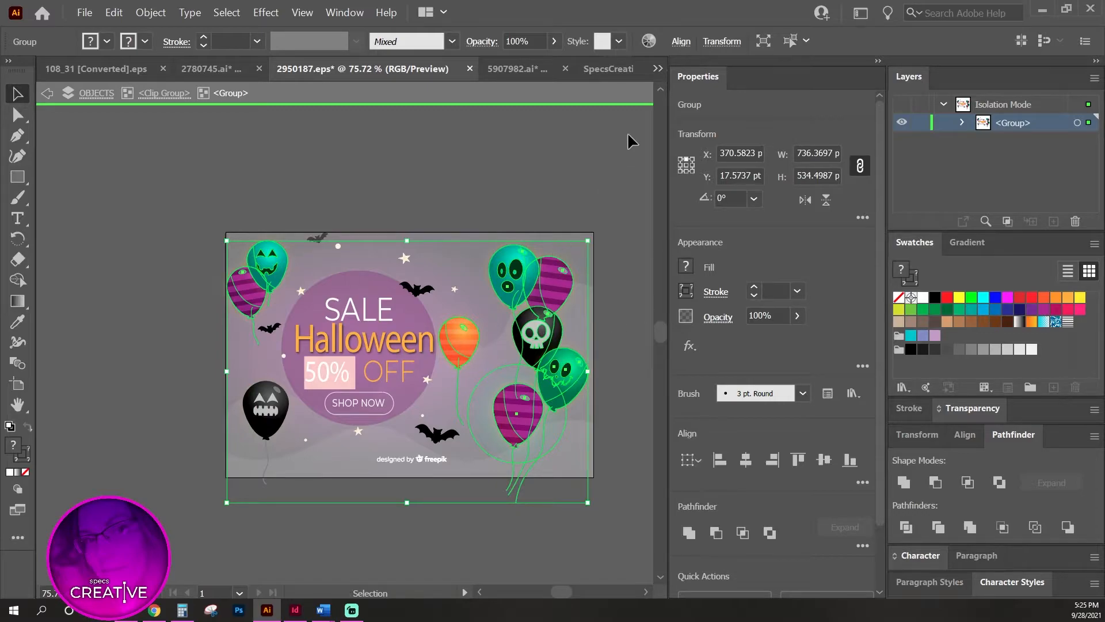
key("a")
key("v")
left_click(610, 68)
key("a")
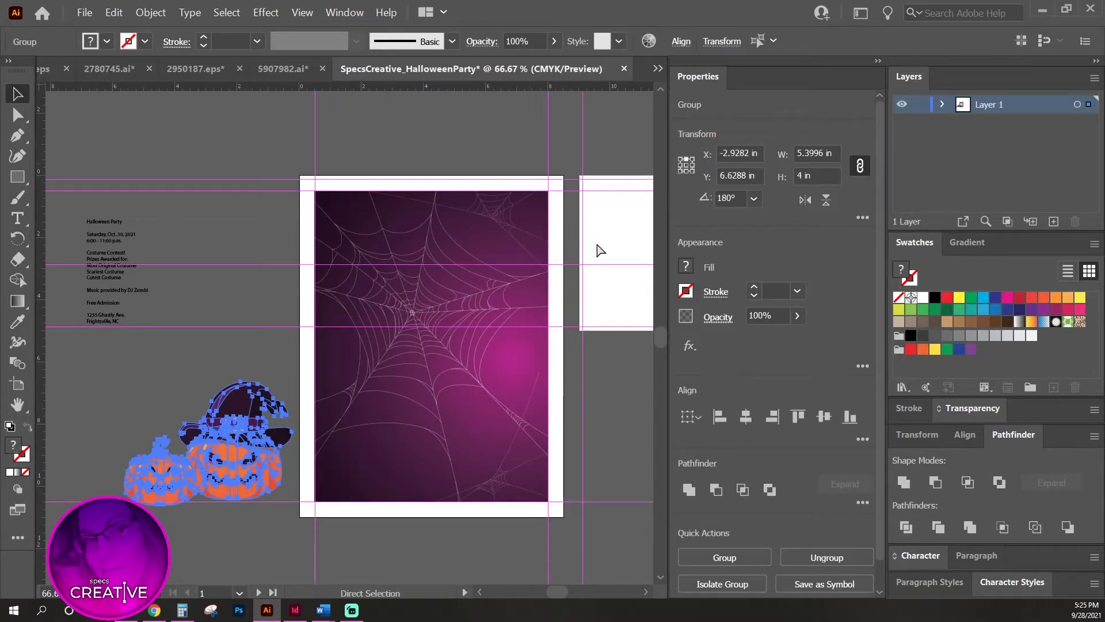
key("ctrl+v")
left_click_drag(440, 235, 423, 115)
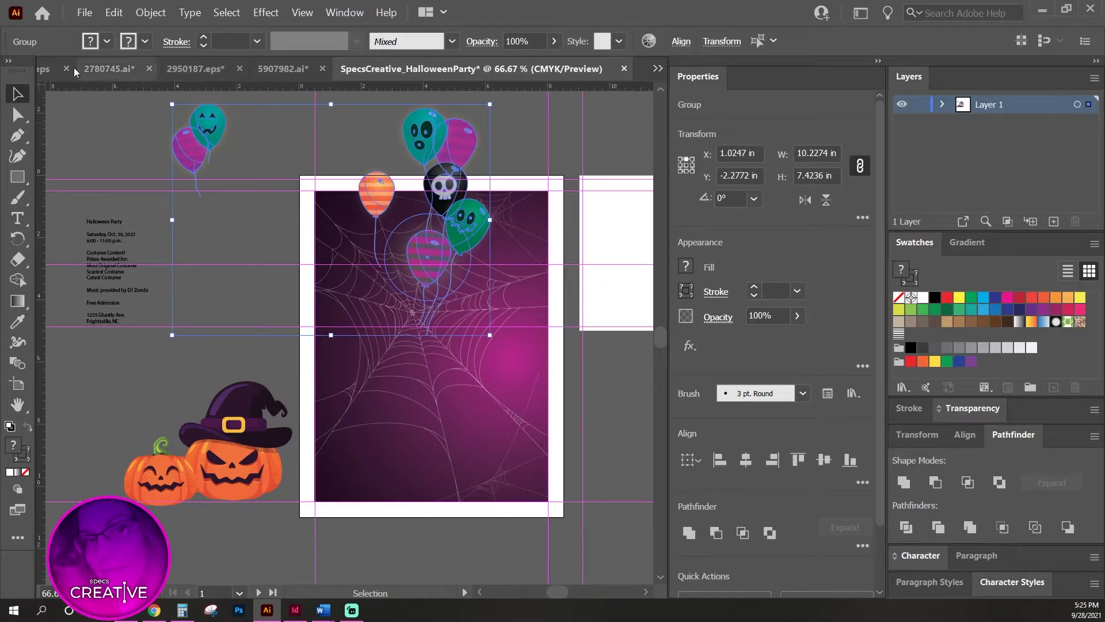
In 108_31 [Converted].eps, select the Halloween Party lettering and its splatter without the black background rectangle.
left_click(49, 68)
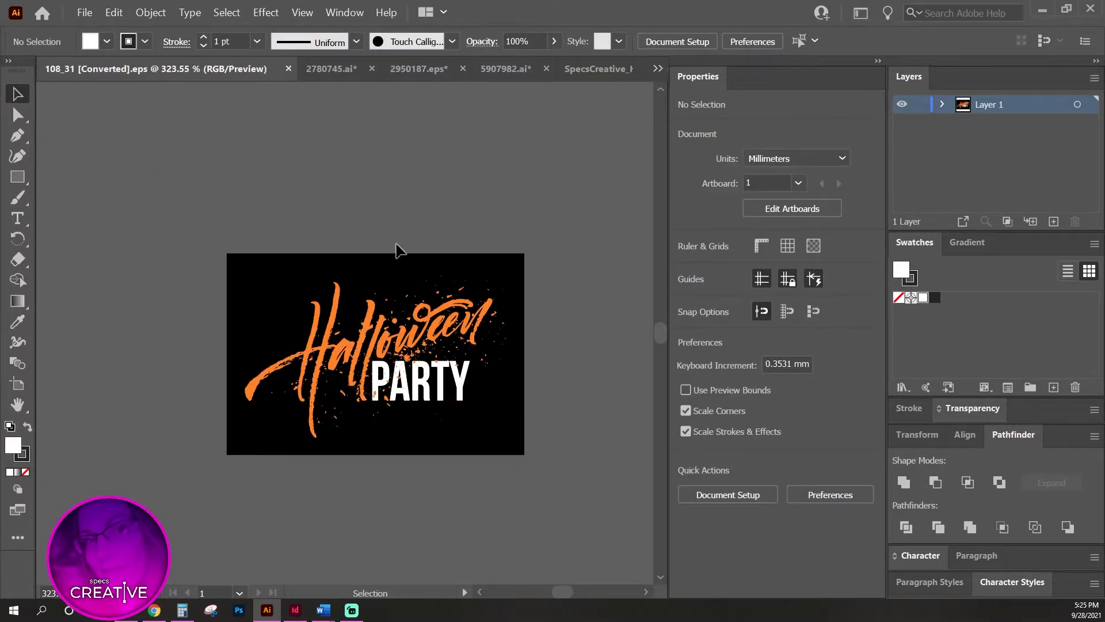
left_click(402, 343)
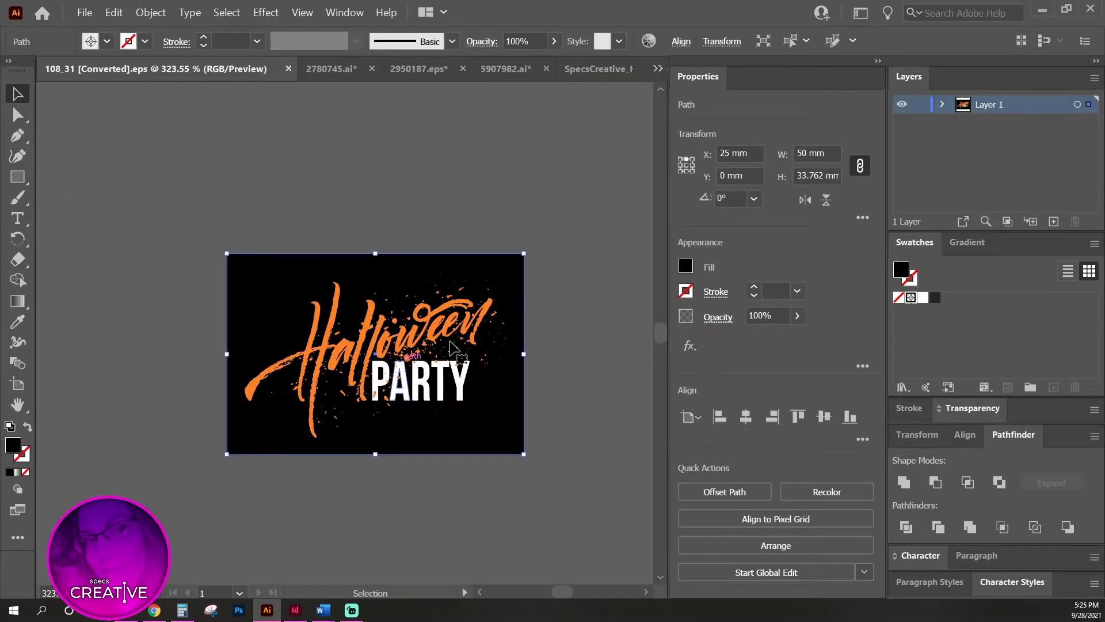
left_click(412, 377)
left_click(458, 323)
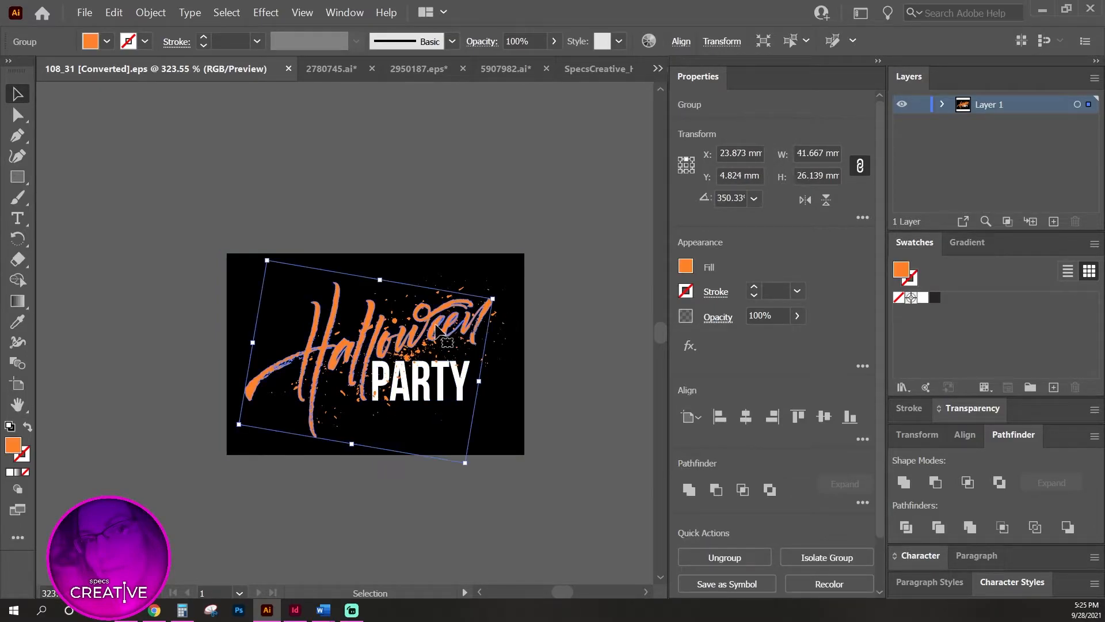
left_click(461, 354)
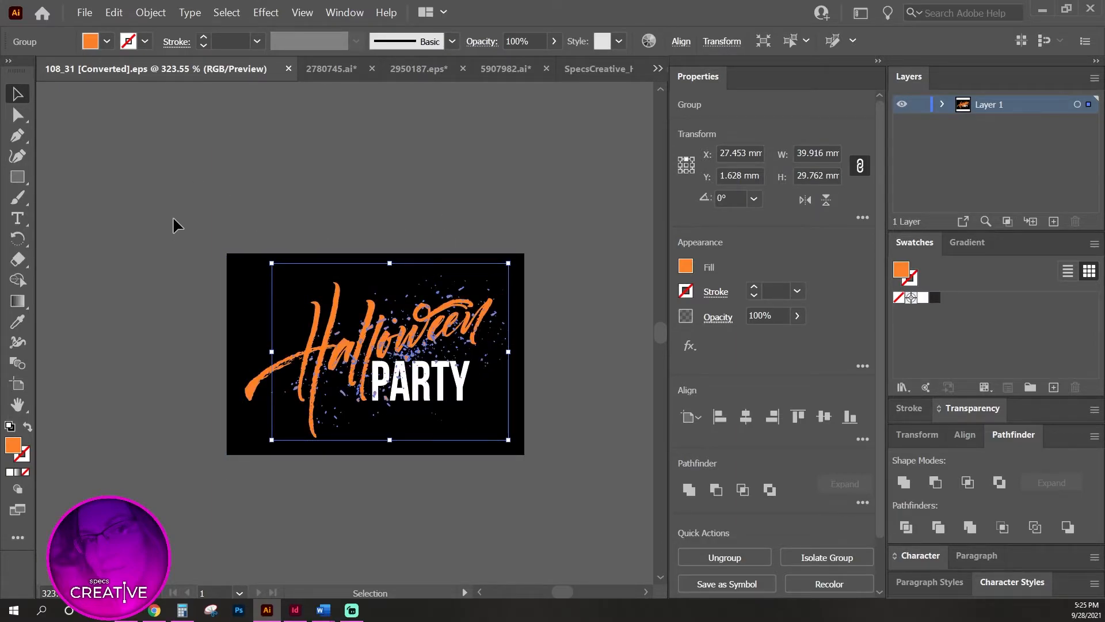
key("ctrl+a")
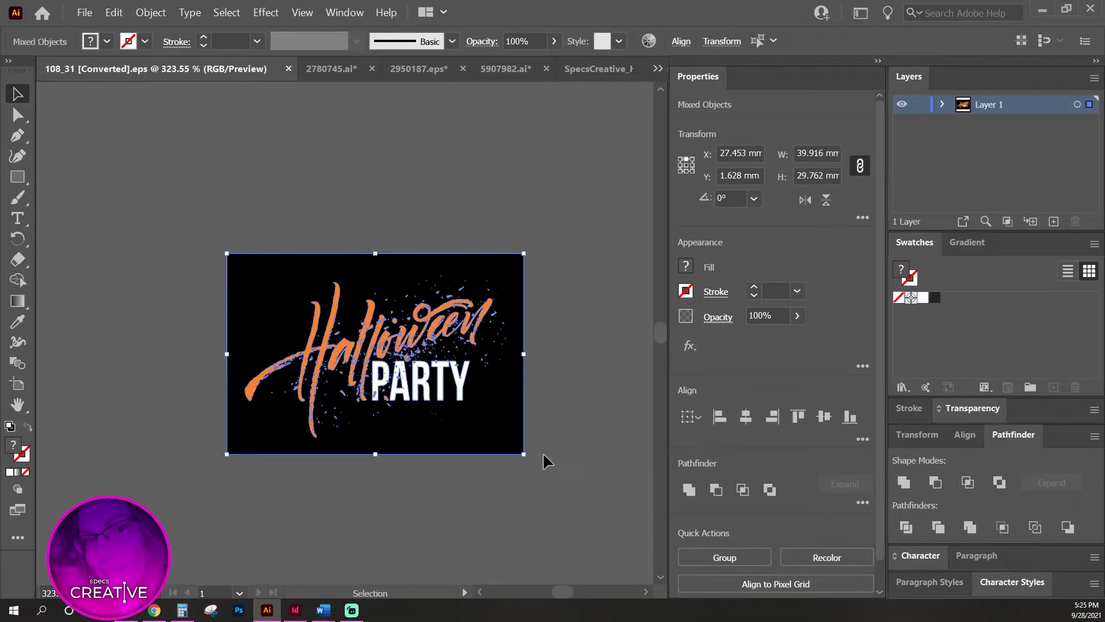
left_click(244, 272, "shift")
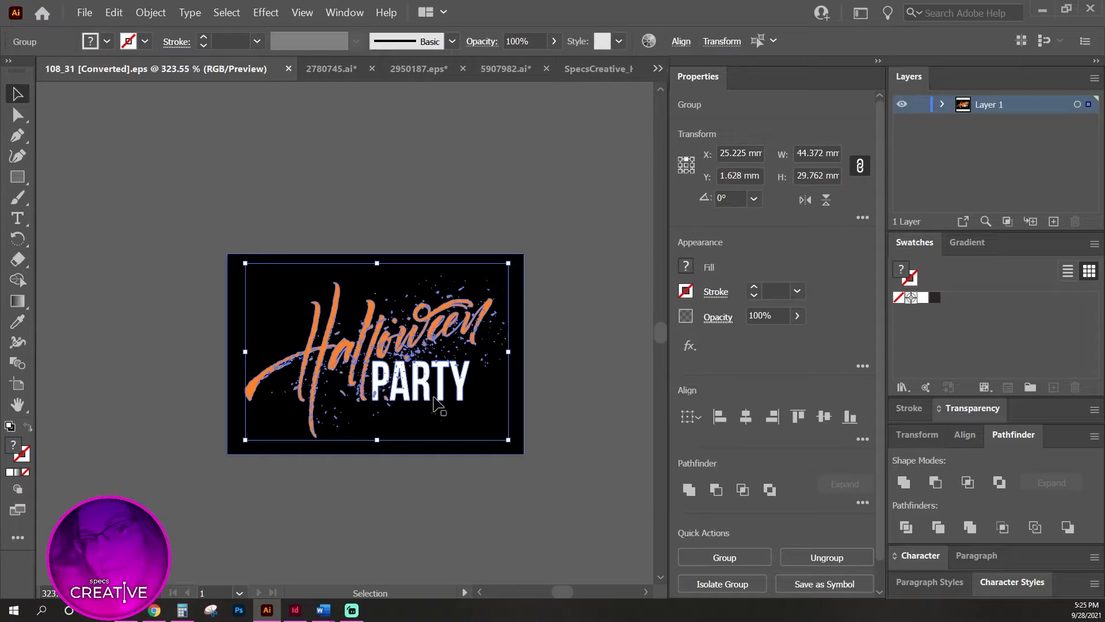
Paste the Halloween Party lettering into SpecsCreative_HalloweenParty and move it onto the pasteboard beside the event text.
left_click(594, 64)
key("ctrl+v")
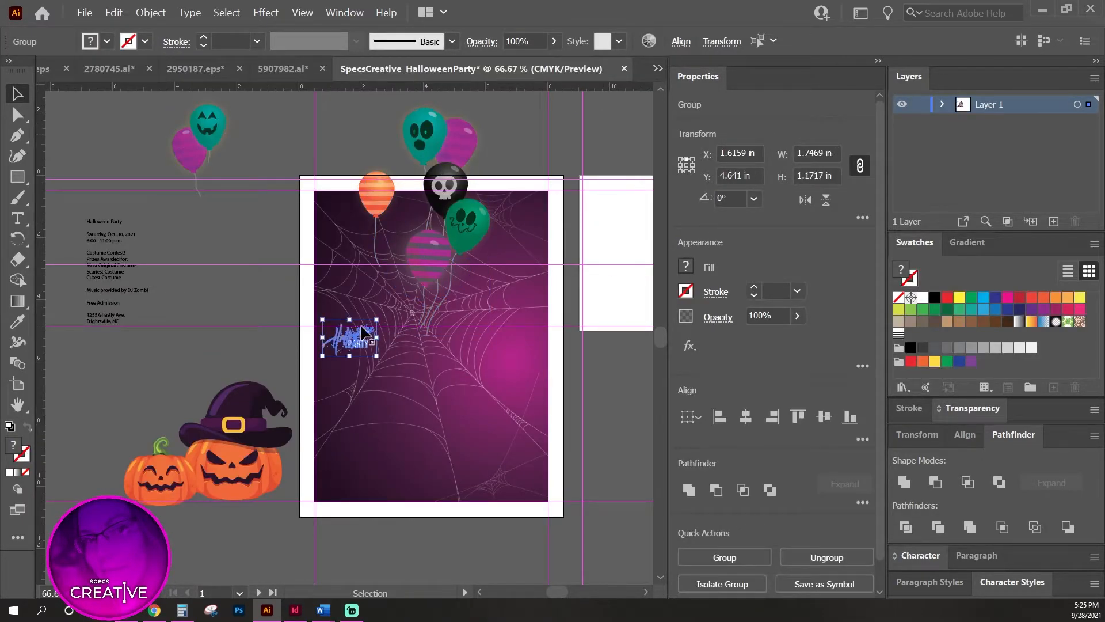
left_click_drag(363, 331, 231, 294)
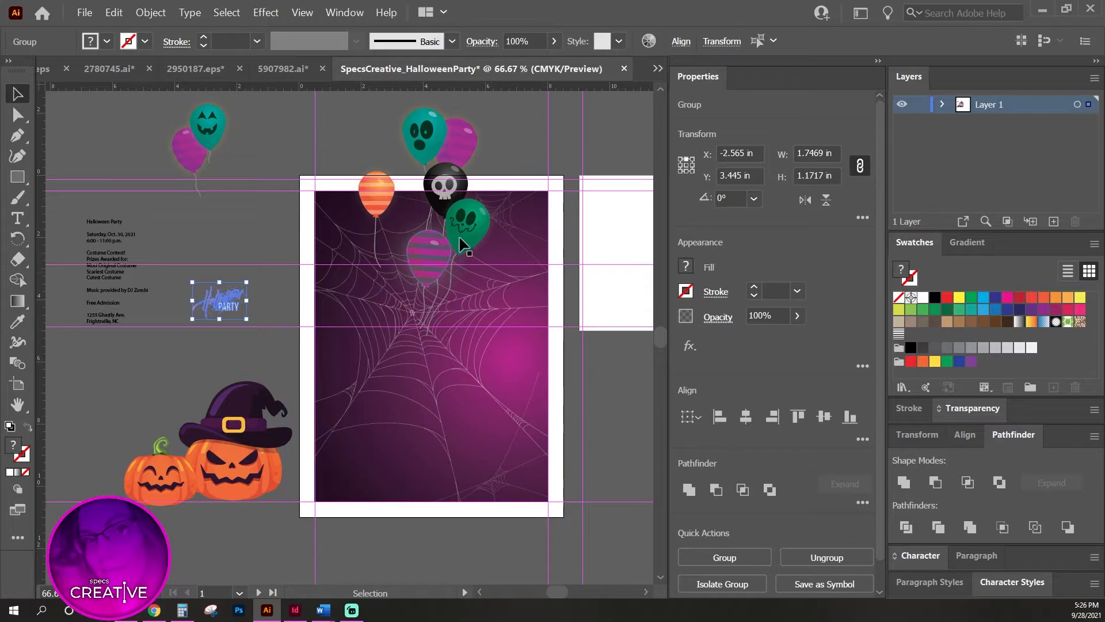
left_click(440, 135)
double_click(433, 133)
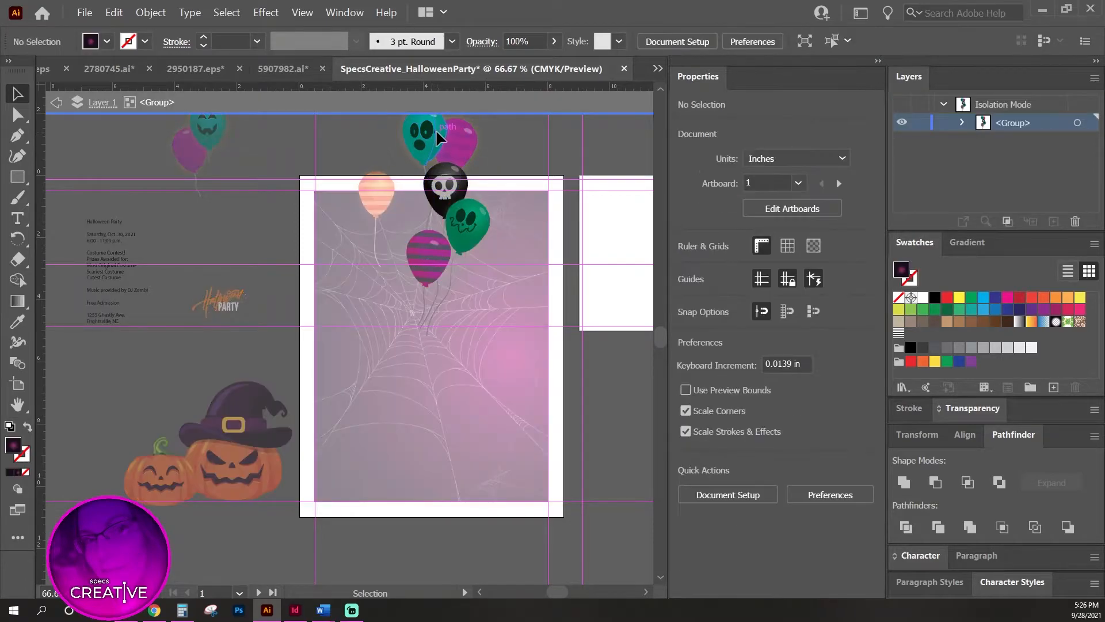
left_click(436, 132)
scroll(470, 302, "up", 3)
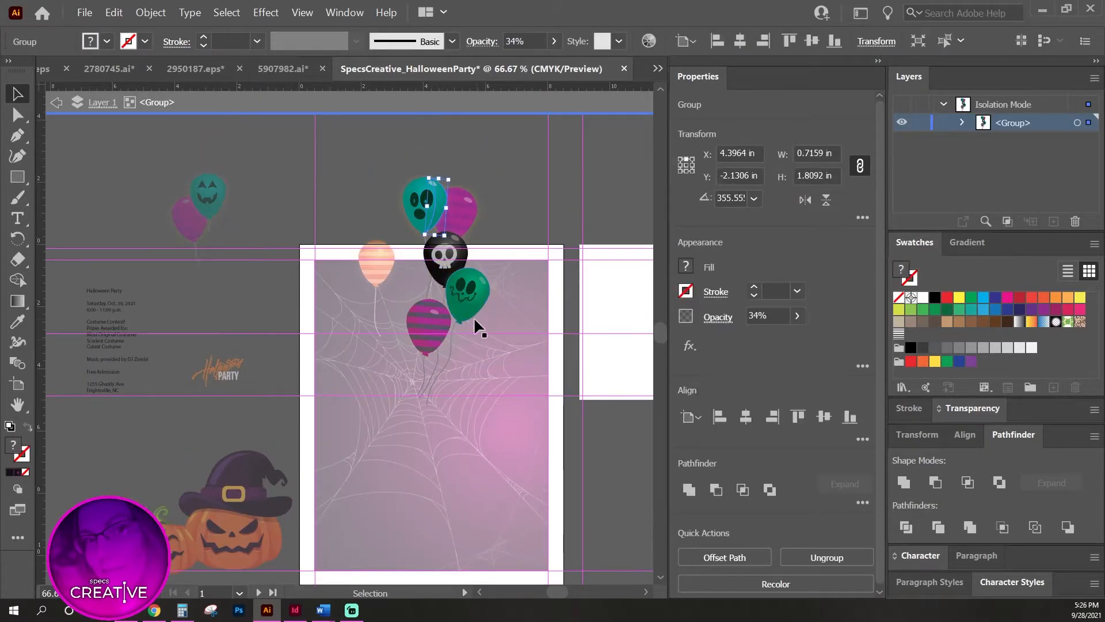
double_click(474, 160)
Select all the pasted balloons and open the advanced Recolor Artwork options, keeping the balloons in view and the green and teal colors listed.
left_click(437, 187)
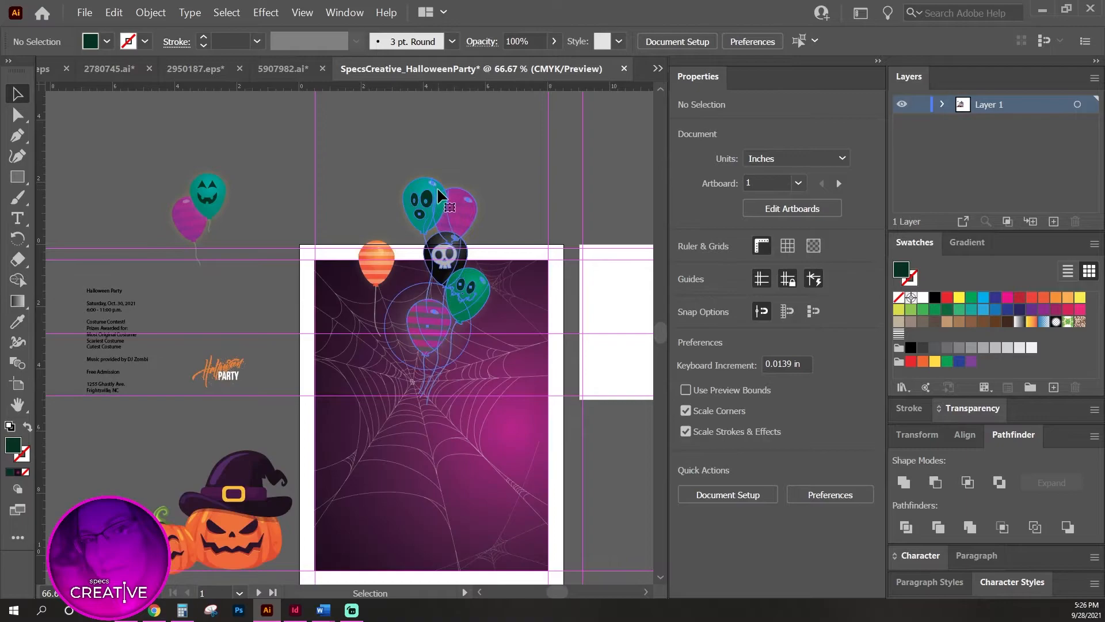
left_click(218, 199, "shift")
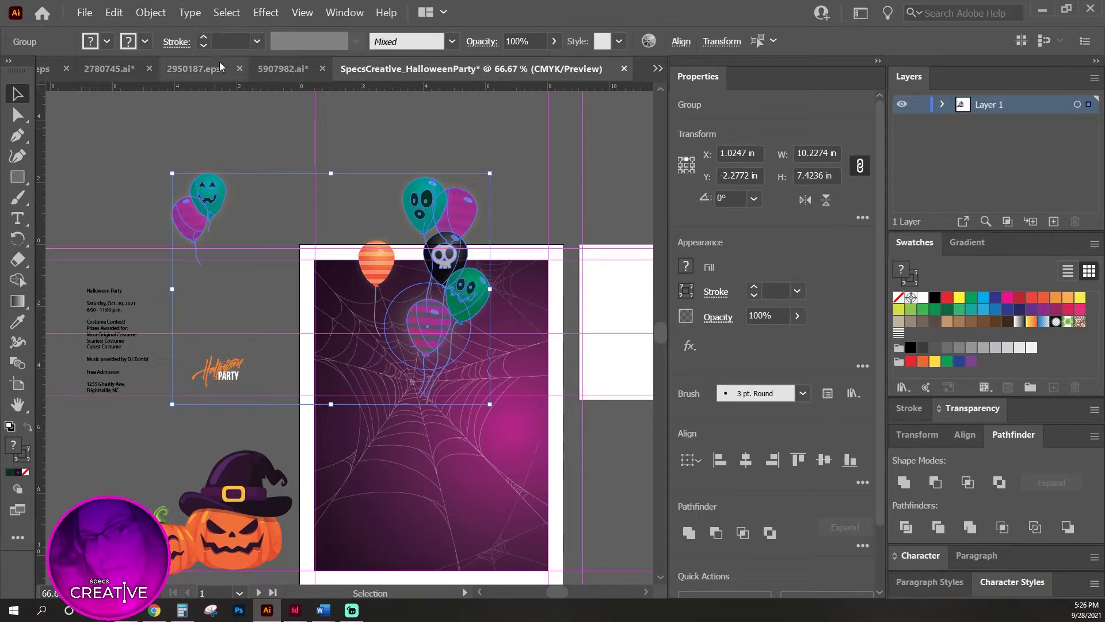
left_click(112, 14)
mouse_move(189, 236)
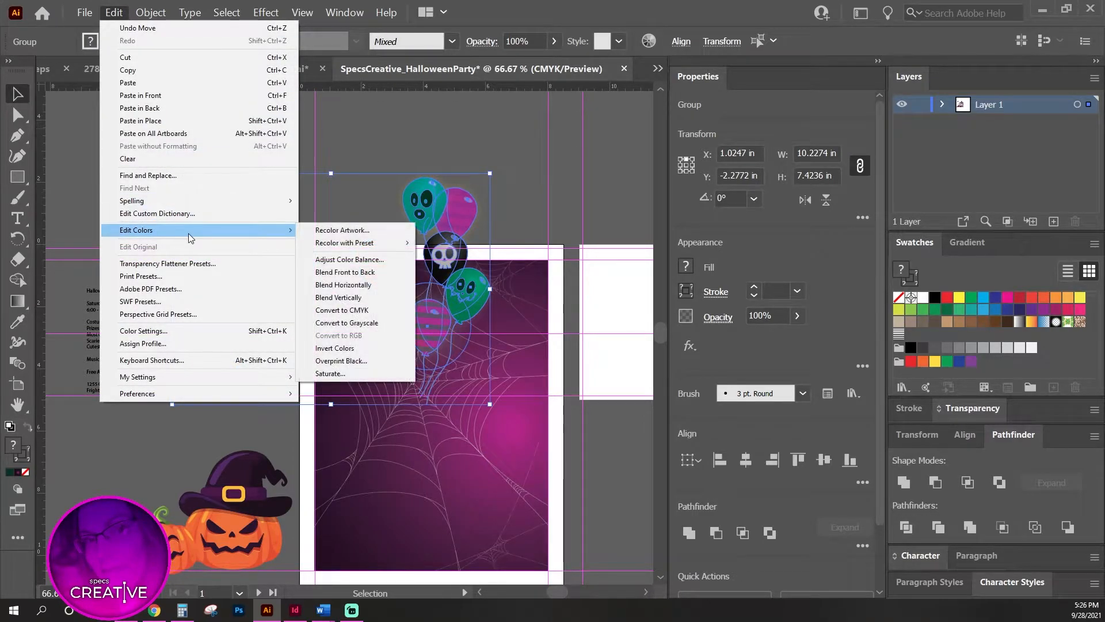
left_click(343, 230)
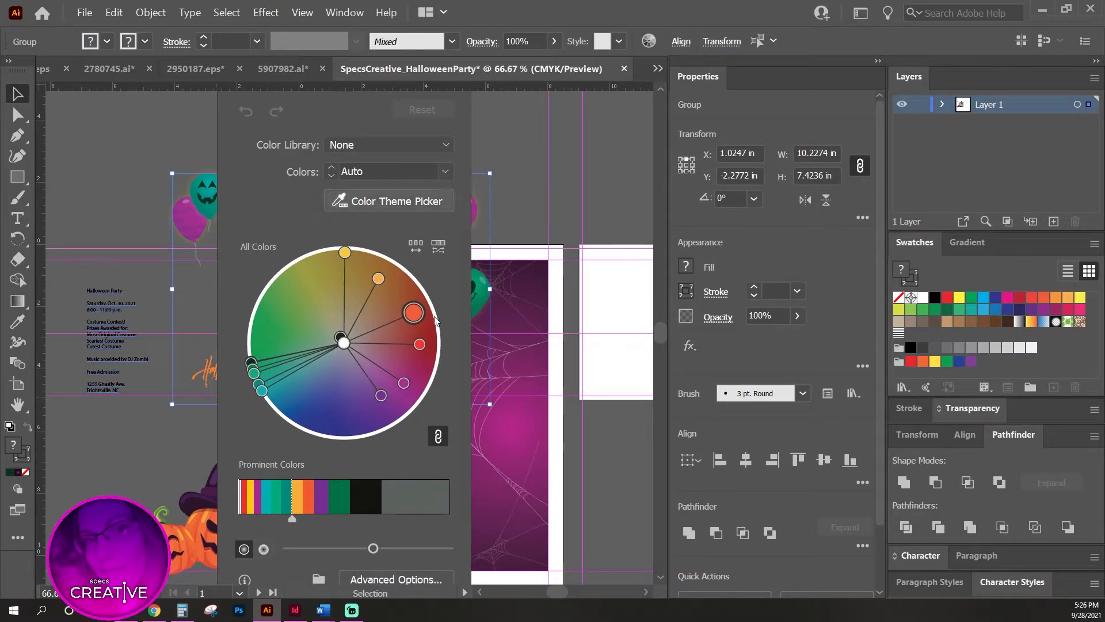
left_click(392, 581)
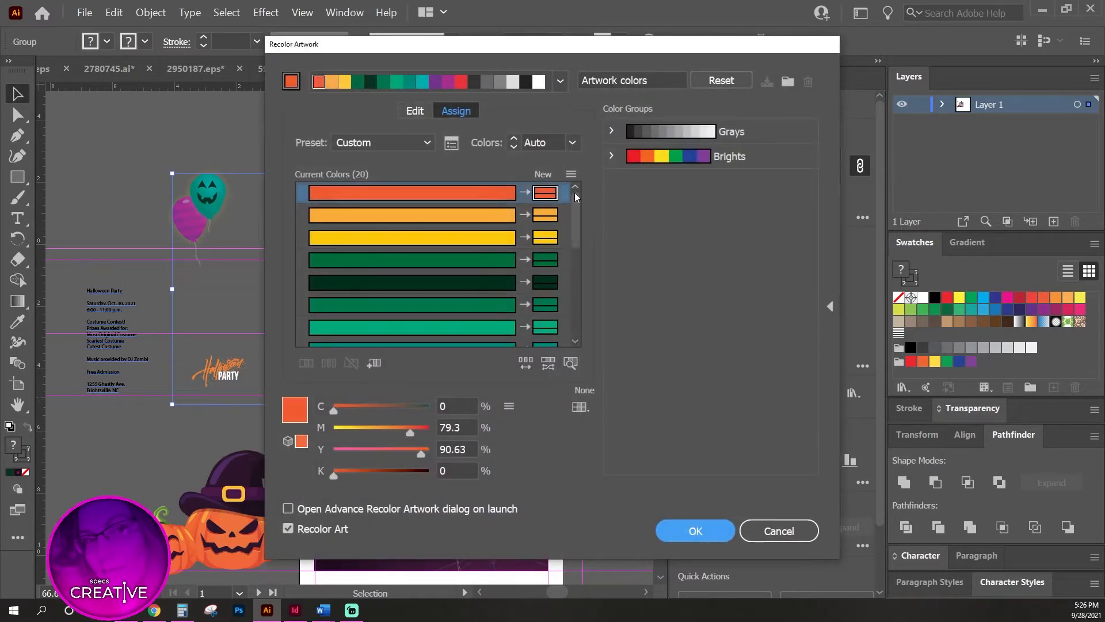
left_click_drag(482, 46, 475, 80)
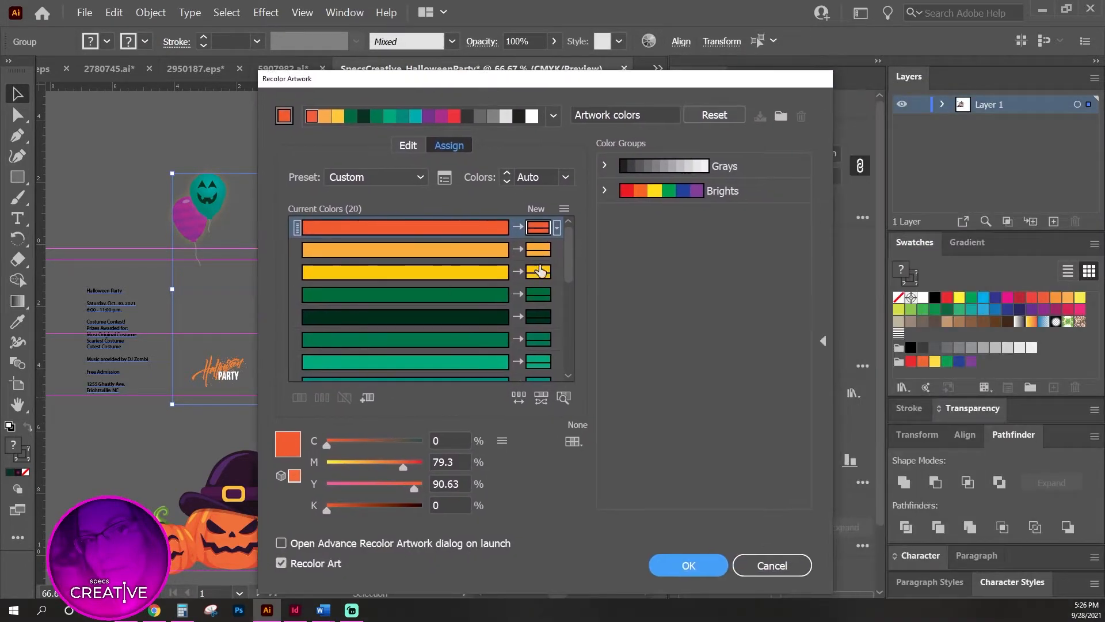
scroll(573, 280, "down", 2)
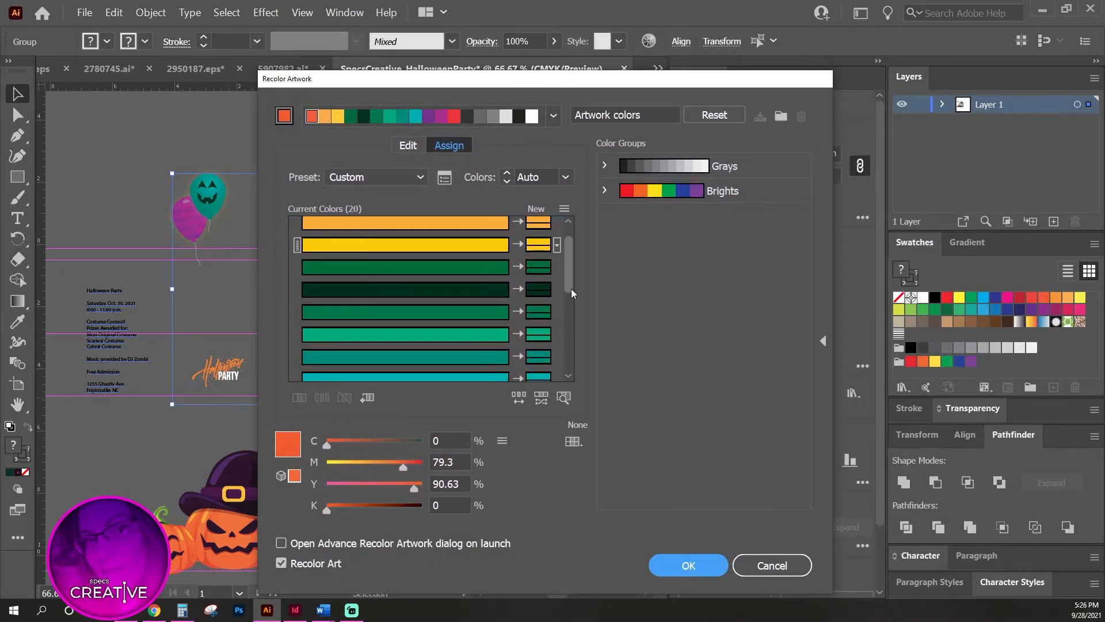
scroll(571, 288, "down", 2)
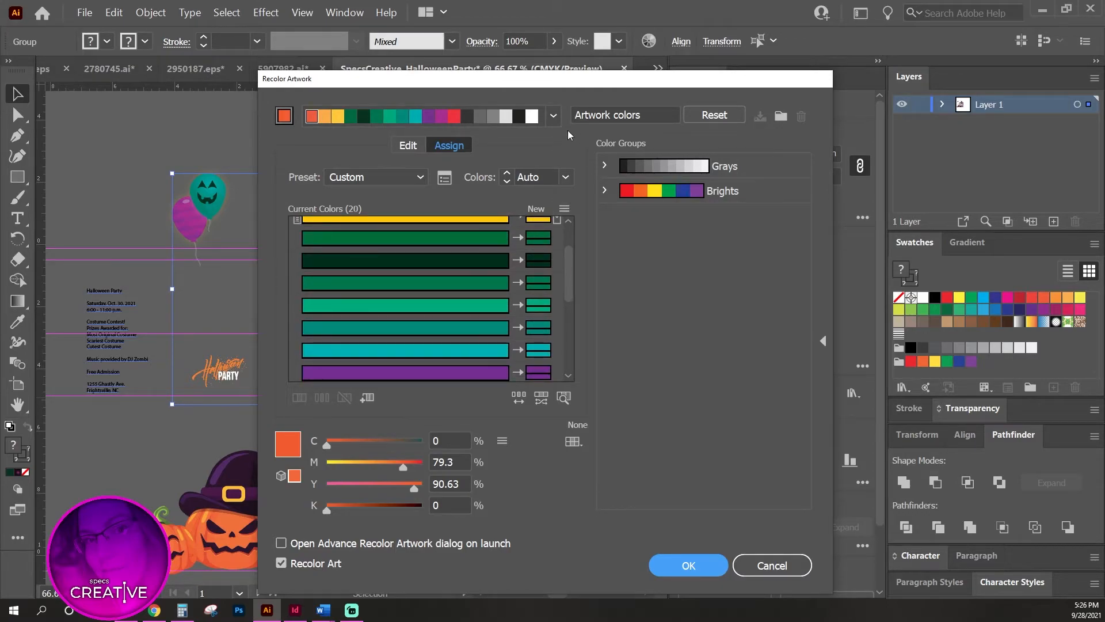
left_click_drag(577, 82, 797, 41)
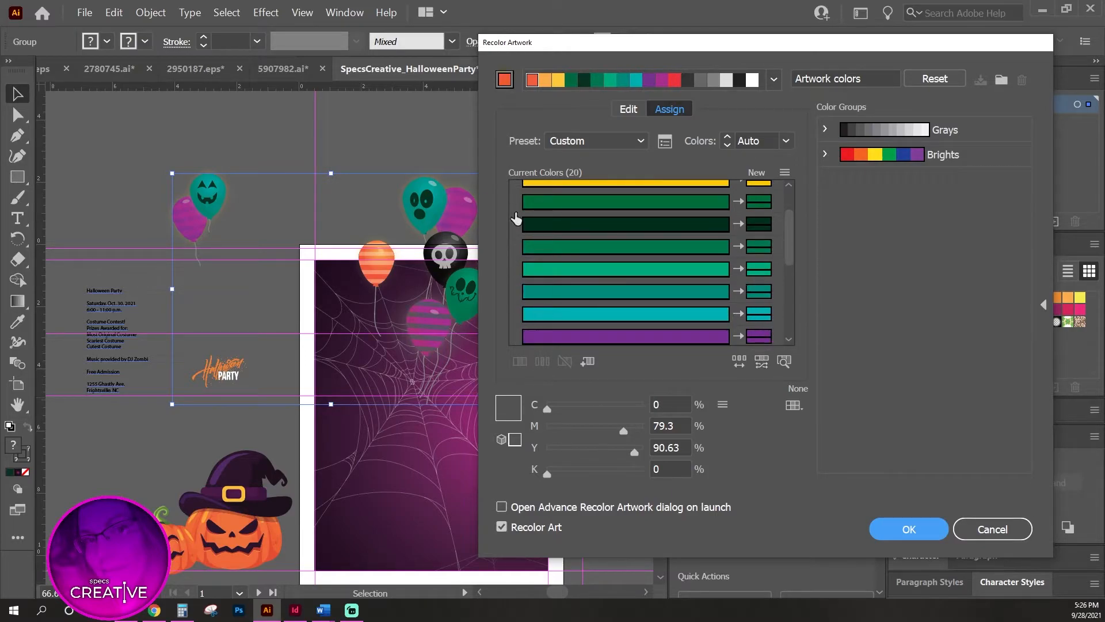
Recolor the balloons' bright teal to a light green by raising yellow to 92% and lowering cyan.
left_click(760, 318)
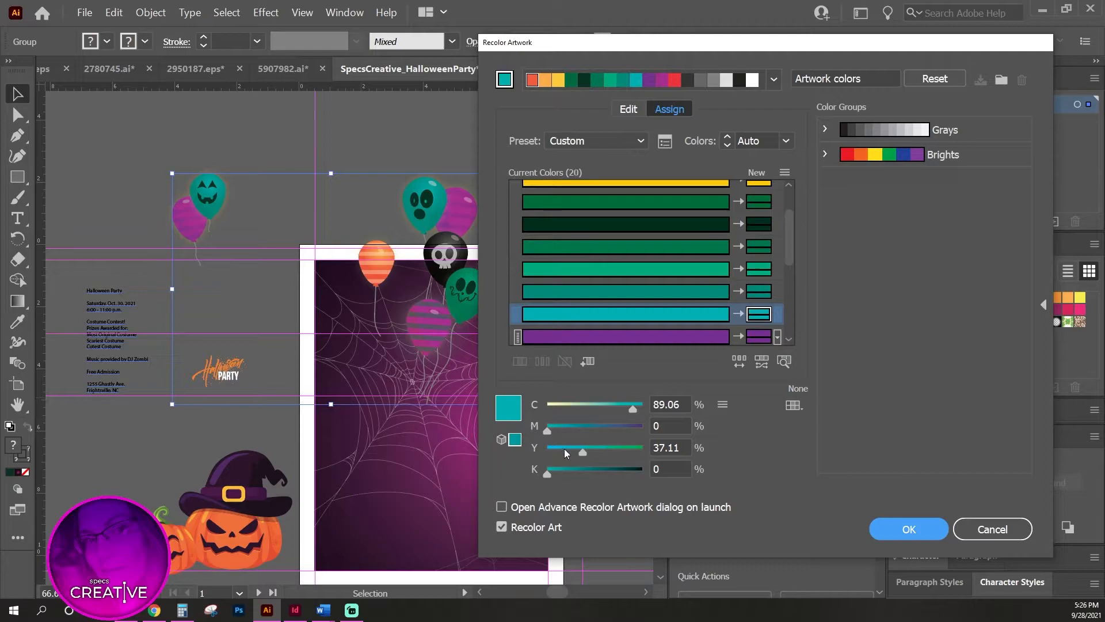
left_click_drag(585, 453, 614, 450)
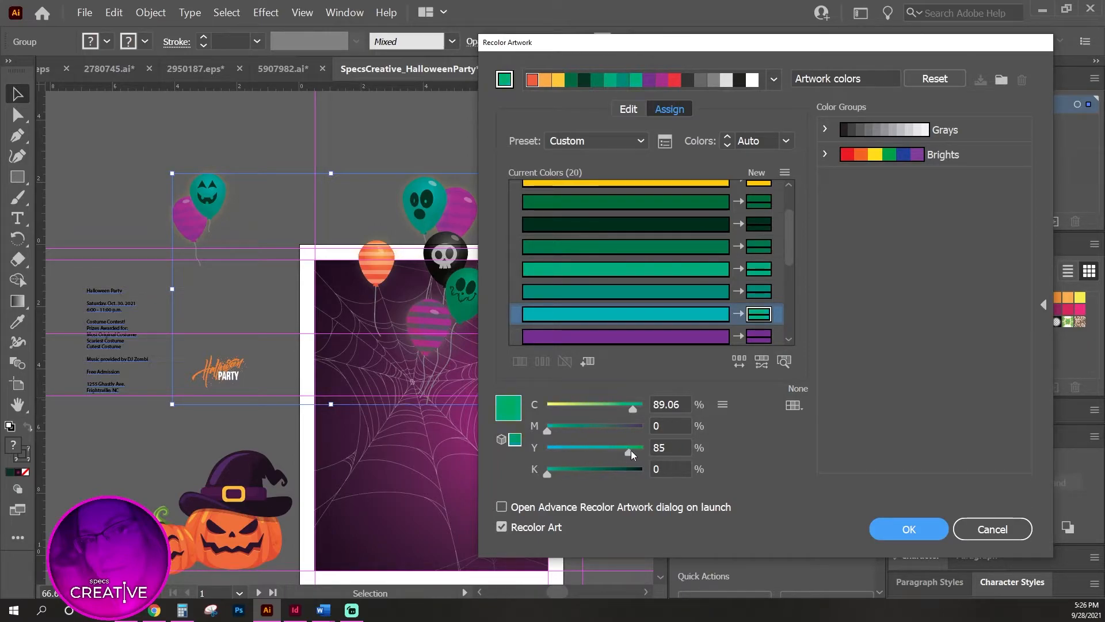
left_click_drag(632, 411, 610, 412)
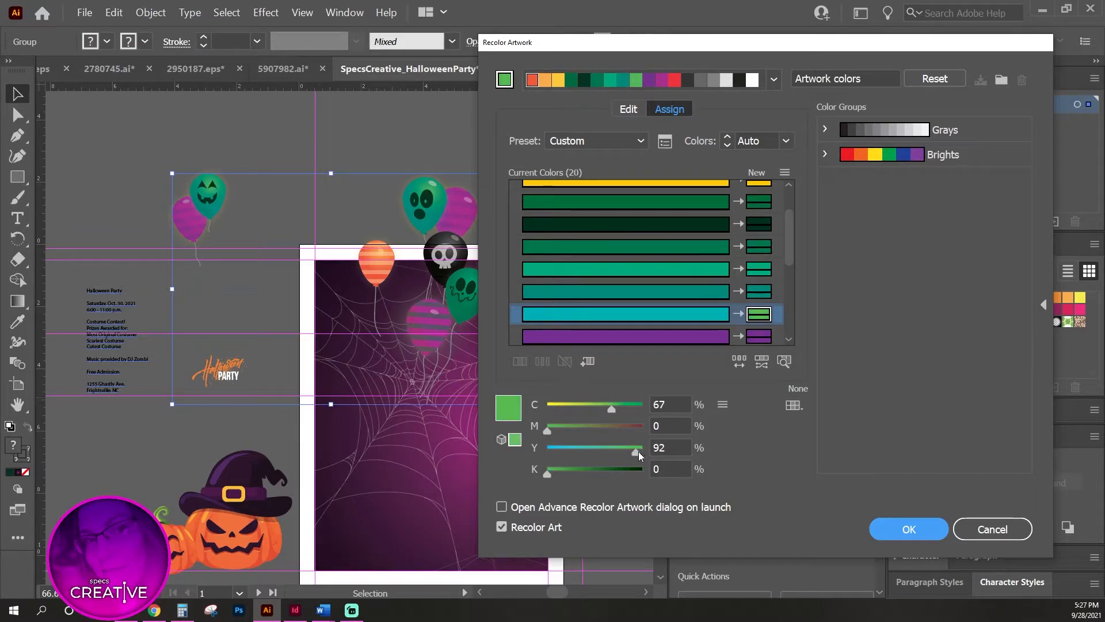
left_click_drag(611, 409, 607, 410)
Recolor the balloons' dark teal to green with 83% cyan, 0% magenta and 100% yellow.
left_click(759, 291)
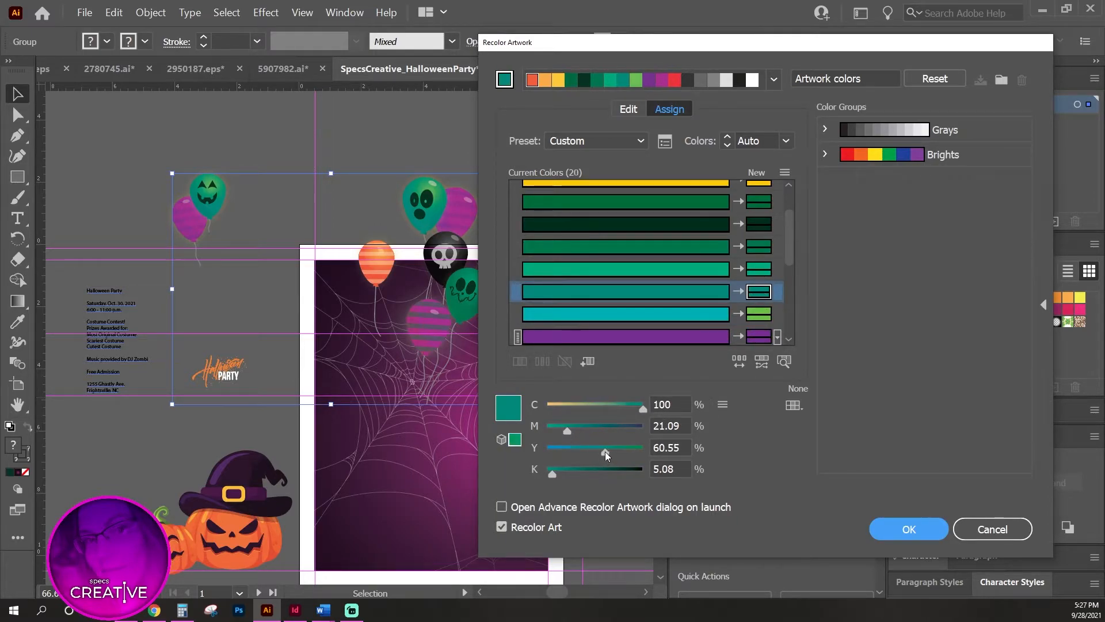
left_click_drag(566, 429, 527, 434)
left_click_drag(644, 406, 616, 410)
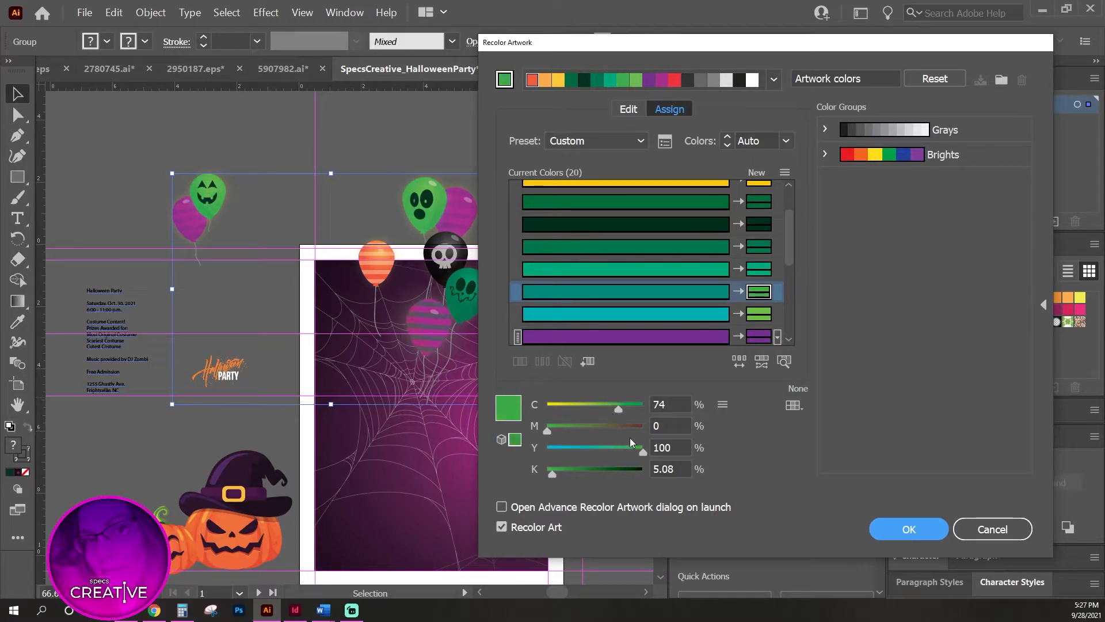
left_click_drag(616, 409, 626, 410)
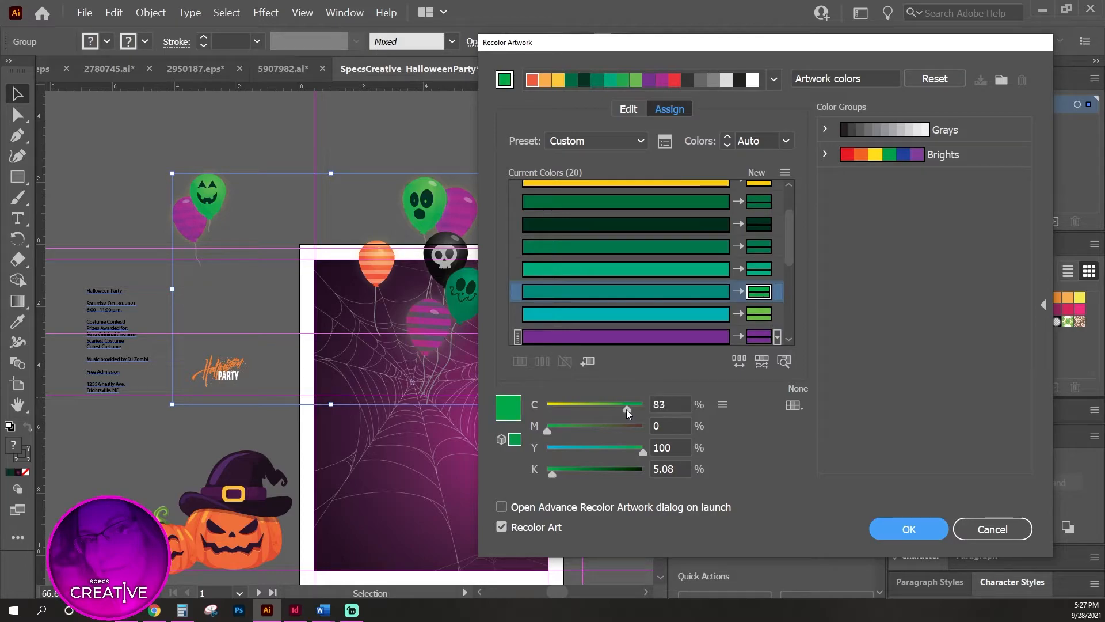
Recolor the balloons' medium teal-green to pure green 00a80c.
left_click(759, 269)
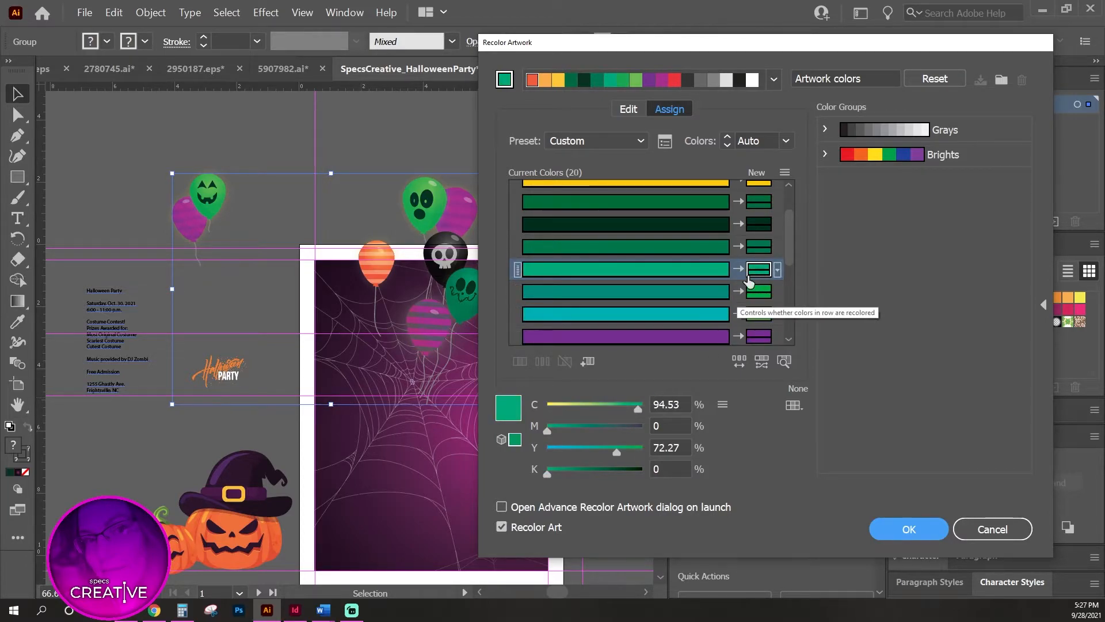
double_click(759, 269)
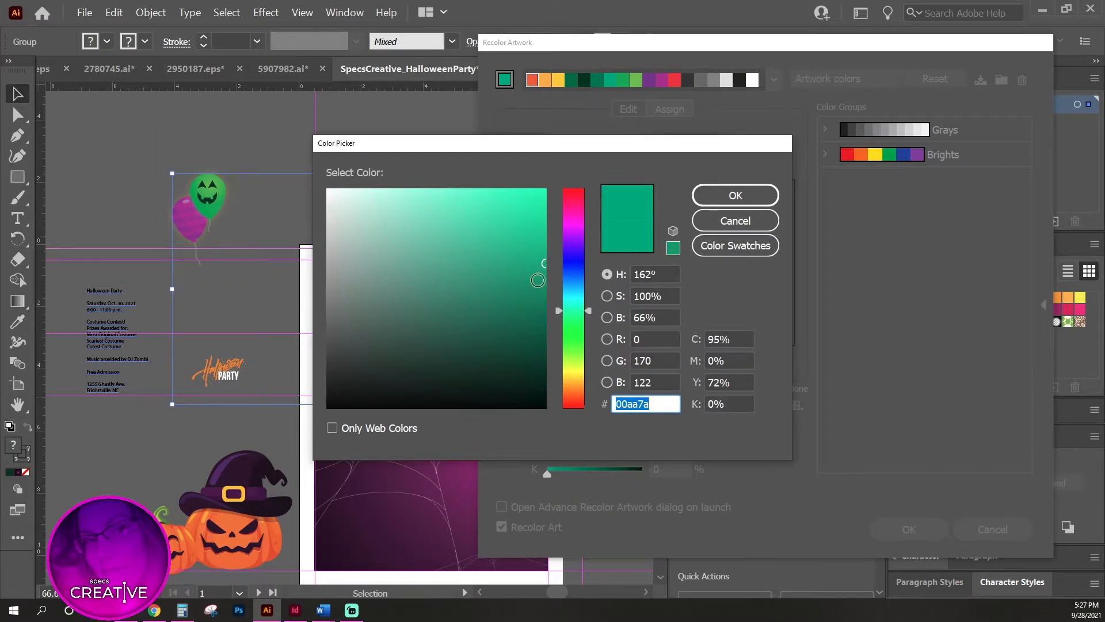
left_click_drag(558, 312, 558, 324)
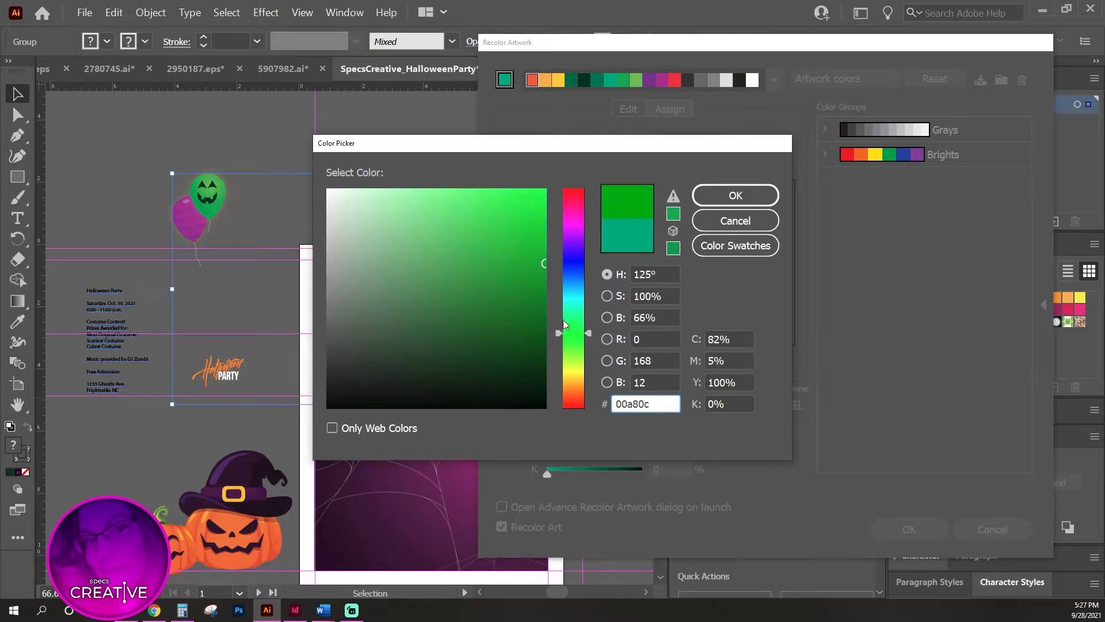
left_click(707, 197)
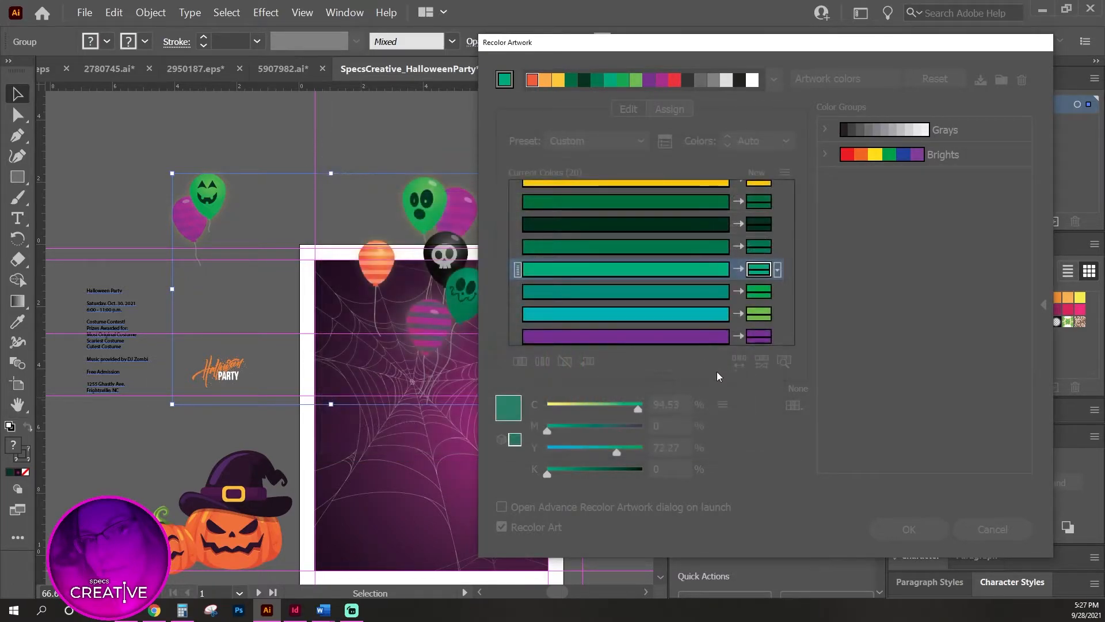
Recolor the balloons' dark teal-green to 007508 and the deep green 006b3a to 176800.
double_click(761, 247)
left_click_drag(586, 314, 588, 332)
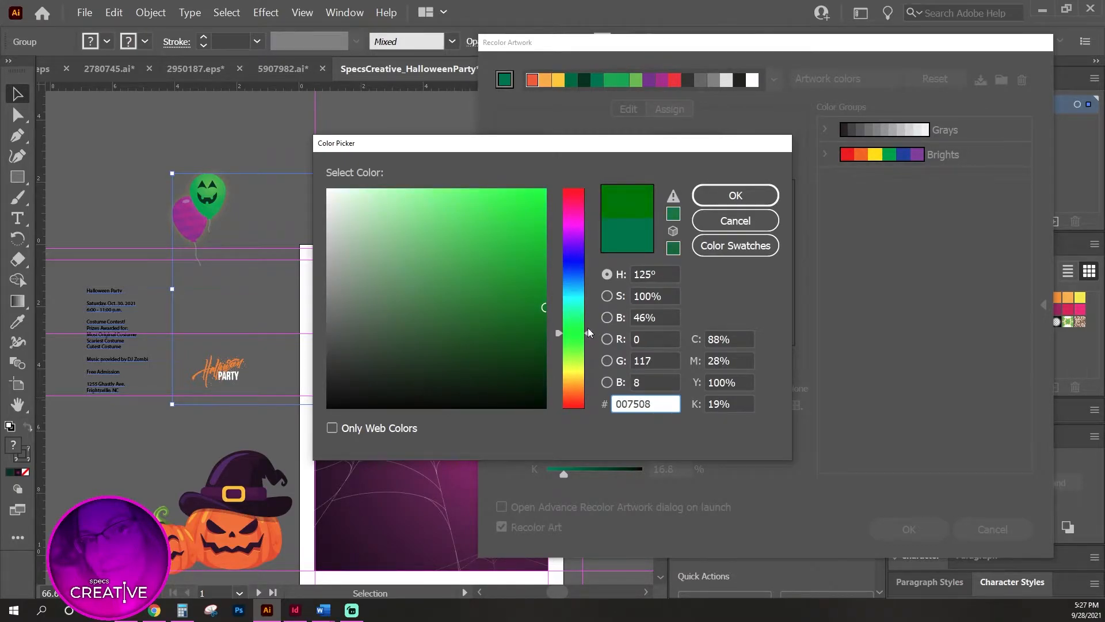
left_click(721, 202)
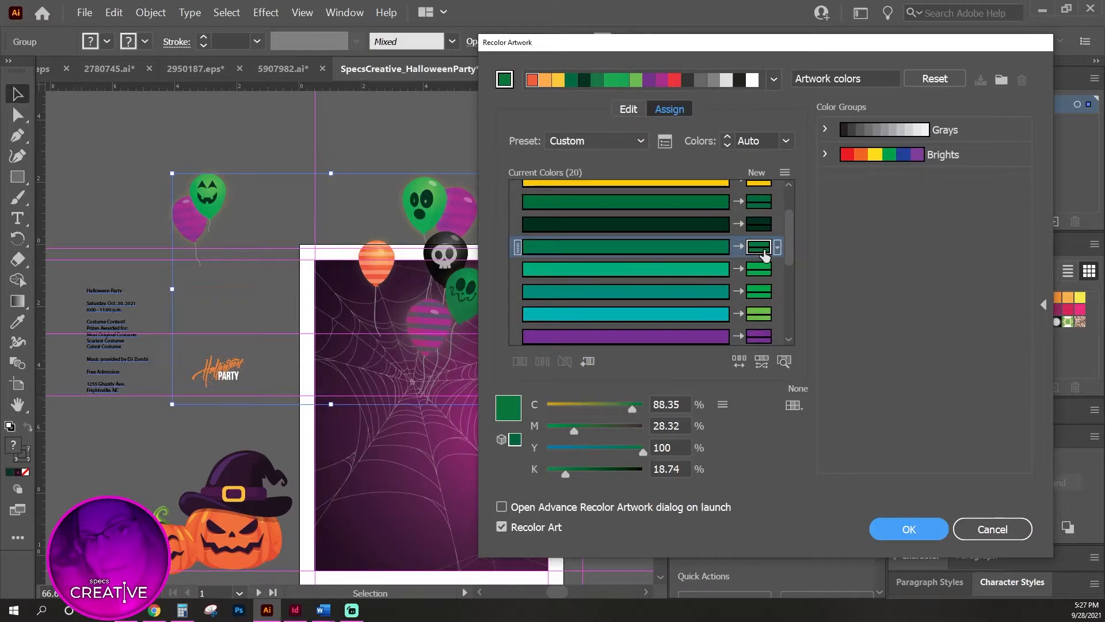
double_click(759, 202)
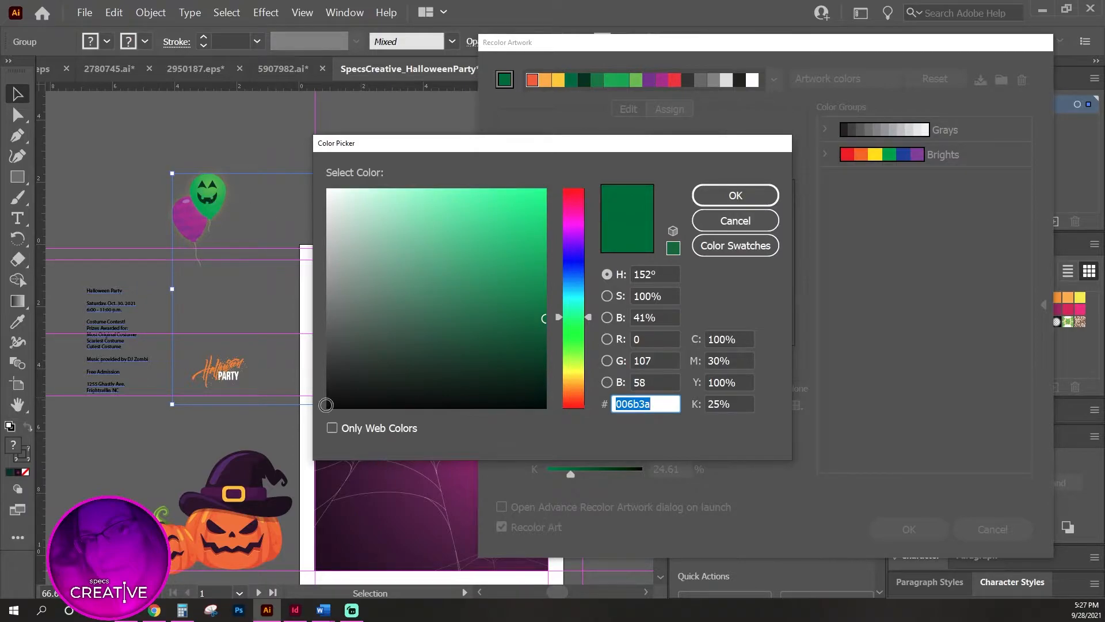
left_click_drag(561, 318, 559, 344)
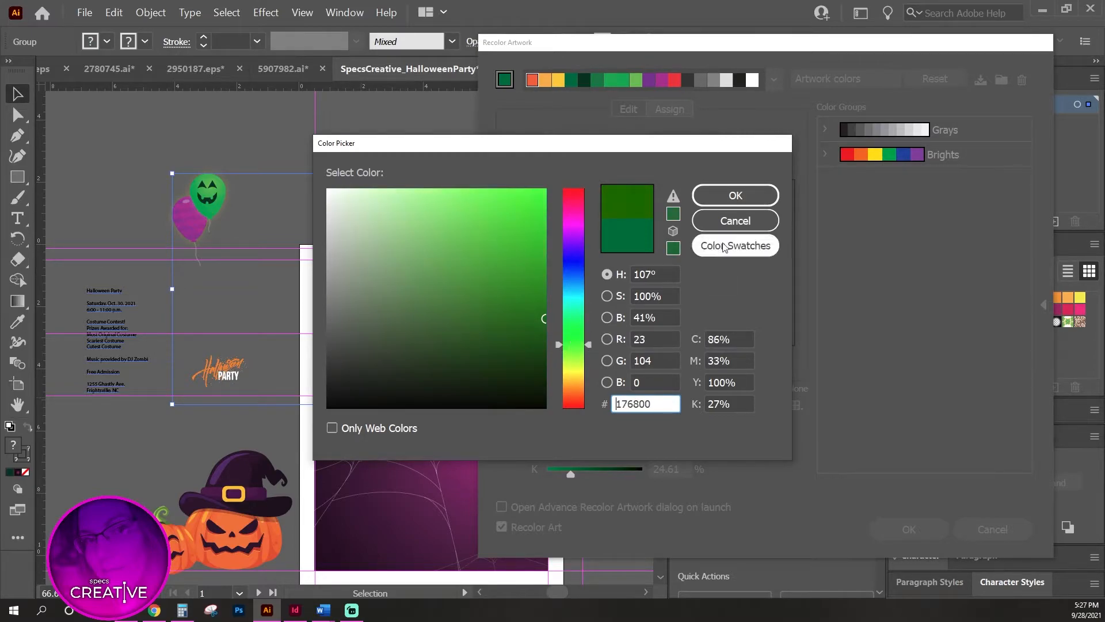
left_click(736, 196)
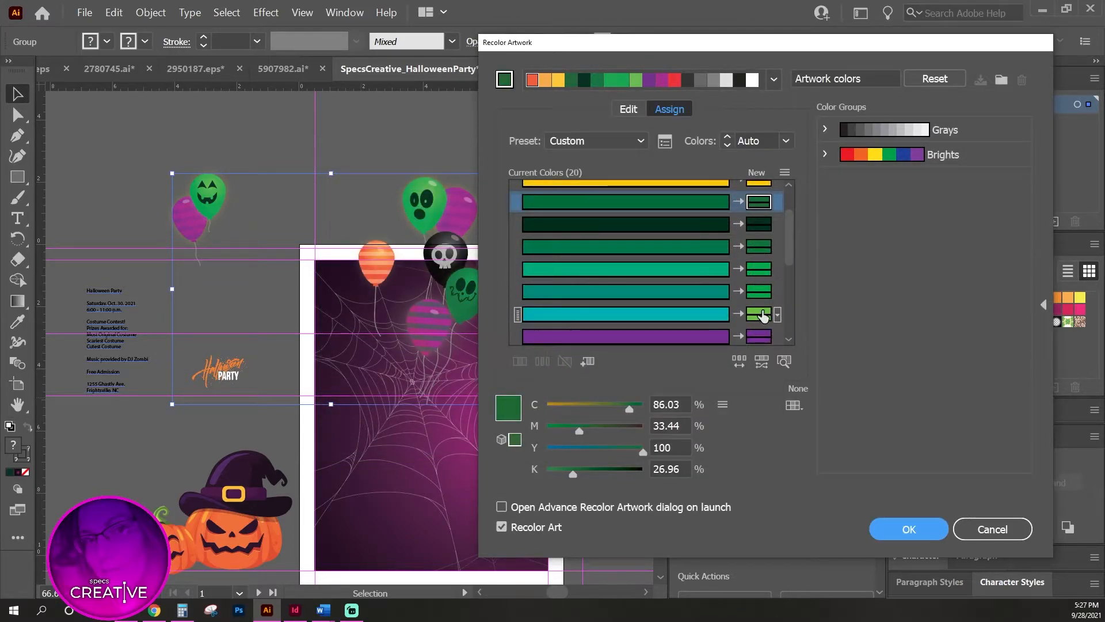
Lighten the green assigned to the bright teal by setting its cyan to 40%, keeping the balloons in view.
left_click_drag(723, 42, 779, 45)
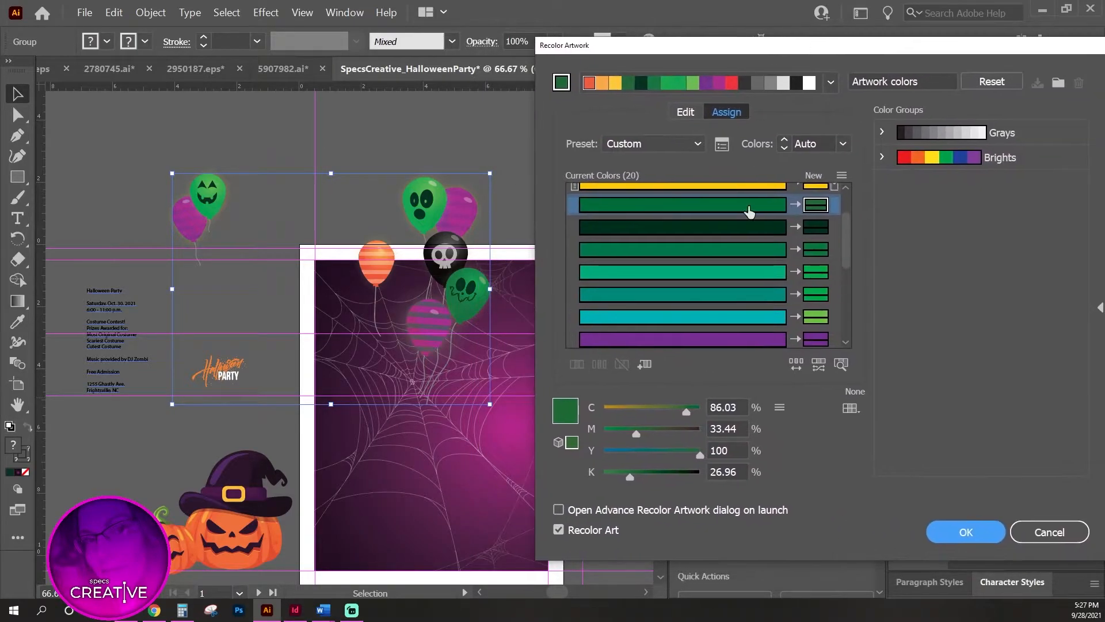
left_click(816, 318)
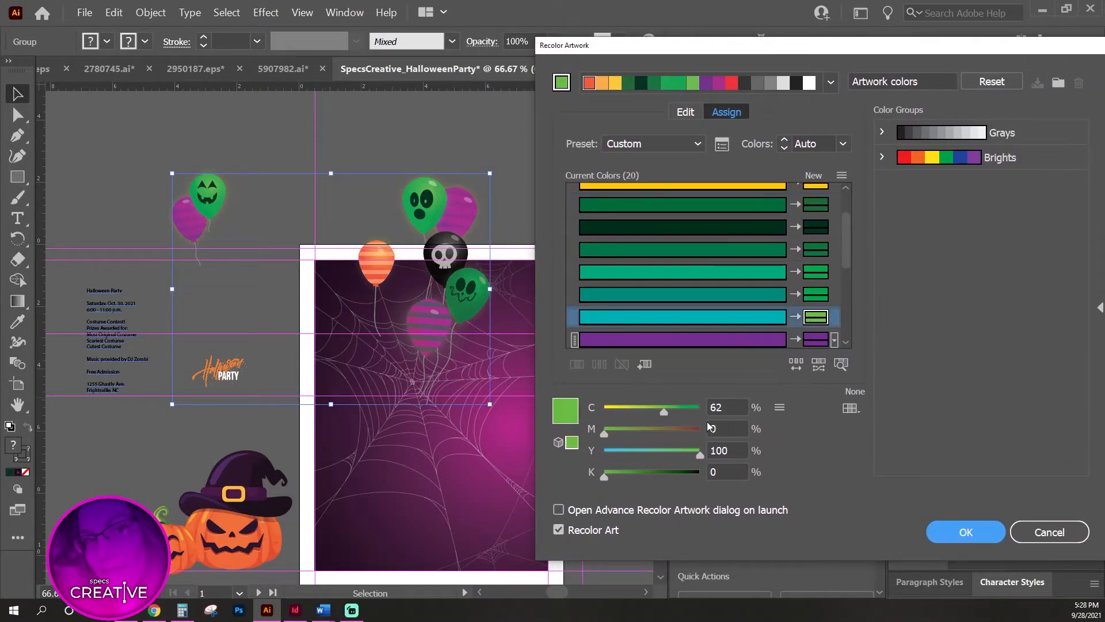
left_click(736, 407)
type("40")
key("Tab")
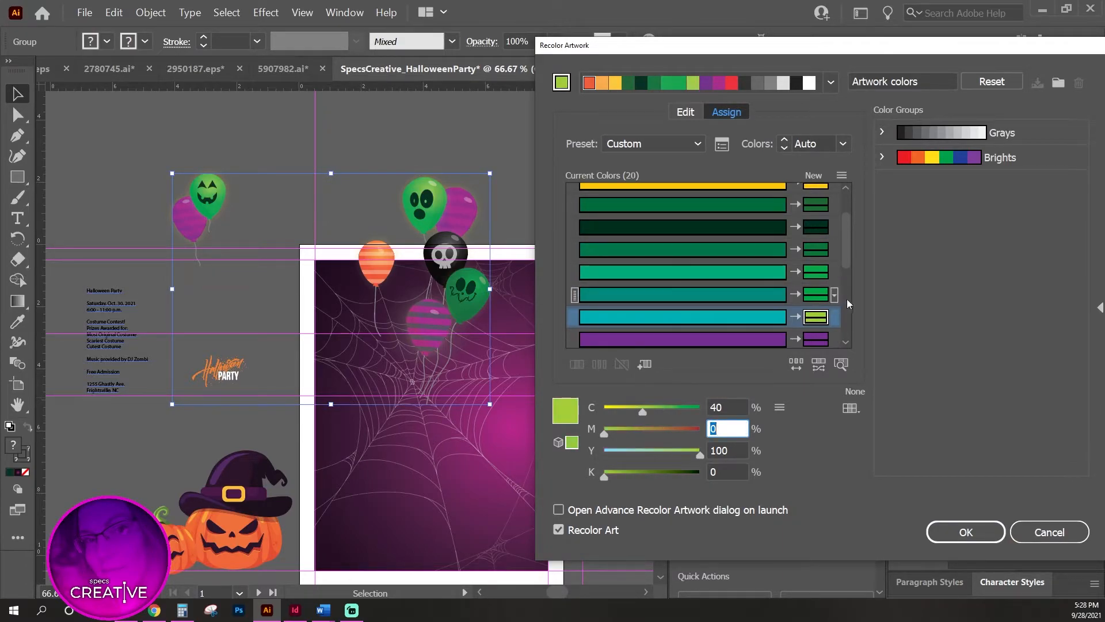
Set cyan to 60% for the green assigned to the dark teal and apply the recoloring to the balloons.
left_click(812, 295)
left_click(742, 407)
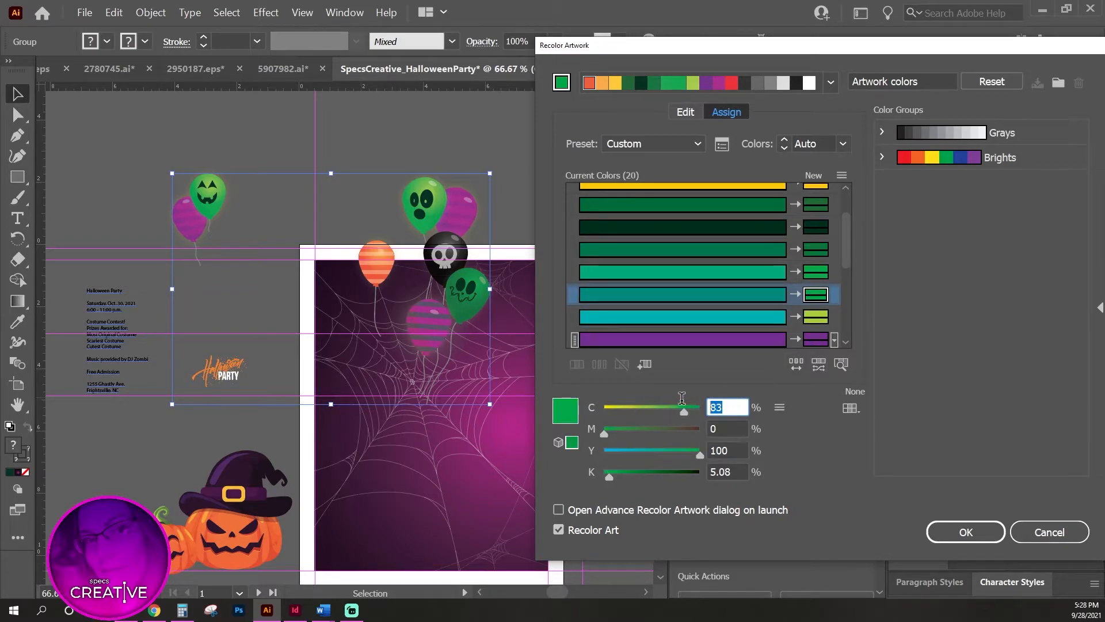
type("60")
key("Tab")
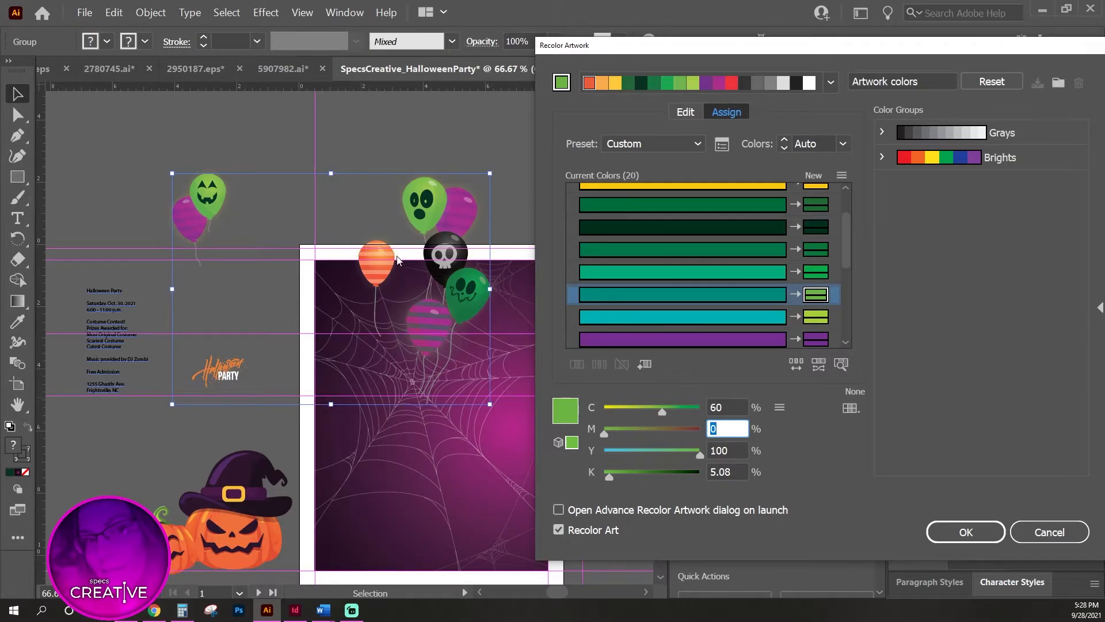
key("Return")
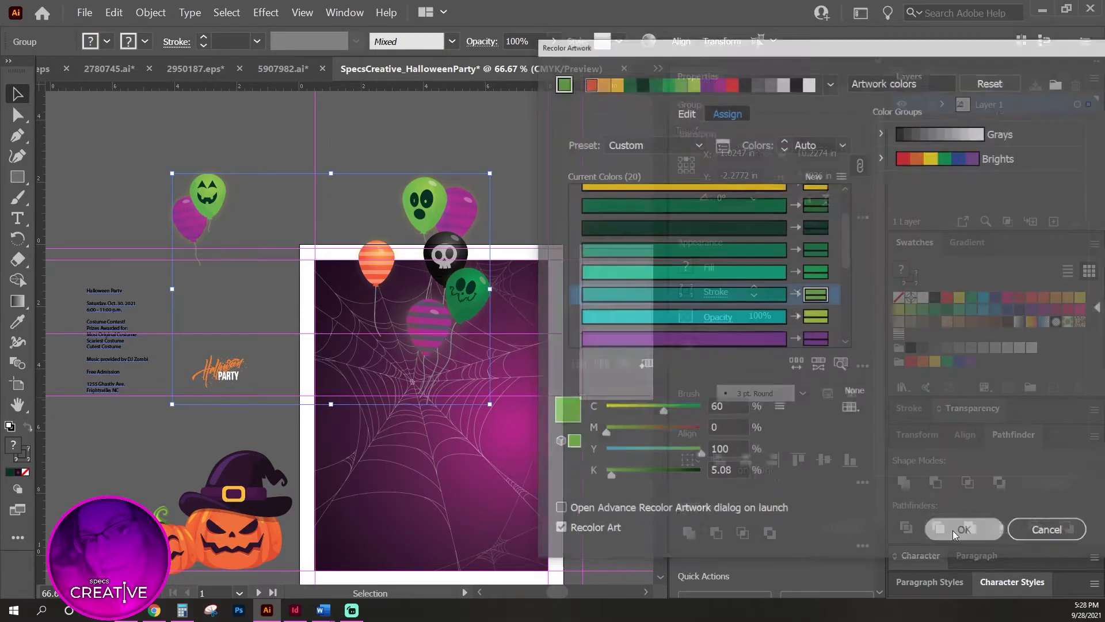
left_click(526, 297)
left_click(480, 297)
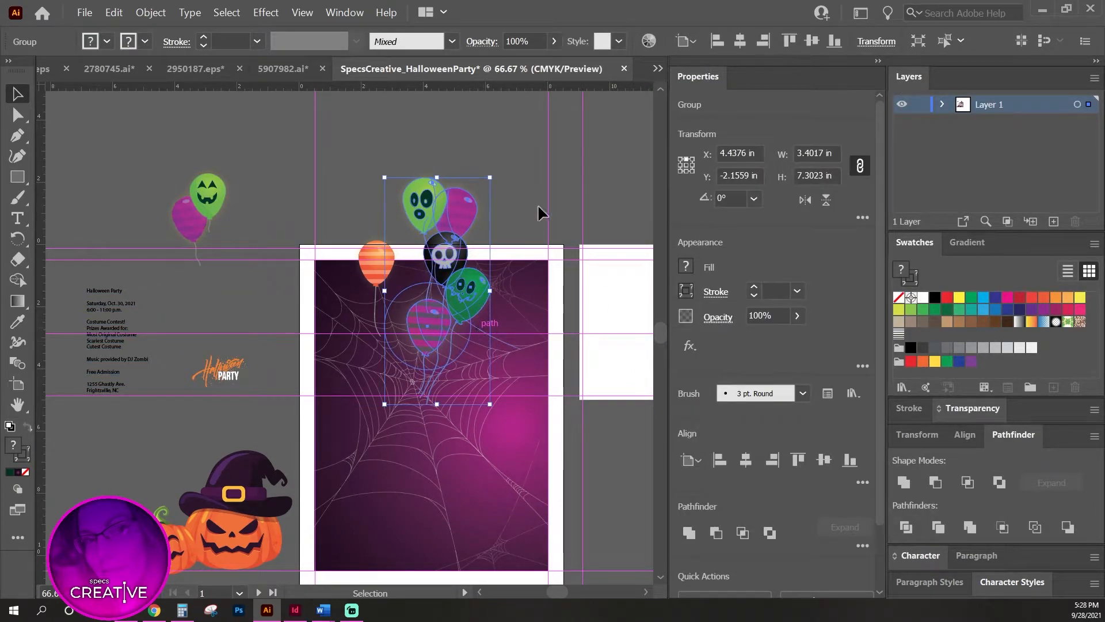
key("ctrl+shift+a")
left_click(482, 295)
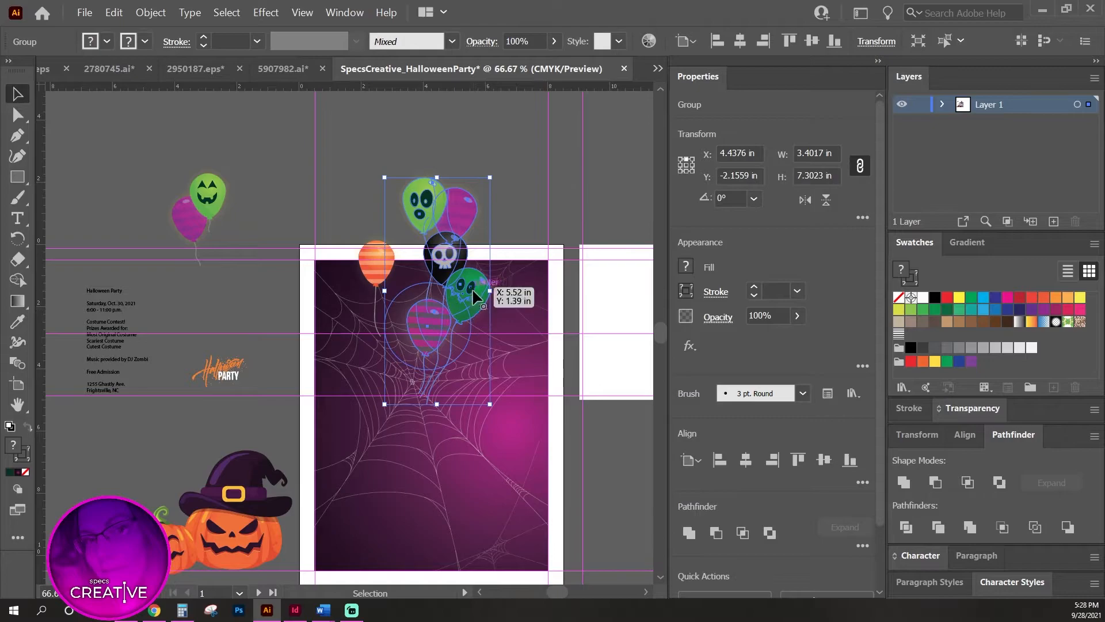
left_click(550, 296)
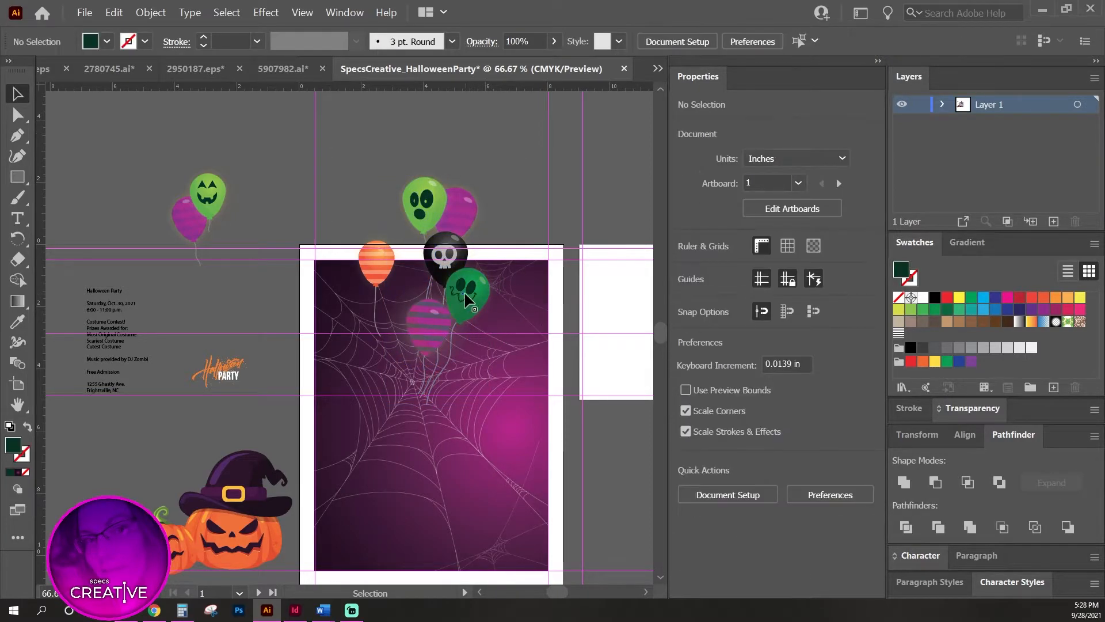
left_click(480, 312)
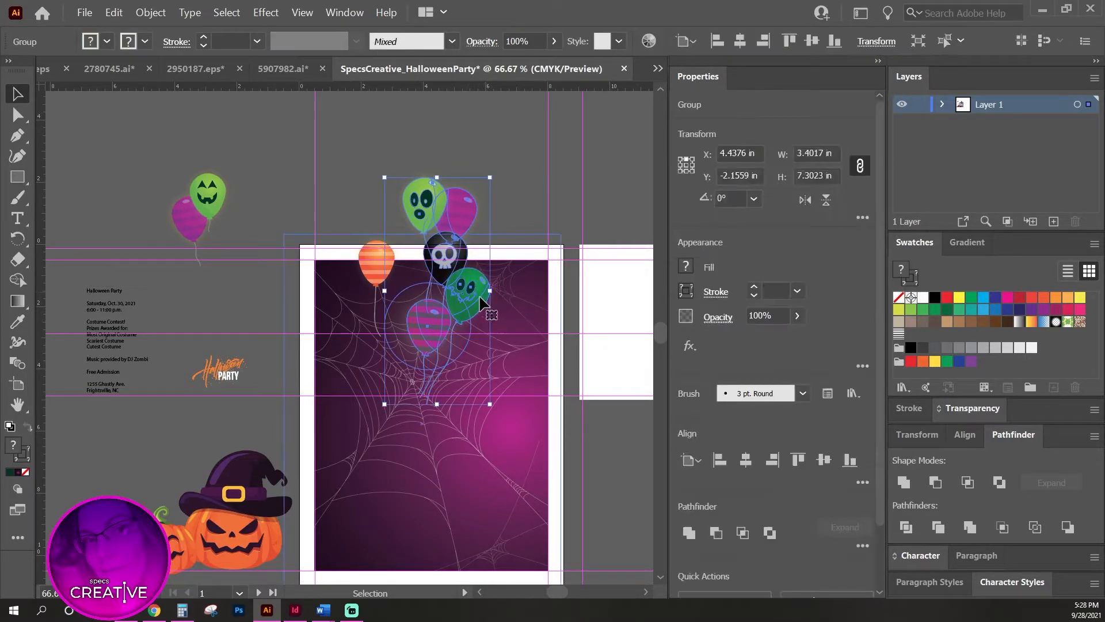
double_click(482, 318)
left_click(469, 293)
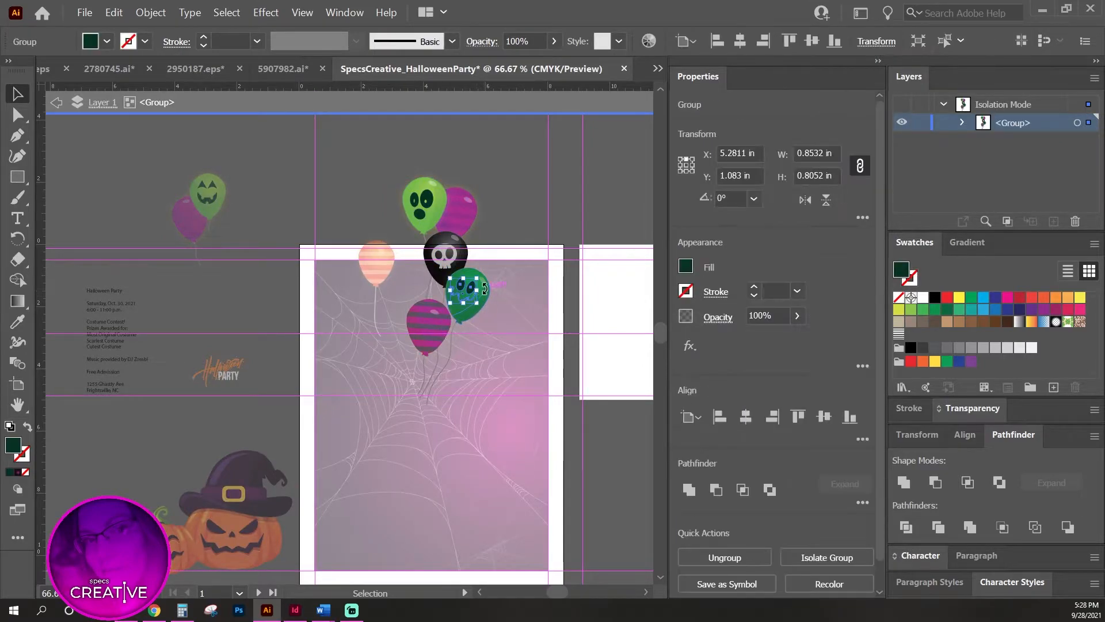
double_click(495, 198)
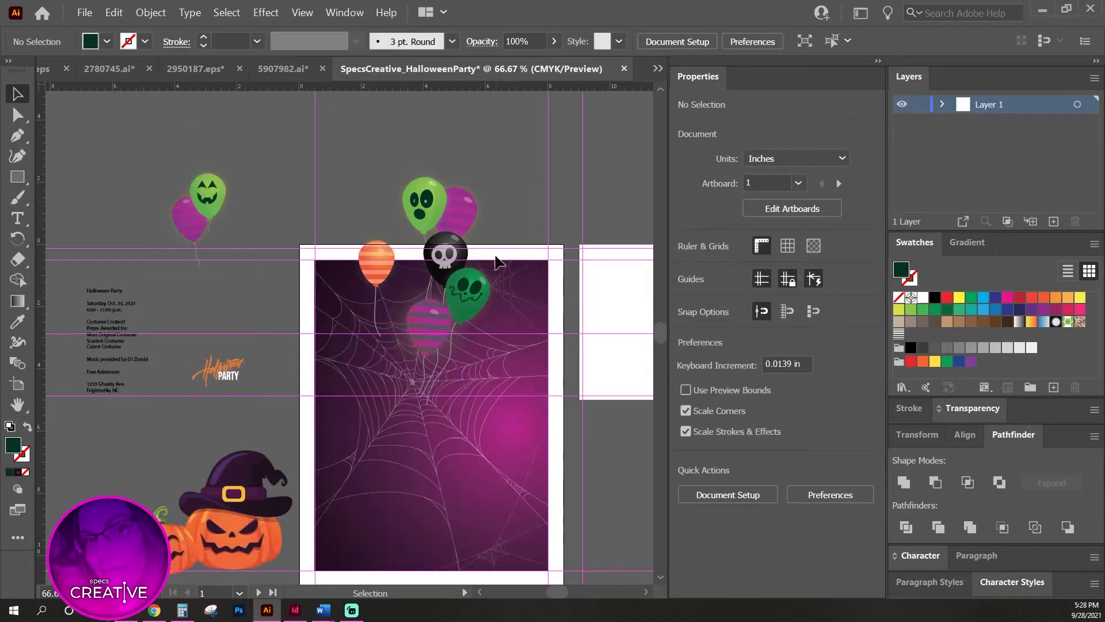
left_click(466, 313)
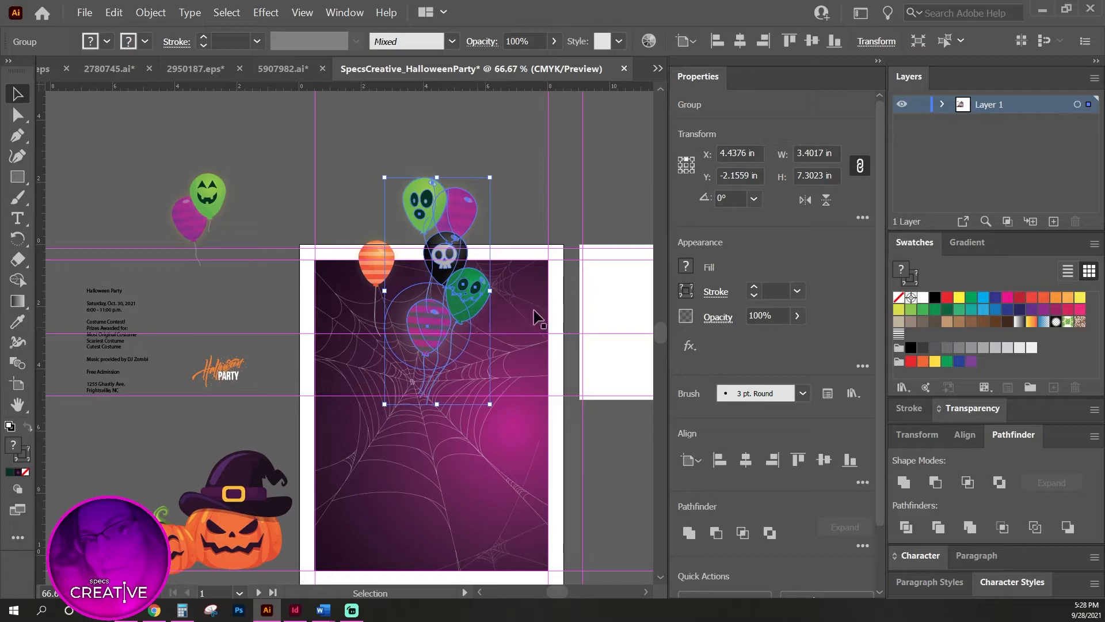
left_click(583, 169)
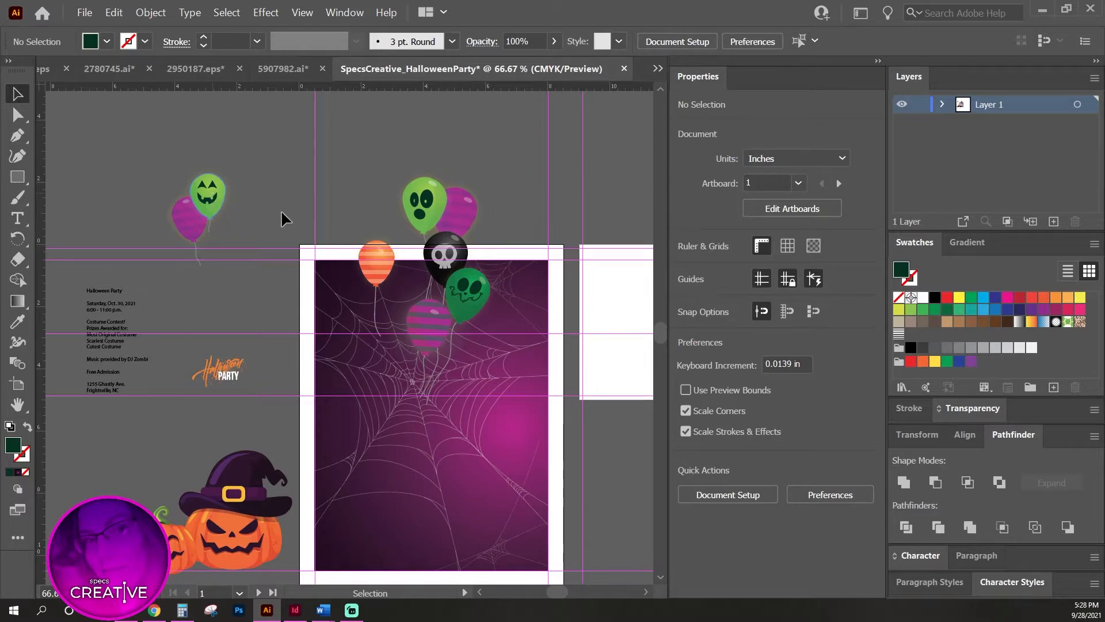
Isolate the balloon bunch and delete the dark green balloon with its face and highlight, leaving its string in place.
double_click(469, 303)
left_click(470, 303)
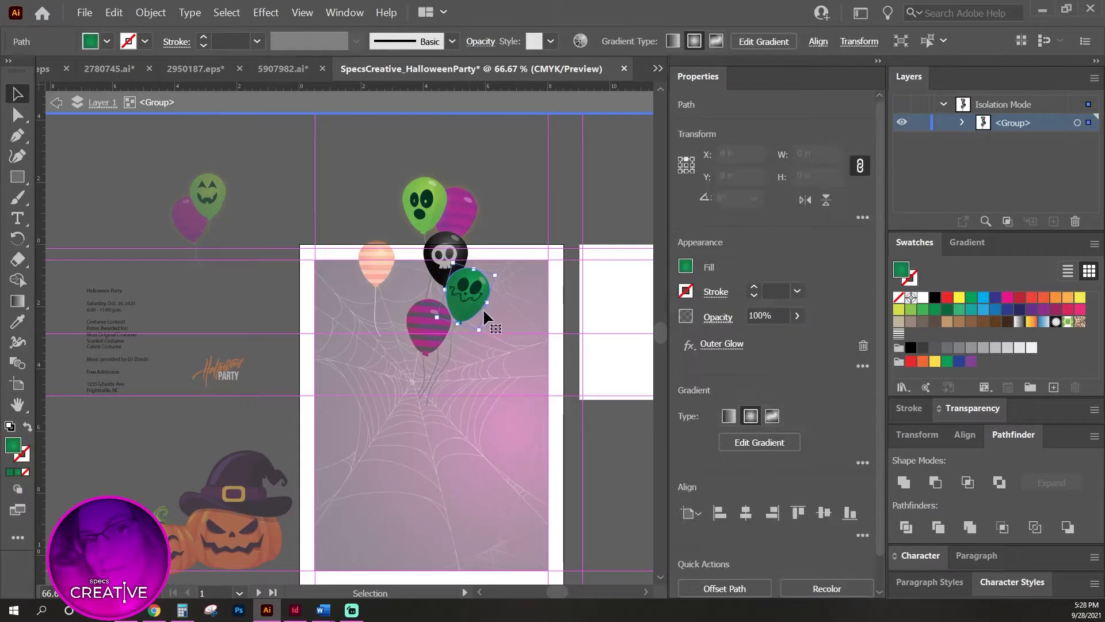
key("Delete")
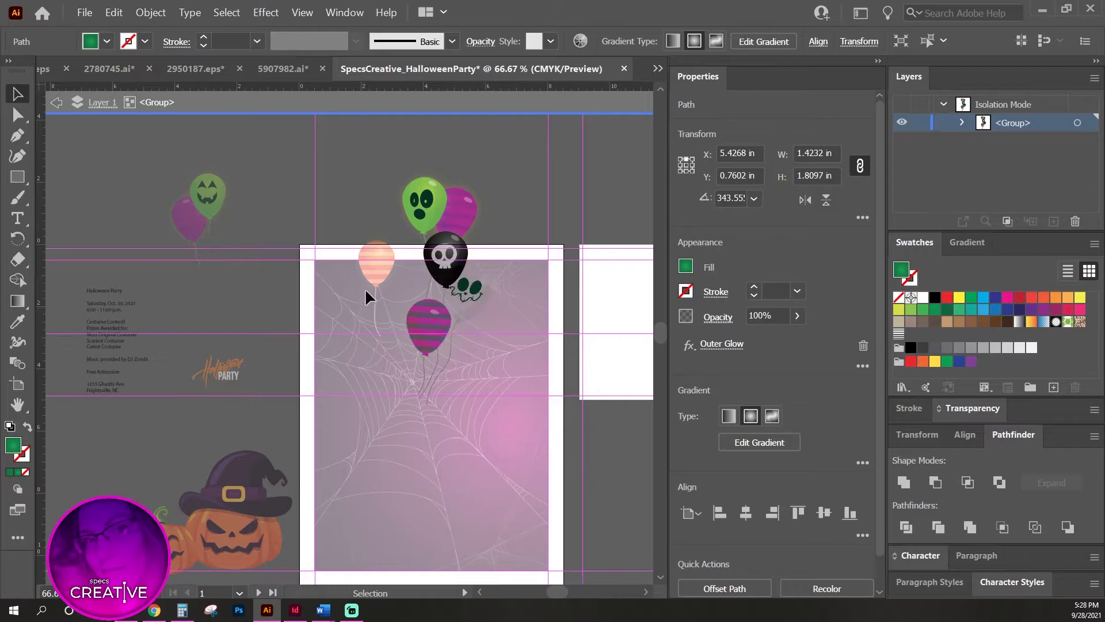
left_click_drag(465, 289, 465, 287)
key("Delete")
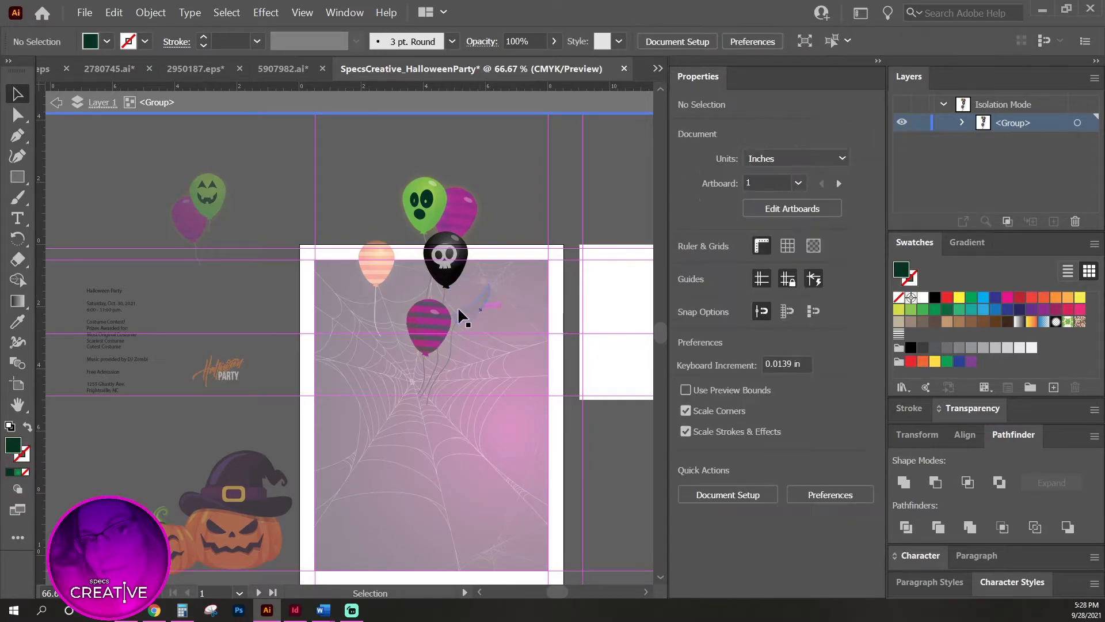
left_click(473, 311)
key("Delete")
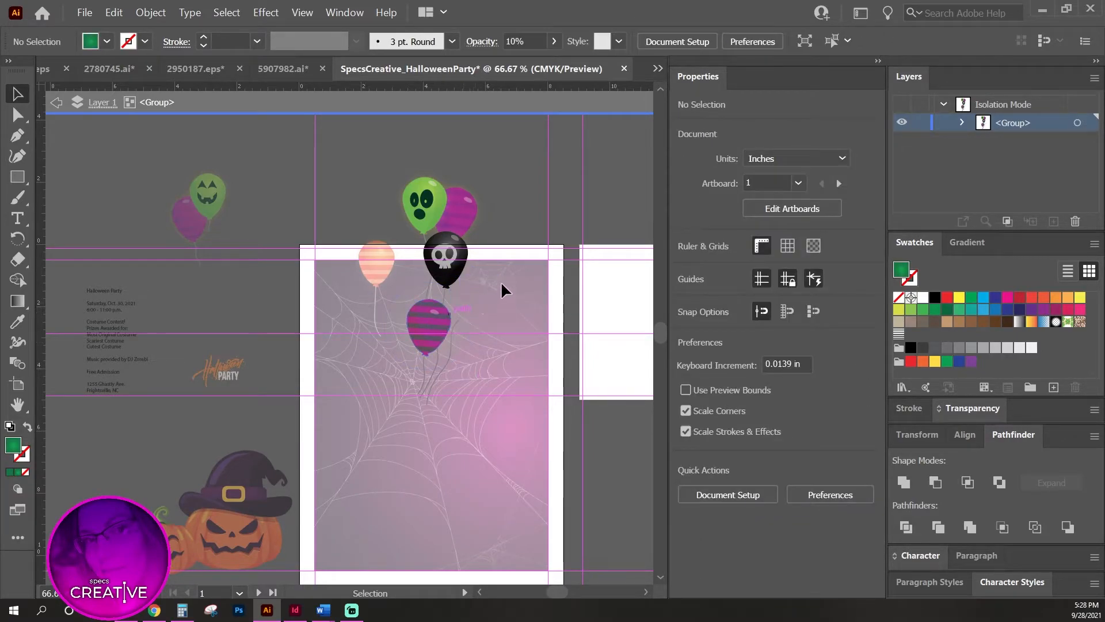
double_click(340, 174)
Isolate the separate balloon pair and delete the purple balloon with its highlight and string, keeping the green jack-o'-lantern balloon.
left_click(222, 212)
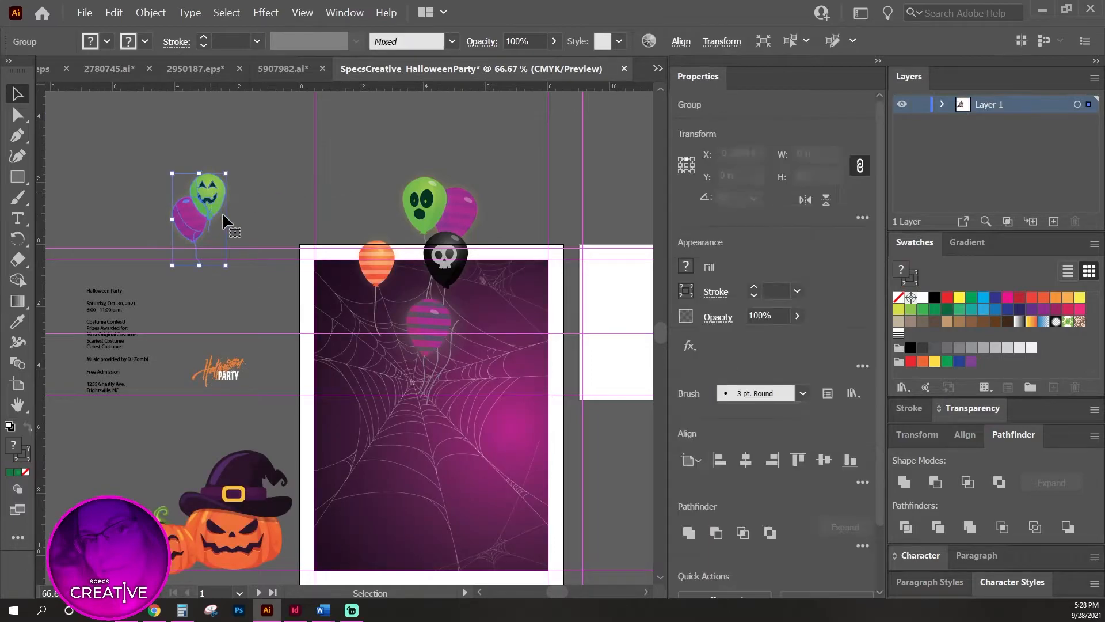
double_click(216, 188)
left_click(218, 198)
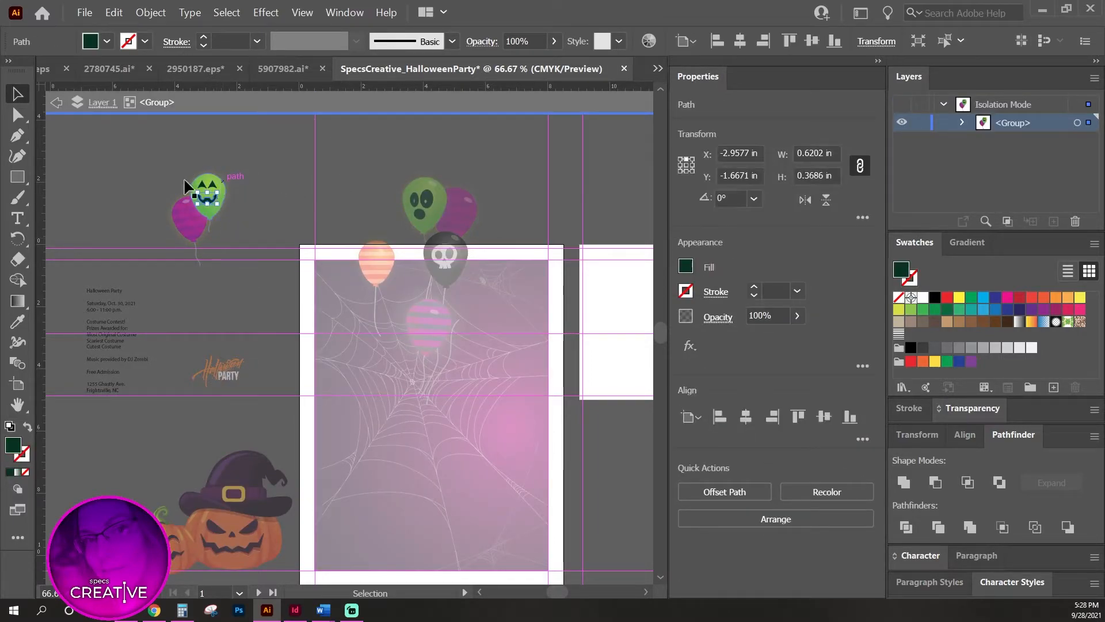
left_click(180, 222)
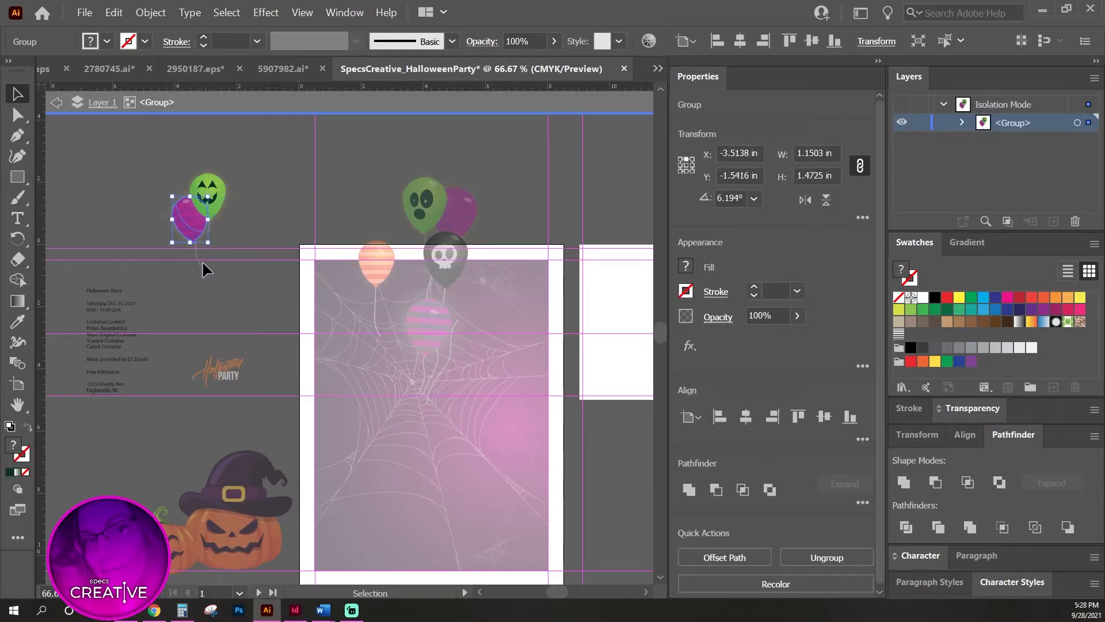
key("Delete")
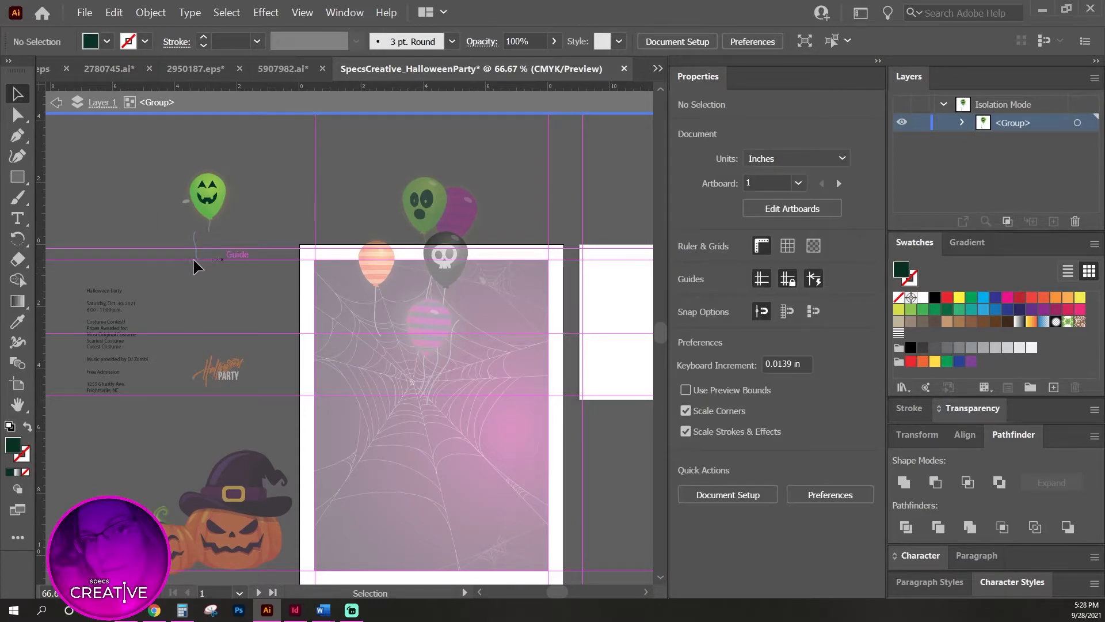
left_click(198, 257)
key("Delete")
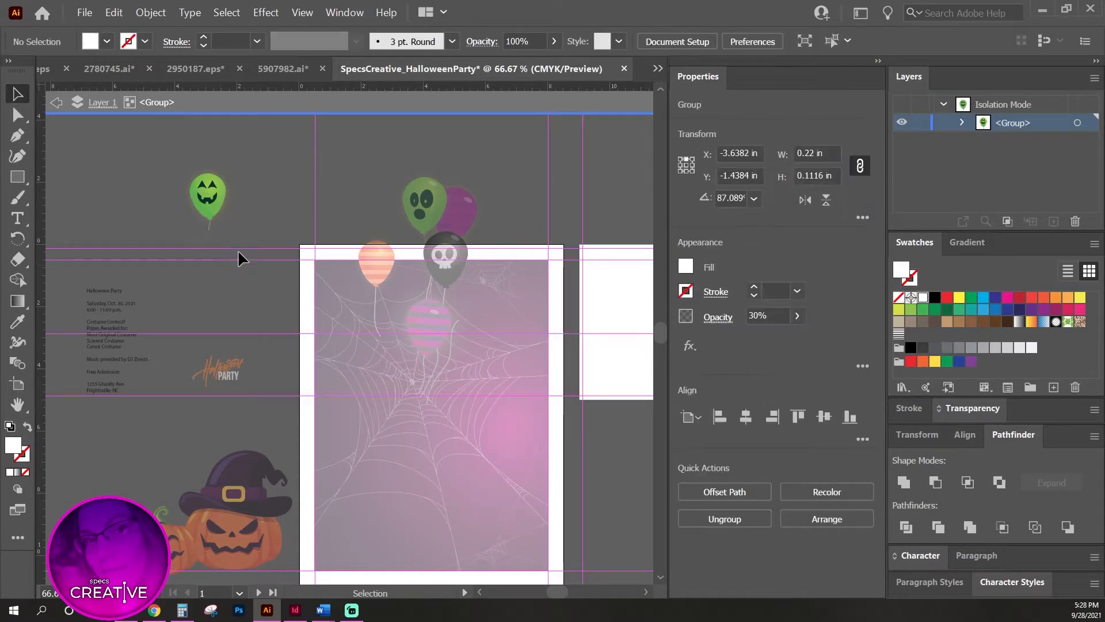
double_click(264, 201)
Fit the green jack-o'-lantern balloon into the bunch's gap below the skull balloon, enlarged and tilted to about 1.5 × 2.4 in.
left_click_drag(221, 193, 488, 310)
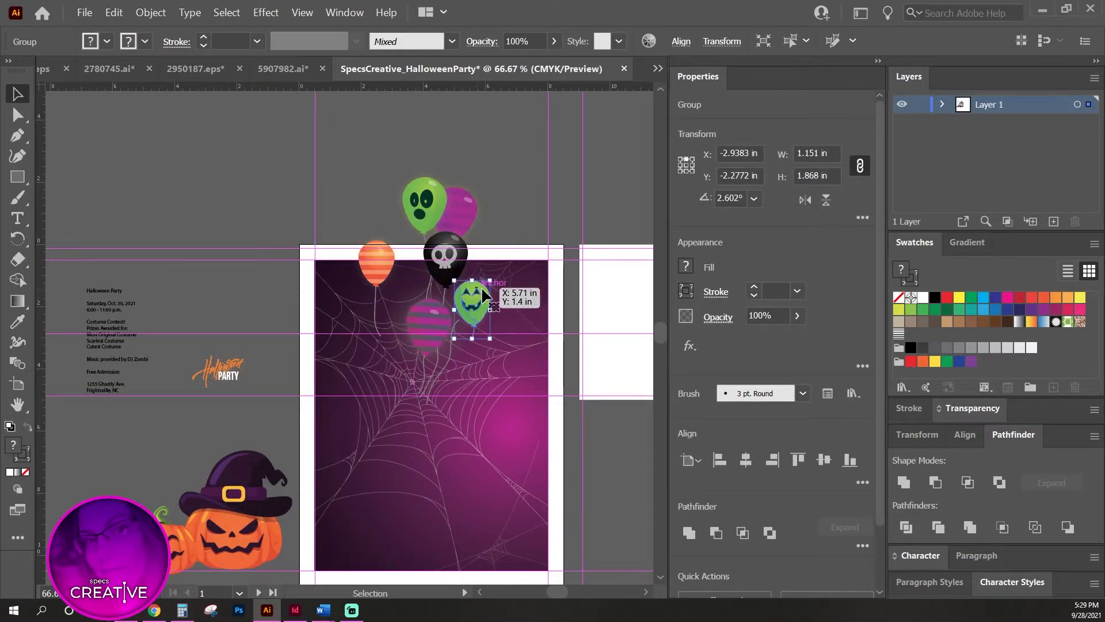
left_click_drag(439, 252, 662, 489)
left_click_drag(513, 453, 290, 418)
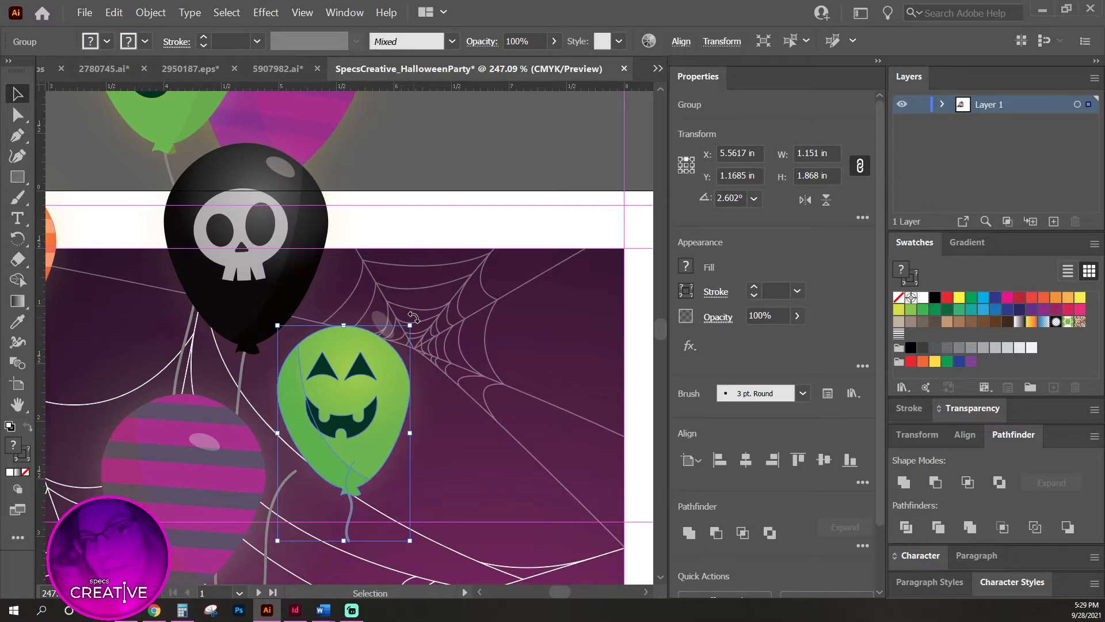
left_click_drag(414, 317, 586, 264)
key("shift")
left_click_drag(342, 346, 315, 358)
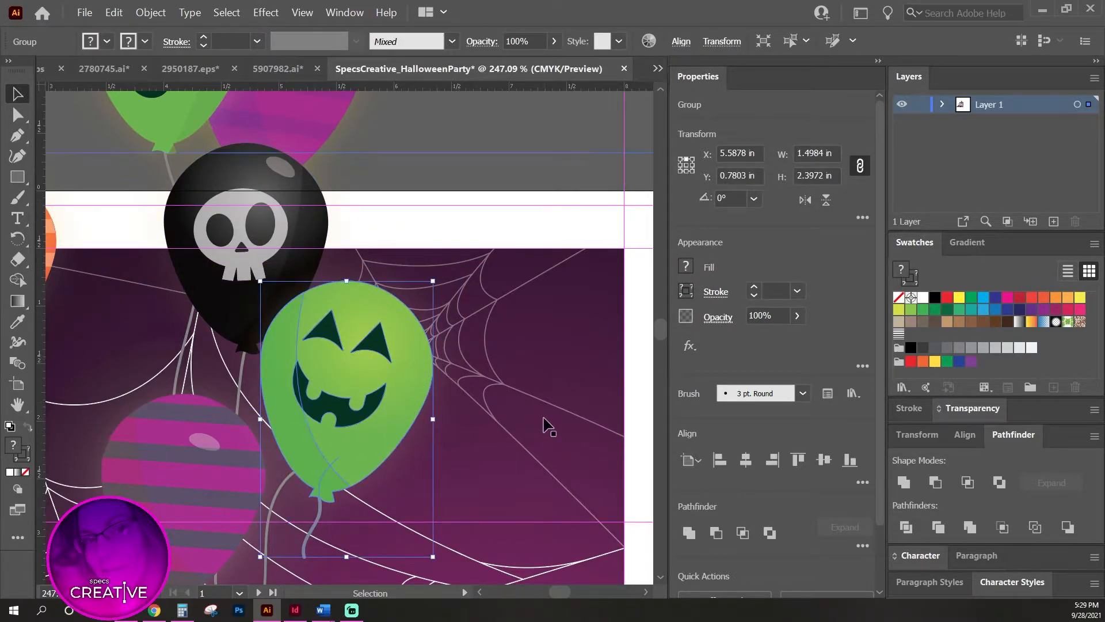
left_click_drag(535, 286, 523, 266)
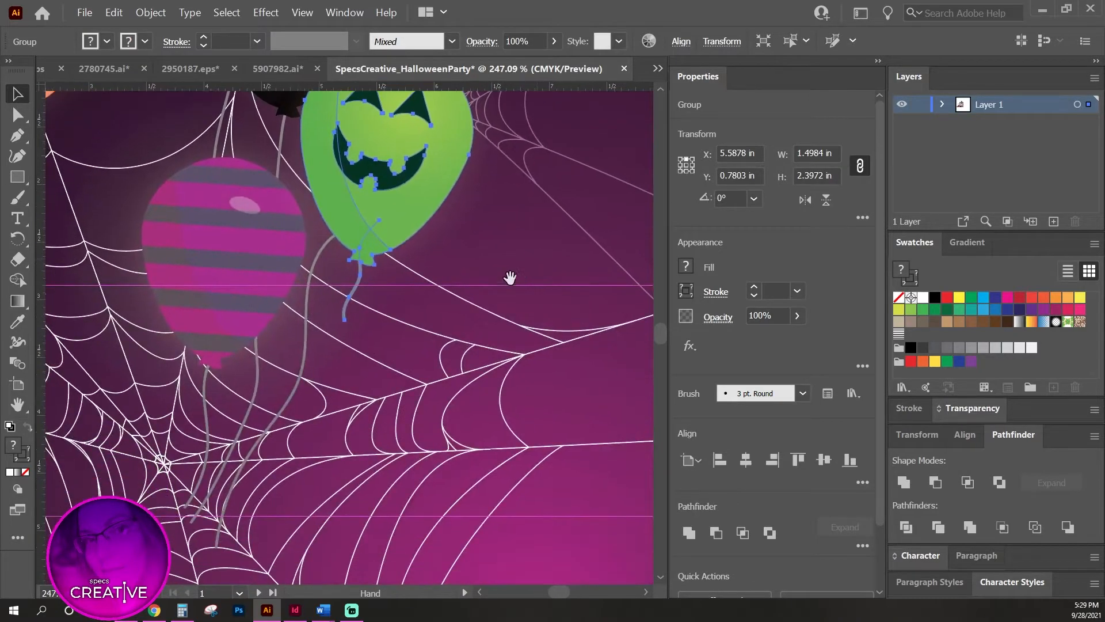
left_click(302, 350)
double_click(303, 351)
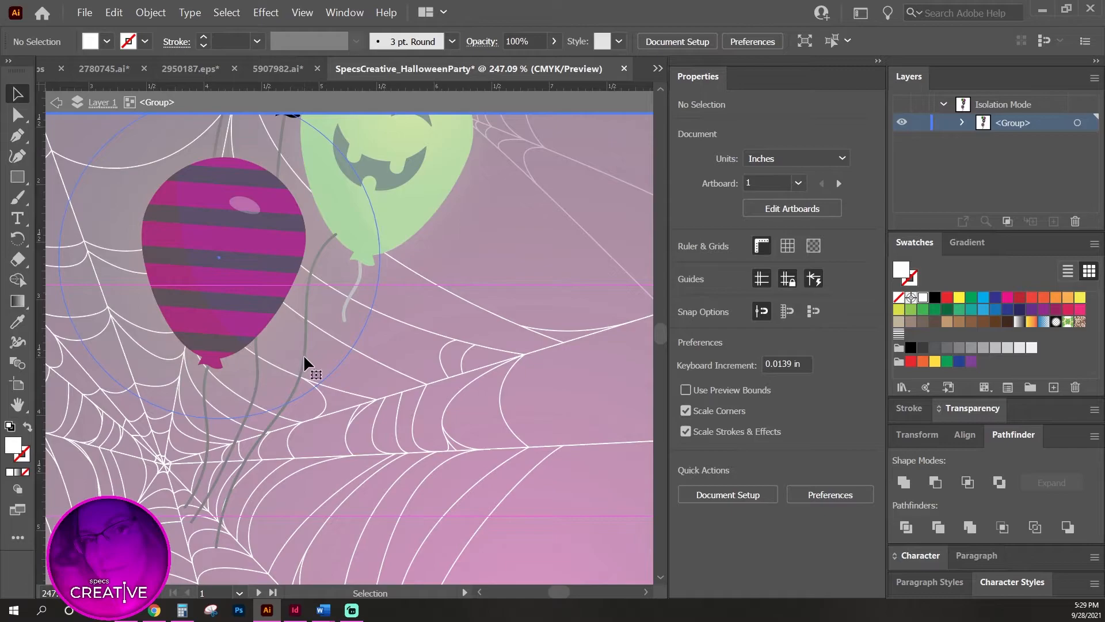
left_click(303, 354)
double_click(304, 350)
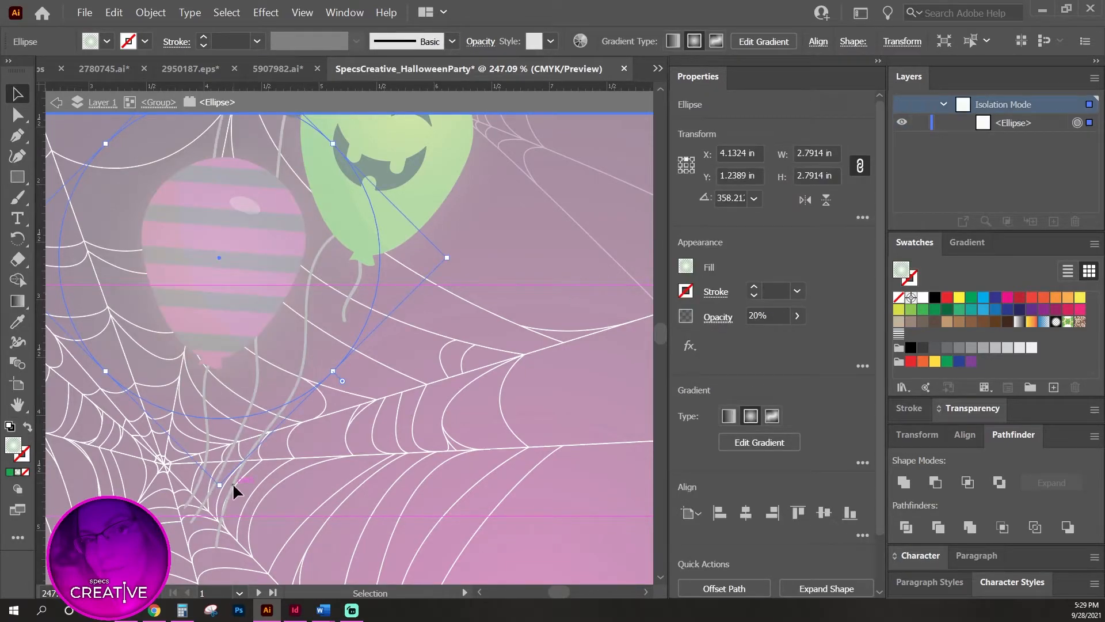
double_click(439, 381)
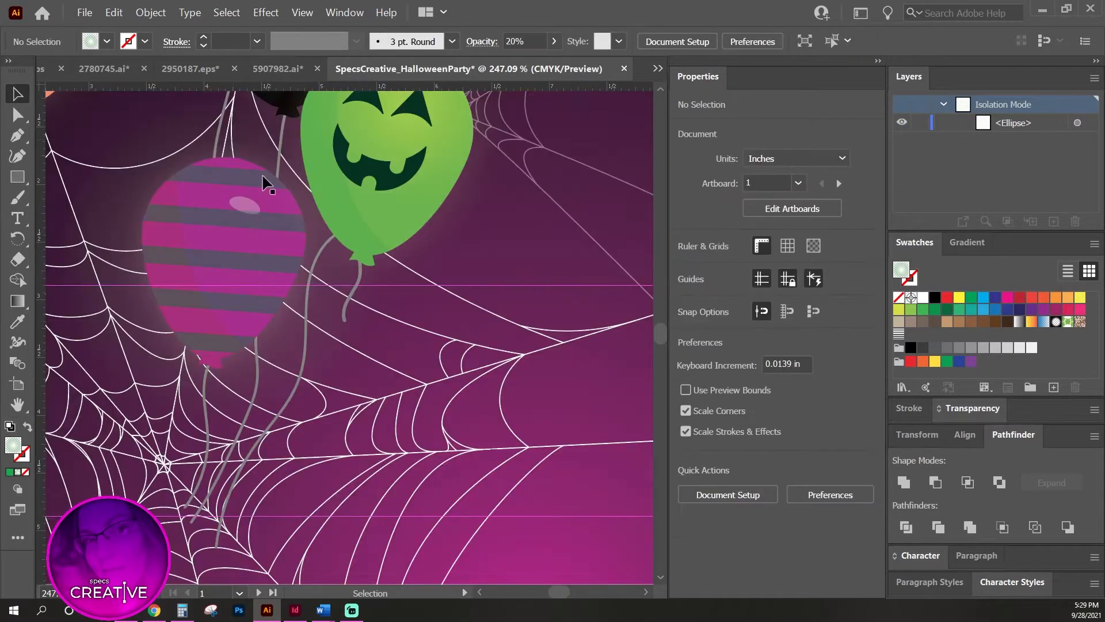
Isolate the balloon bunch and move the leftover string so it hangs from the green jack-o'-lantern balloon's knot.
left_click(268, 427)
double_click(265, 429)
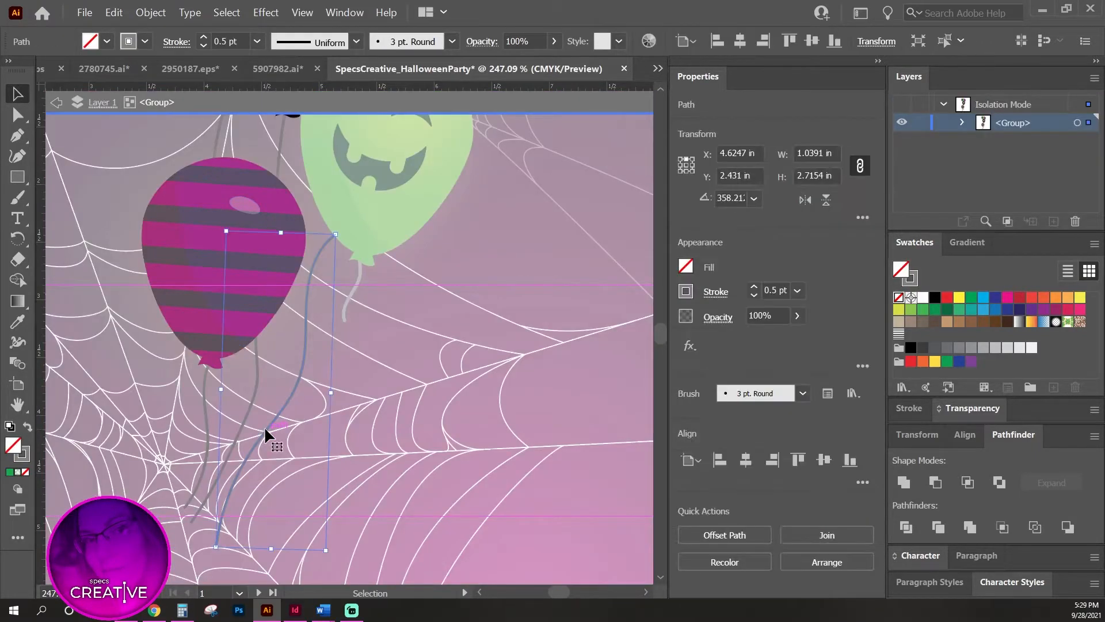
key("Delete")
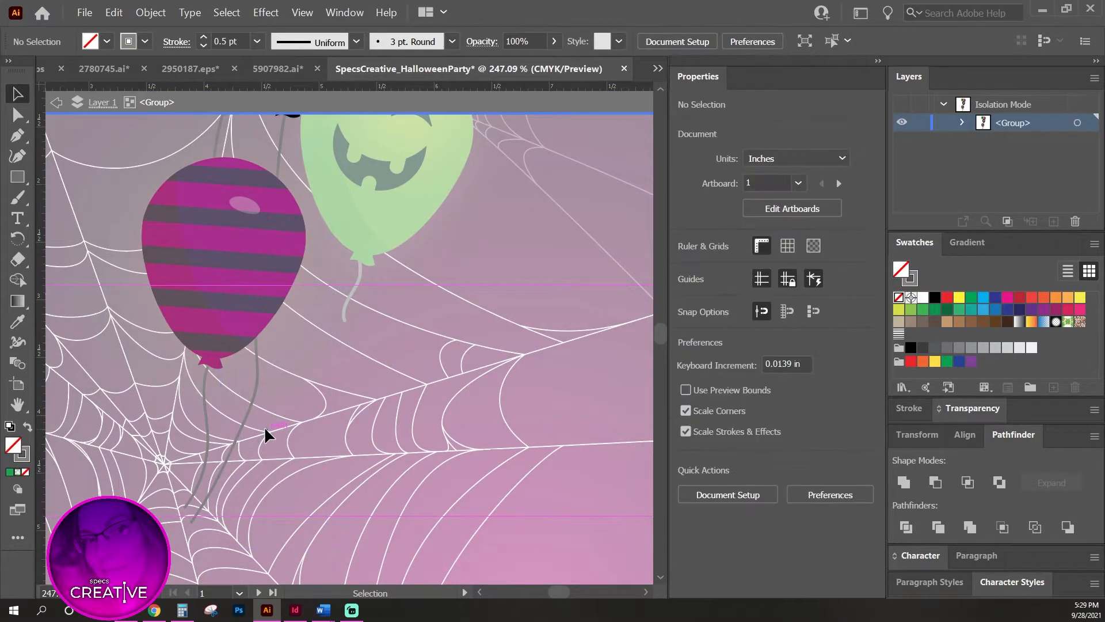
key("ctrl+z")
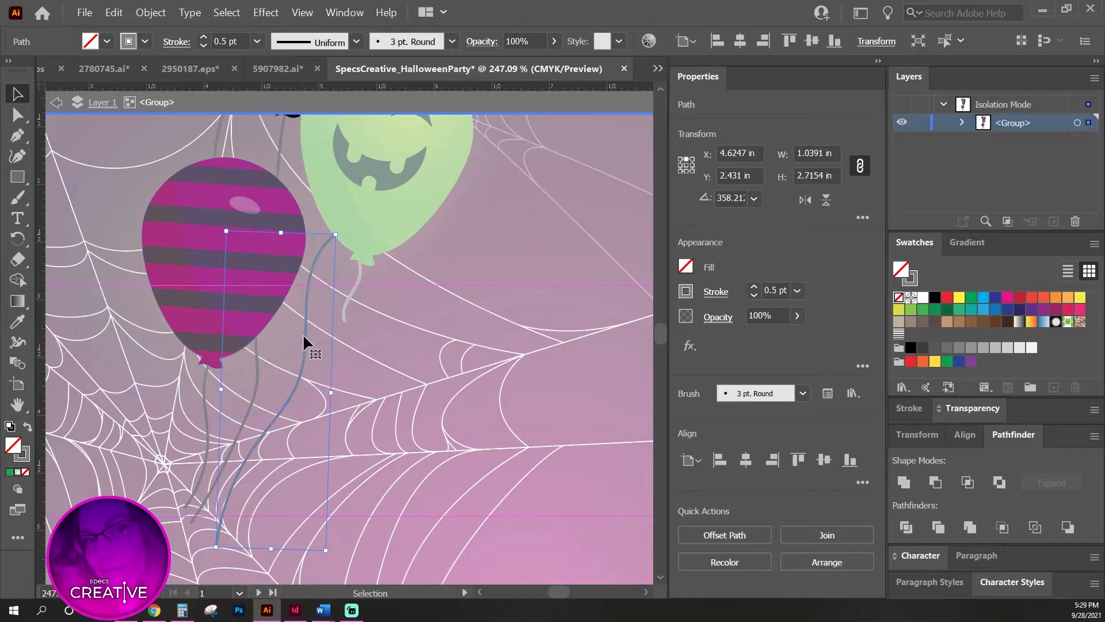
left_click_drag(306, 336, 333, 356)
left_click(389, 270)
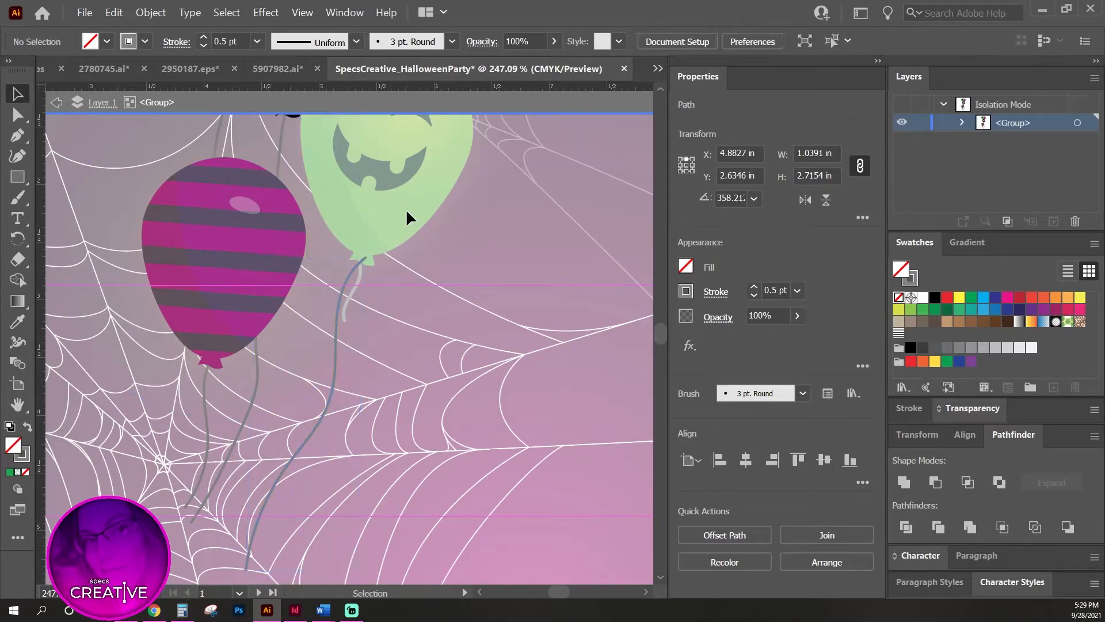
left_click(109, 104)
left_click(403, 208)
double_click(389, 244)
left_click(389, 245)
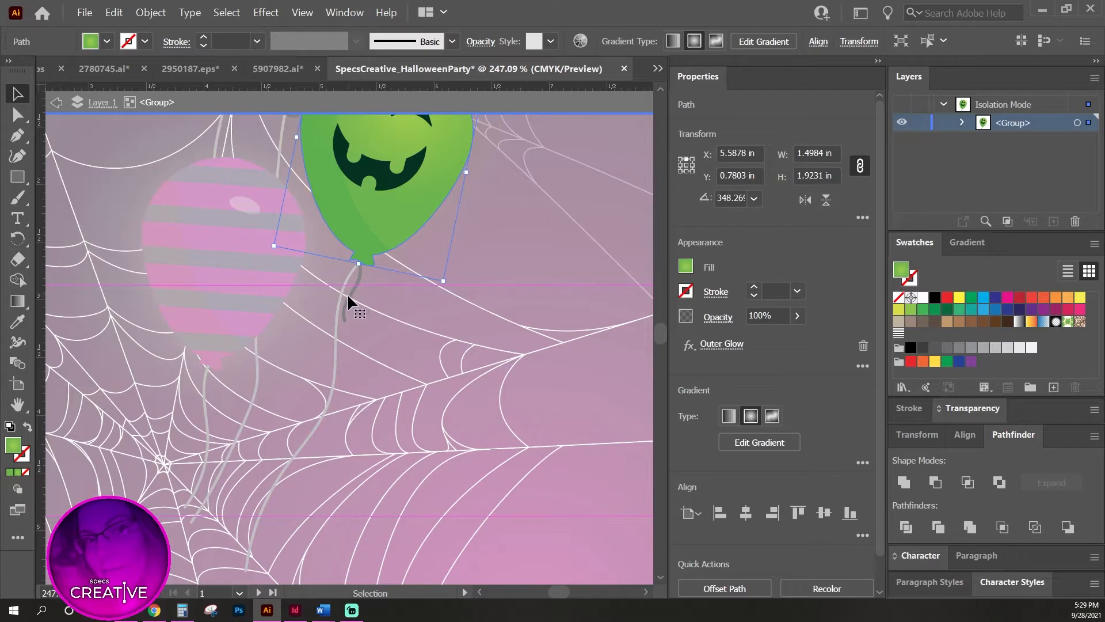
left_click(102, 103)
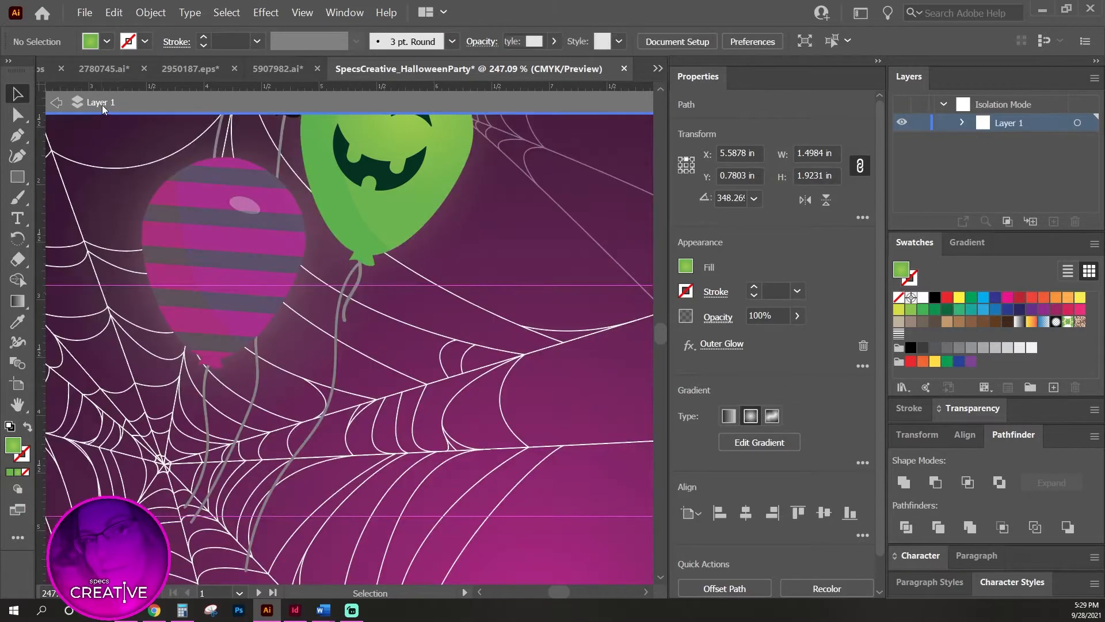
Isolate the green jack-o'-lantern balloon, delete its own short string and return to the full artwork.
left_click(358, 280)
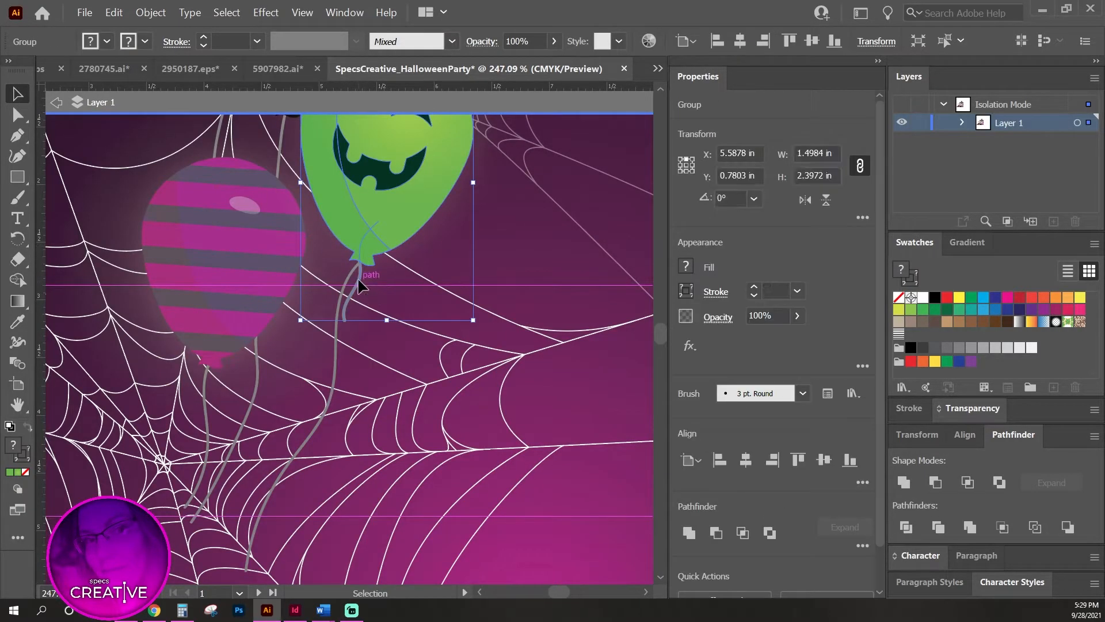
double_click(367, 240)
left_click(361, 269)
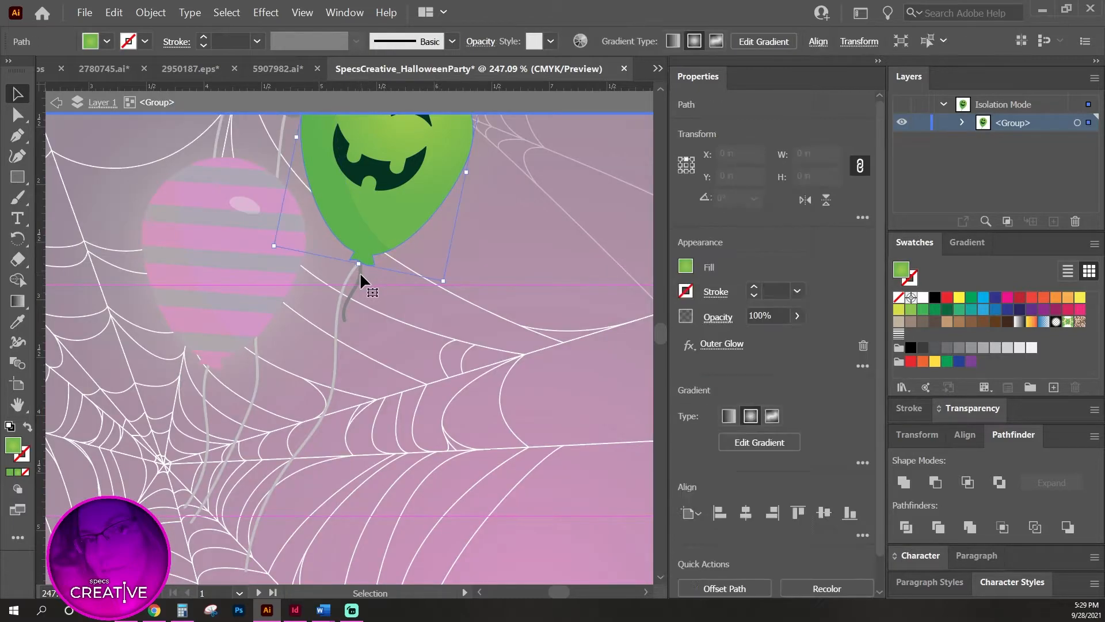
left_click(338, 300)
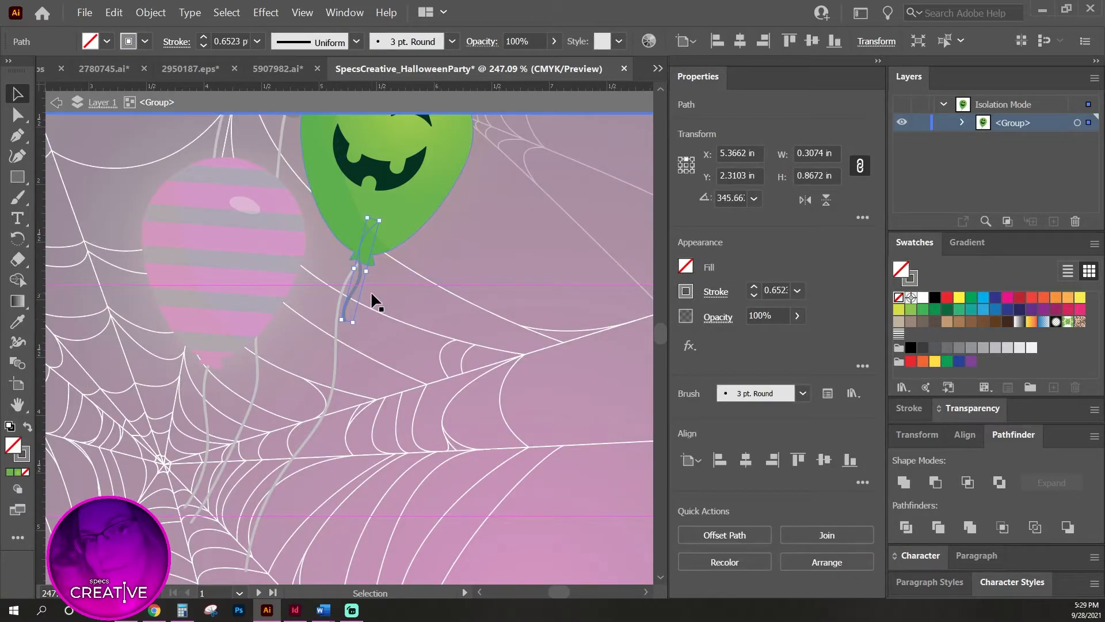
left_click(371, 291)
double_click(393, 233)
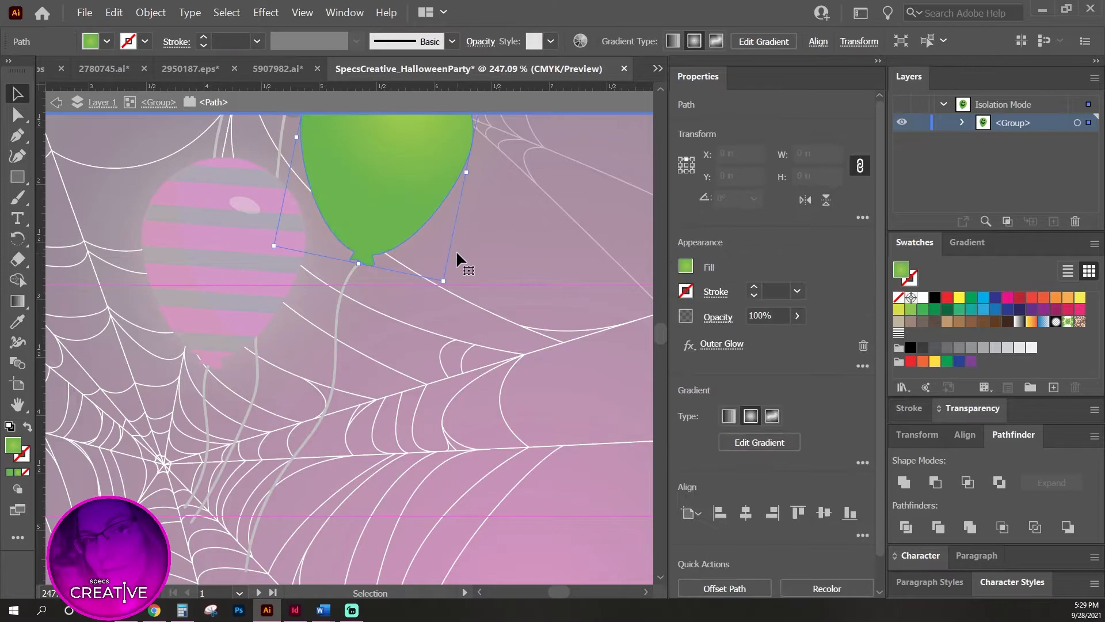
key("a")
key("ctrl+0")
key("v")
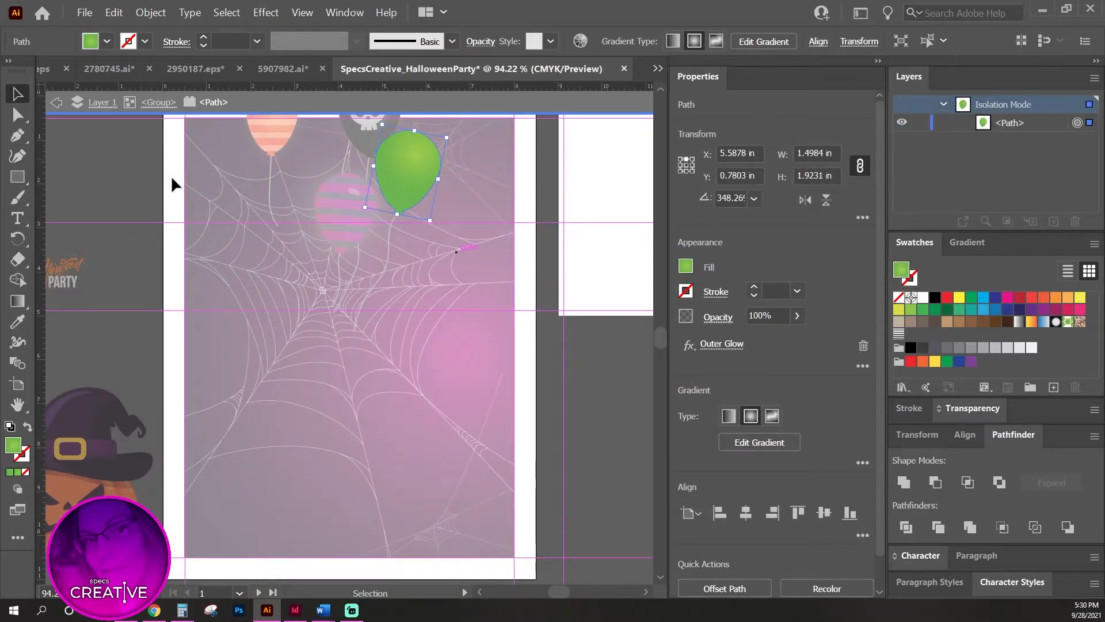
double_click(118, 173)
Group the green jack-o'-lantern balloon with the rest of the balloon bunch.
left_click_drag(425, 165, 492, 264)
key("ctrl+z")
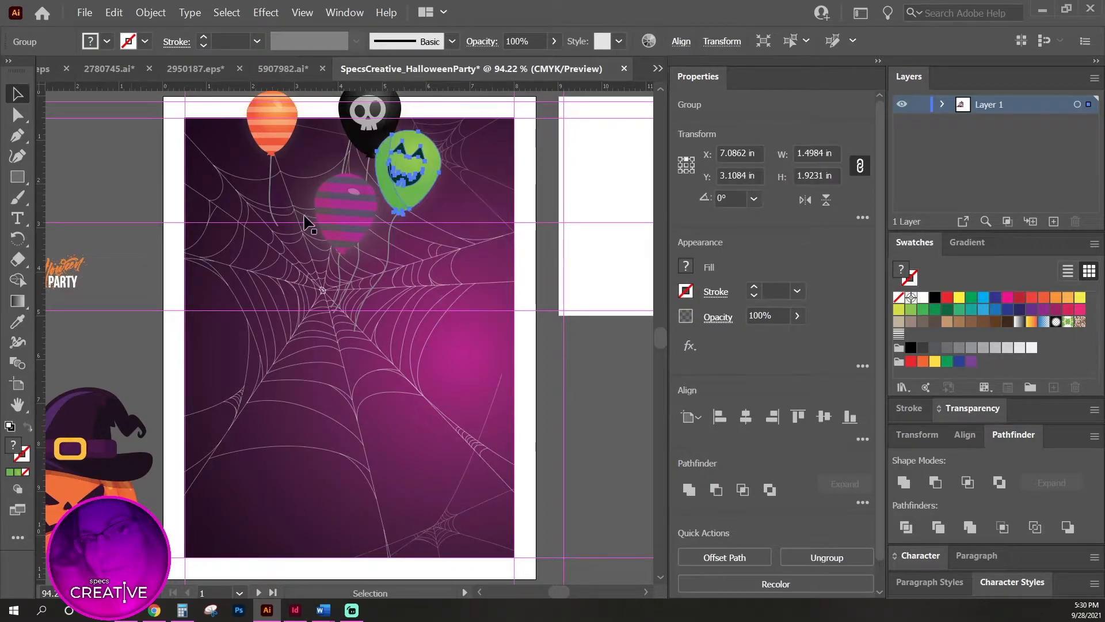
left_click(354, 207, "shift")
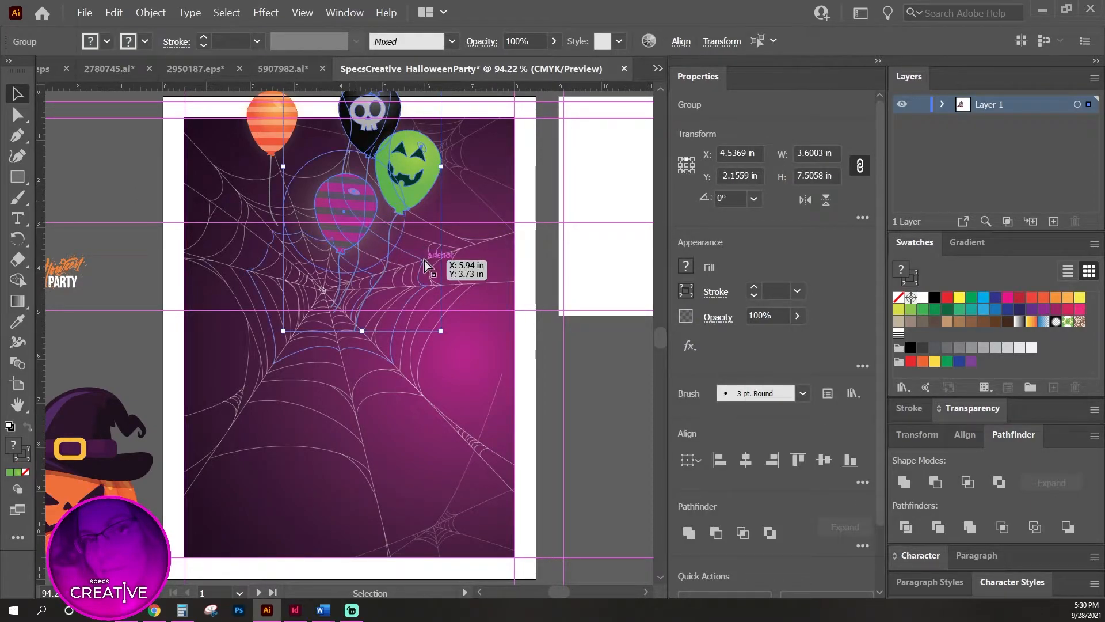
key("v")
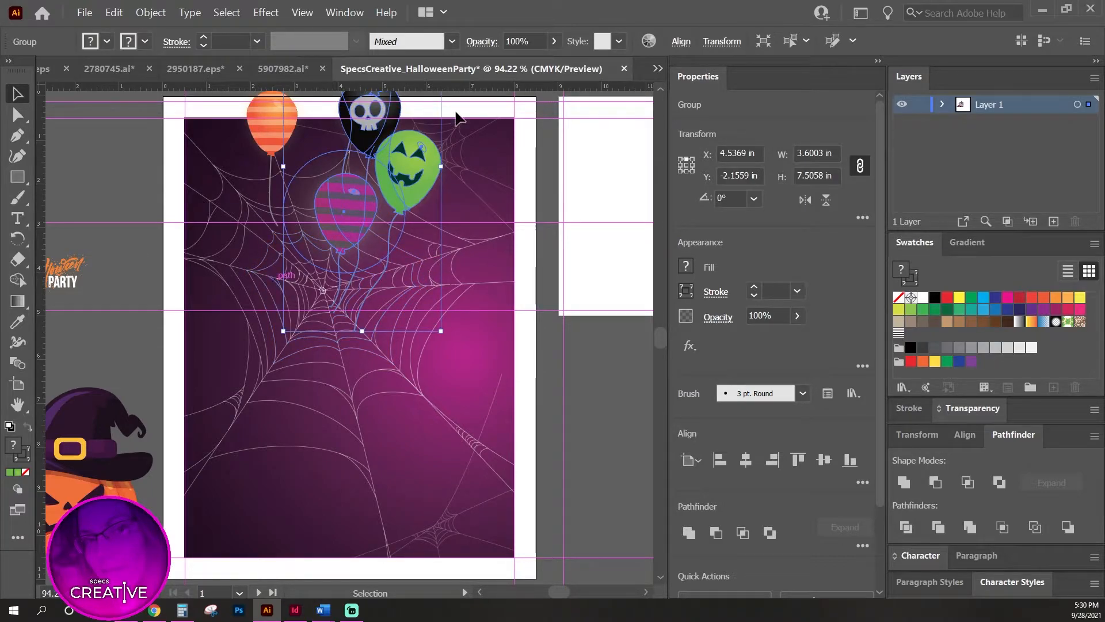
left_click(147, 13)
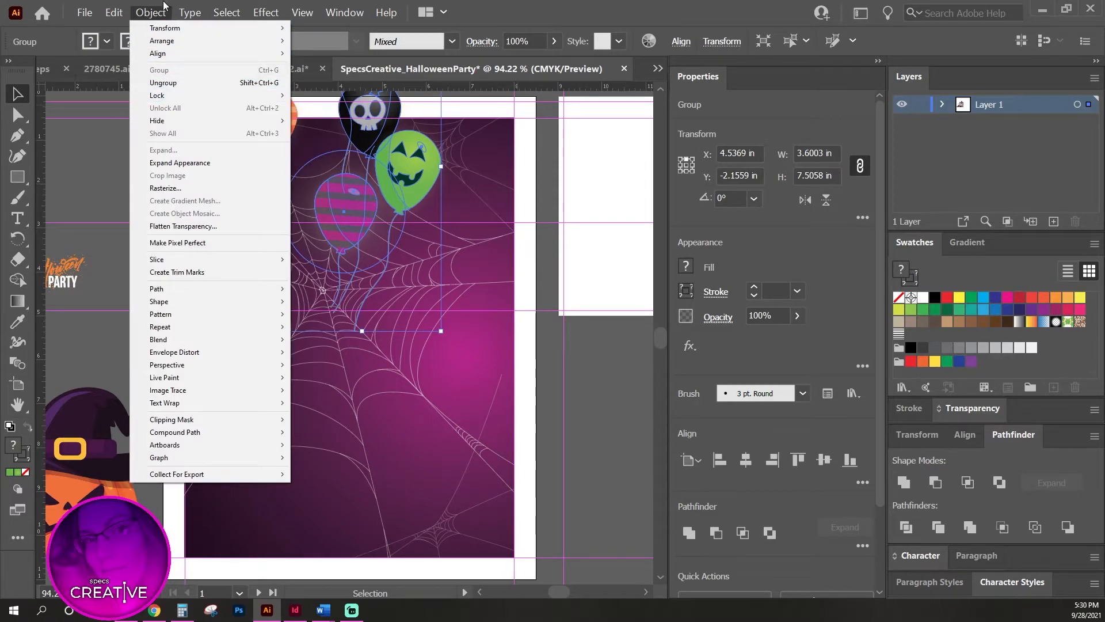
mouse_move(265, 13)
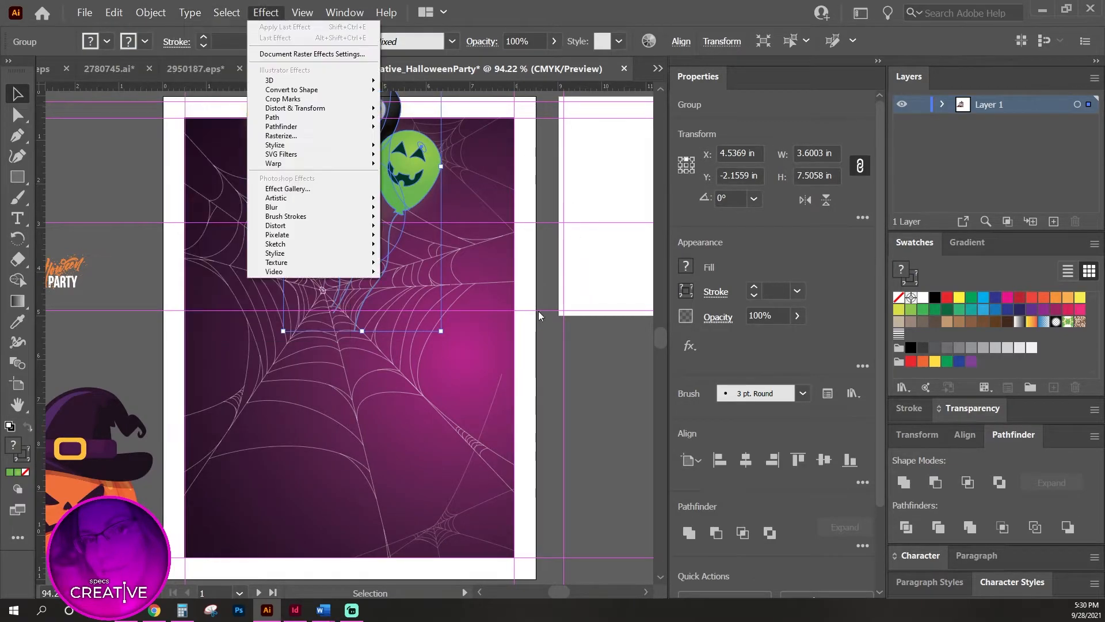
left_click(604, 351)
left_click(603, 351)
Move the grouped bunch down along the flyer's right side and set the orange striped balloon aside on the pasteboard left of the artboard.
left_click_drag(413, 162, 501, 321)
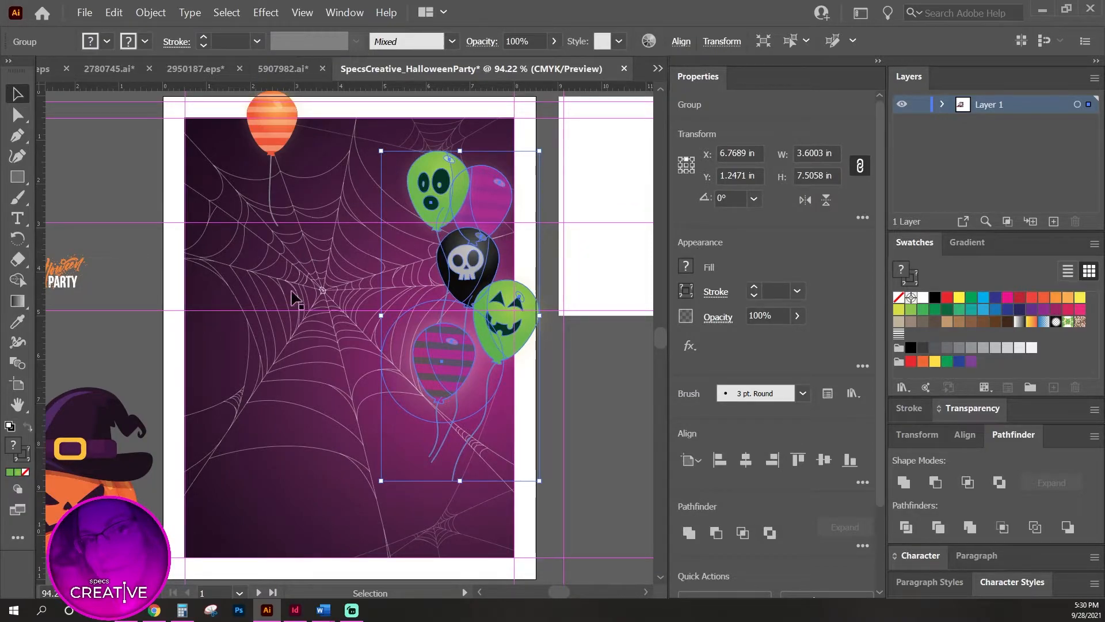
left_click_drag(263, 116, 61, 147)
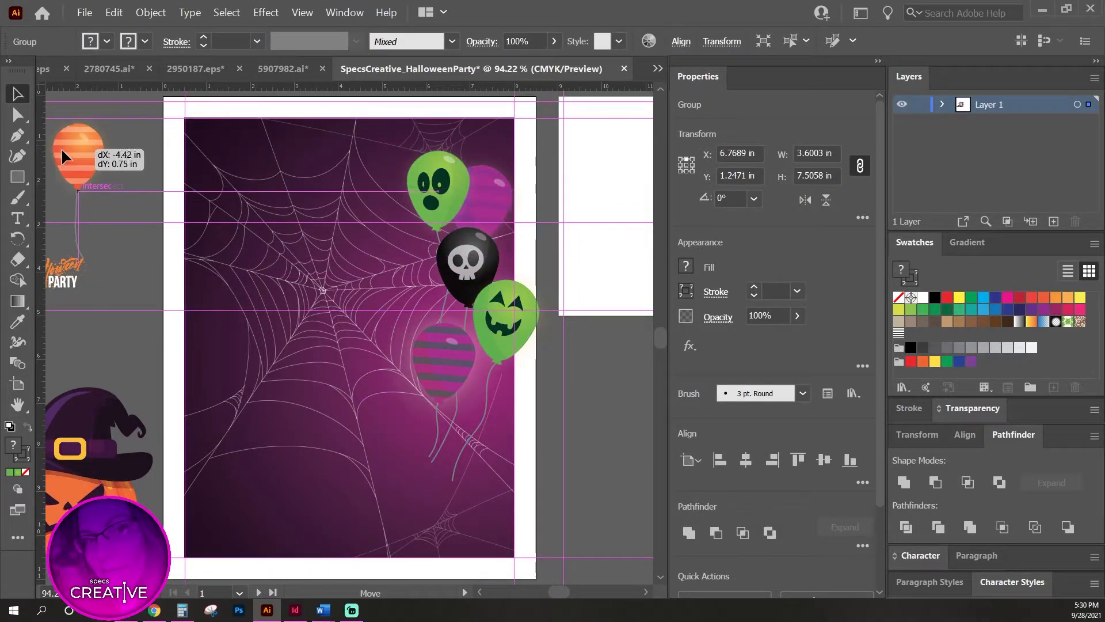
left_click(593, 438)
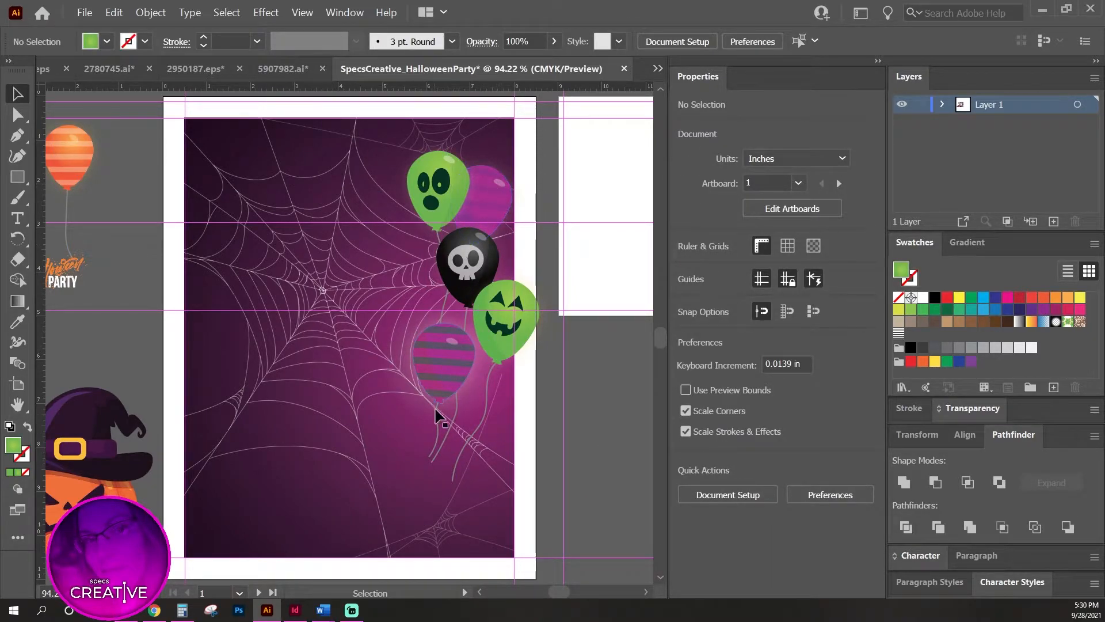
Move the witch-hat pumpkin and the smaller pumpkin together from the pasteboard into the flyer's lower-left area.
left_click(444, 370)
left_click_drag(154, 503, 401, 495)
key("ctrl+z")
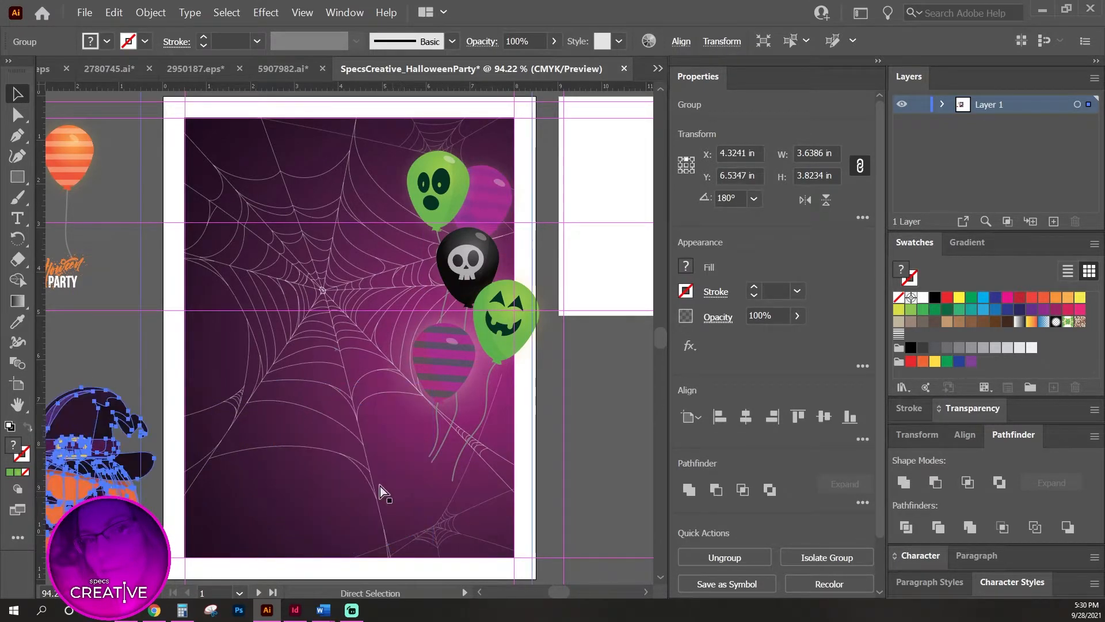
left_click_drag(252, 472, 473, 439)
left_click(248, 478, "shift")
left_click_drag(244, 482, 500, 473)
left_click_drag(534, 384, 236, 413)
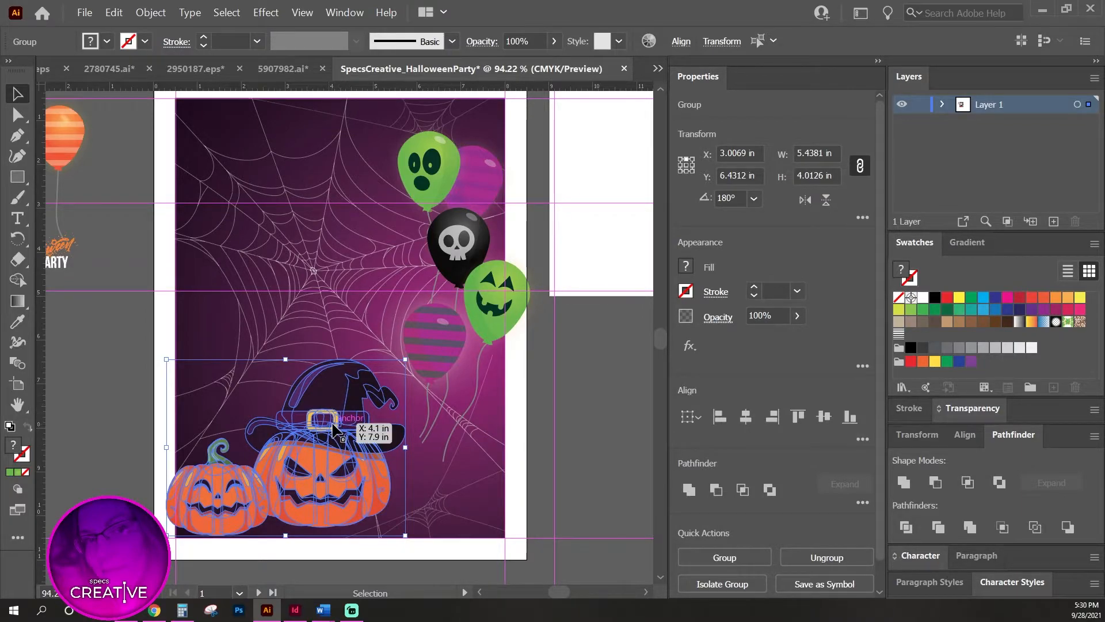
Place the small pumpkin to the right of the witch-hat pumpkin and shift both into the flyer's lower-left corner.
left_click(107, 445)
left_click(237, 509)
left_click_drag(222, 496, 429, 499)
left_click_drag(340, 461, 259, 464)
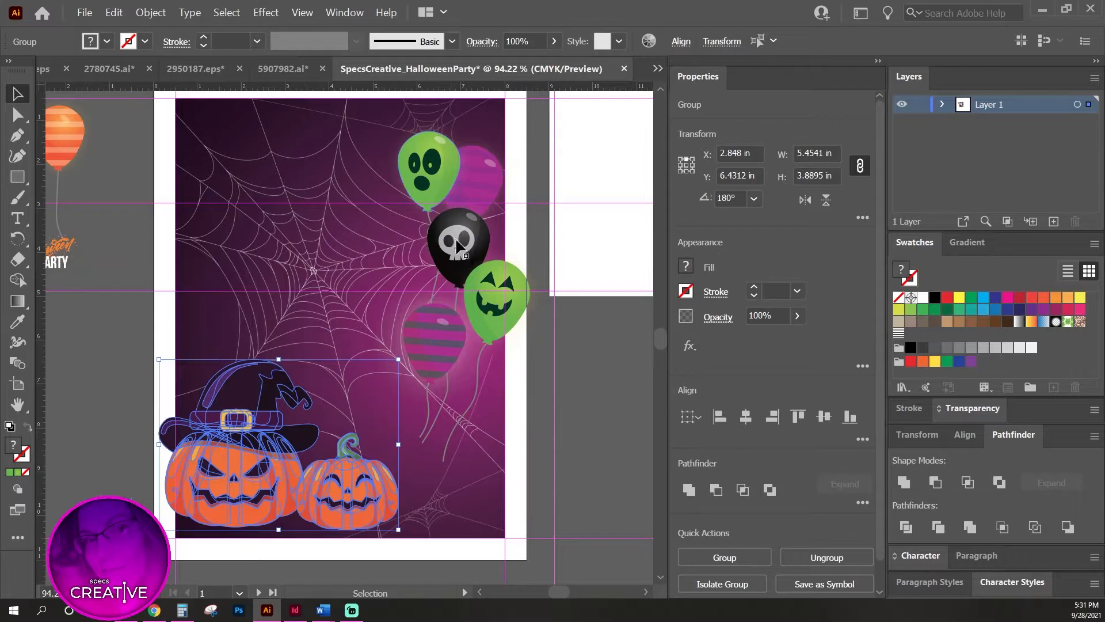
Nudge the balloon bunch up and slightly right to about X 6.91 in, Y 0.70 in, and deselect it.
left_click(451, 274)
left_click_drag(447, 266, 454, 242)
left_click_drag(202, 338, 303, 387)
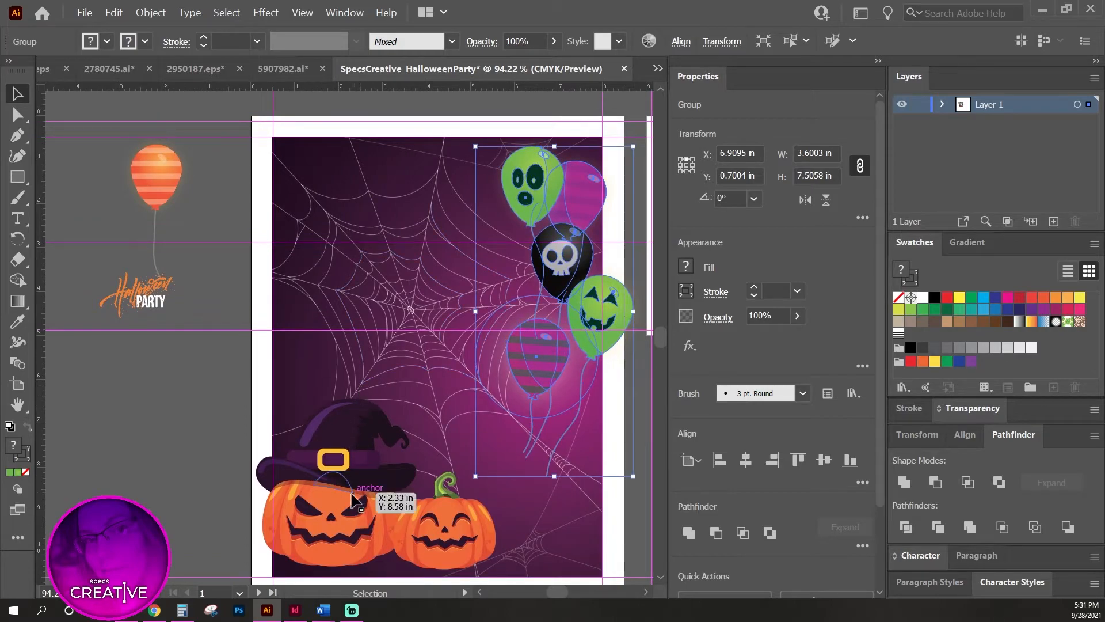
left_click(208, 410)
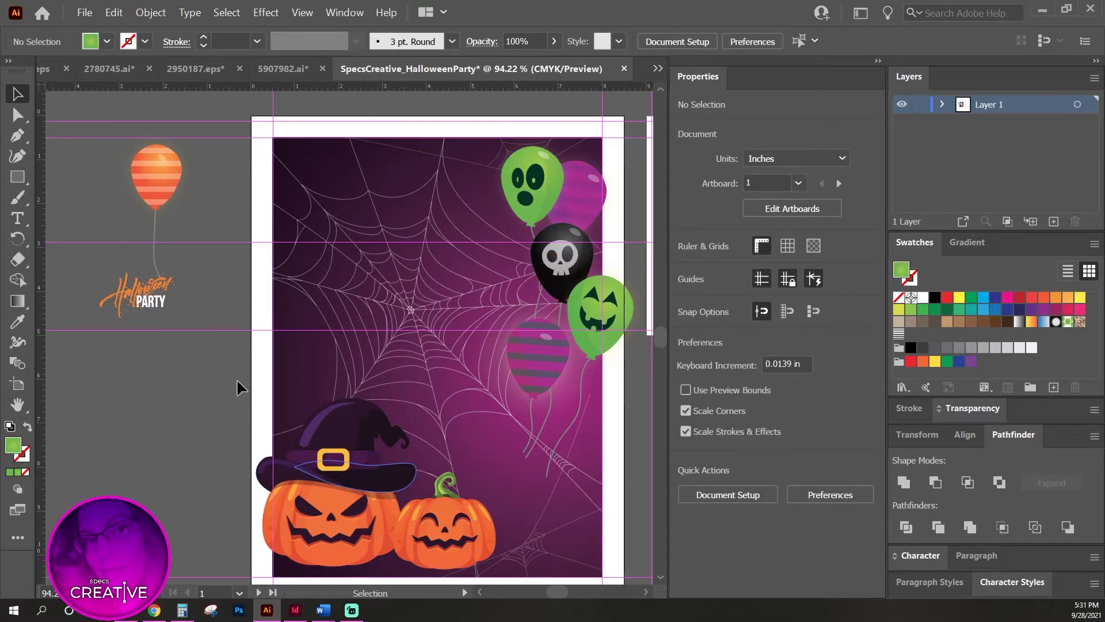
left_click(170, 302)
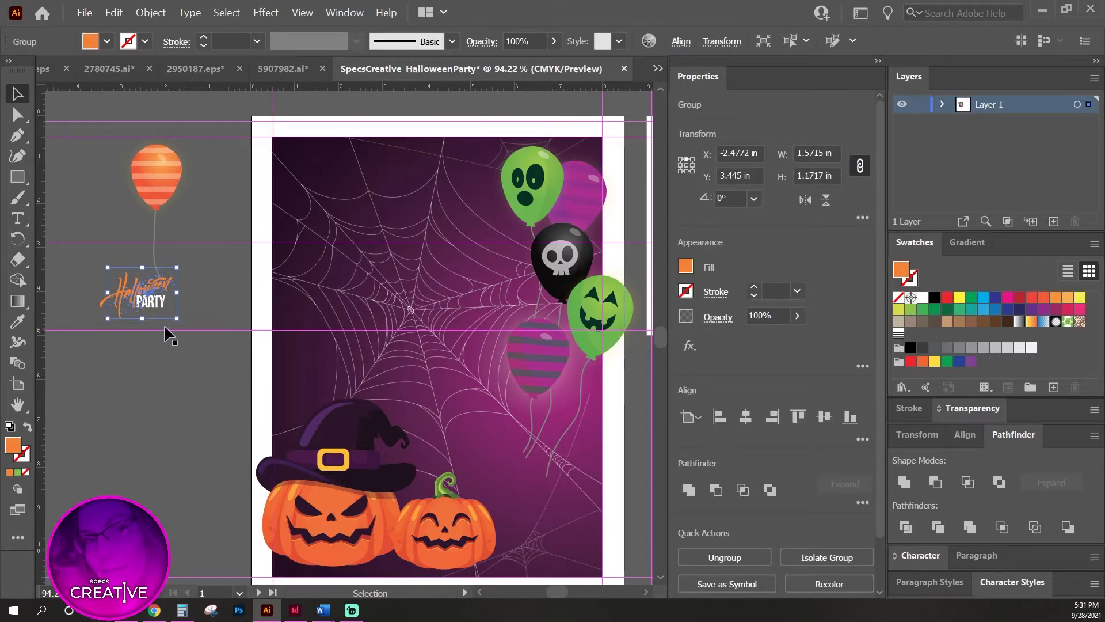
left_click_drag(157, 299, 192, 378)
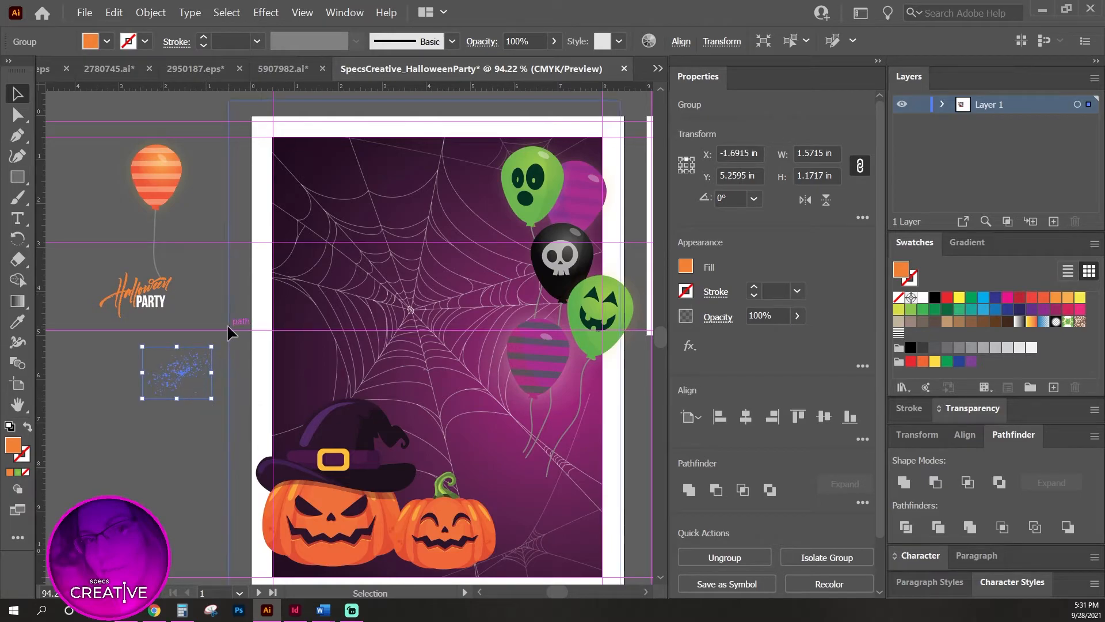
key("ctrl+z")
Move the event-details text block further left on the pasteboard, clear of the Halloween Party lettering.
left_click(76, 265)
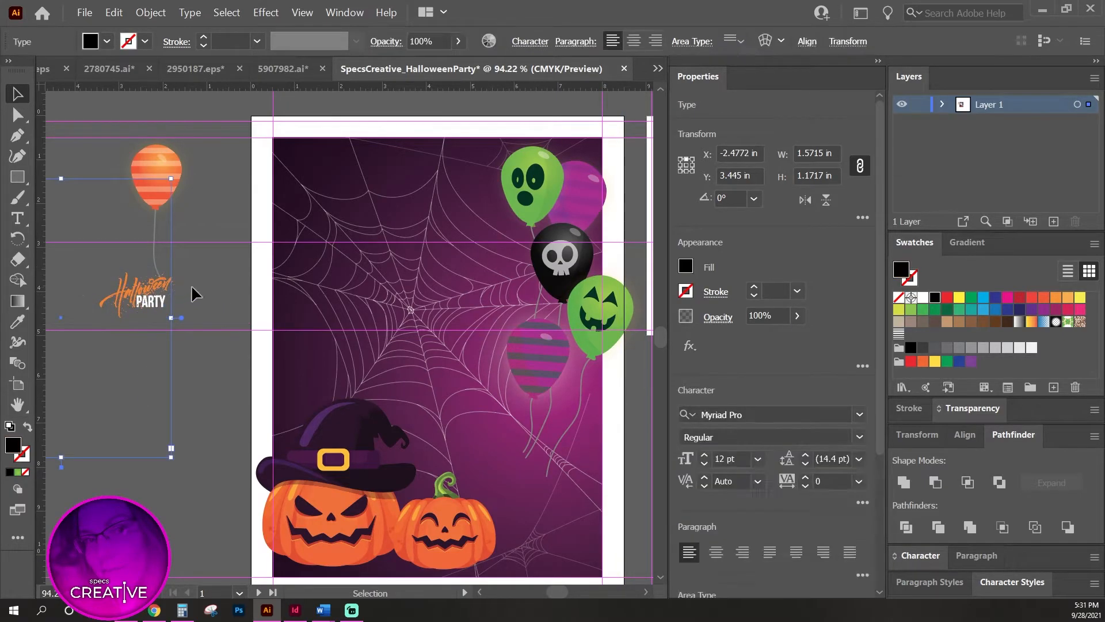
left_click_drag(142, 351, 391, 374)
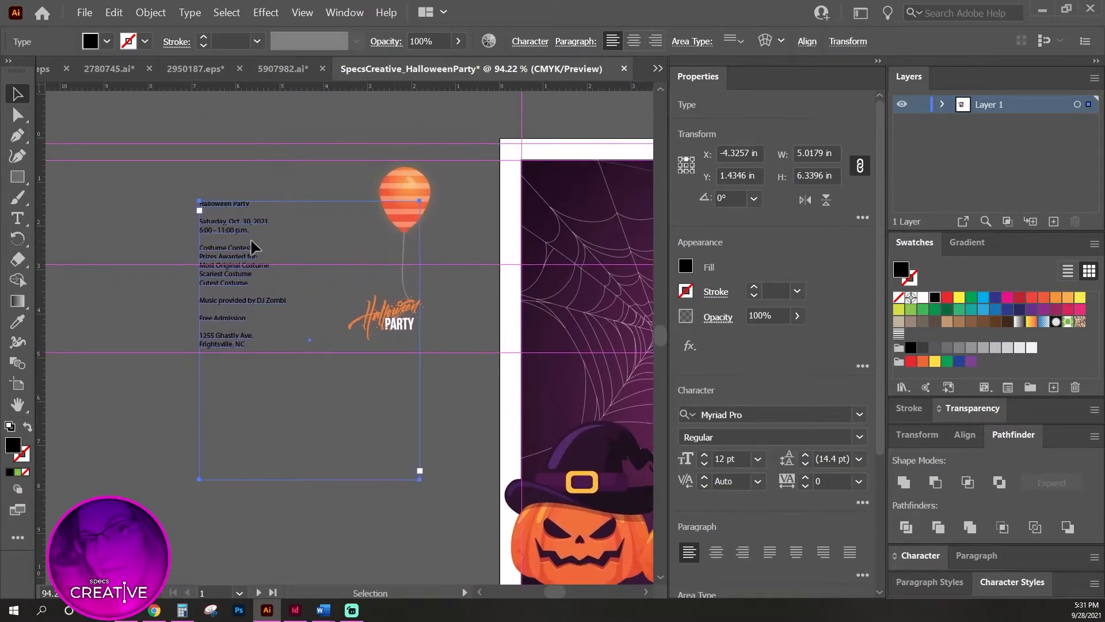
left_click_drag(227, 249, 125, 257)
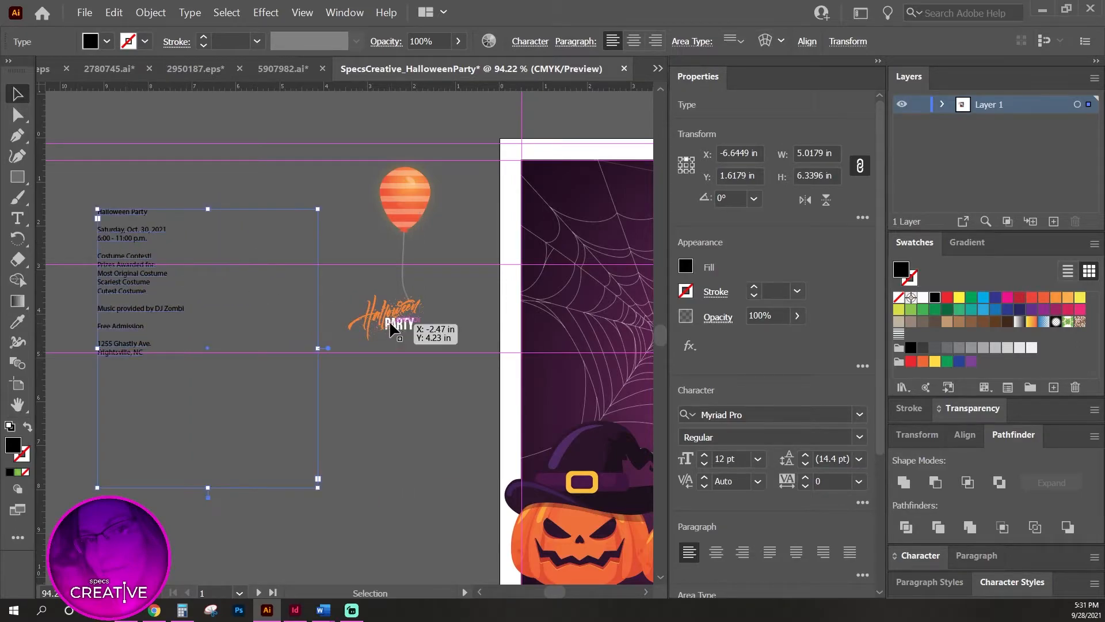
Group the Halloween Party lettering pieces and move them onto the flyer above the witch-hat pumpkin, at about X 1.88 in, Y 3.21 in.
left_click(375, 311)
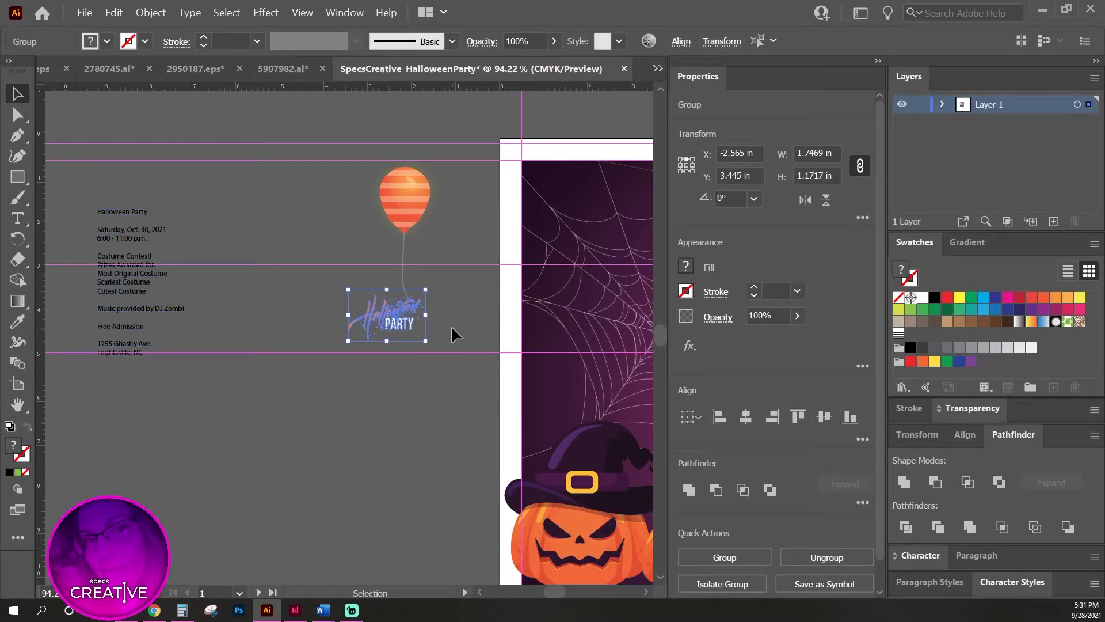
key("a")
key("v")
left_click_drag(457, 329, 409, 341)
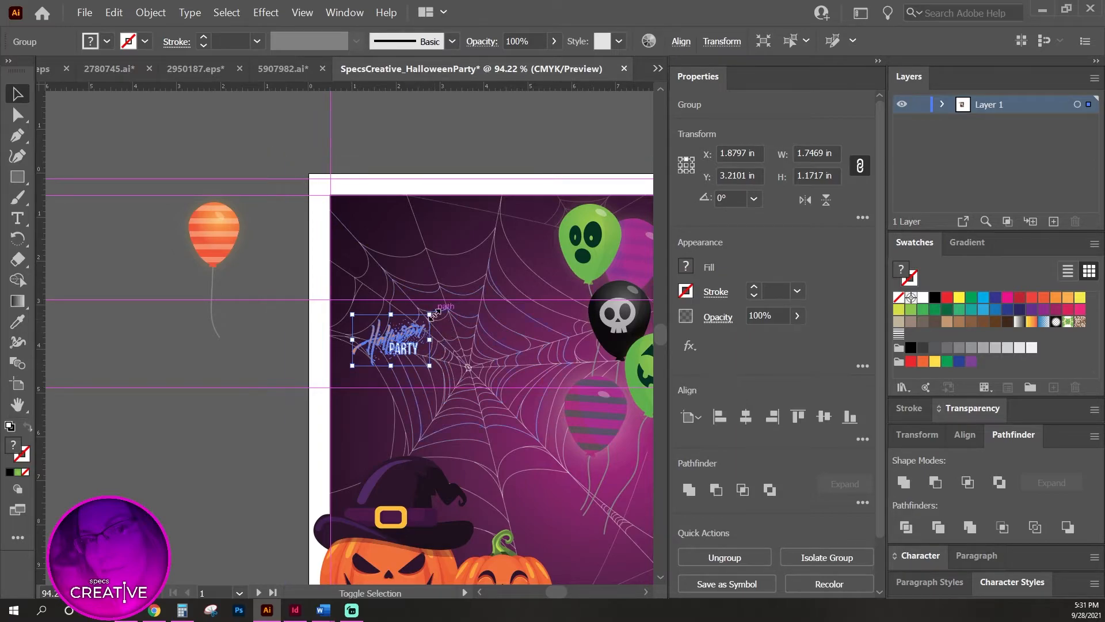
Enlarge the Halloween Party lettering to about 5.46 × 3.67 in and position it near the flyer's top at about X 3.12 in, Y 0.78 in.
left_click_drag(429, 315, 629, 222)
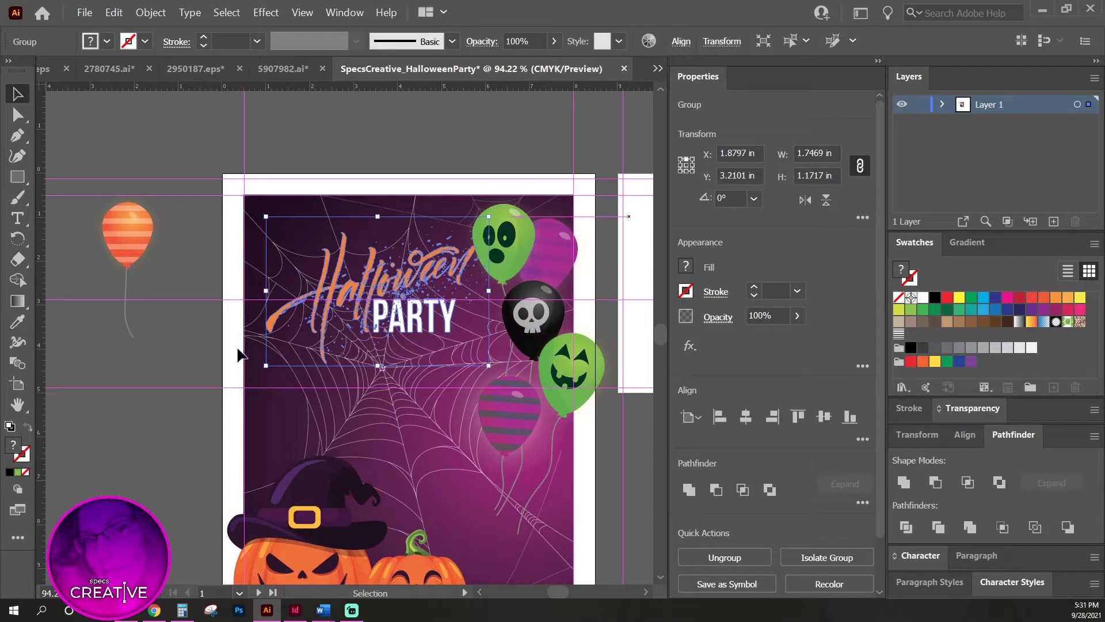
left_click_drag(265, 364, 216, 382)
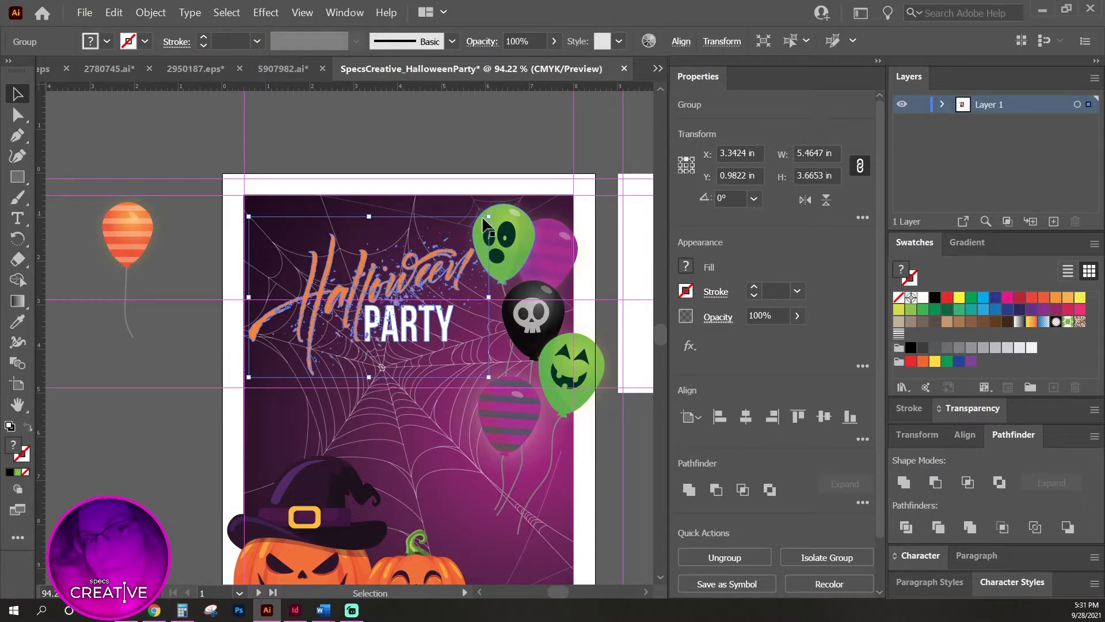
left_click_drag(360, 279, 349, 272)
left_click(480, 136)
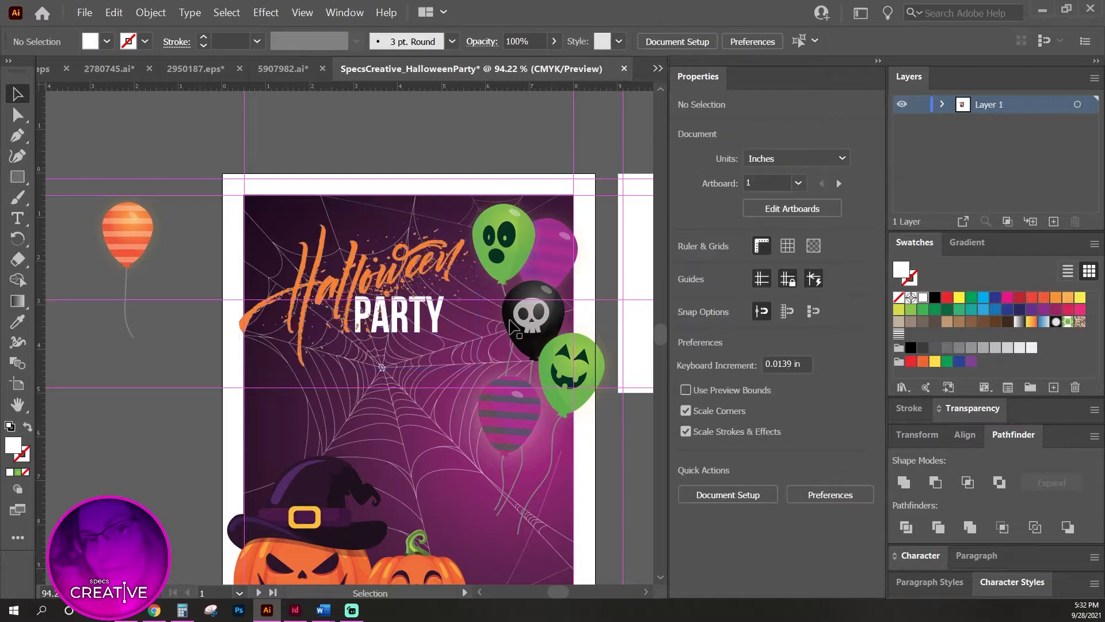
Isolate the lettering group and fill the word Halloween with green, C 40%, M 0%, Y 100%, K 0%, then exit isolation.
scroll(284, 496, "right", 5)
scroll(284, 497, "down", 2)
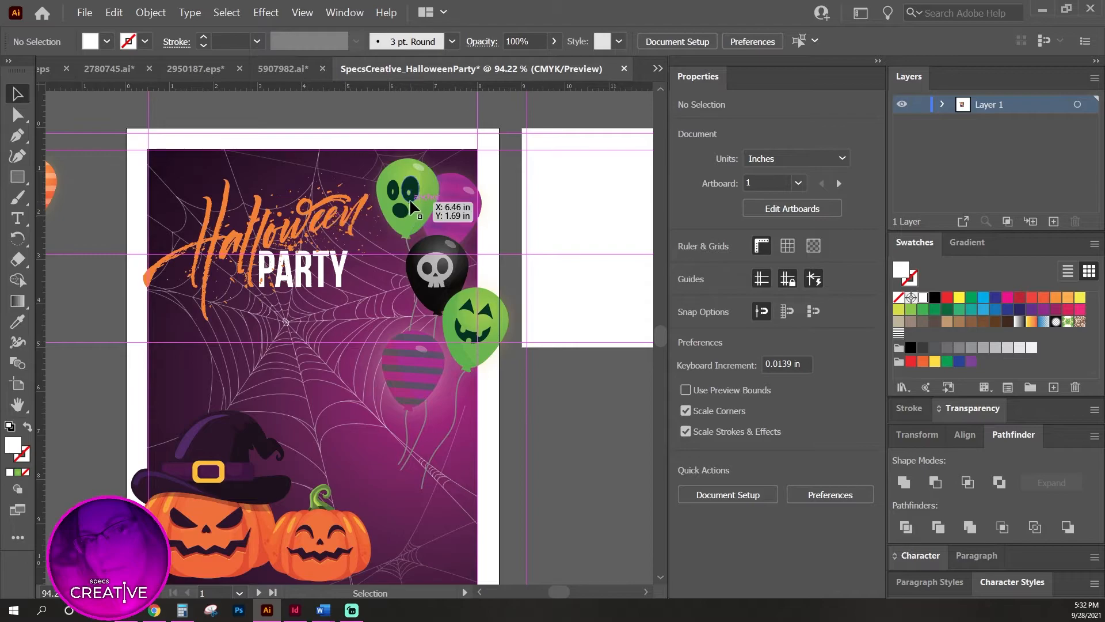
left_click(308, 235)
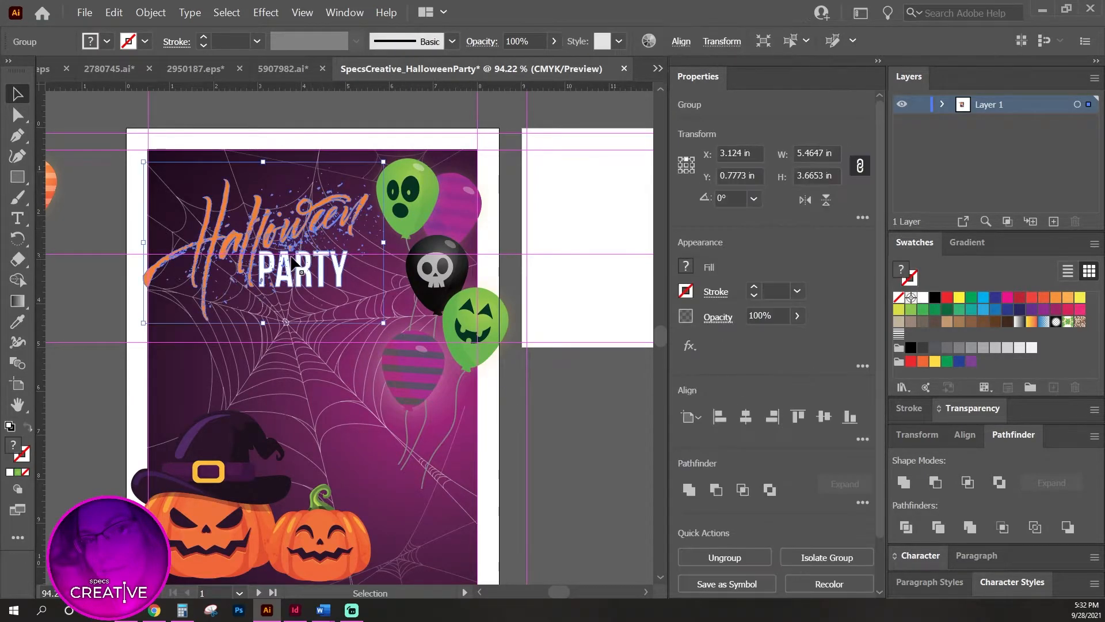
double_click(315, 224)
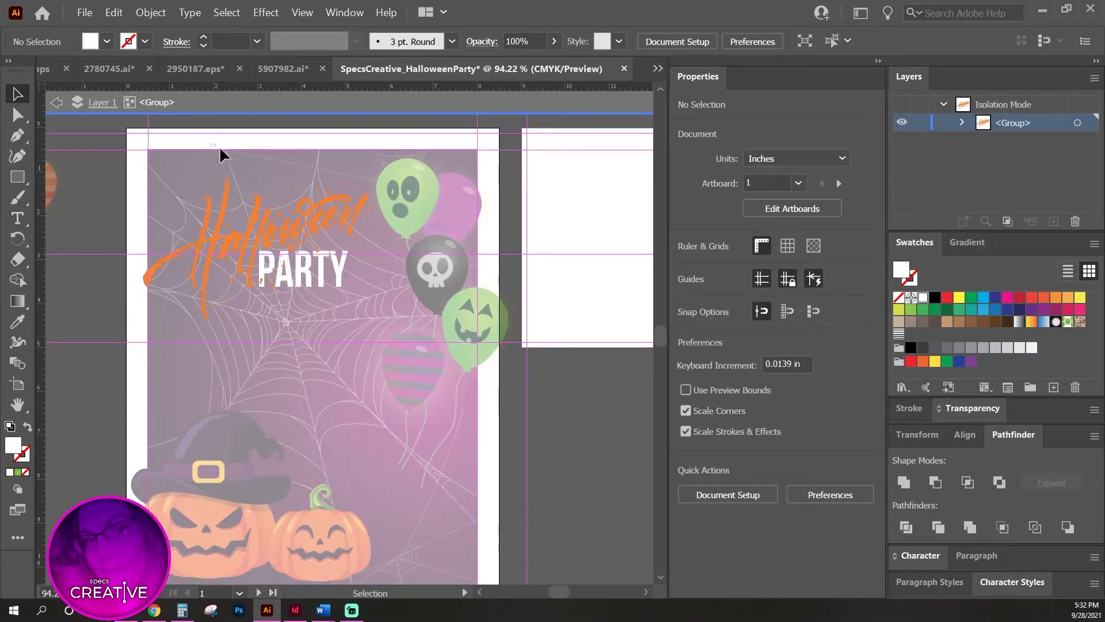
left_click(347, 223)
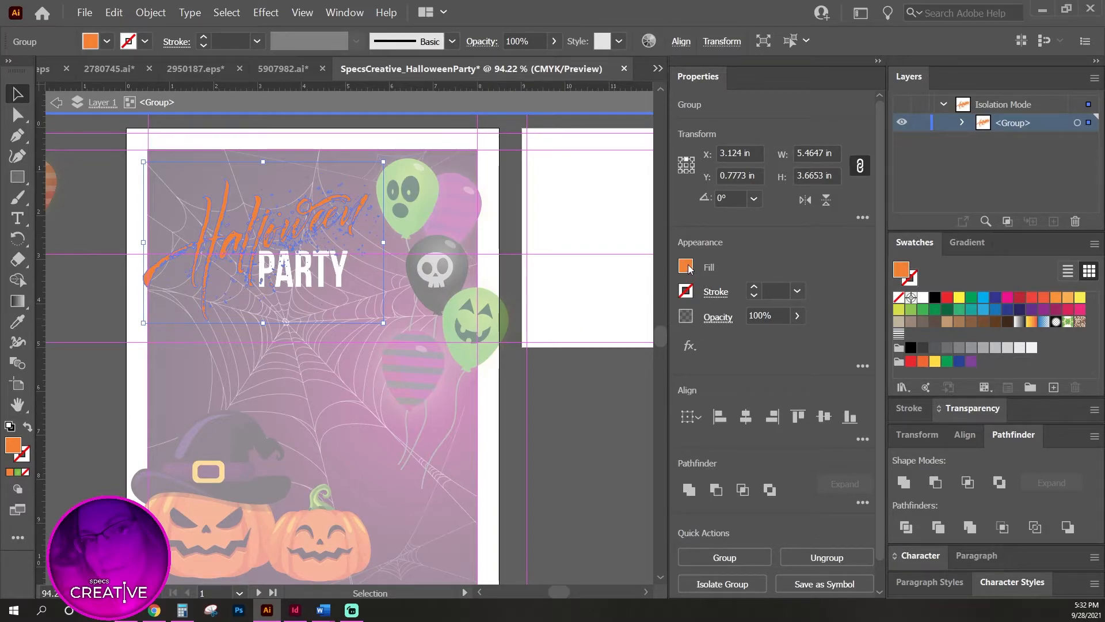
double_click(13, 447)
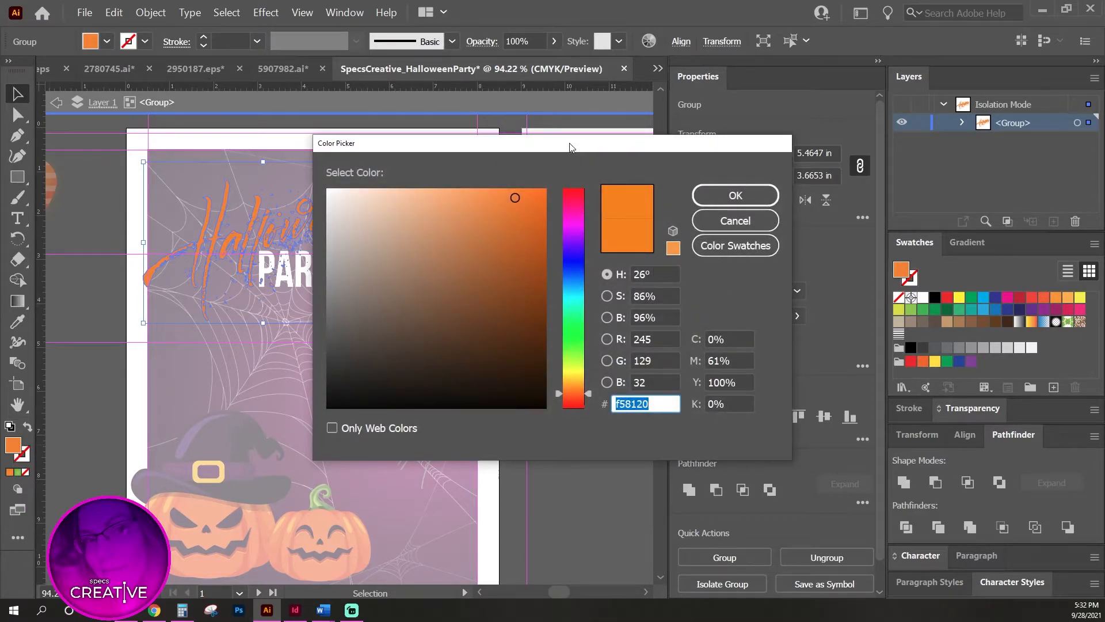
left_click(735, 340)
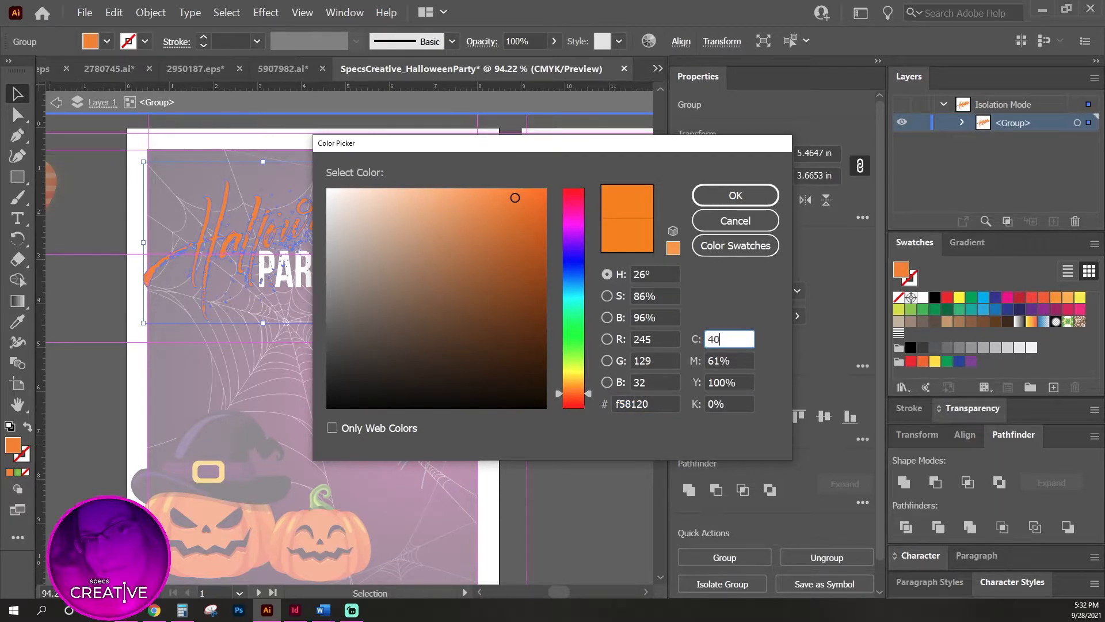
type("40")
key("Tab")
type("0")
key("Tab")
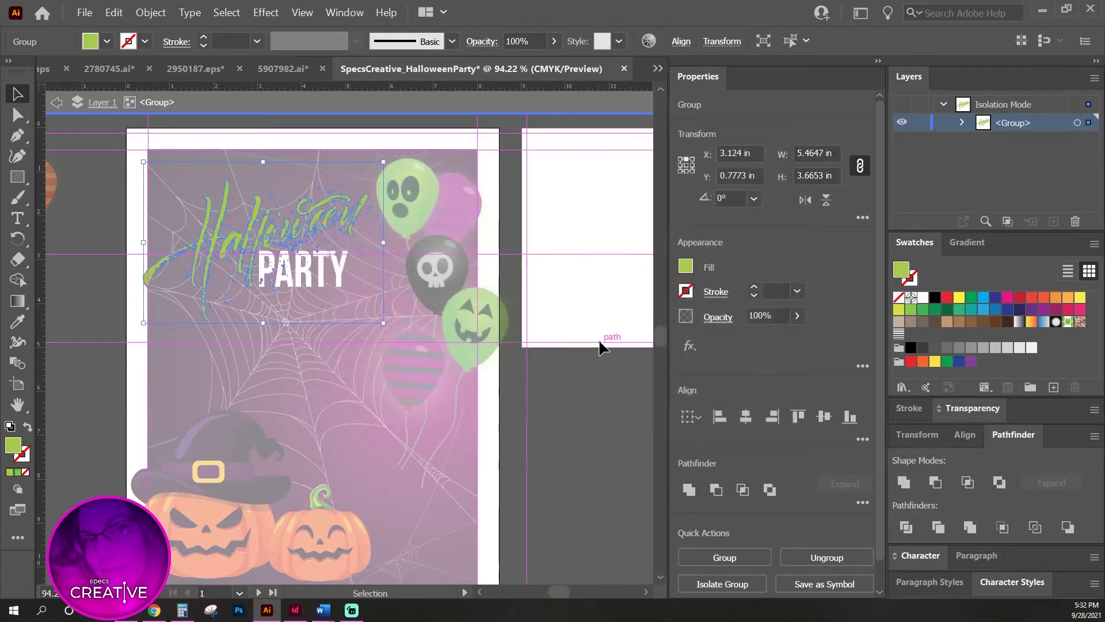
double_click(579, 447)
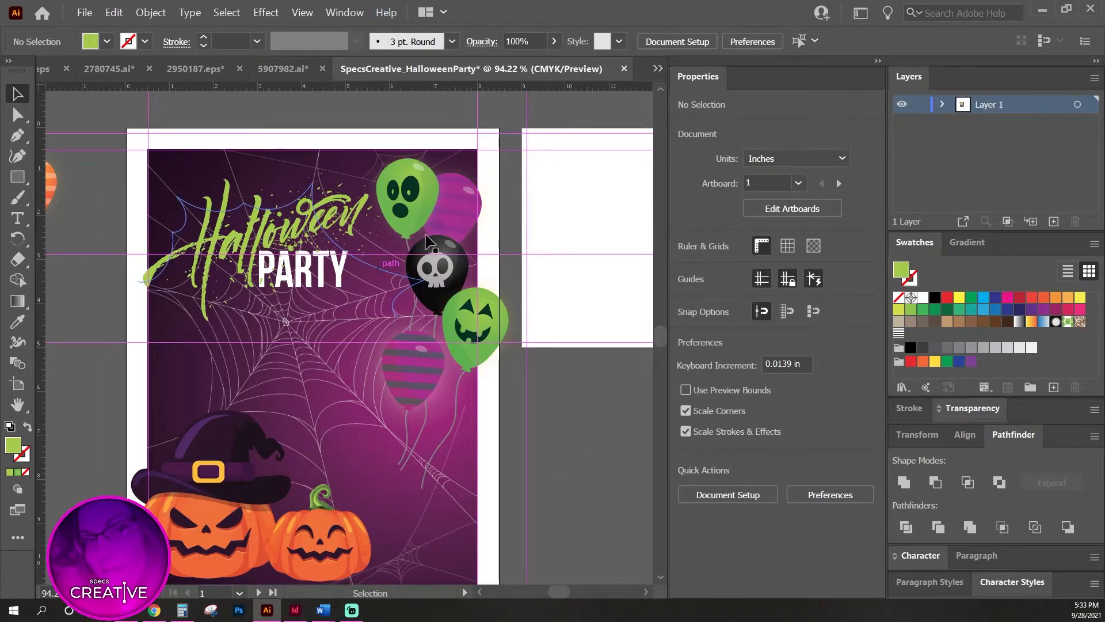
left_click(453, 388)
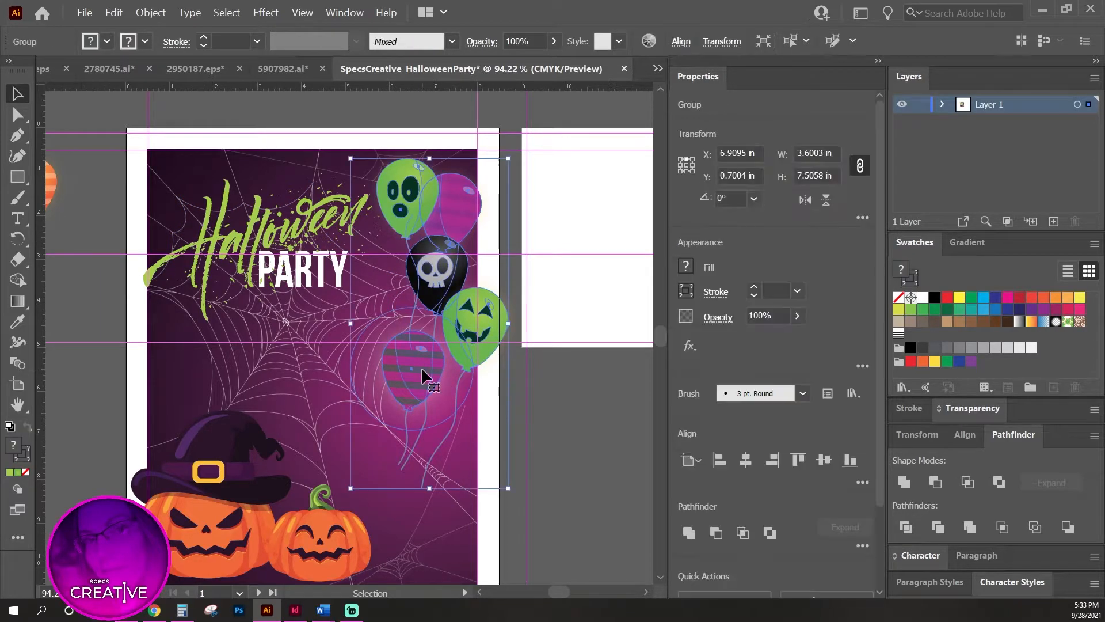
left_click_drag(420, 377, 522, 393)
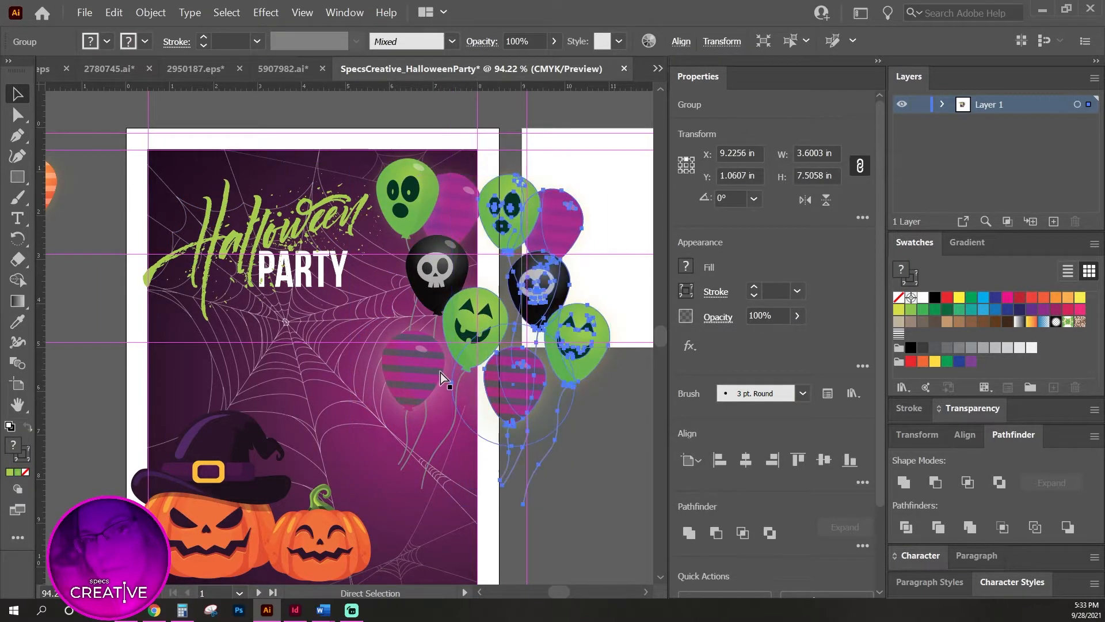
key("ctrl+z")
Move the orange striped balloon from the pasteboard onto the lower purple striped balloon, at about X 6.48 in, Y 4.77 in, and bring it to front.
left_click_drag(420, 365, 570, 370)
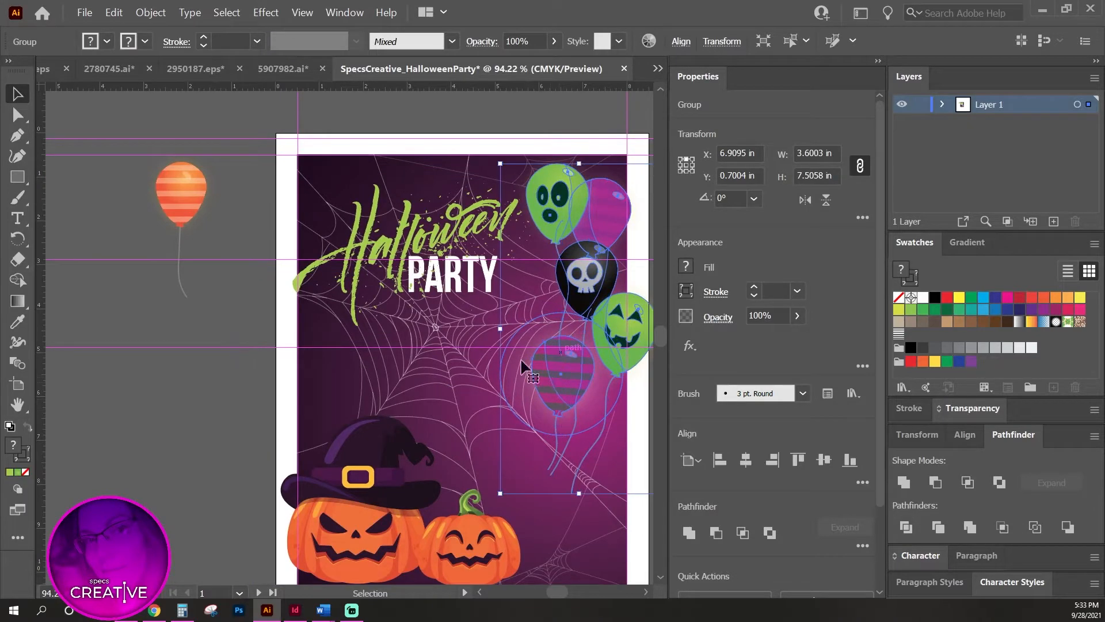
left_click(188, 202)
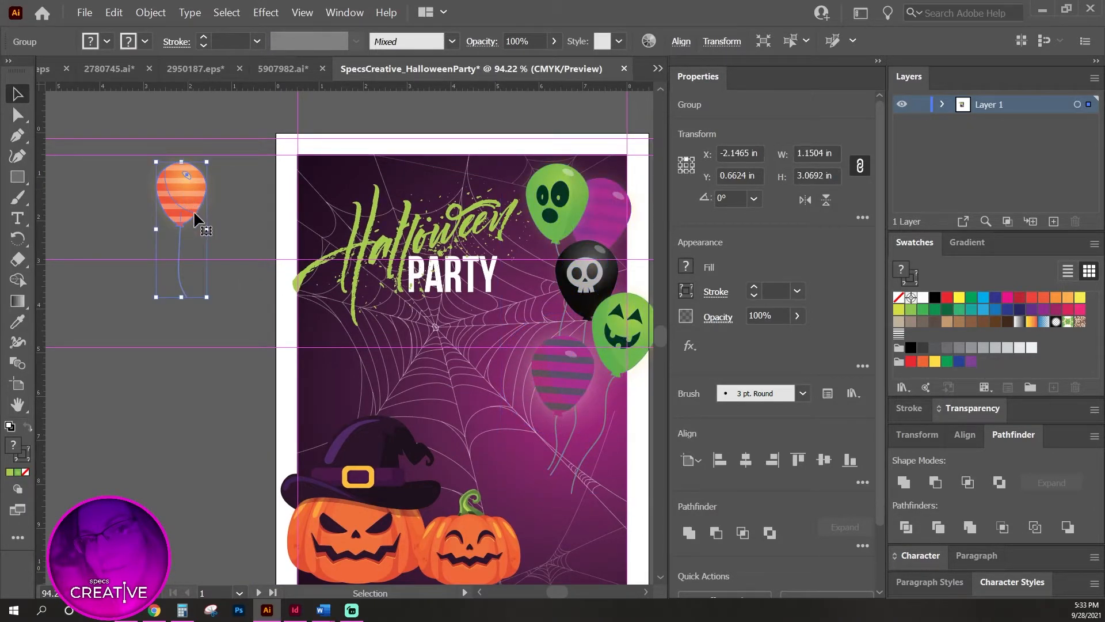
left_click_drag(186, 194, 565, 374)
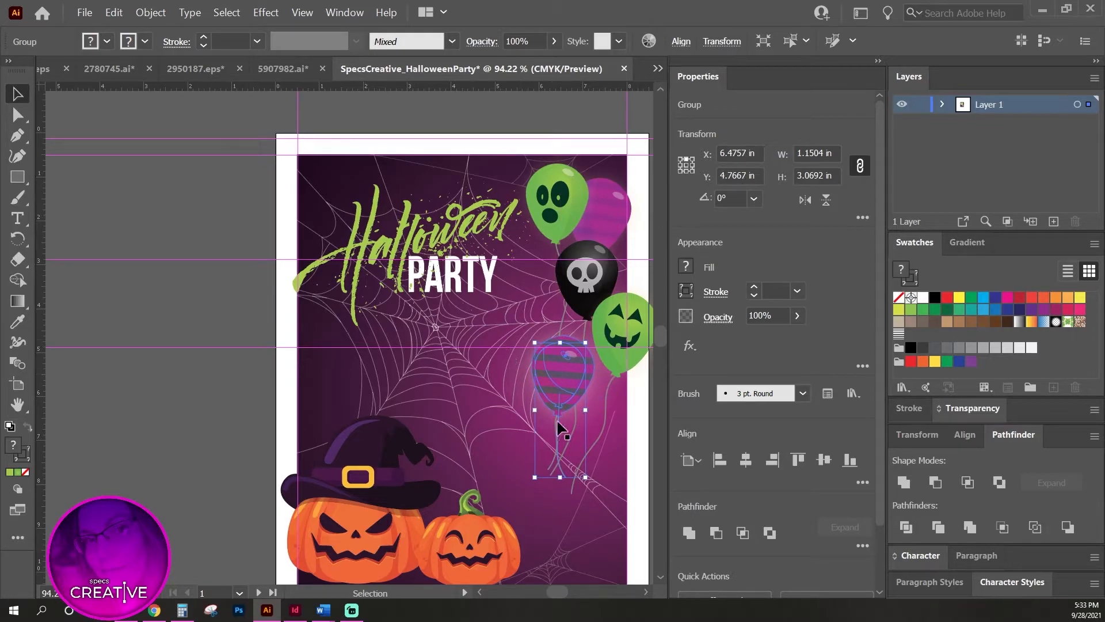
left_click(154, 13)
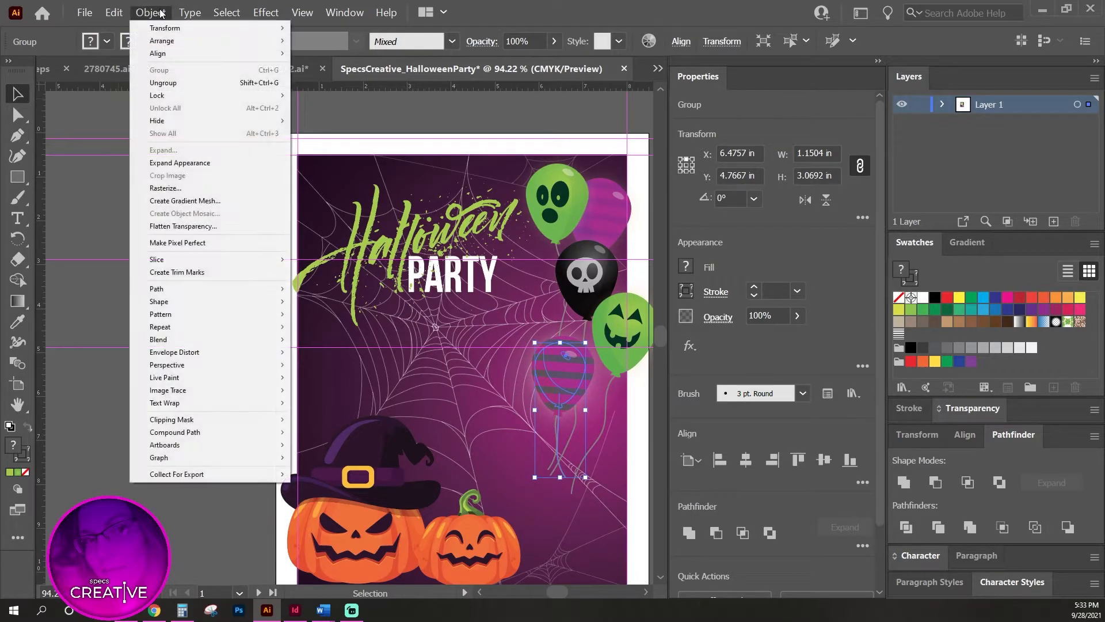
mouse_move(183, 43)
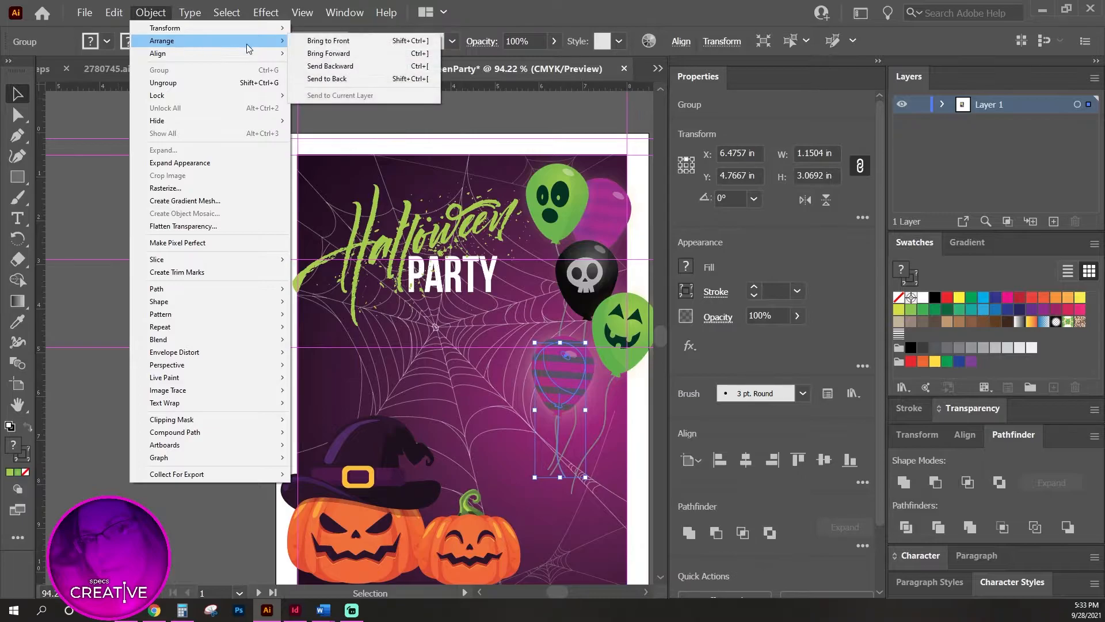
left_click(331, 40)
Enlarge the orange striped balloon to about 1.44 × 3.85 in to match the purple striped balloon beneath it.
left_click_drag(535, 323, 835, 564)
left_click_drag(536, 486, 251, 299)
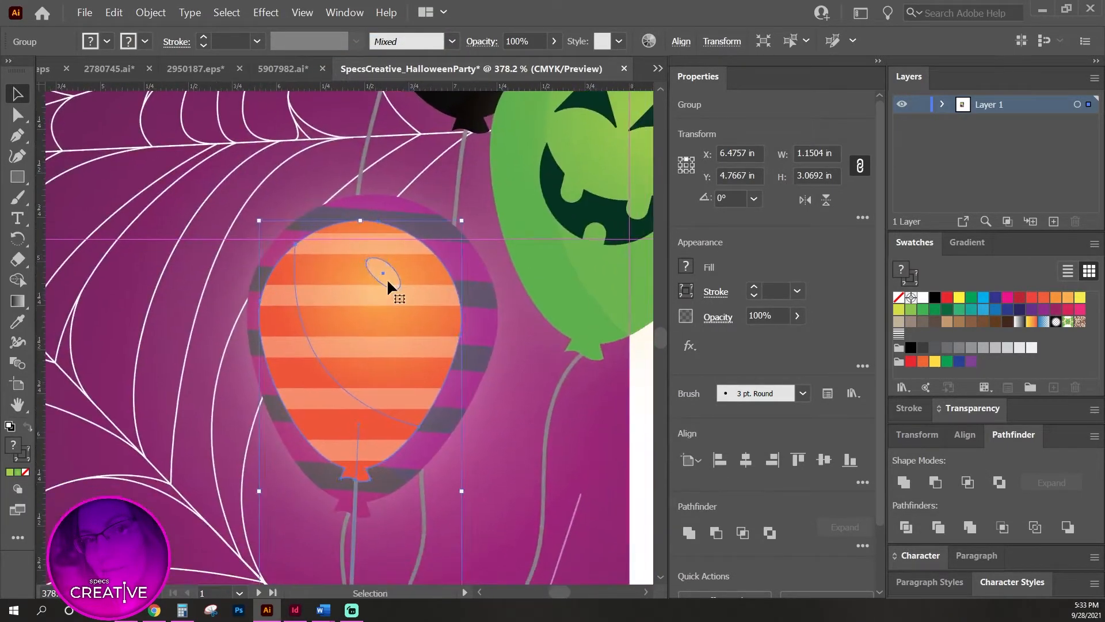
left_click_drag(462, 219, 495, 193)
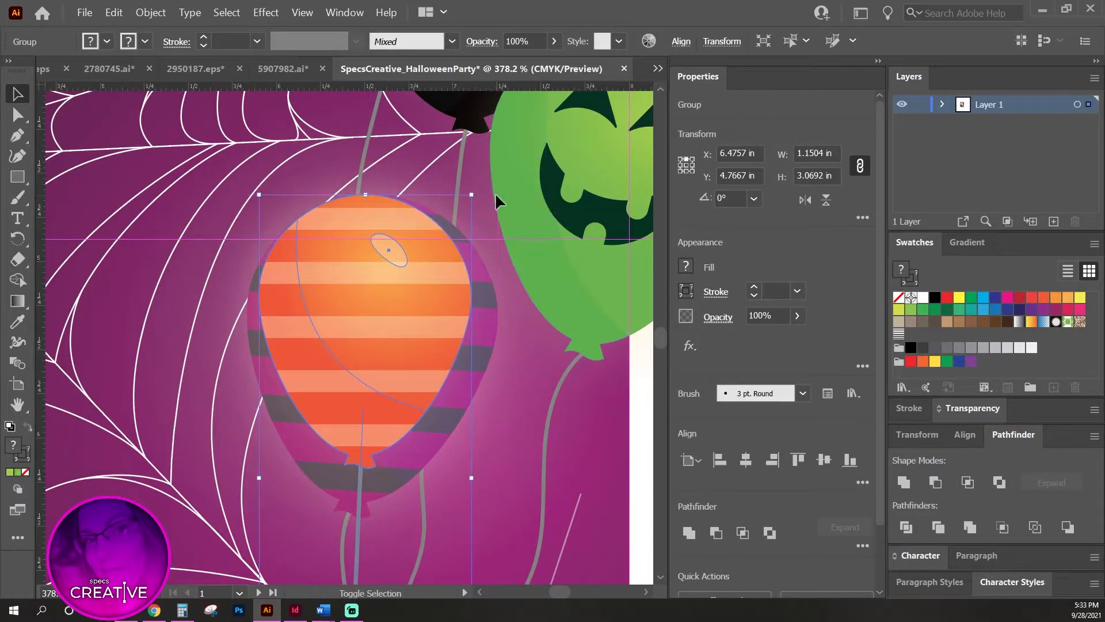
scroll(486, 447, "down", 5)
scroll(451, 463, "down", 4)
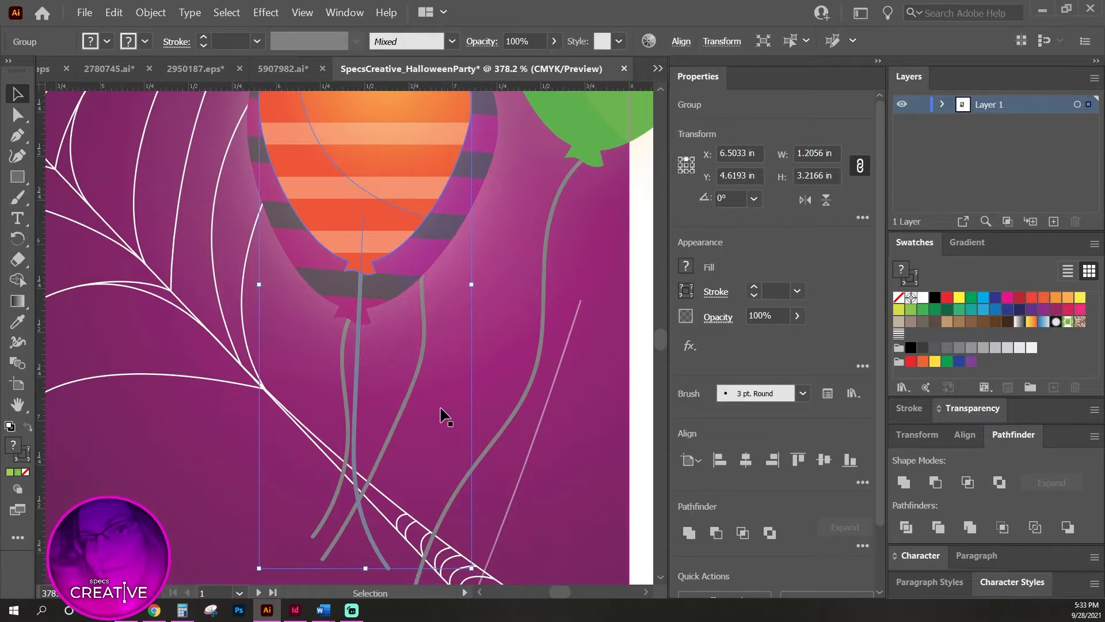
left_click_drag(470, 512, 514, 569)
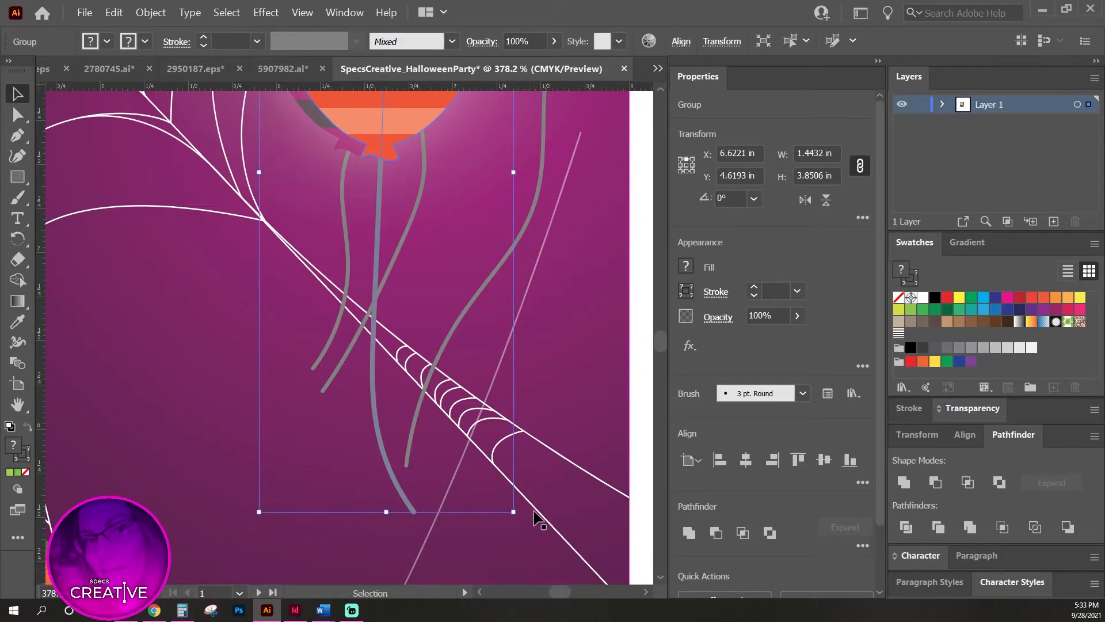
Fine-tune the orange balloon's size and shift it slightly left to about X 6.54 in, Y 4.62 in, covering the purple striped balloon.
left_click(519, 526)
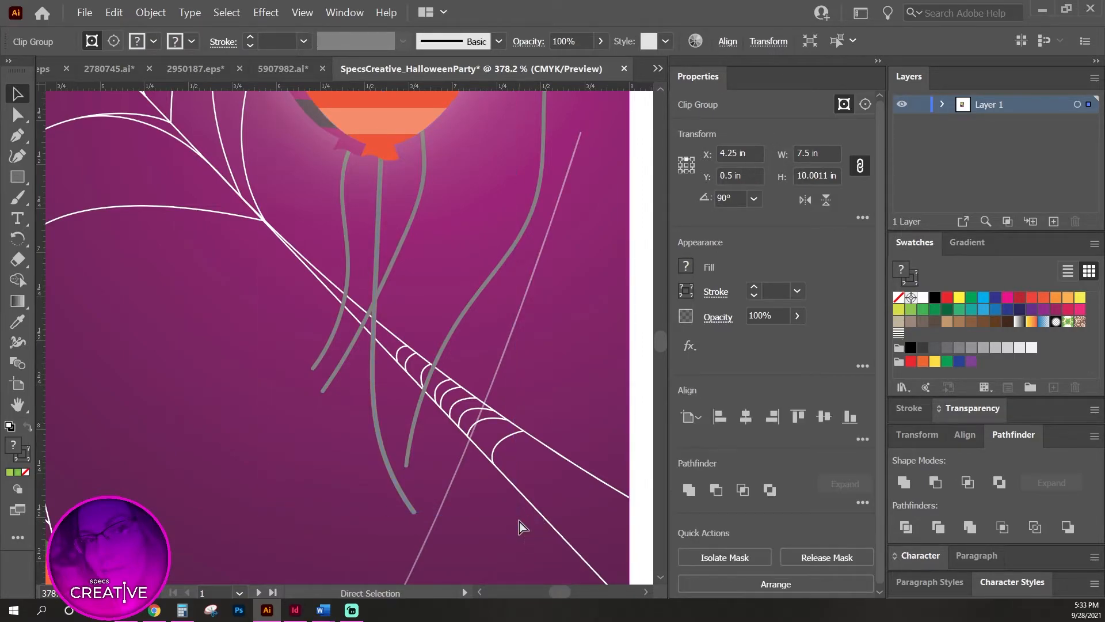
key("ctrl+minus")
key("ctrl+minus")
left_click_drag(518, 517, 276, 393)
left_click_drag(310, 457, 291, 373)
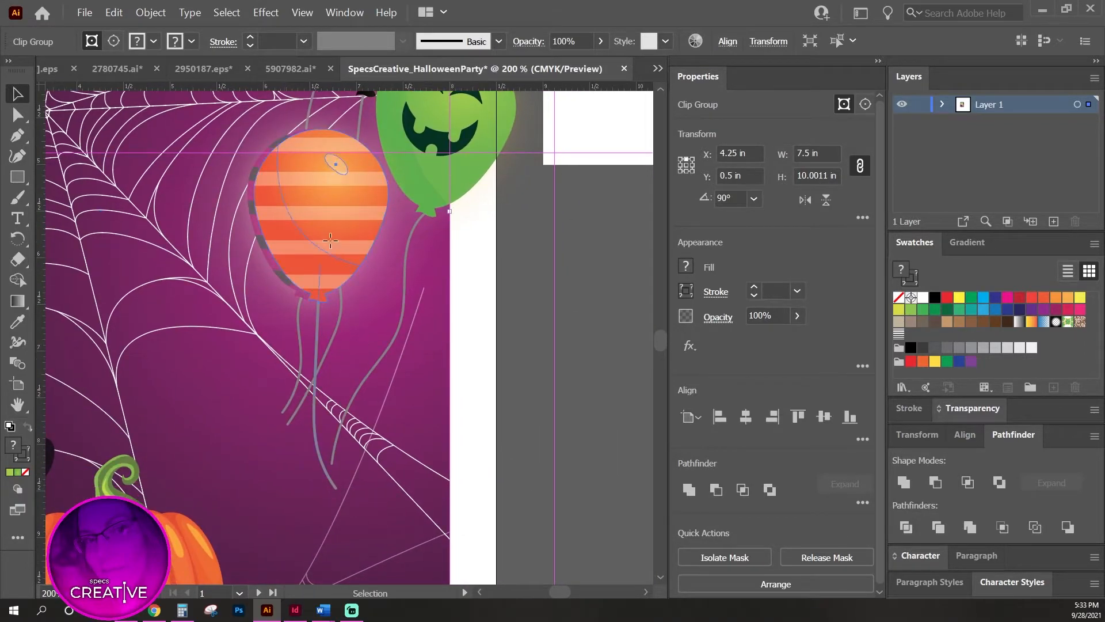
left_click(336, 163)
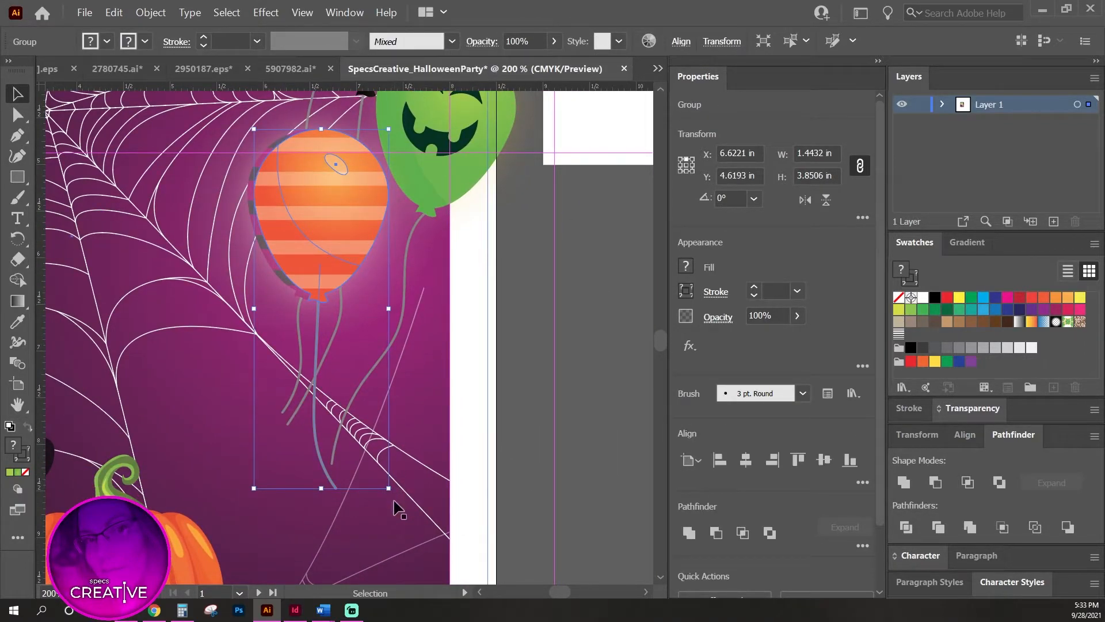
left_click_drag(396, 493, 391, 496)
left_click_drag(302, 205, 292, 206)
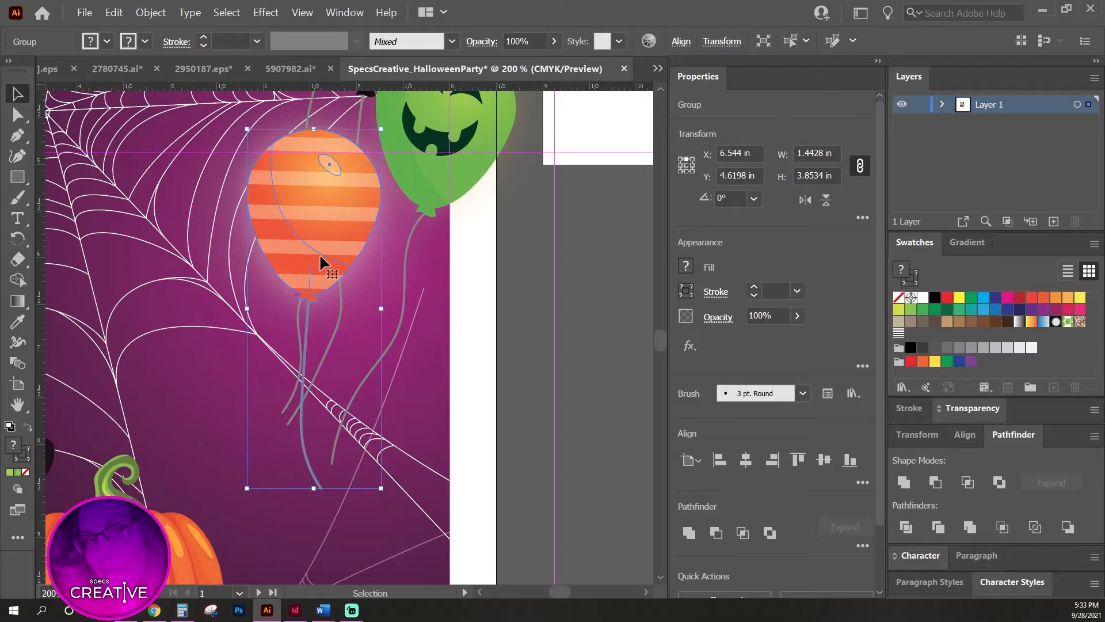
Move the orange striped balloon off the purple one, cut it from the flyer, and isolate the balloon bunch group.
left_click_drag(355, 270, 475, 340)
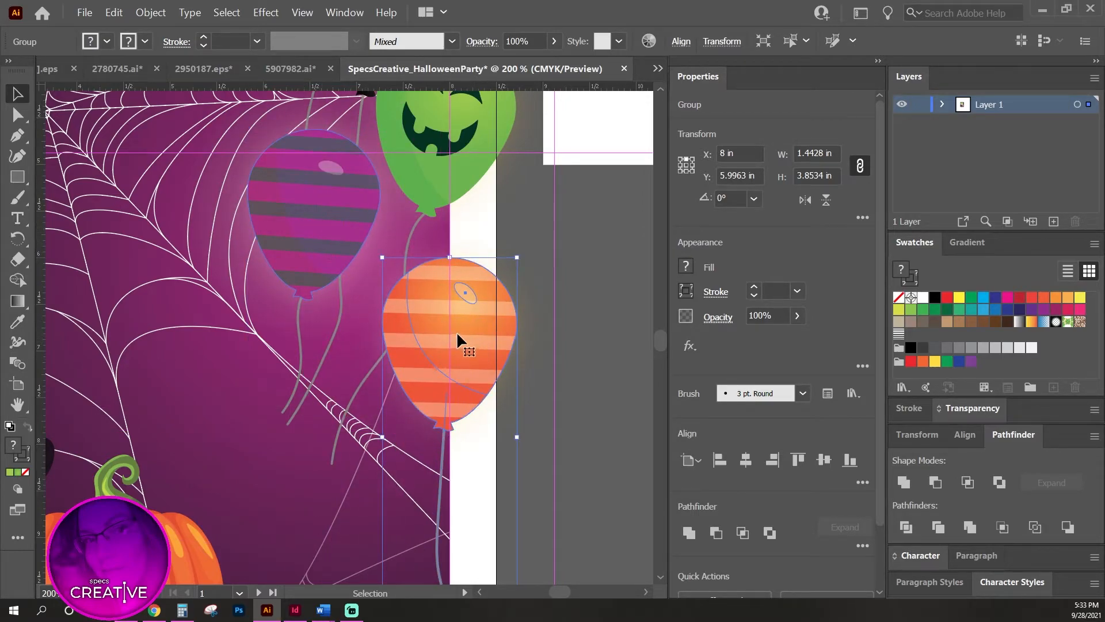
key("Delete")
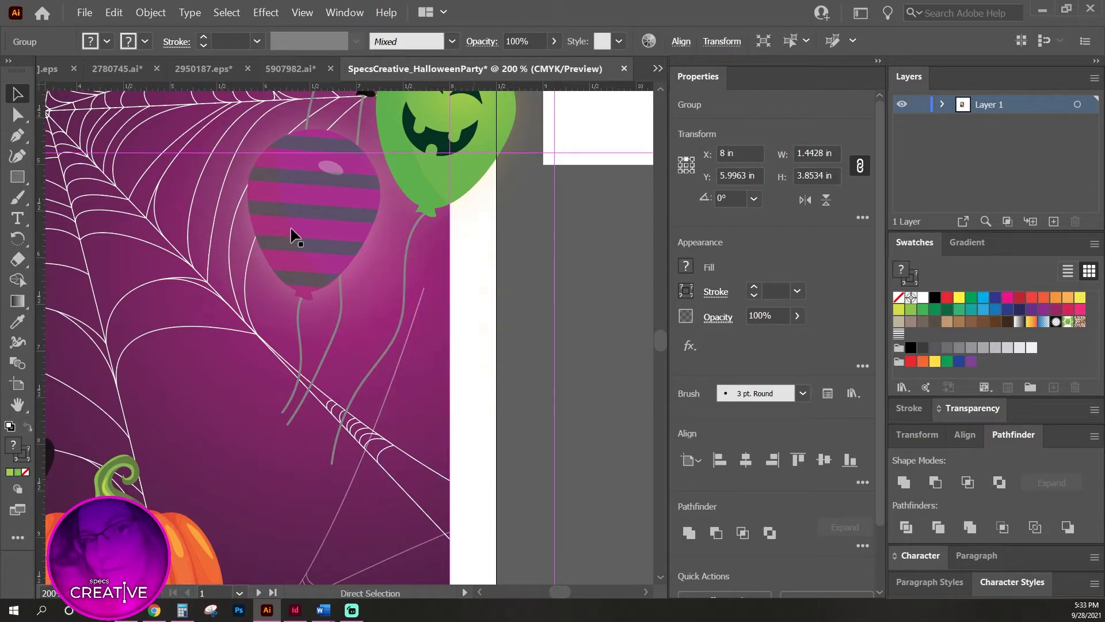
double_click(320, 223)
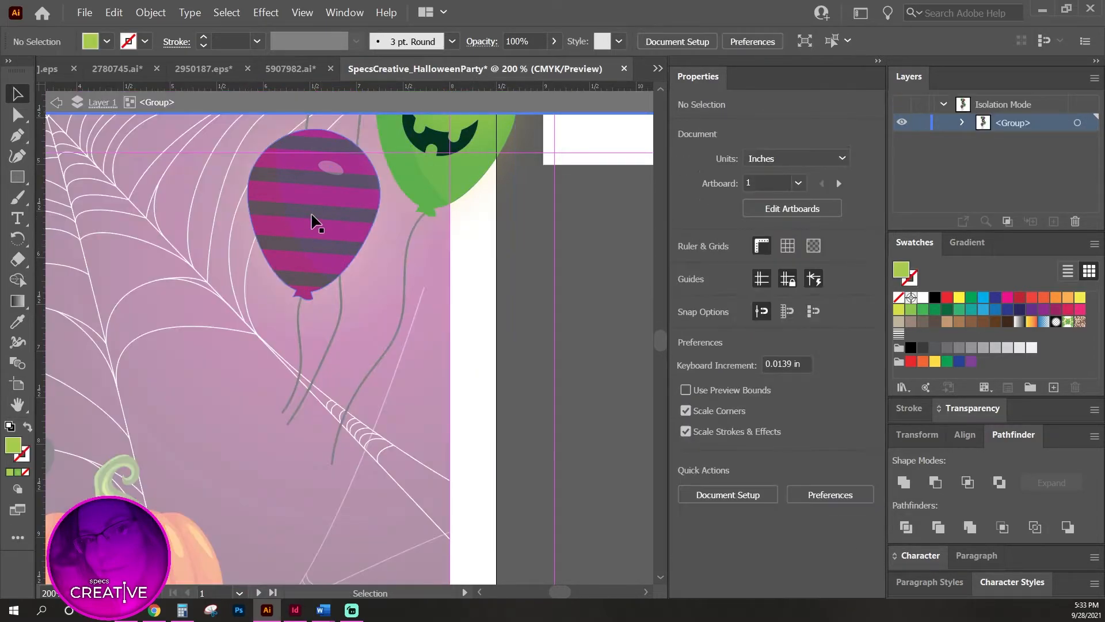
Isolate the nested balloon group and delete the purple striped balloon together with its leftover short string.
scroll(402, 388, "up", 4)
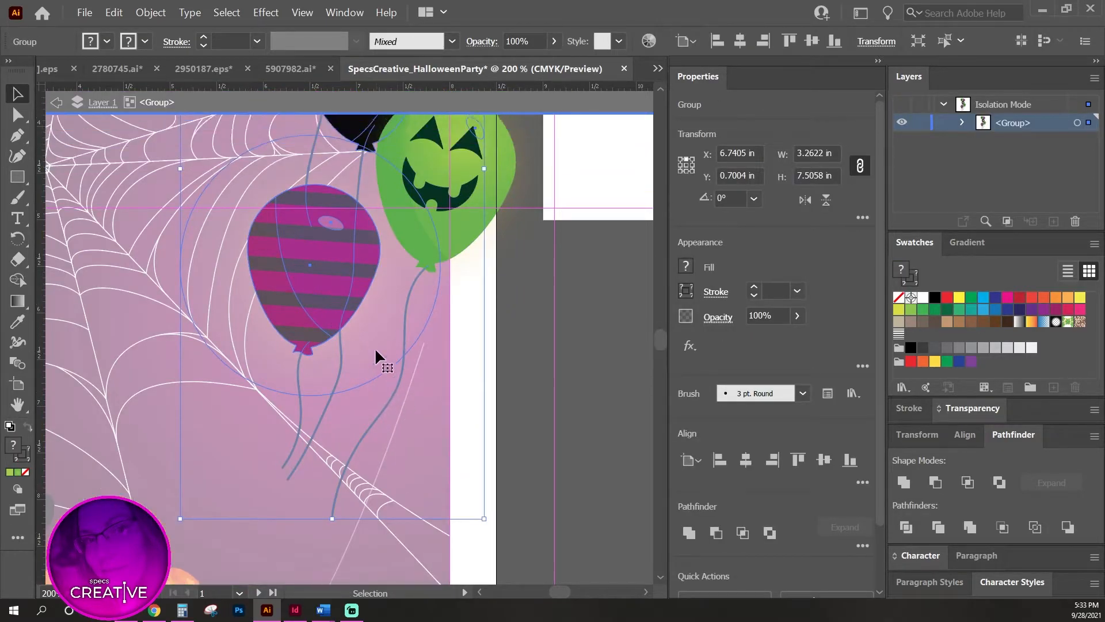
double_click(308, 328)
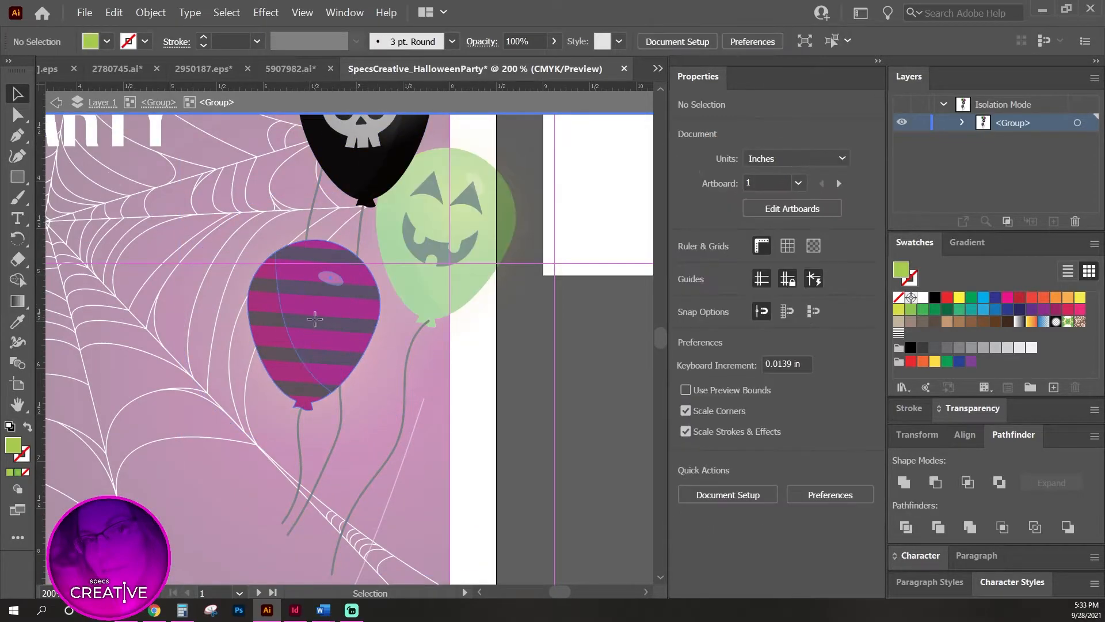
left_click(310, 333)
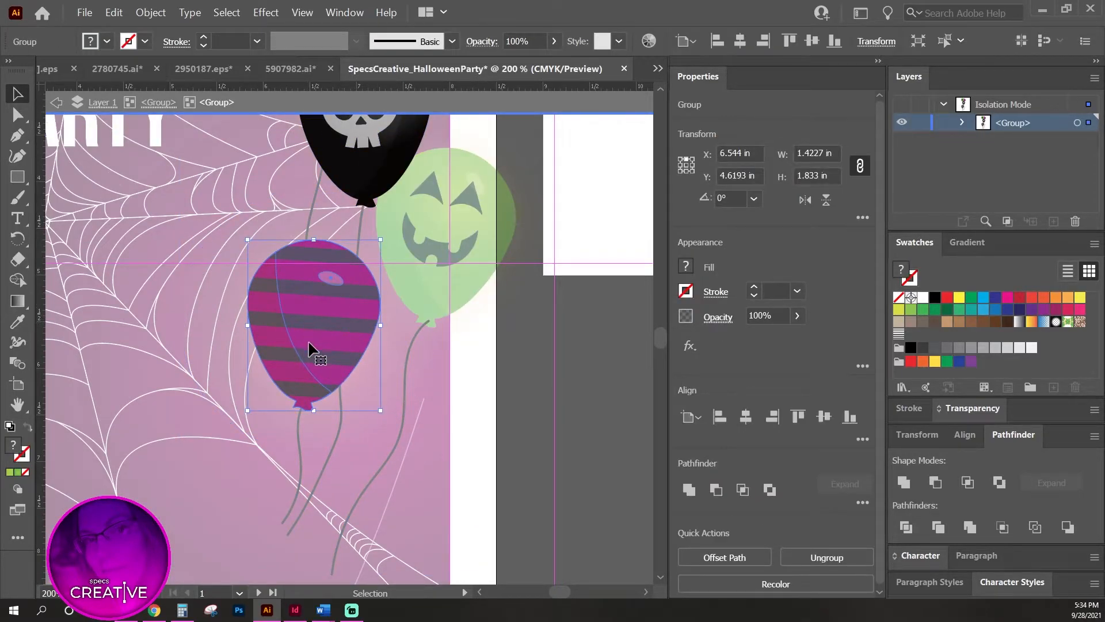
key("Delete")
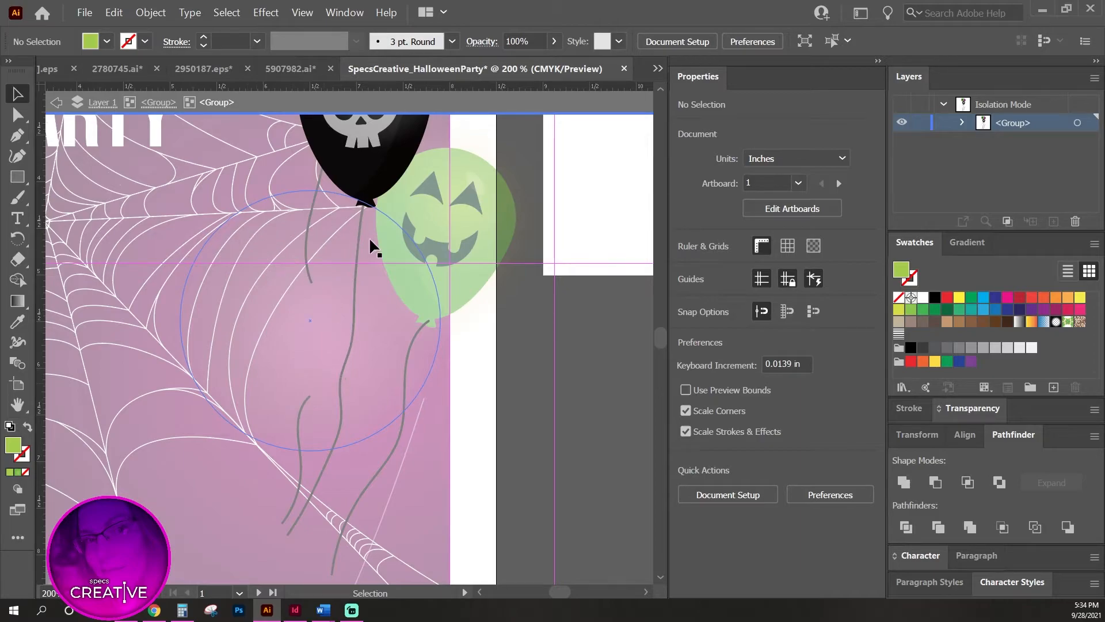
left_click(312, 395)
left_click(286, 509)
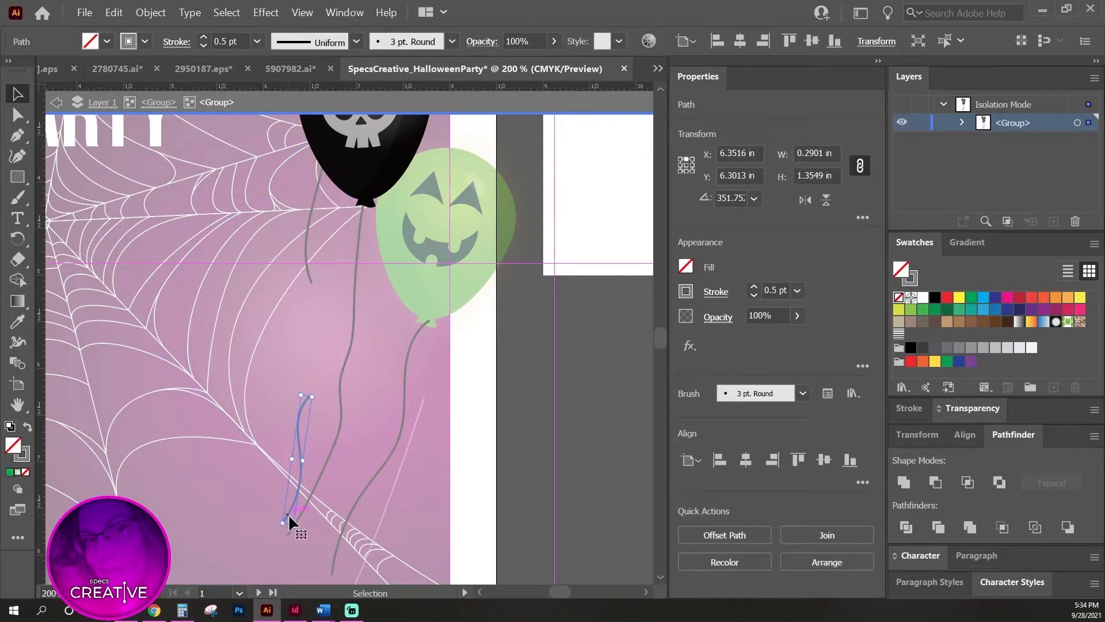
left_click(267, 518)
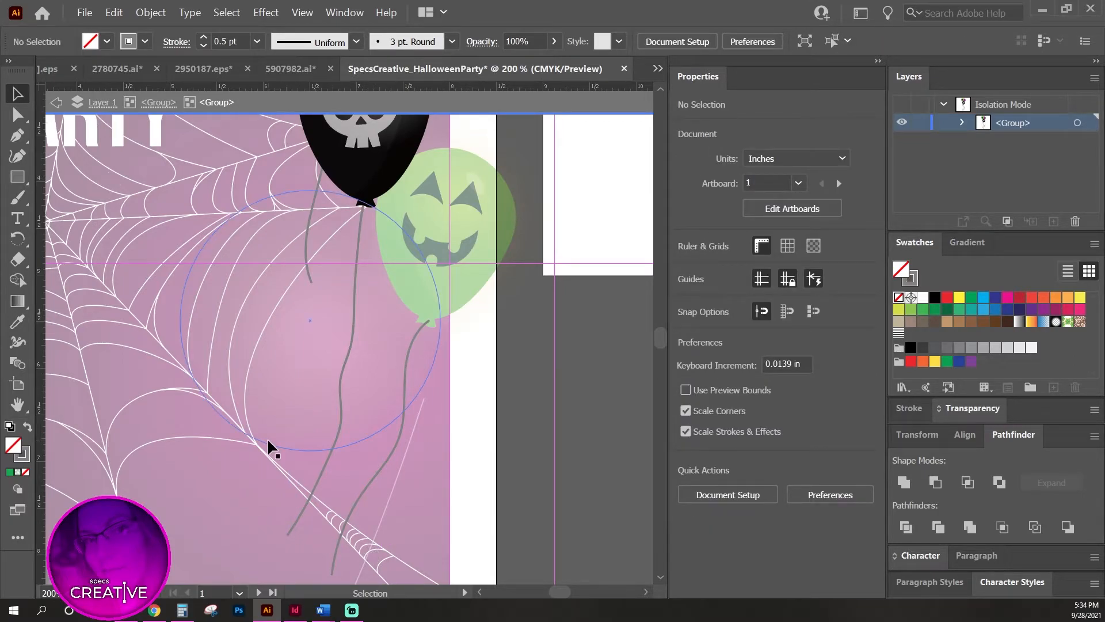
Paste the orange striped balloon in the group and place it below the black balloon at about X 6.63 in, Y 5.07 in.
key("ctrl+f")
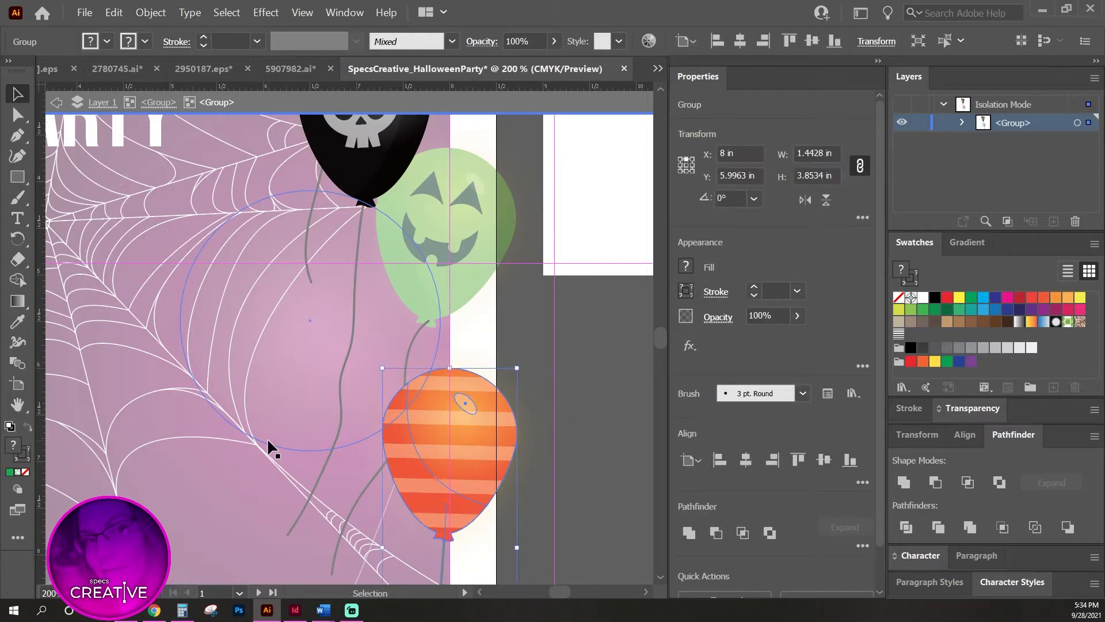
left_click_drag(458, 425, 343, 344)
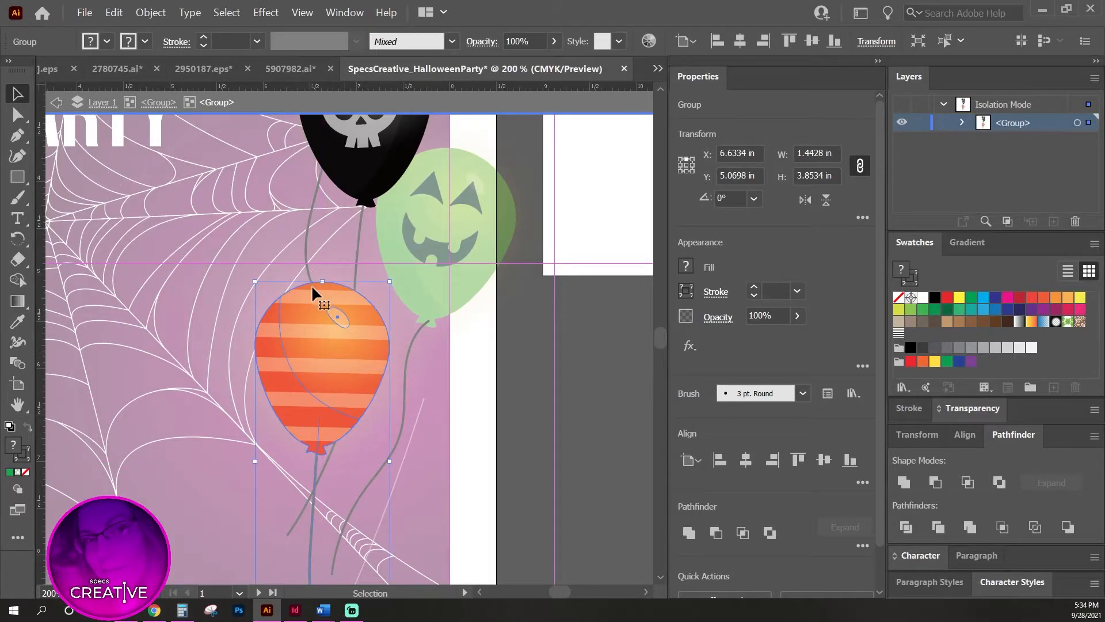
left_click(603, 398)
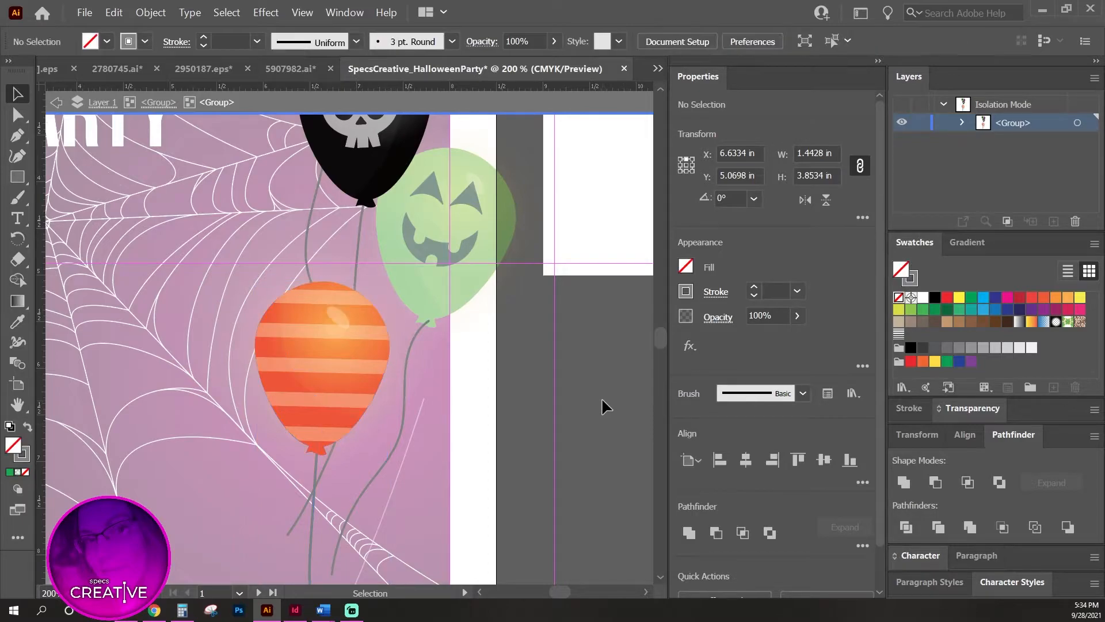
double_click(602, 398)
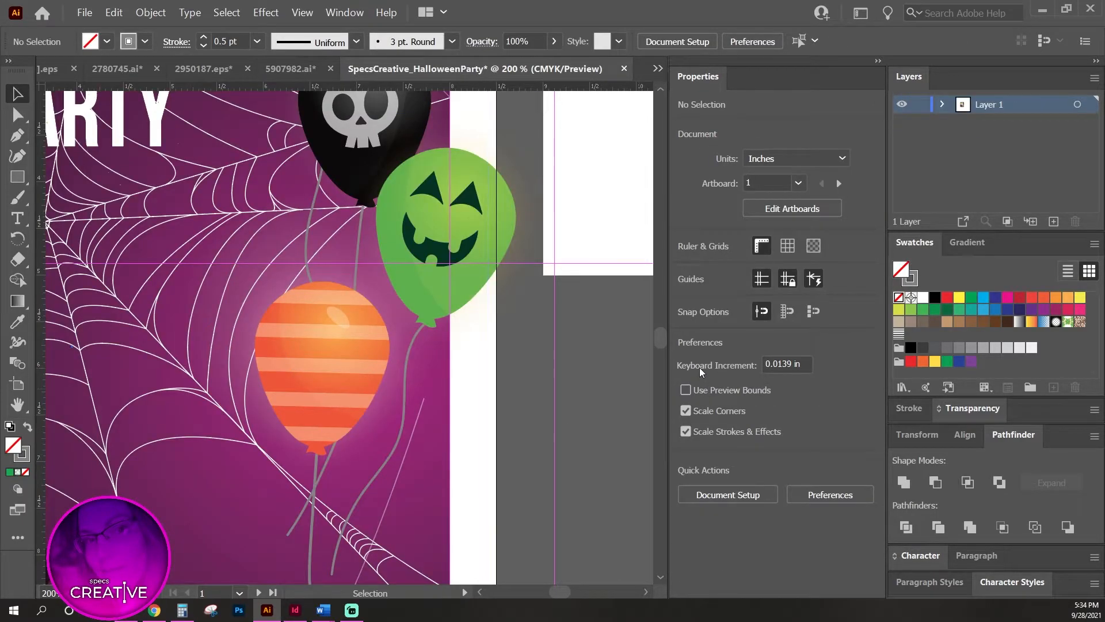
Group the orange striped balloon with its glow and the two long strings, and move the group slightly lower, beneath the green pumpkin-face balloon.
key("ctrl+minus")
key("ctrl+minus")
key("ctrl+minus")
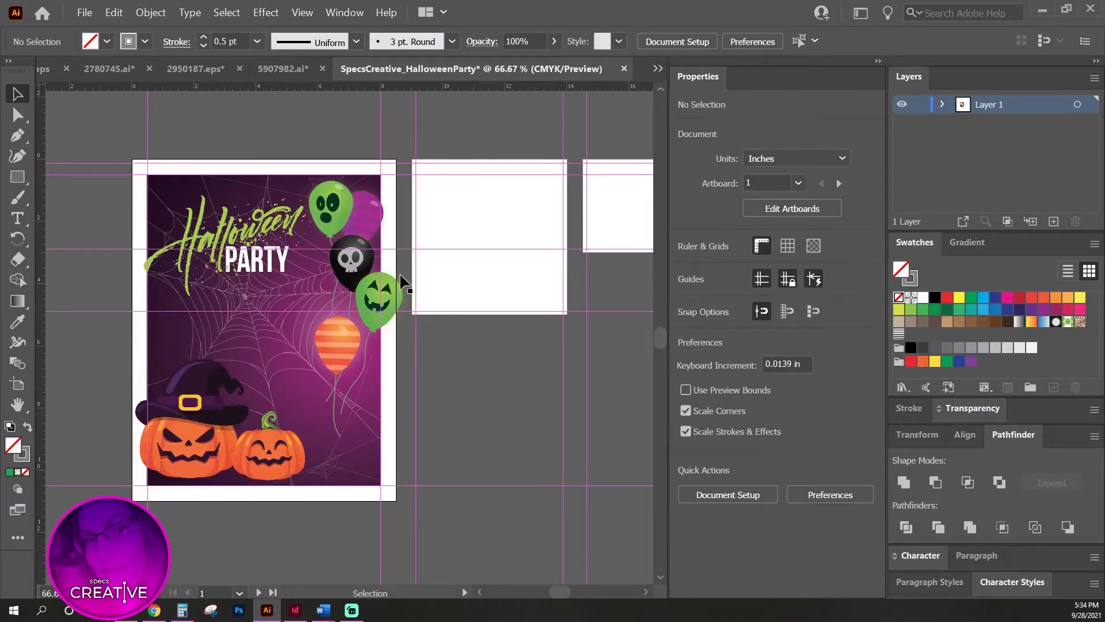
double_click(343, 344)
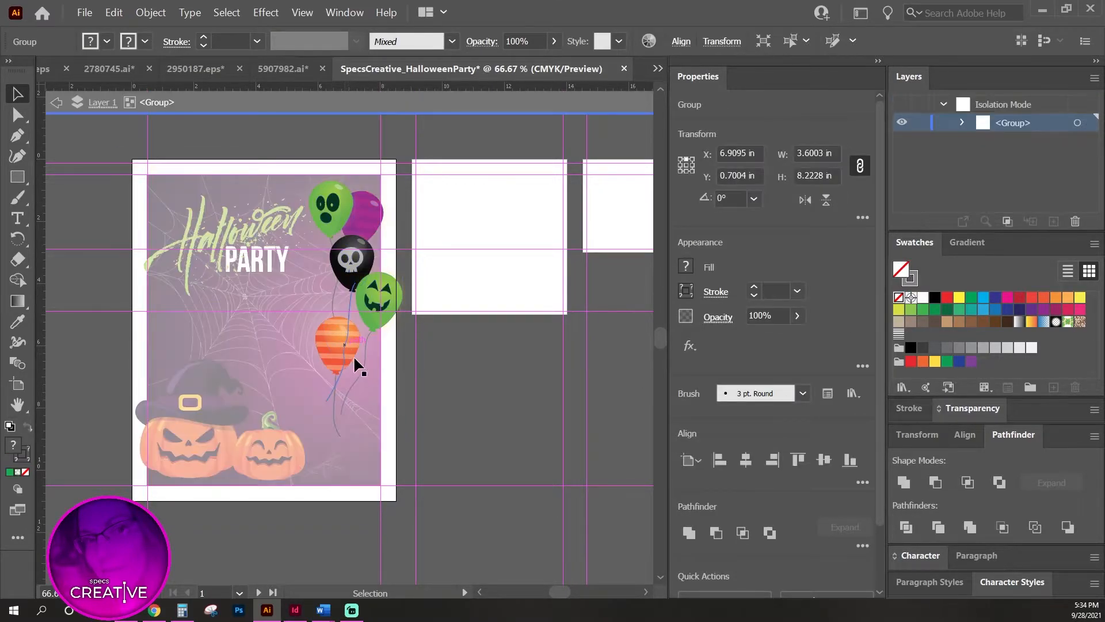
left_click(333, 345)
double_click(332, 339)
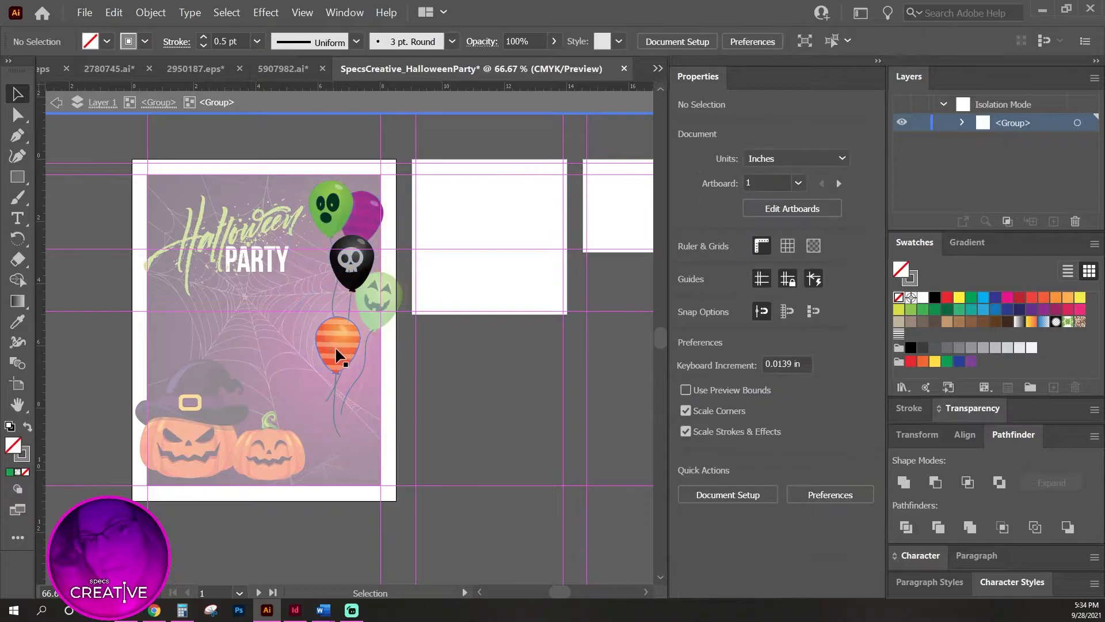
left_click(335, 354)
left_click(353, 361, "shift")
left_click(355, 356)
left_click_drag(399, 359, 347, 369)
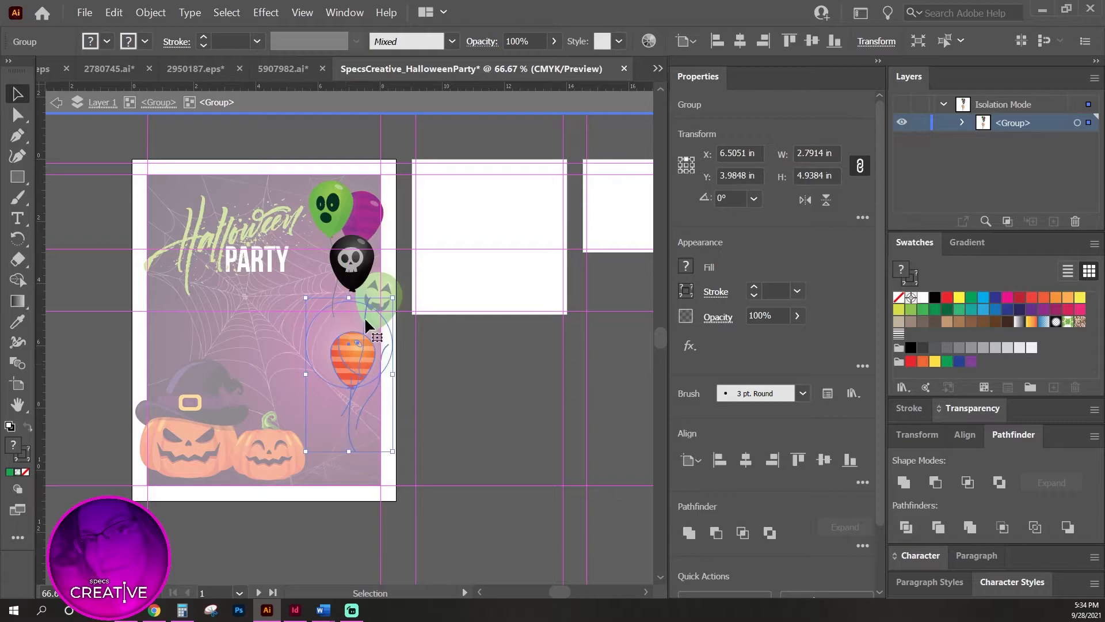
Cut the black balloon's long string out of the orange balloon's group and return to the parent group.
double_click(363, 317)
left_click(363, 317)
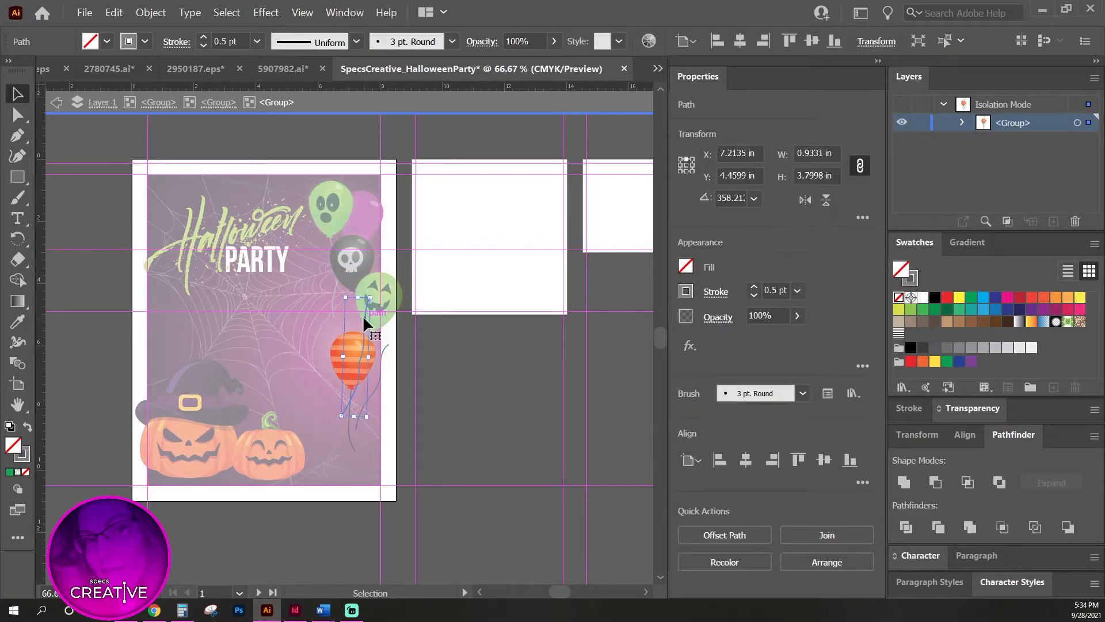
left_click(161, 178)
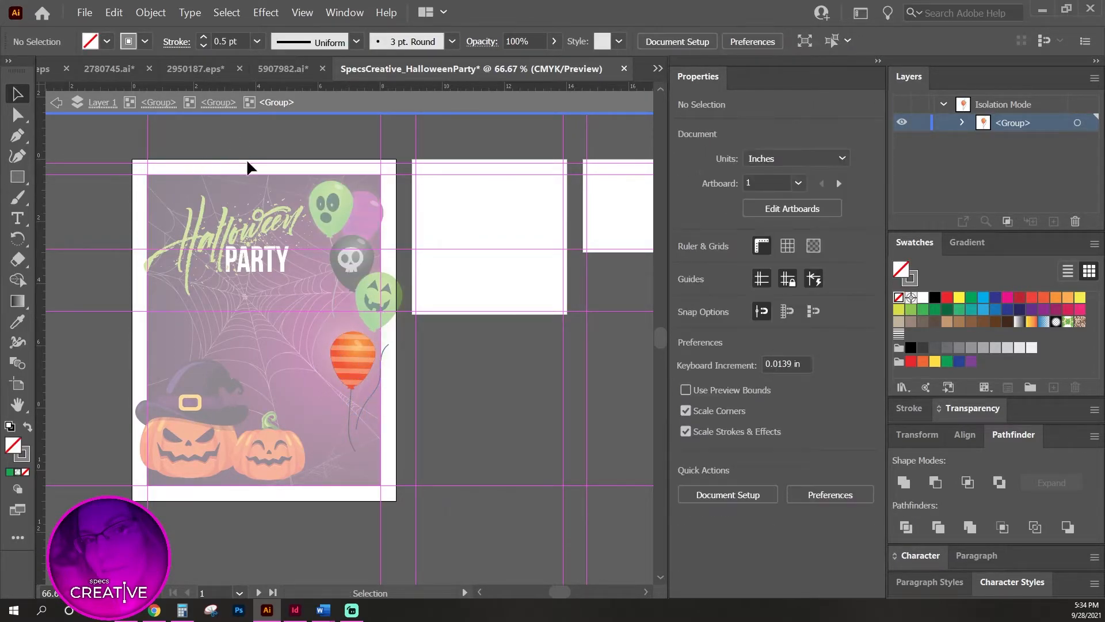
left_click(383, 347)
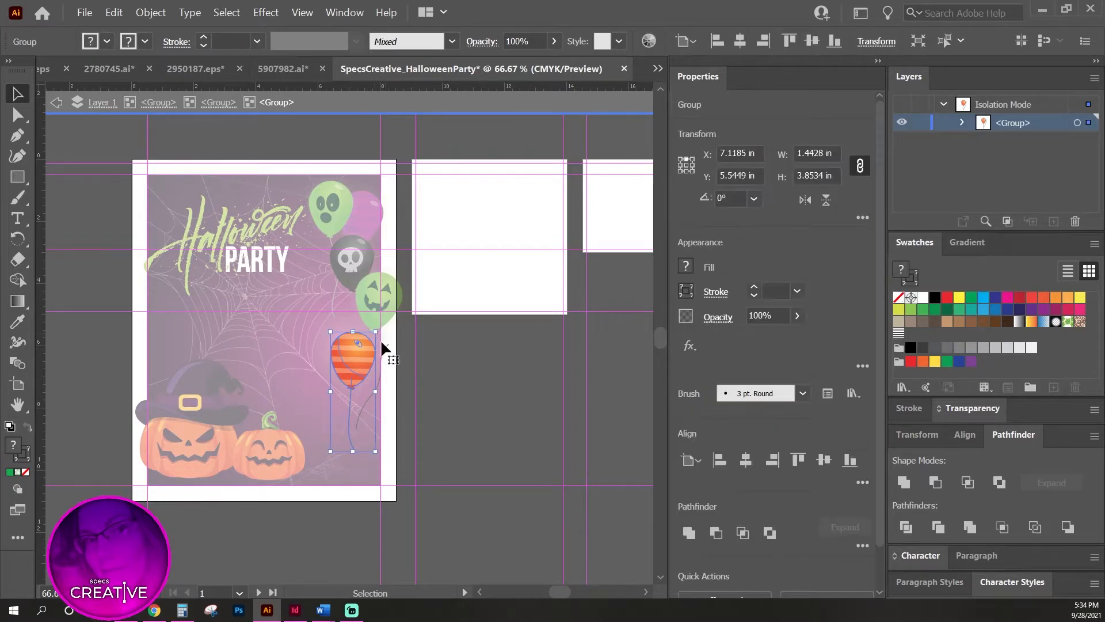
left_click(219, 103)
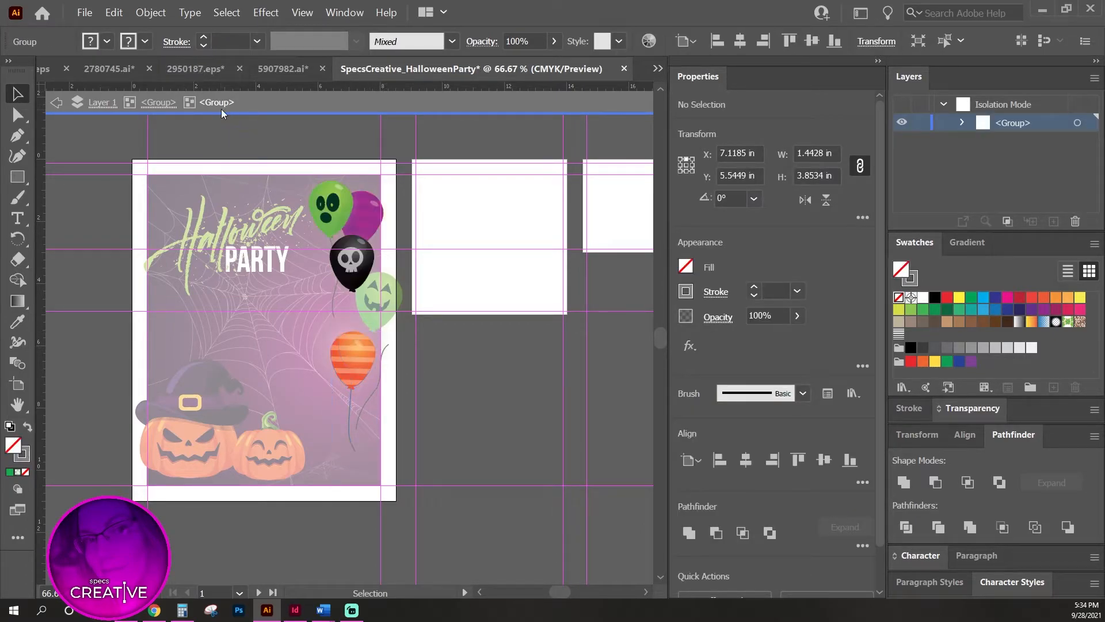
Paste the cut string into the parent group and attach its upper end to the black skull balloon's knot.
left_click(375, 269)
key("ctrl+space")
left_click_drag(328, 262, 614, 467)
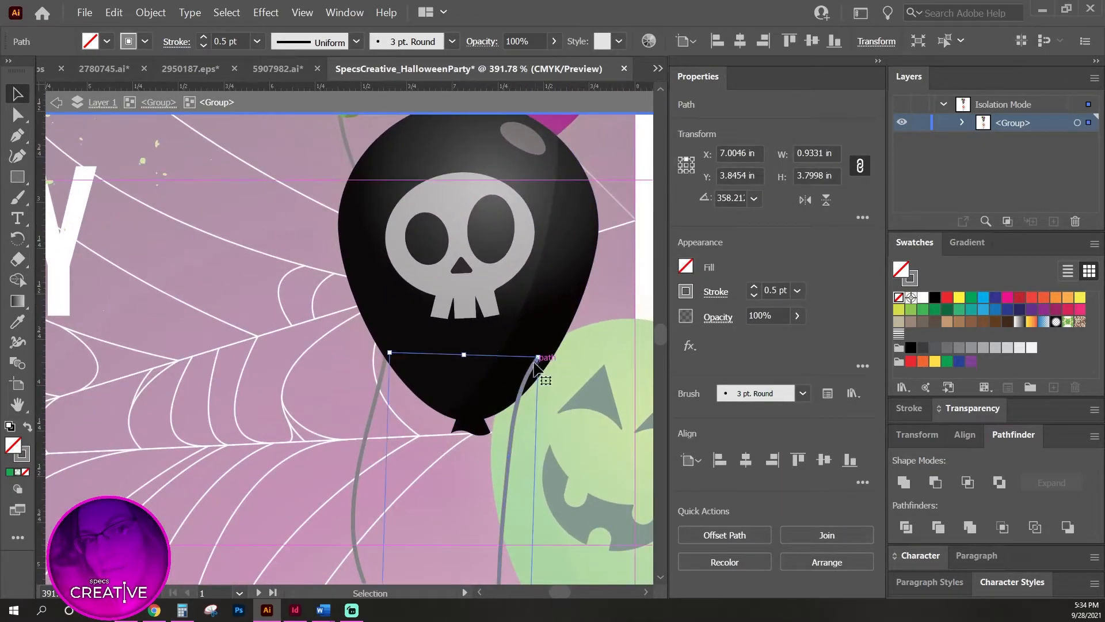
left_click_drag(528, 375, 466, 441)
key("a")
key("ctrl+minus")
key("ctrl+minus")
key("ctrl+minus")
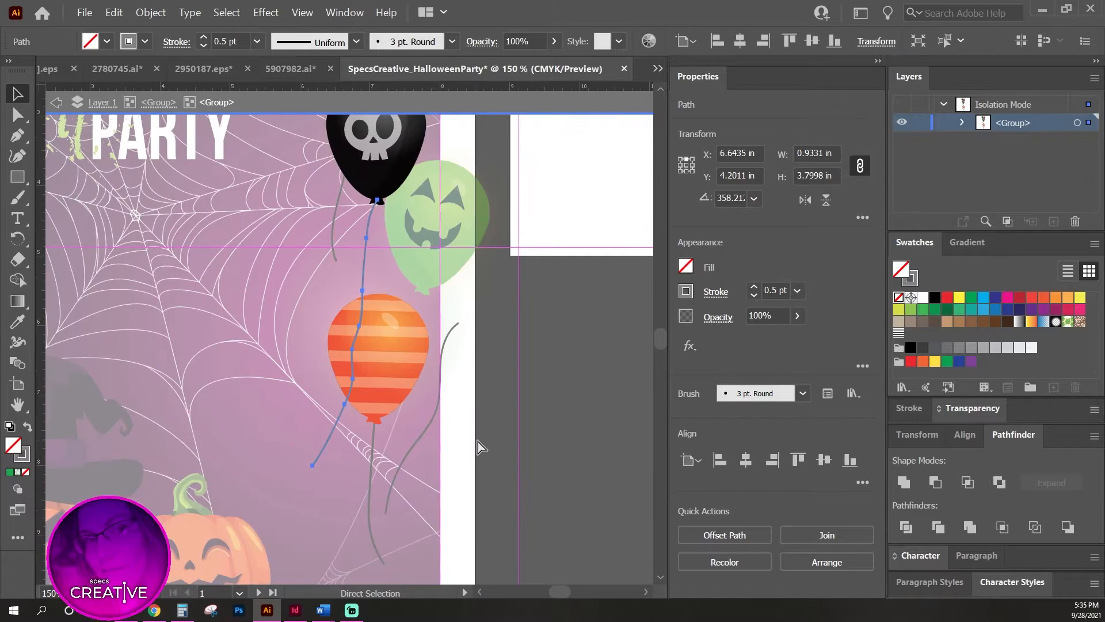
Cut the green balloon's string out of the orange balloon's nested group and leave isolation mode.
key("v")
left_click(456, 334)
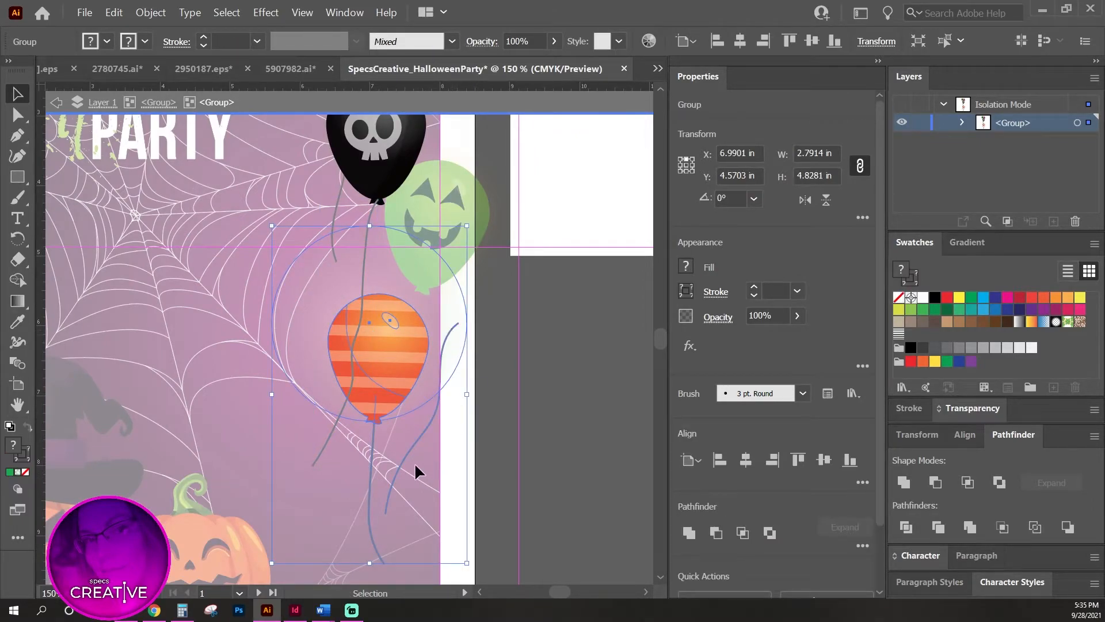
double_click(410, 446)
left_click(411, 447)
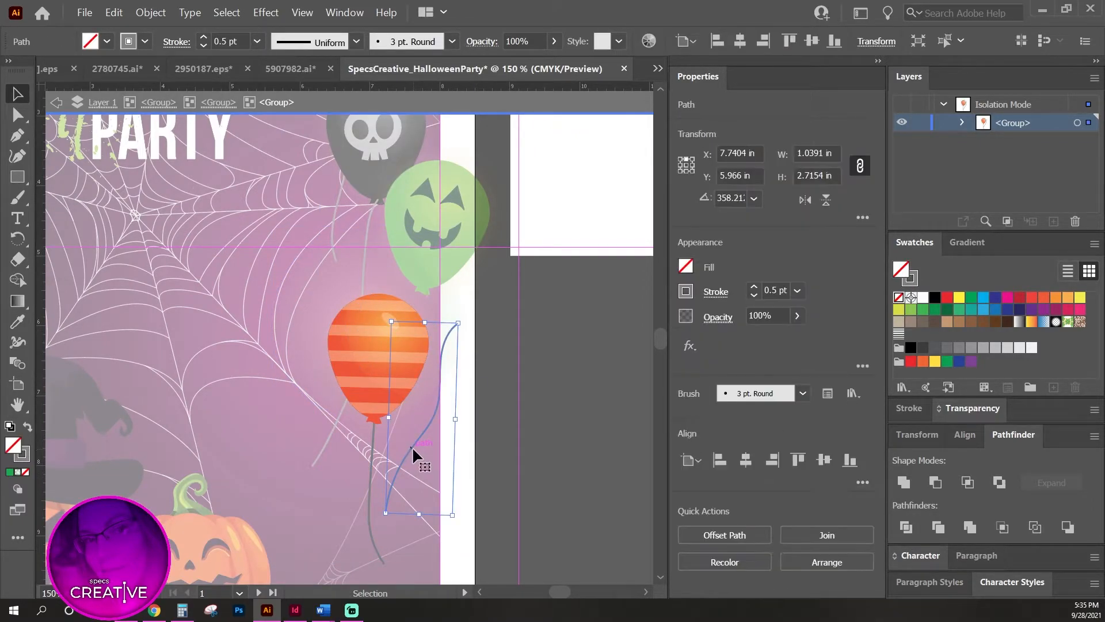
left_click(387, 414)
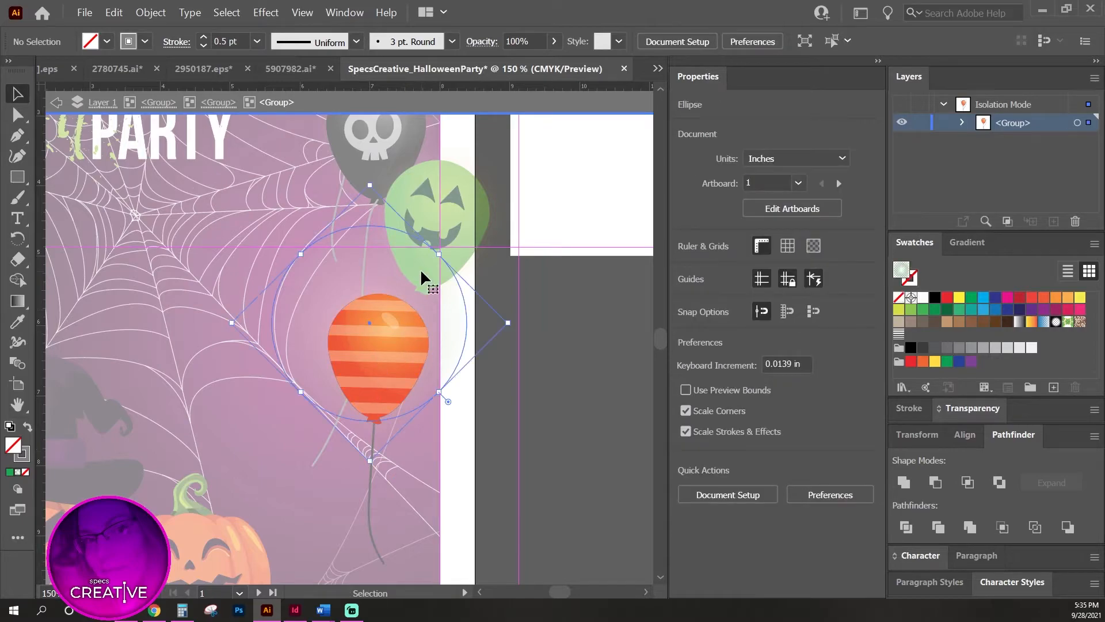
double_click(525, 281)
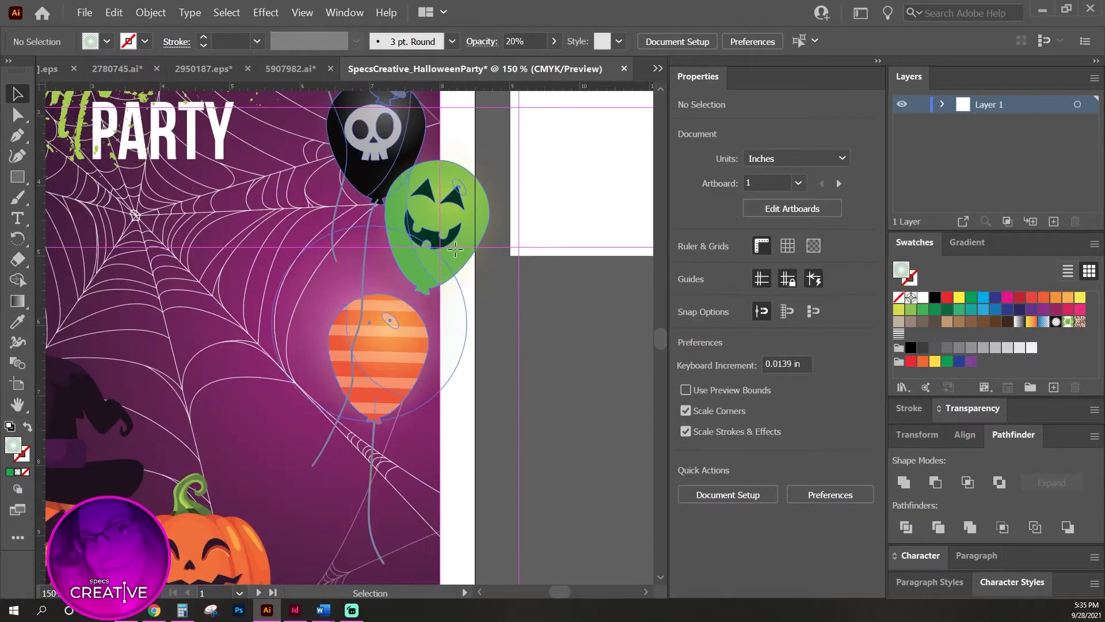
Paste the string into the outer balloon group and attach its upper end to the green pumpkin-face balloon's knot.
left_click(455, 248)
double_click(455, 249)
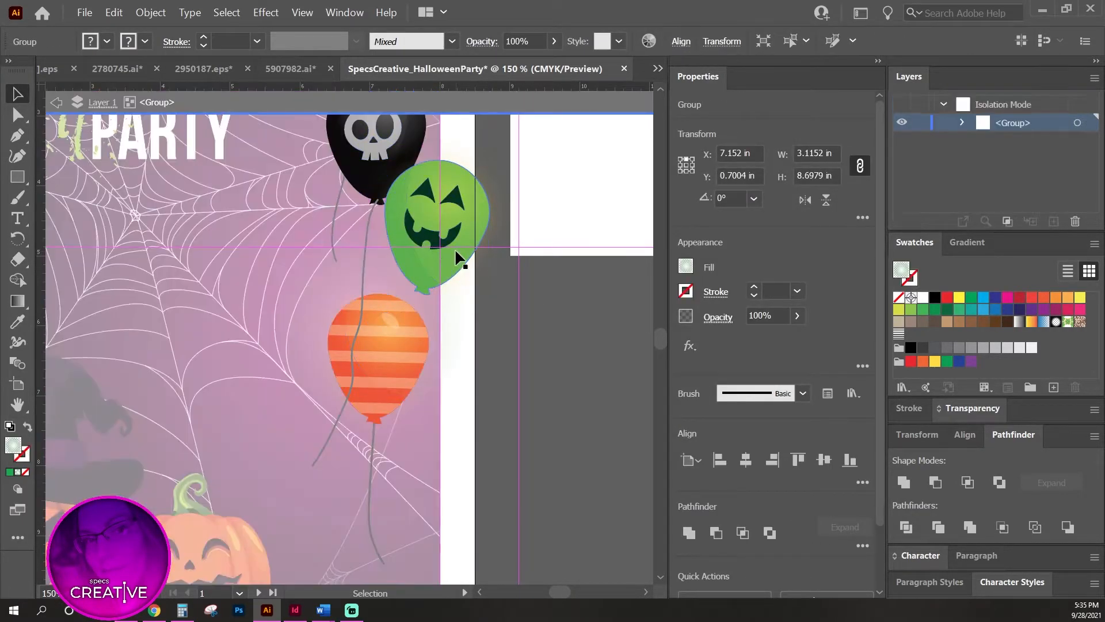
left_click(451, 253)
left_click(502, 307)
key("a")
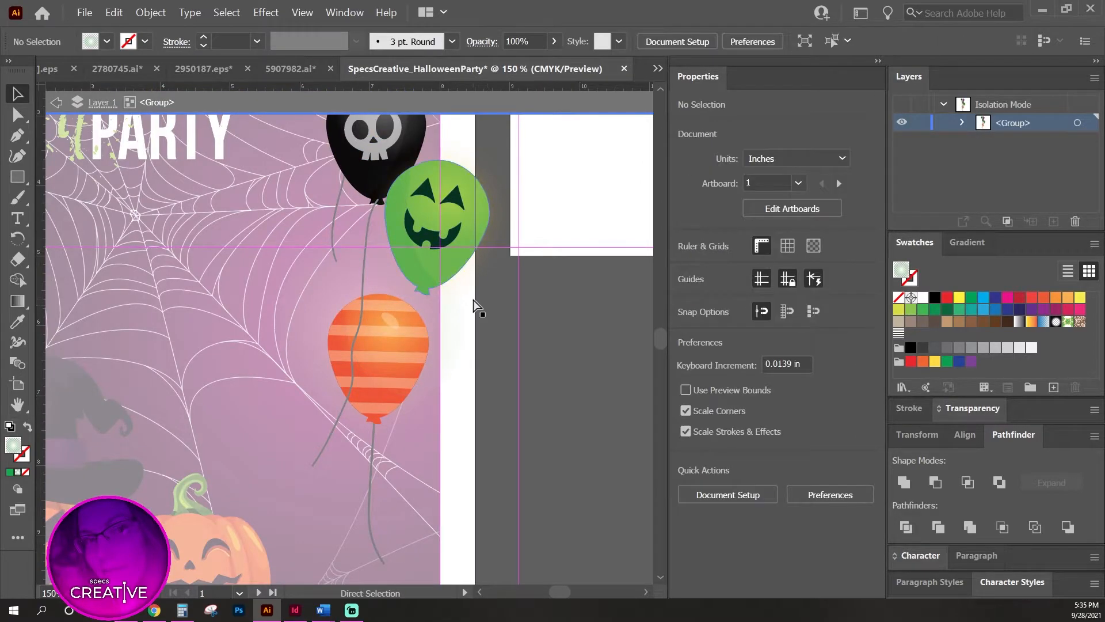
left_click_drag(378, 265, 416, 296)
double_click(547, 372)
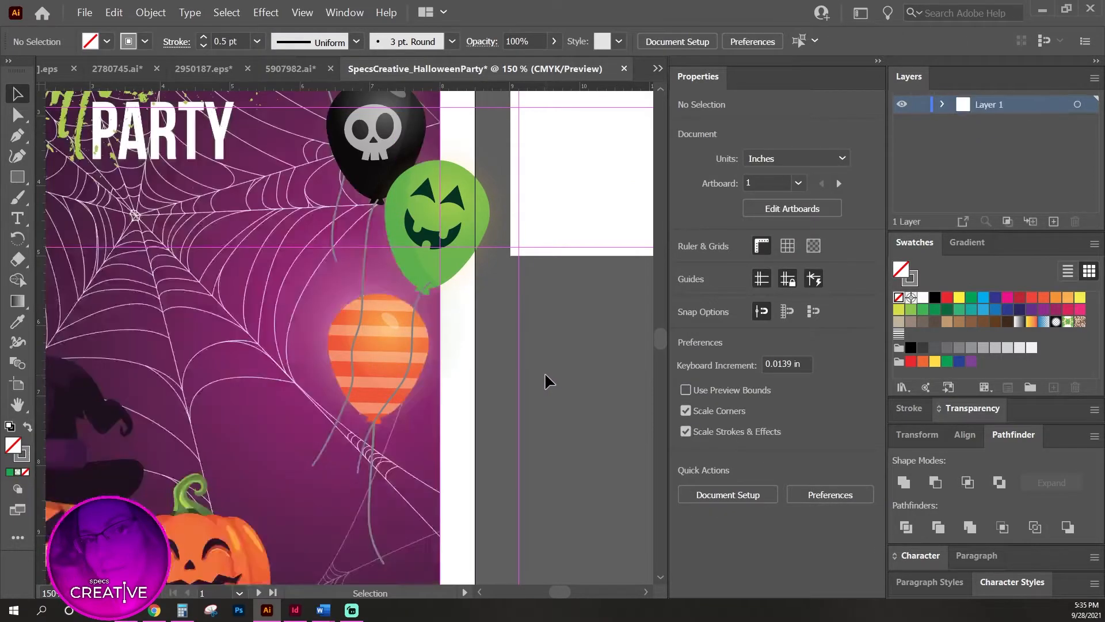
Arrange the orange striped balloon's group in front of the black balloon's string inside the nested group, and leave isolation mode.
left_click(368, 351)
double_click(385, 372)
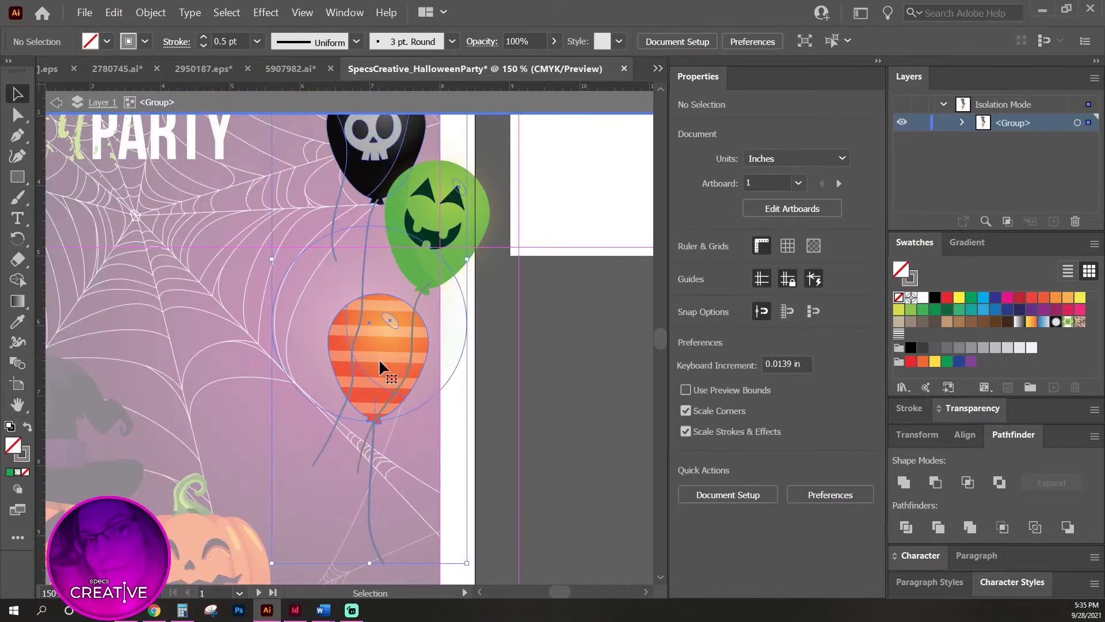
left_click(382, 380)
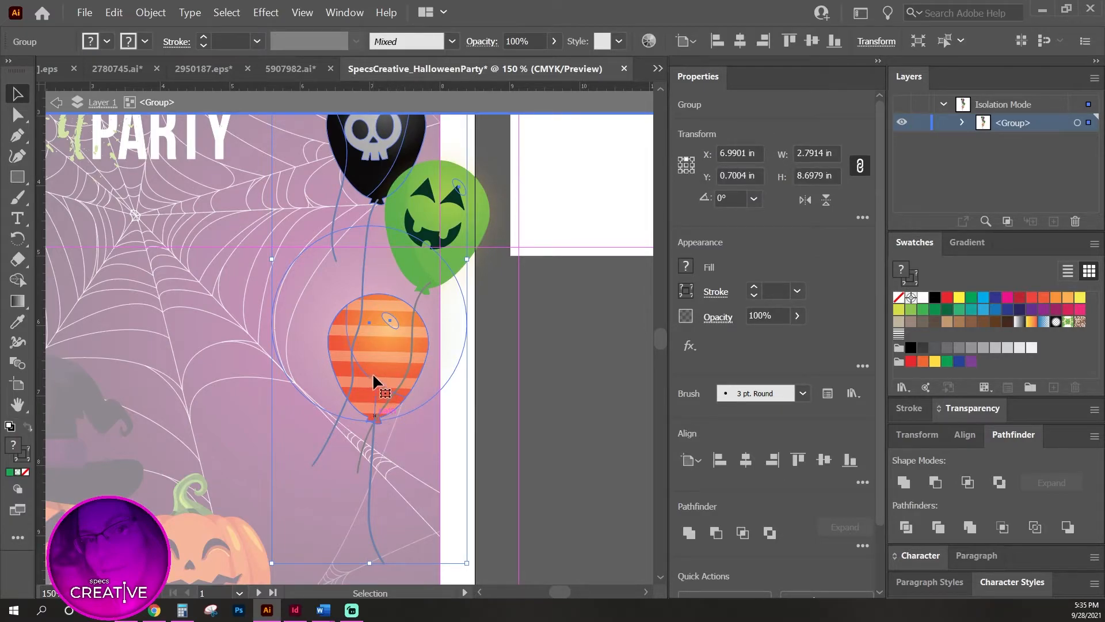
double_click(372, 375)
left_click(377, 380)
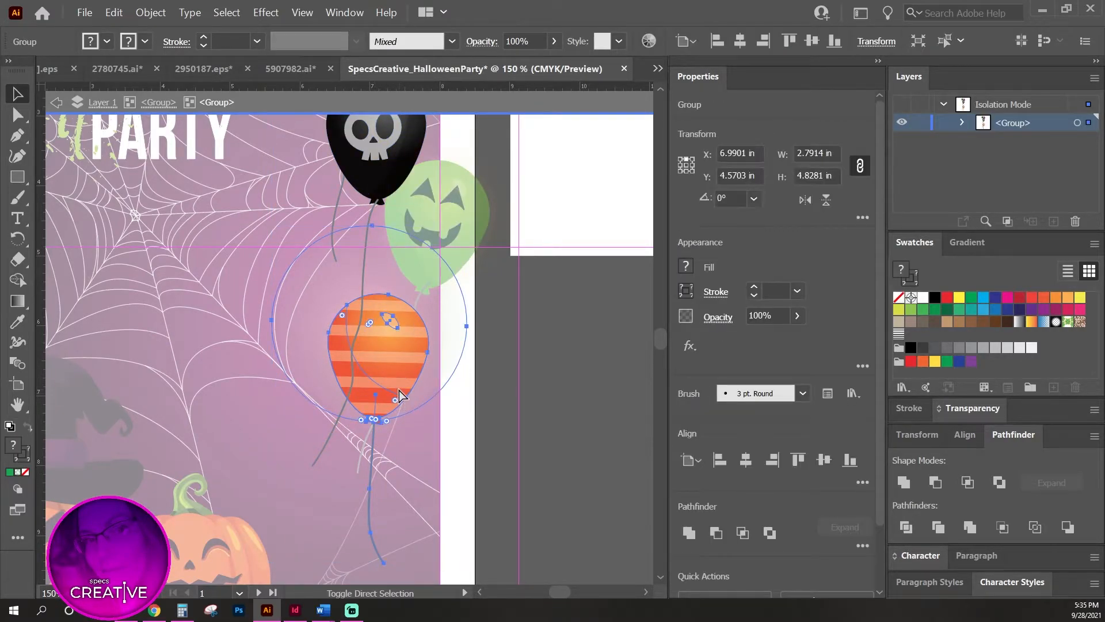
left_click(150, 12)
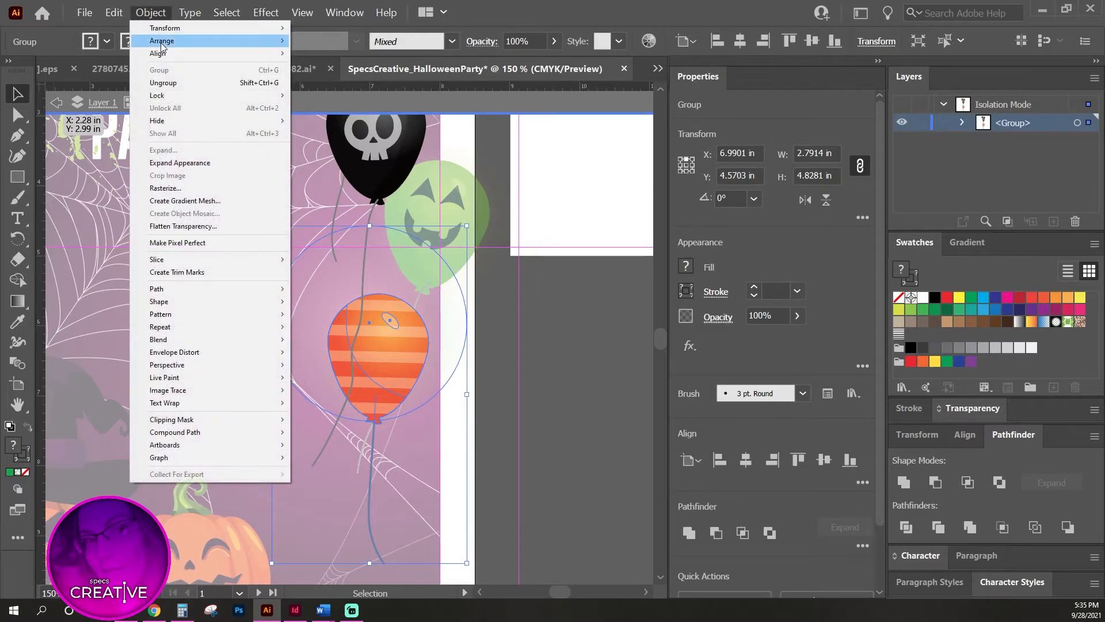
mouse_move(161, 44)
left_click(333, 53)
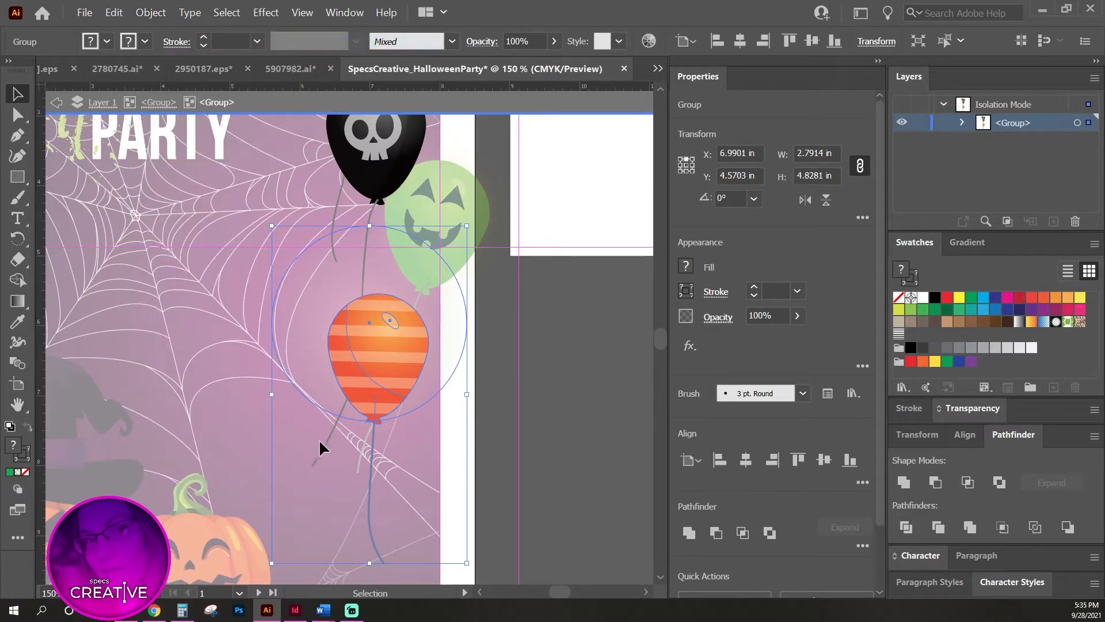
left_click(570, 402)
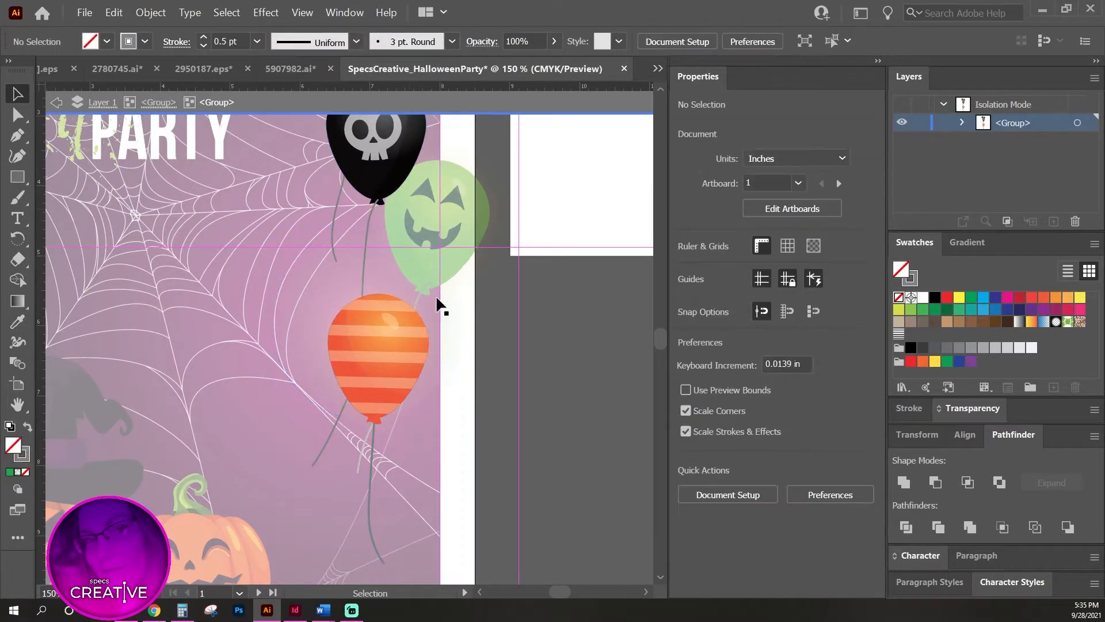
double_click(593, 396)
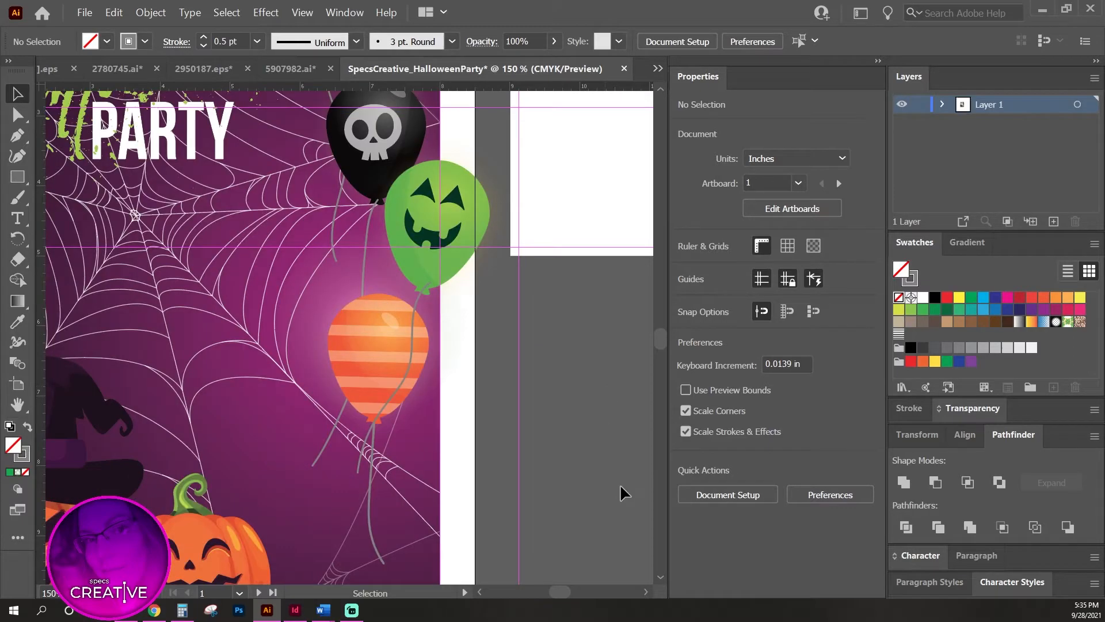
Inside the balloon group's isolation mode, send the green pumpkin-face balloon and its string to the back, and leave isolation mode.
left_click(402, 335)
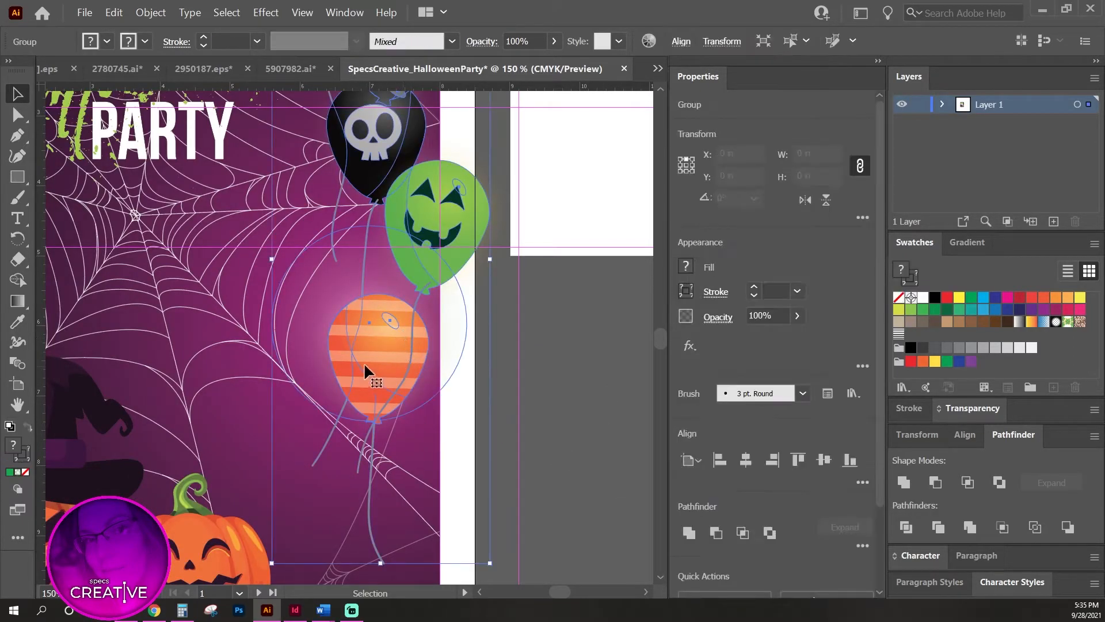
double_click(359, 343)
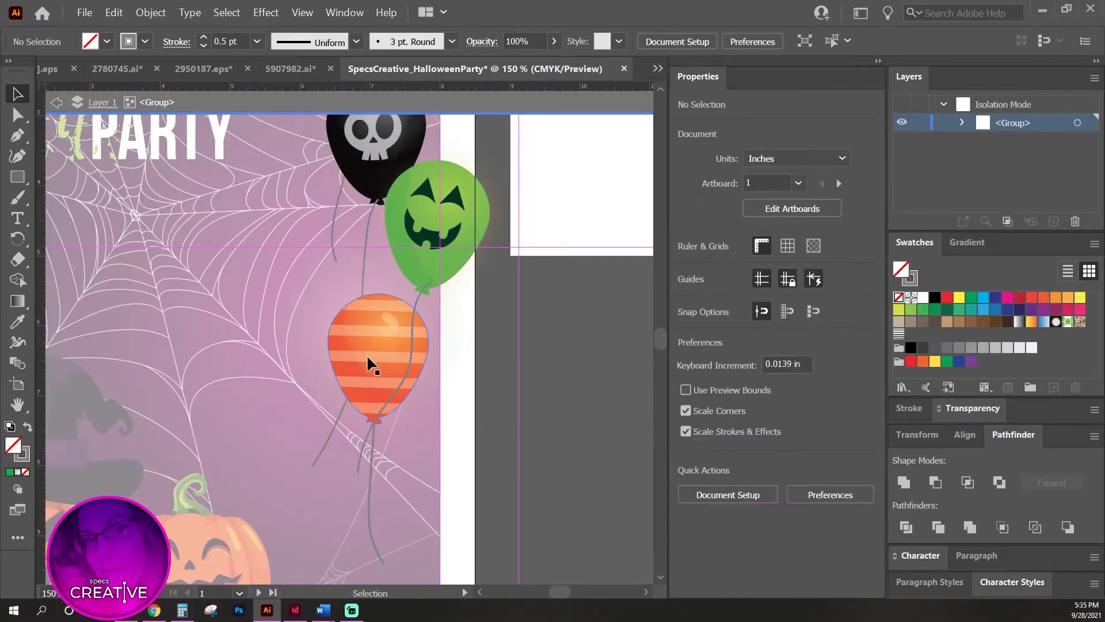
left_click(392, 376)
double_click(557, 389)
left_click(444, 289)
double_click(443, 264)
left_click(444, 266)
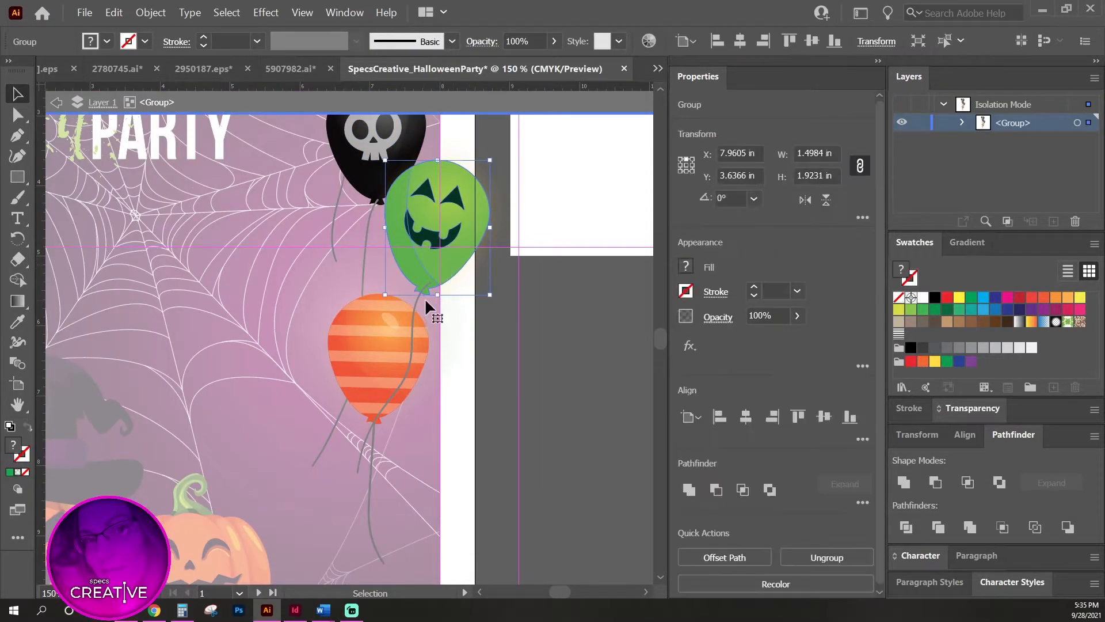
left_click(415, 299, "shift")
left_click(151, 13)
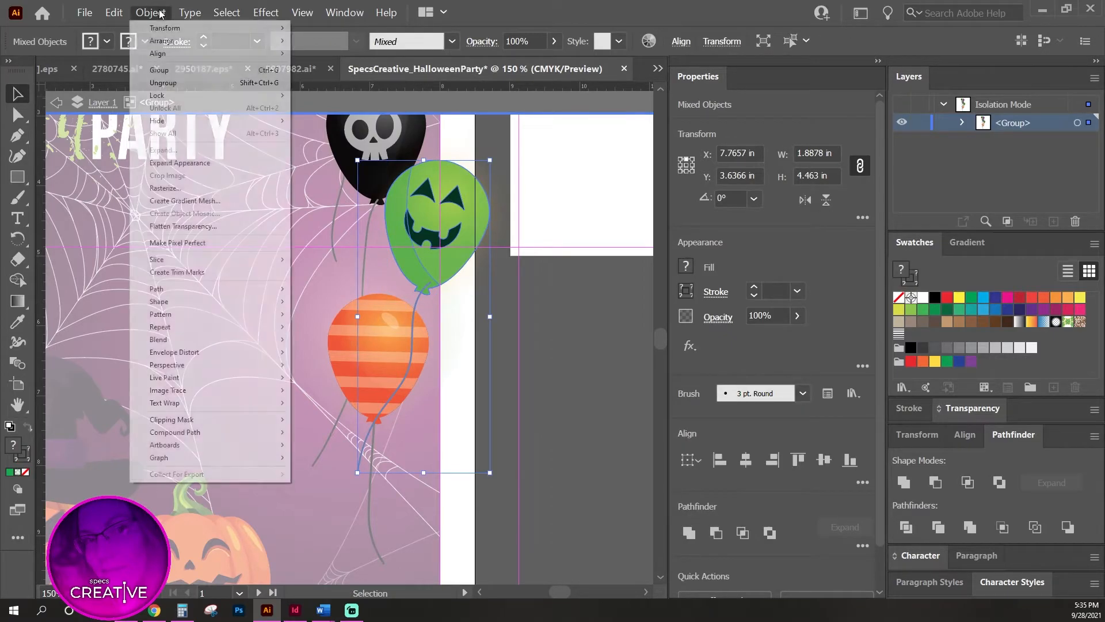
mouse_move(175, 28)
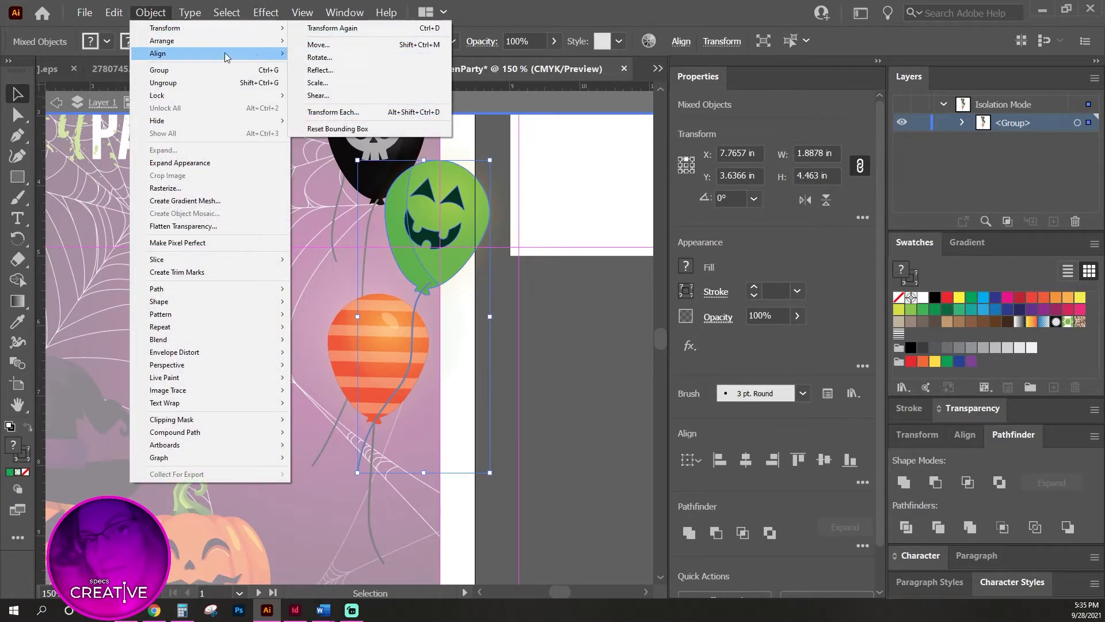
mouse_move(226, 44)
left_click(365, 79)
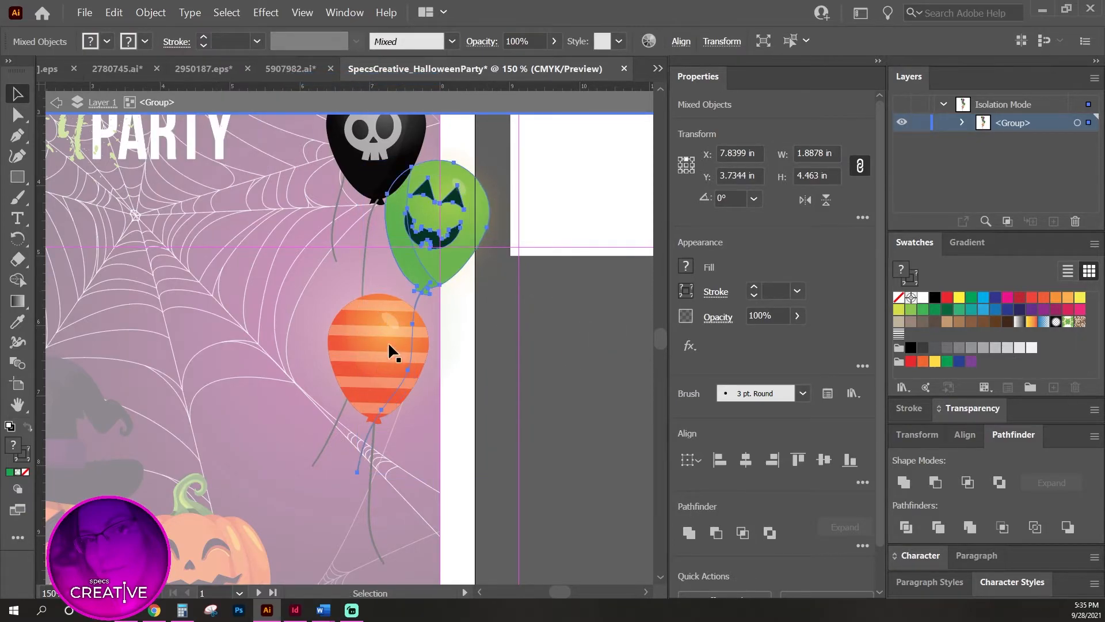
left_click(589, 437)
key("Escape")
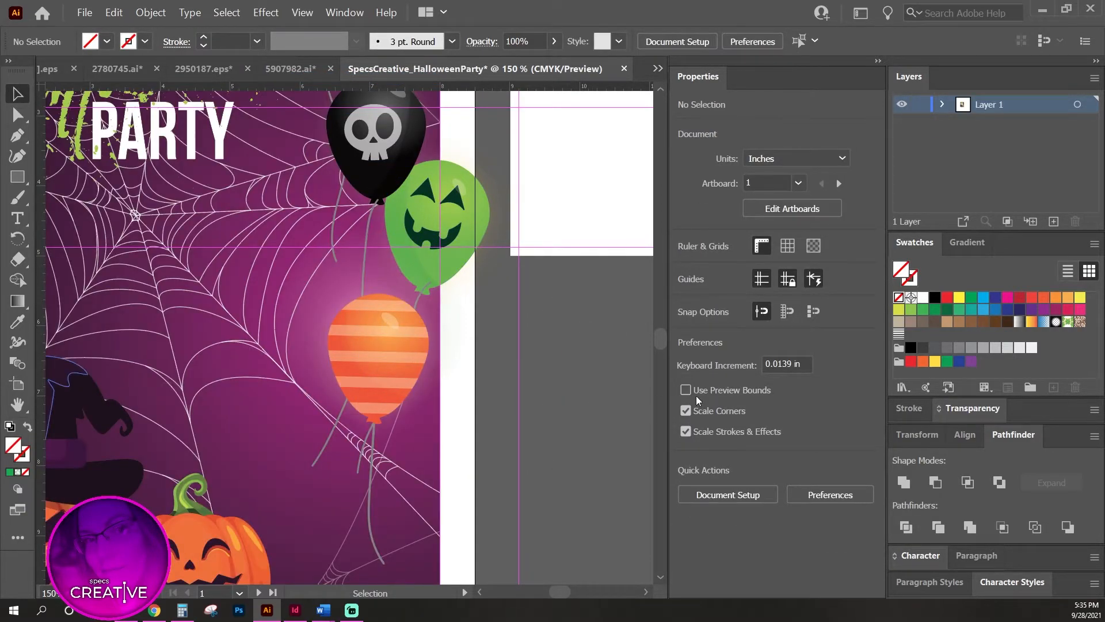
Cut the date and time lines from the event text beside the artboard and paste them into a new text frame.
key("ctrl+0")
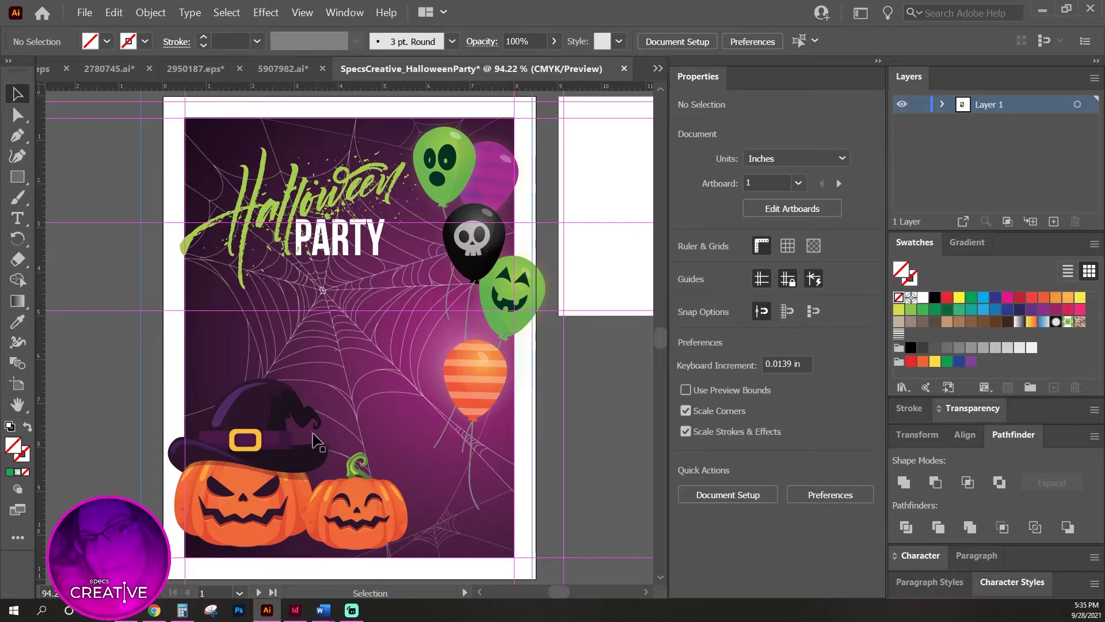
left_click_drag(230, 376, 538, 356)
left_click_drag(297, 294, 417, 348)
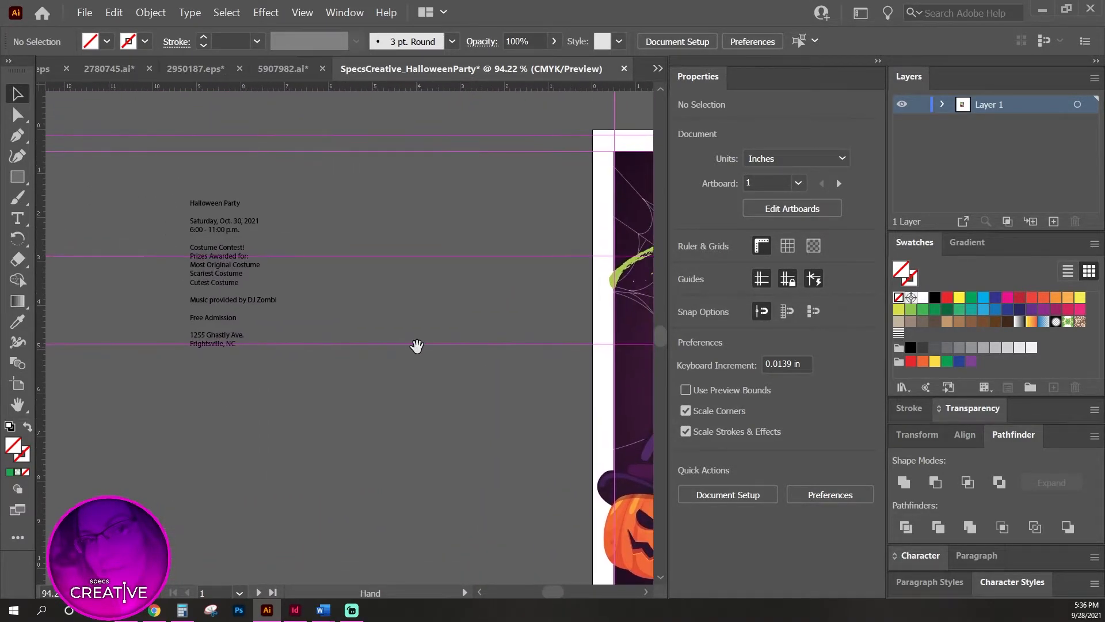
left_click_drag(474, 324, 192, 359)
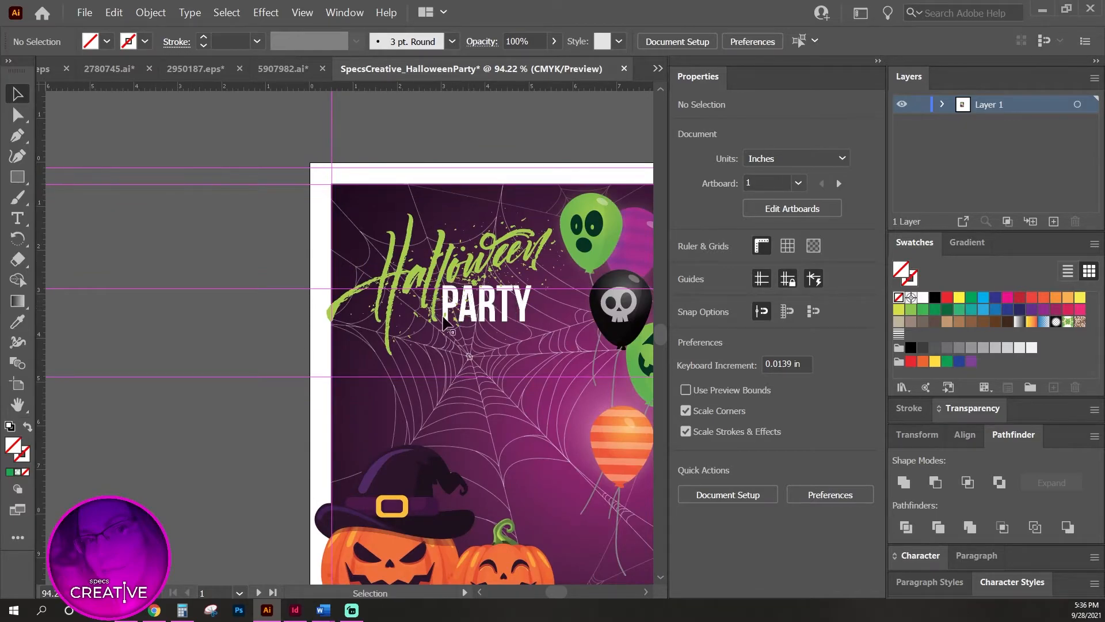
scroll(464, 353, "left", 10)
left_click(289, 244)
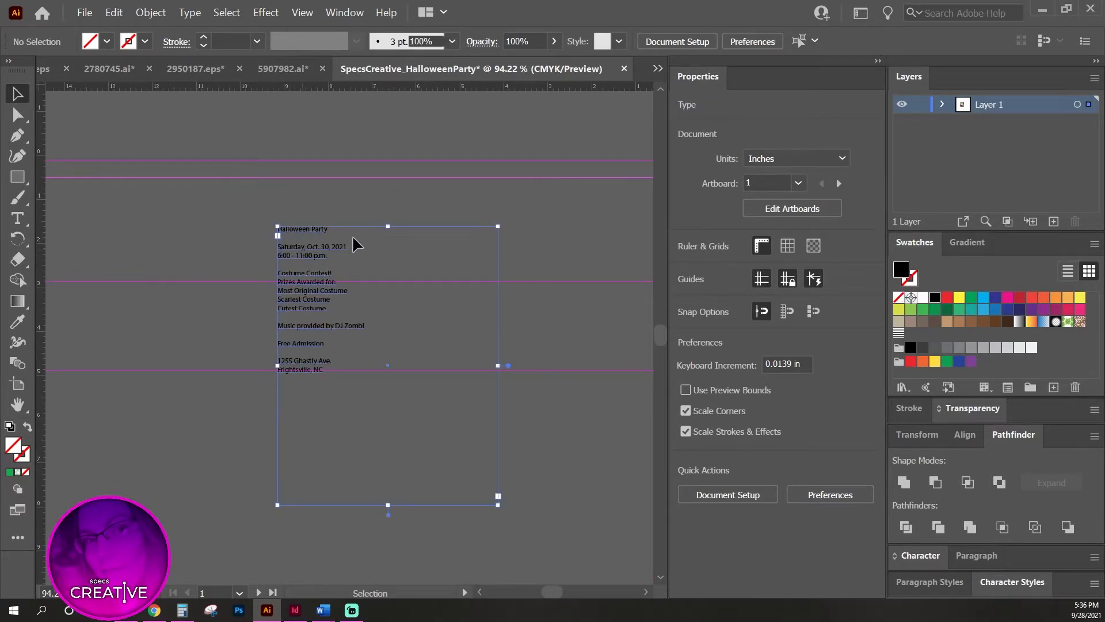
double_click(347, 283)
left_click_drag(342, 255, 245, 247)
key("ctrl+x")
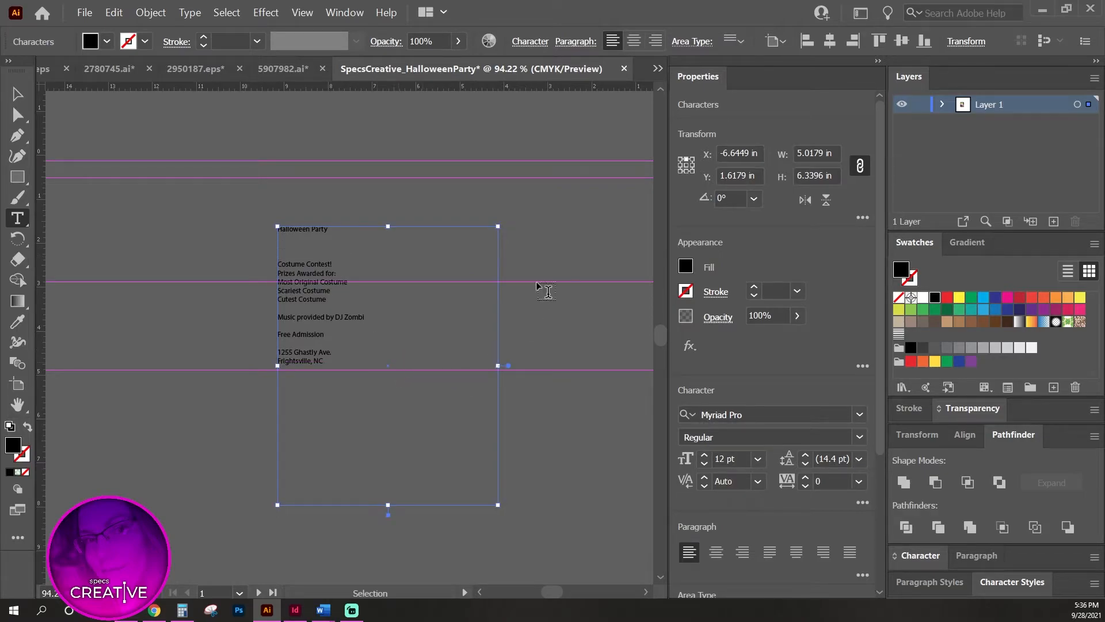
left_click_drag(460, 196, 622, 226)
key("ctrl+v")
Cut the costume contest and prize lines from the event text and paste them into their own text frame.
left_click_drag(333, 297, 254, 259)
key("ctrl+x")
left_click_drag(502, 247, 602, 303)
key("ctrl+v")
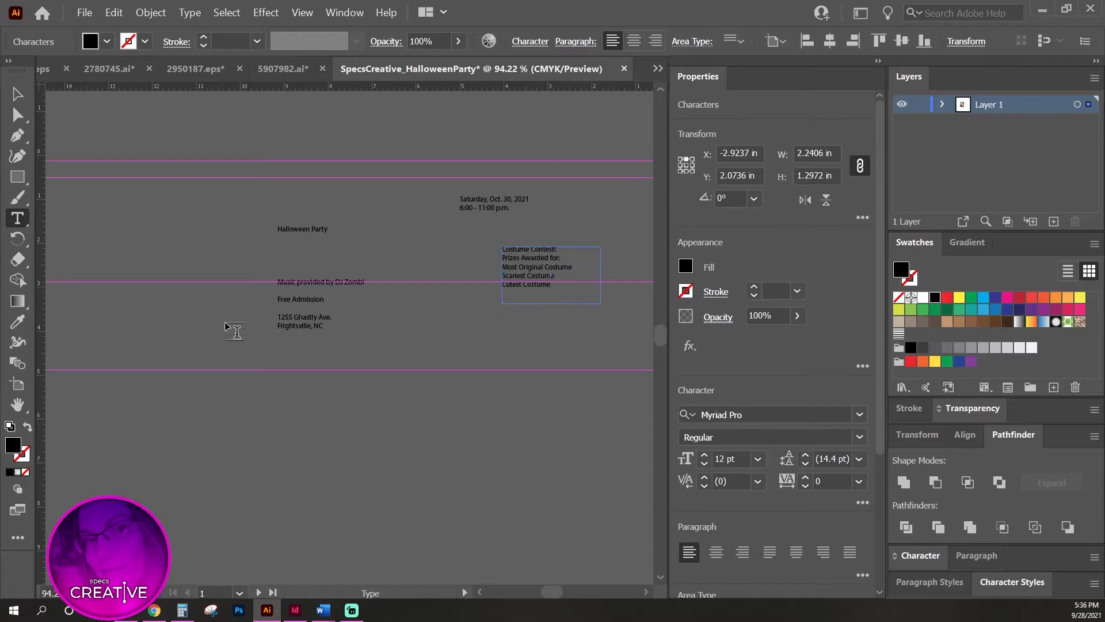
Cut the music and Free Admission lines from the event text and paste them into a separate text frame.
key("ctrl+shift+a")
left_click_drag(327, 295, 266, 278)
key("ctrl+x")
left_click_drag(523, 340, 615, 375)
key("ctrl+v")
Cut the two-line venue address from the event text and paste it into its own text frame.
left_click_drag(333, 309, 259, 301)
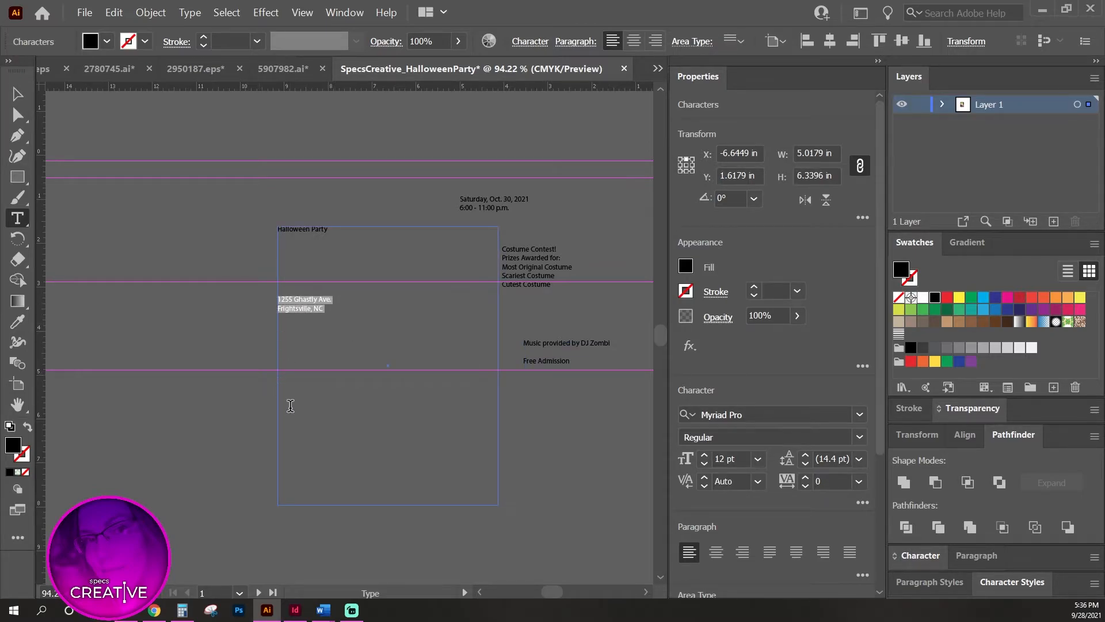
key("ctrl+x")
left_click_drag(533, 400, 640, 435)
key("ctrl+v")
key("Escape")
Place the text frames on the poster: date below PARTY, contest above the witch hat, music above the small pumpkin, address near the lower right.
left_click_drag(571, 215, 223, 158)
left_click_drag(151, 148, 510, 285)
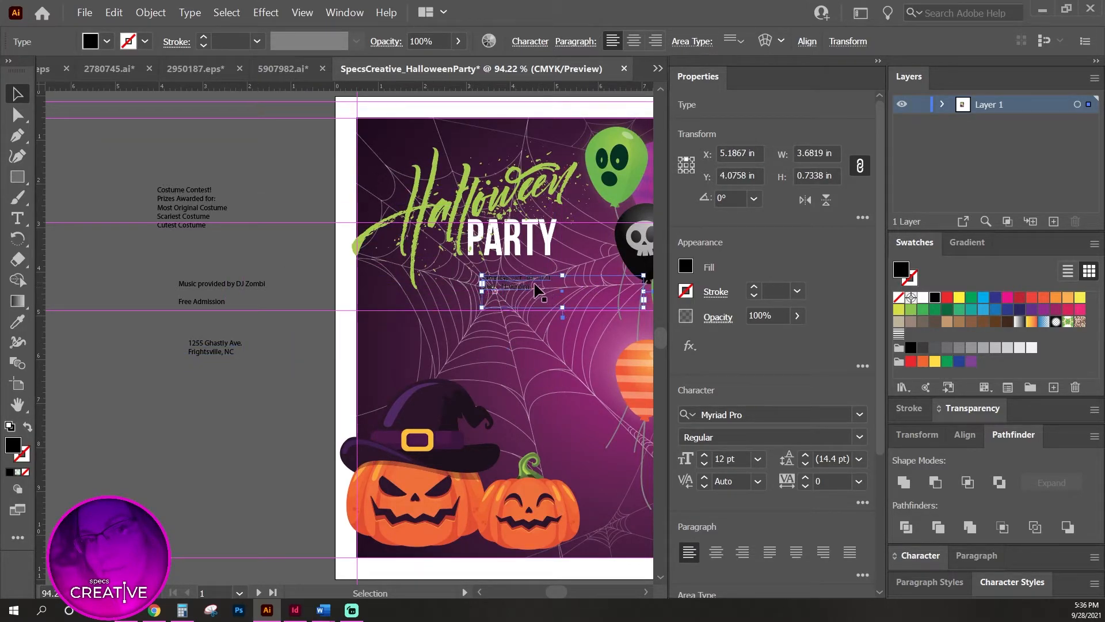
left_click_drag(529, 283, 516, 282)
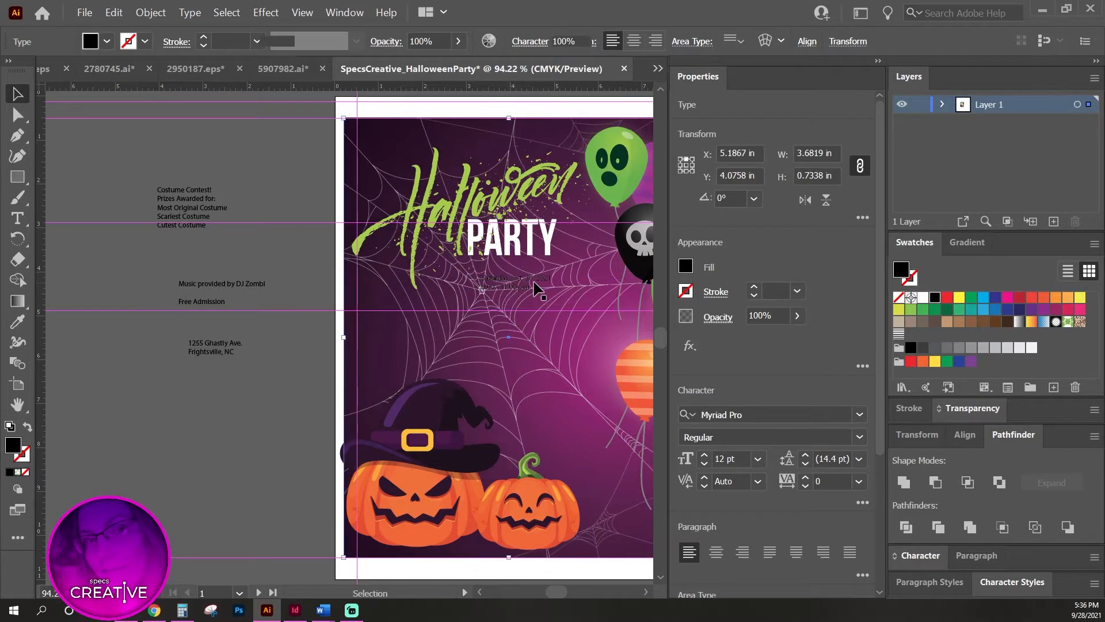
key("ctrl+z")
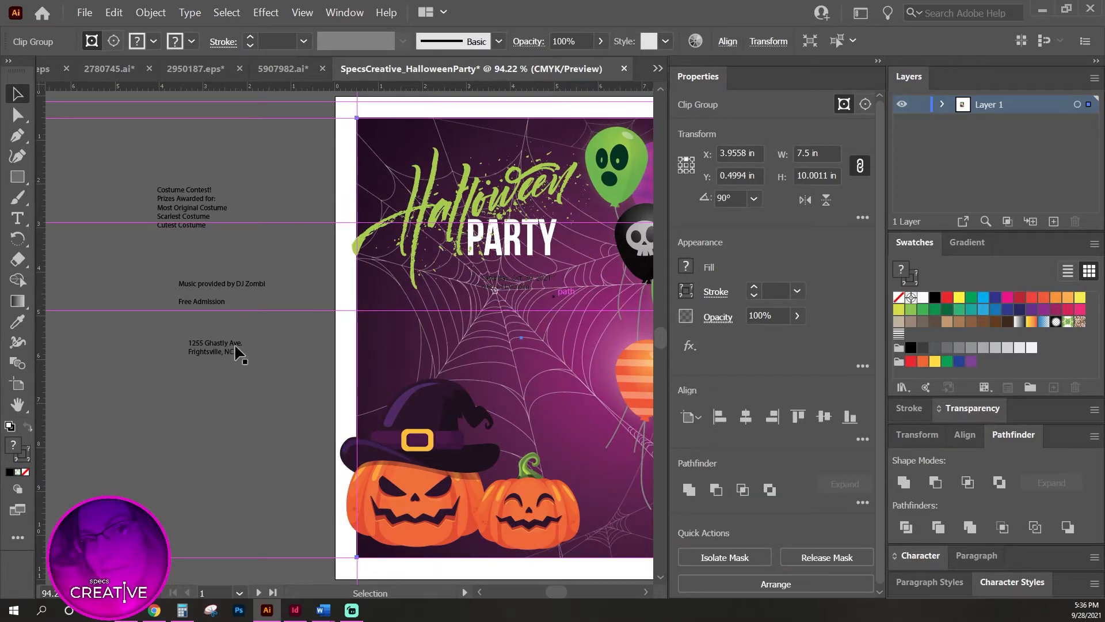
left_click_drag(182, 209, 430, 338)
left_click_drag(200, 302, 536, 419)
left_click(213, 353)
left_click_drag(212, 348, 619, 491)
Select the date, contest, music and address text frames together and fill their text with white.
left_click_drag(597, 419, 398, 289)
left_click(285, 259)
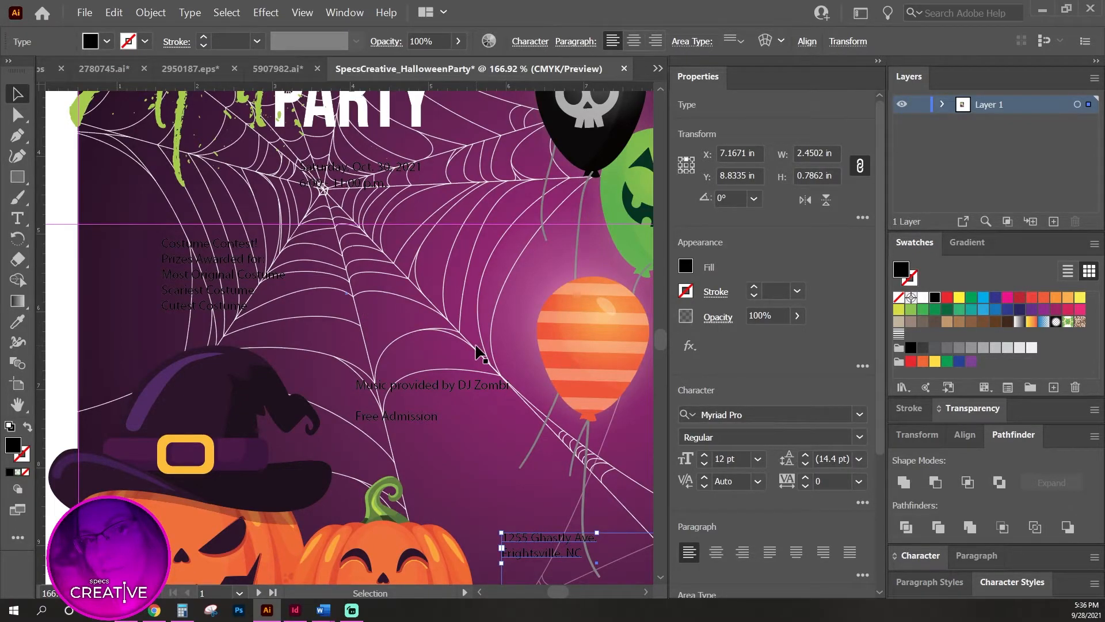
left_click(436, 384)
left_click(232, 261, "shift")
left_click(368, 182, "shift")
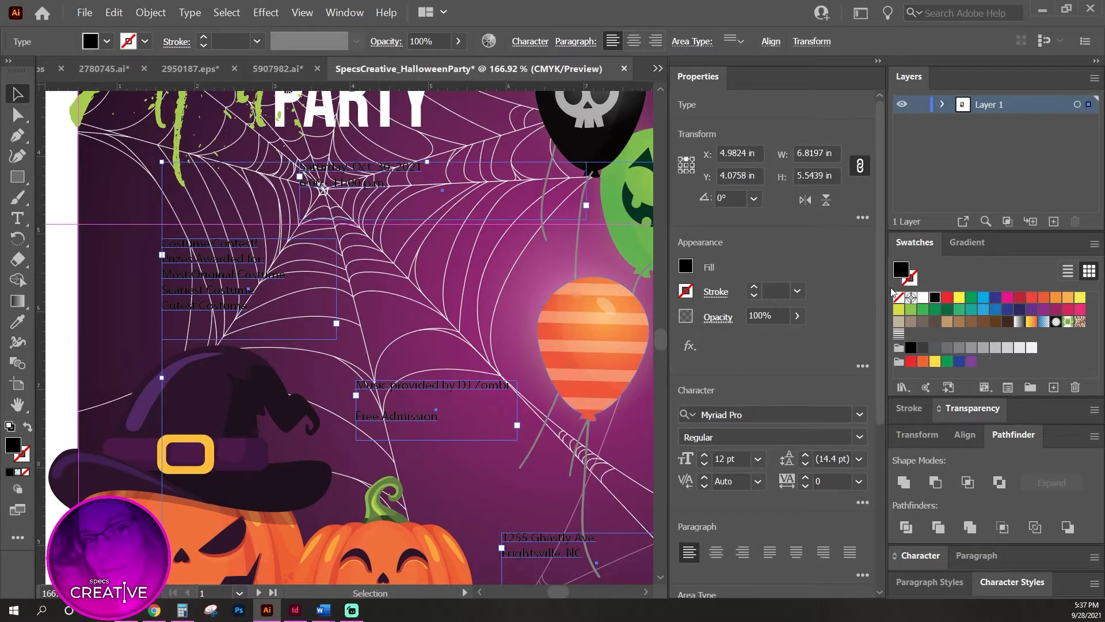
left_click(924, 298)
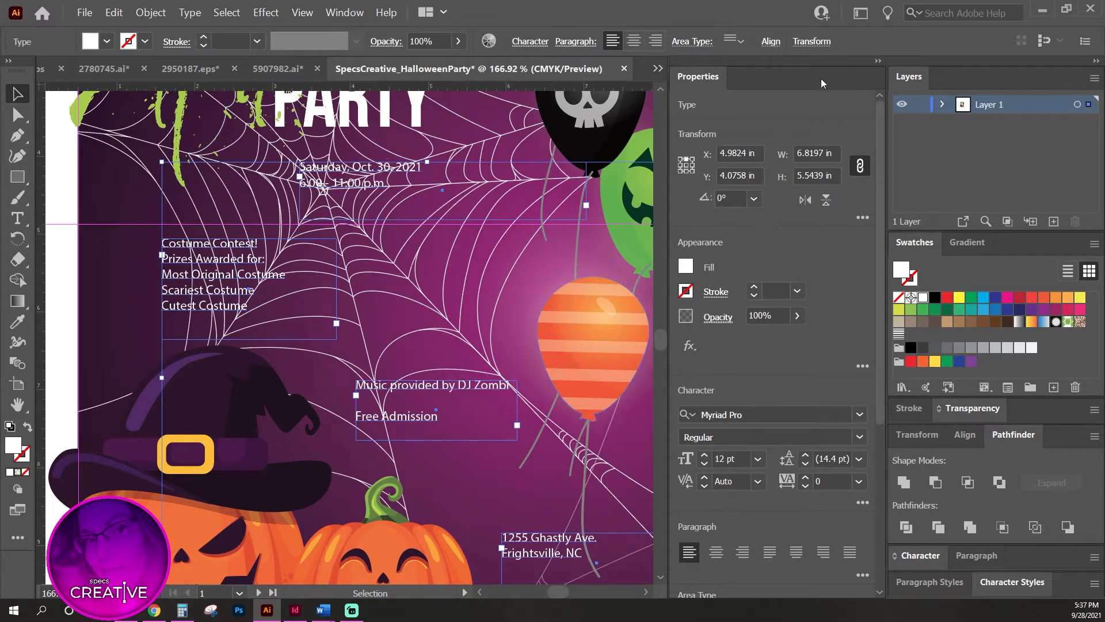
Undock the Character settings so they float over the workspace.
double_click(918, 557)
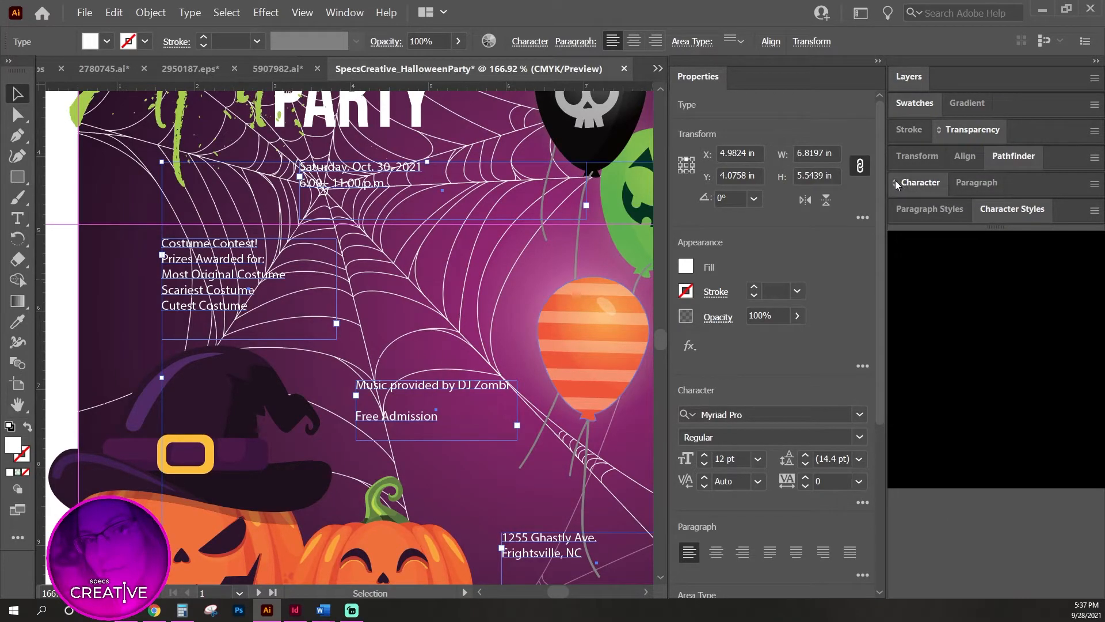
left_click_drag(922, 184, 866, 210)
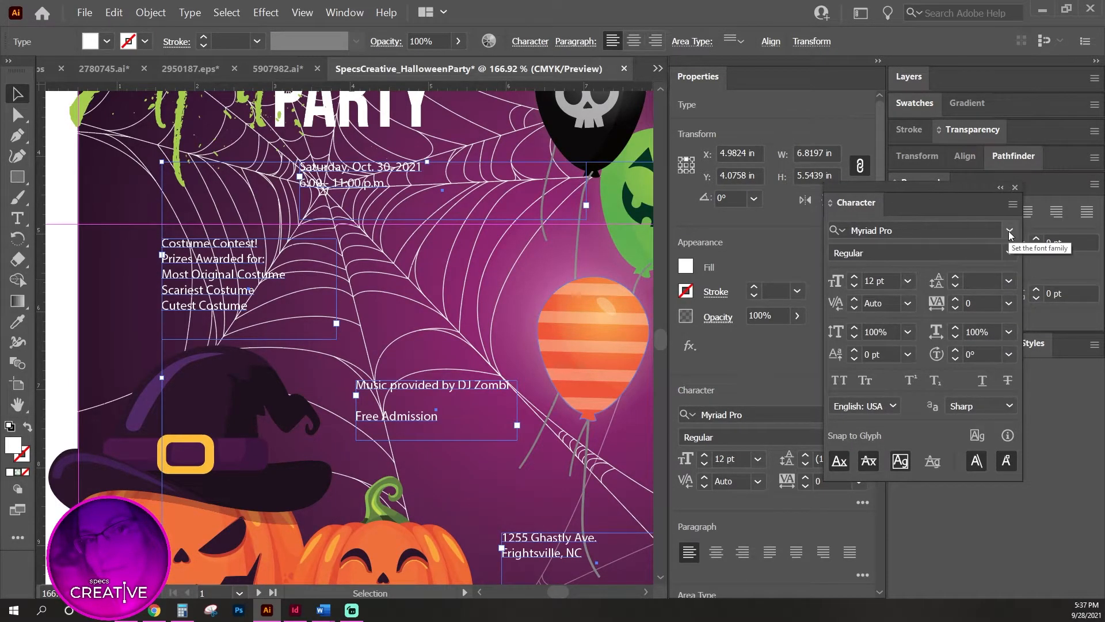
scroll(364, 205, "up", 2)
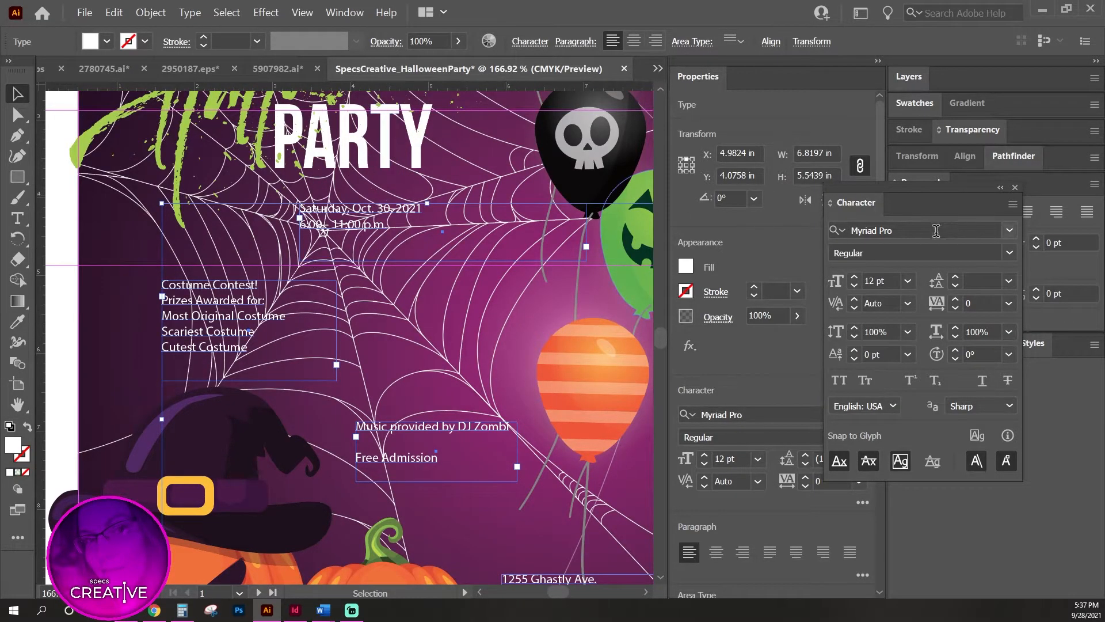
Set the selected text frames' font to Acumin Variable Concept SemiCondensed Bold.
left_click(997, 227)
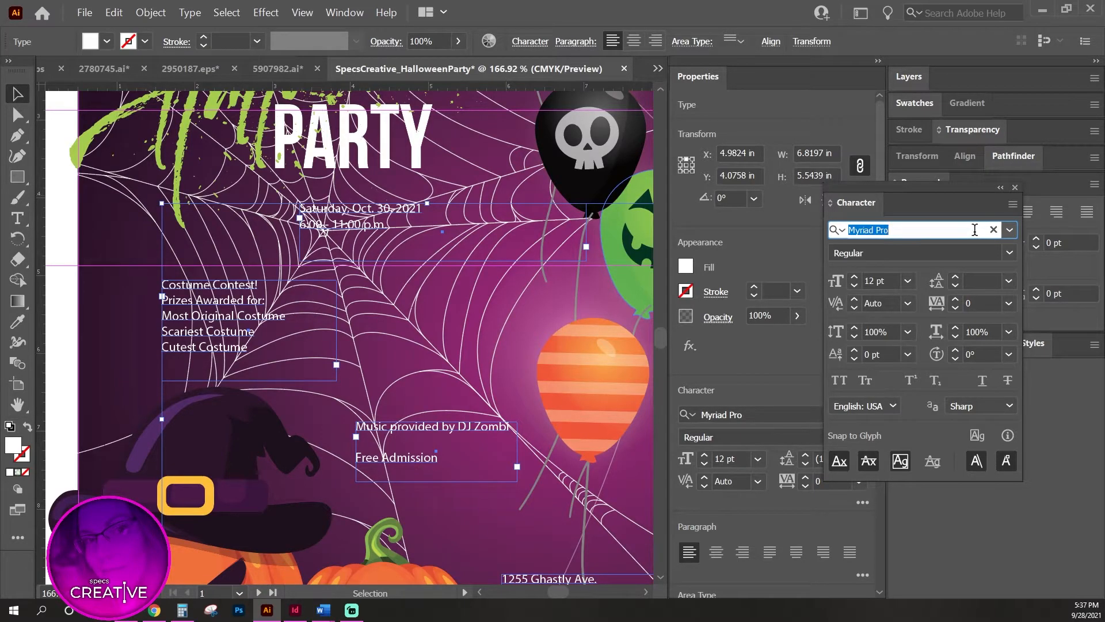
type("ac")
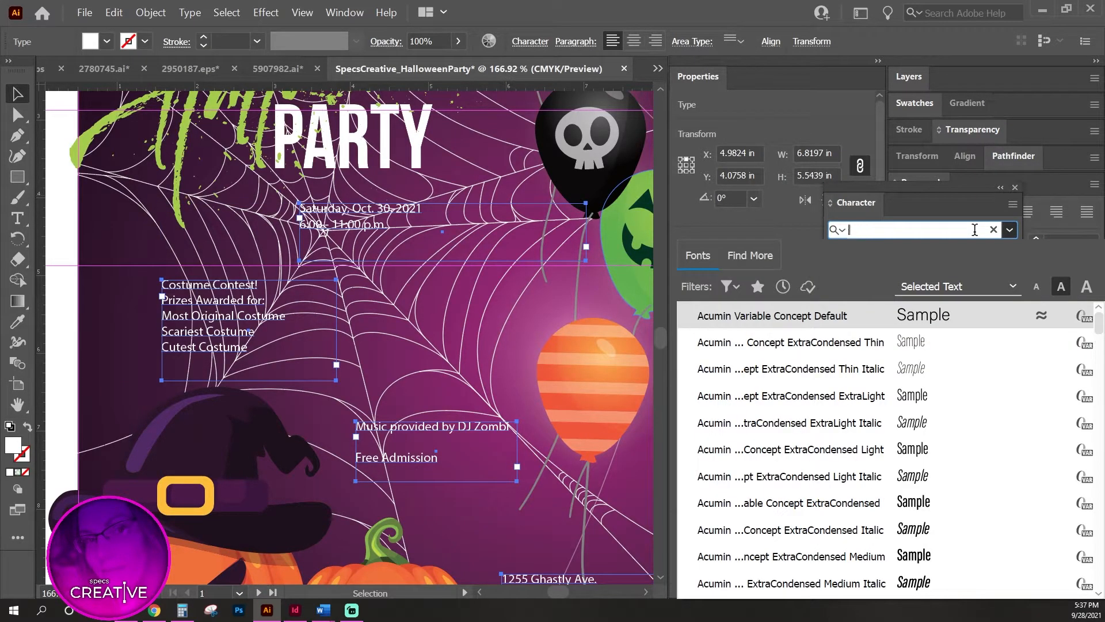
type("Acumin")
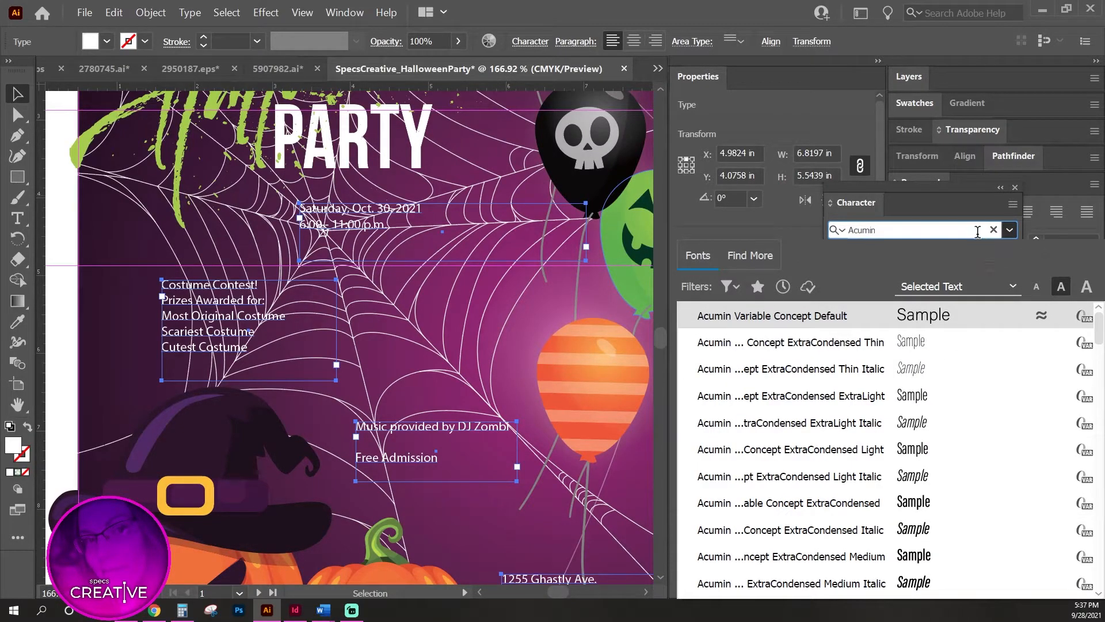
scroll(912, 498, "down", 6)
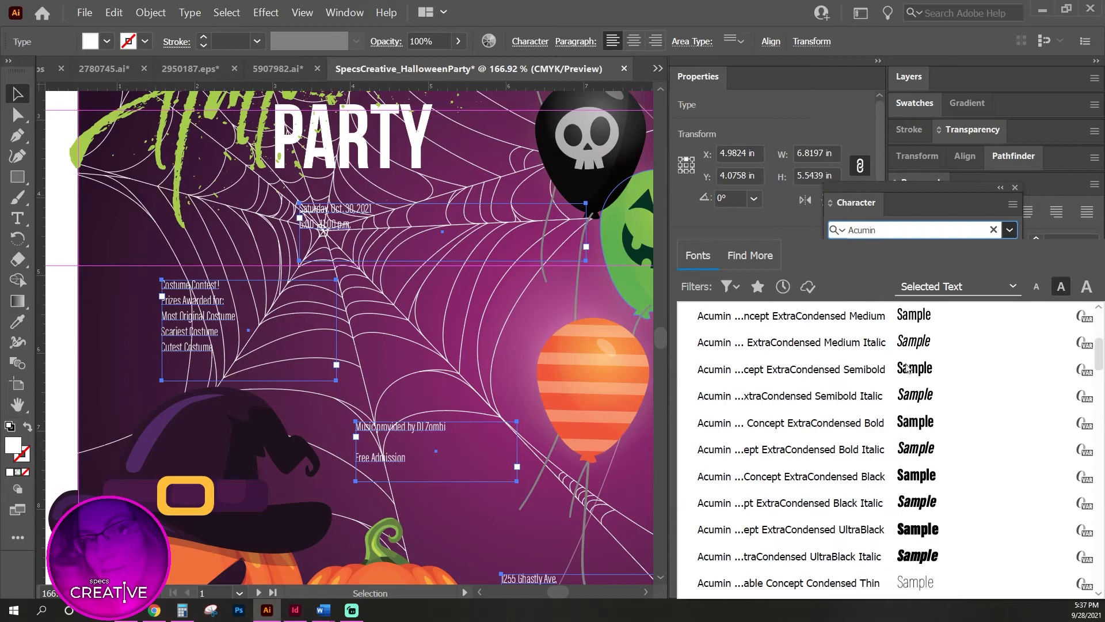
scroll(906, 568, "down", 4)
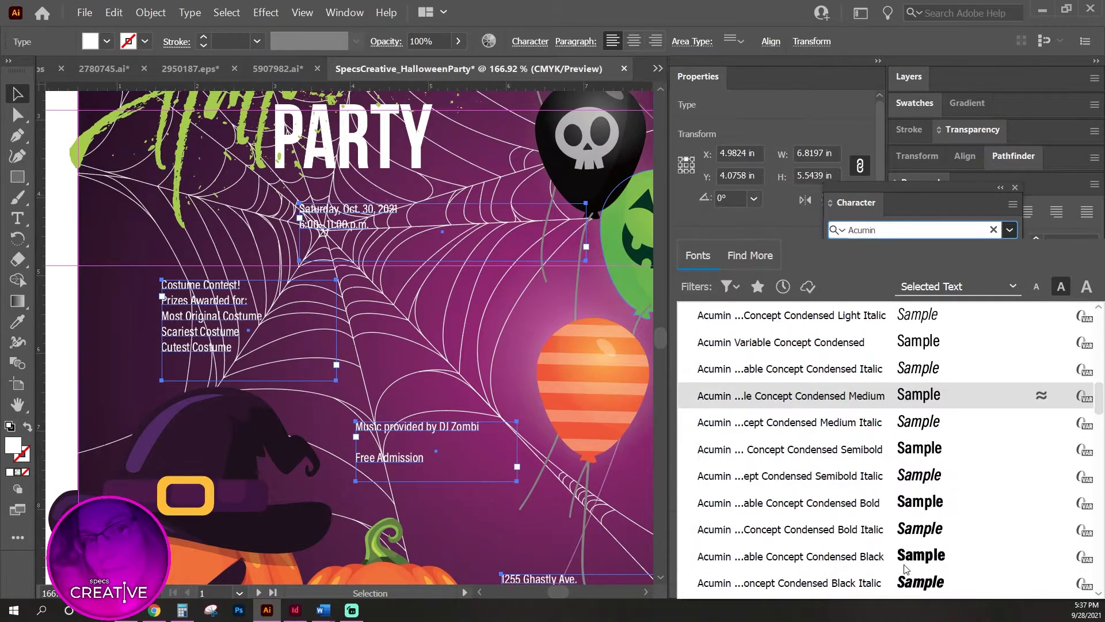
left_click(895, 426)
scroll(880, 426, "up", 2)
scroll(880, 426, "down", 8)
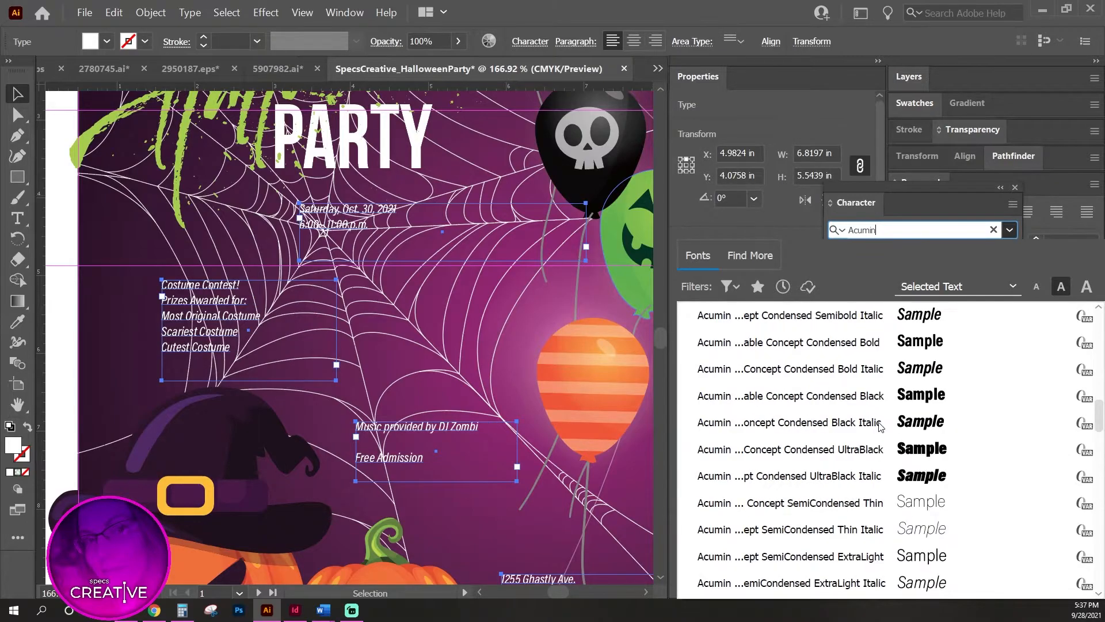
scroll(879, 426, "down", 6)
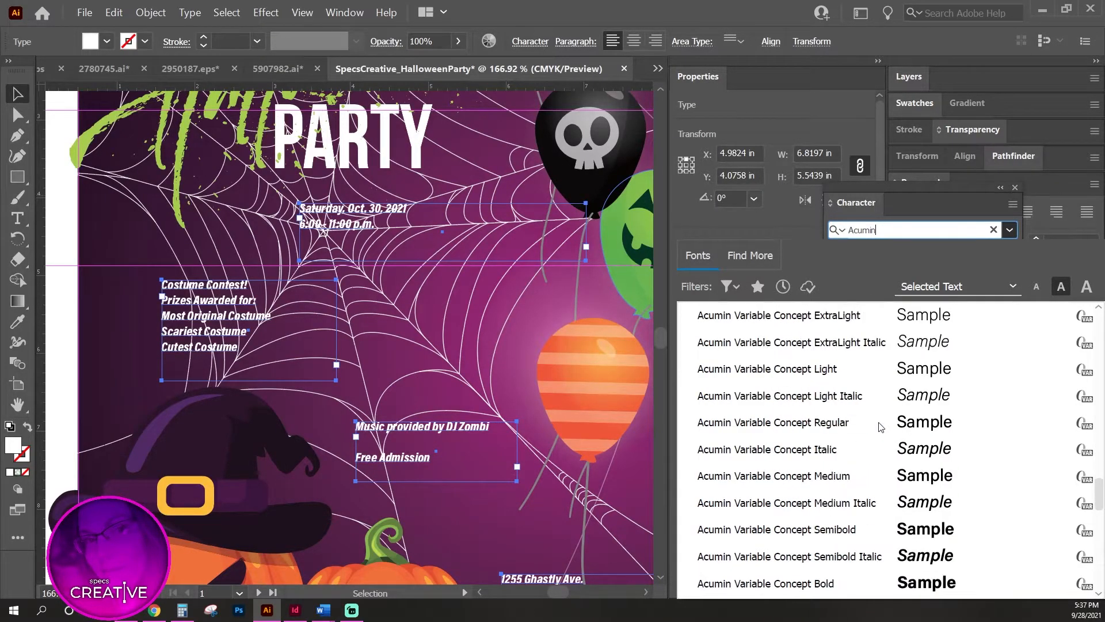
scroll(881, 426, "up", 4)
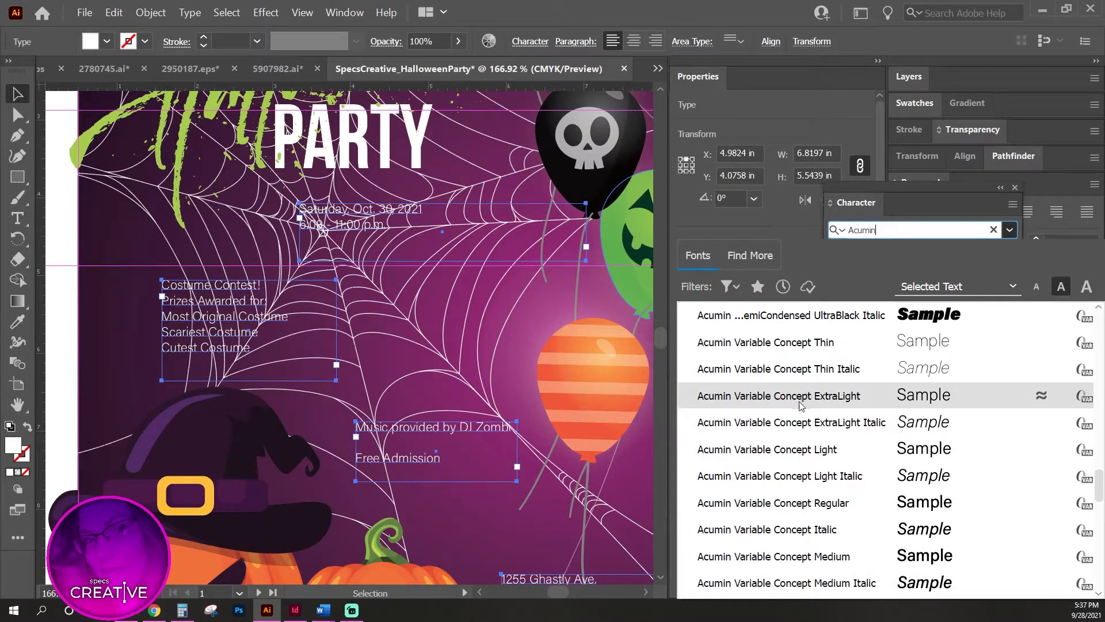
scroll(801, 406, "up", 5)
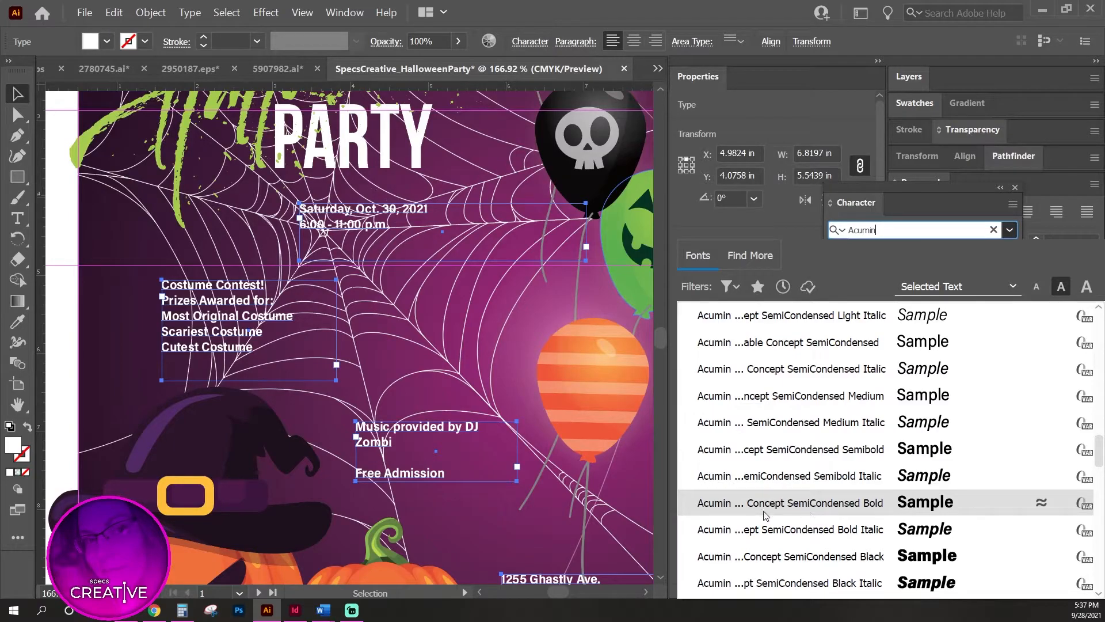
left_click(766, 509)
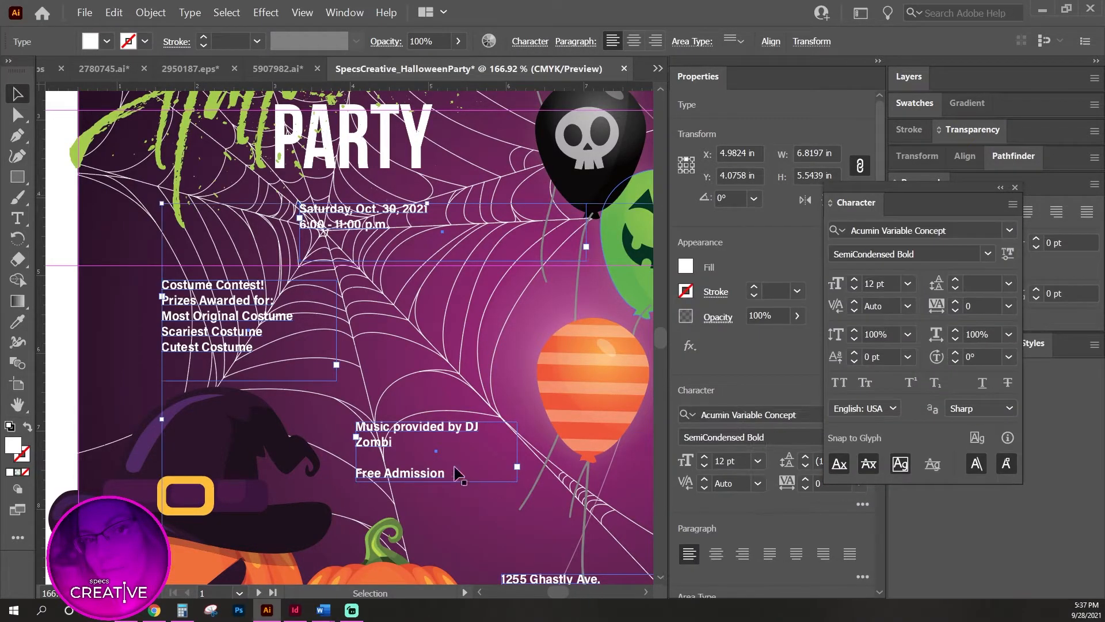
Increase the font size of the selected event text frames to 17 pt.
left_click(887, 282)
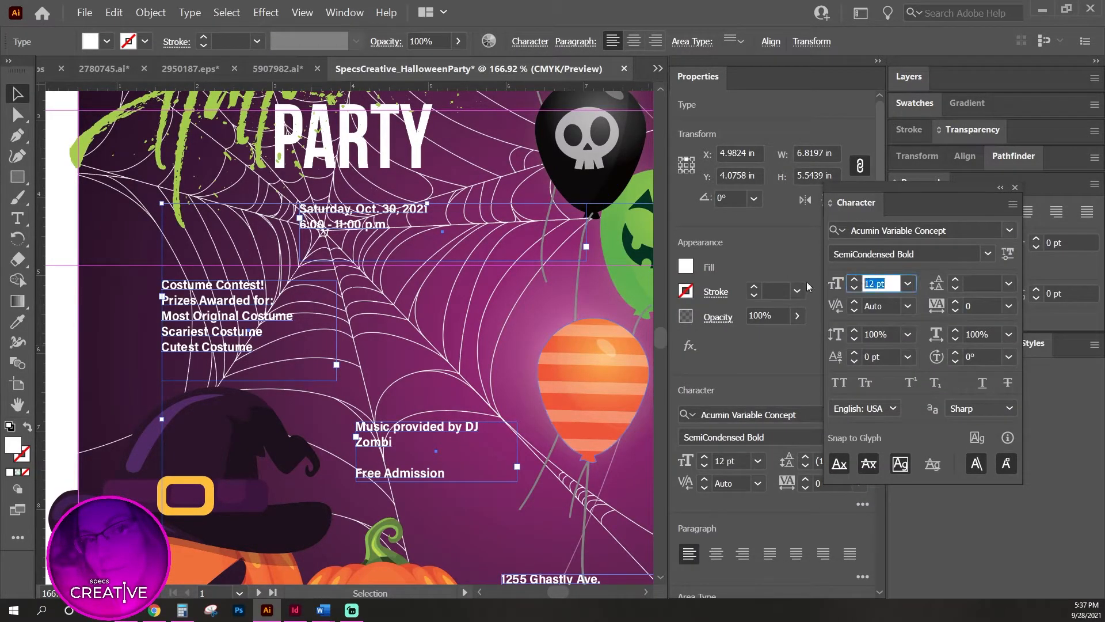
key("Up")
key("Up")
key("Up")
key("Up")
key("Up")
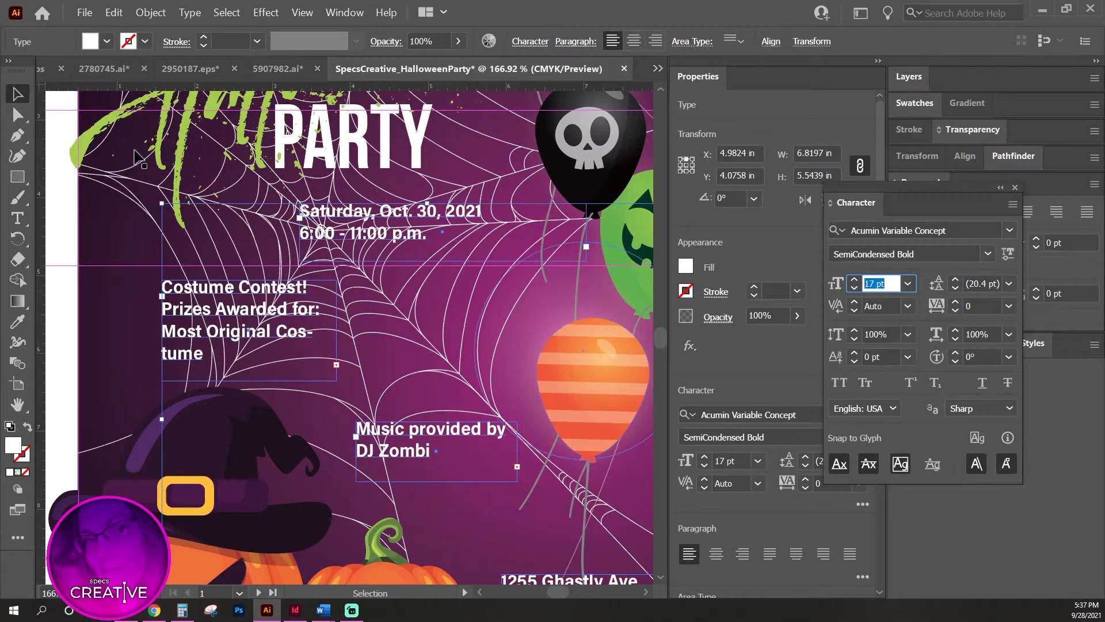
Shift the address text down and slightly left, then move the music text frame up-left and enlarge it to about 3.08 × 1.39 in.
left_click(56, 152)
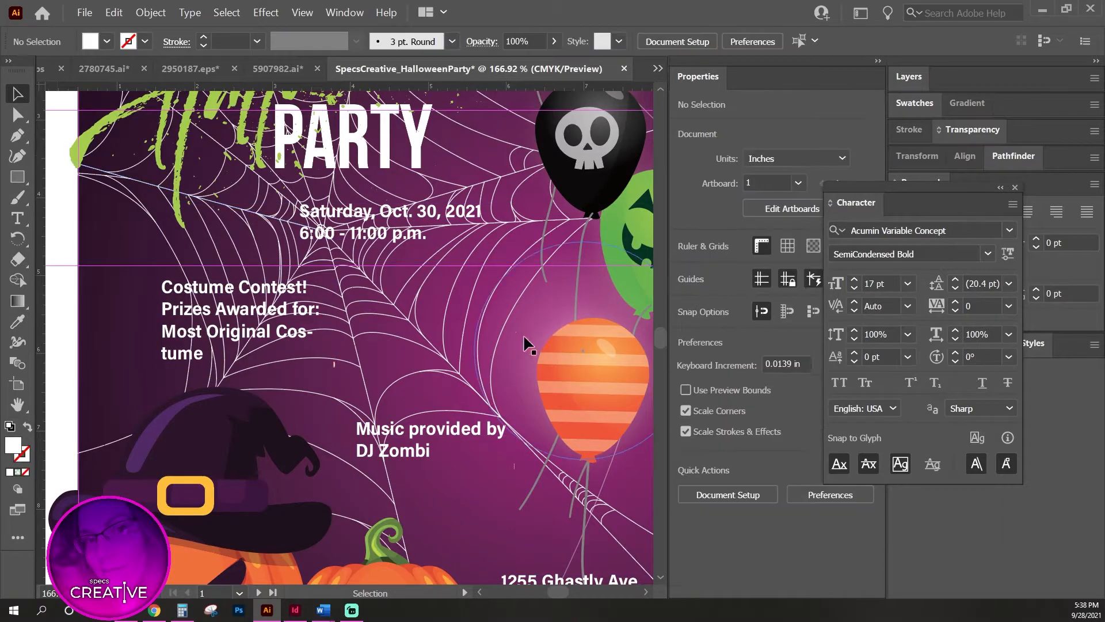
key("ctrl+minus")
key("ctrl+minus")
key("ctrl+minus")
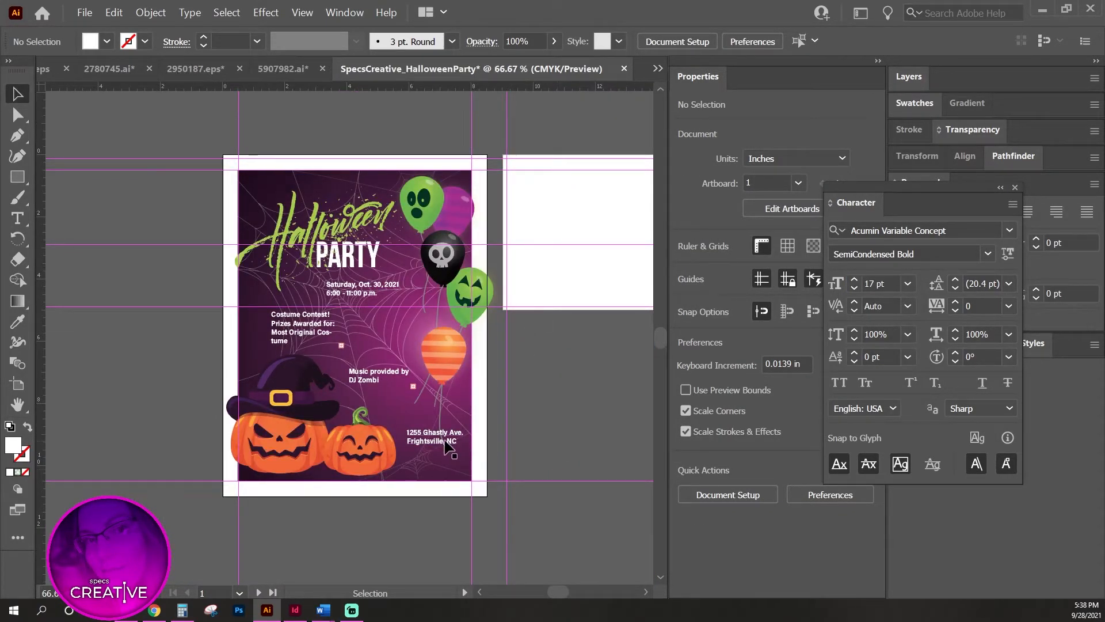
left_click(426, 436)
left_click_drag(427, 436, 423, 449)
left_click_drag(361, 377, 348, 371)
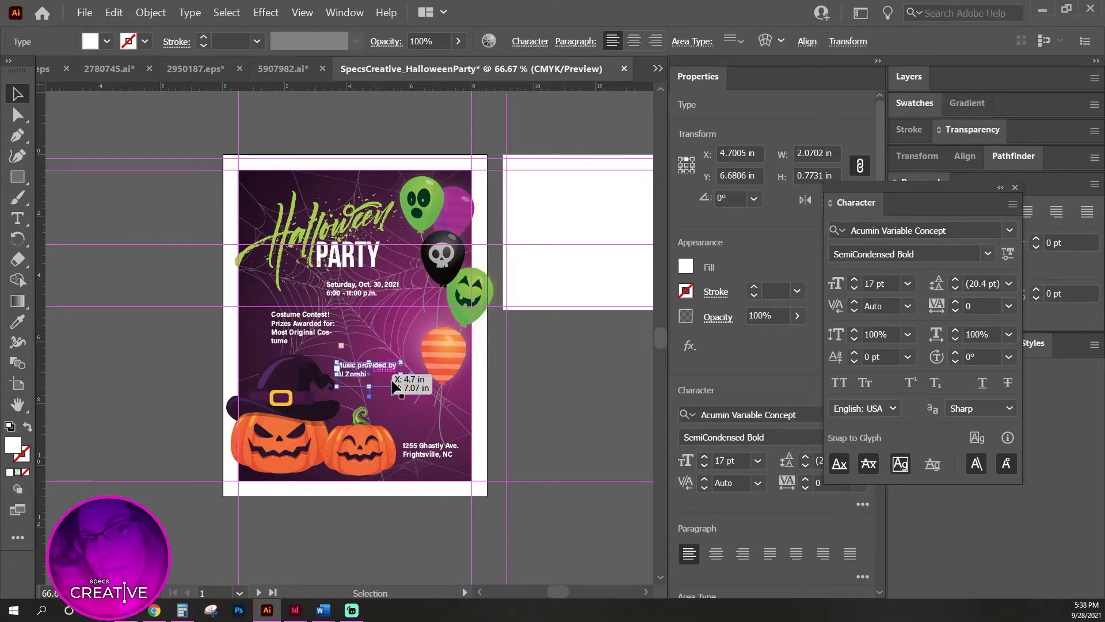
left_click_drag(430, 404, 461, 424)
Insert a line break after "Music provided by" to put the DJ's name on its own line.
key("ctrl+space")
left_click_drag(310, 327, 426, 371)
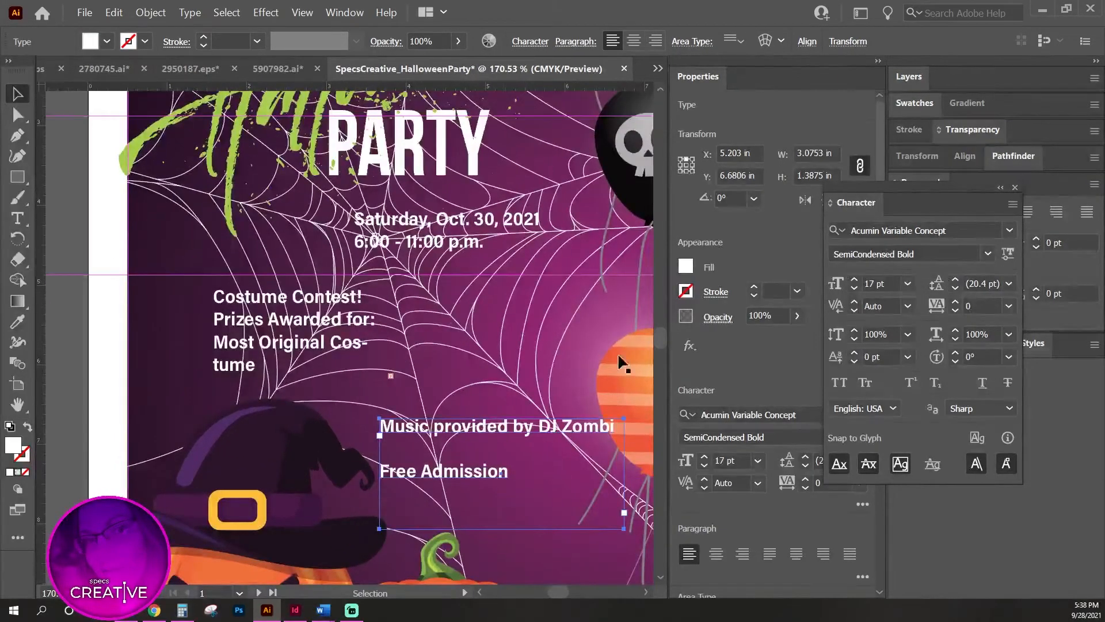
double_click(534, 428)
triple_click(534, 426)
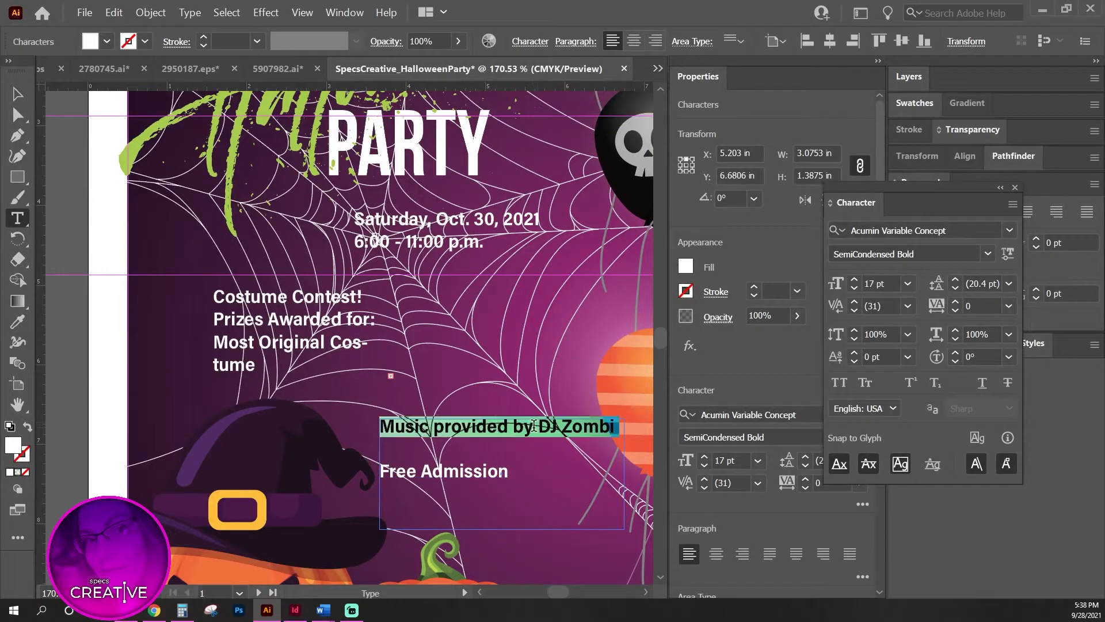
left_click(558, 432)
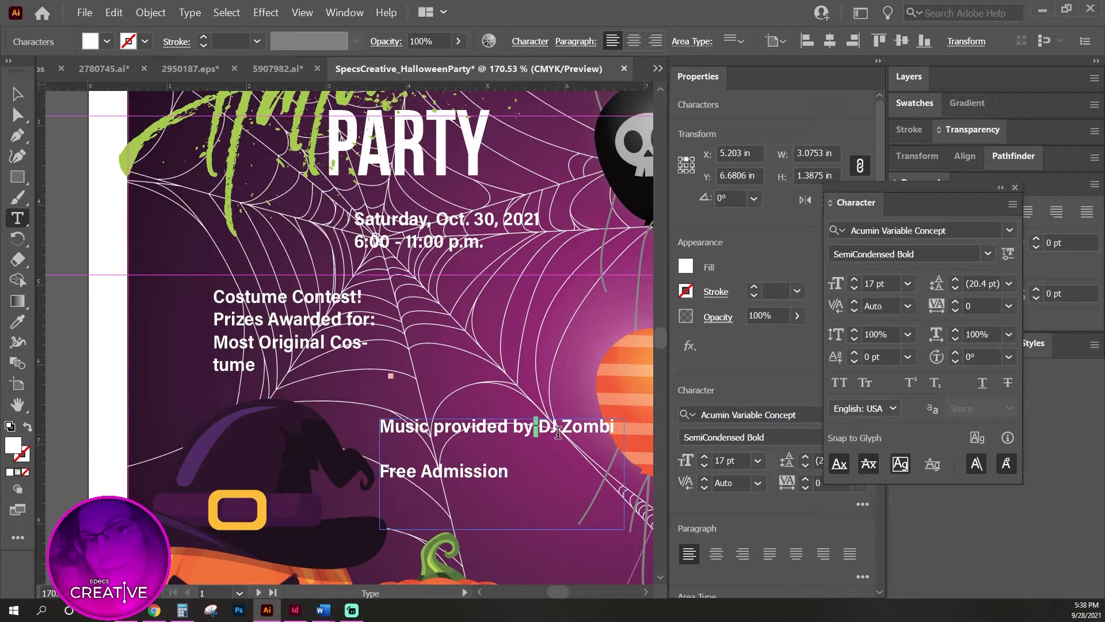
key("shift+Return")
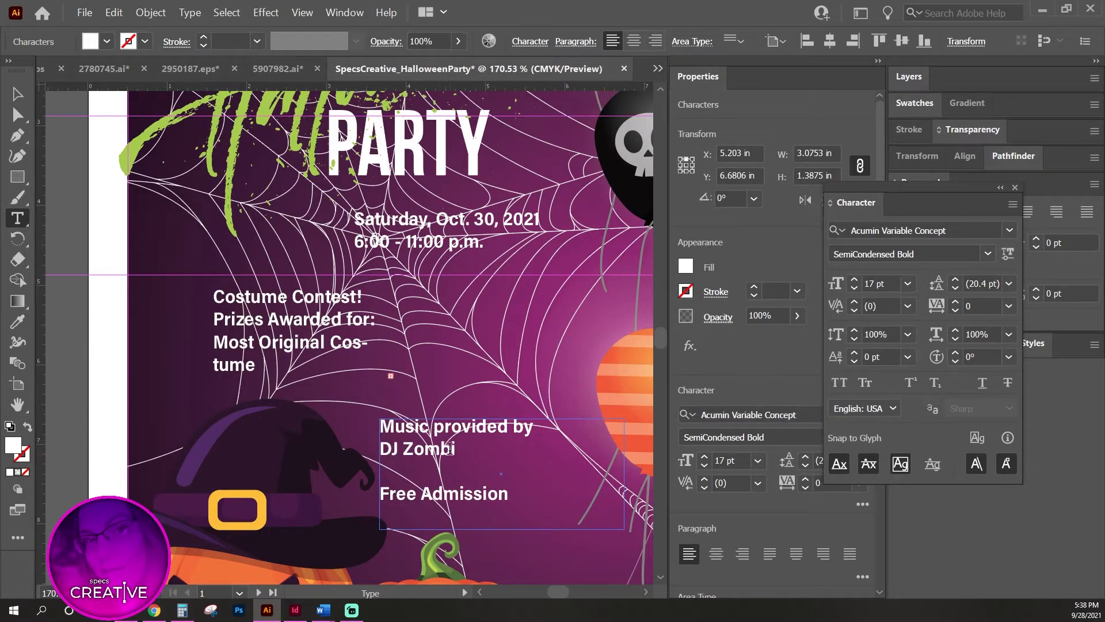
Set the DJ name line's font style to SemiCondensed UltraBlack.
left_click_drag(476, 448, 370, 449)
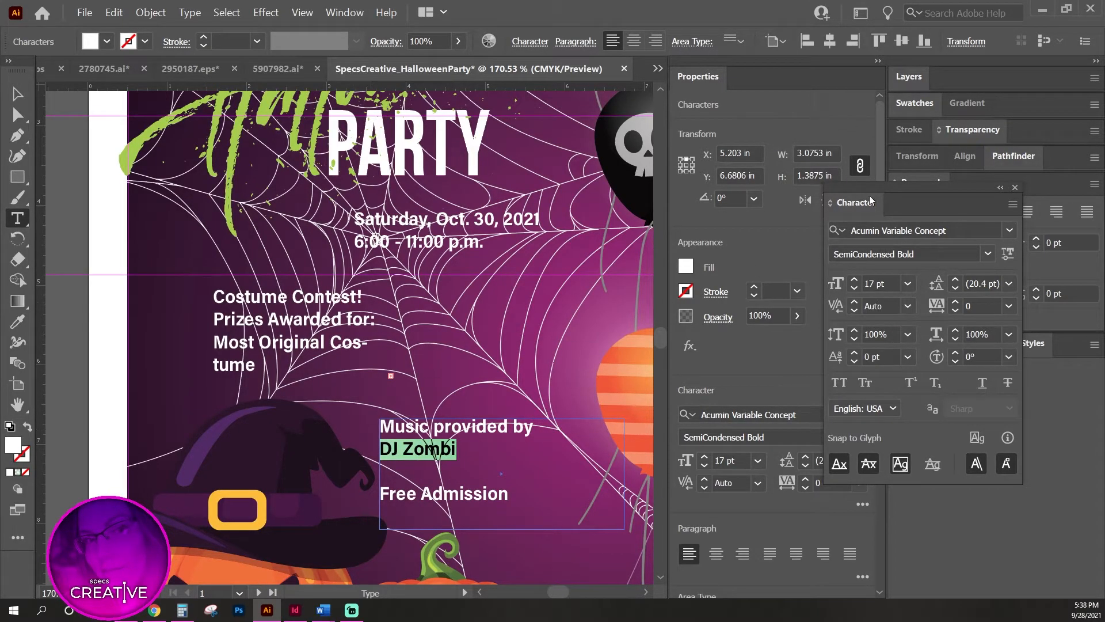
left_click(987, 258)
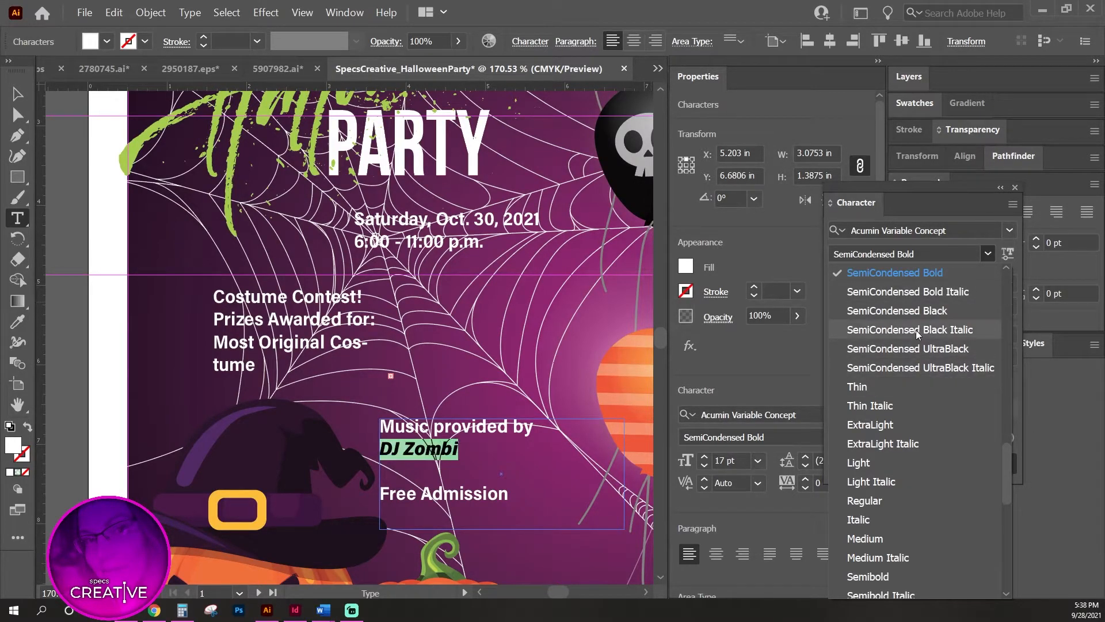
left_click(911, 349)
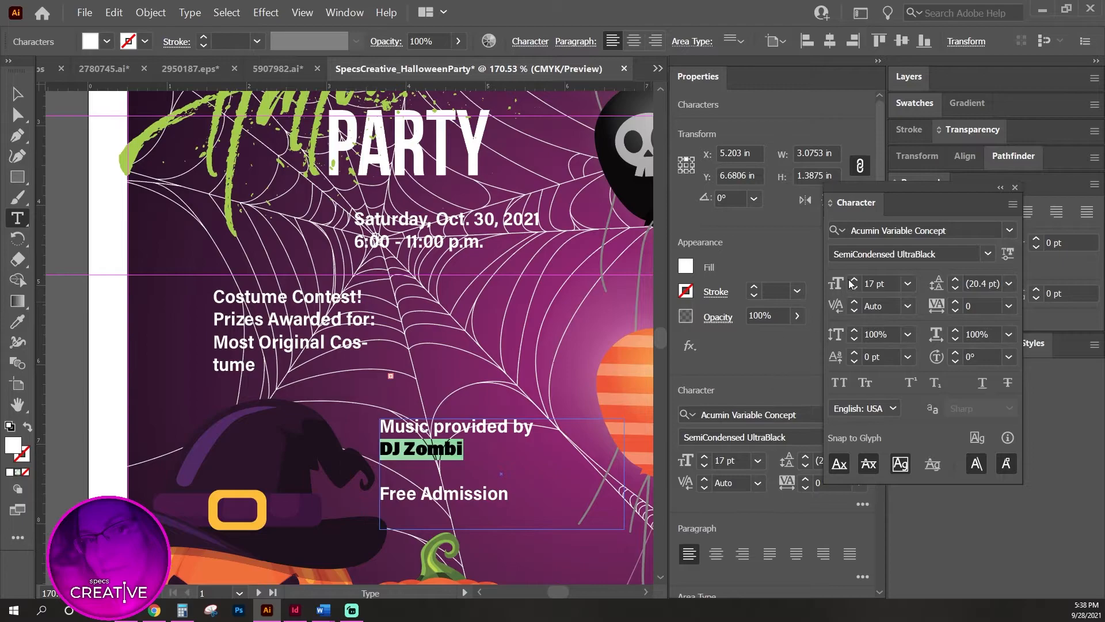
Increase the DJ name line's font size to 31 pt.
left_click(886, 283)
key("Up")
key("Up")
key("Up")
key("Up")
key("Up")
key("Up")
key("Up")
key("Up")
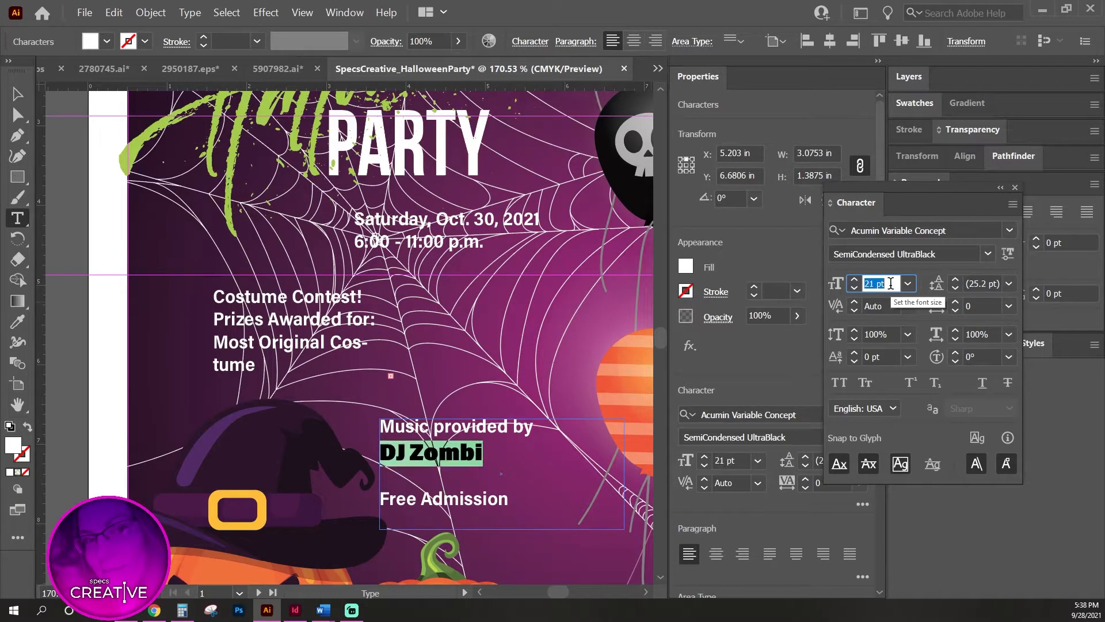
key("Up")
key("Up")
key("Up")
key("Up")
key("Up")
key("Up")
key("Up")
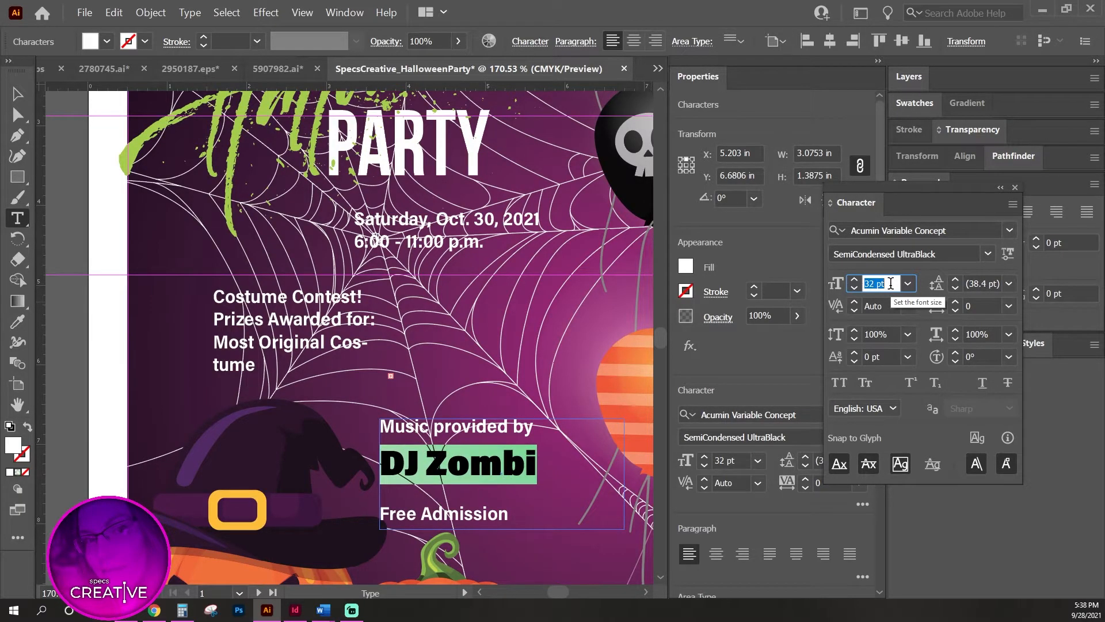
key("Down")
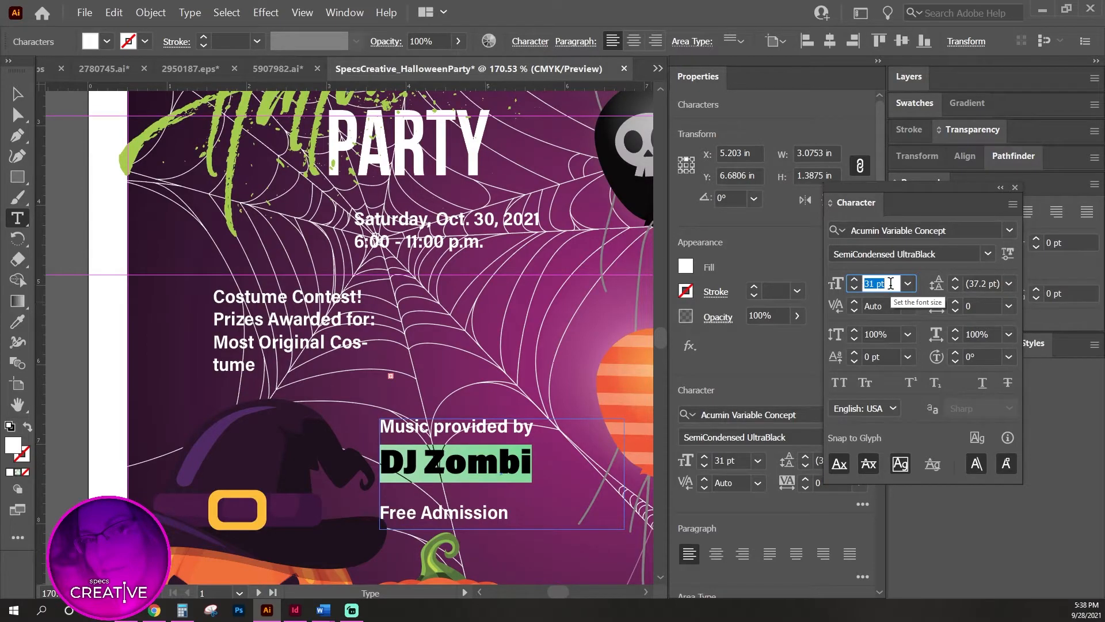
Tighten the leading of the DJ name line to 31 pt.
left_click(988, 287)
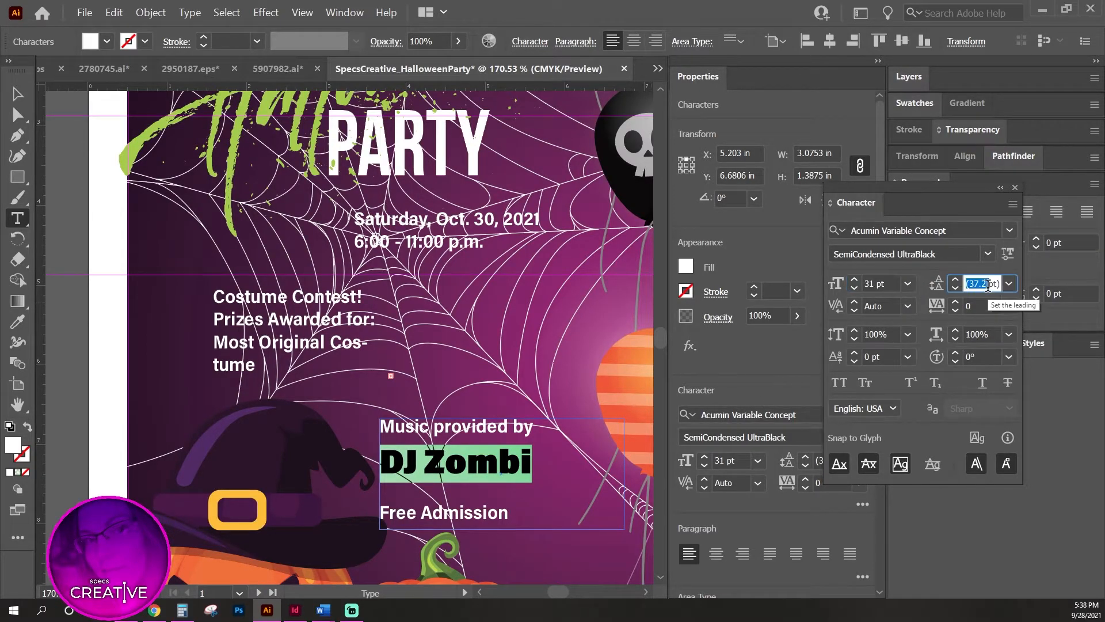
key("Down")
key("Down")
key("Down")
key("Down")
key("Down")
key("Down")
key("Down")
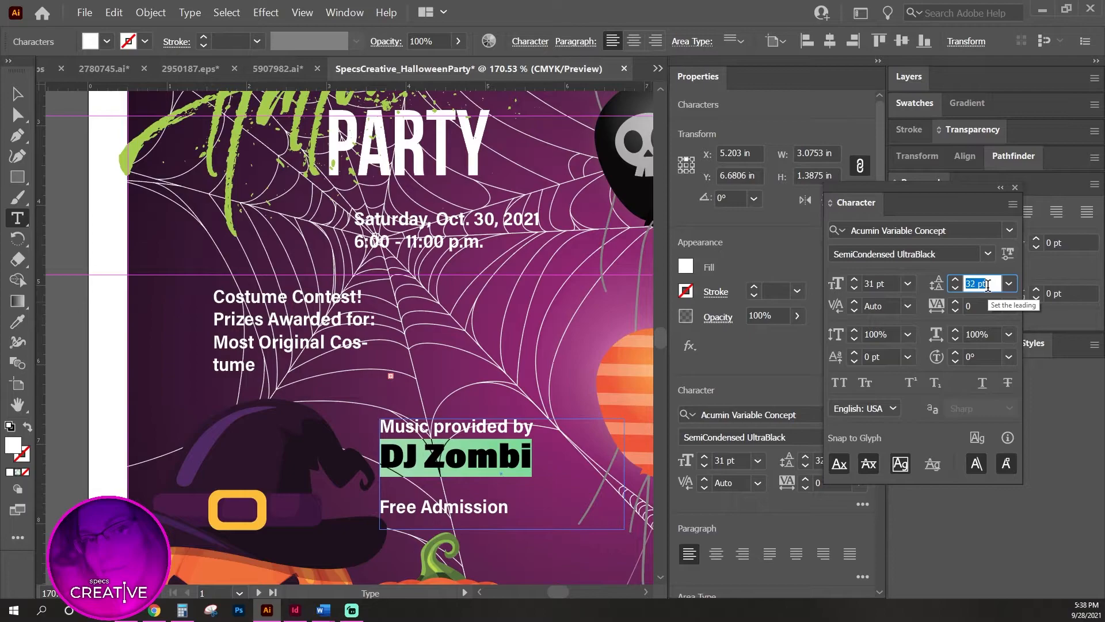
Set the "Free Admission" line to SemiCondensed Black with All Caps.
triple_click(460, 499)
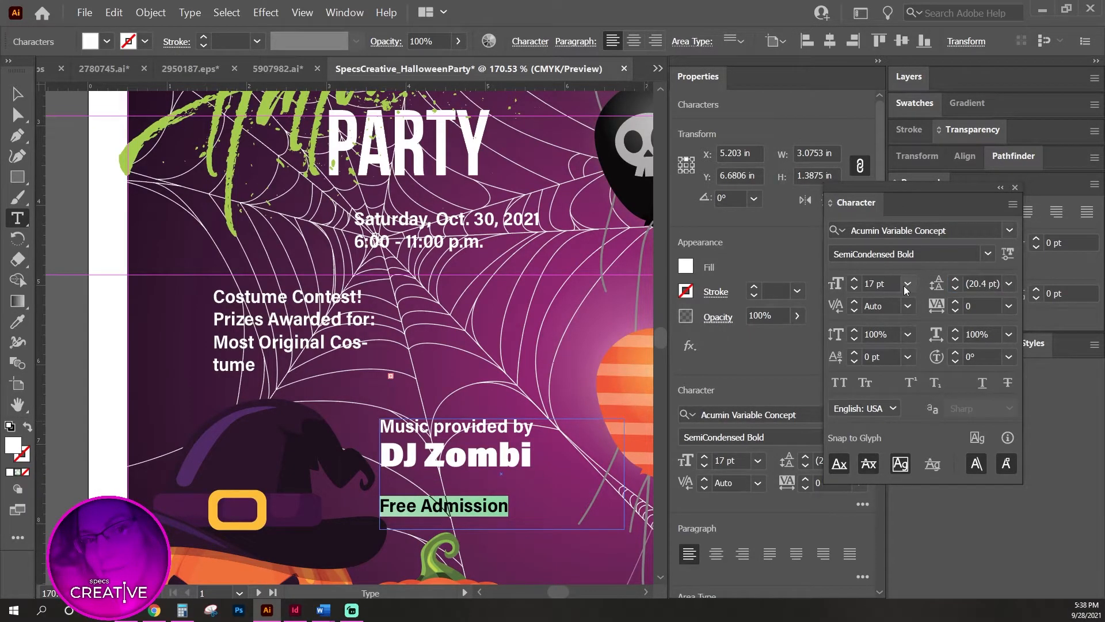
left_click(988, 254)
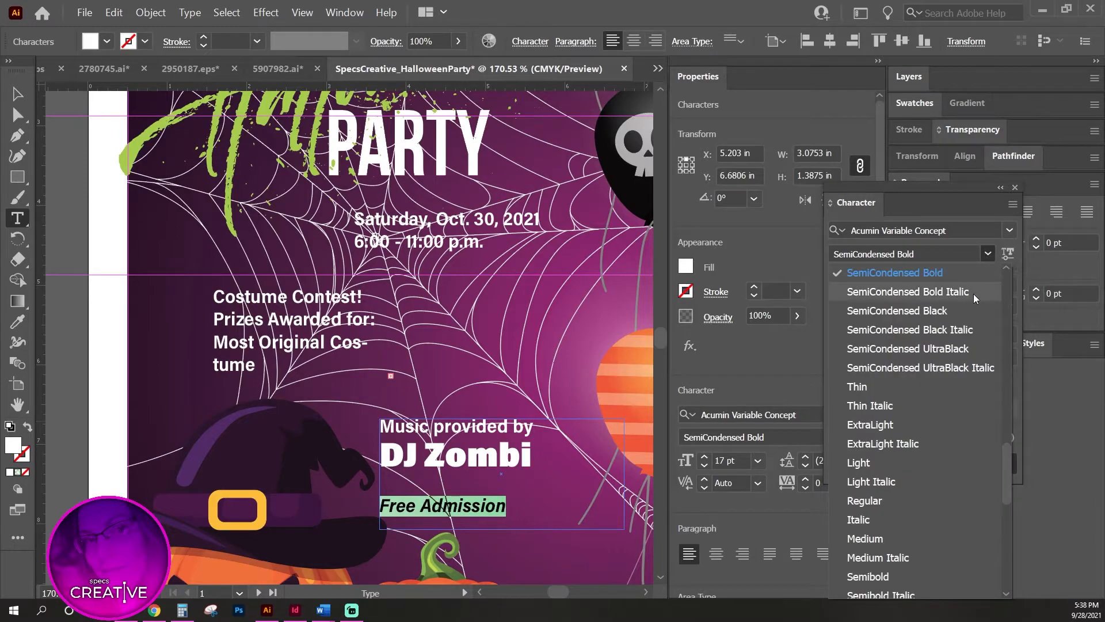
left_click(958, 310)
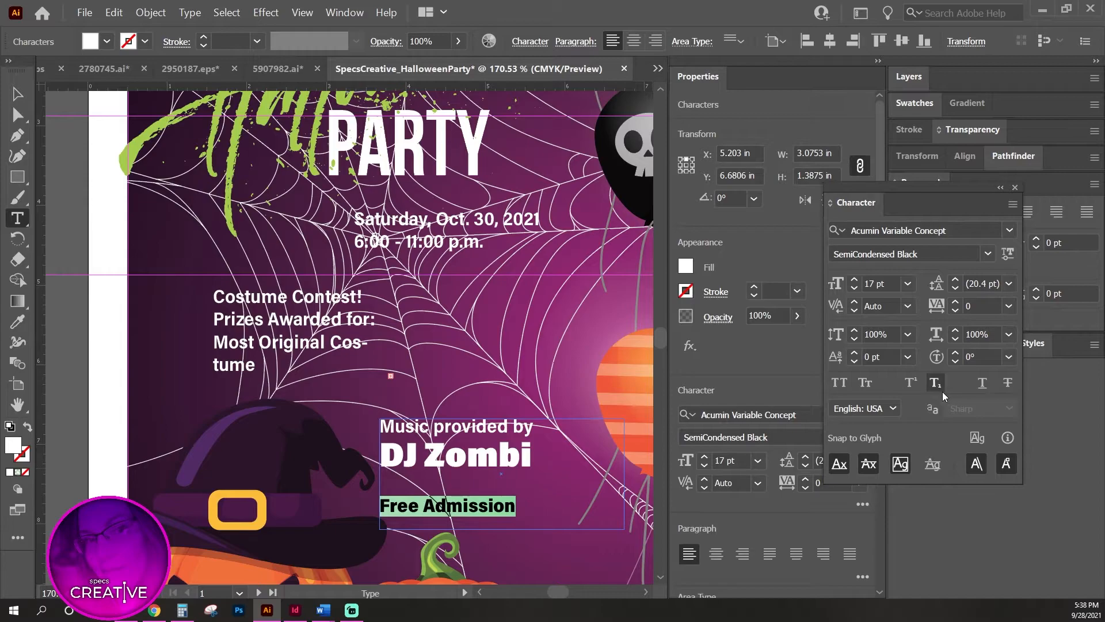
left_click(839, 383)
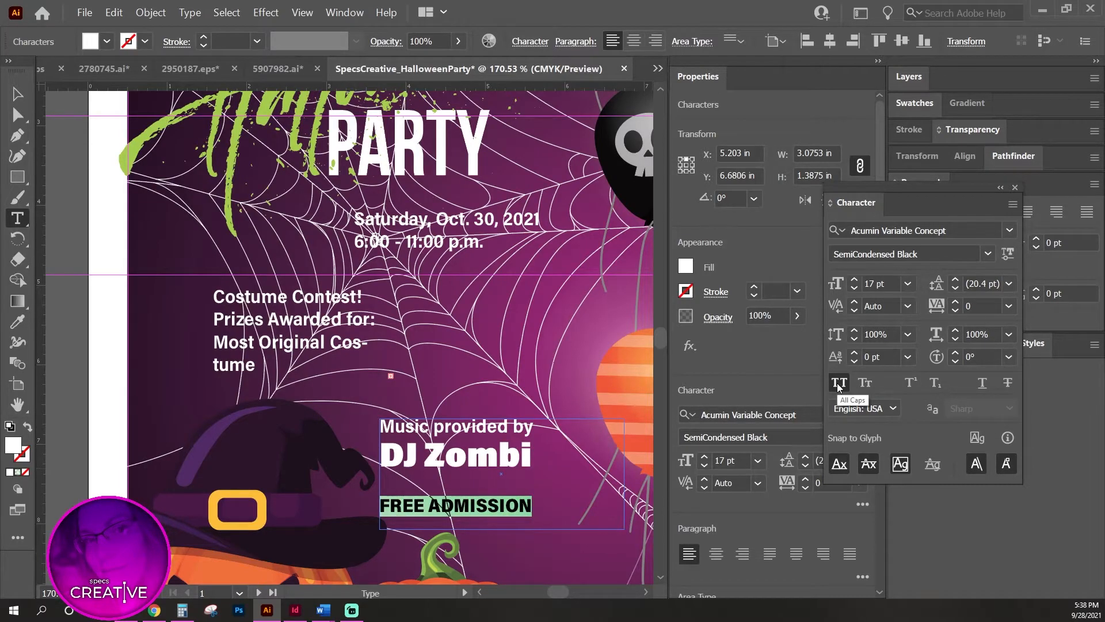
Increase the "Free Admission" line's font size to 24 pt.
left_click(892, 283)
key("Up")
key("Up")
key("Up")
key("Up")
key("Up")
key("Up")
key("Up")
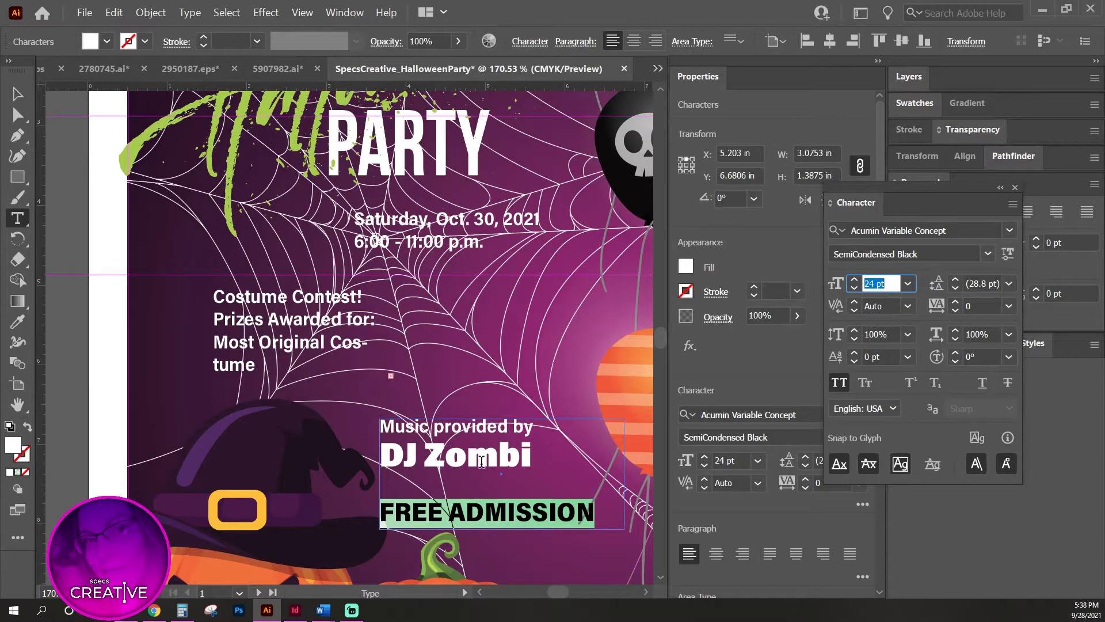
Delete the blank line above "Free Admission" and set that line's leading to 37 pt.
left_click(554, 471)
key("BackSpace")
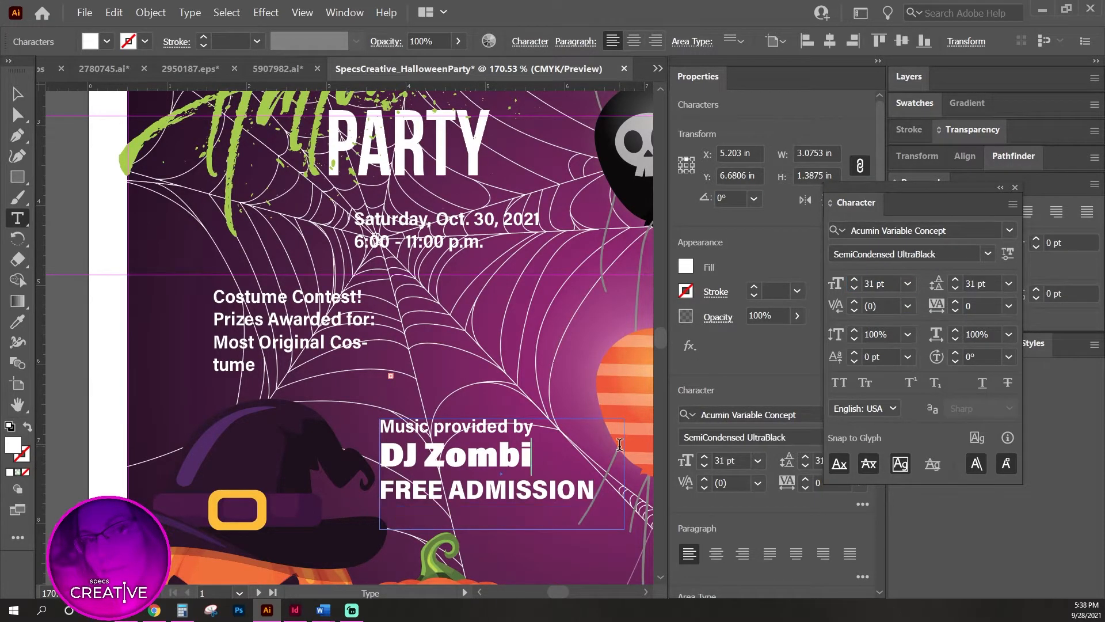
left_click_drag(604, 486, 380, 490)
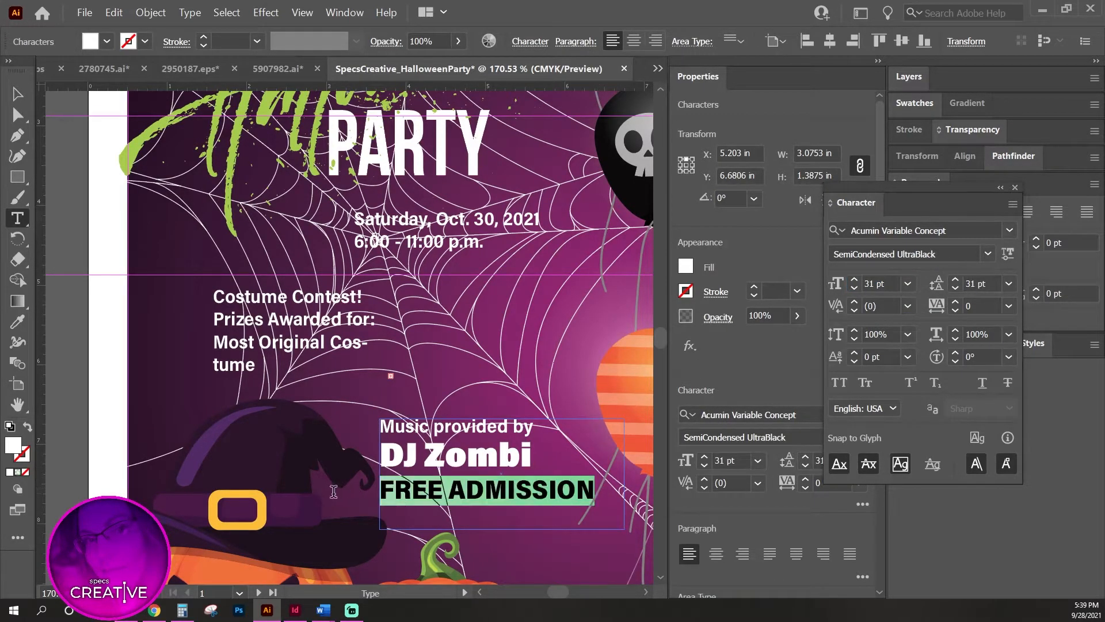
left_click(980, 283)
type("33")
key("Return")
type("36")
key("Return")
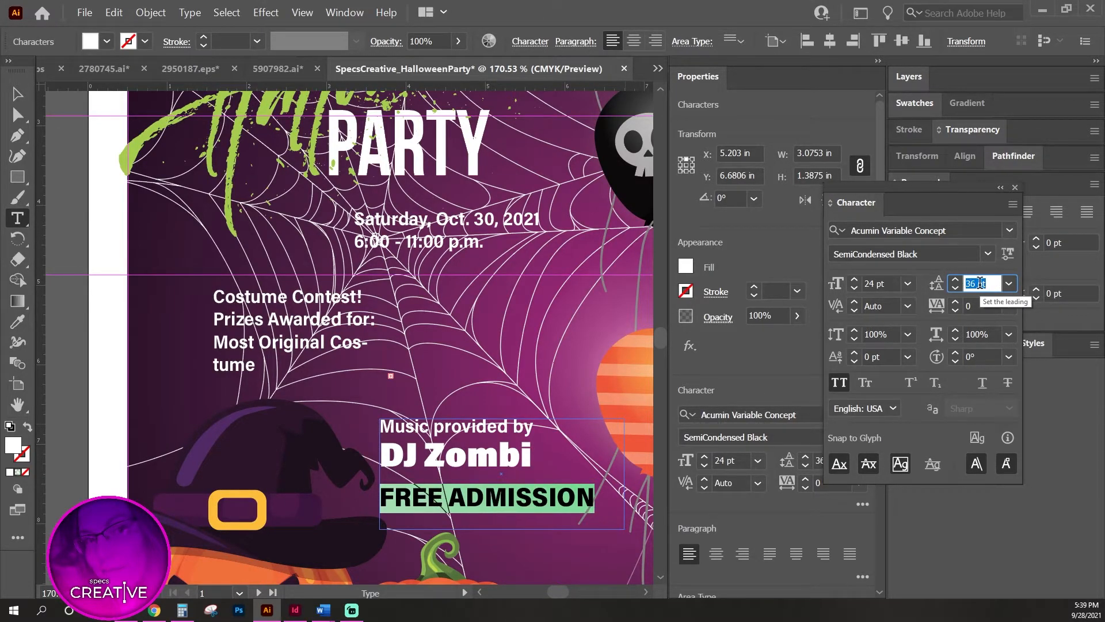
key("Up")
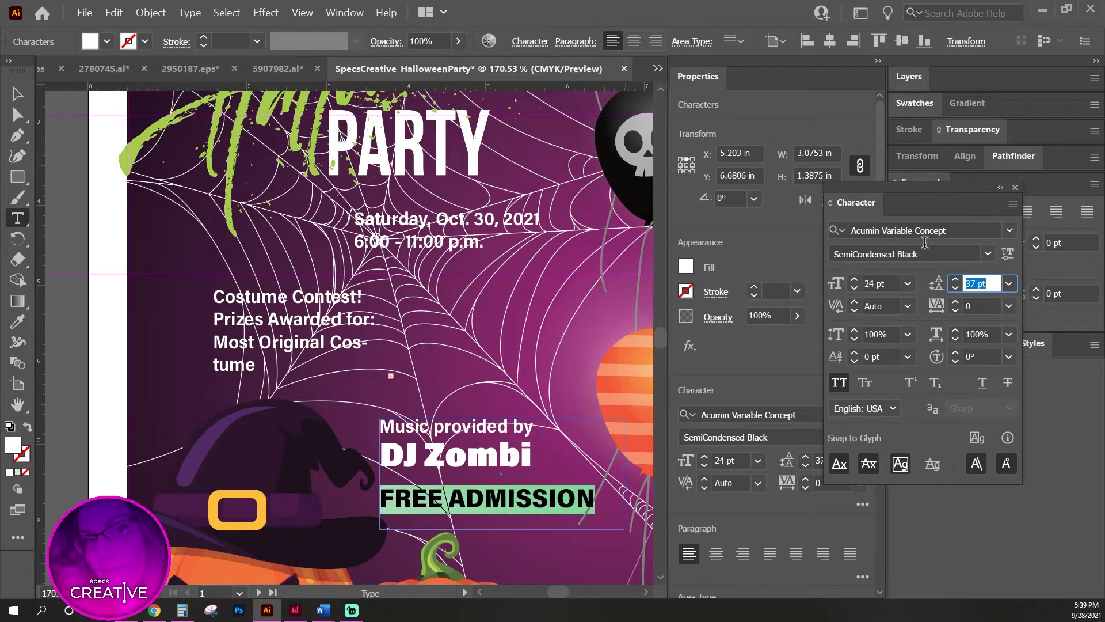
key("Escape")
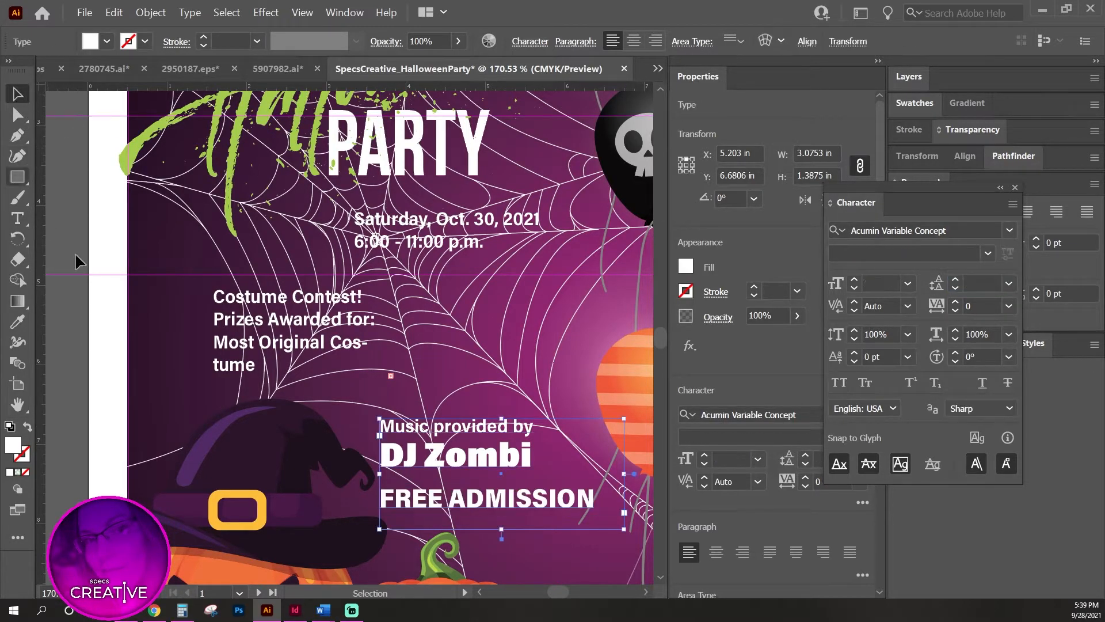
Nudge the music text frame right and slightly down, and widen the costume contest text frame to about 4.29 in.
left_click_drag(455, 458, 483, 466)
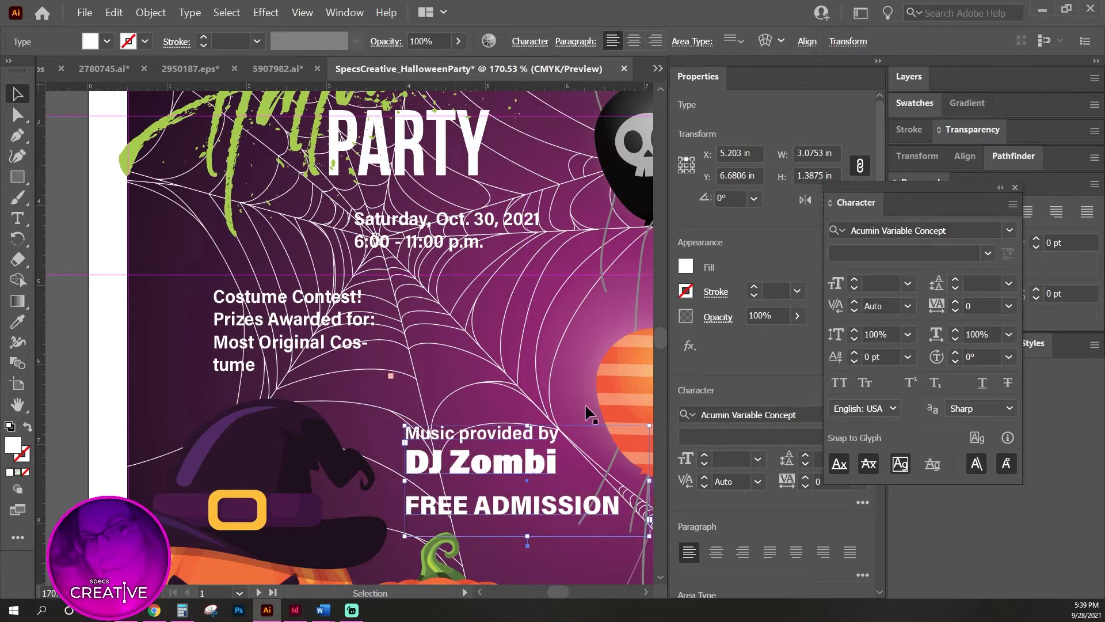
left_click(320, 327)
left_click_drag(391, 333, 555, 340)
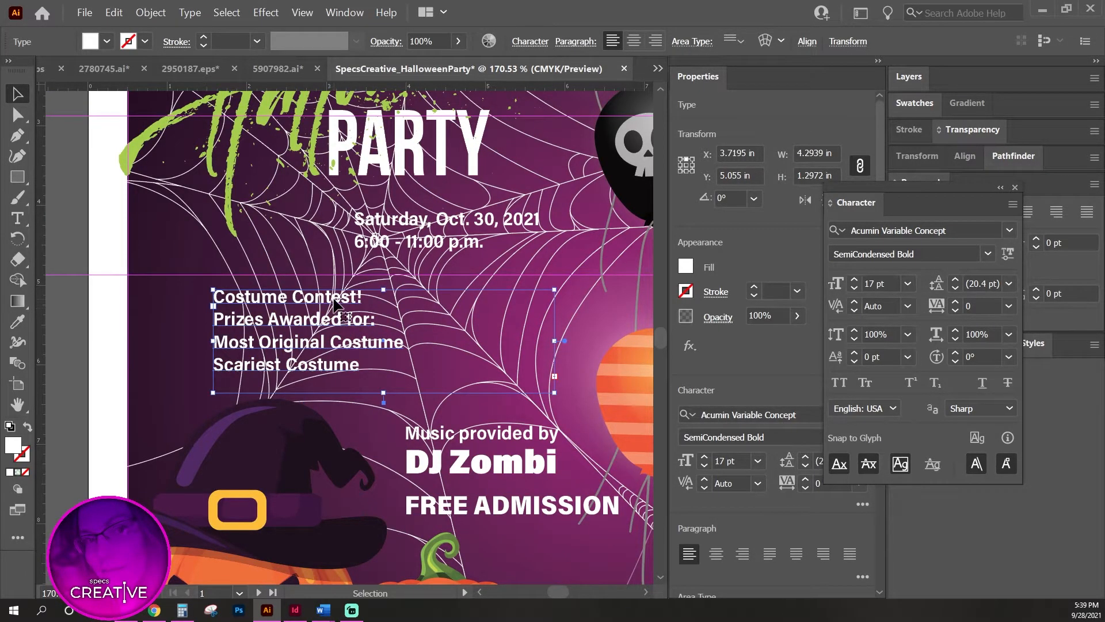
Apply the DJ name line's text formatting to the "Costume Contest!" heading with the Eyedropper tool.
double_click(337, 302)
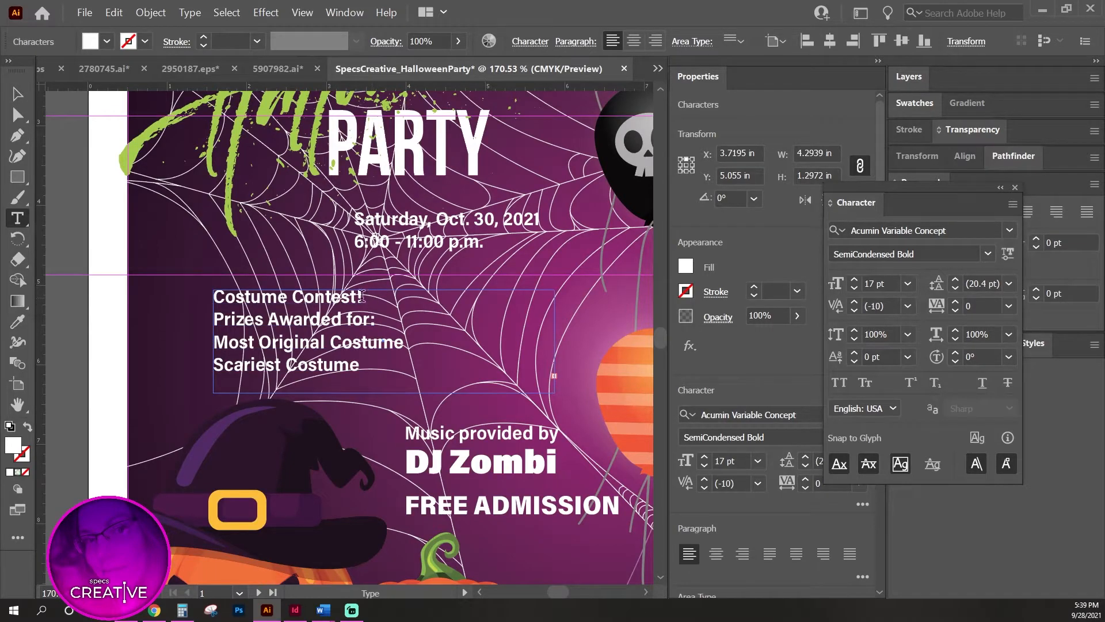
left_click_drag(367, 297, 214, 299)
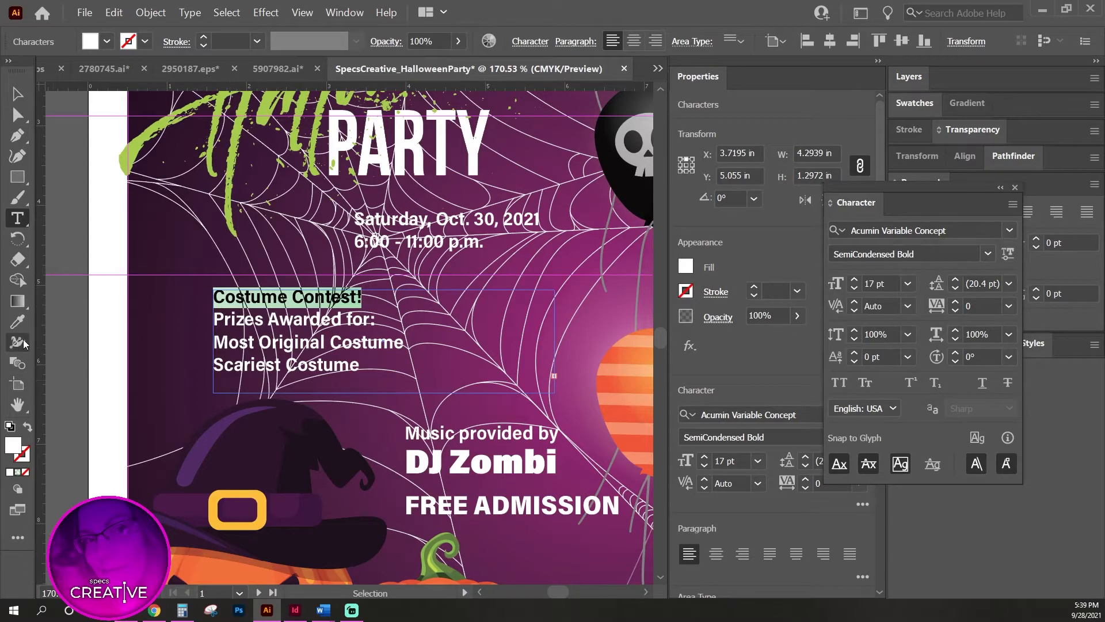
left_click(17, 321)
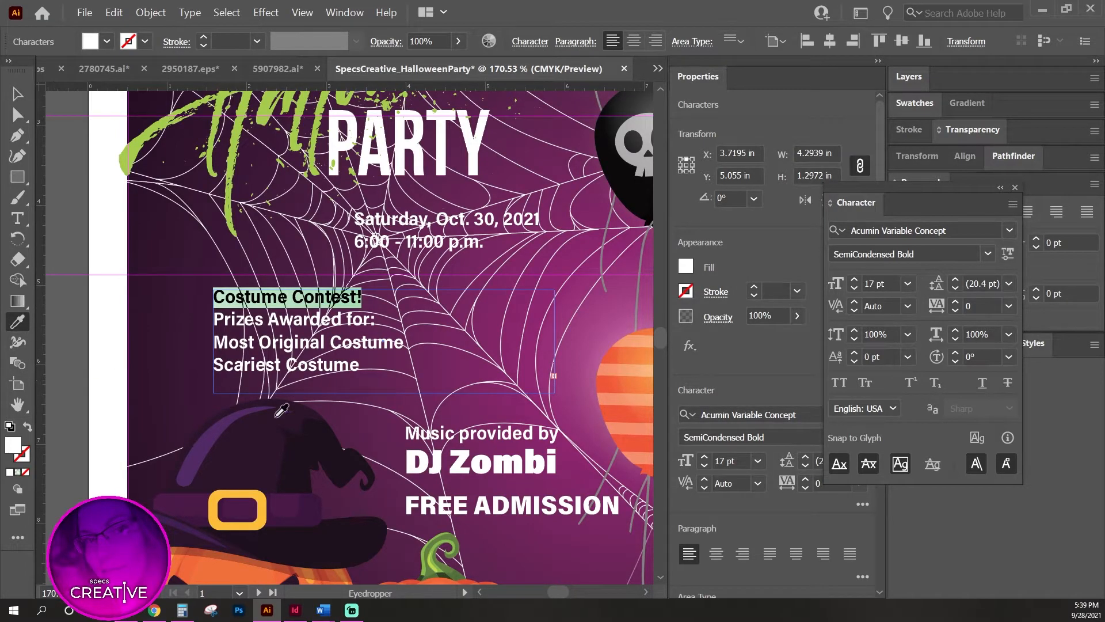
left_click(443, 451)
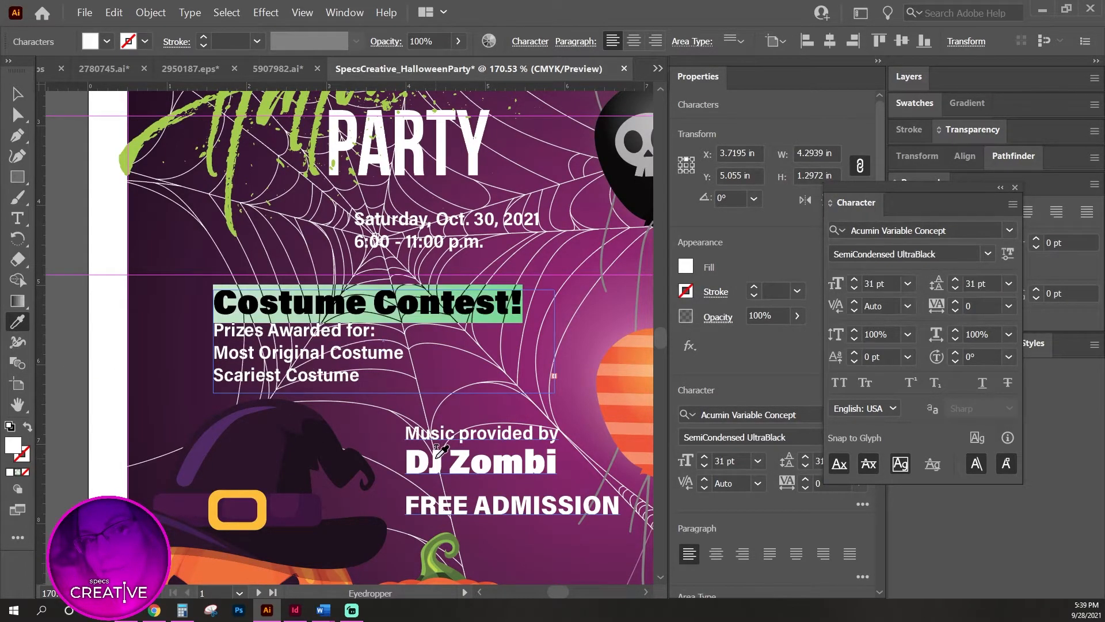
Center-align the costume contest text and reposition its frame beneath the date and time.
key("v")
left_click(324, 297)
left_click_drag(324, 297, 271, 281)
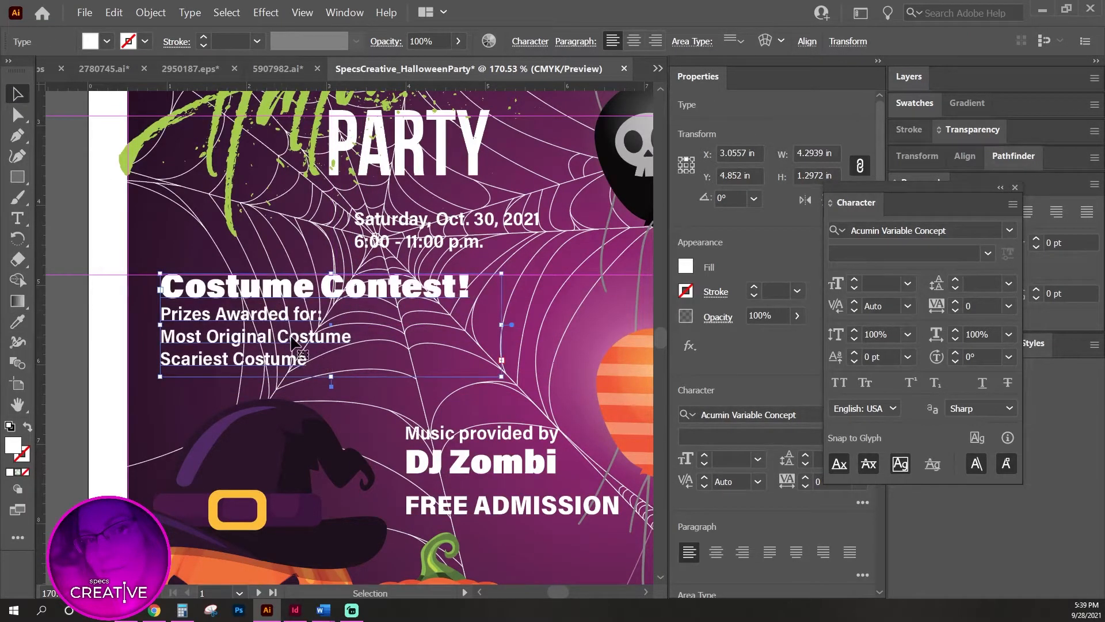
left_click_drag(952, 190, 854, 228)
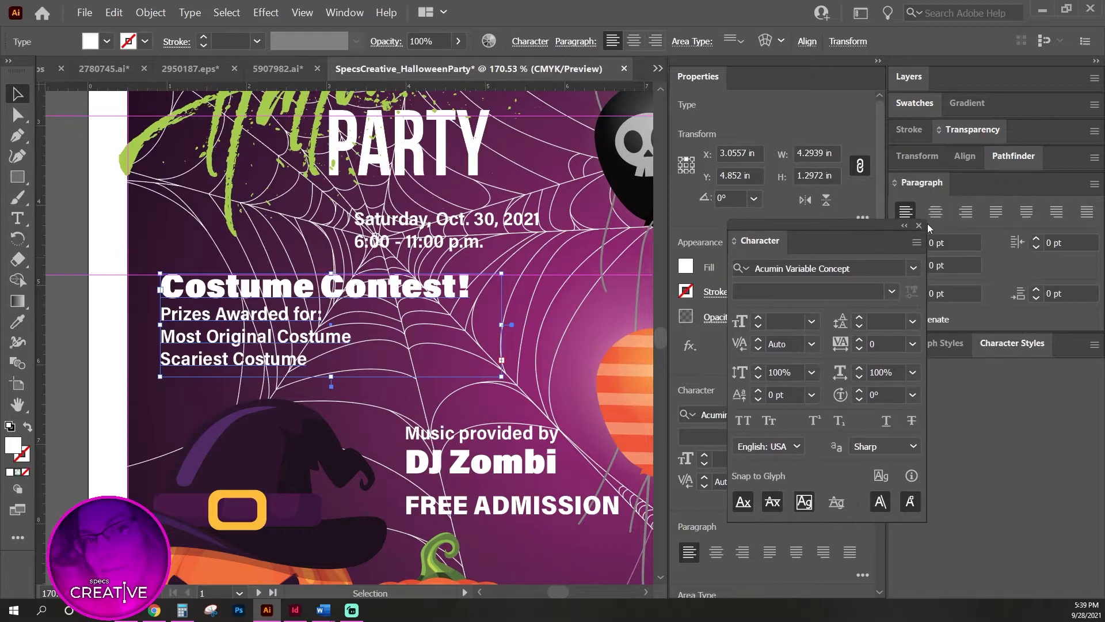
left_click(936, 212)
left_click_drag(352, 317, 418, 320)
Center-align the date and time text below the PARTY title.
left_click(433, 218)
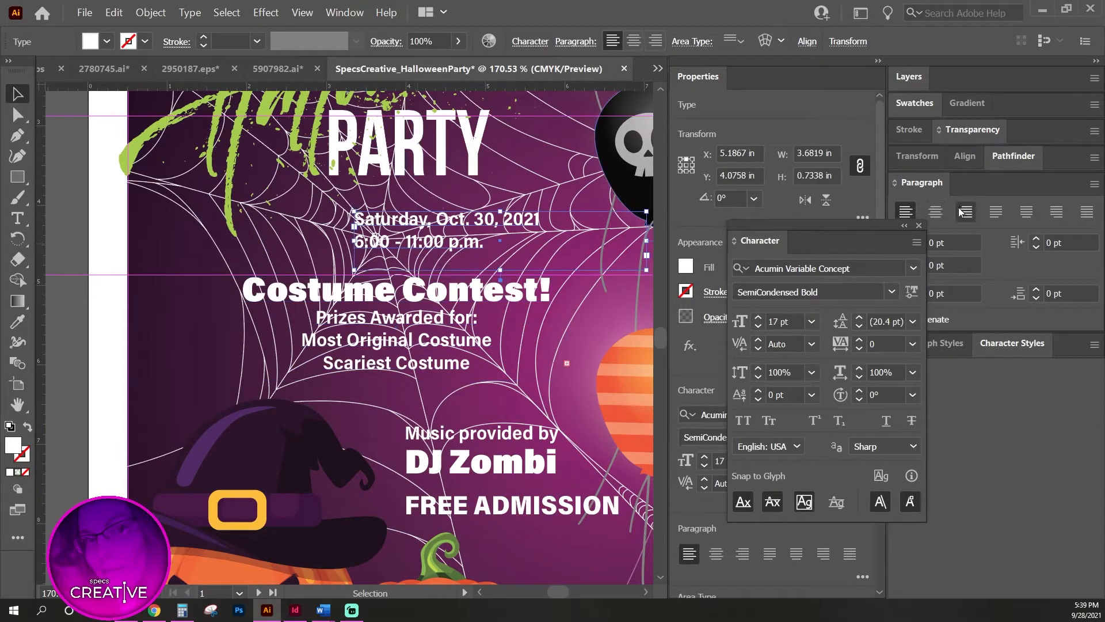
left_click(936, 211)
left_click_drag(525, 230, 459, 231)
key("ctrl+z")
left_click_drag(496, 354, 438, 388)
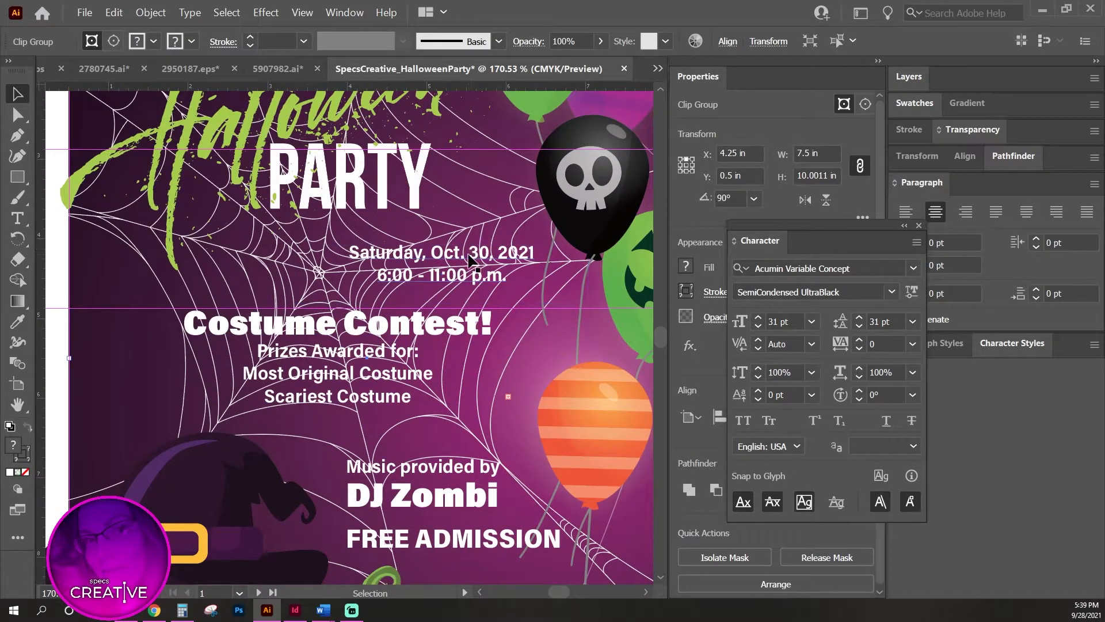
Move the date and time text left above the costume contest text and align both frames horizontally by their centers, relative to the selection.
left_click_drag(469, 259, 369, 270)
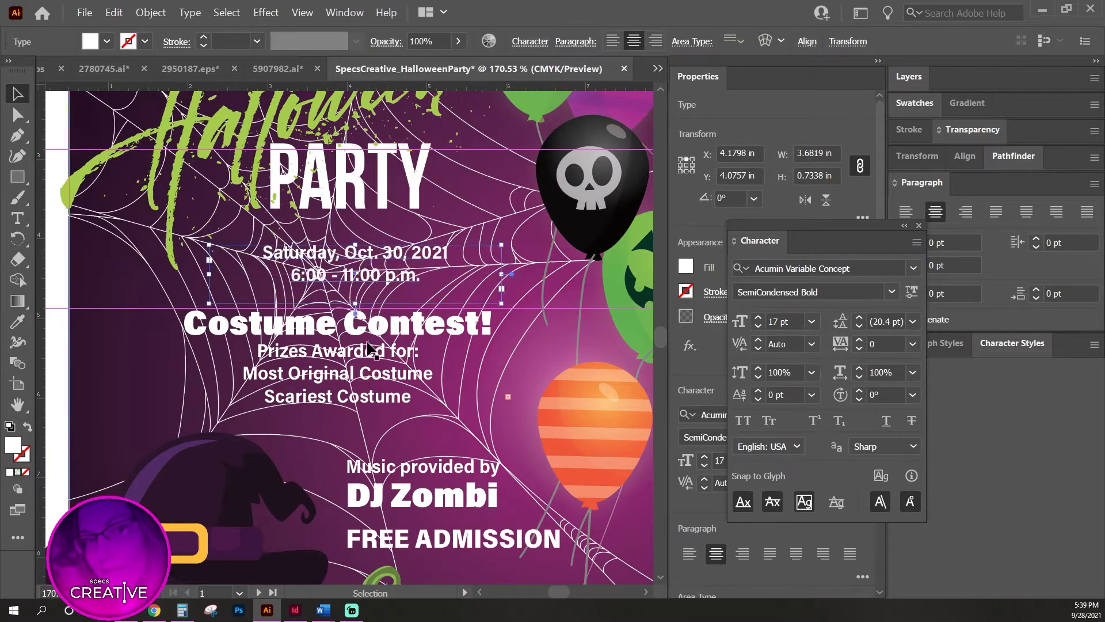
left_click(363, 331, "shift")
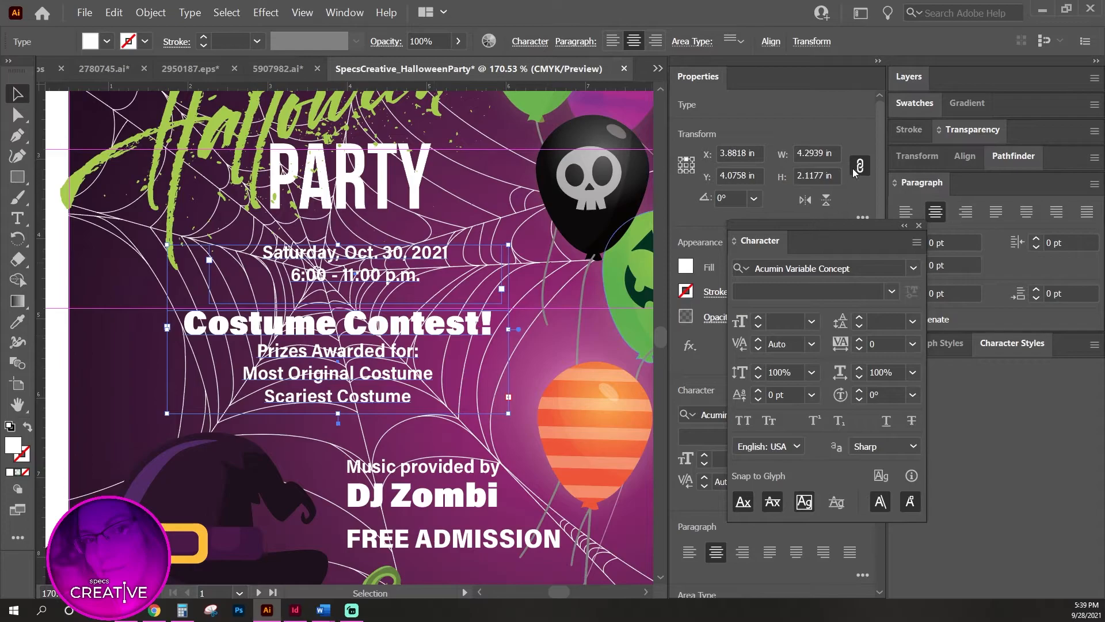
left_click(771, 42)
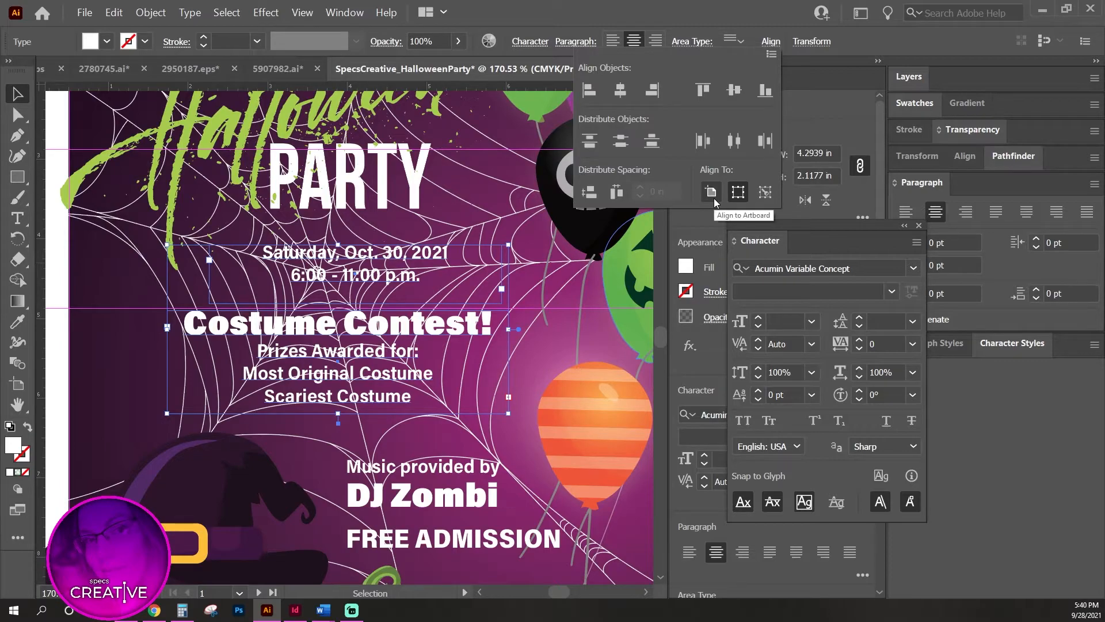
left_click(739, 193)
left_click(620, 91)
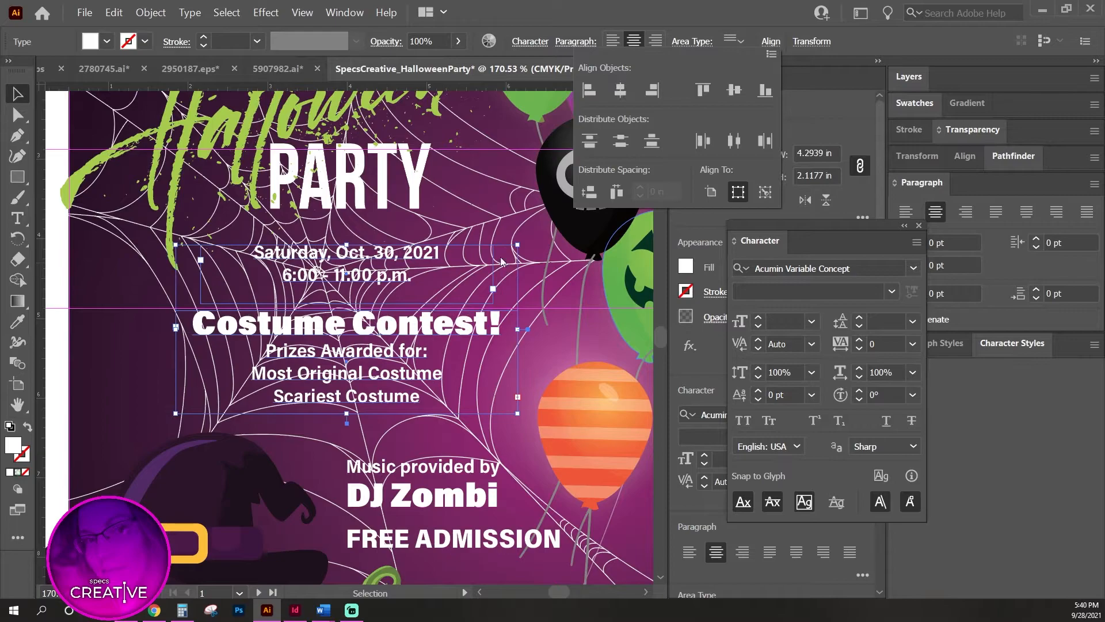
left_click(388, 332)
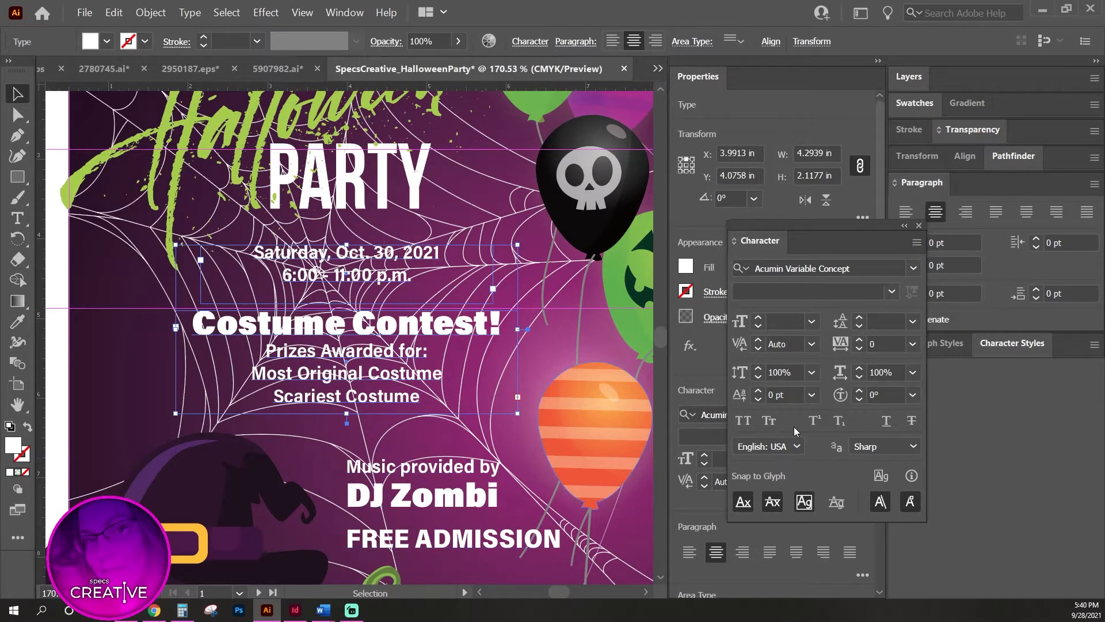
Extend the costume contest text frame downward to fit its last line, "Cutest Costume".
key("ctrl+minus")
key("ctrl+minus")
key("ctrl+minus")
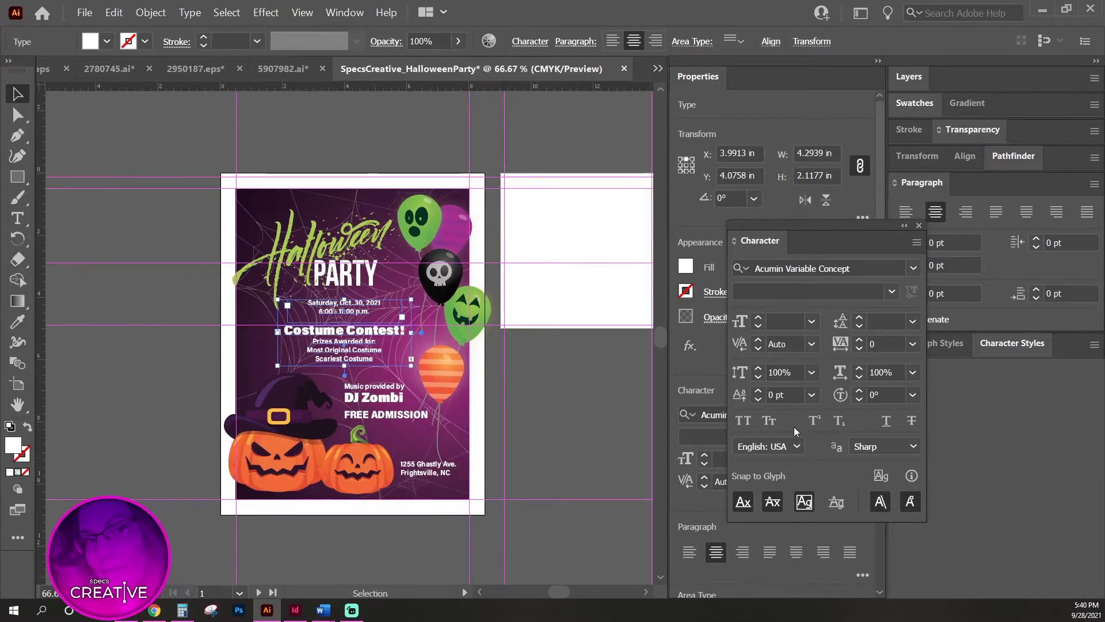
left_click(497, 361)
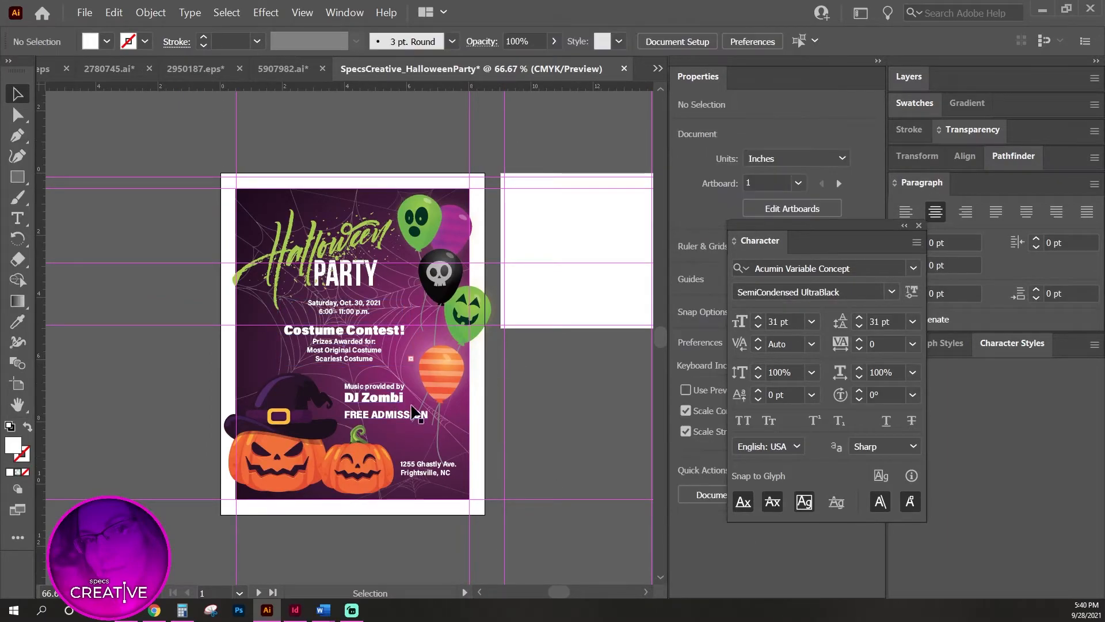
left_click(353, 353)
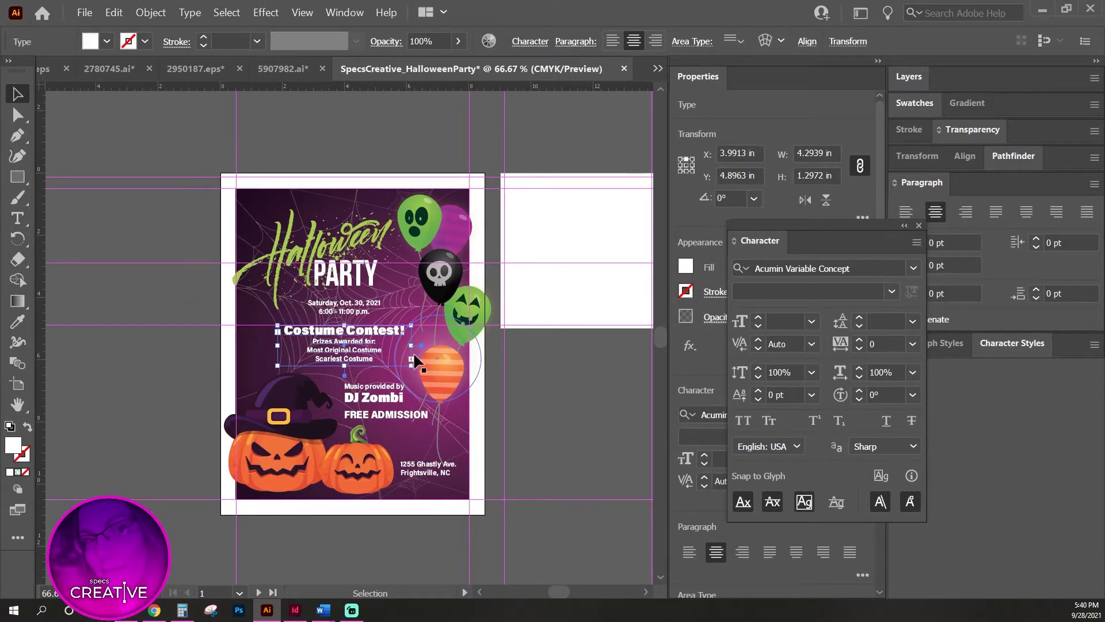
left_click_drag(344, 366, 347, 381)
left_click(563, 537)
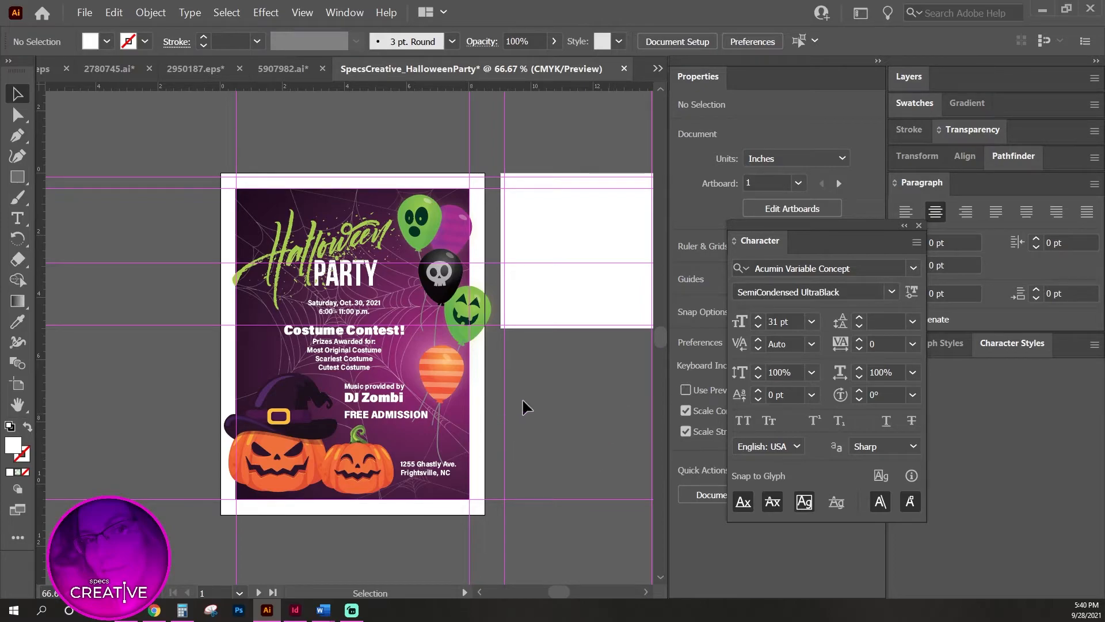
Set the address text size to 18 pt.
left_click(426, 471)
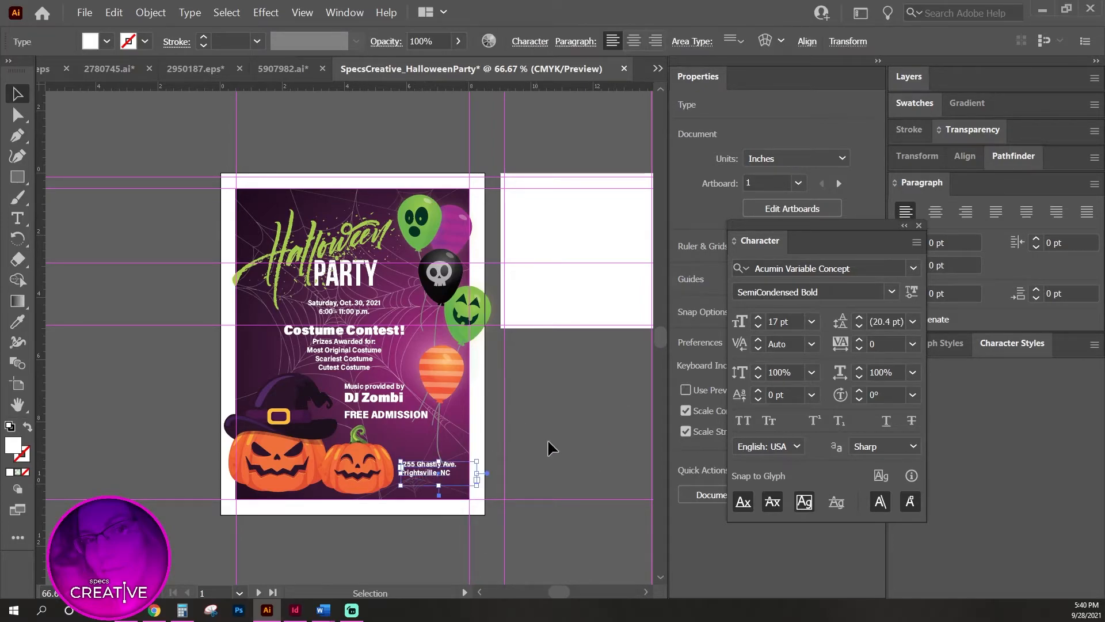
left_click(758, 316)
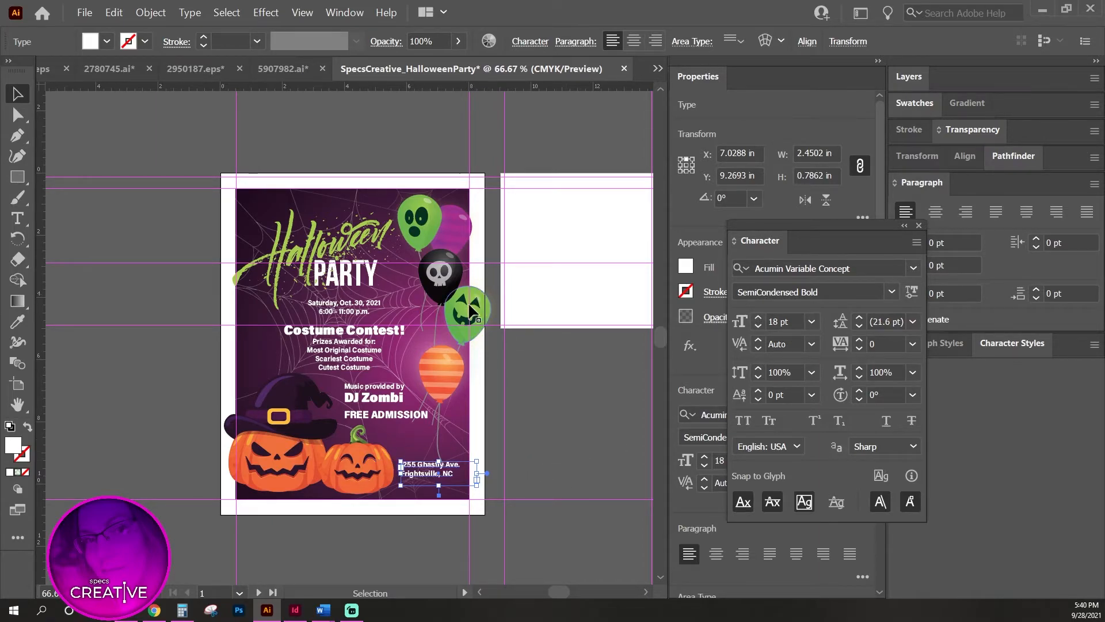
left_click(351, 247)
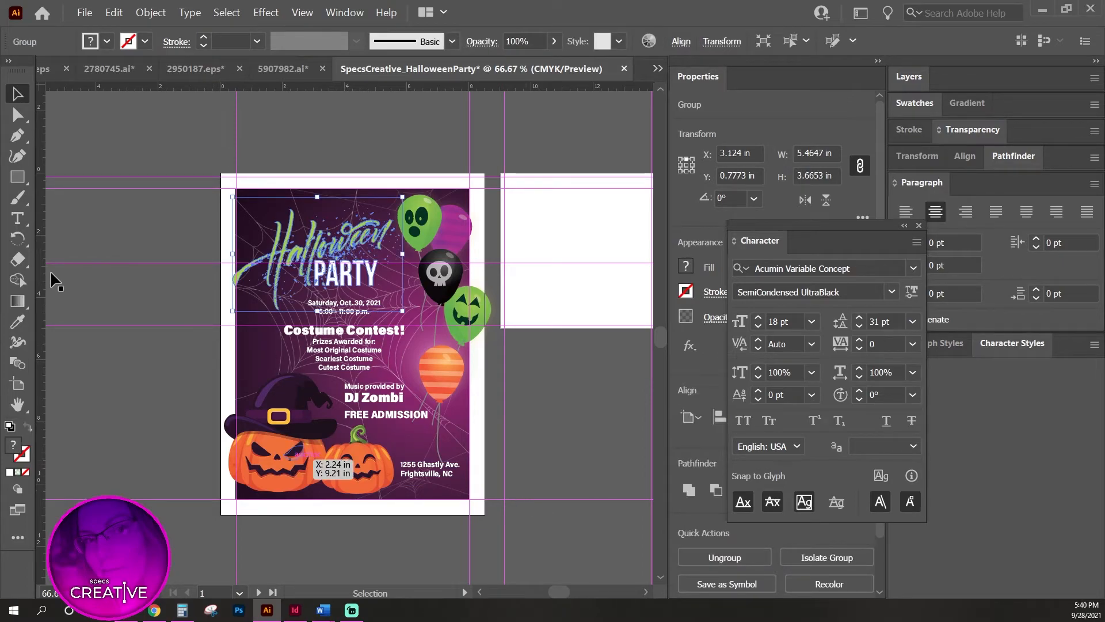
Draw a rectangle about 2.93 by 0.76 in over the address text and fill it with green, C 40, M 0, Y 100, K 0.
left_click(17, 176)
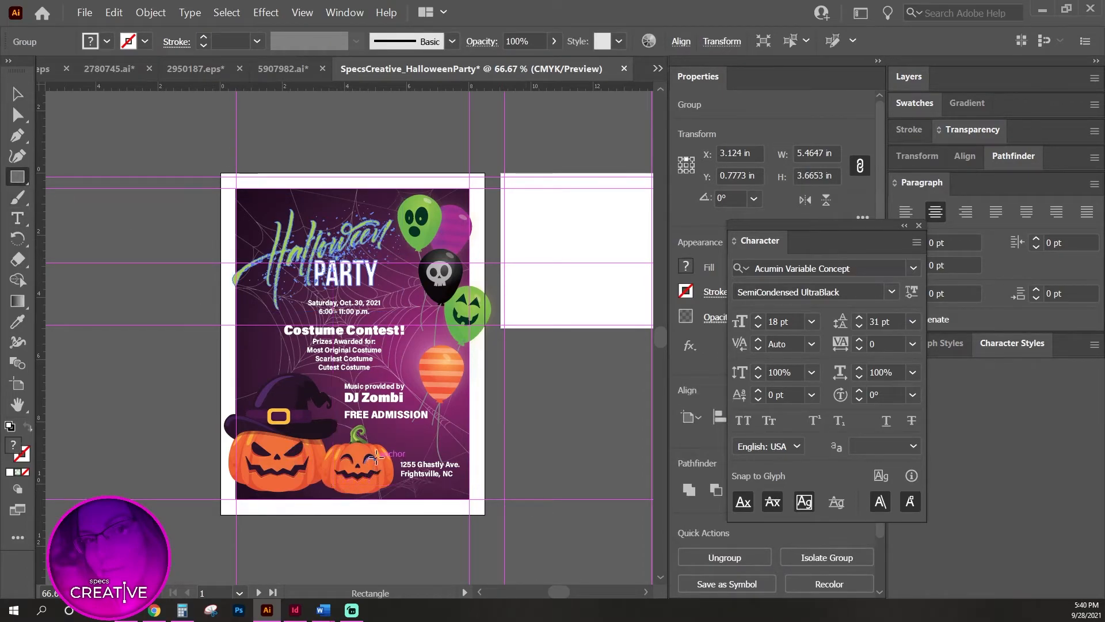
left_click_drag(377, 459, 469, 482)
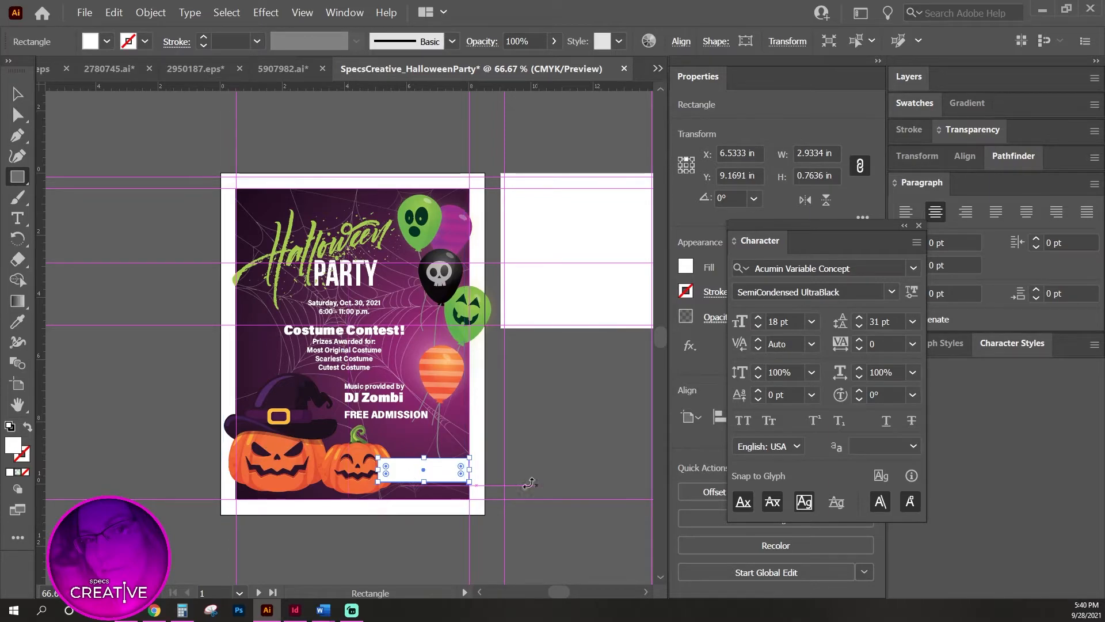
double_click(13, 444)
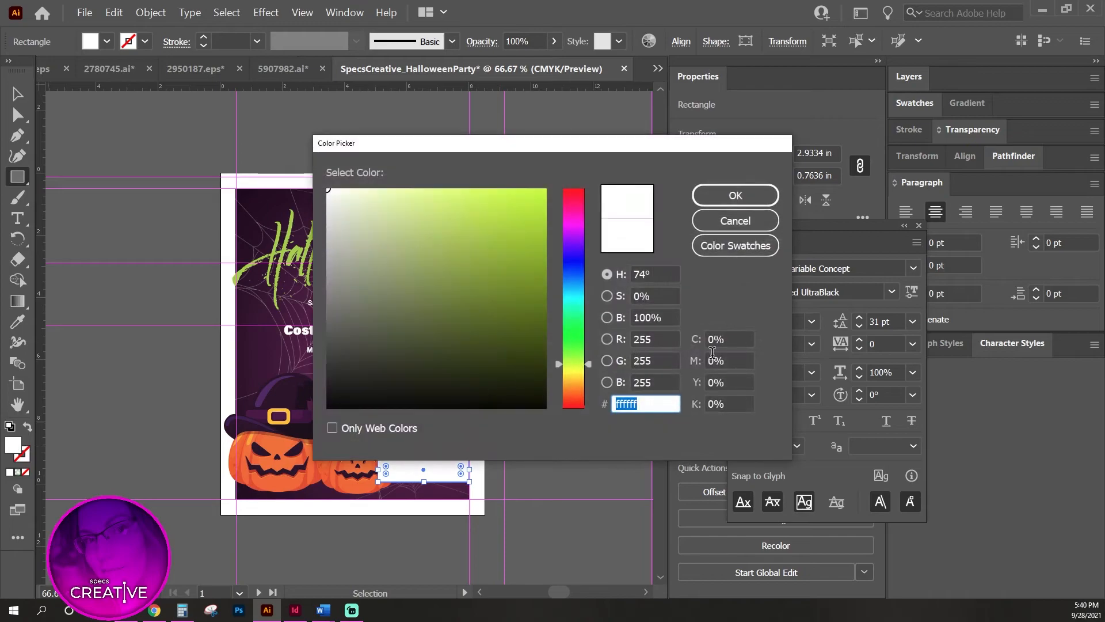
left_click(742, 339)
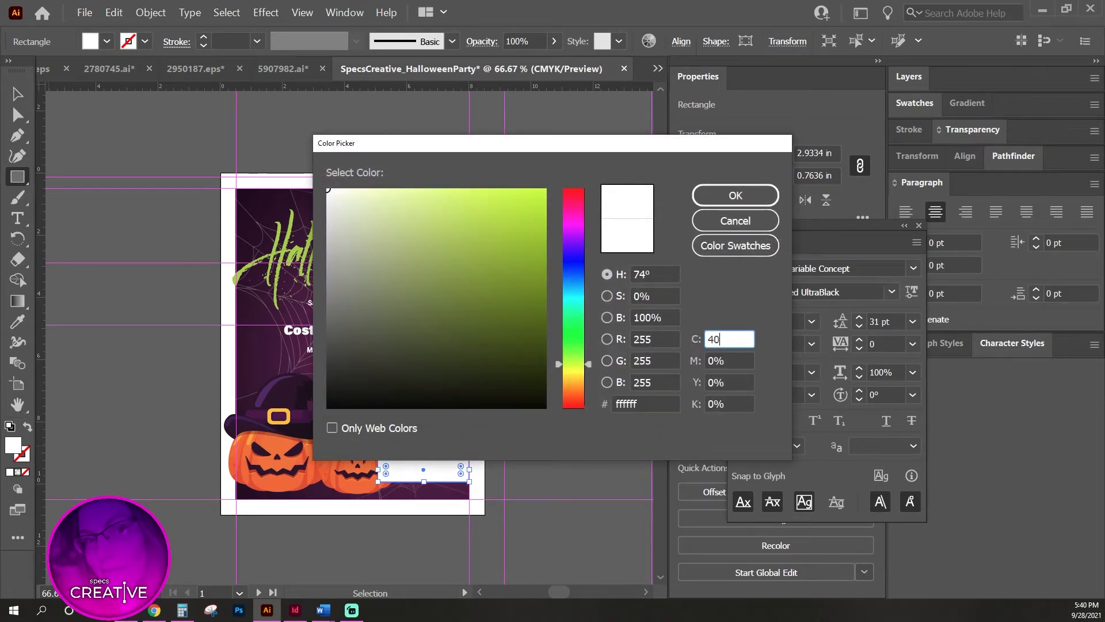
key("Tab")
key("Tab")
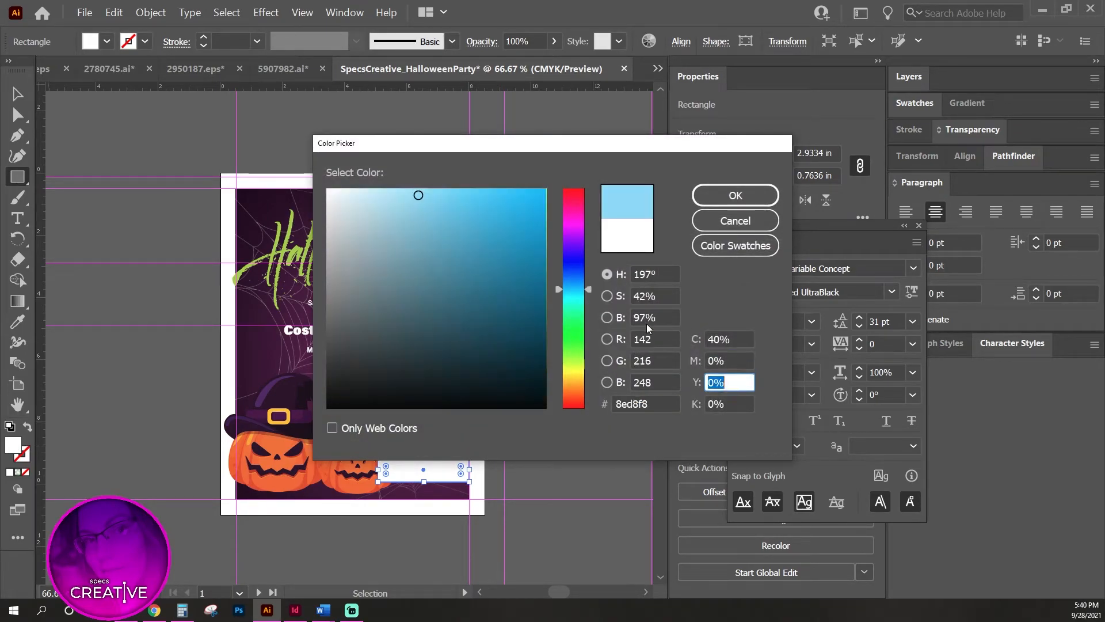
type("100")
key("Return")
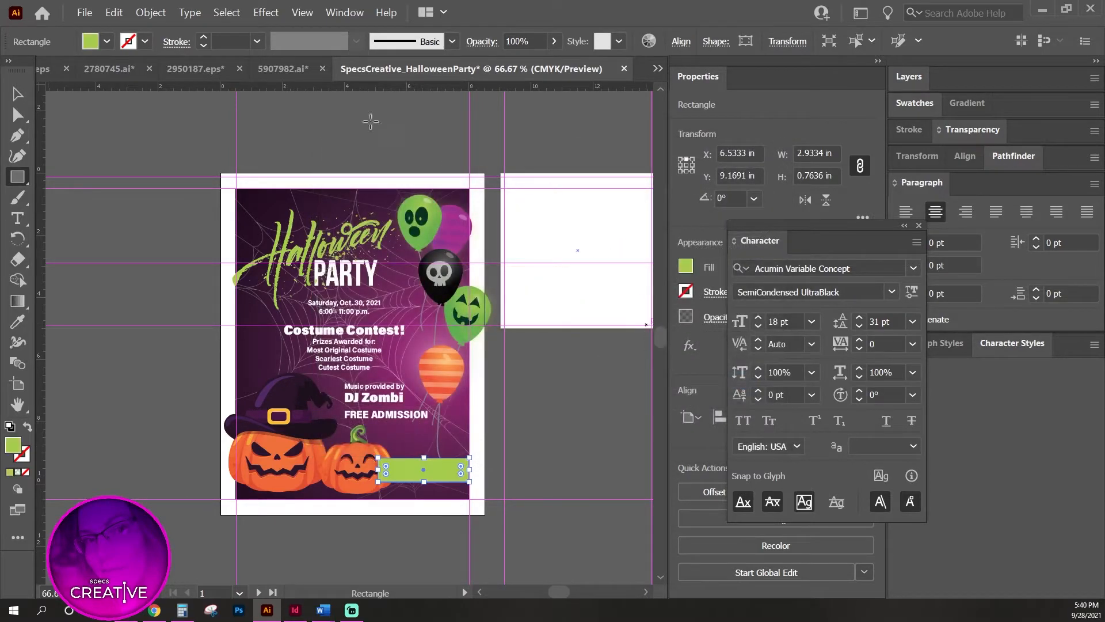
Send the green rectangle backward one level so it sits behind the address text.
left_click(18, 95)
key("z")
left_click_drag(418, 444, 584, 531)
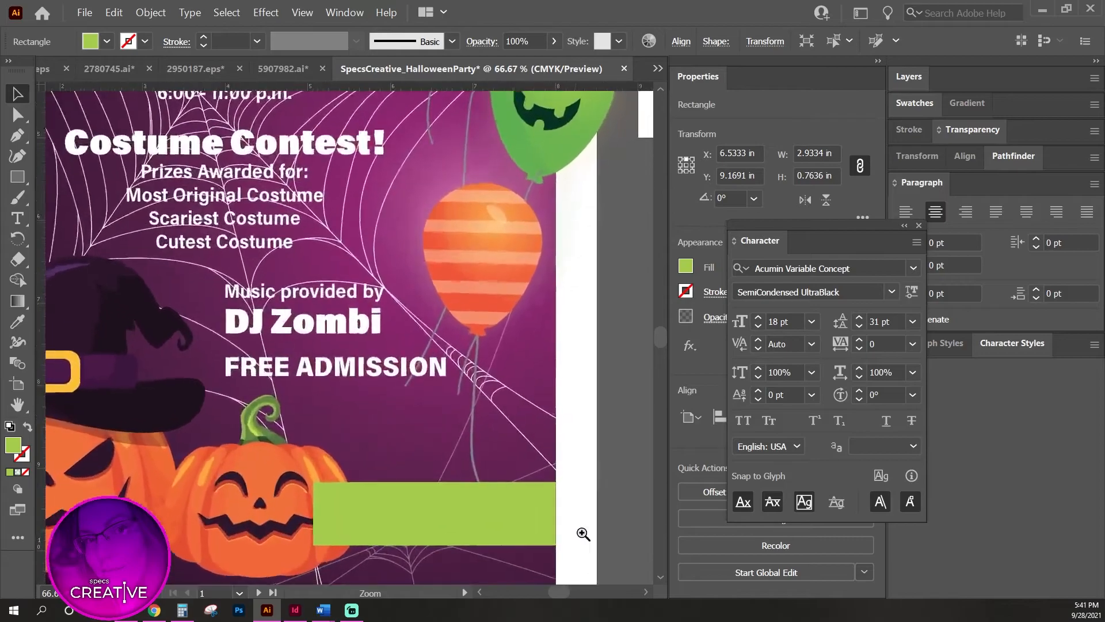
left_click_drag(534, 444, 641, 572)
key("space")
left_click_drag(448, 551, 522, 296)
key("space")
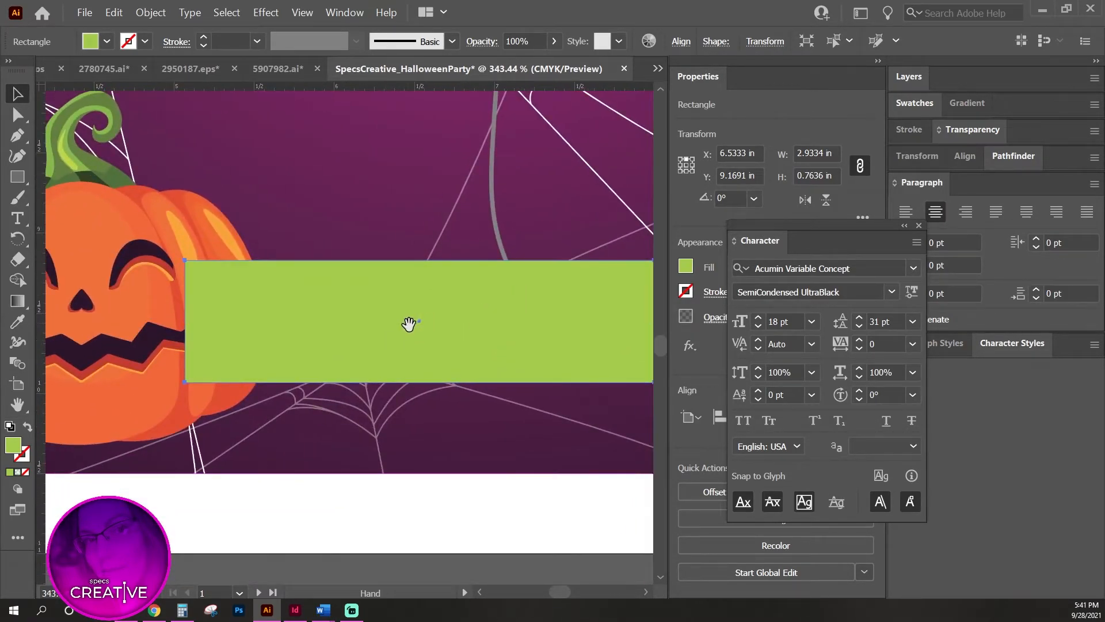
left_click_drag(406, 326, 378, 330)
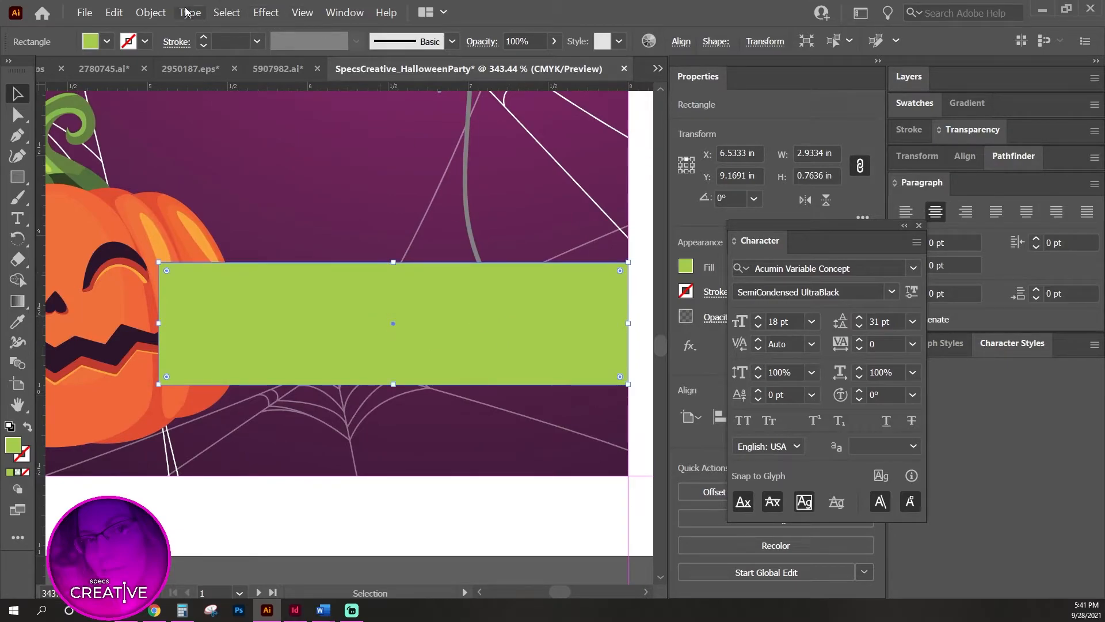
left_click(151, 12)
mouse_move(171, 43)
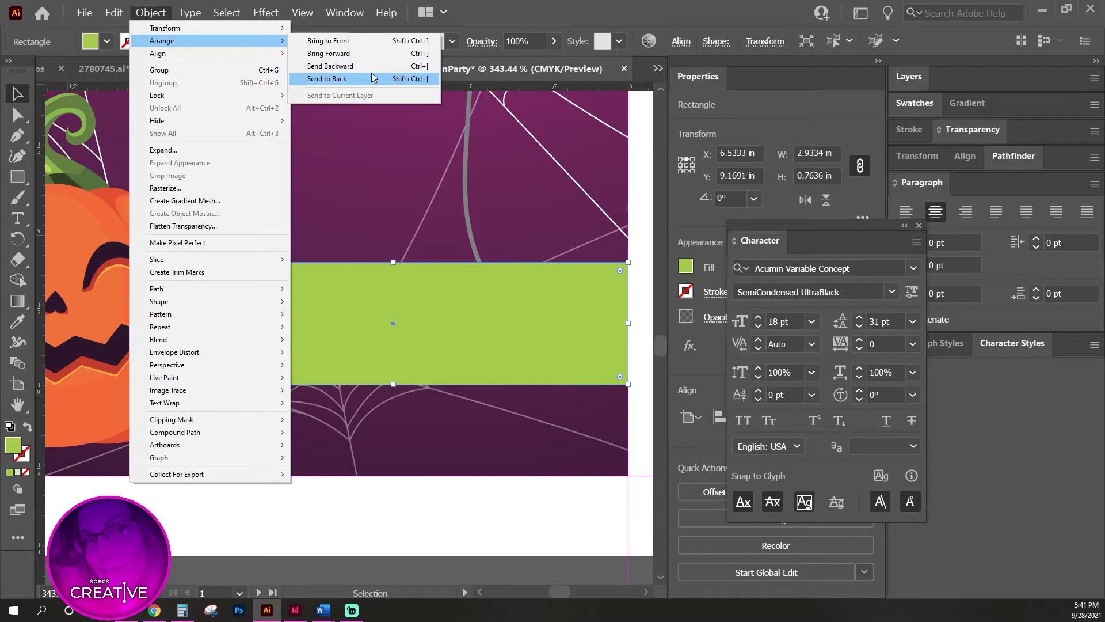
left_click(377, 67)
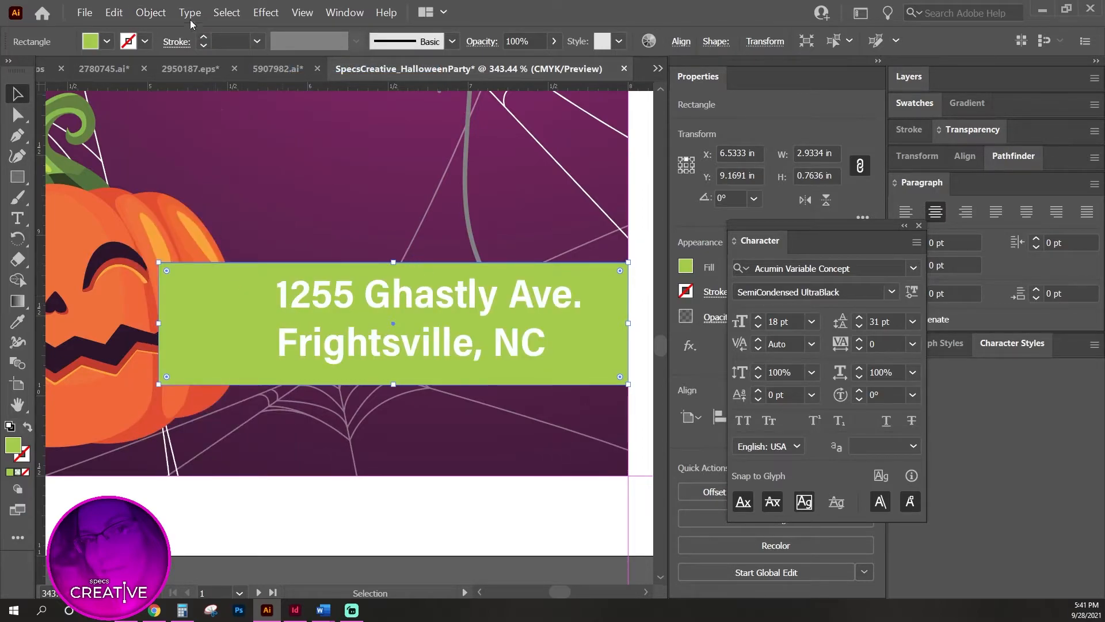
Try to place the green rectangle behind the smiling pumpkin by sending it backward three more levels.
left_click(150, 12)
mouse_move(171, 41)
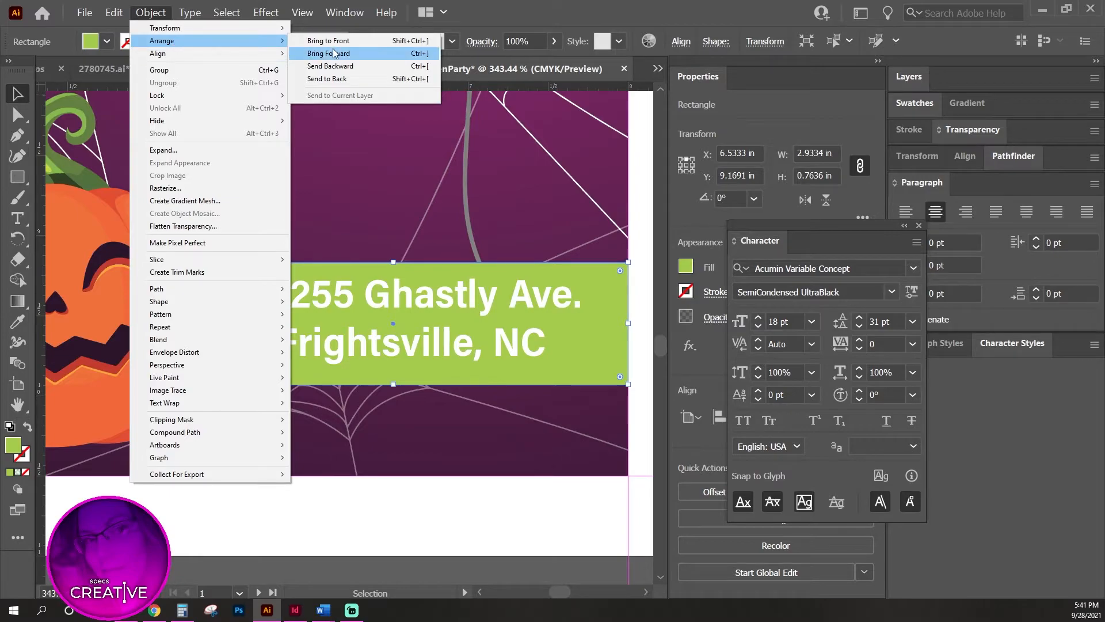
left_click(348, 66)
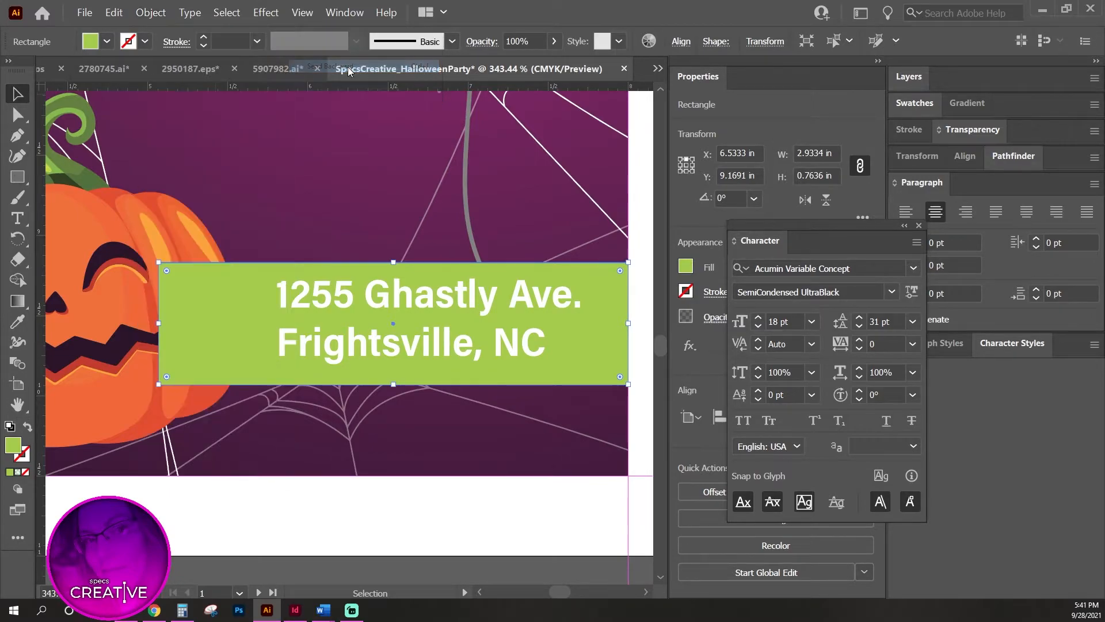
left_click(151, 12)
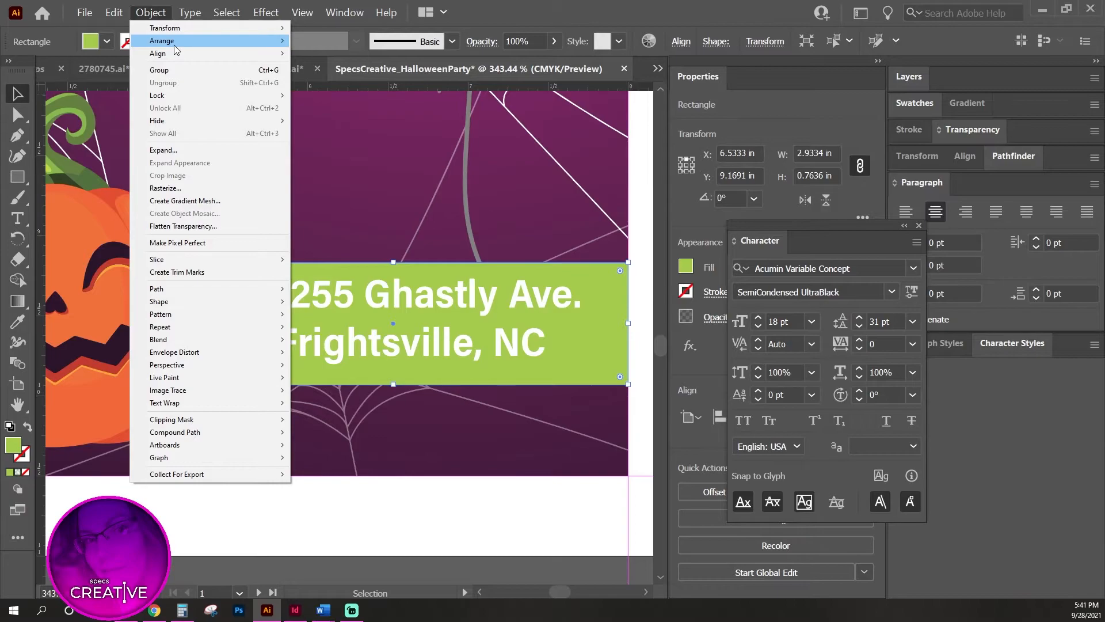
mouse_move(167, 40)
left_click(340, 67)
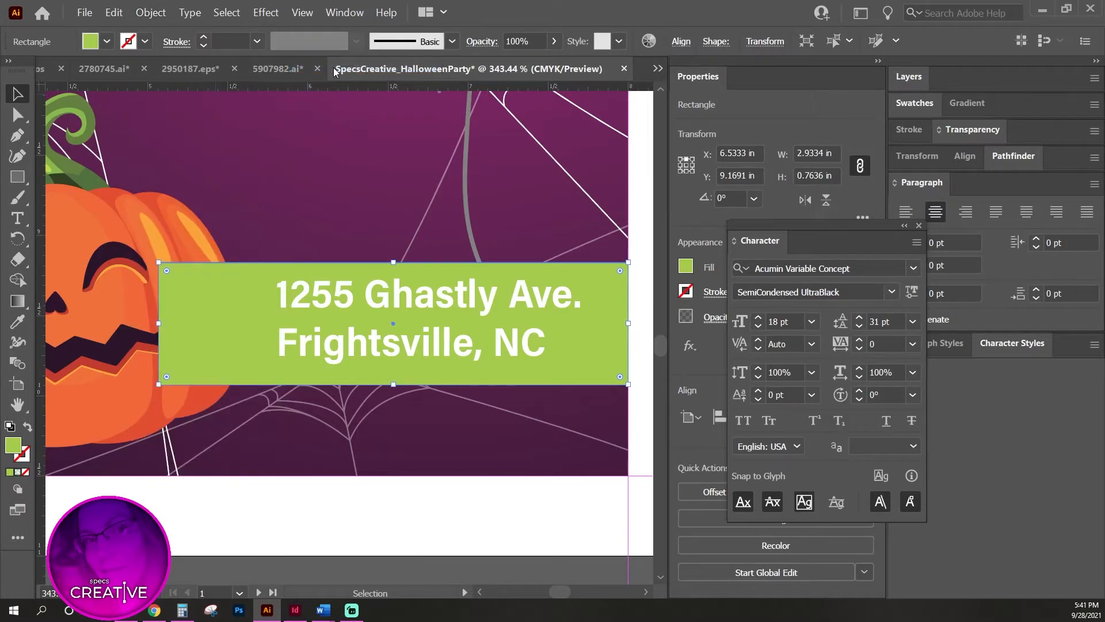
left_click(170, 13)
mouse_move(202, 43)
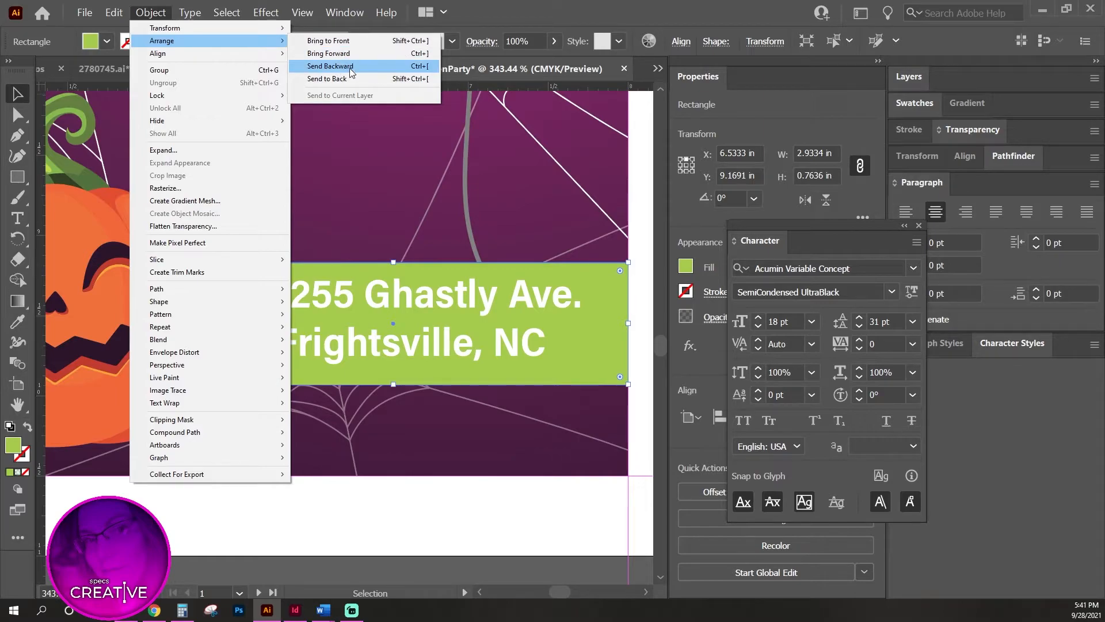
left_click(350, 68)
Bring the smiling pumpkin group to the front so it overlaps the end of the green address banner.
key("space")
left_click_drag(161, 506, 349, 500)
left_click(271, 295)
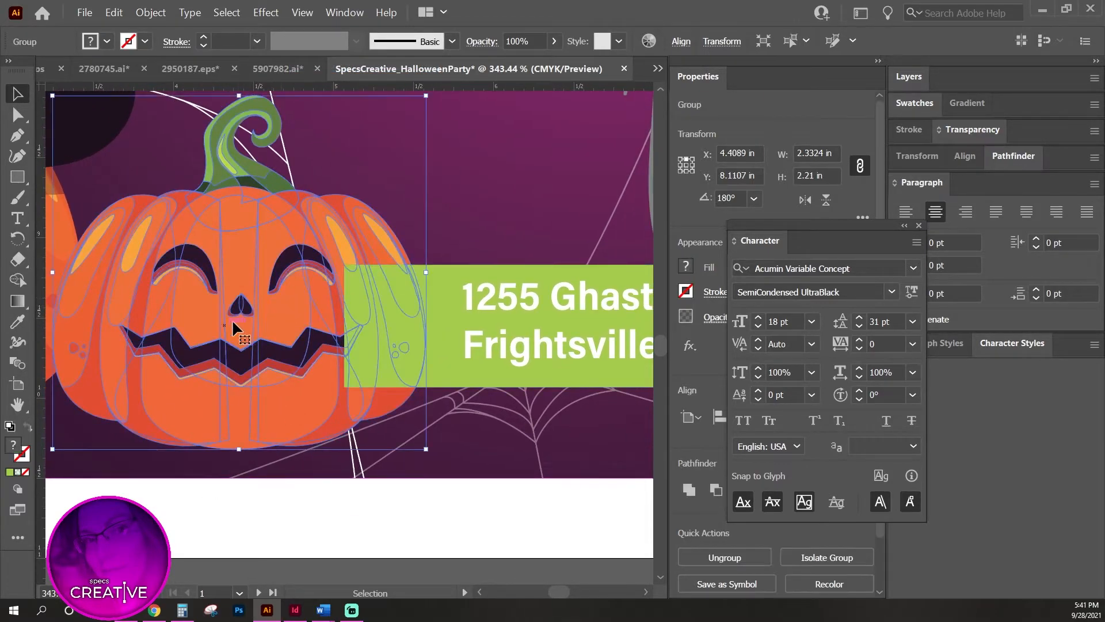
left_click(151, 12)
mouse_move(279, 44)
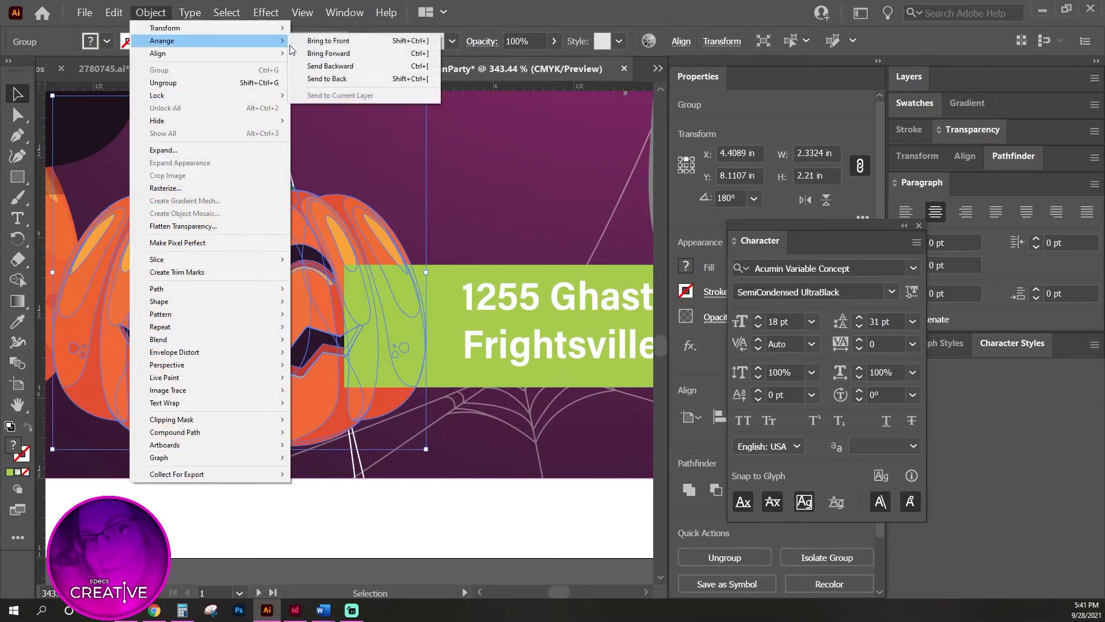
left_click(343, 41)
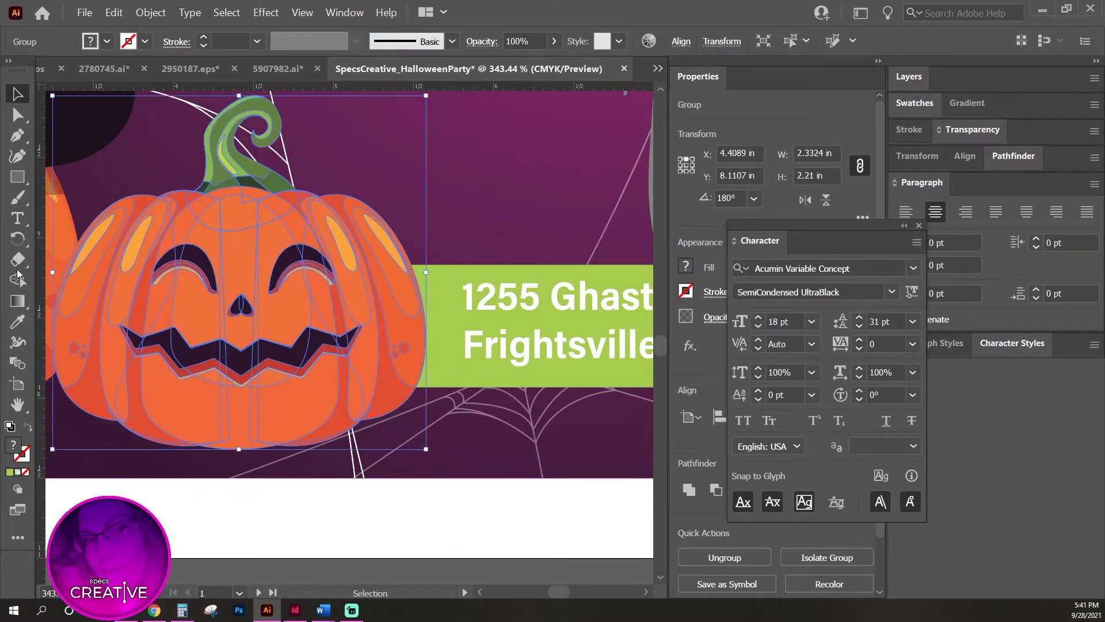
left_click_drag(550, 536, 358, 536)
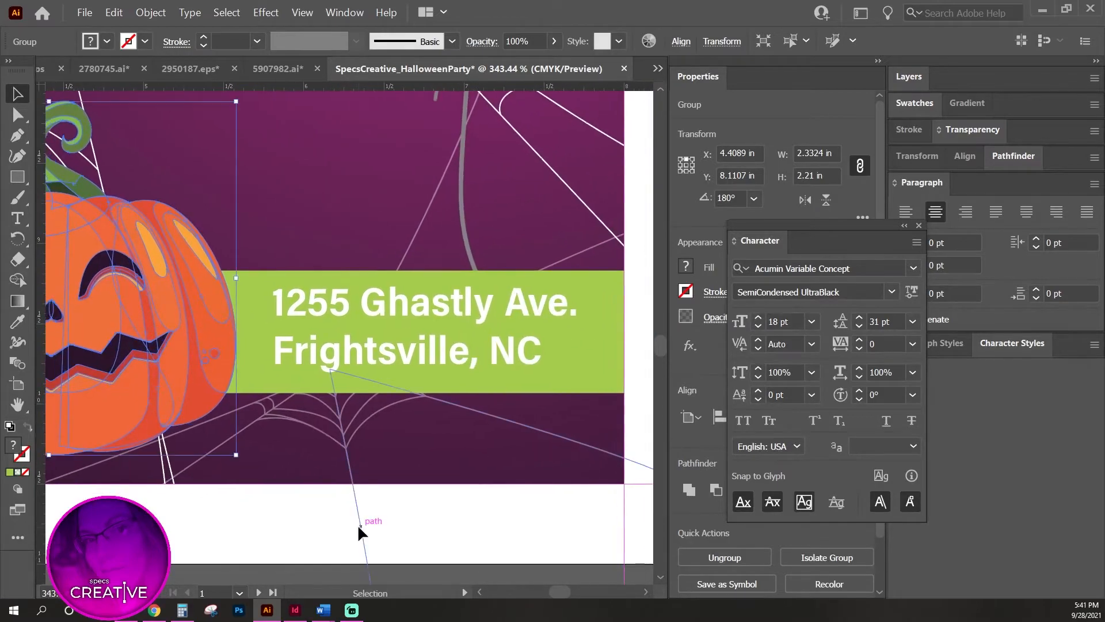
Select all the artwork on the Halloween poster and place a copy of it over the second artboard.
key("ctrl+minus")
key("ctrl+minus")
key("ctrl+minus")
key("ctrl+minus")
key("ctrl+minus")
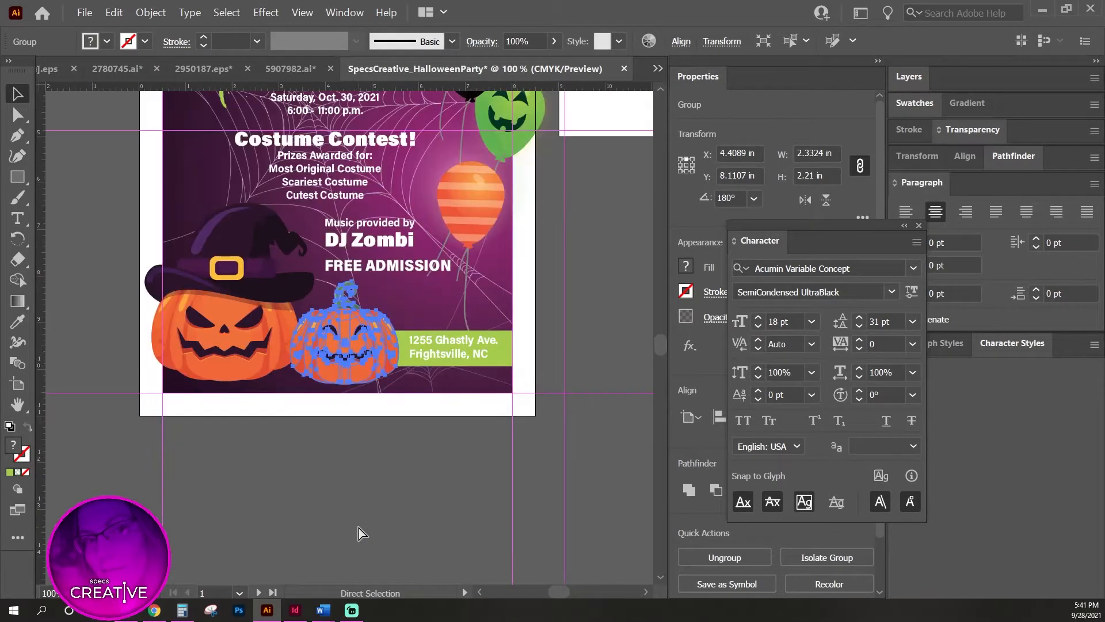
left_click(520, 314)
left_click_drag(582, 375, 518, 459)
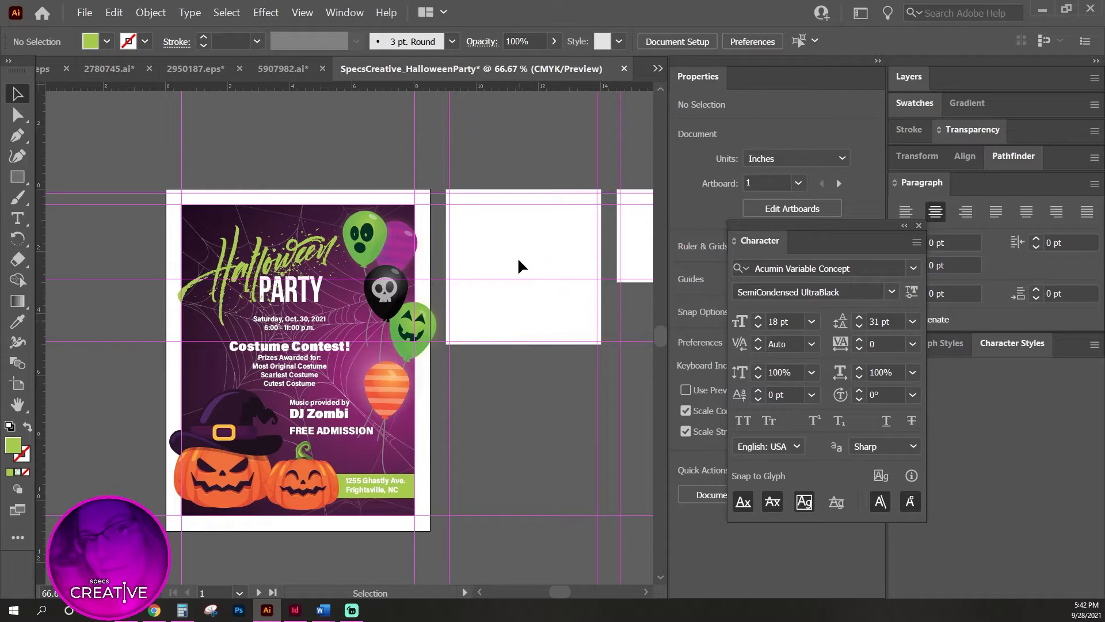
left_click_drag(140, 160, 475, 558)
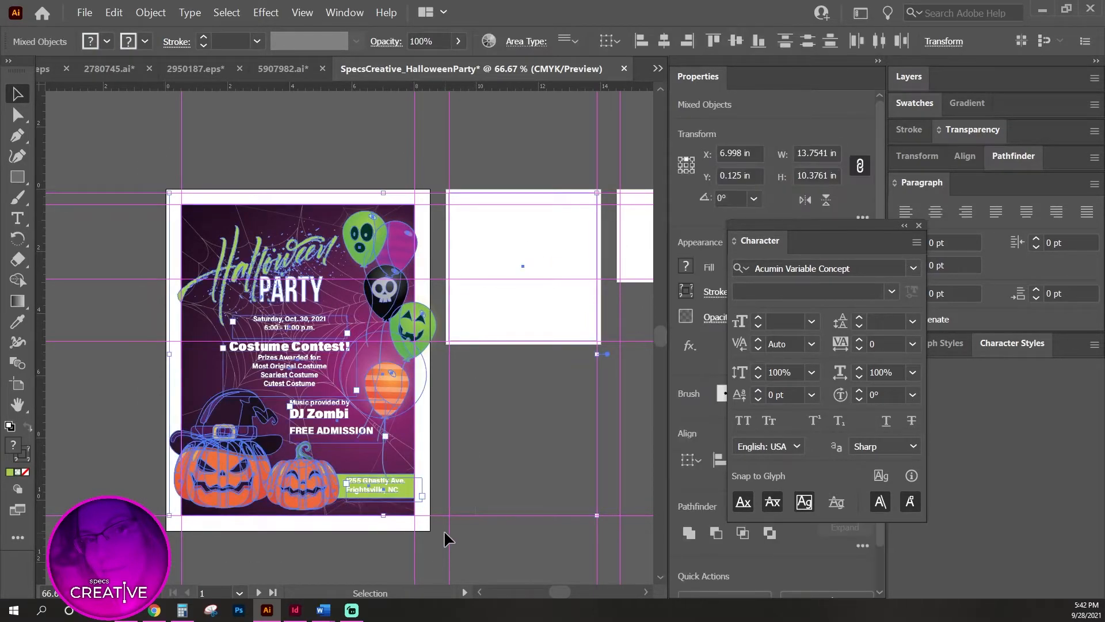
left_click_drag(531, 146, 660, 240)
key("ctrl+shift+a")
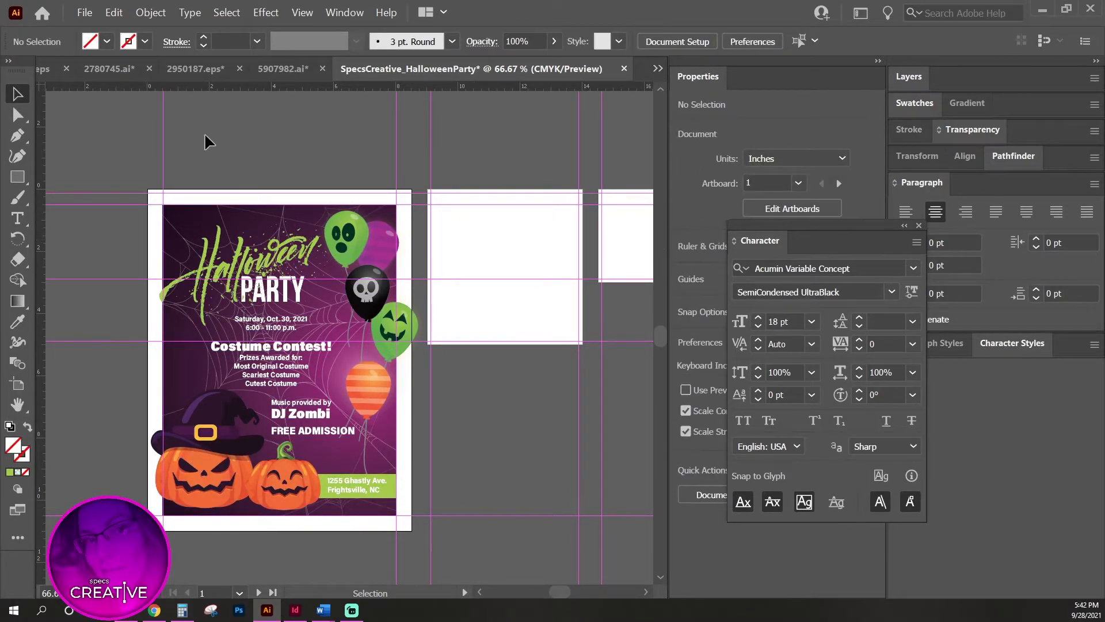
left_click_drag(319, 355, 444, 551)
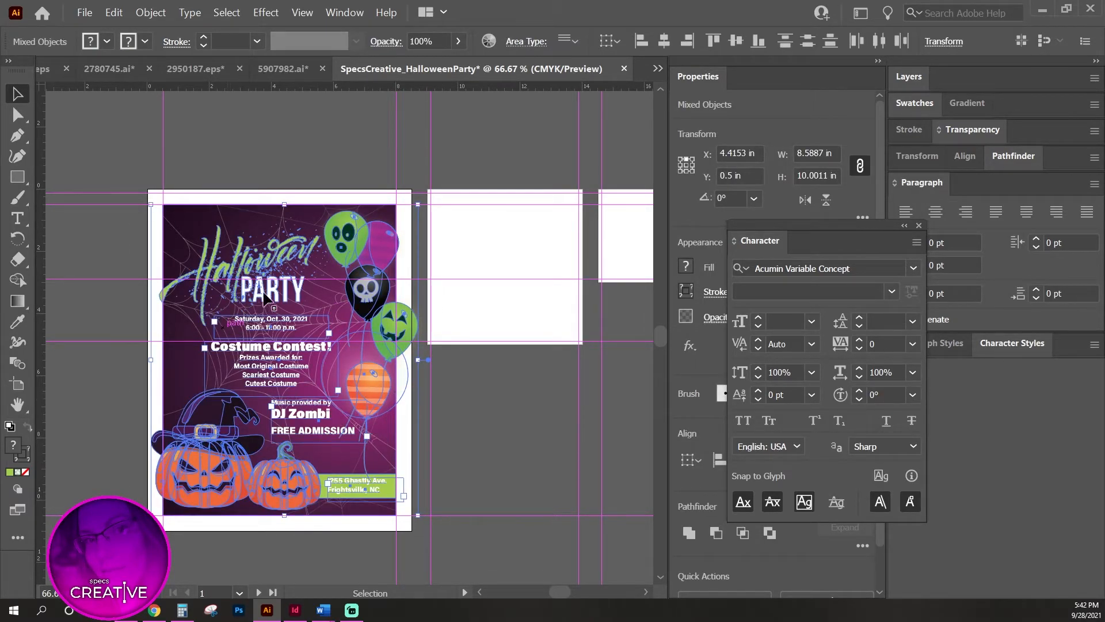
left_click_drag(259, 256, 266, 324)
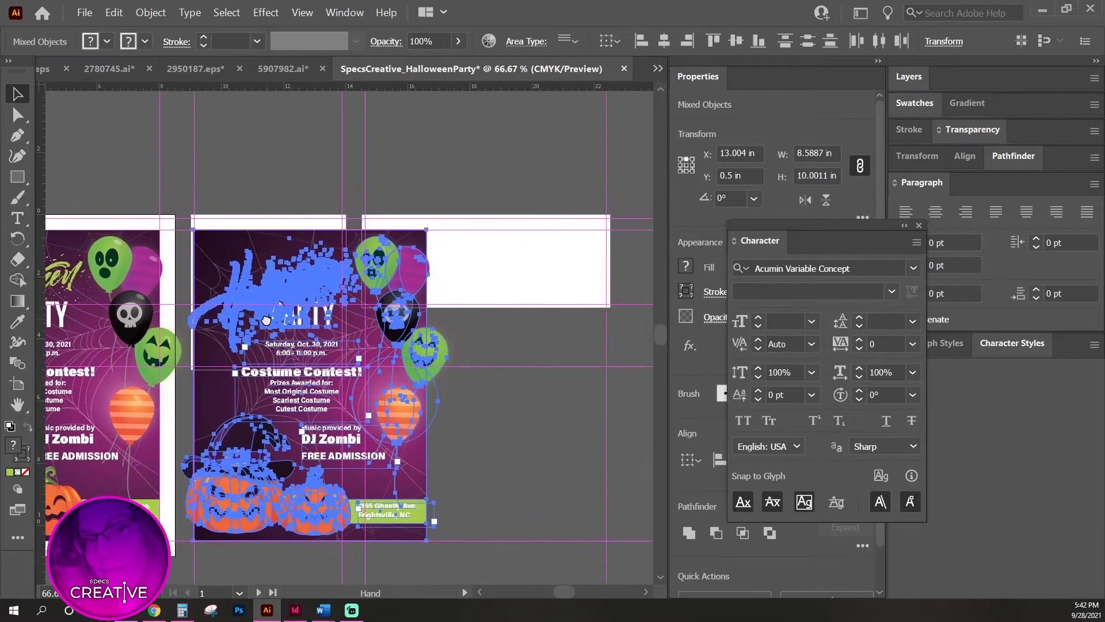
Move the copied artwork so its background corner snaps to the upper-left guide intersection of the second artboard, at Y 0.125 in.
left_click_drag(262, 253, 266, 237)
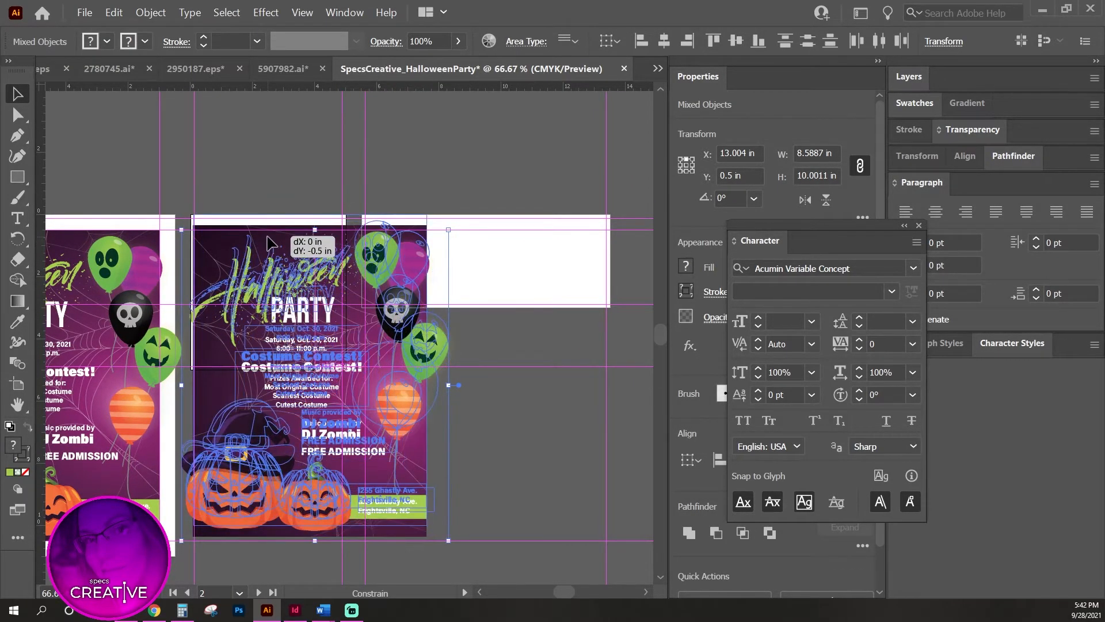
key("ctrl+space")
left_click_drag(161, 181, 473, 391)
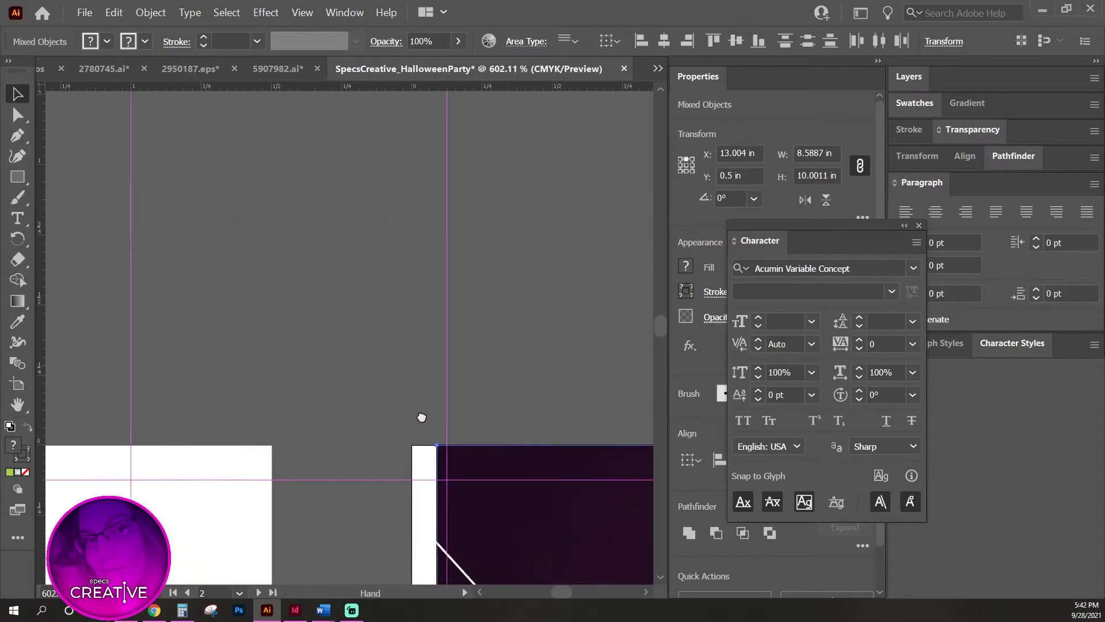
left_click_drag(436, 434, 300, 293)
left_click_drag(395, 329, 402, 351)
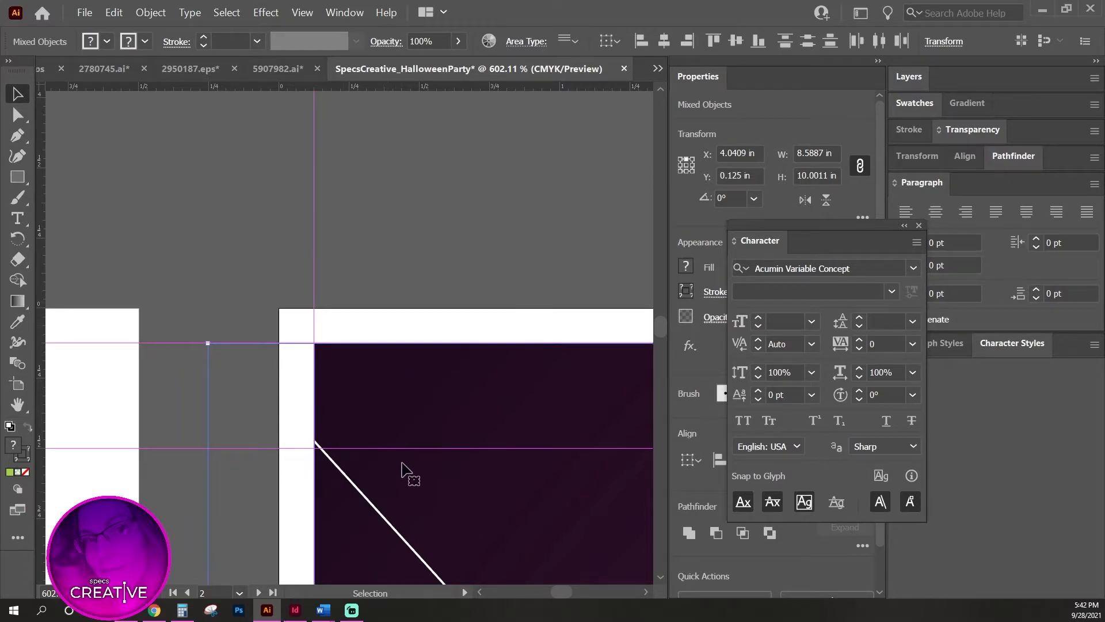
Scale the copied artwork down proportionally from its lower-right corner to about 6.17 by 7.19 in with Free Transform.
key("a")
scroll(452, 448, "down", 3)
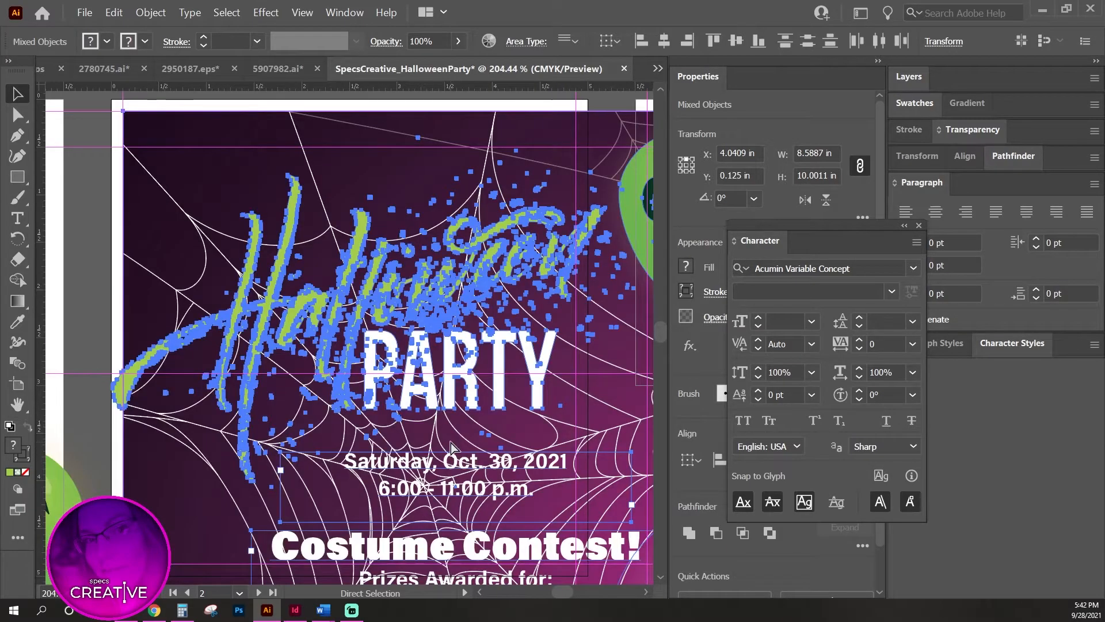
scroll(452, 448, "down", 1)
key("ctrl+minus")
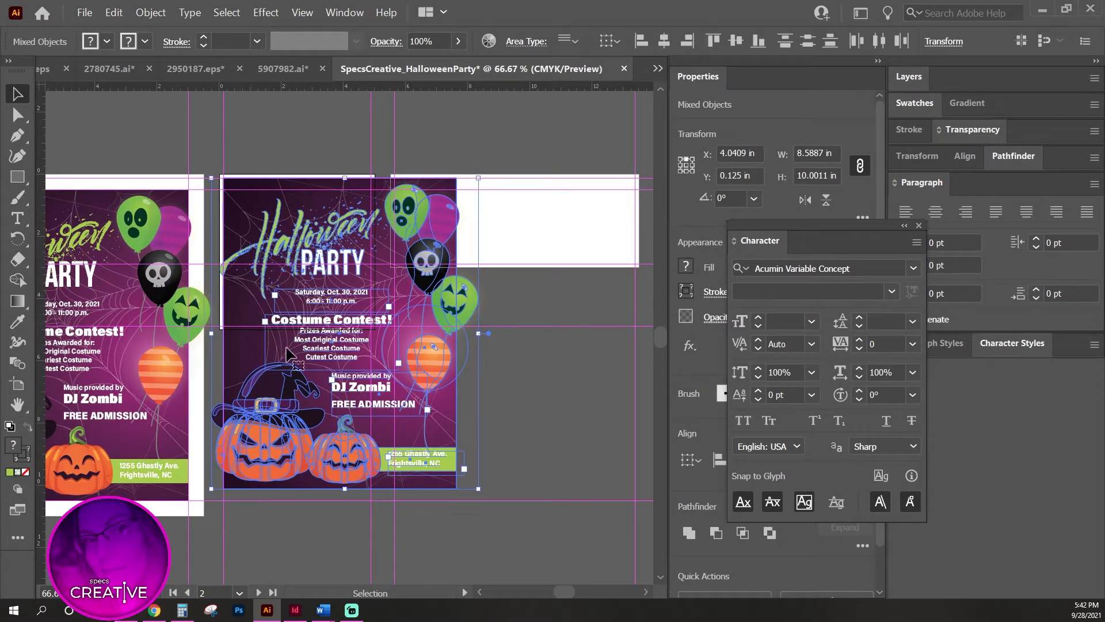
key("e")
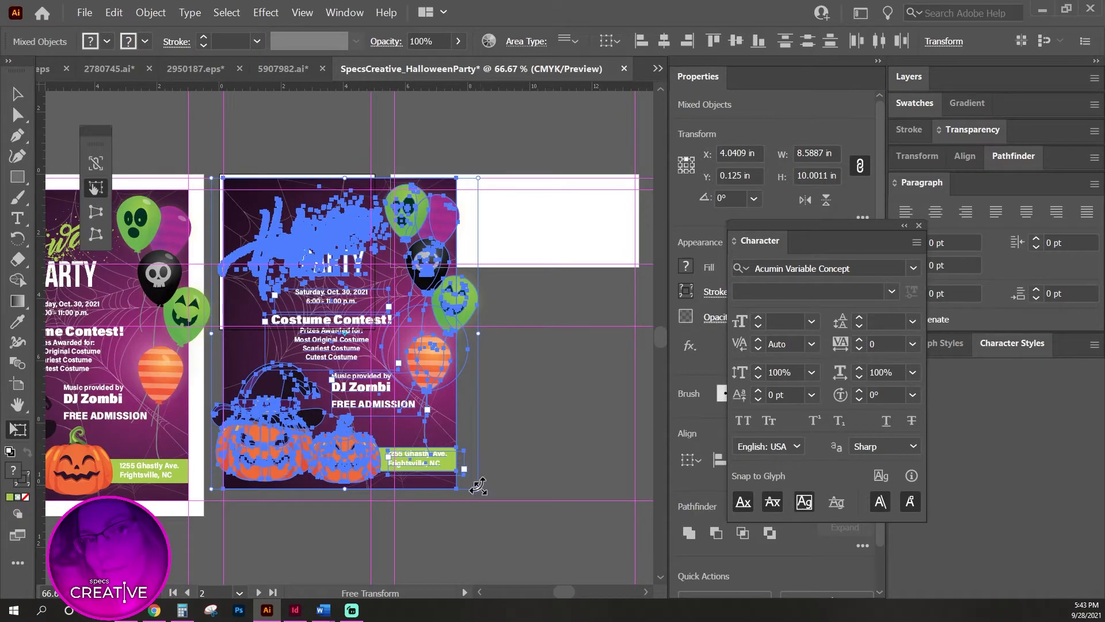
left_click_drag(478, 487, 403, 402)
Scale the copied artwork further to about 5.59 by 6.51 in so its background edge meets the second artboard's right guide.
key("ctrl+space")
left_click_drag(333, 214, 457, 297)
key("space")
left_click_drag(566, 565, 509, 518)
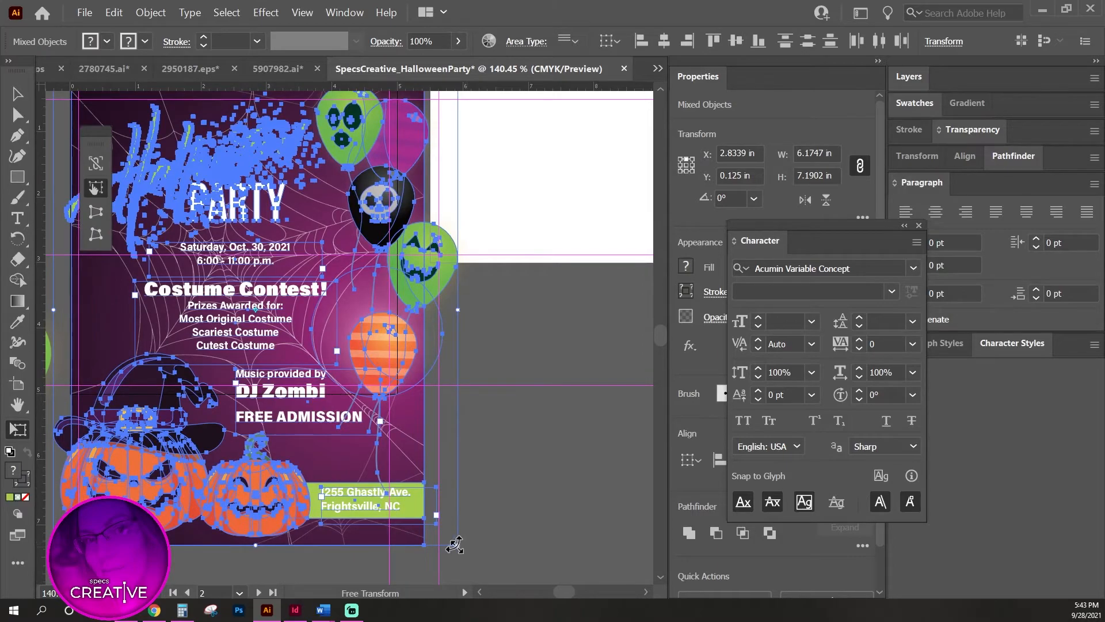
left_click_drag(453, 542, 409, 507)
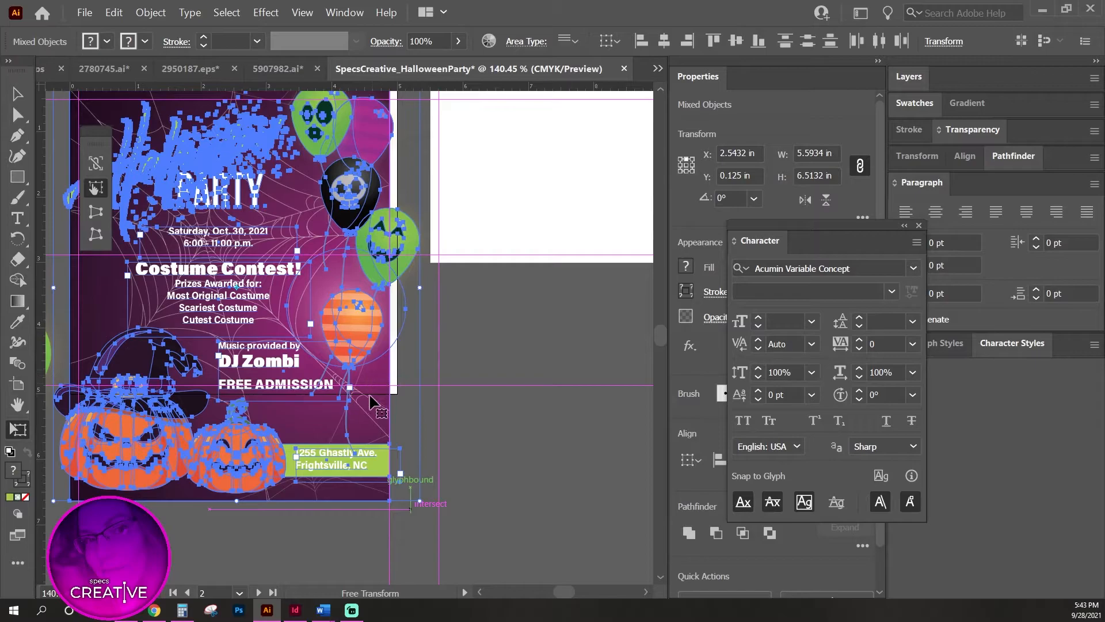
key("ctrl+space")
left_click_drag(373, 381, 548, 543)
left_click_drag(448, 509, 525, 539)
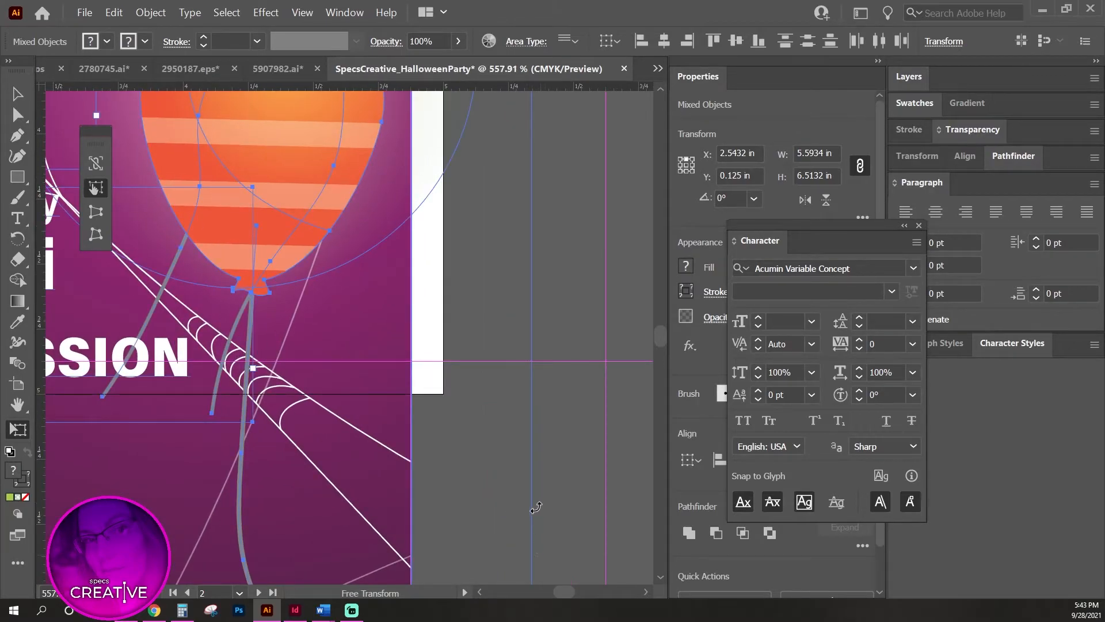
Adjust the copied artwork from its upper corners to about 5.44 by 6.34 in, fitting the background between the side guides.
key("ctrl+0")
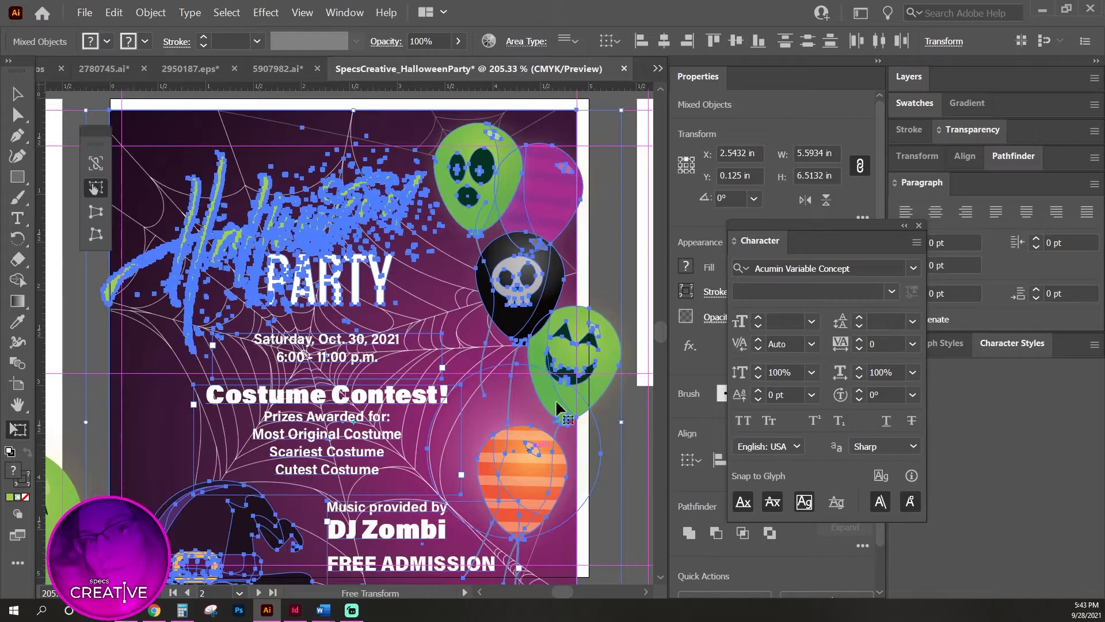
left_click_drag(220, 151, 349, 152)
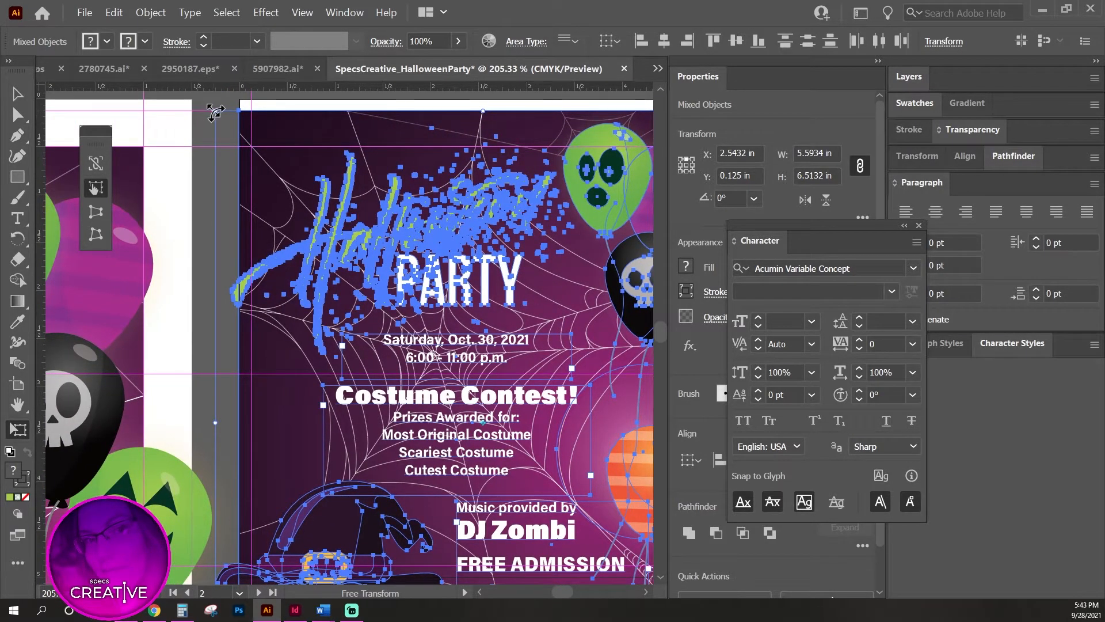
left_click_drag(216, 113, 228, 126)
left_click_drag(293, 266, 107, 281)
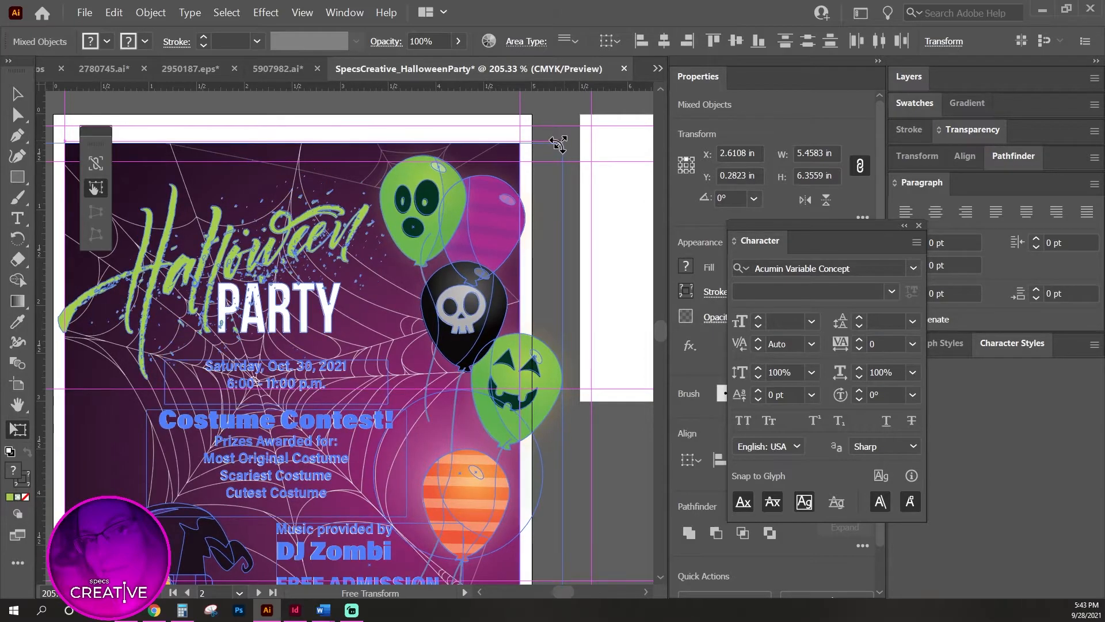
left_click_drag(557, 144, 556, 147)
Move the copied artwork up to the second artboard's top guide, at about Y 0.13 in.
key("v")
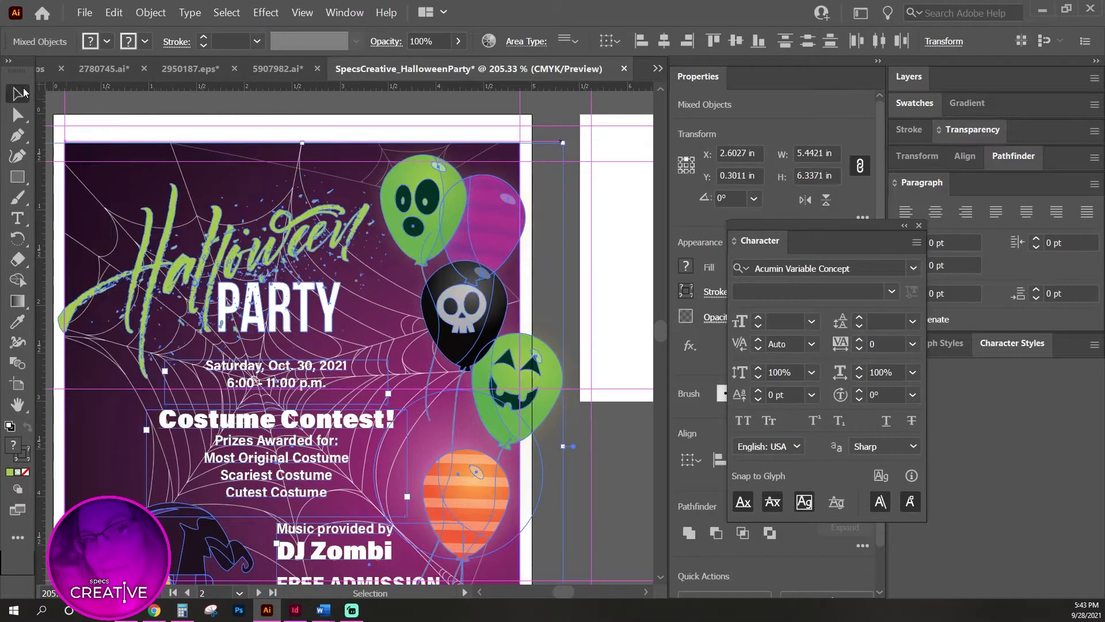
mouse_move(423, 216)
left_mouse_down()
mouse_move(426, 205)
mouse_move(438, 217)
left_mouse_up()
left_click_drag(588, 537, 563, 314)
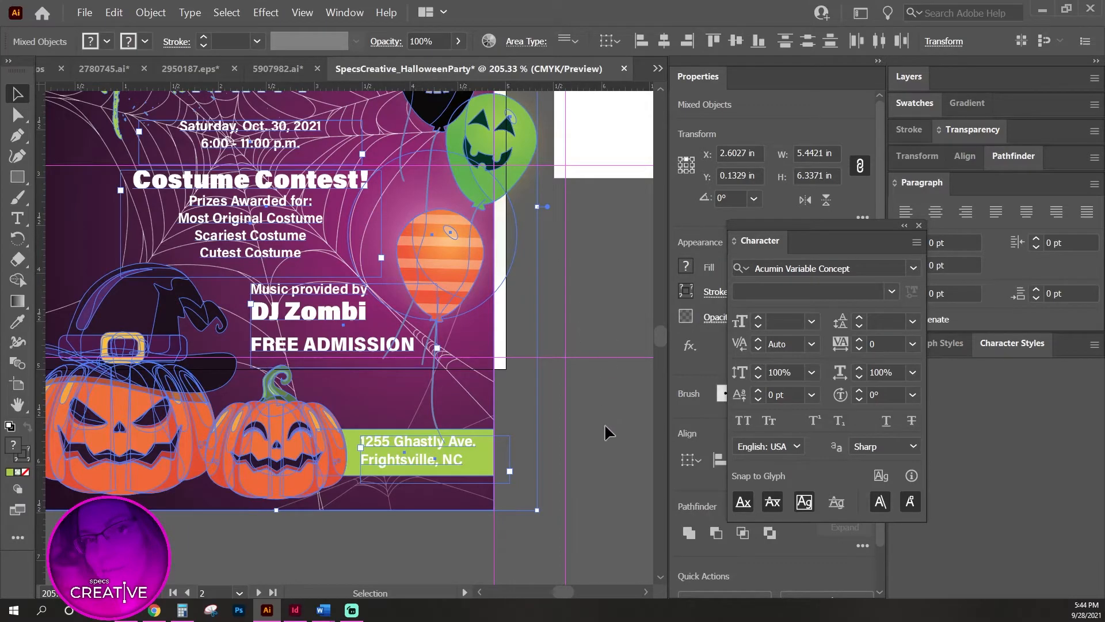
Move the pumpkins, address banner with its text, and music and admission text on the second artboard up by about 1.48 in.
key("ctrl+minus")
key("ctrl+minus")
key("ctrl+minus")
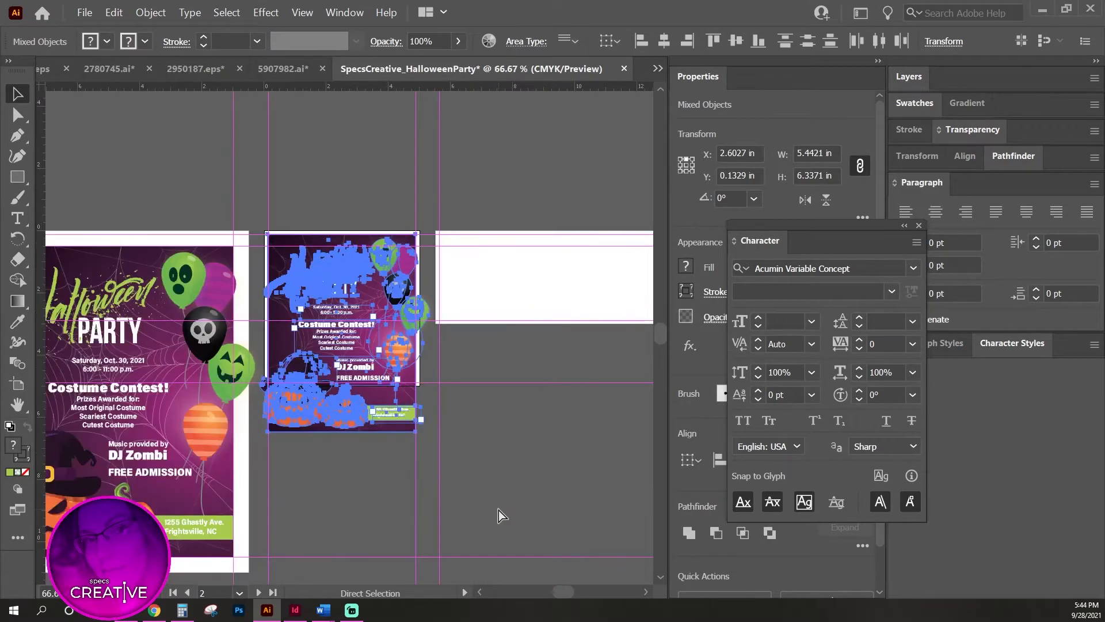
left_click_drag(249, 207, 372, 269)
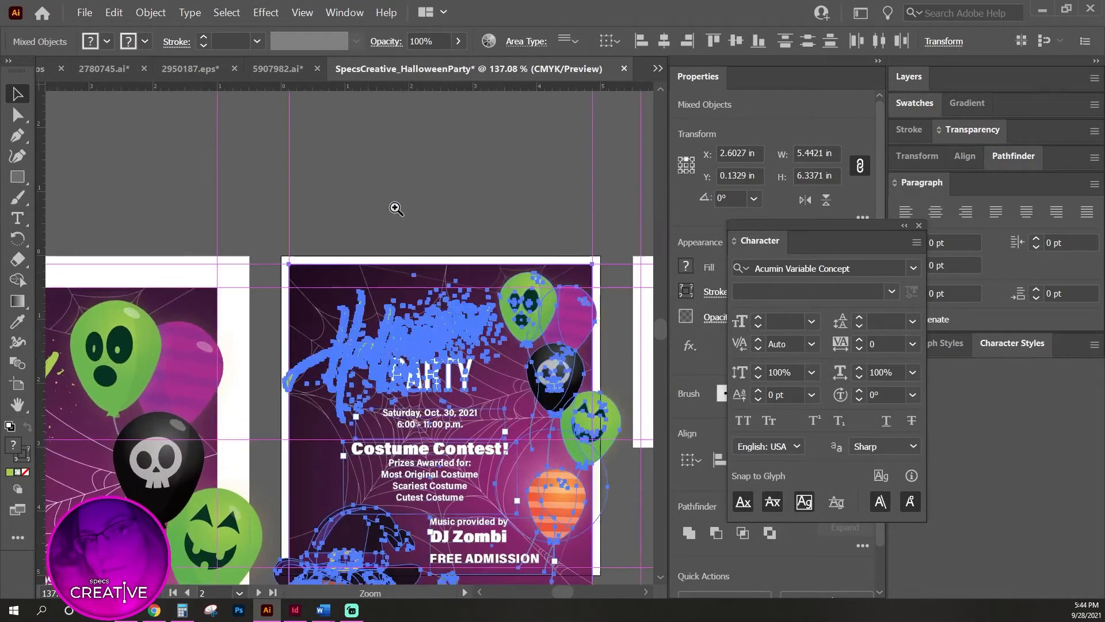
left_click(396, 207)
left_click(405, 346)
left_click_drag(405, 346, 405, 333)
left_click_drag(448, 460, 448, 436)
left_click_drag(416, 518, 420, 412)
left_click(525, 532)
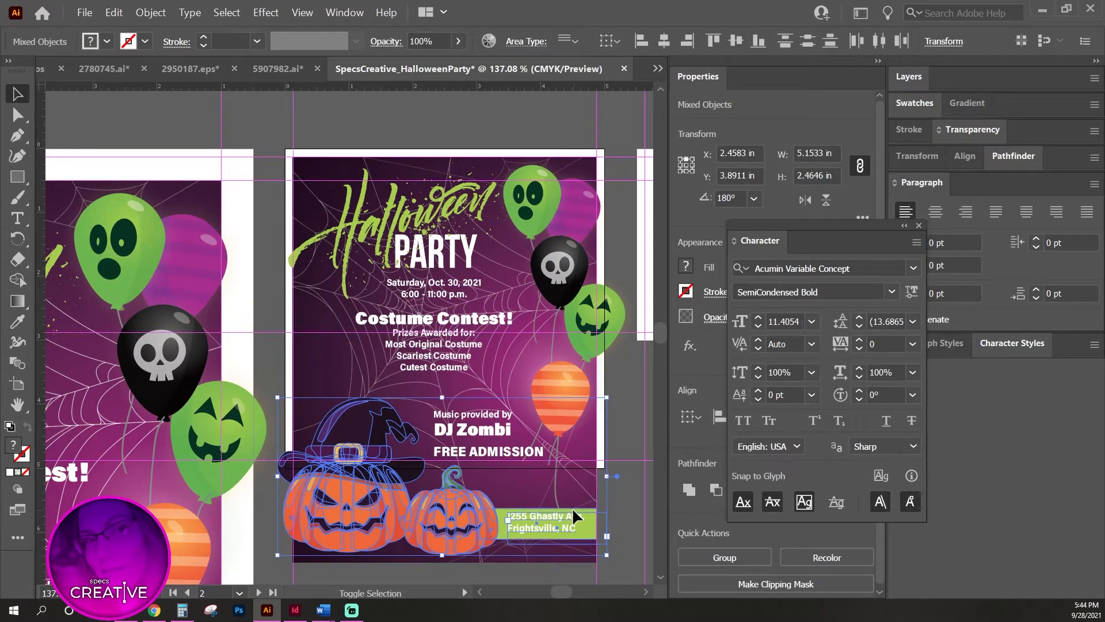
left_click(478, 452, "shift")
left_click_drag(478, 452, 477, 357)
Move the music and admission text block down below the costume prize list, to about X 3.60 in, Y 3.57 in.
left_click_drag(355, 234, 491, 321)
left_click_drag(510, 449, 370, 325)
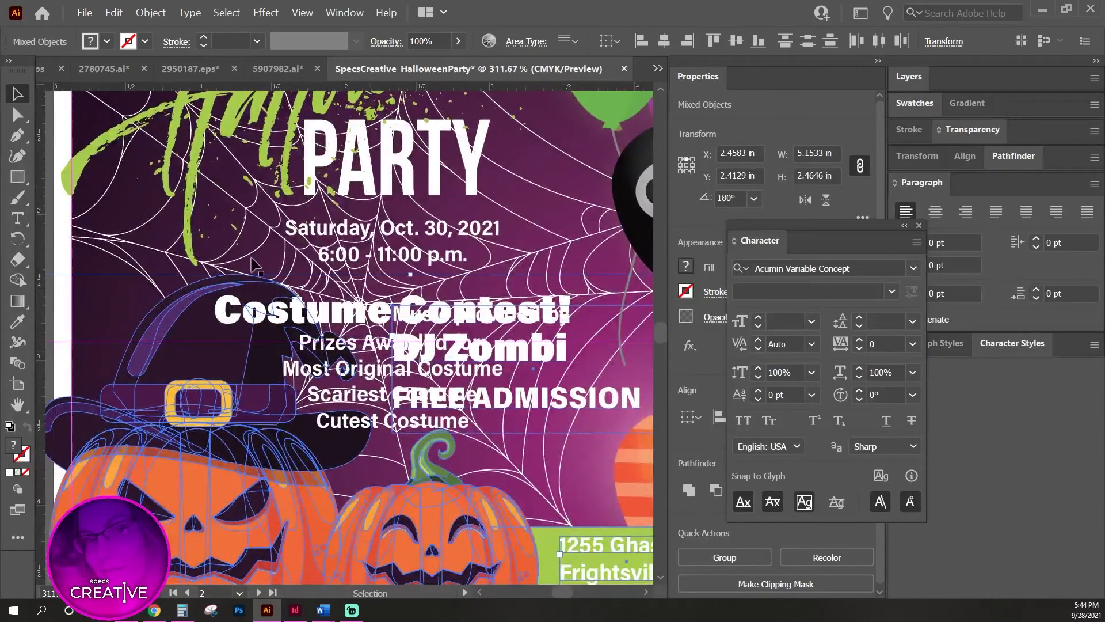
left_click(255, 213)
left_click(496, 350)
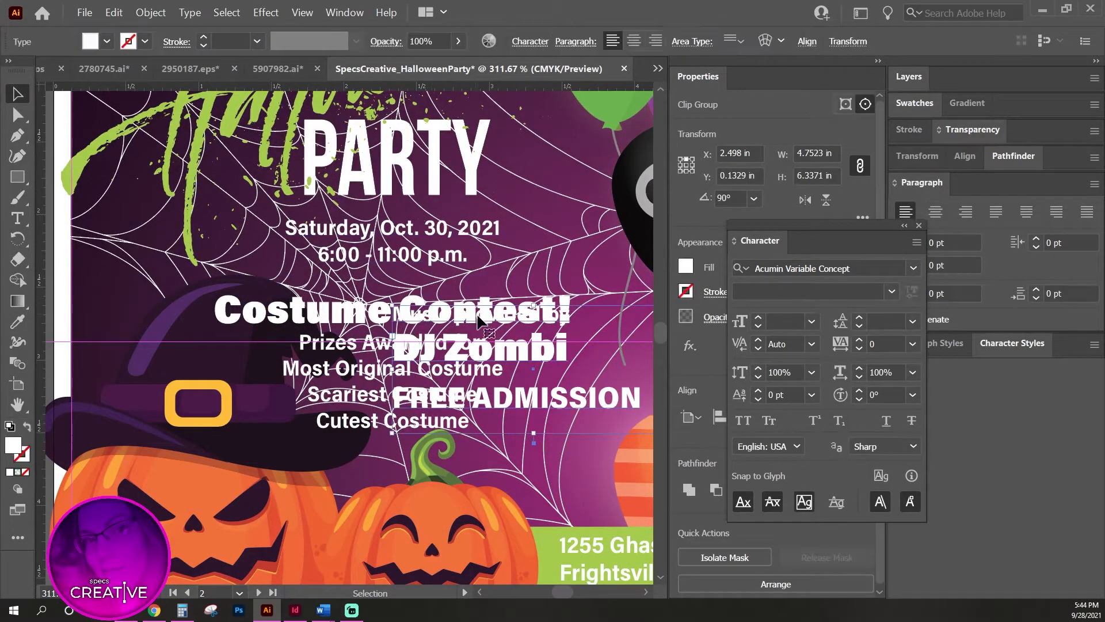
left_click_drag(518, 457, 410, 447)
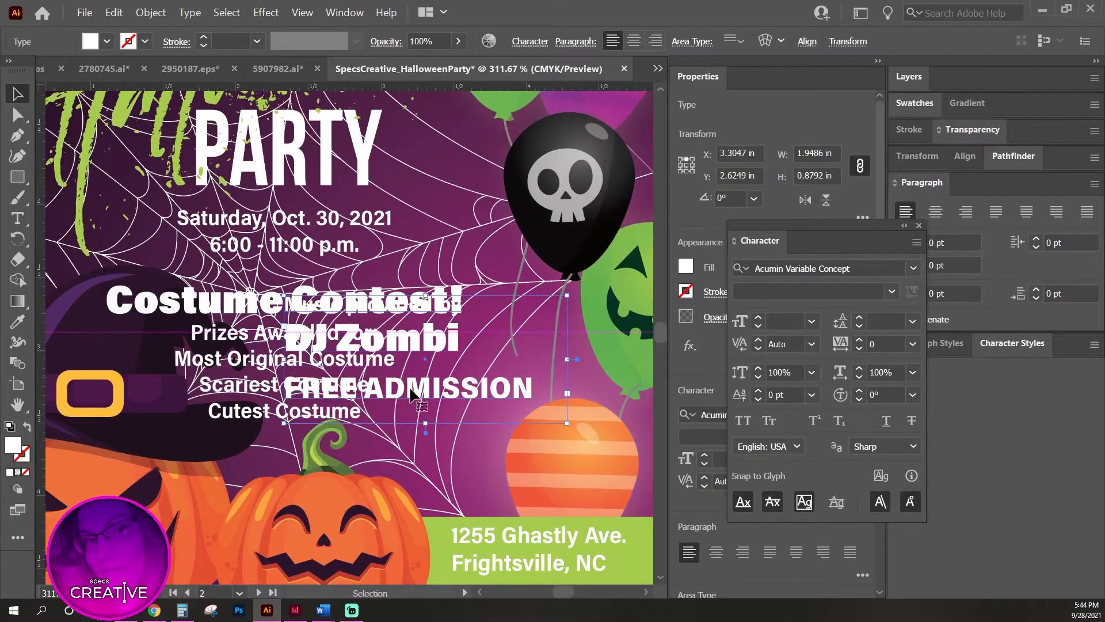
left_click_drag(454, 391, 497, 528)
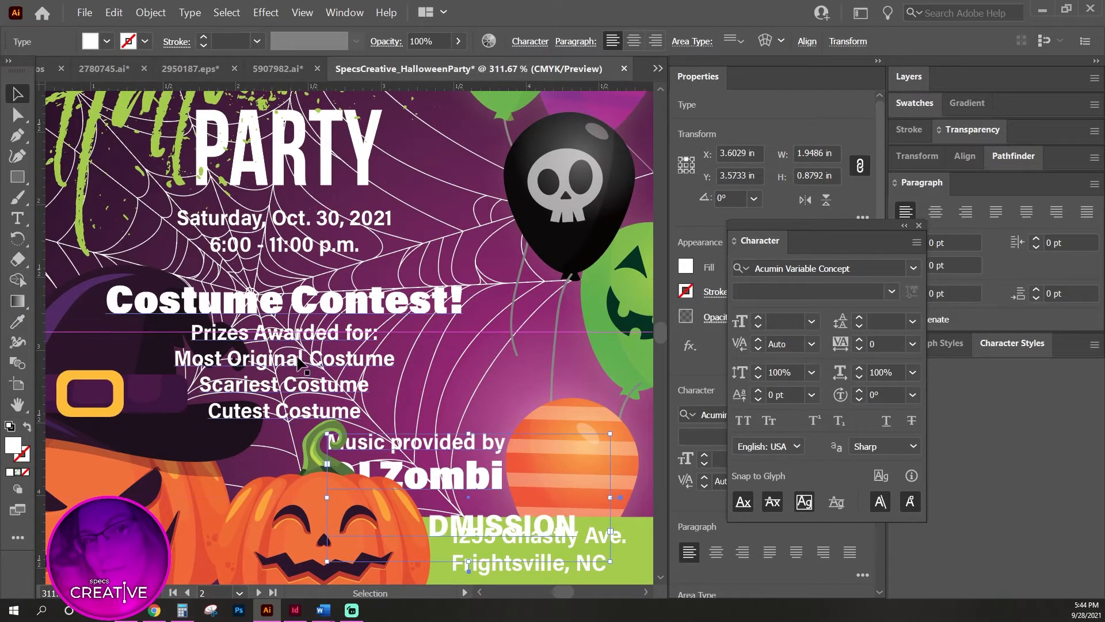
Scale both pumpkins down together to about 2.81 by 2.01 in, and move the Costume Contest text slightly up toward the date.
left_click_drag(192, 375, 354, 276)
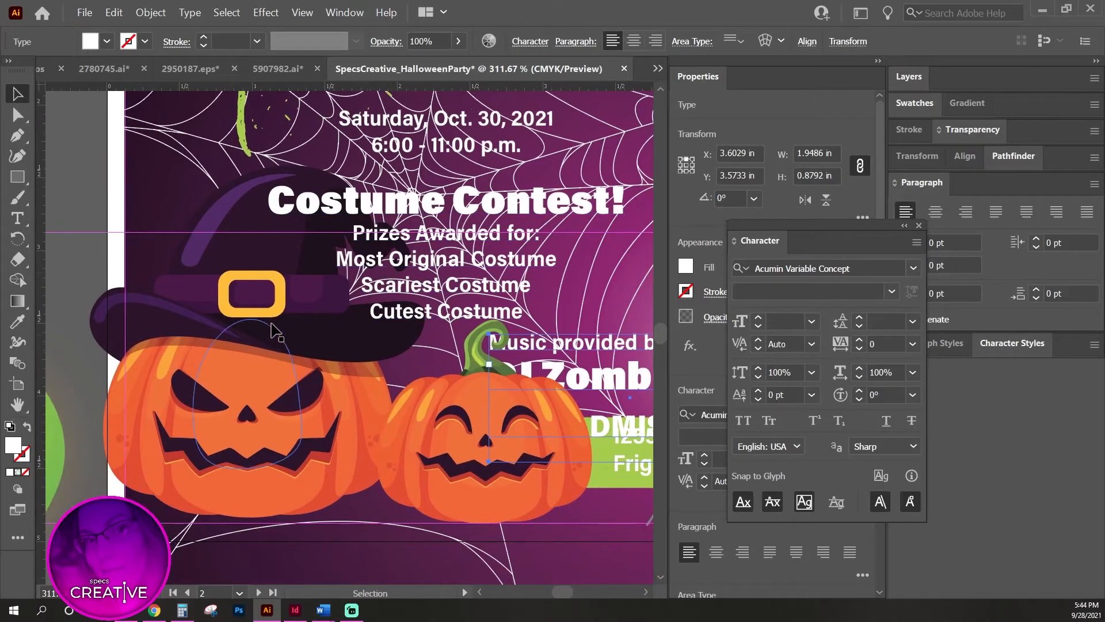
left_click(258, 420)
left_click(451, 482, "shift")
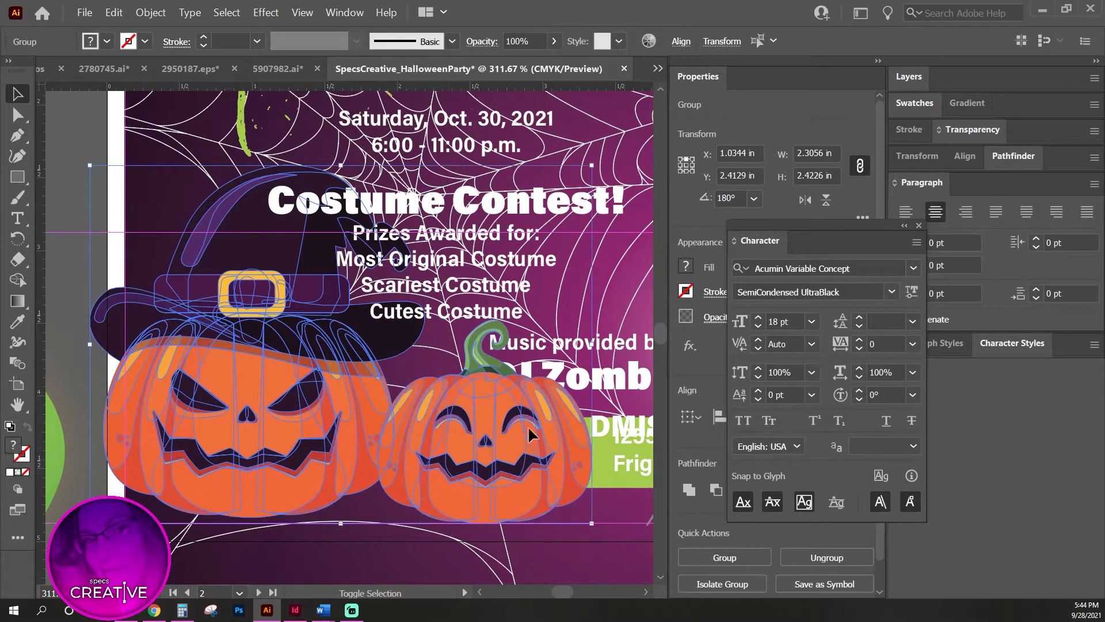
left_click_drag(593, 165, 499, 215)
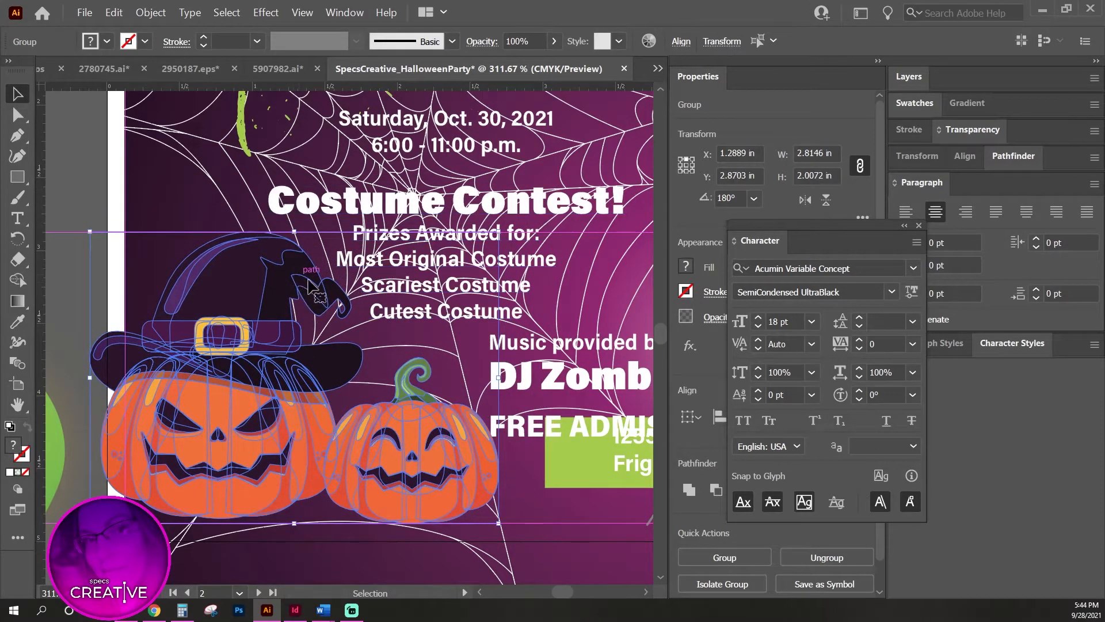
left_click(437, 214)
left_click_drag(541, 206, 536, 190)
Widen the green banner to about 2.68 in so it reaches behind the smiling pumpkin, and move the address text toward the pumpkin.
left_click_drag(485, 315, 253, 306)
left_click(322, 468)
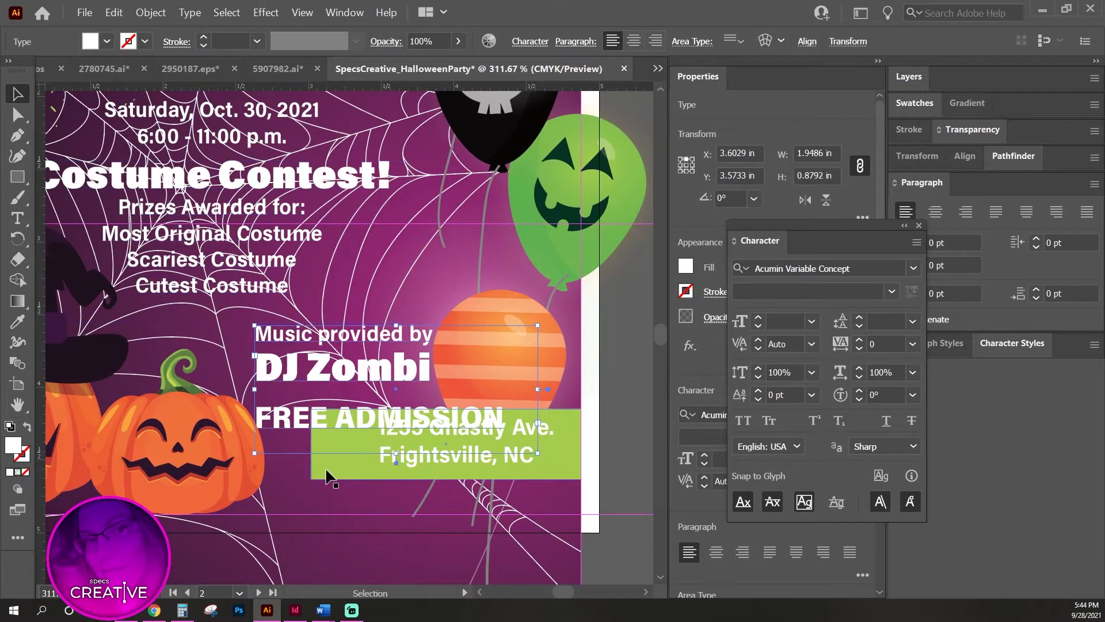
left_click_drag(311, 445, 191, 445)
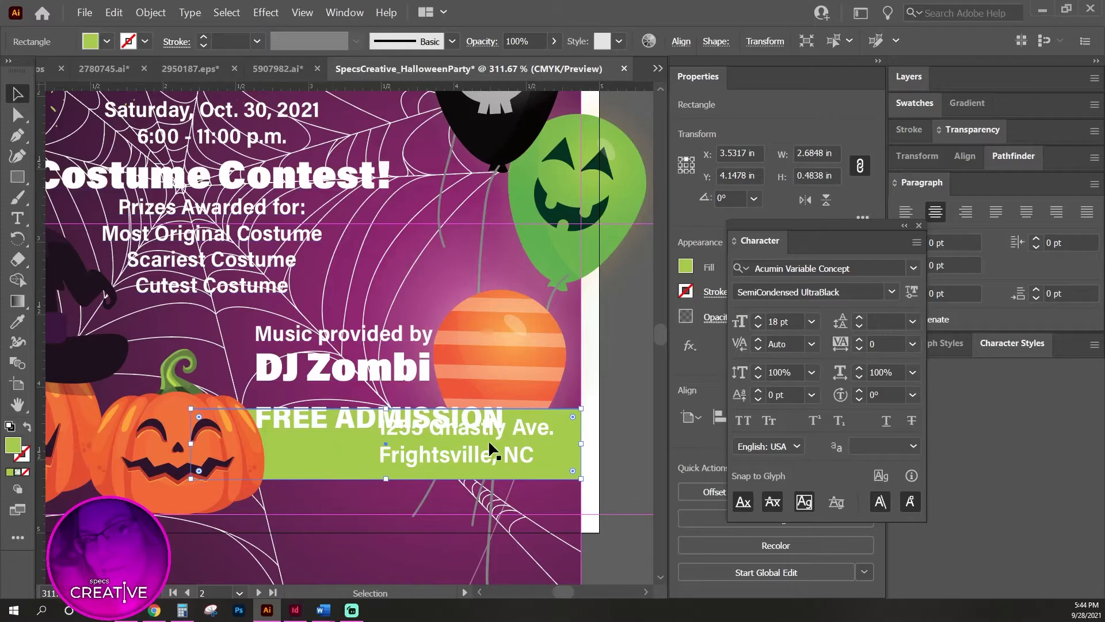
left_click(411, 454)
left_click_drag(374, 459, 276, 458)
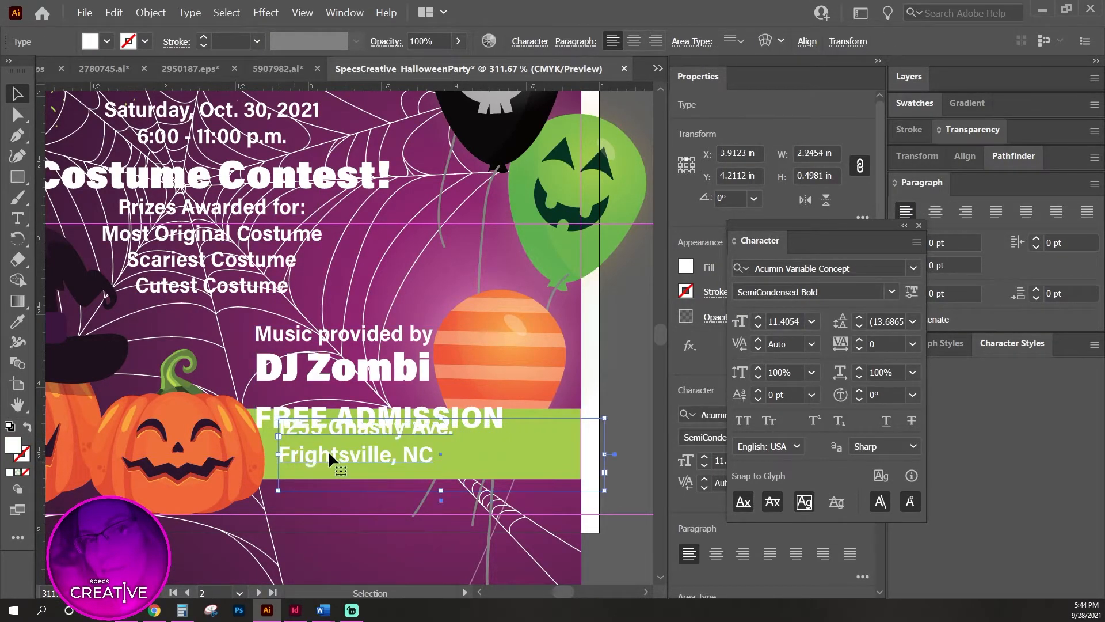
Put the address on the green banner onto a single line and set its font size to 10 pt.
double_click(287, 451)
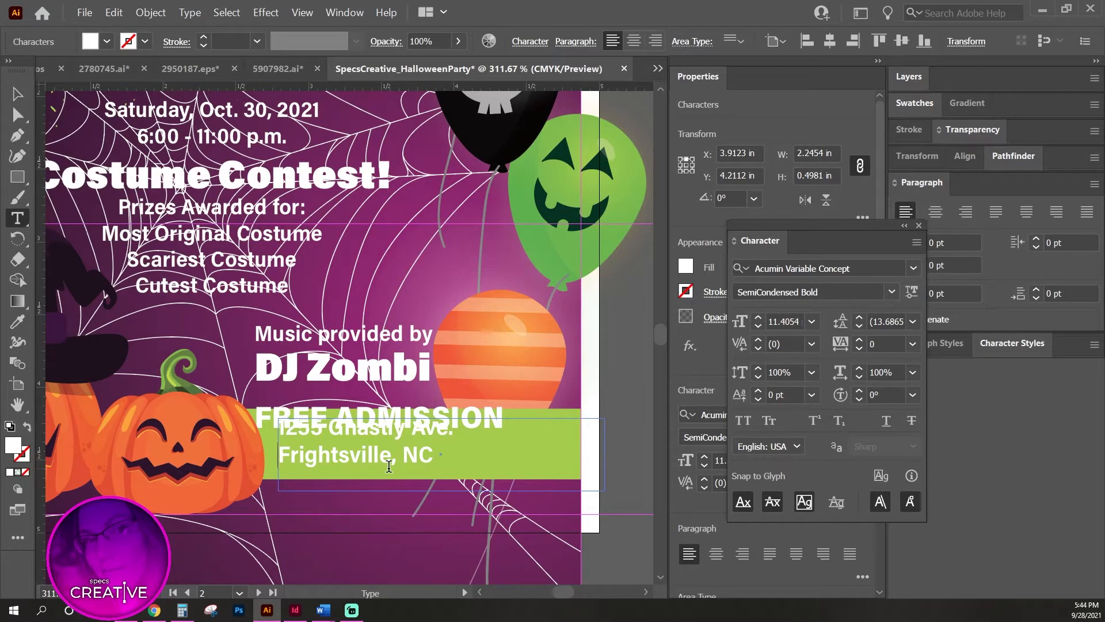
key("BackSpace")
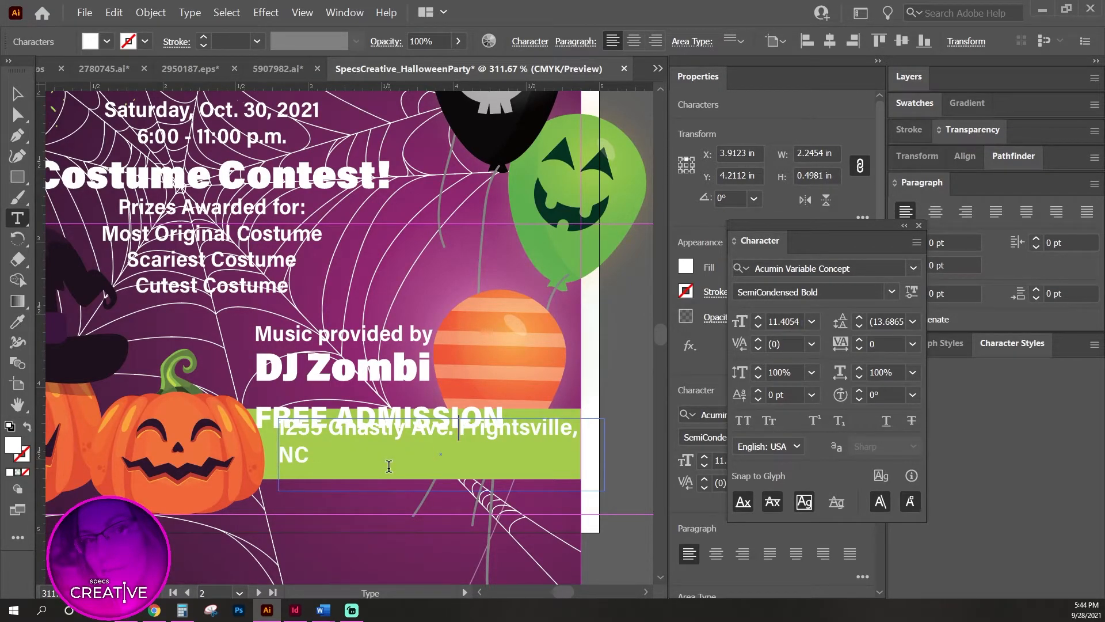
key("ctrl+a")
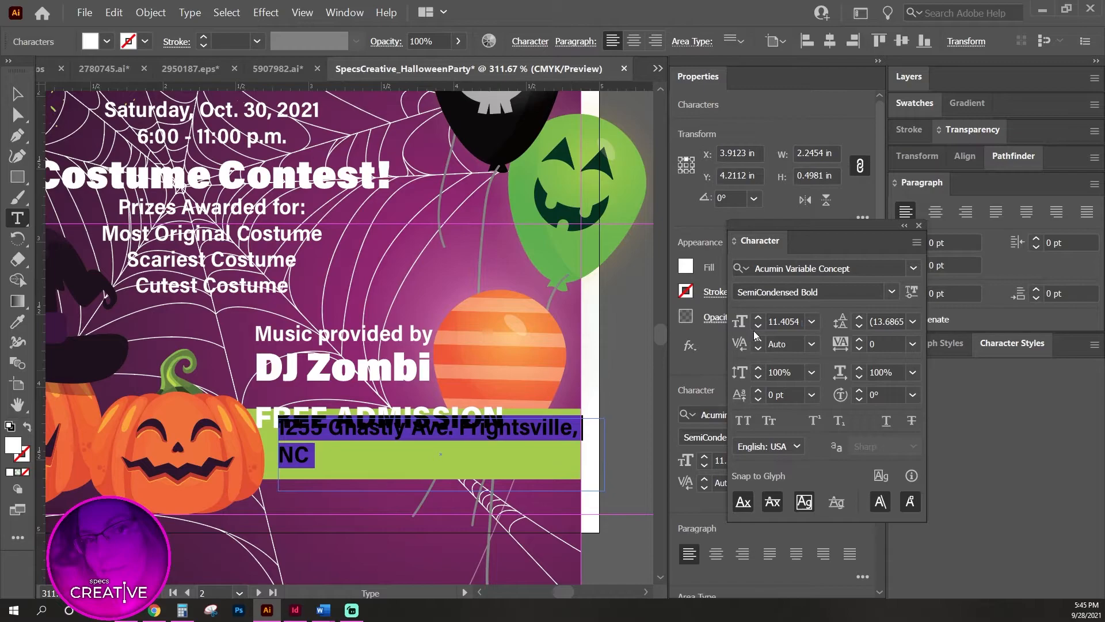
left_click(785, 322)
key("Down")
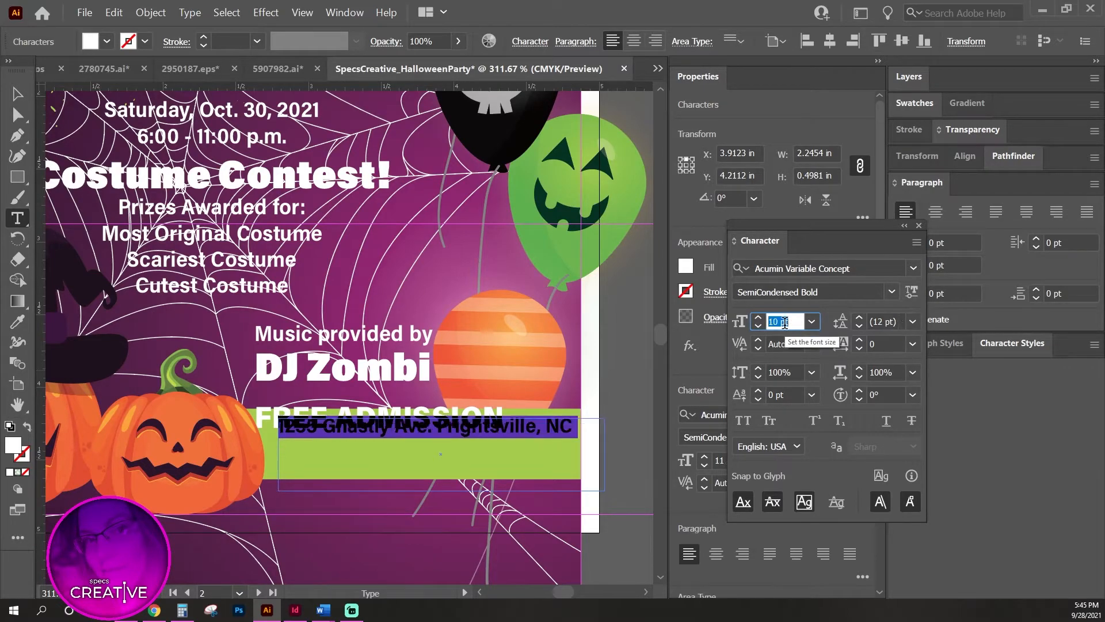
left_click(19, 96)
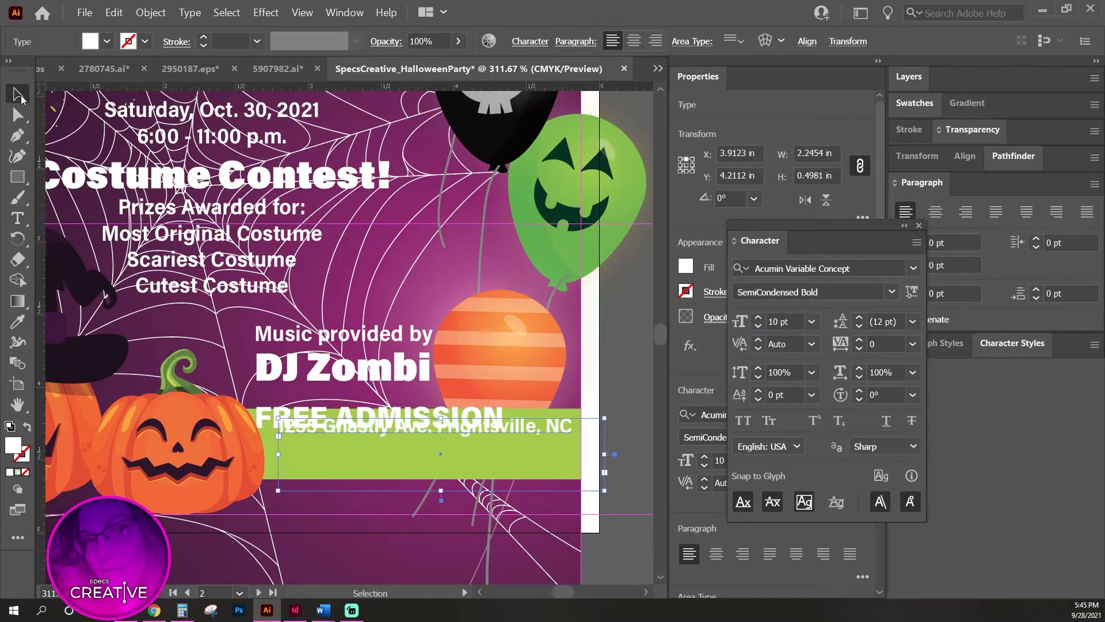
Shrink the address text frame to about 2.06 by 0.27 in, nudge it toward the pumpkin, and reduce the green banner's height to about 0.27 in.
left_click_drag(444, 419, 444, 451)
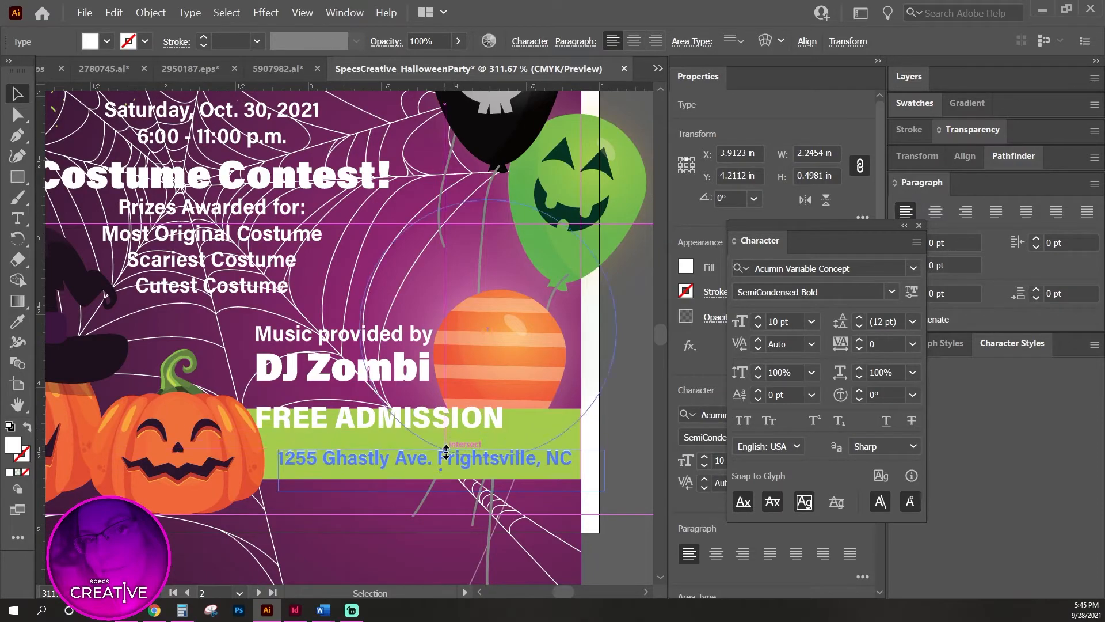
left_click_drag(606, 471, 577, 471)
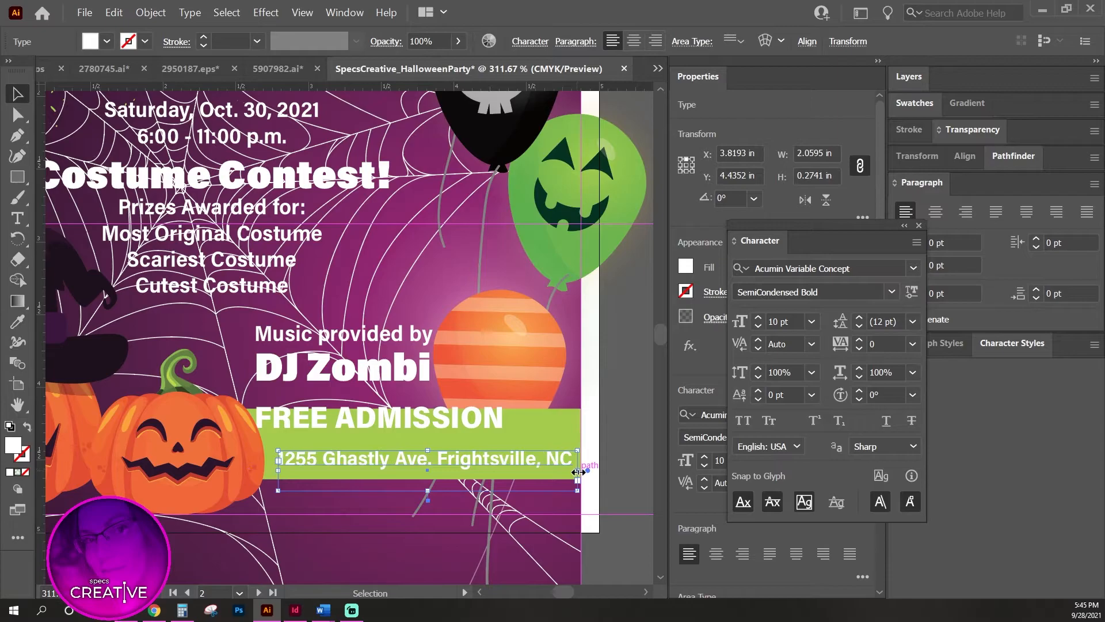
key("Left")
left_click(501, 433)
left_click_drag(387, 409, 388, 441)
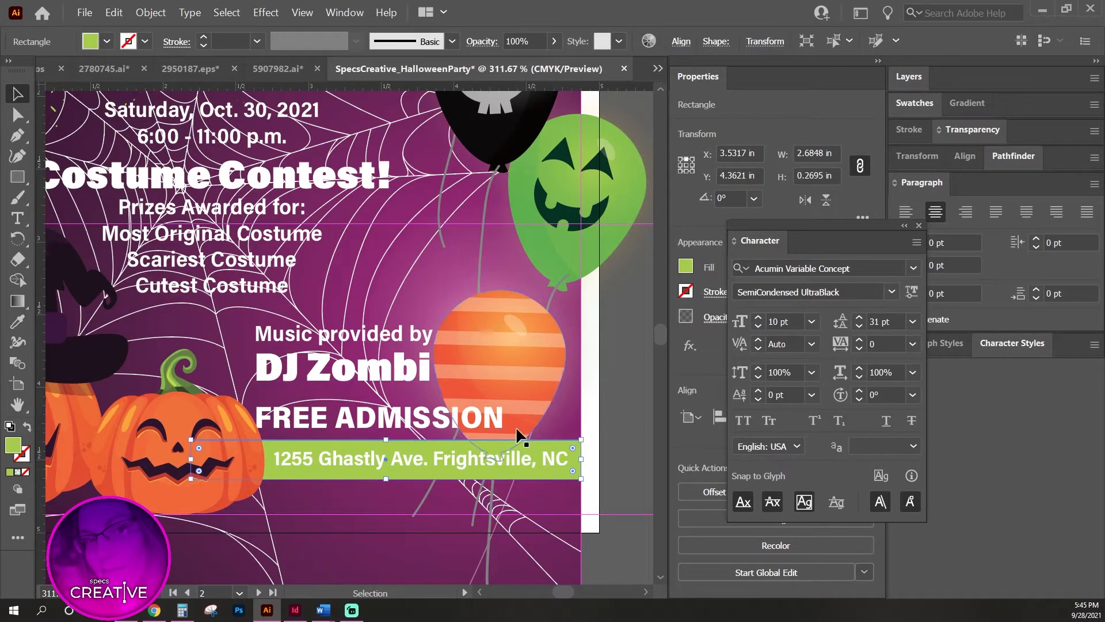
Right-align the music and admission text block and place it just above the address banner, at about X 3.72 in, Y 3.51 in.
left_click(350, 371)
left_click_drag(349, 372, 368, 357)
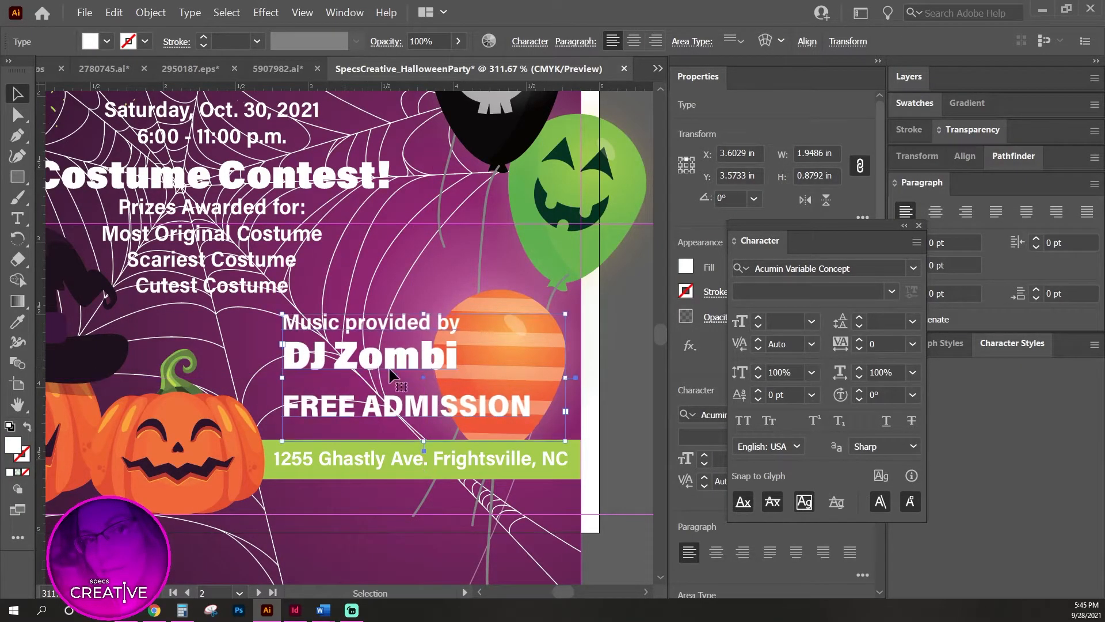
left_click(966, 213)
left_click_drag(488, 360, 479, 361)
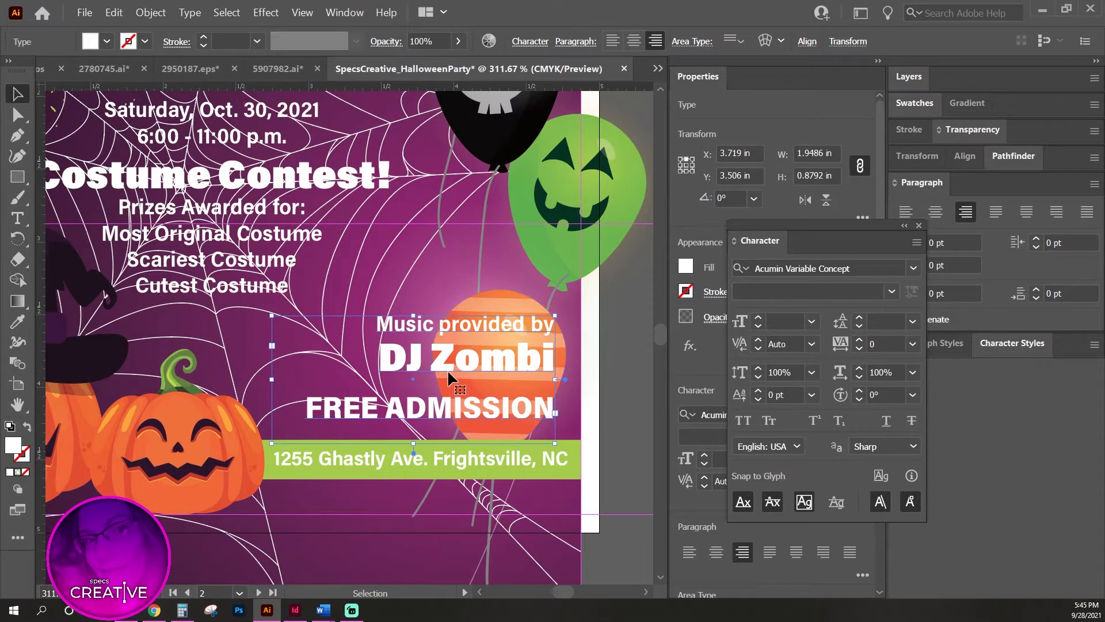
Move the spiderweb background on the second artboard straight up to about Y -0.21 in.
key("ctrl+minus")
key("ctrl+minus")
key("ctrl+minus")
left_click_drag(193, 118, 278, 171)
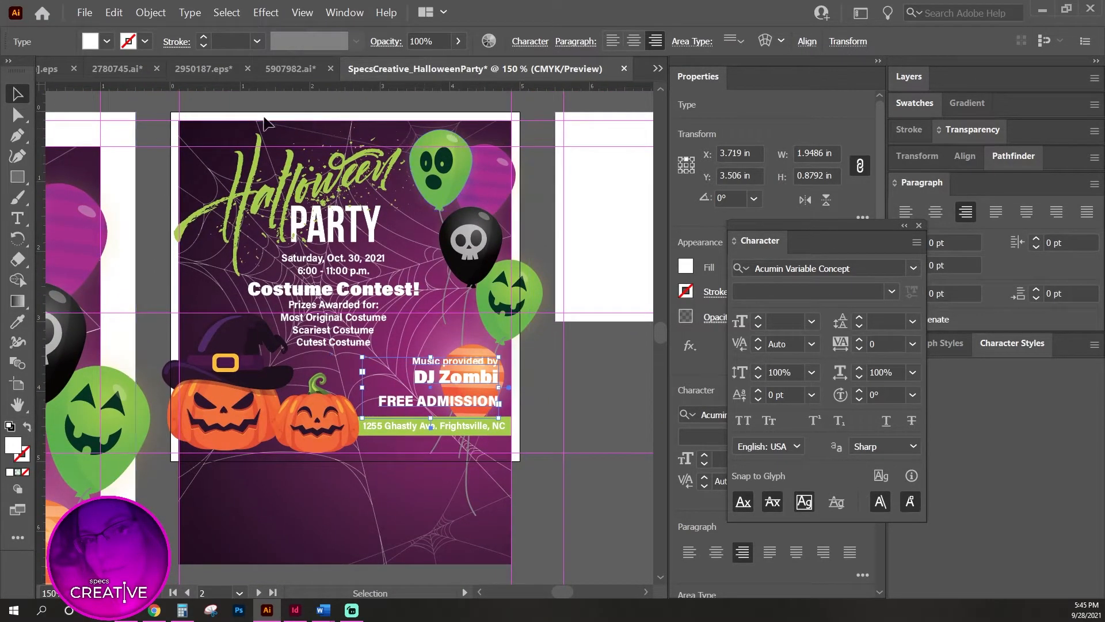
left_click(322, 534)
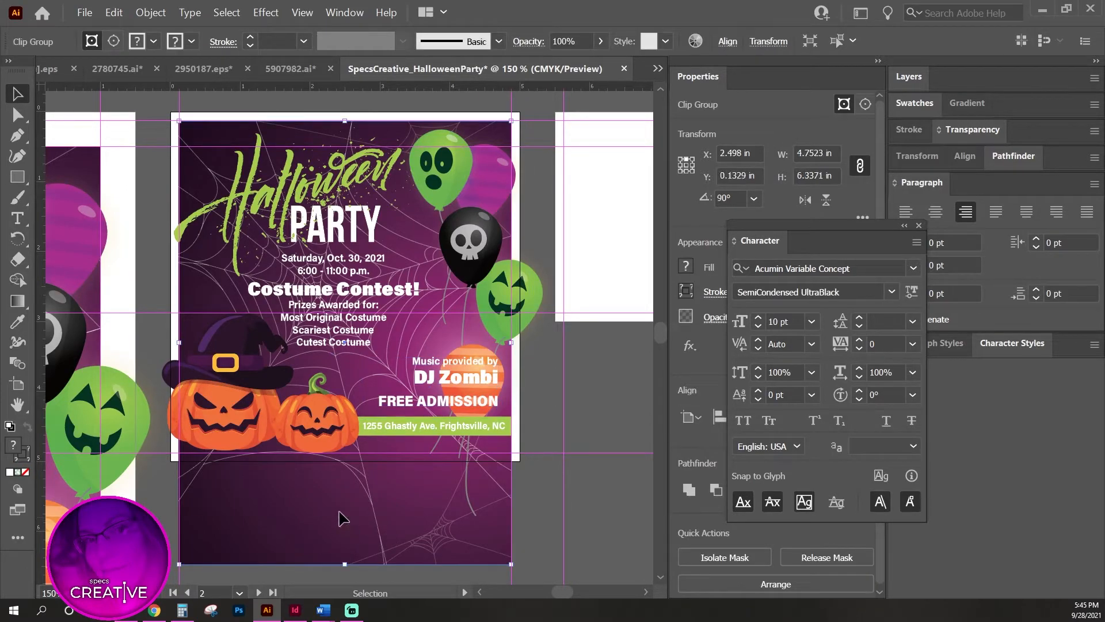
left_click_drag(311, 504, 313, 486)
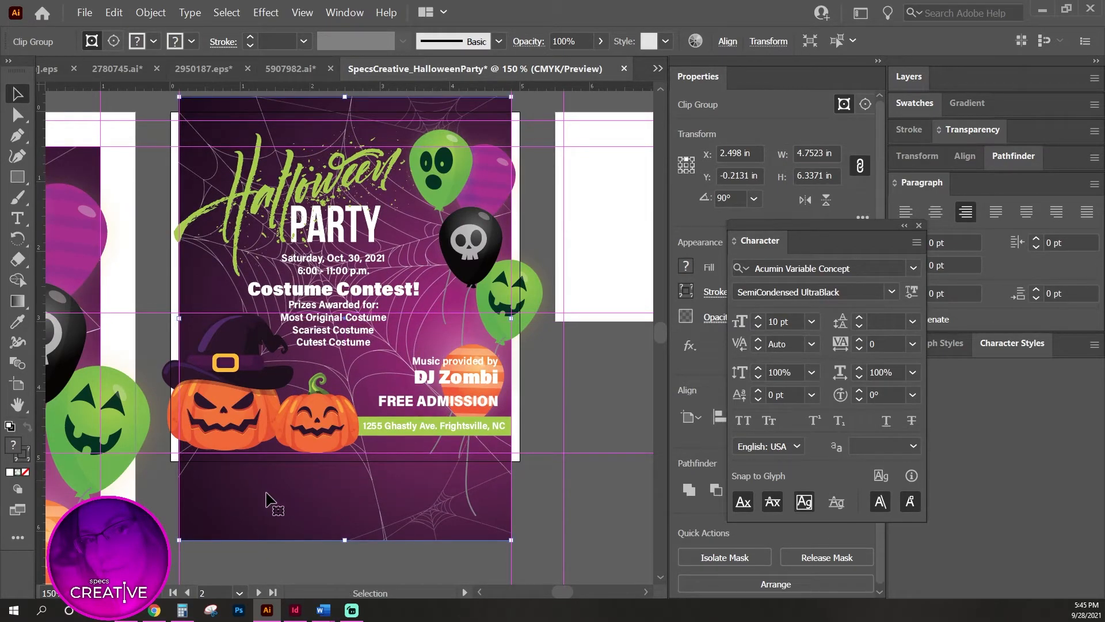
Isolate the spiderweb background's clip group and raise the bottom edge of its clipping path to the artboard's lower guide.
double_click(389, 115)
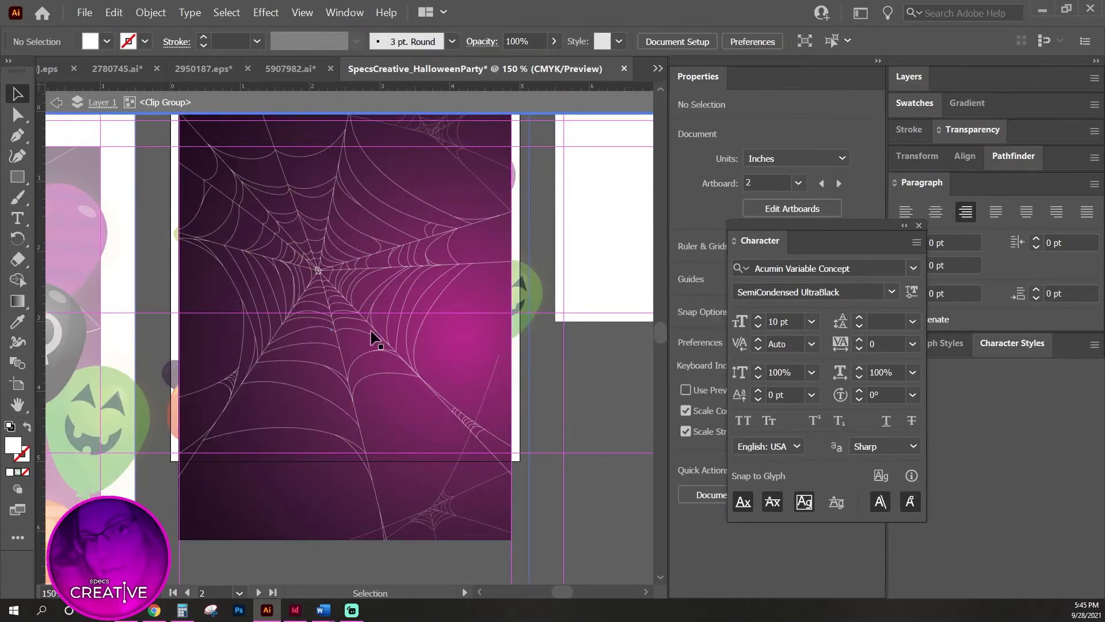
left_click(469, 545)
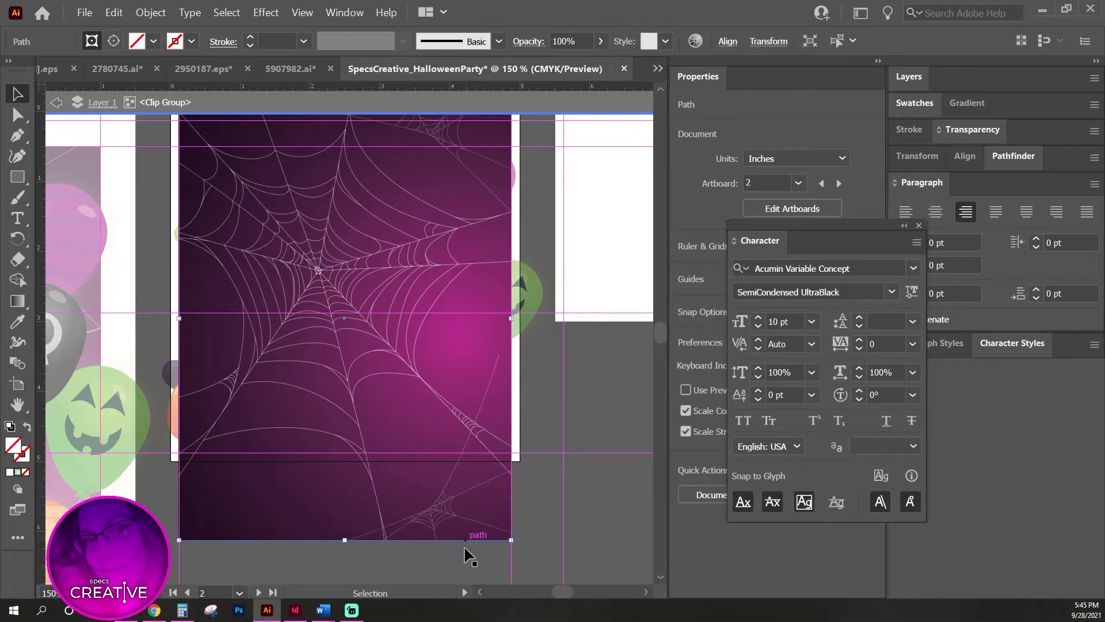
left_click_drag(346, 543, 366, 455)
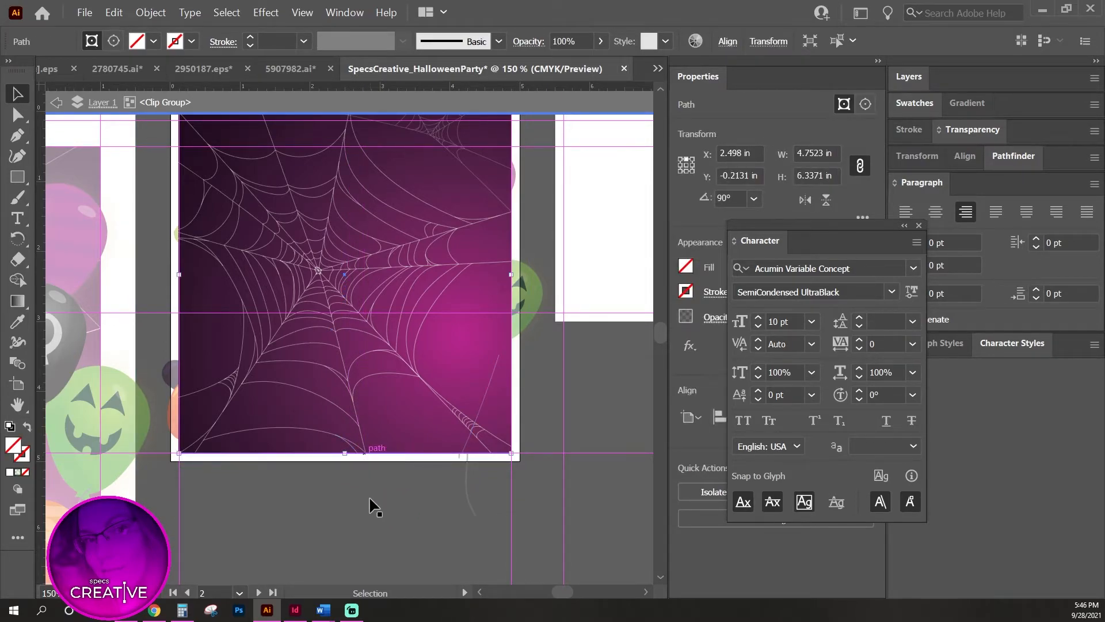
Lower the clipping path's top edge to the upper guide at Y 0.125 in, making the path about 4.76 in high.
scroll(323, 242, "up", 5)
left_click_drag(354, 311, 354, 335)
left_click_drag(354, 339, 585, 498)
key("ctrl+space")
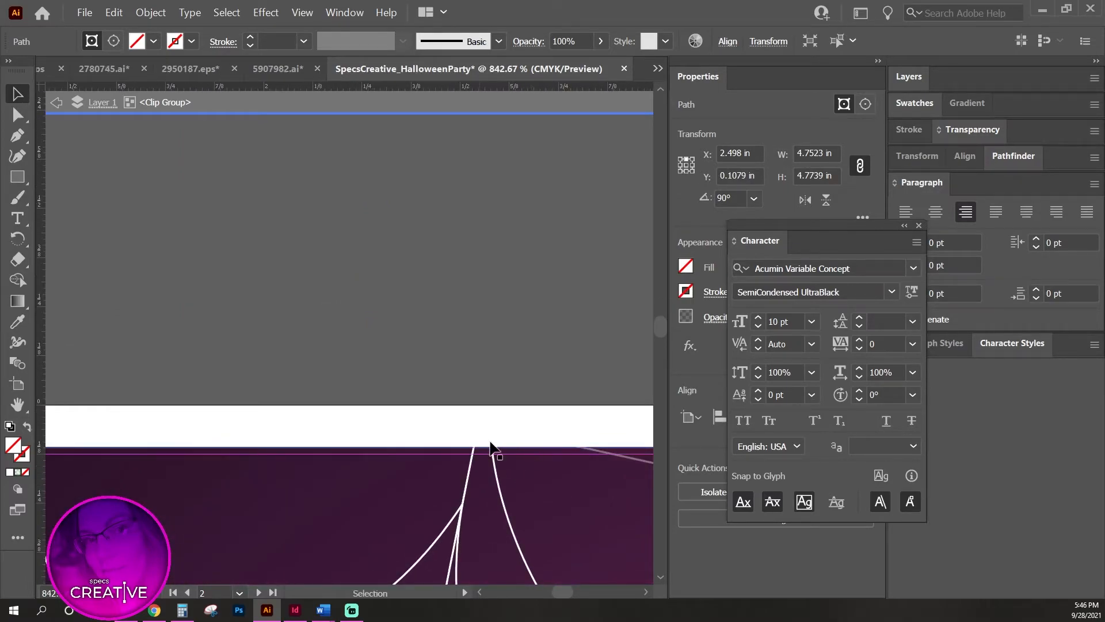
scroll(526, 464, "right", 5)
left_click(320, 454)
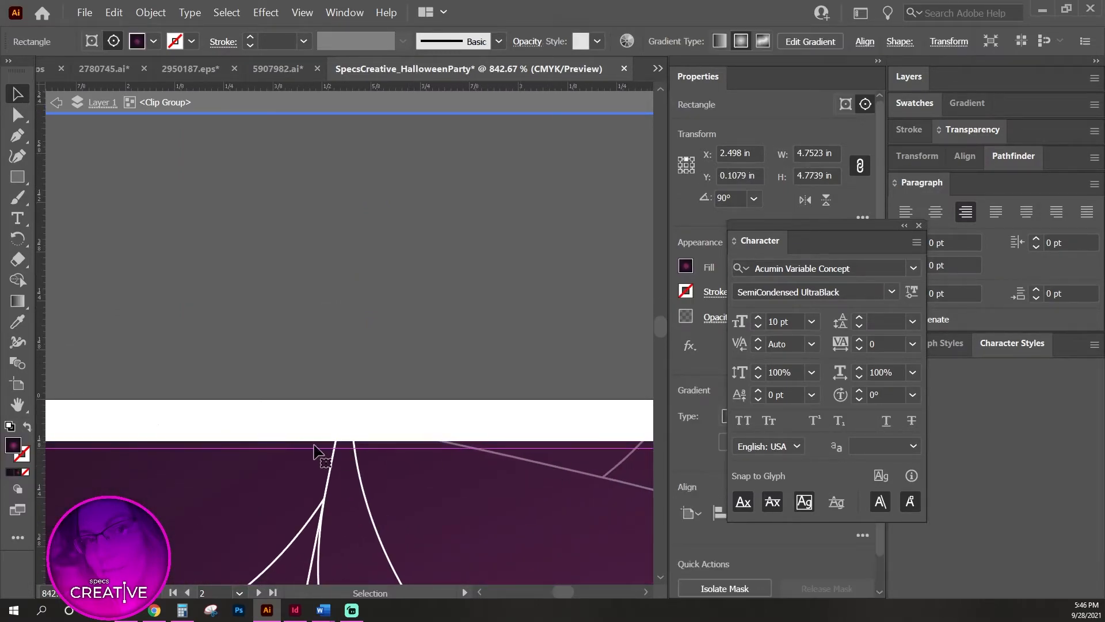
left_click(353, 448)
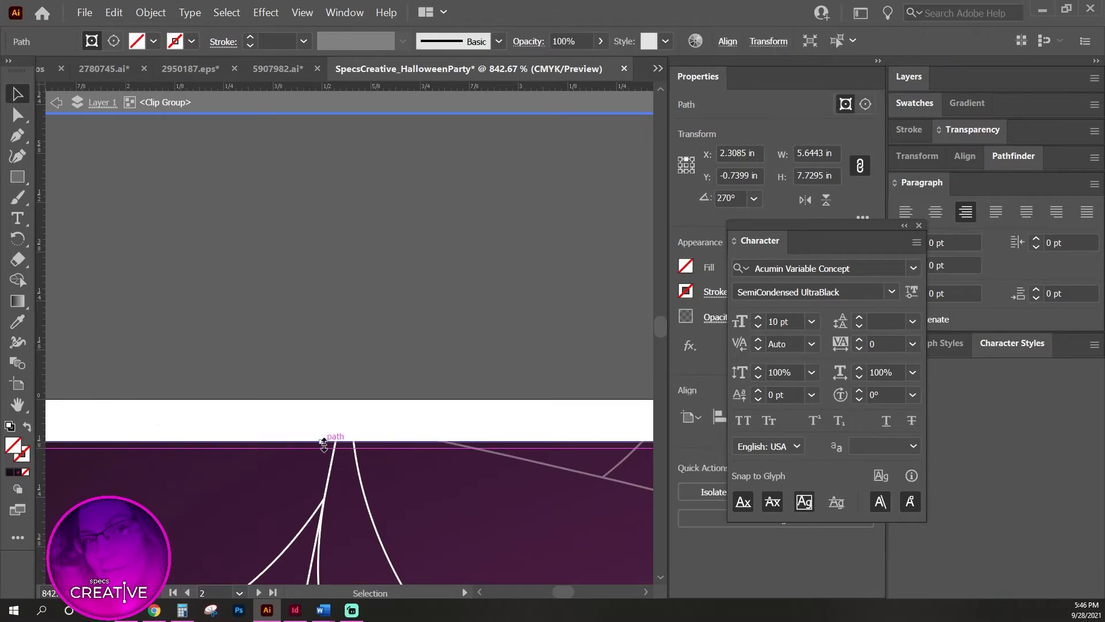
left_click_drag(322, 444, 322, 448)
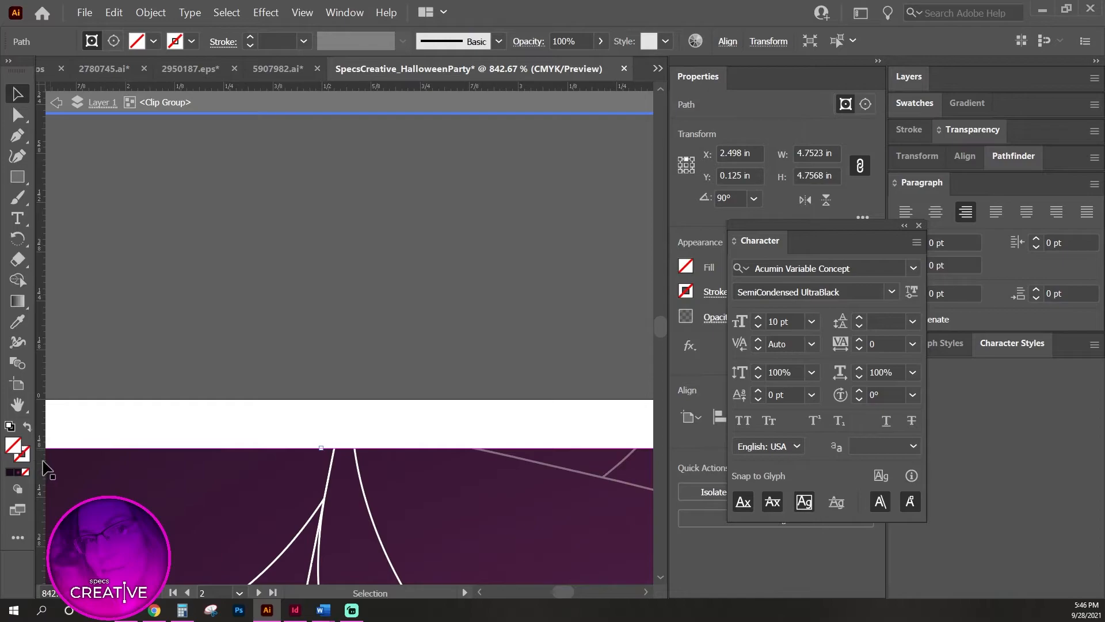
key("ctrl+0")
key("v")
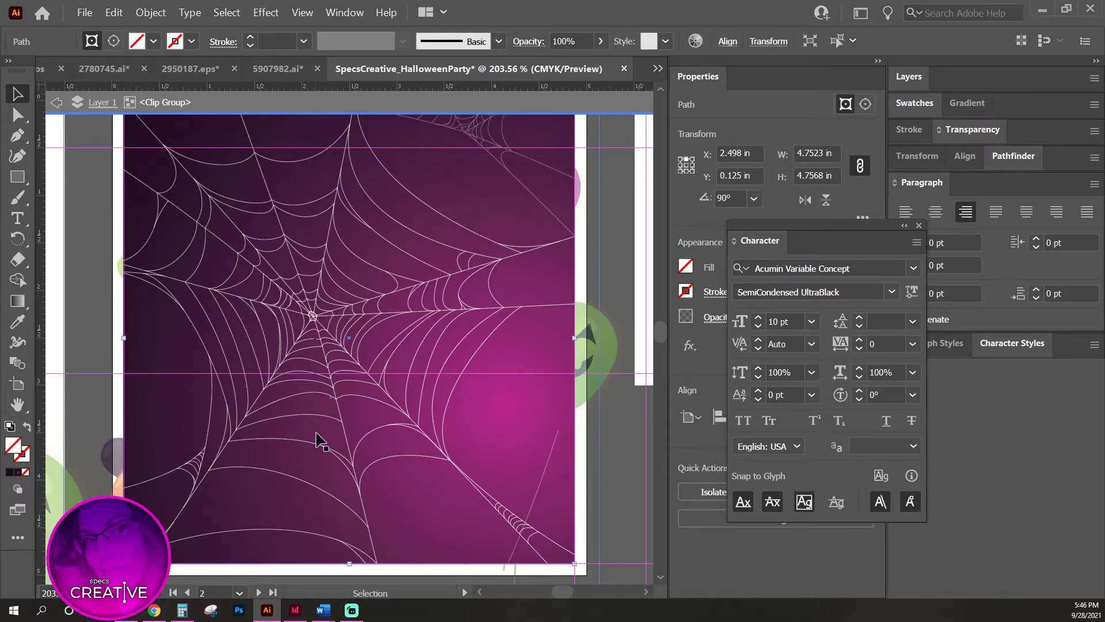
Try to shift the gradient rectangle downward inside the clipped background.
scroll(323, 441, "up", 2)
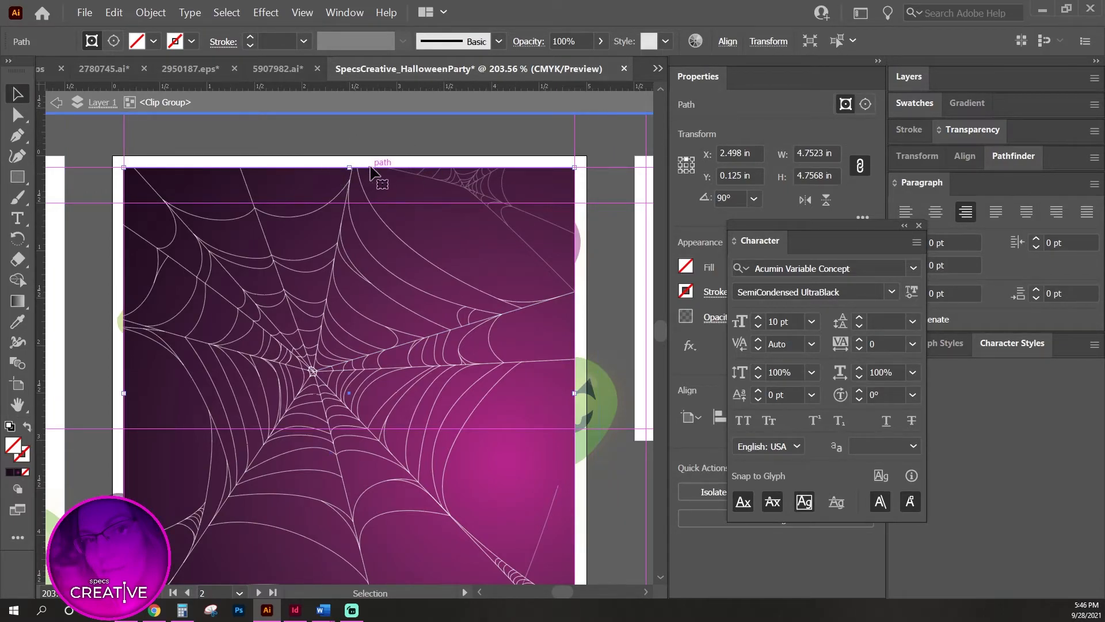
left_click(446, 254)
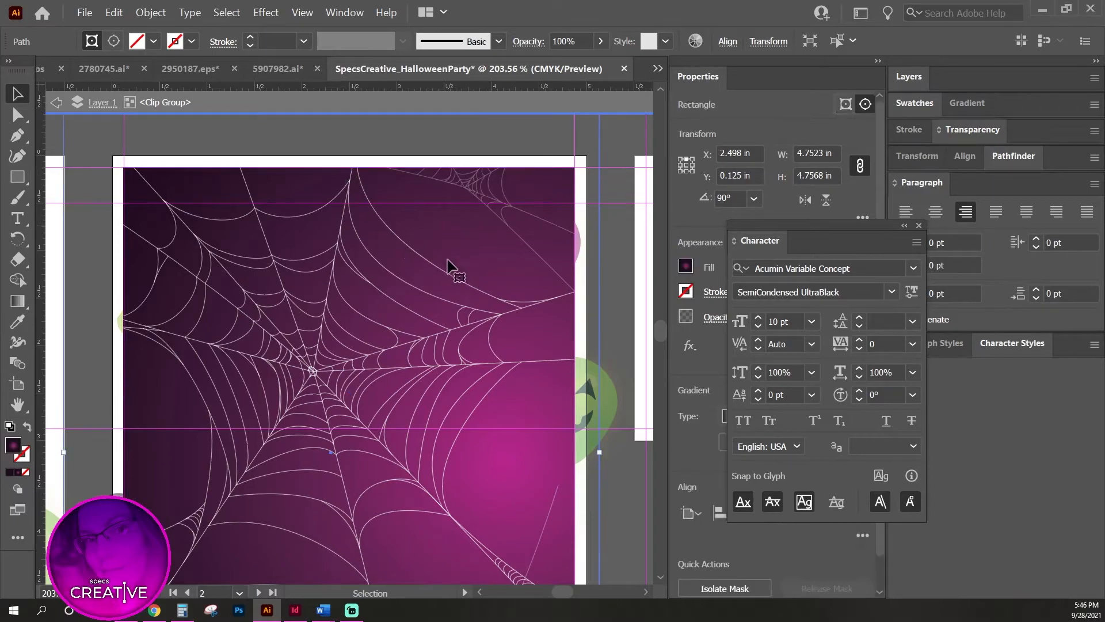
left_click_drag(436, 271, 511, 301)
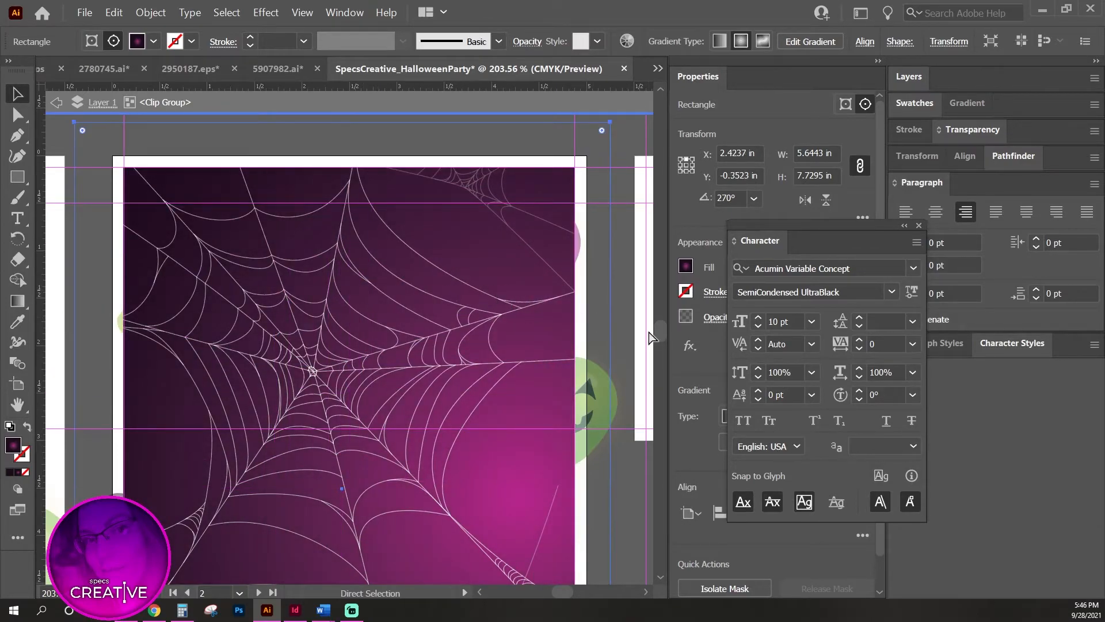
key("ctrl+z")
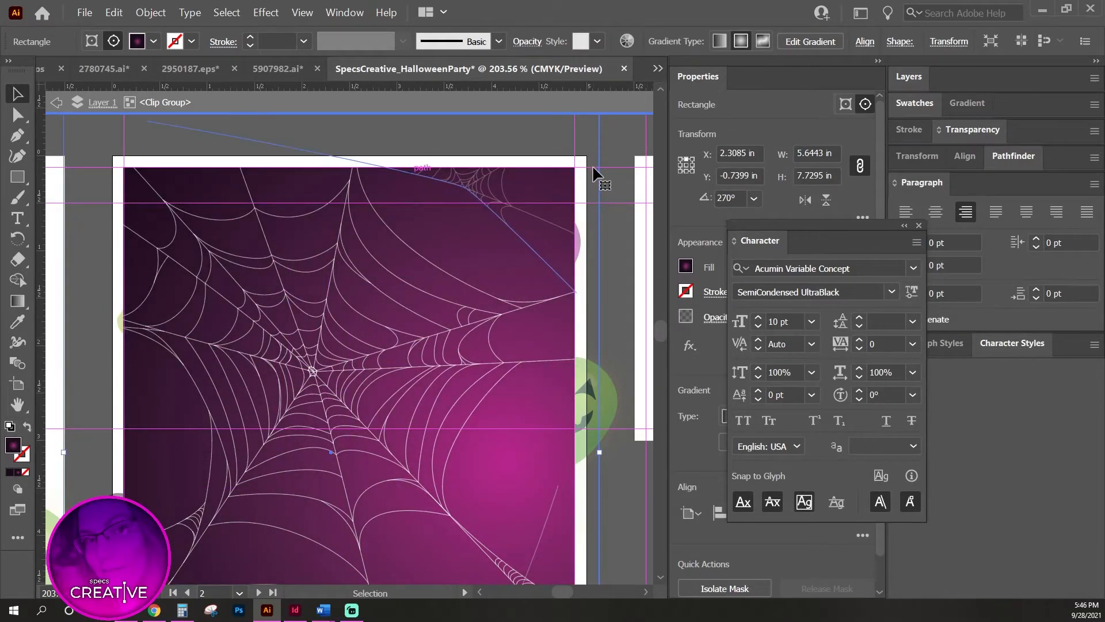
Leave isolation mode and copy all of the second artboard's poster artwork onto the third artboard, lined up with its left guide.
double_click(616, 129)
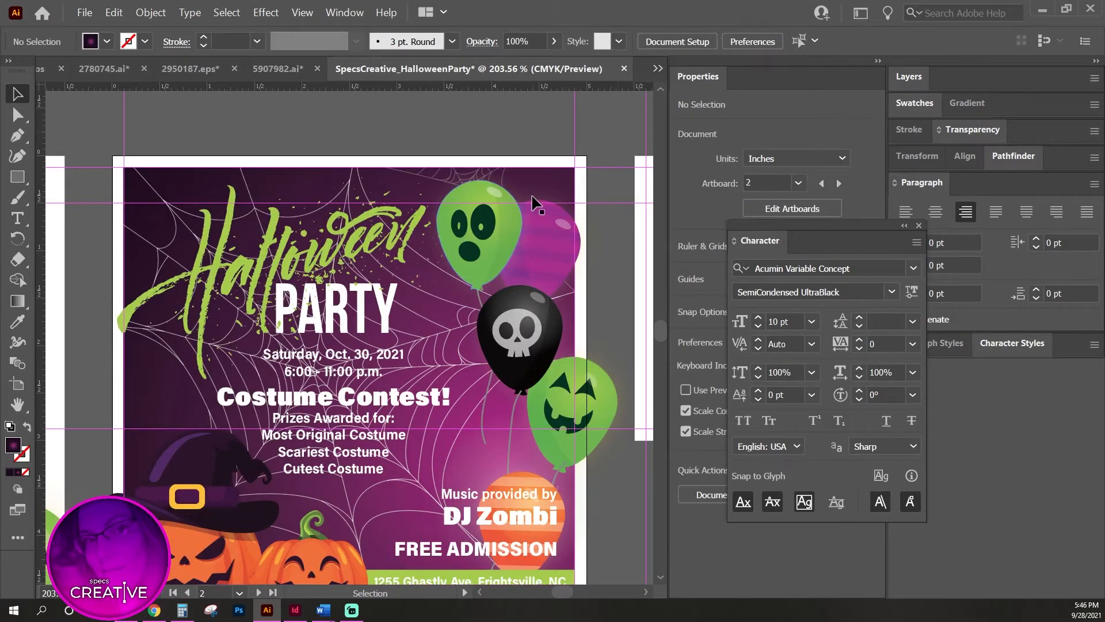
key("ctrl+minus")
key("ctrl+minus")
key("ctrl+minus")
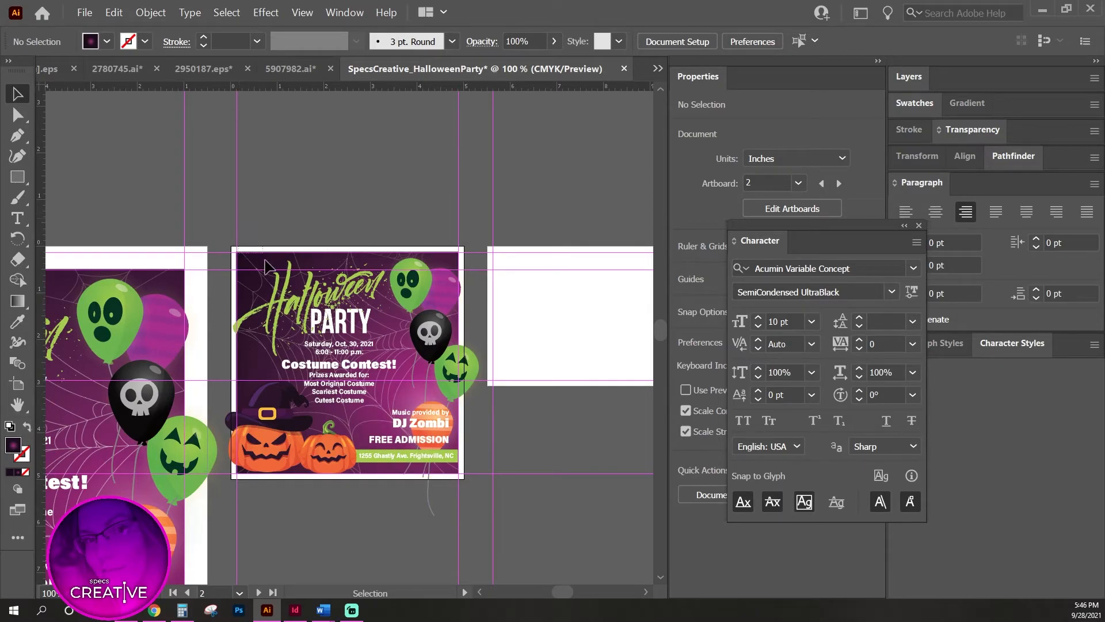
left_click_drag(238, 214, 492, 499)
left_click(458, 452, "shift")
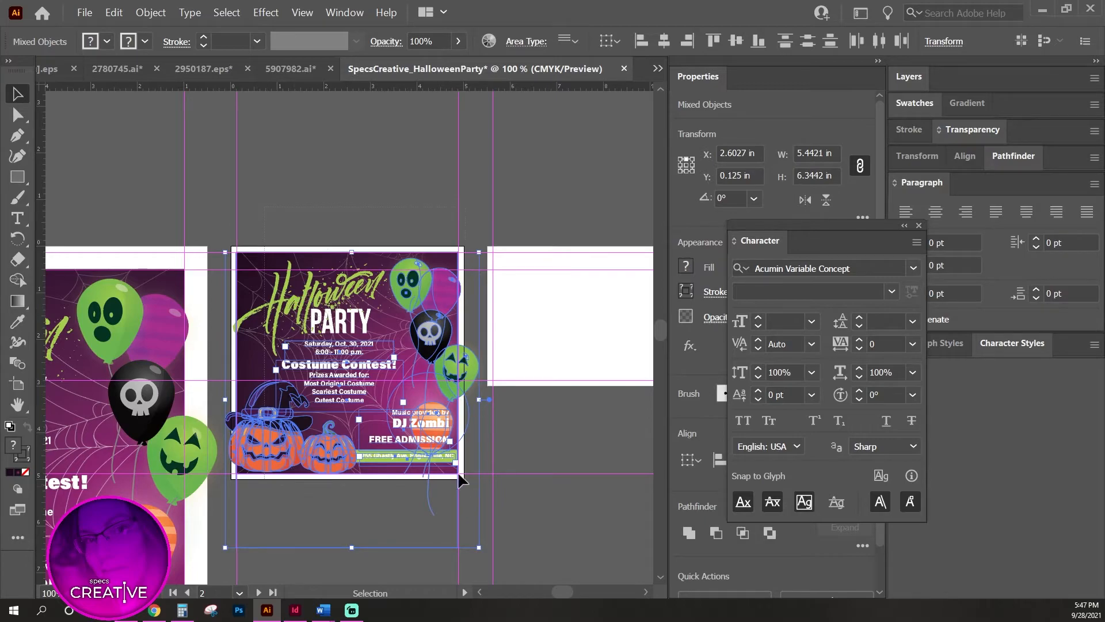
left_click_drag(288, 310, 543, 330)
left_click_drag(577, 215, 186, 208)
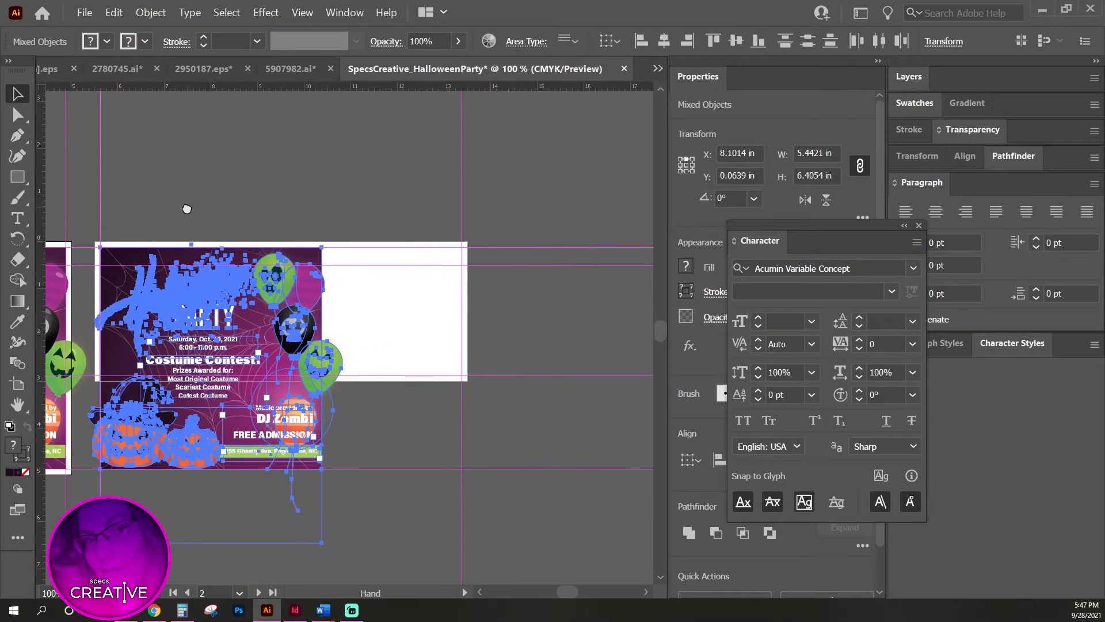
left_click(375, 211)
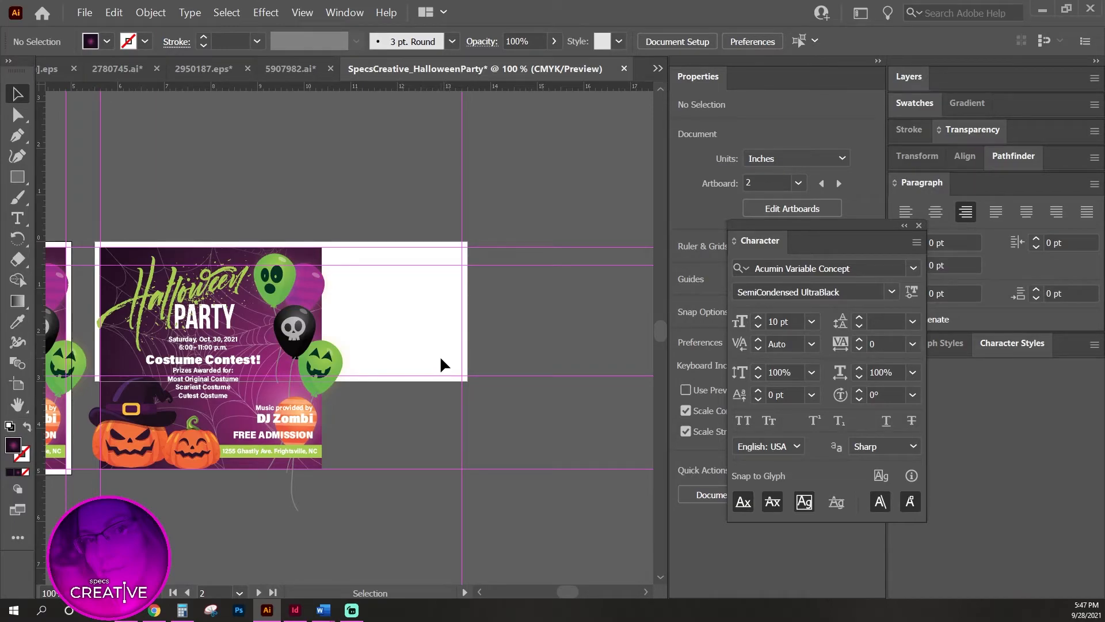
Resize the copied background's clipping path to the third artboard's guides, about 7.75 in wide, with its bottom edge on the lower guide.
left_click_drag(230, 351, 352, 355)
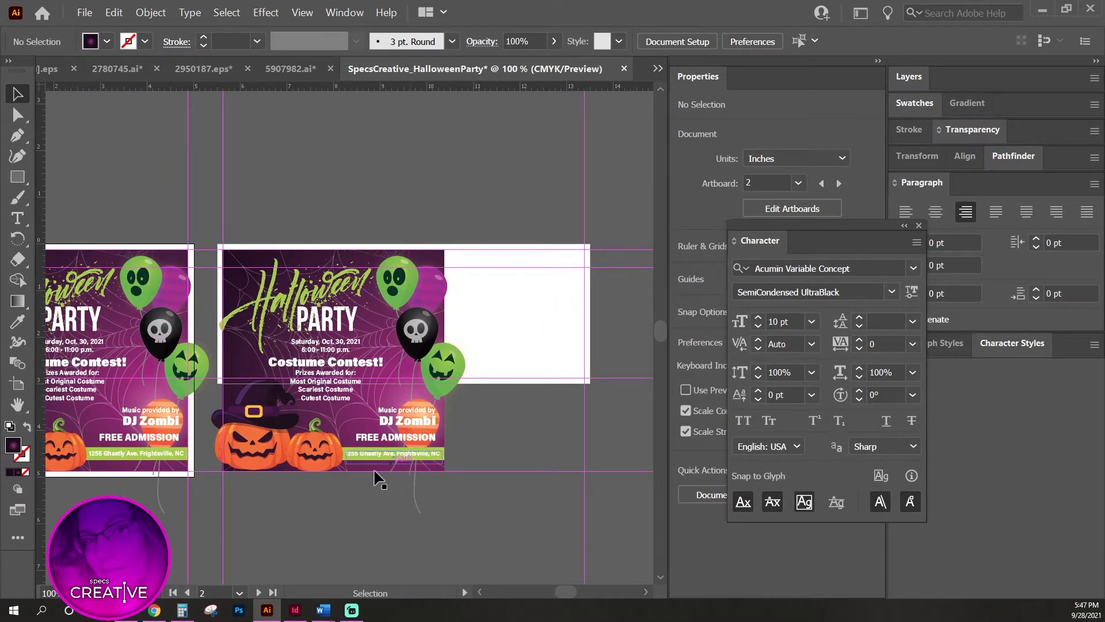
left_click(385, 315)
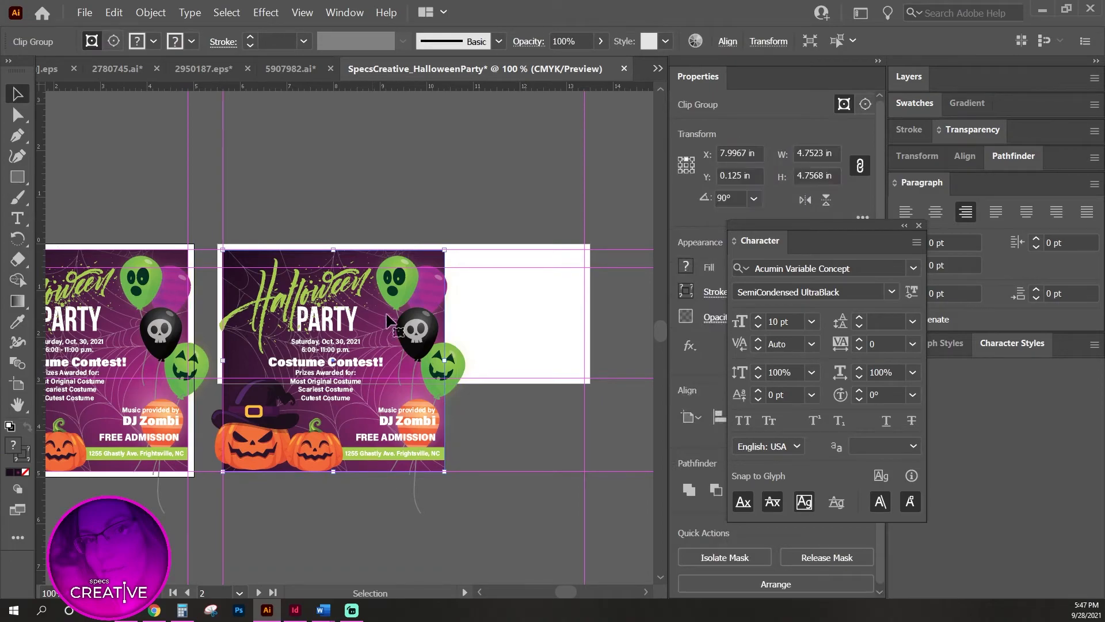
double_click(363, 475)
left_click(360, 475)
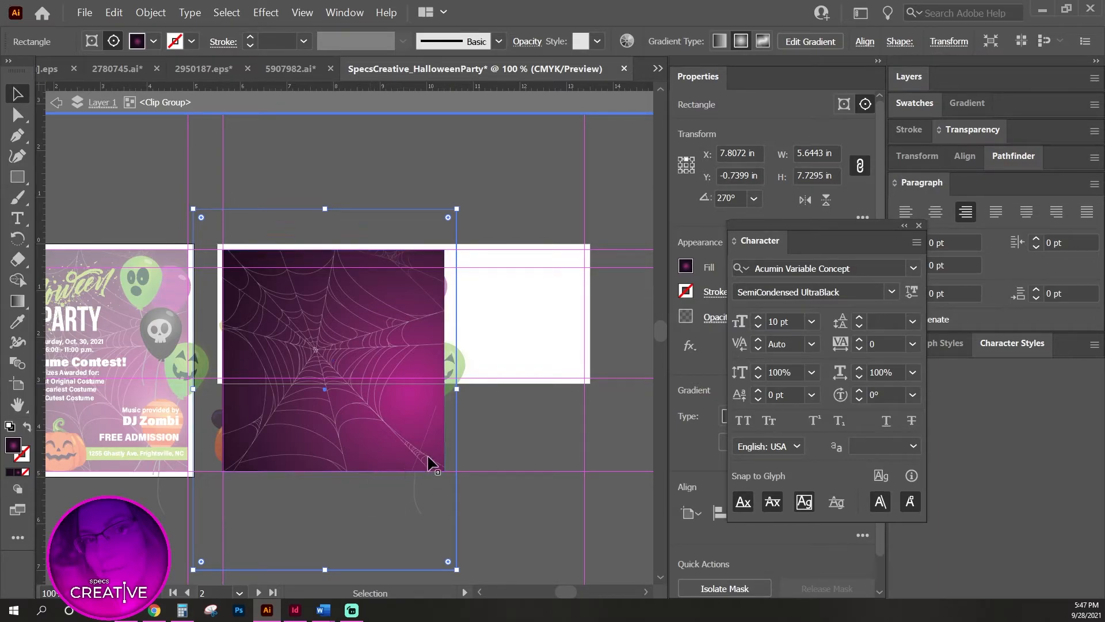
left_click(445, 445)
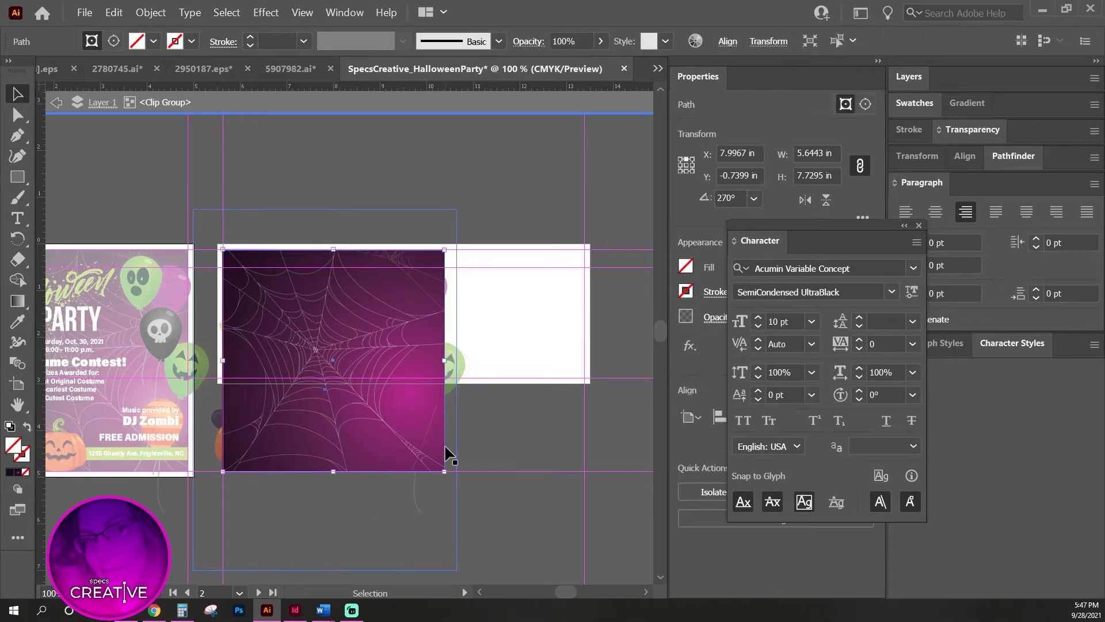
left_click_drag(449, 363, 584, 363)
left_click_drag(405, 471, 427, 378)
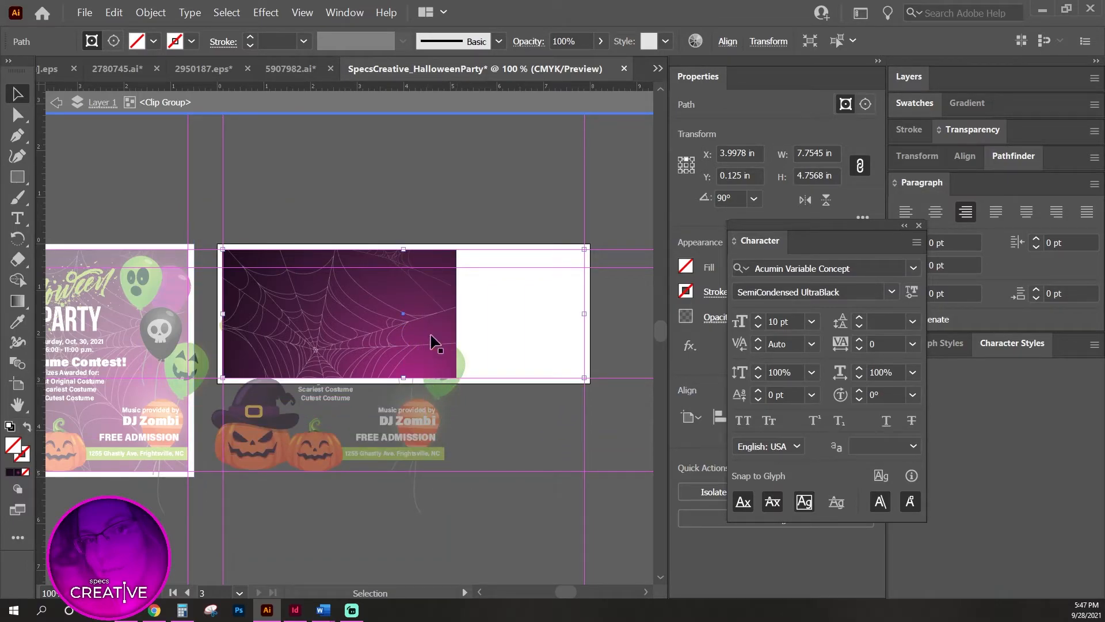
Try to shift the gradient rectangle to the right inside the clipped background, then undo the move.
left_click(370, 323)
left_click_drag(390, 316, 458, 301)
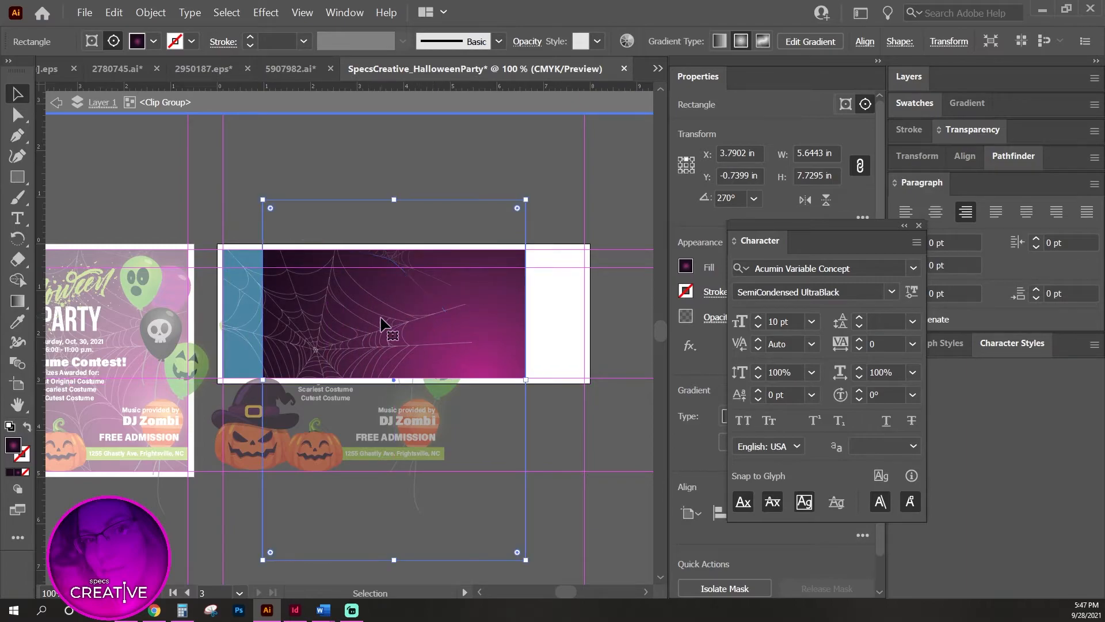
key("ctrl+z")
key("v")
Rotate the clipped background's gradient and spiderweb artwork together by 90°.
left_click(334, 316)
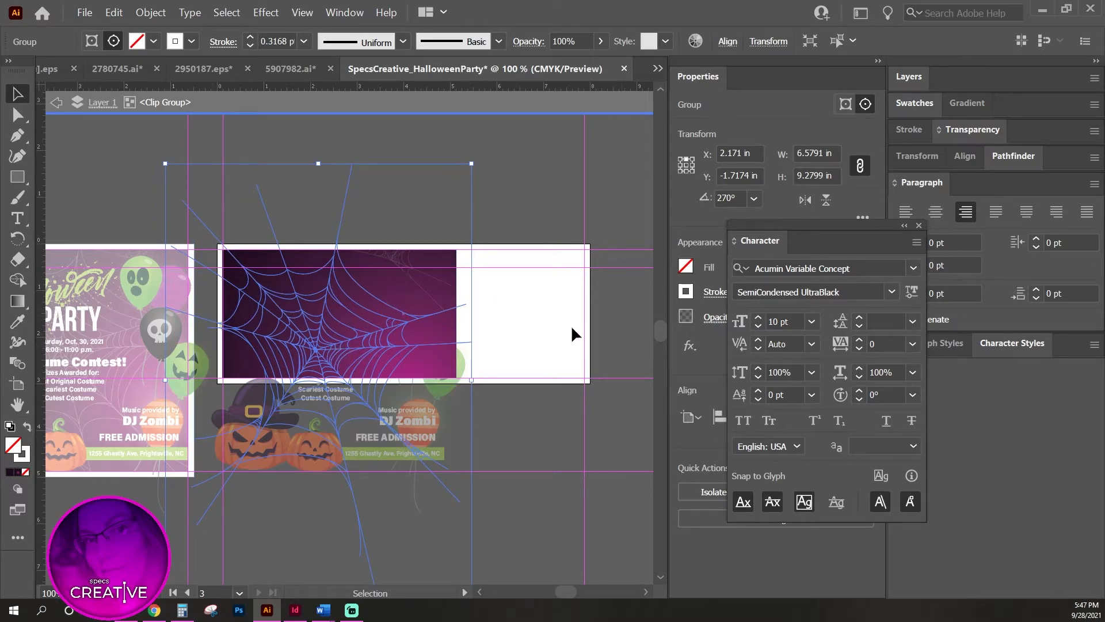
left_click(497, 178)
left_click_drag(362, 278, 671, 487)
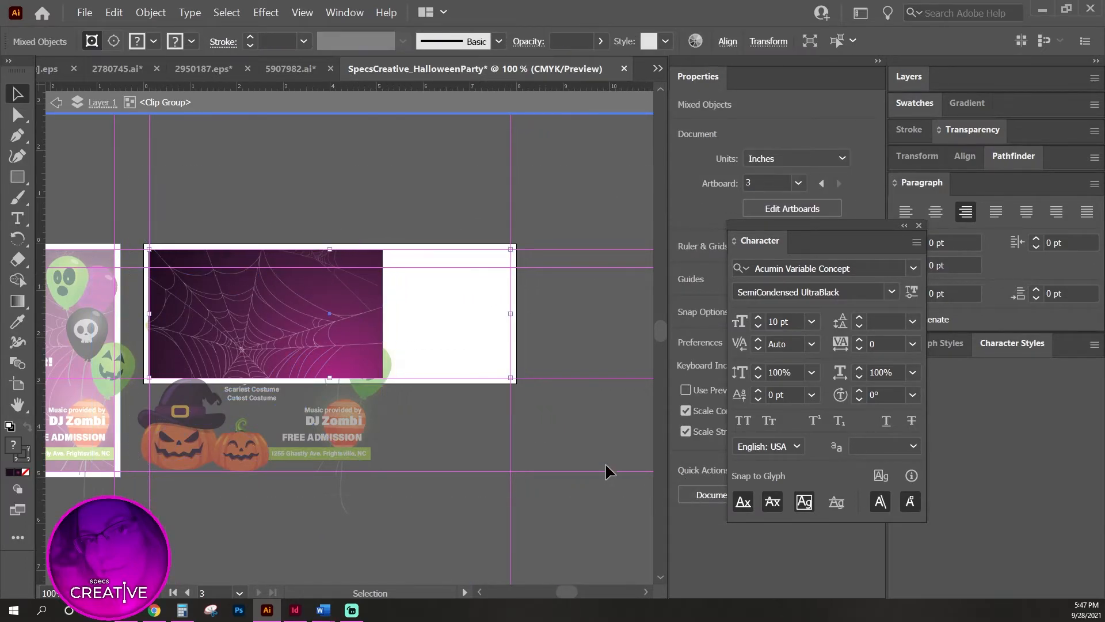
left_click(437, 248, "shift")
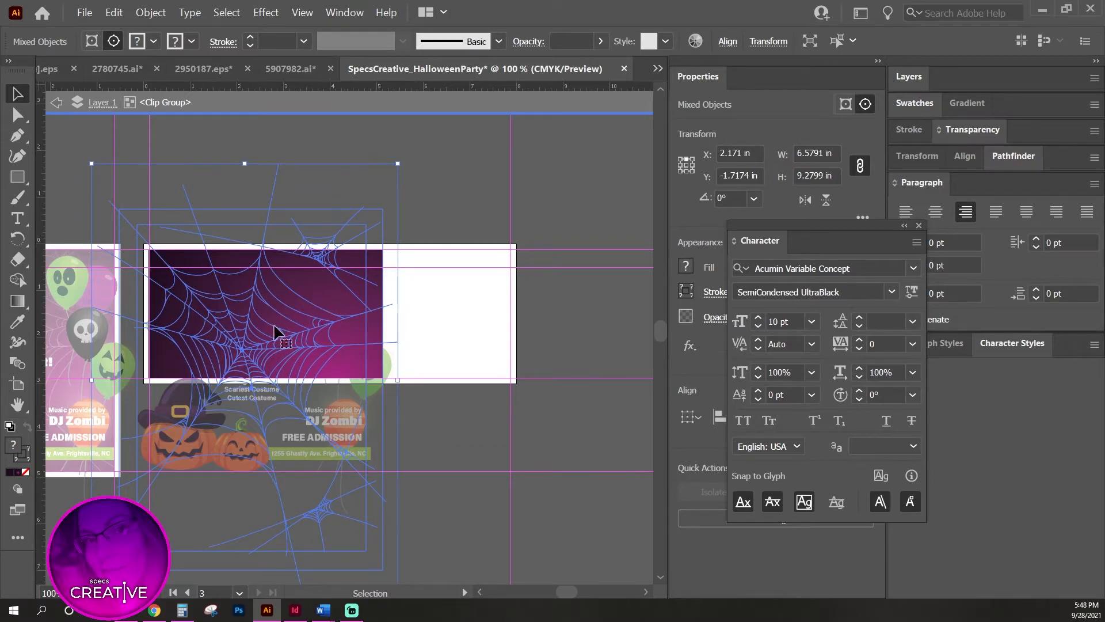
left_click(148, 14)
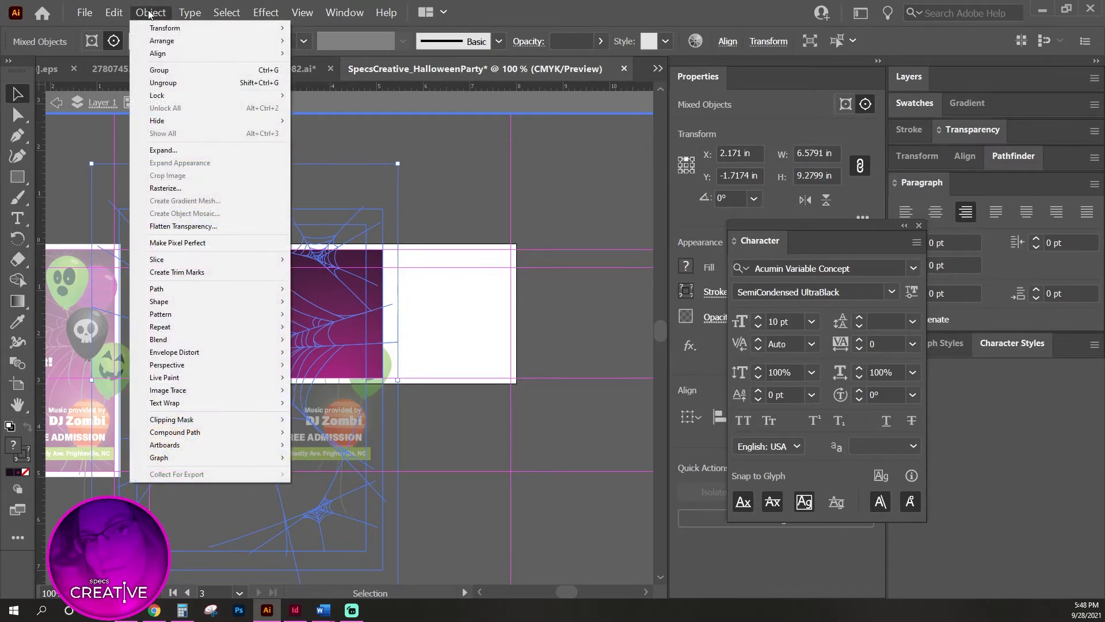
mouse_move(165, 28)
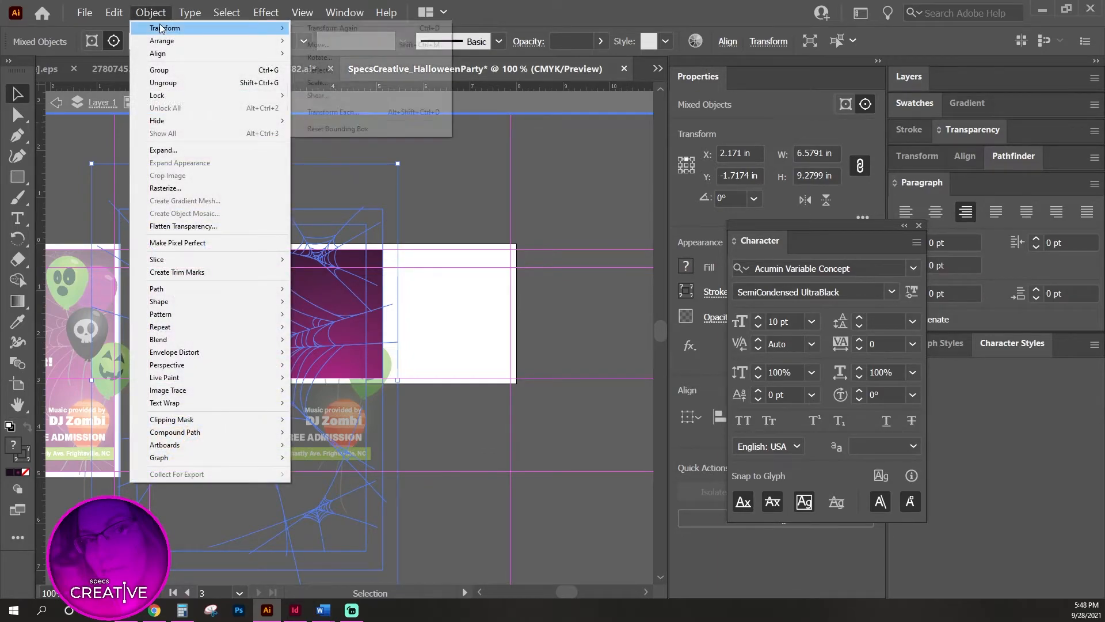
left_click(360, 59)
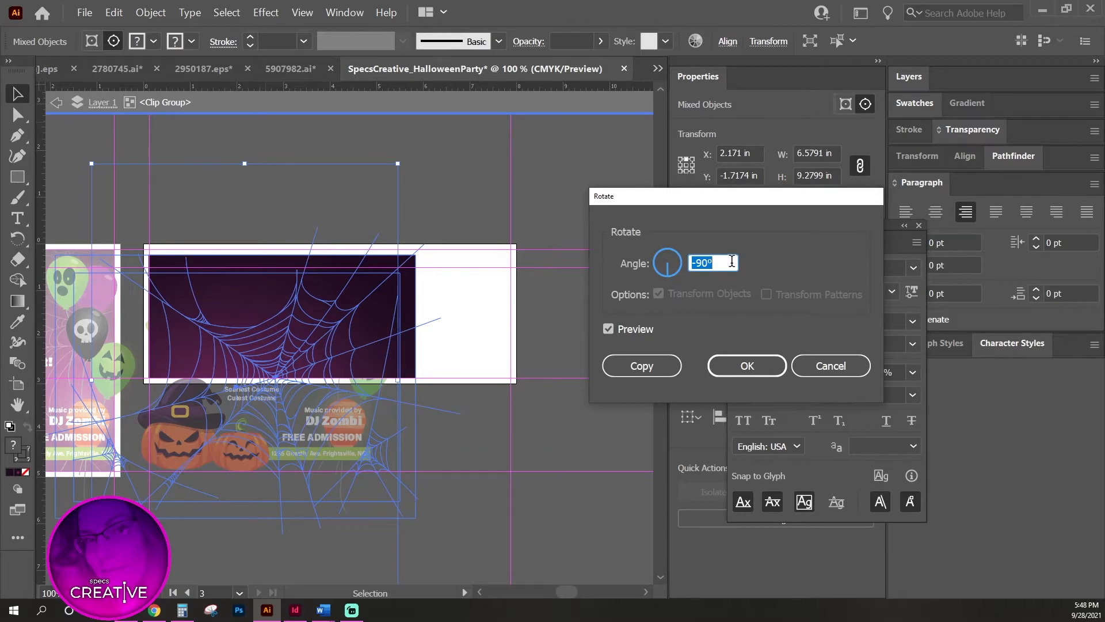
type("90")
key("Tab")
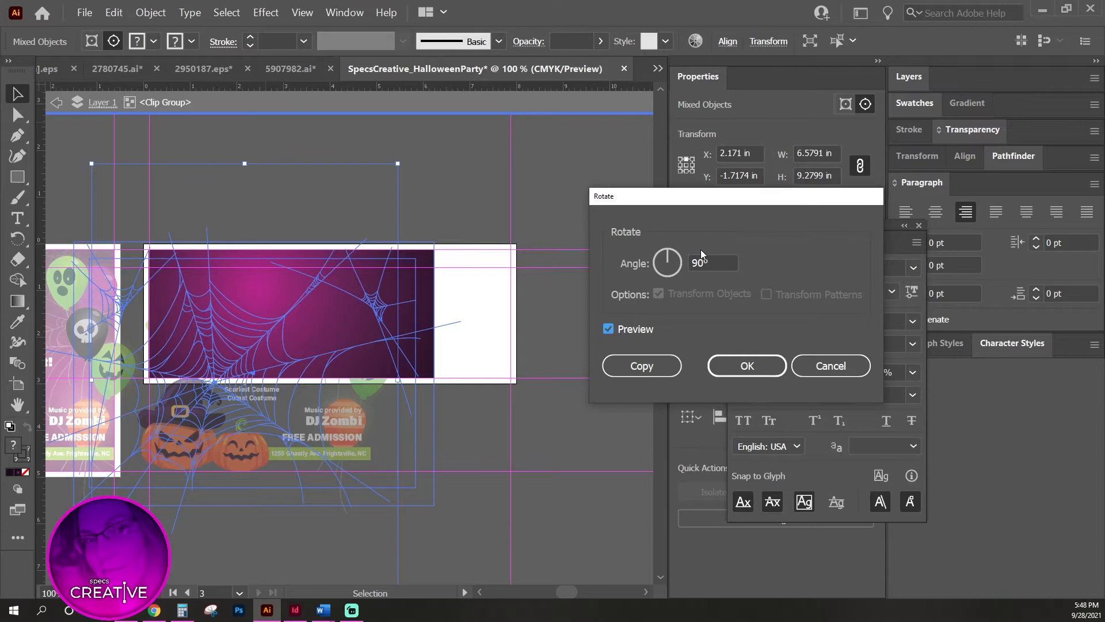
left_click(747, 366)
Position the rotated gradient and webs over the third artboard and enlarge them to about 9.76 in wide, leaving isolation mode.
left_click_drag(380, 324, 449, 262)
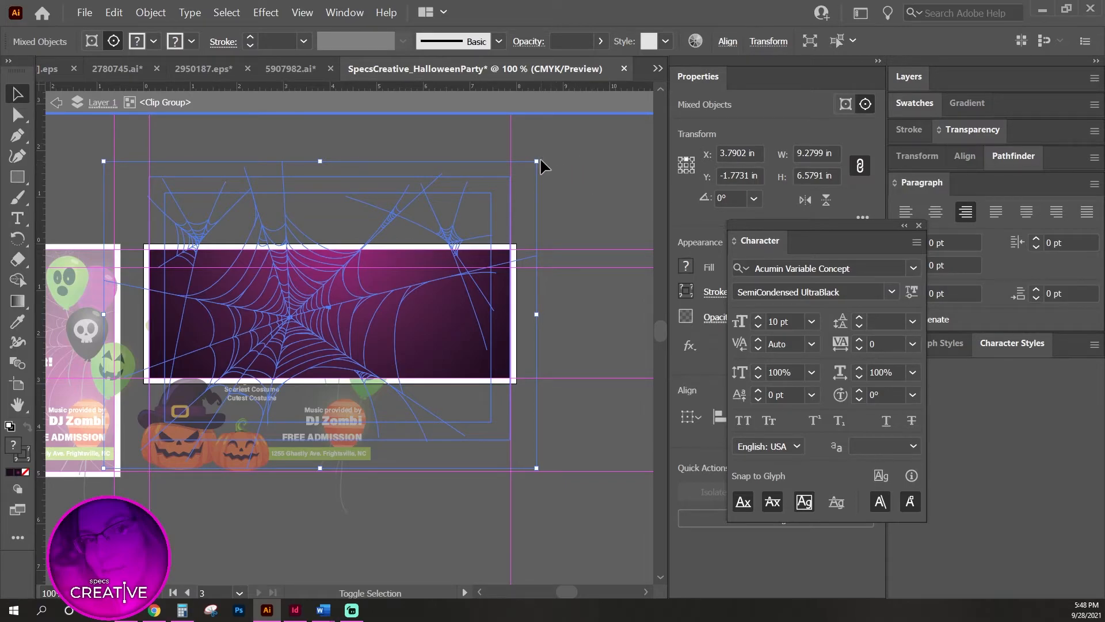
left_click_drag(541, 161, 586, 144)
left_click_drag(352, 317, 369, 339)
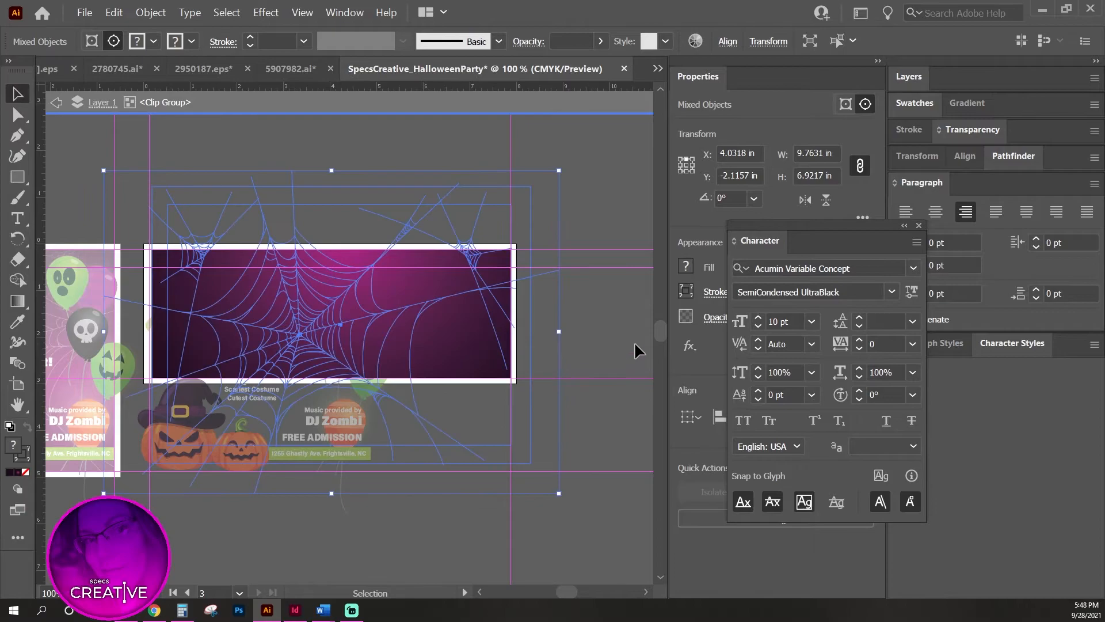
double_click(603, 311)
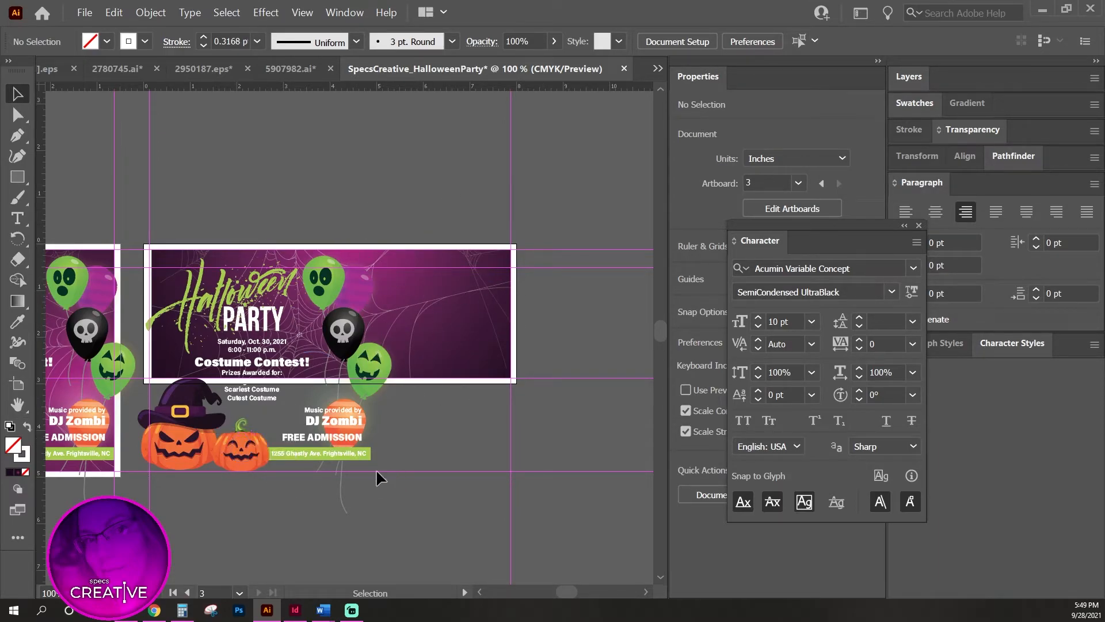
Move the balloon group to the third artboard's right end and scale it down to about 1.52 in wide.
left_click_drag(472, 252, 597, 239)
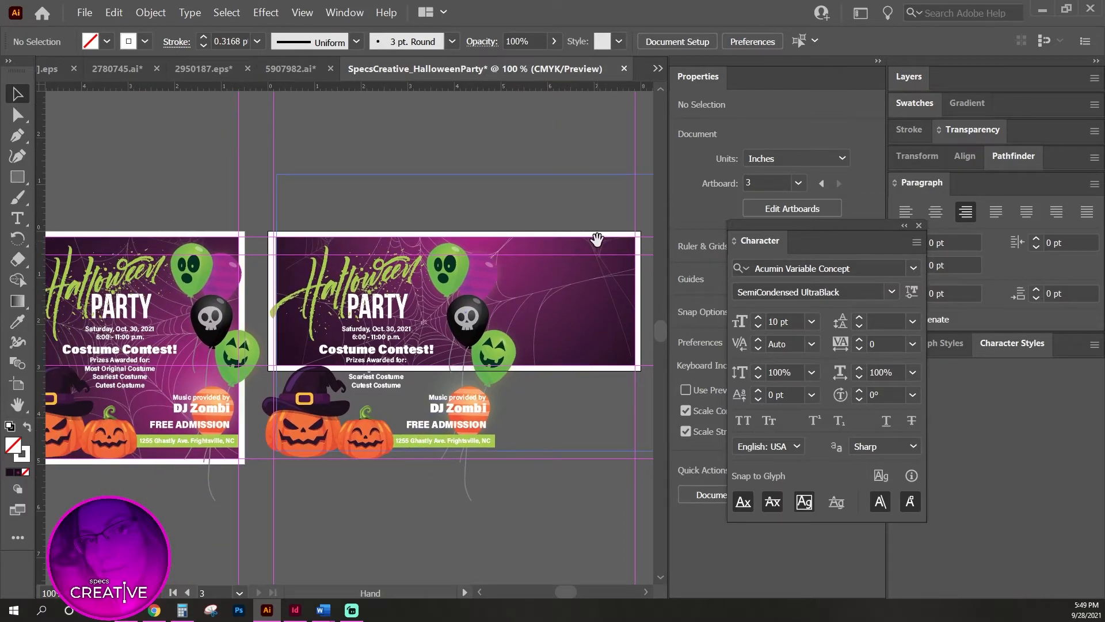
left_click(490, 278)
left_click_drag(475, 267, 599, 249)
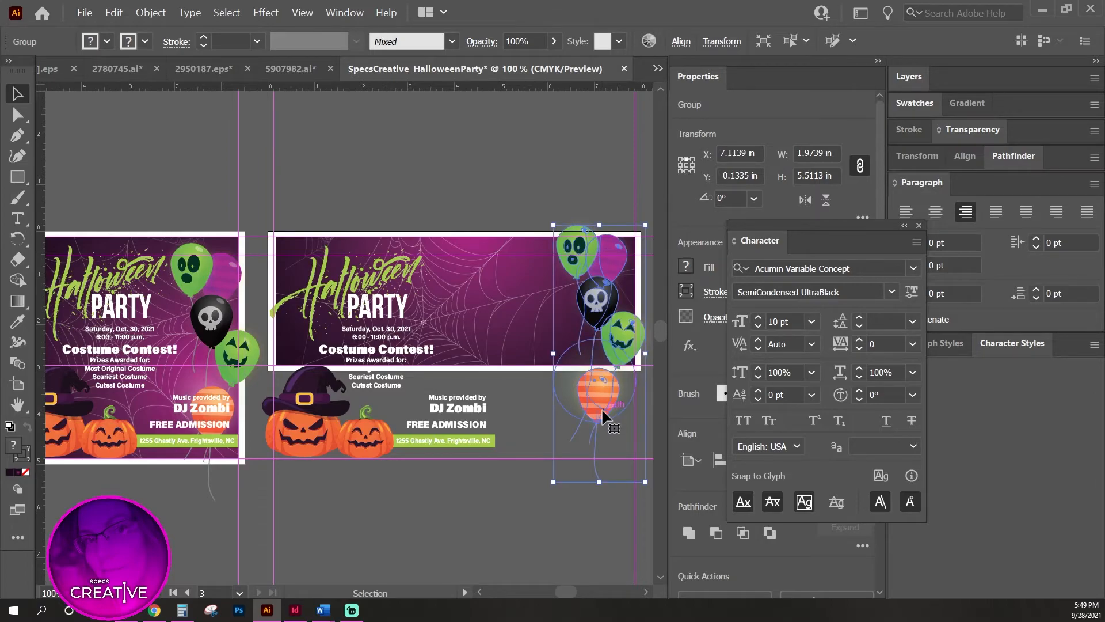
left_click_drag(553, 482, 574, 422)
left_click(553, 172)
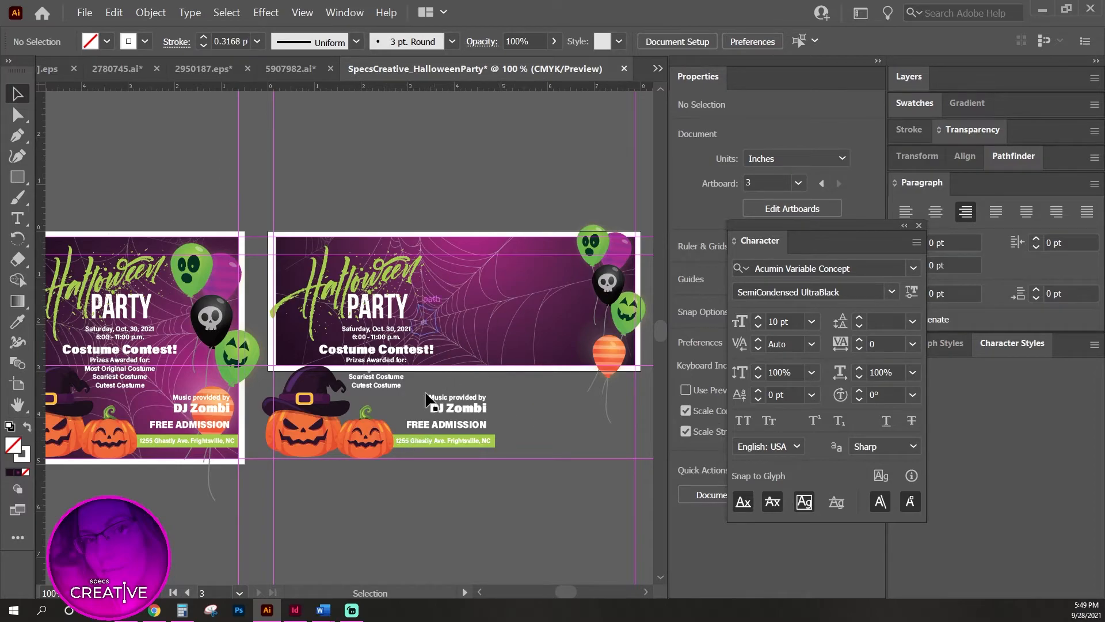
Shift the Halloween Party title and its event text to the right on the third artboard.
left_click(366, 249)
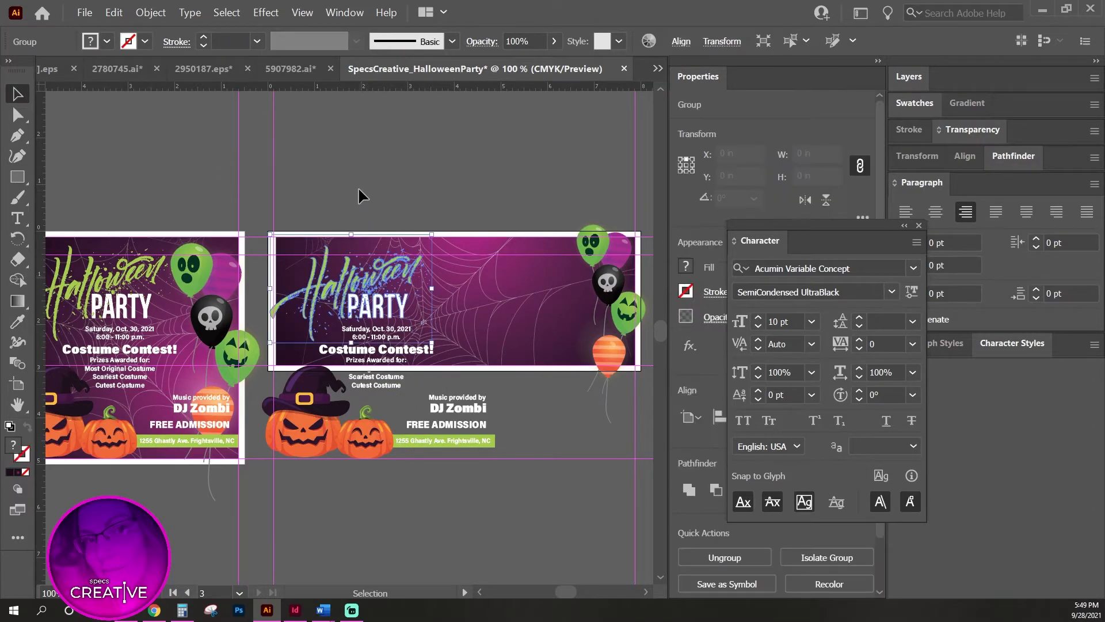
left_click(517, 364, "shift")
left_click_drag(371, 311, 434, 304)
Move the two pumpkins up onto the third artboard's left end, beside the title.
left_click_drag(310, 422, 298, 317)
left_click_drag(368, 447, 343, 345)
left_click_drag(311, 307, 314, 292)
left_click_drag(368, 217, 506, 328)
left_click_drag(455, 365, 343, 364)
left_click(366, 351)
left_click_drag(419, 407, 437, 406)
left_click(567, 485)
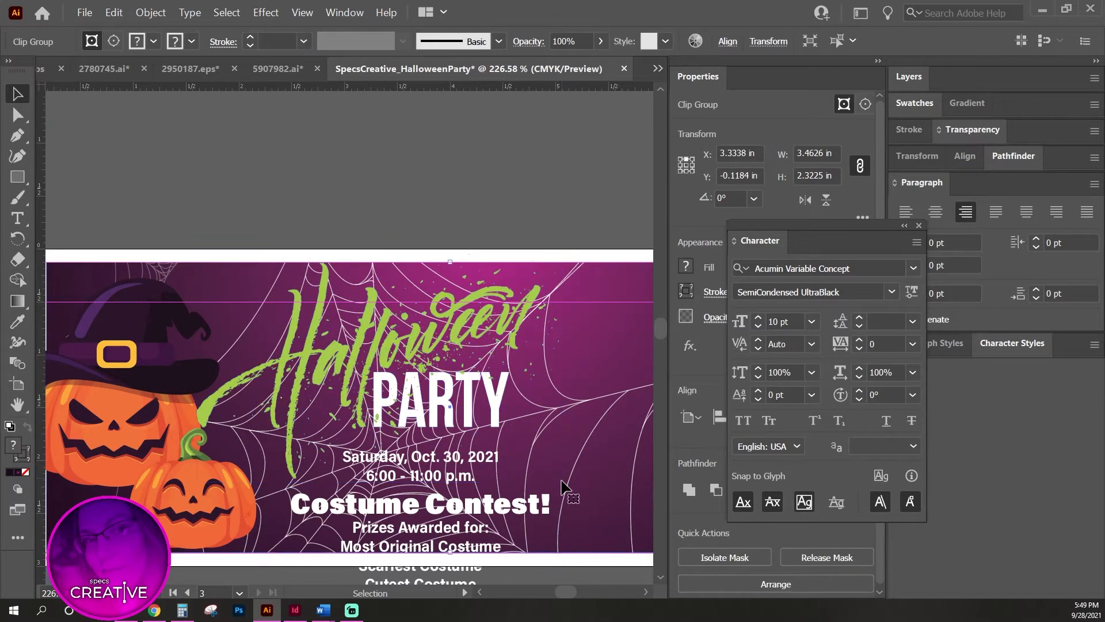
Scale the Halloween Party title down to about 3.22 in wide, away from the pumpkins.
left_click(361, 372)
left_click_drag(199, 481, 216, 470)
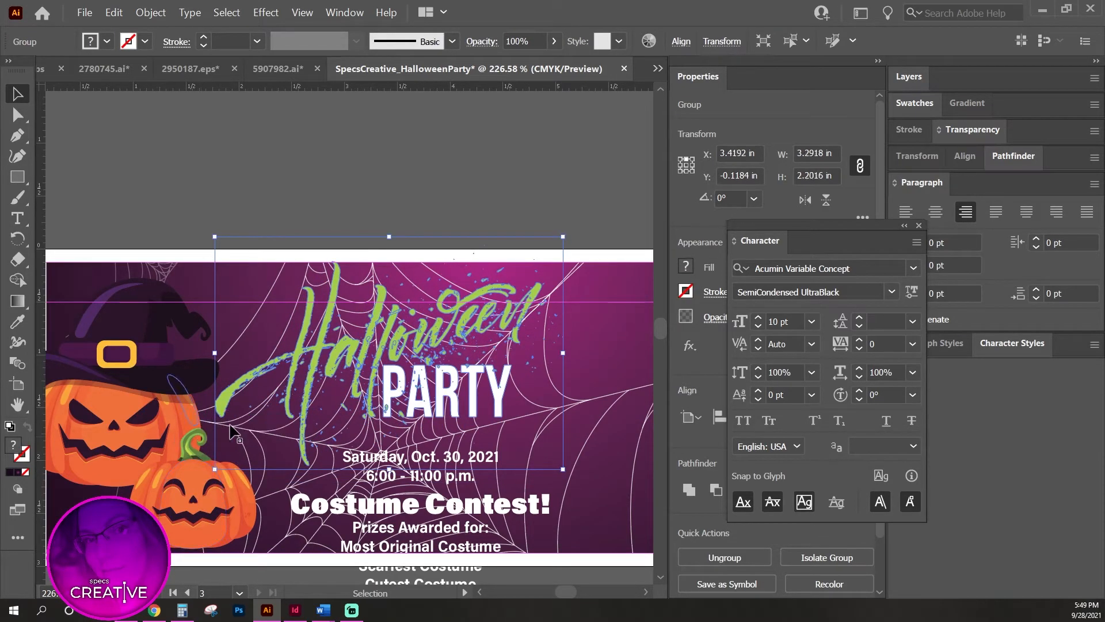
key("ctrl+z")
left_click_drag(198, 481, 223, 468)
left_click_drag(458, 379, 309, 315)
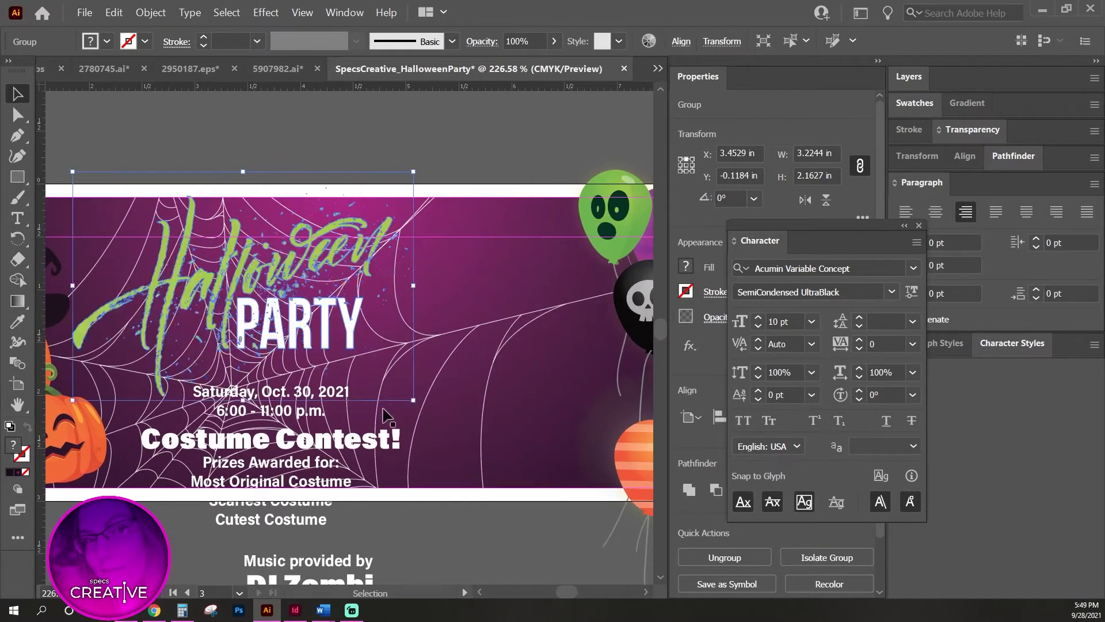
Move the date and costume contest text blocks to the right of the title, with the date above the contest details.
left_click(275, 414)
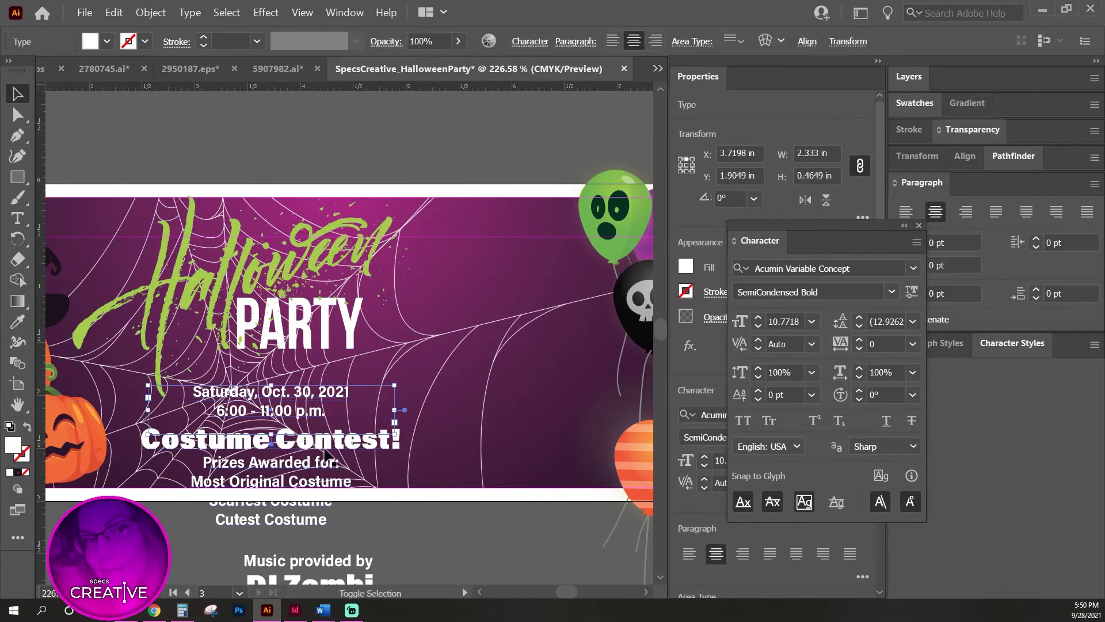
left_click_drag(329, 447, 553, 340)
left_click(343, 304)
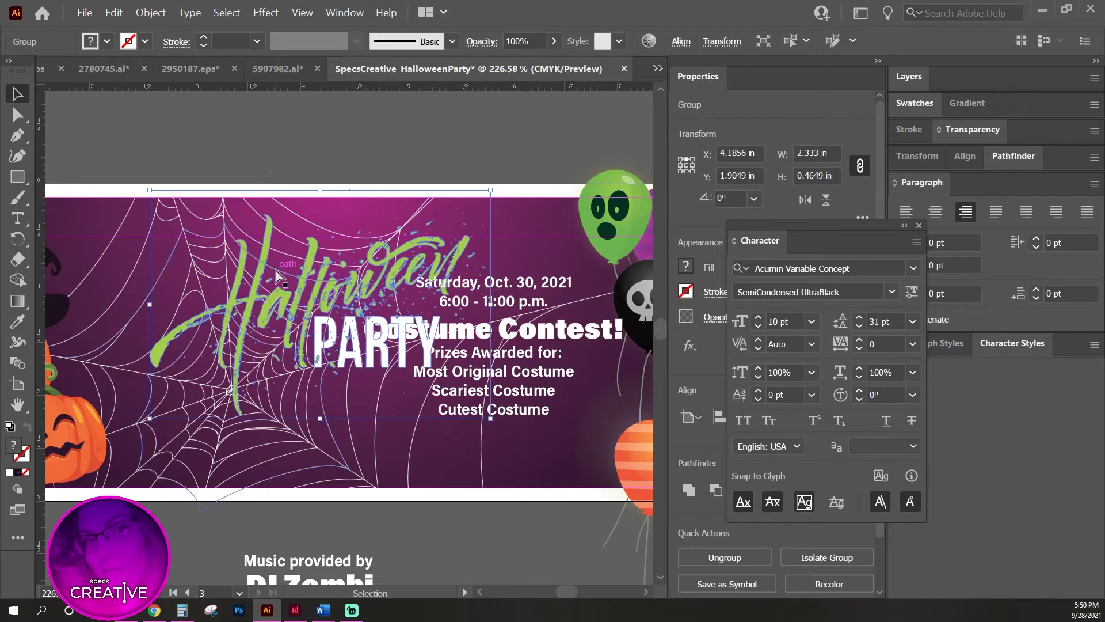
left_click_drag(488, 285, 483, 250)
left_click_drag(520, 358, 520, 333)
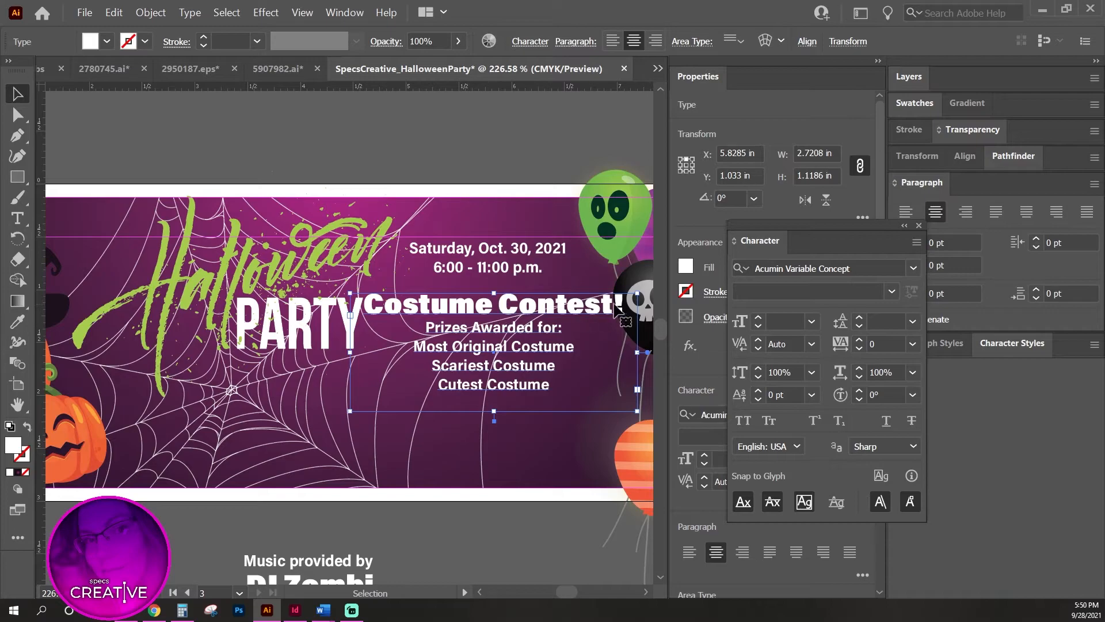
Set the "Costume Contest!" heading's font size to 16 pt.
double_click(530, 304)
triple_click(531, 304)
left_click(783, 321)
type("16")
key("Return")
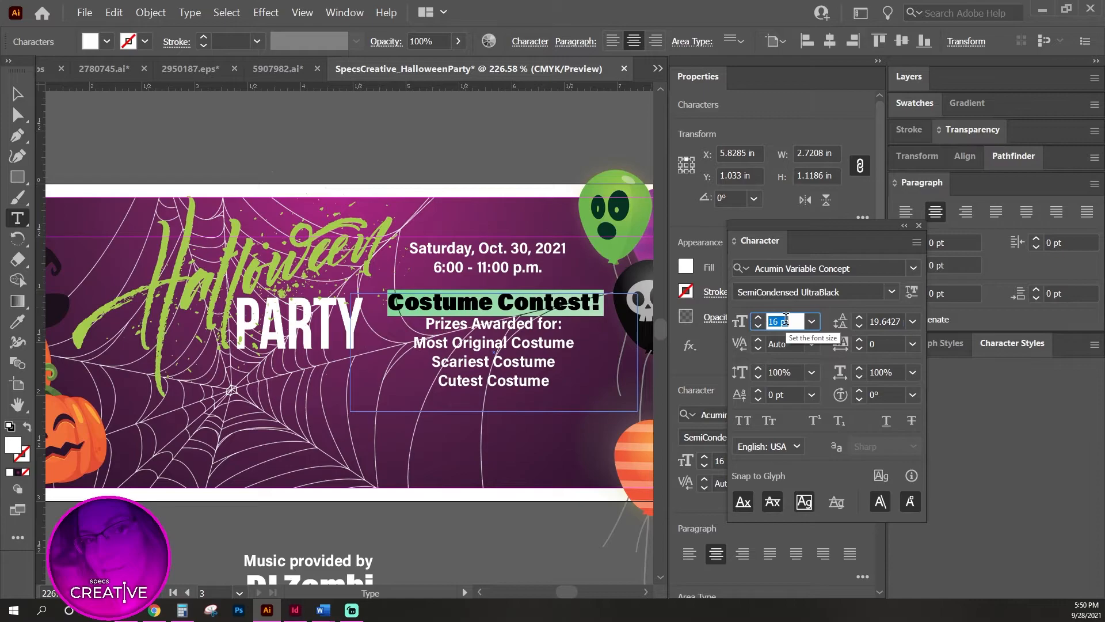
left_click(17, 93)
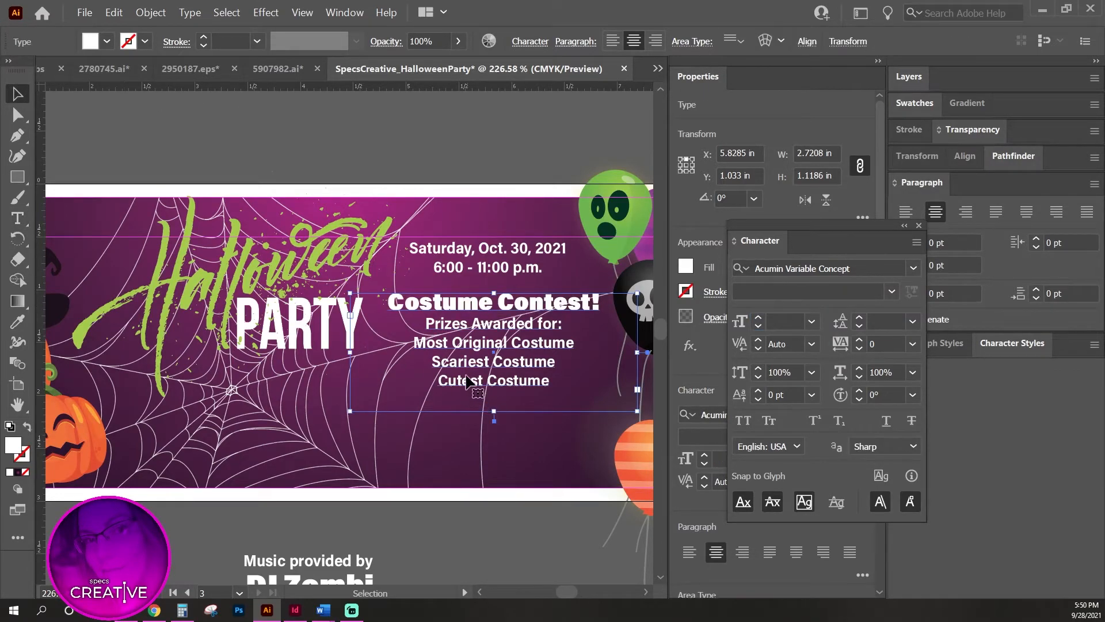
Move the green address bar up onto the banner's lower part and widen it to about 5.44 in, reaching the balloons.
left_click_drag(486, 568, 493, 402)
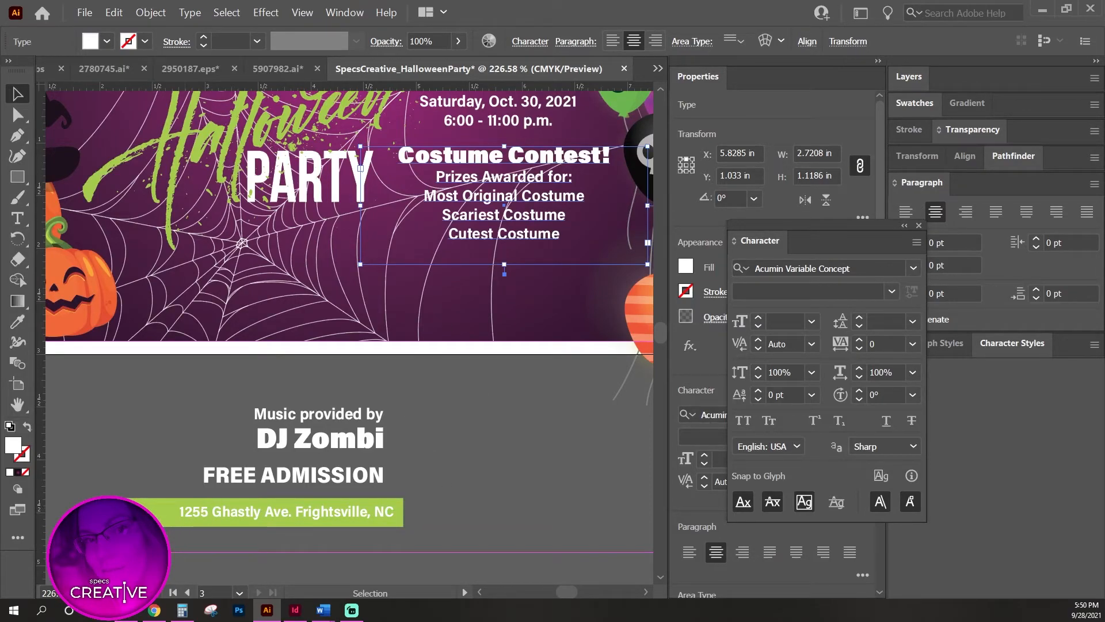
left_click_drag(515, 345, 451, 355)
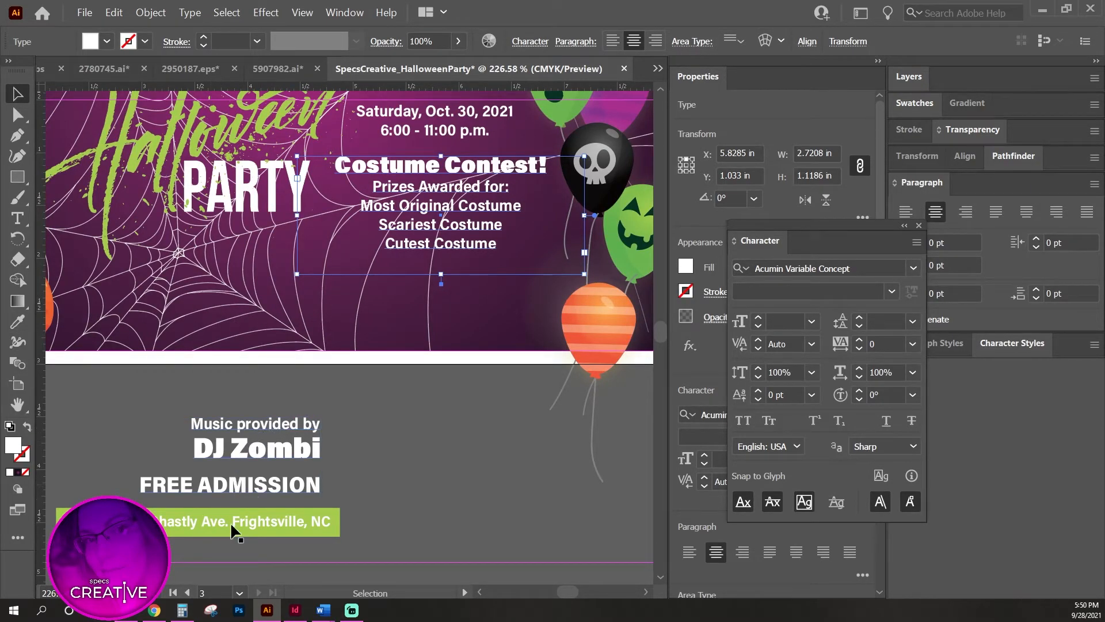
left_click_drag(76, 528, 447, 349)
key("space")
left_click_drag(467, 314, 178, 335)
key("space")
left_click_drag(446, 305, 235, 336)
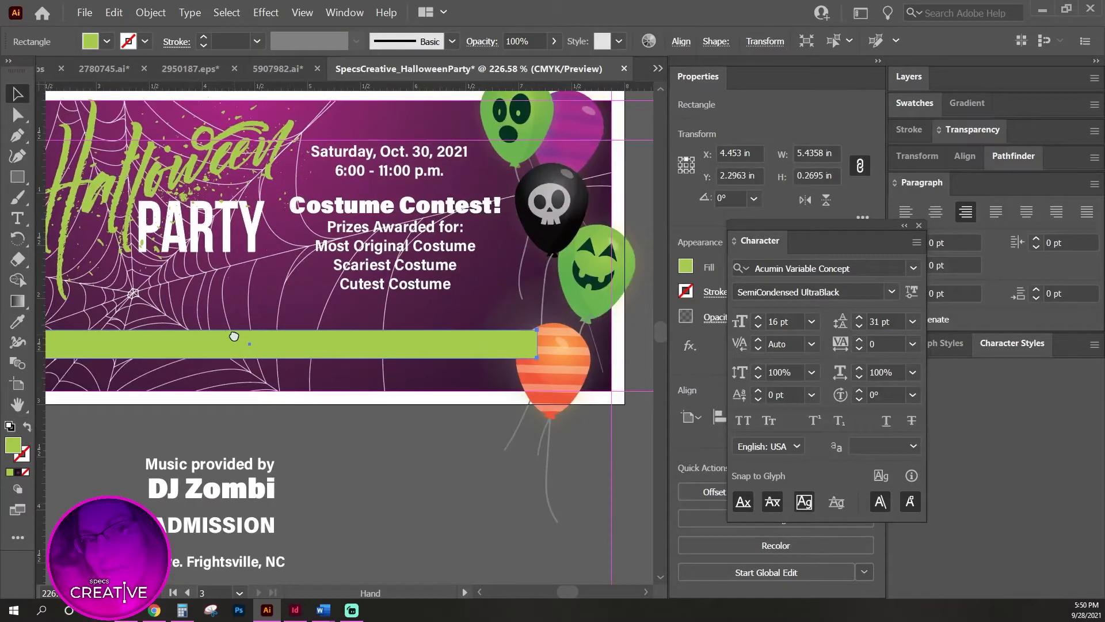
Bring the balloon group to the front, over the green bar.
left_click(584, 369)
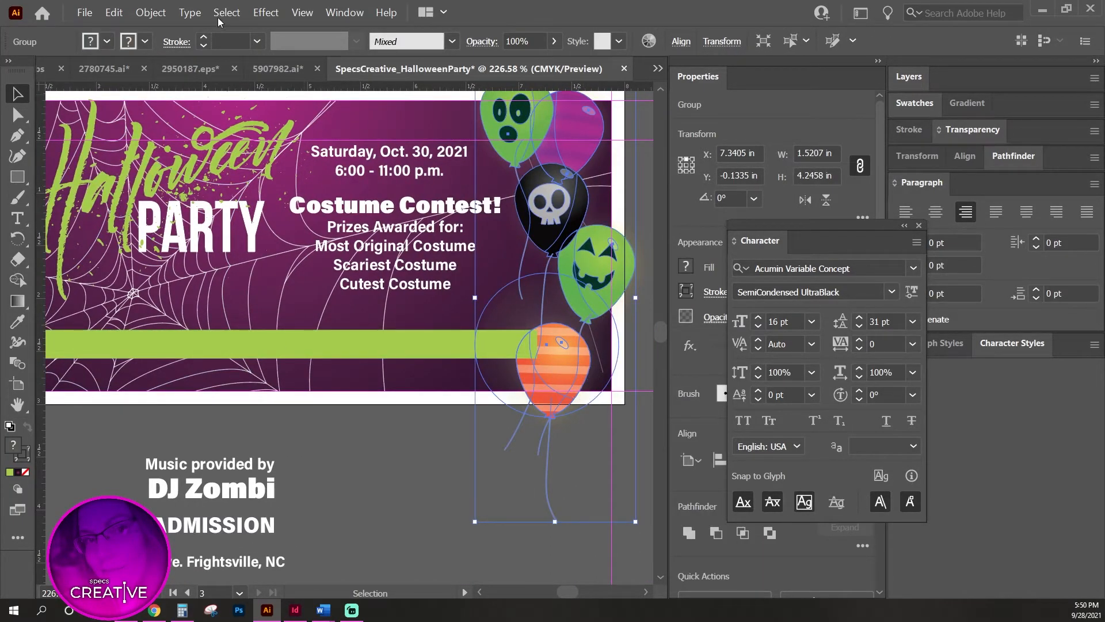
left_click(151, 12)
mouse_move(173, 28)
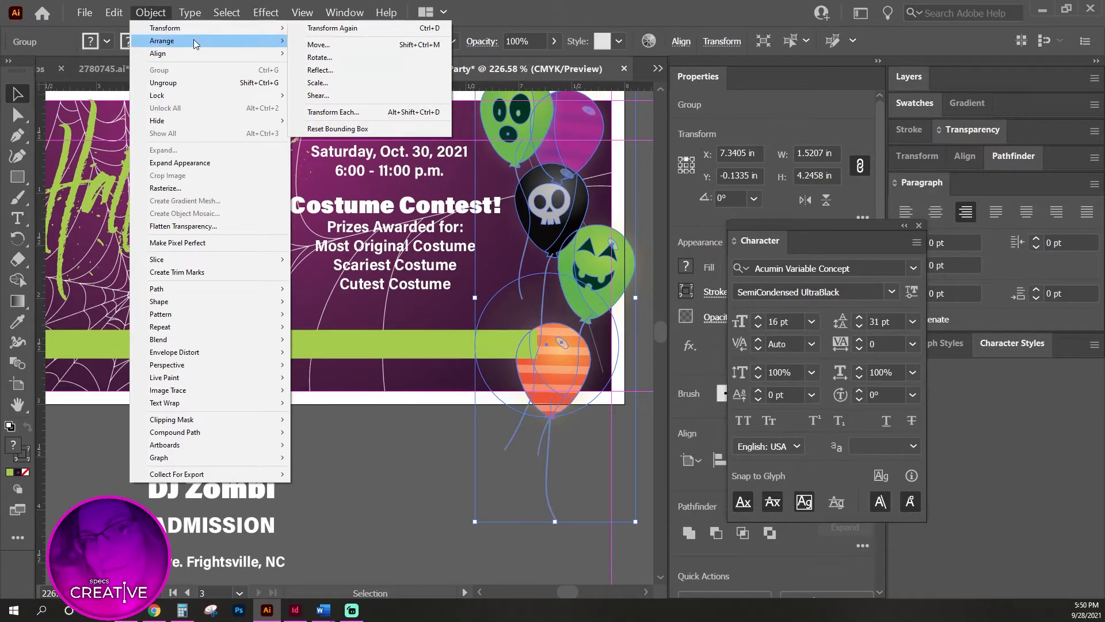
left_click(331, 42)
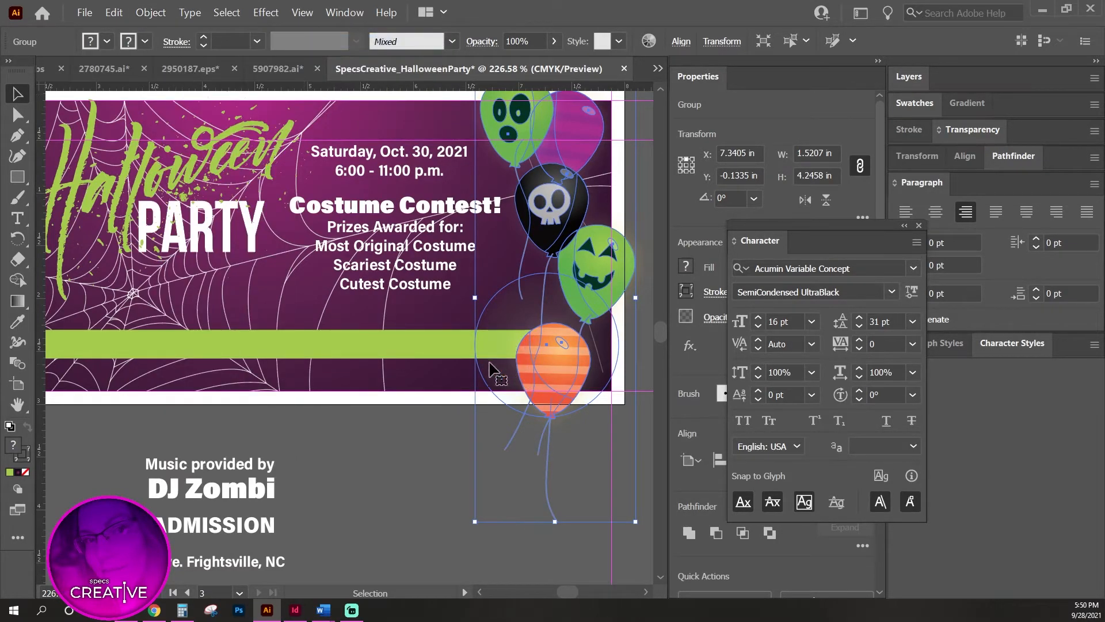
Place the widened music and admission text frame over the green bar and join its lines into one, with a dot before FREE ADMISSION.
left_click_drag(249, 517, 605, 349)
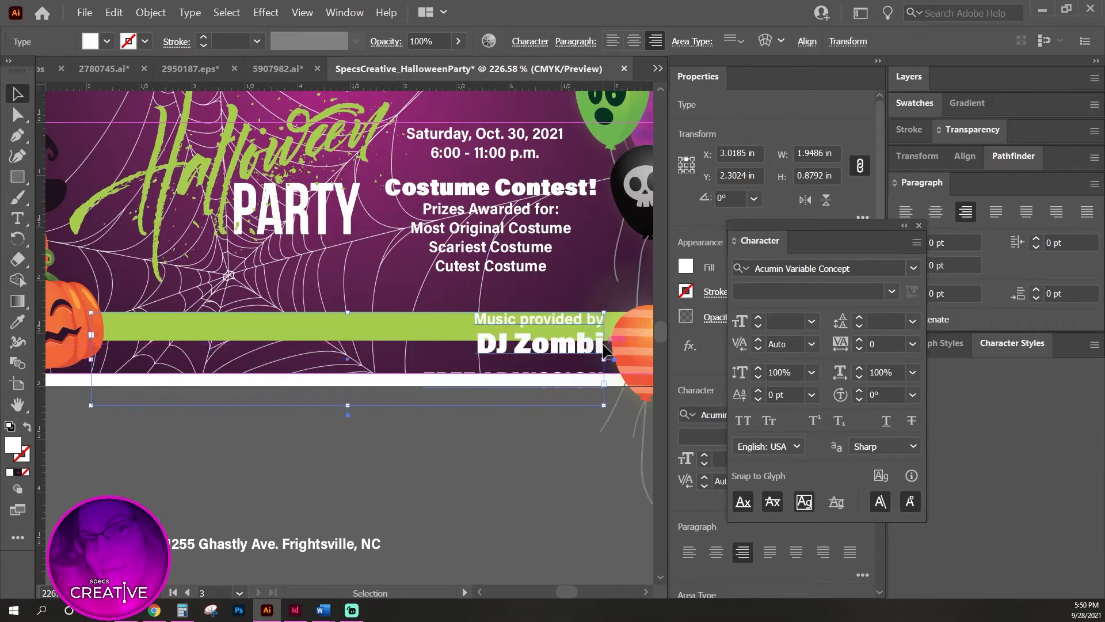
double_click(562, 333)
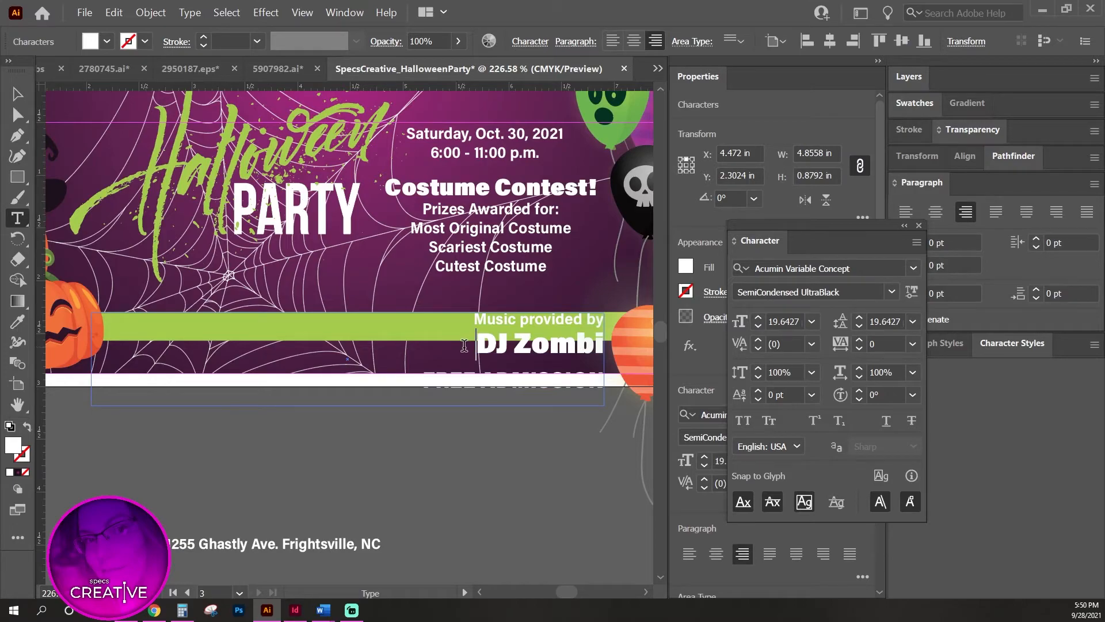
left_click(464, 345)
key("BackSpace")
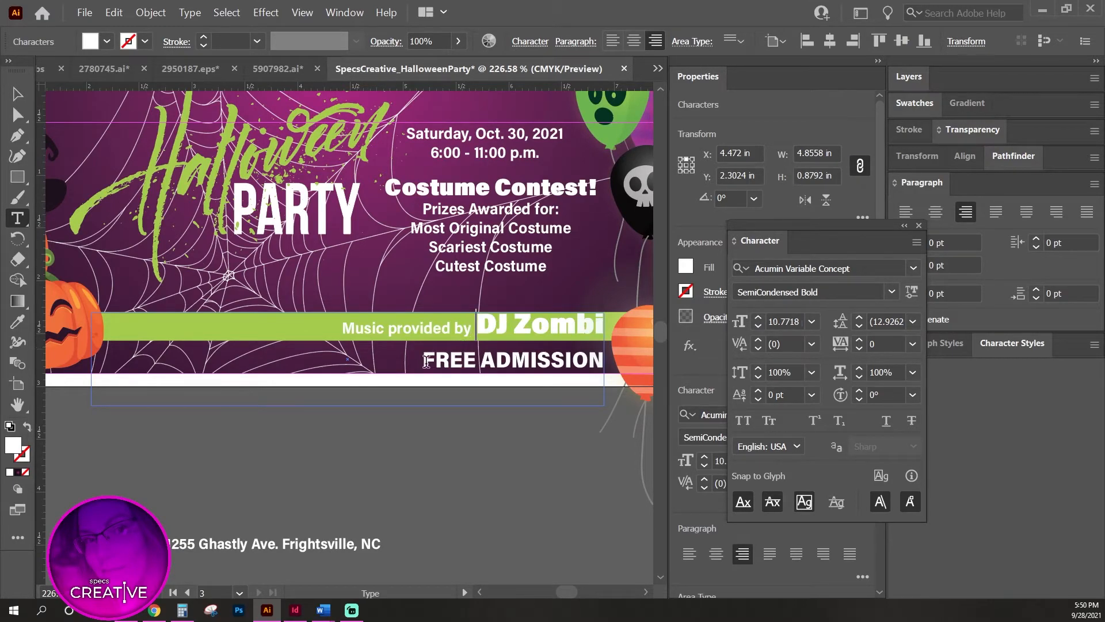
left_click(415, 364)
key("BackSpace")
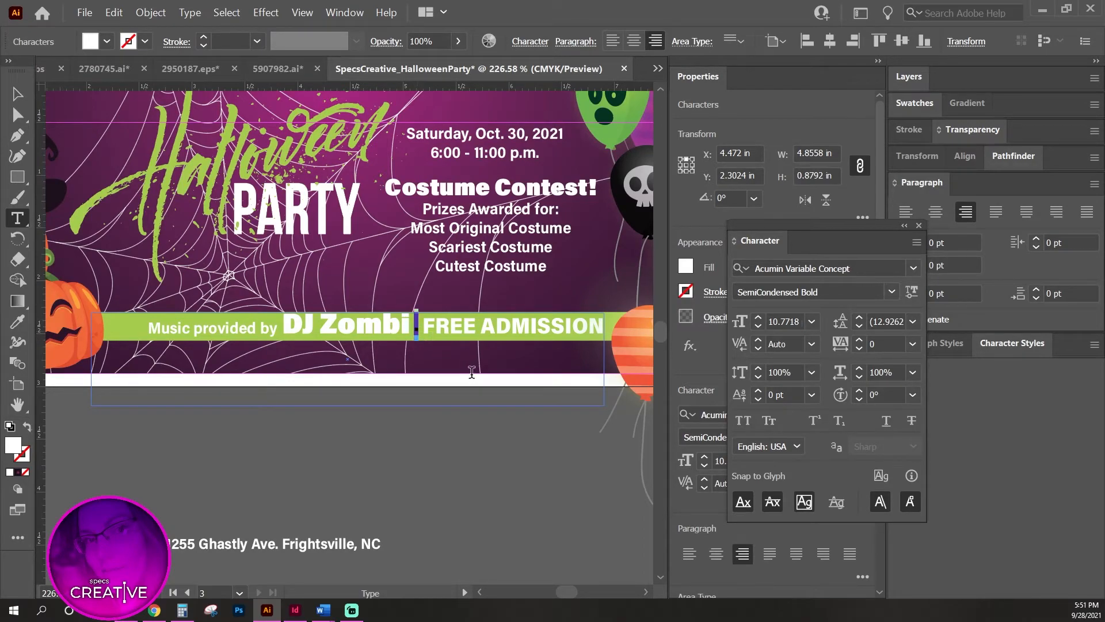
Set the whole music and admission line on the green bar to 14 pt and center-align it.
triple_click(530, 322)
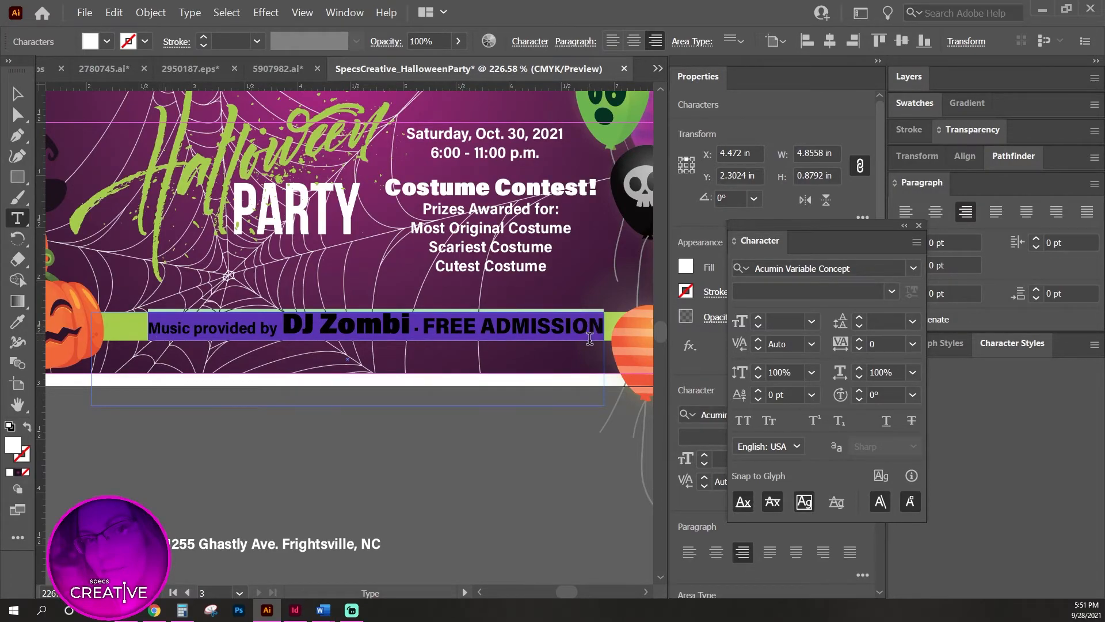
left_click(799, 323)
type("1")
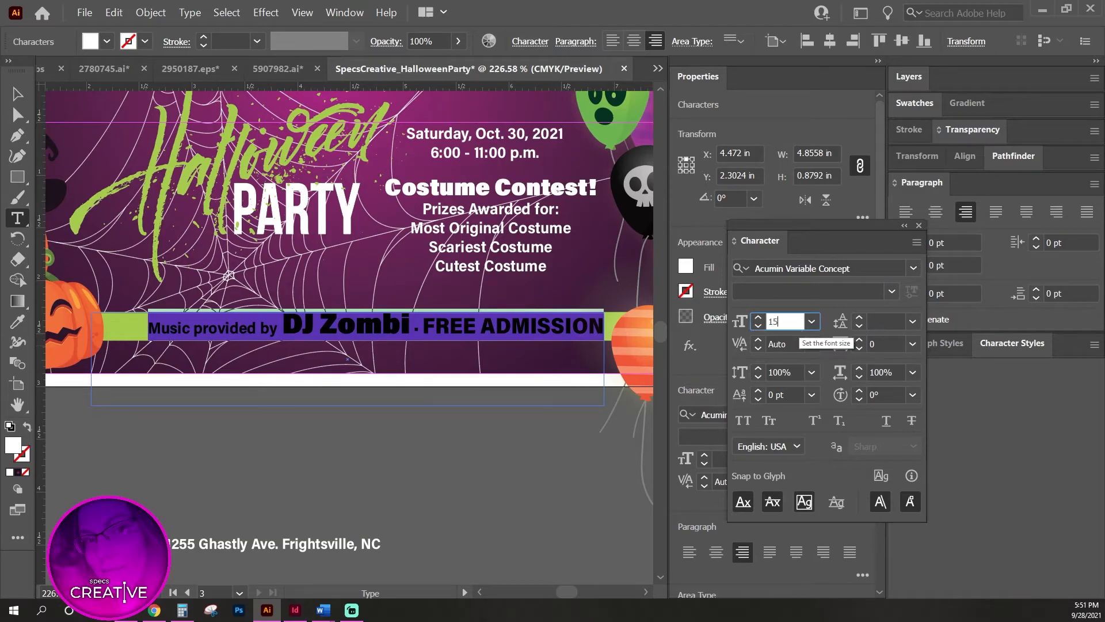
type("5")
key("Return")
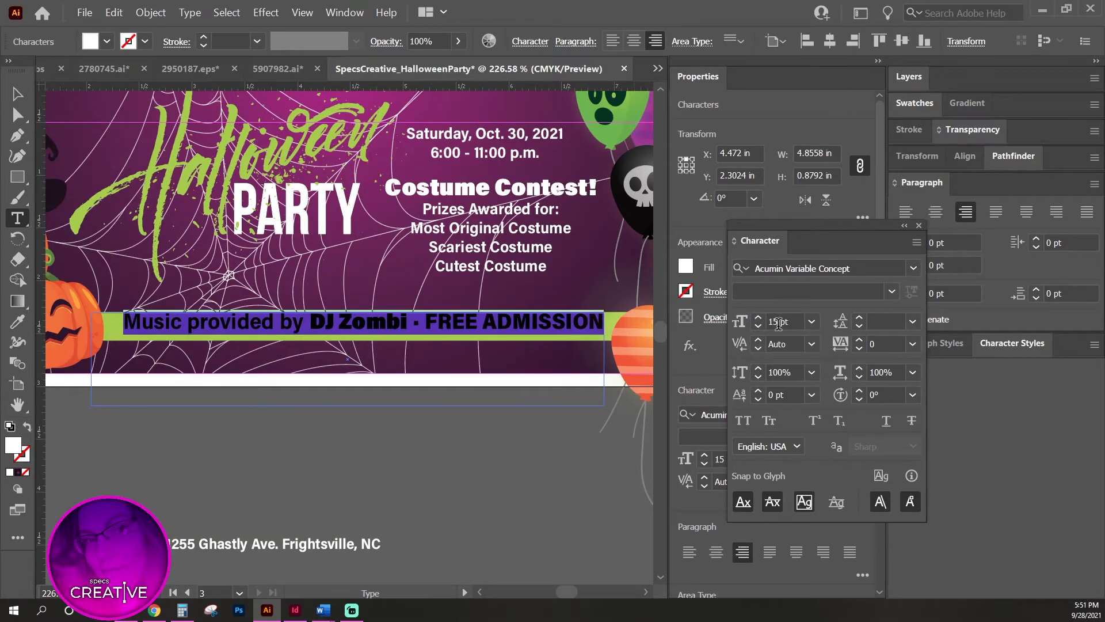
left_click(782, 327)
type("14")
key("Return")
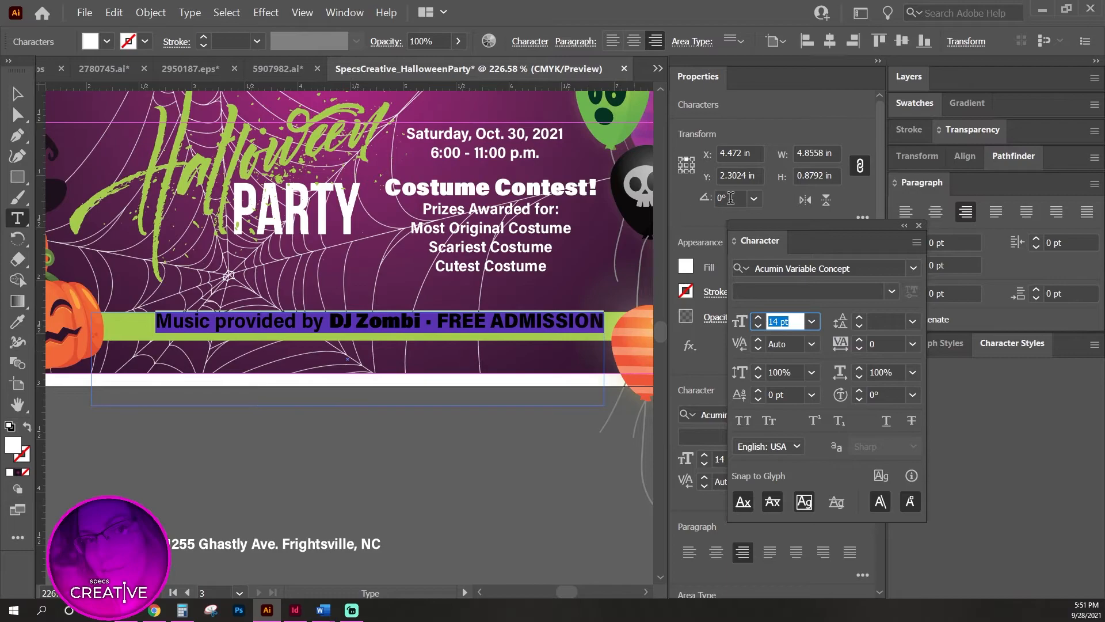
left_click(935, 211)
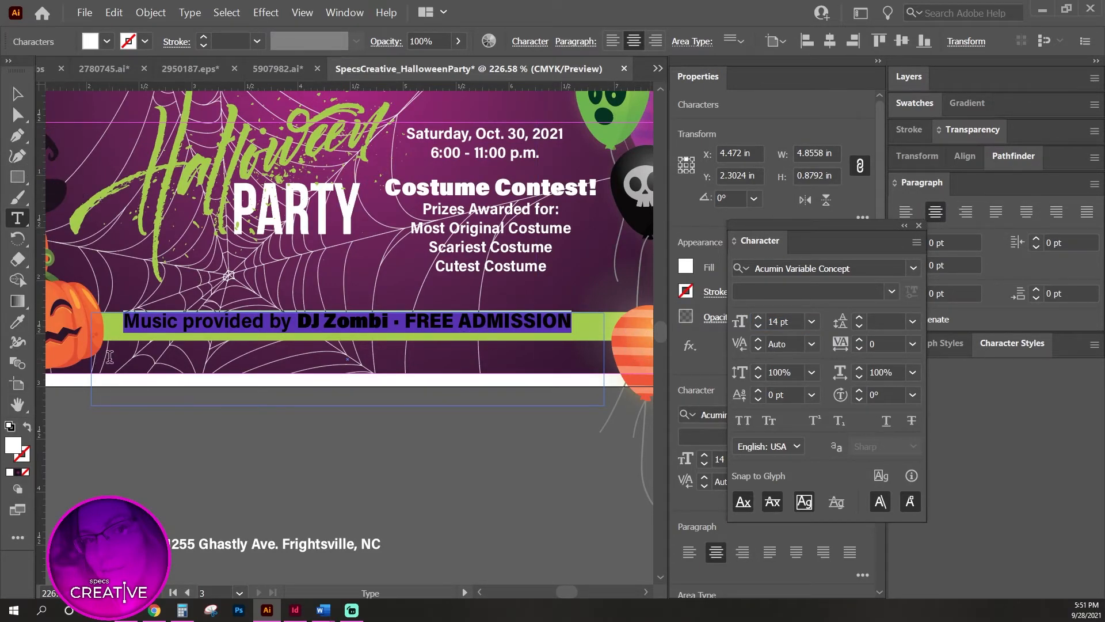
Nudge the music and admission text right and down onto the green bar's middle, and shorten its frame to about 0.18 in high.
left_click(17, 94)
key("Right")
key("Right")
key("Right")
key("Right")
key("Down")
key("Down")
key("Down")
key("Down")
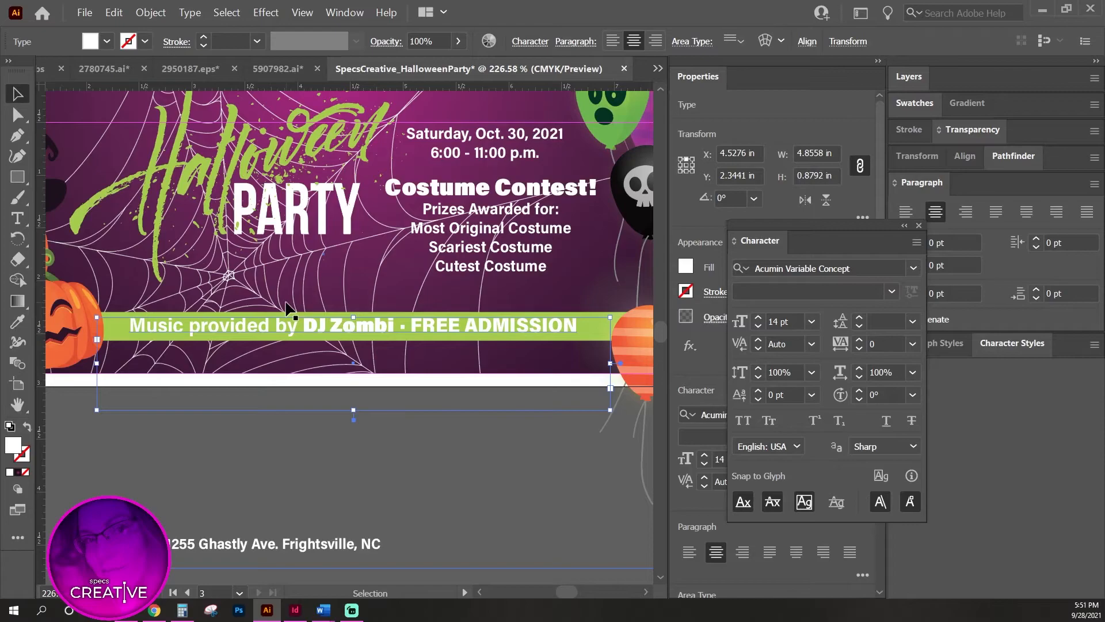
left_click_drag(352, 410, 353, 339)
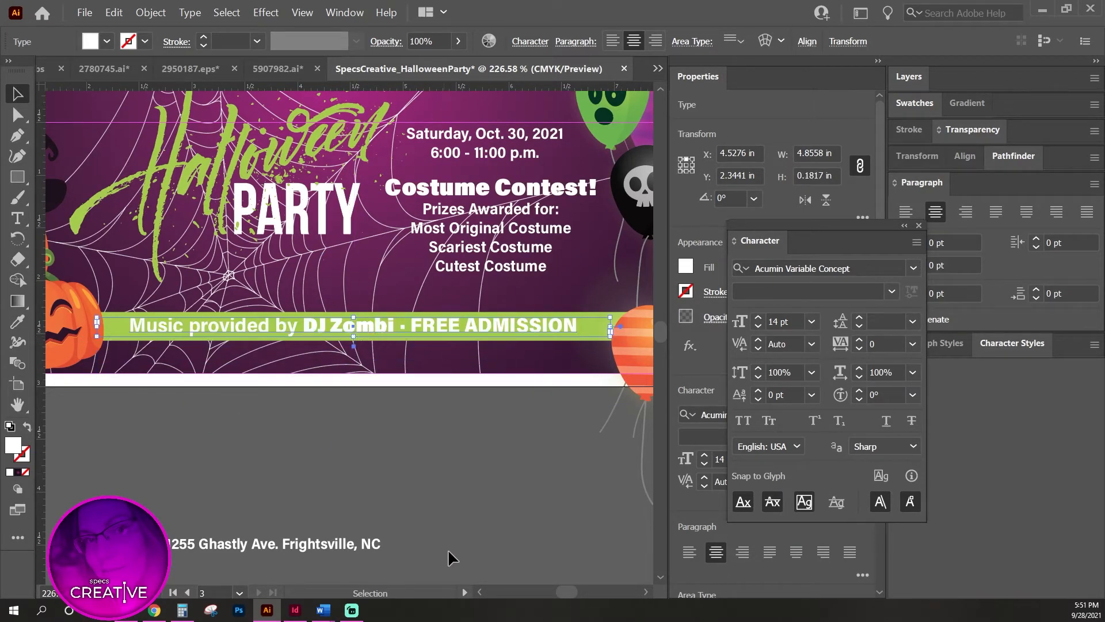
left_click(440, 494)
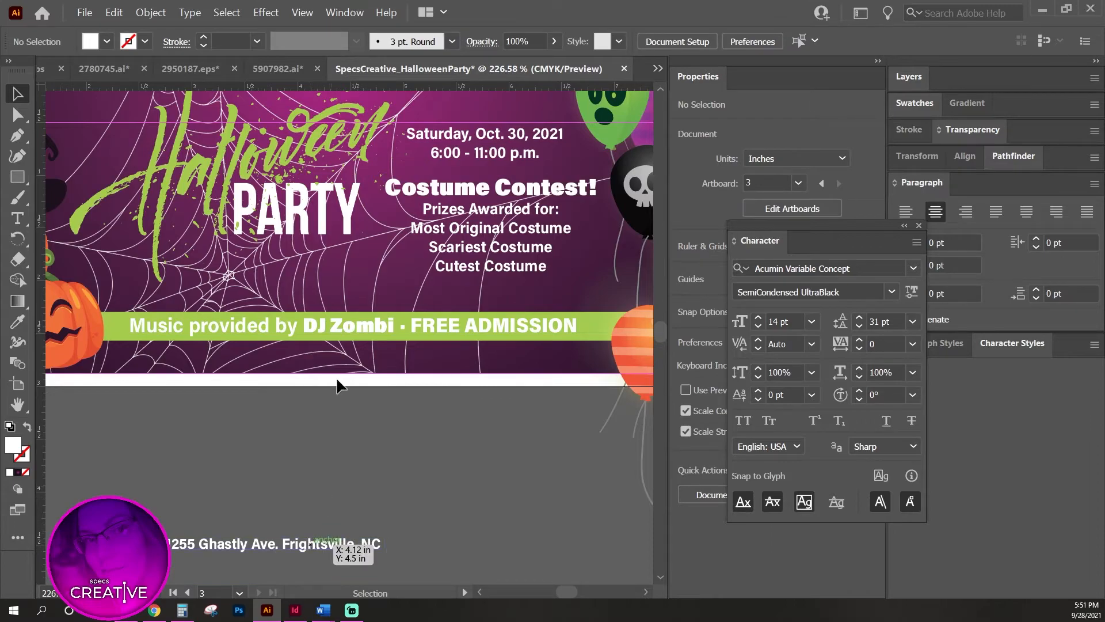
Shift the green bar and its text up together, and place the address line on the banner just below them.
left_click(299, 323)
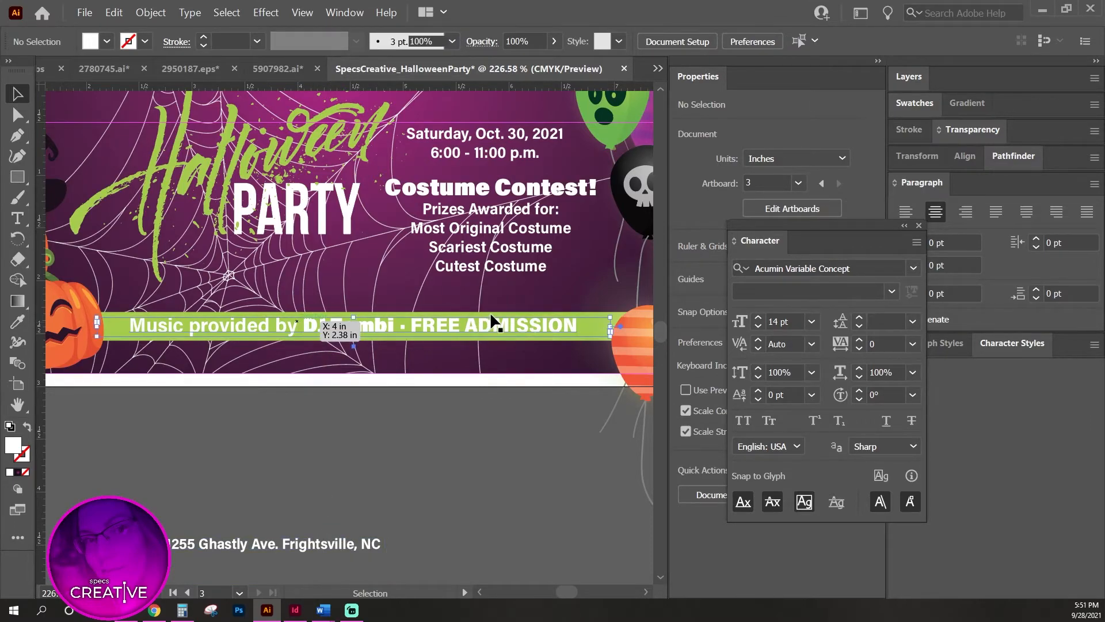
left_click(492, 313, "shift")
key("Up")
key("Up")
key("Up")
key("Up")
key("Up")
key("Up")
key("Up")
key("Up")
key("Up")
key("Up")
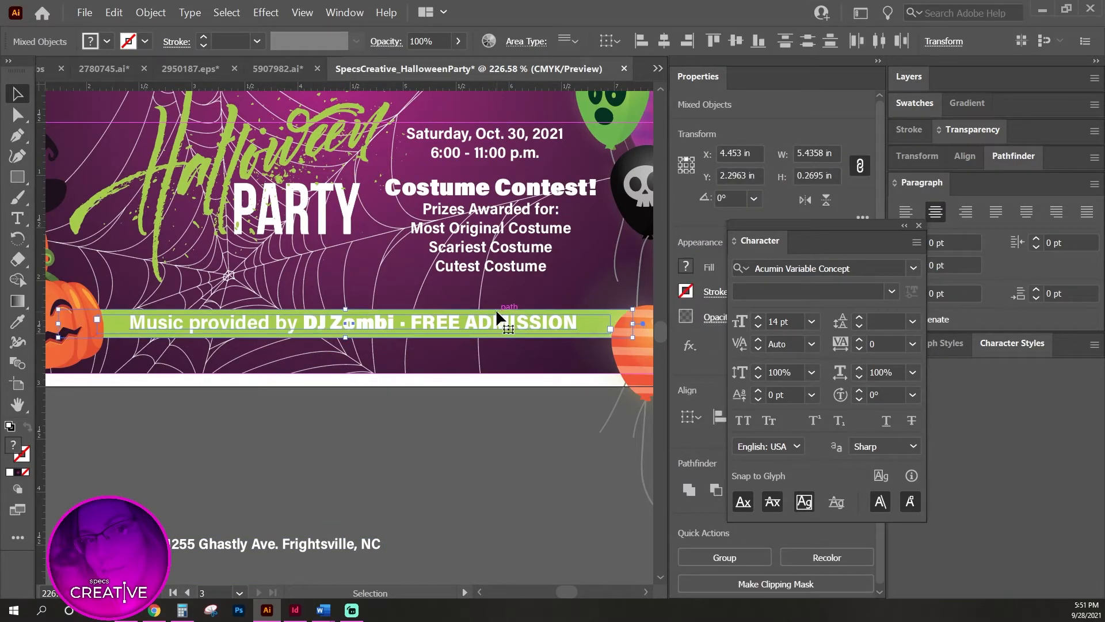
key("Up")
left_click_drag(335, 547, 431, 351)
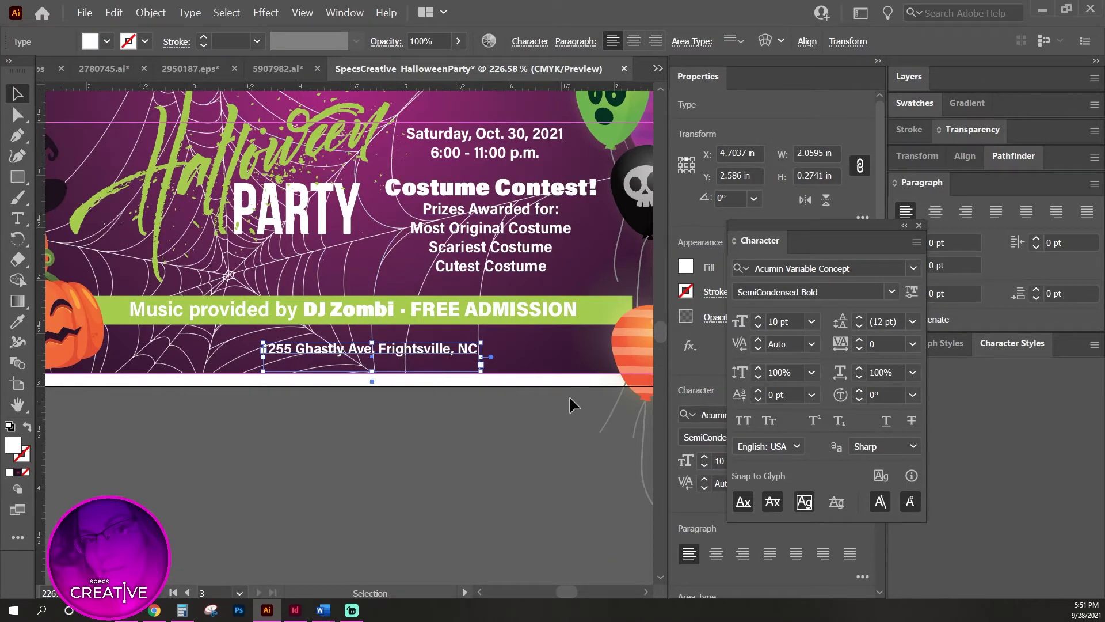
Isolate the orange striped balloon within the balloon group and move it up over the end of the green bar.
left_click_drag(625, 384, 476, 436)
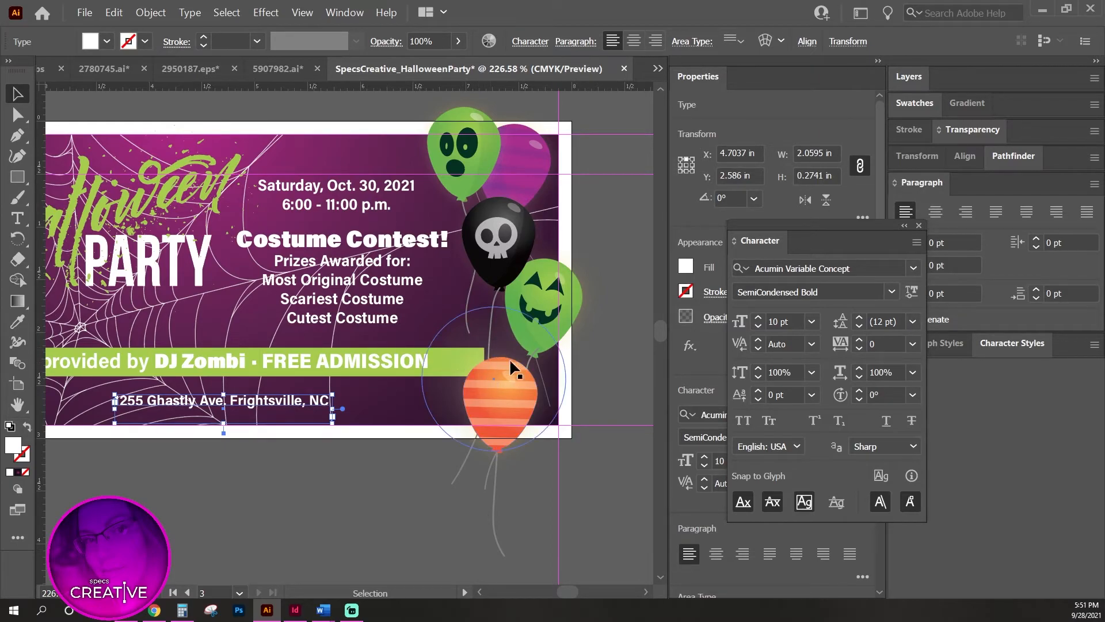
left_click(498, 397)
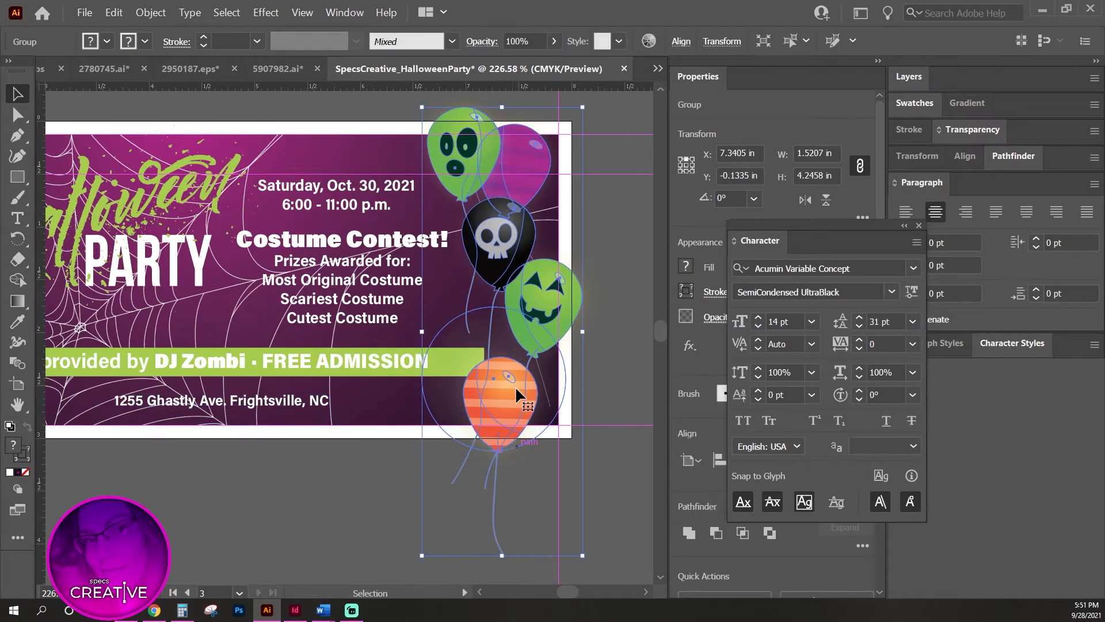
double_click(509, 396)
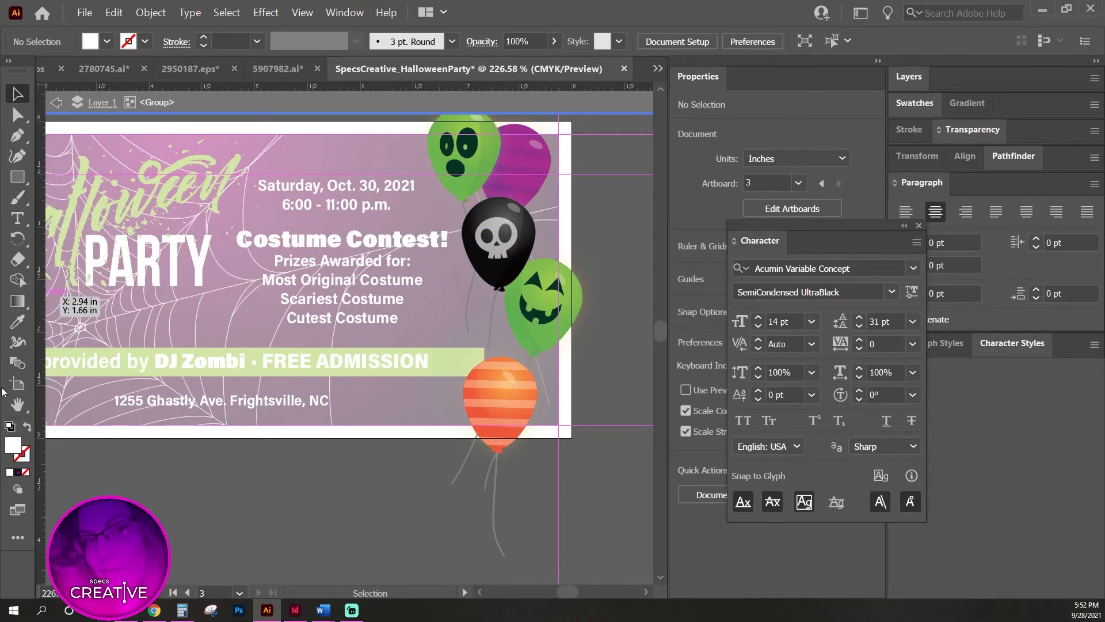
left_click(494, 429)
double_click(503, 401)
left_click(503, 440)
left_click_drag(499, 433, 487, 393)
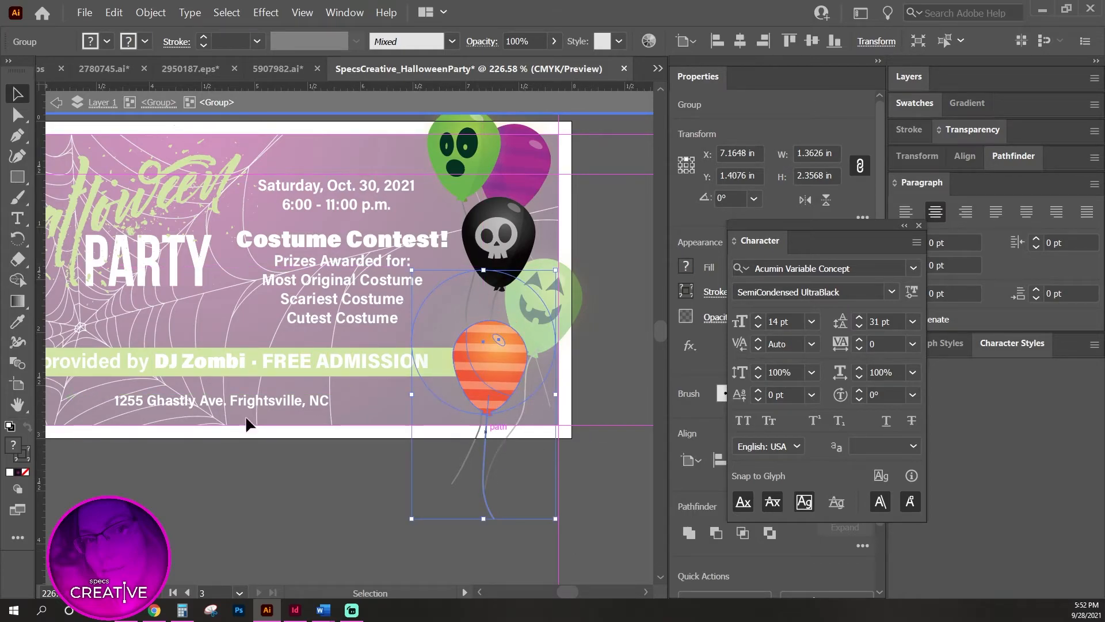
double_click(316, 504)
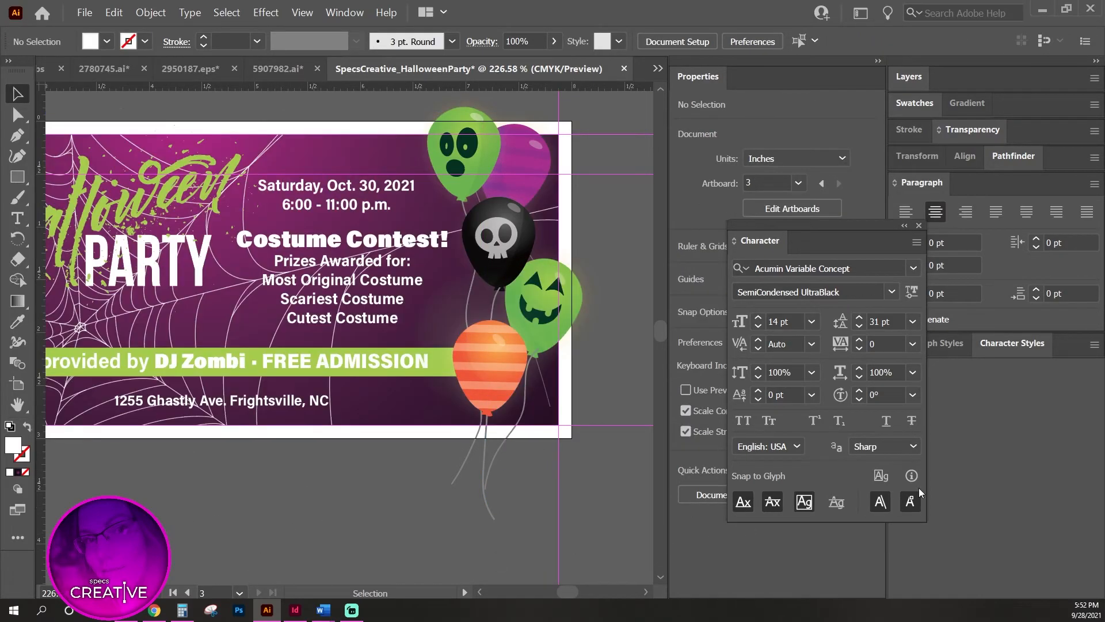
Create a new layer above Layer 1 and name it Margin Mask.
key("ctrl+minus")
key("ctrl+minus")
key("ctrl+minus")
key("ctrl+minus")
key("ctrl+minus")
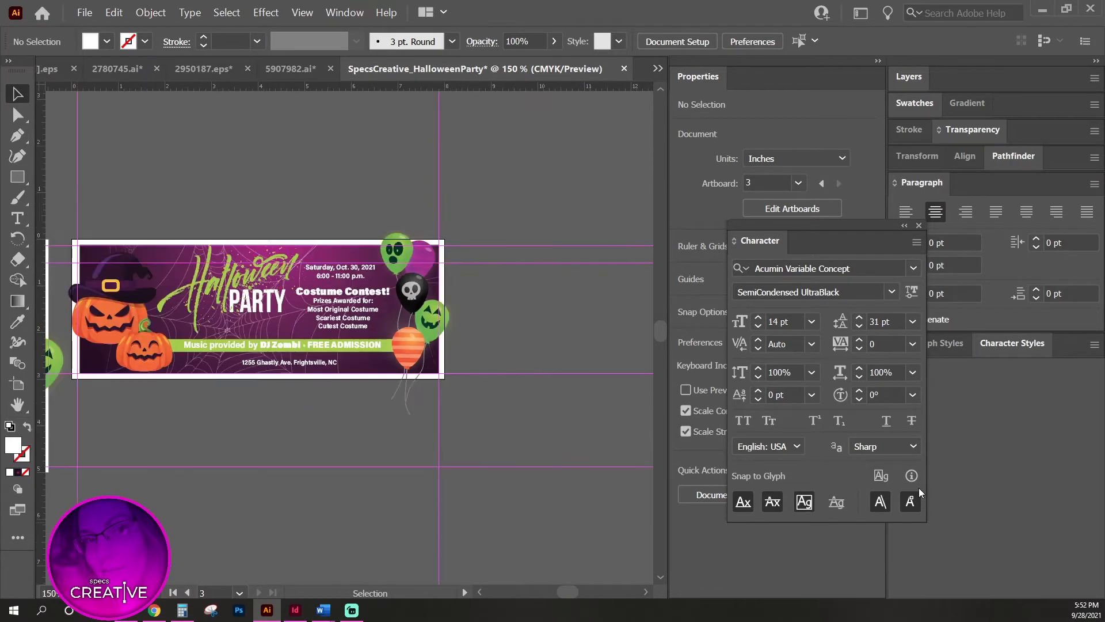
left_click_drag(225, 482, 555, 418)
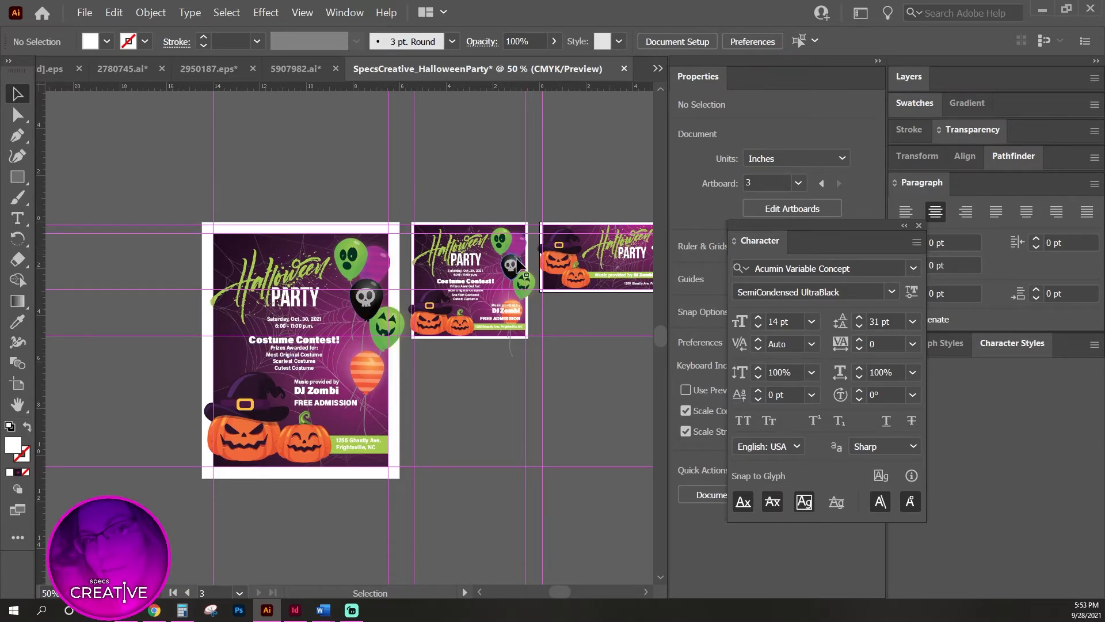
left_click(910, 74)
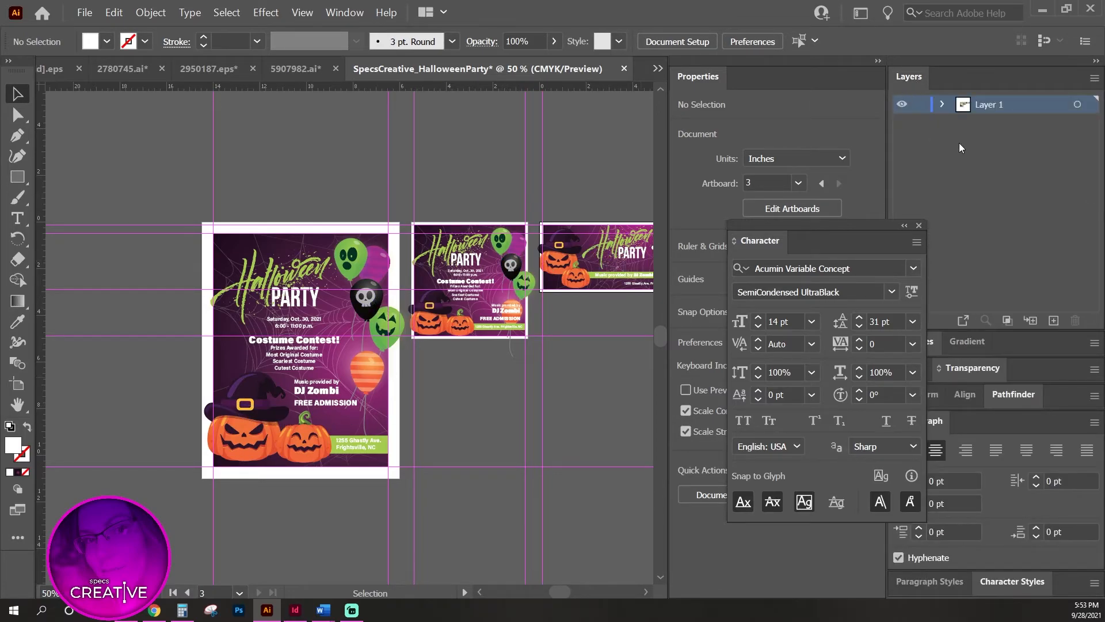
left_click(1053, 321)
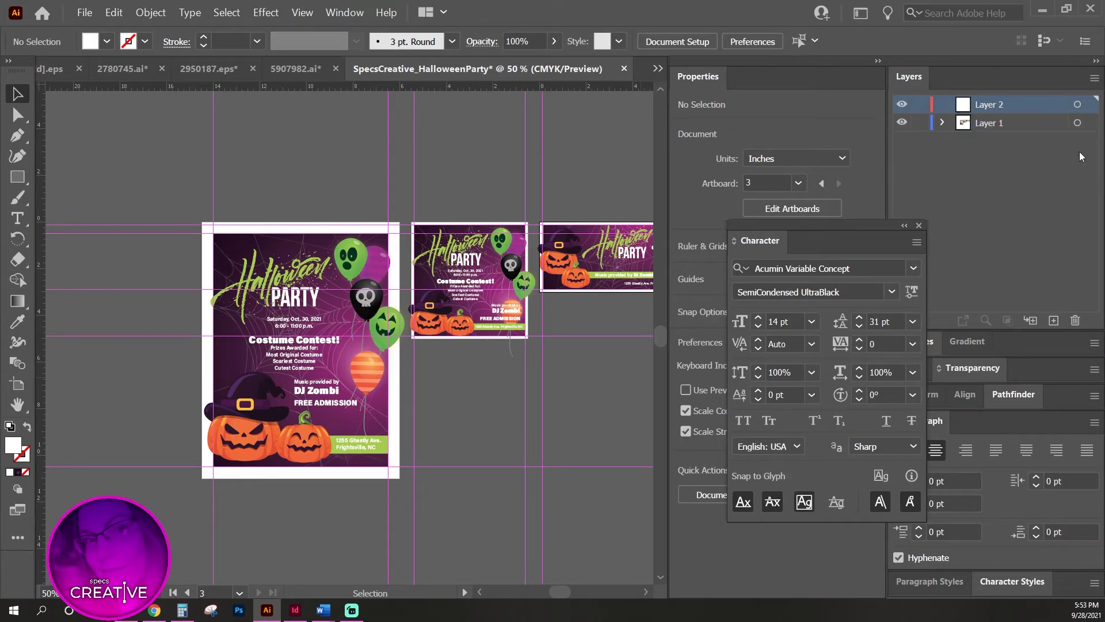
double_click(992, 106)
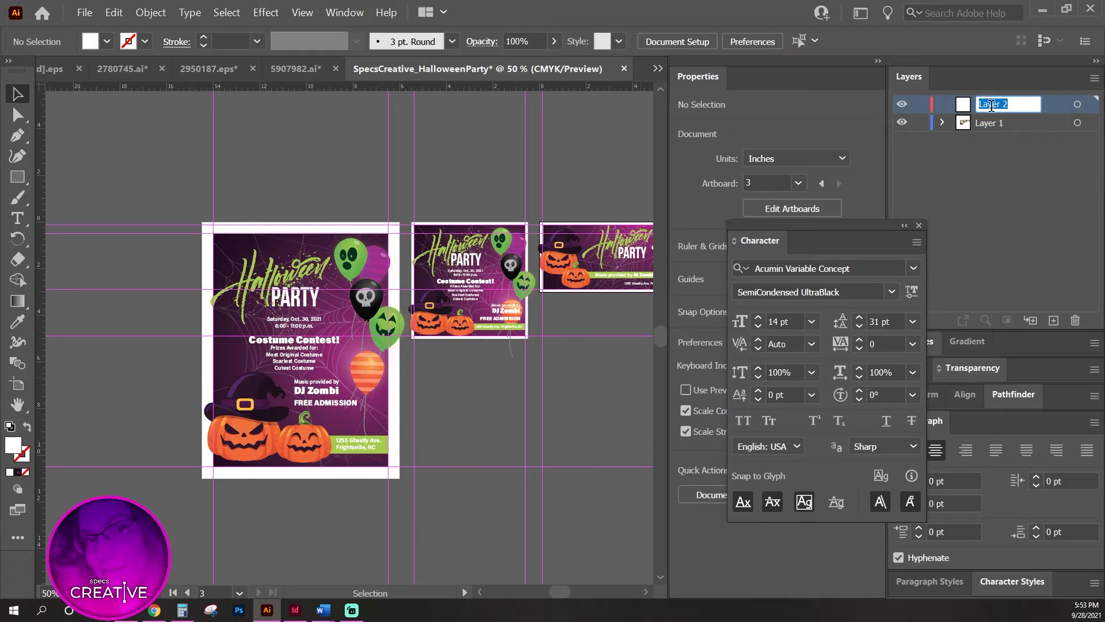
type("Margin M")
key("Return")
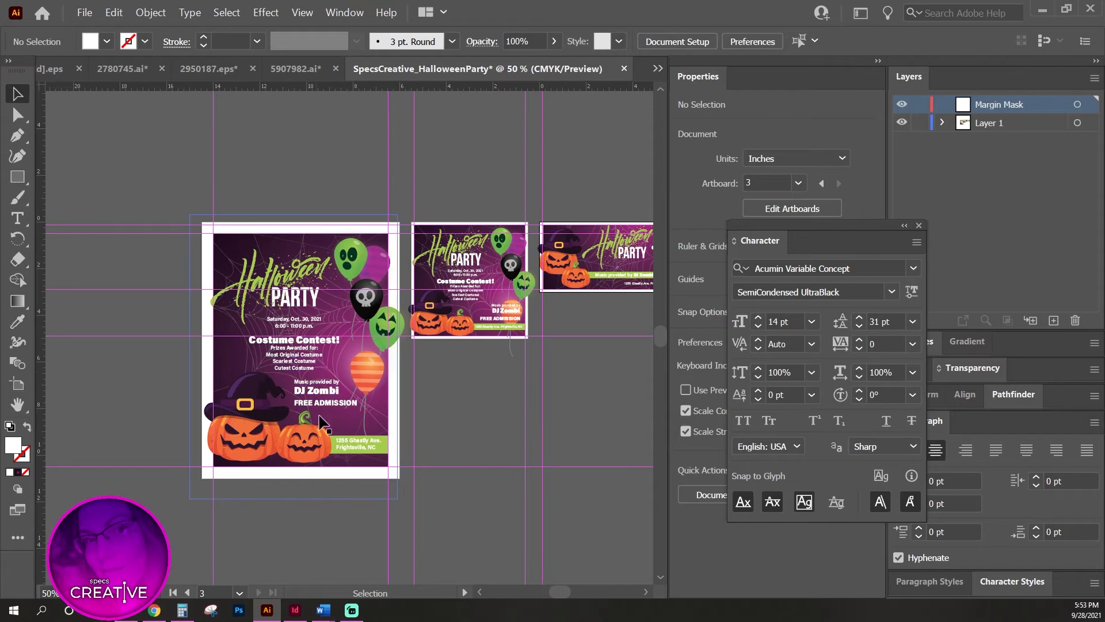
Create a white 8.5 × 11 in rectangle from the upper-left corner of the first artboard.
left_click(14, 180)
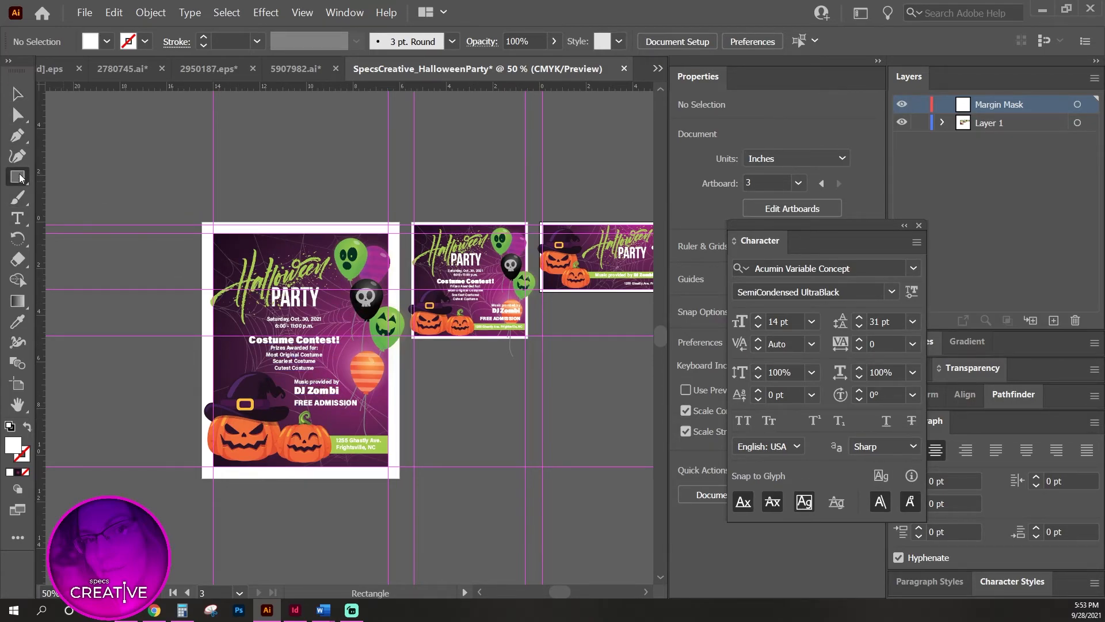
left_click(201, 222)
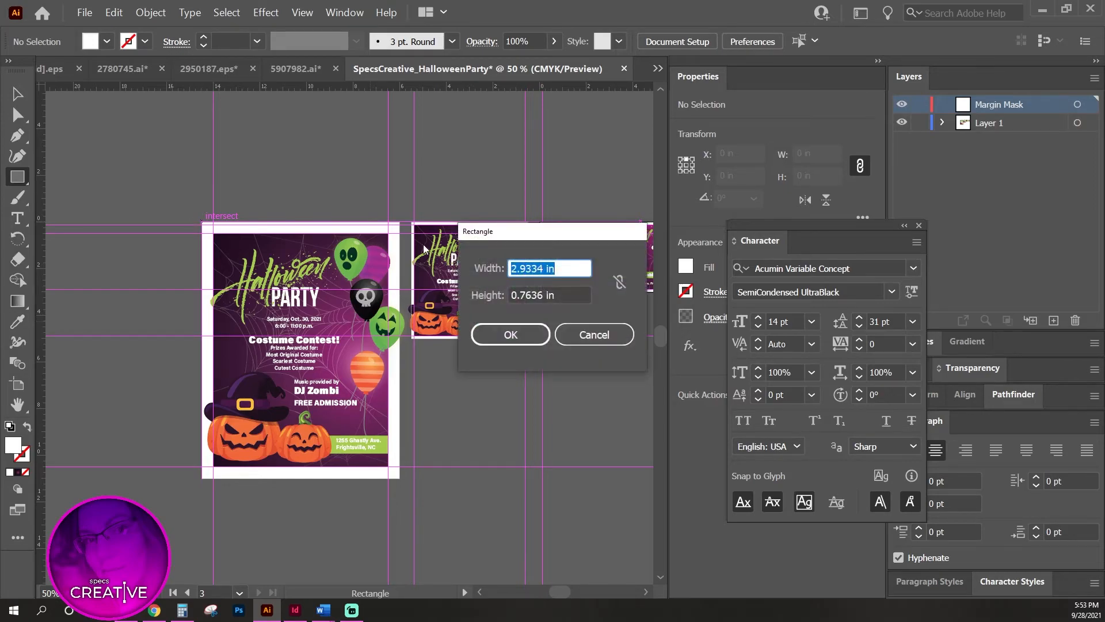
type("8.5")
key("Tab")
type("11")
key("Return")
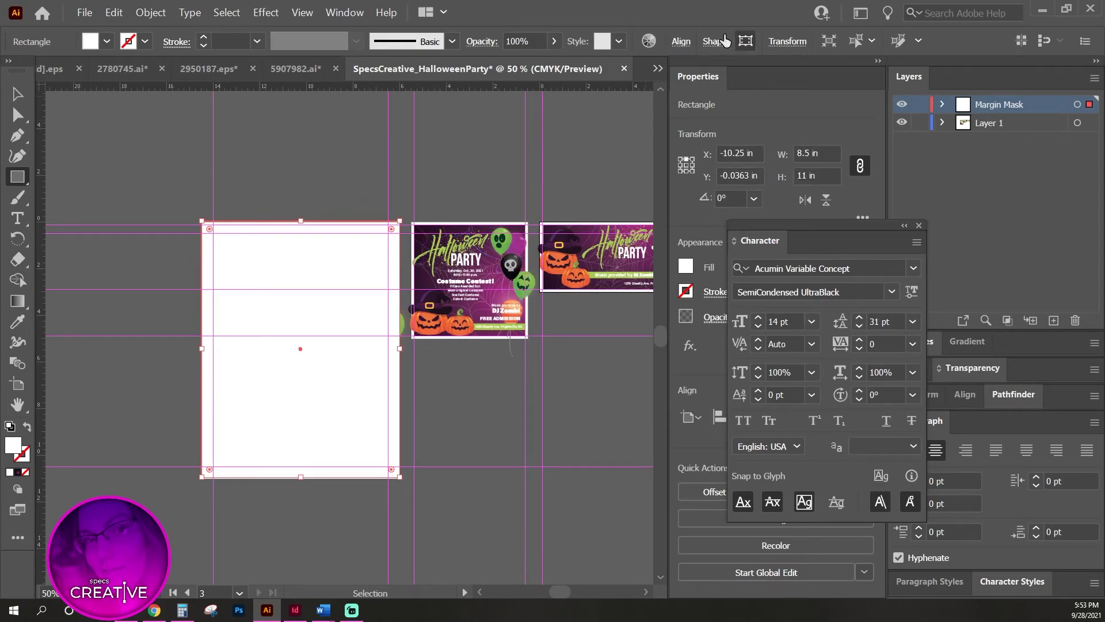
Try to center the 8.5 × 11 in rectangle horizontally on the artboard, and undo the alignment.
left_click(680, 42)
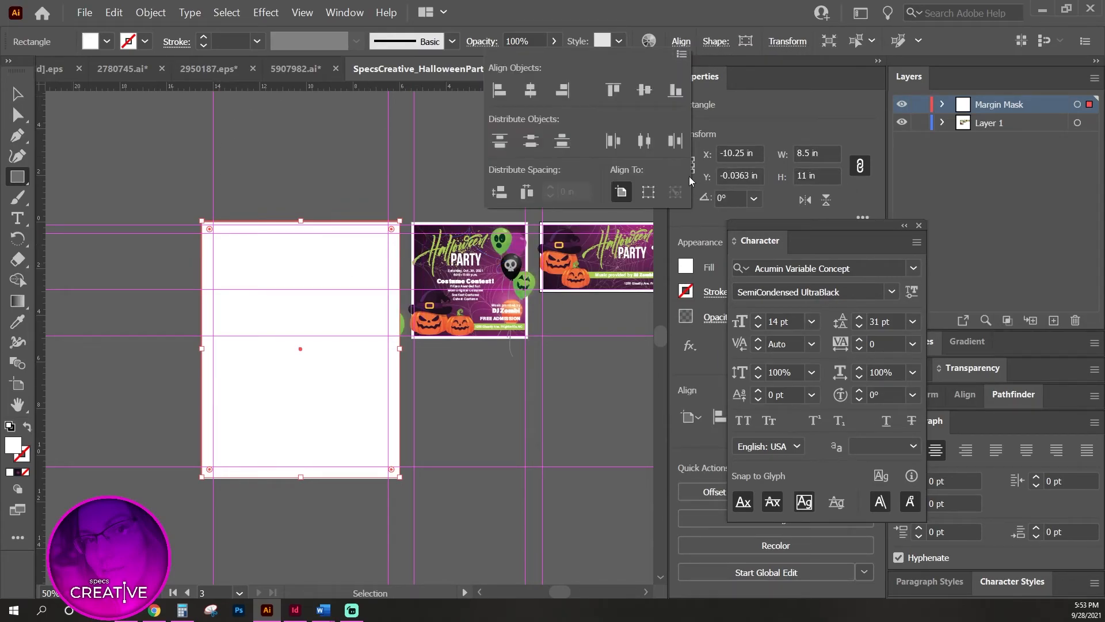
left_click(621, 193)
left_click(531, 90)
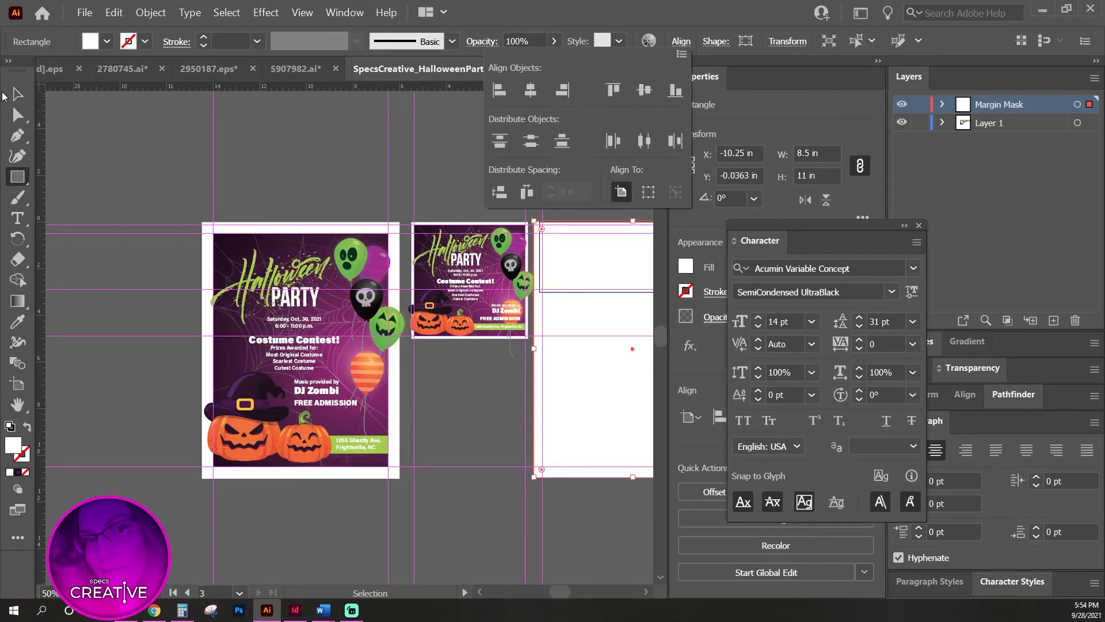
left_click(18, 95)
key("ctrl+z")
left_click_drag(266, 305, 238, 356)
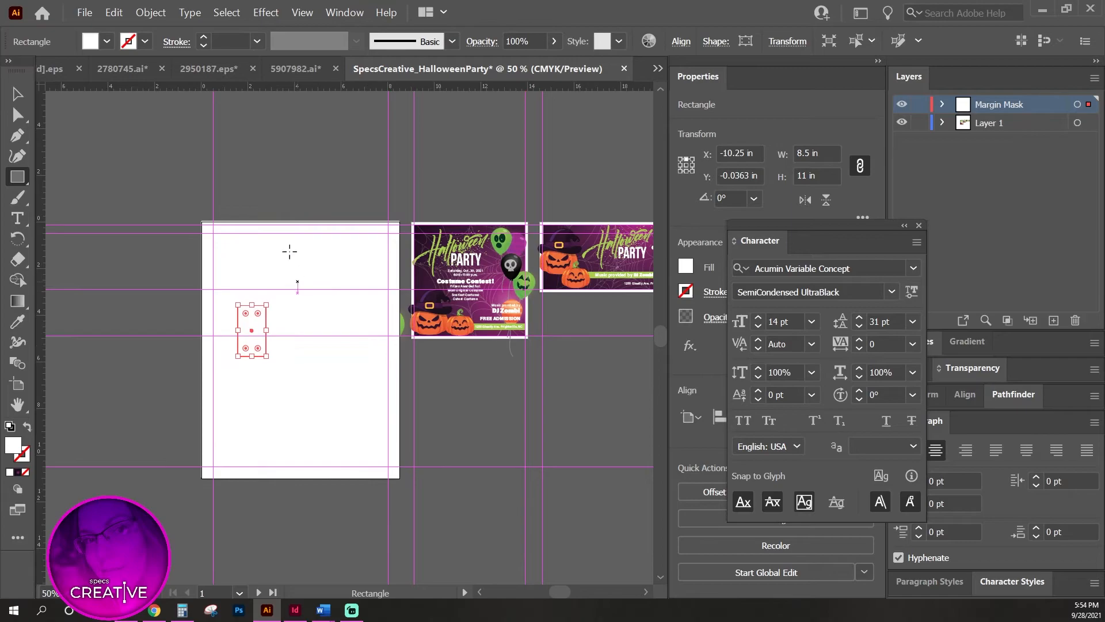
left_click(18, 94)
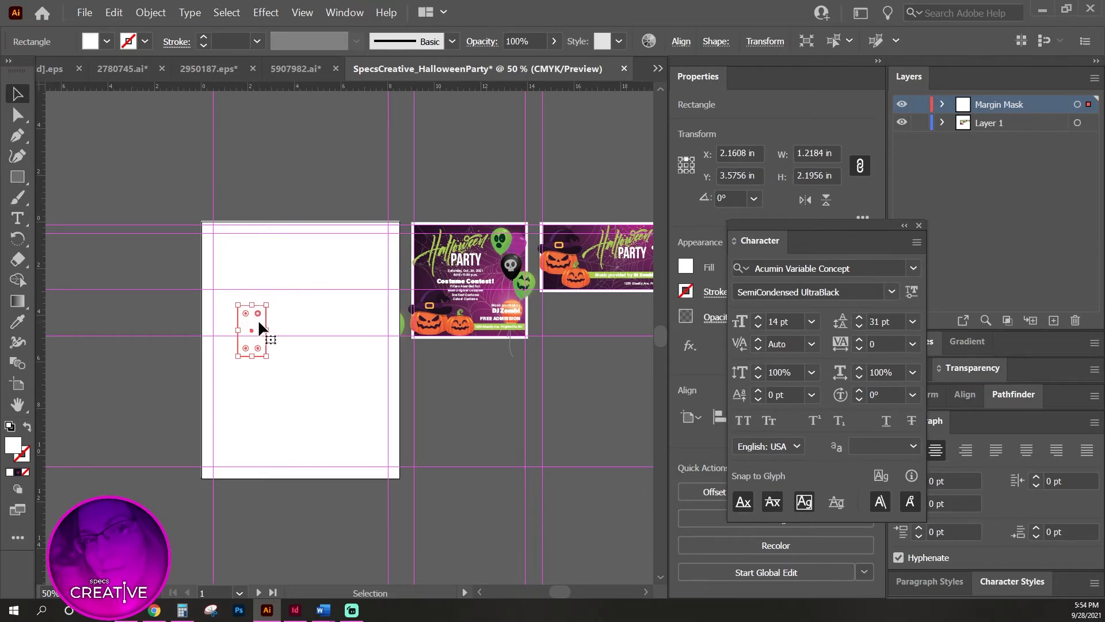
key("Delete")
Center the 8.5 × 11 in rectangle vertically on the first artboard.
left_click(294, 254)
left_click(337, 182)
left_click(326, 256)
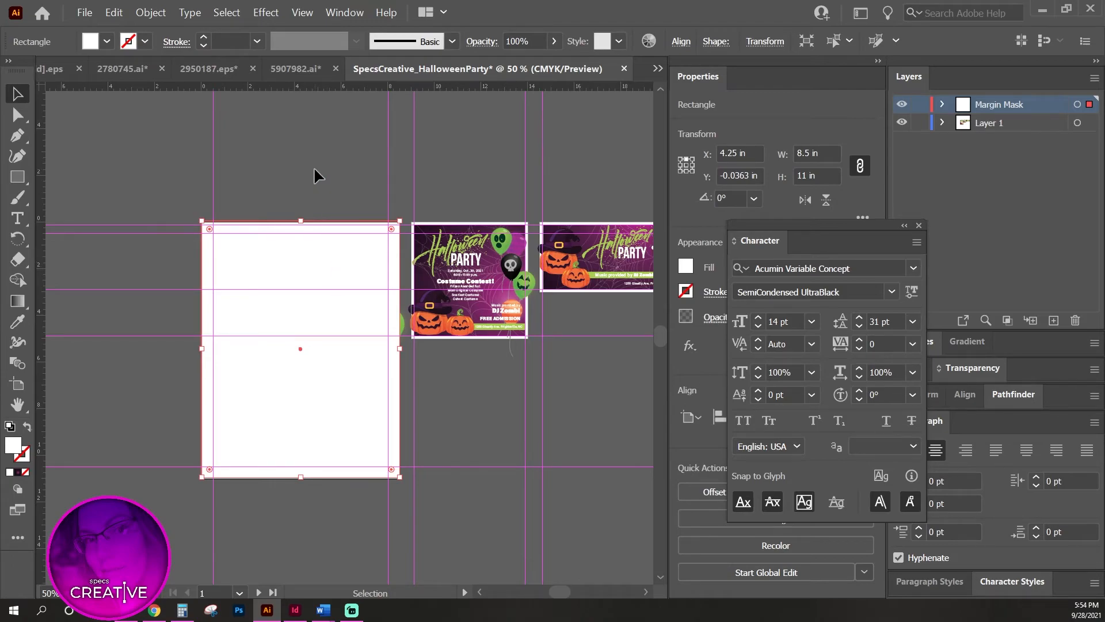
left_click(679, 41)
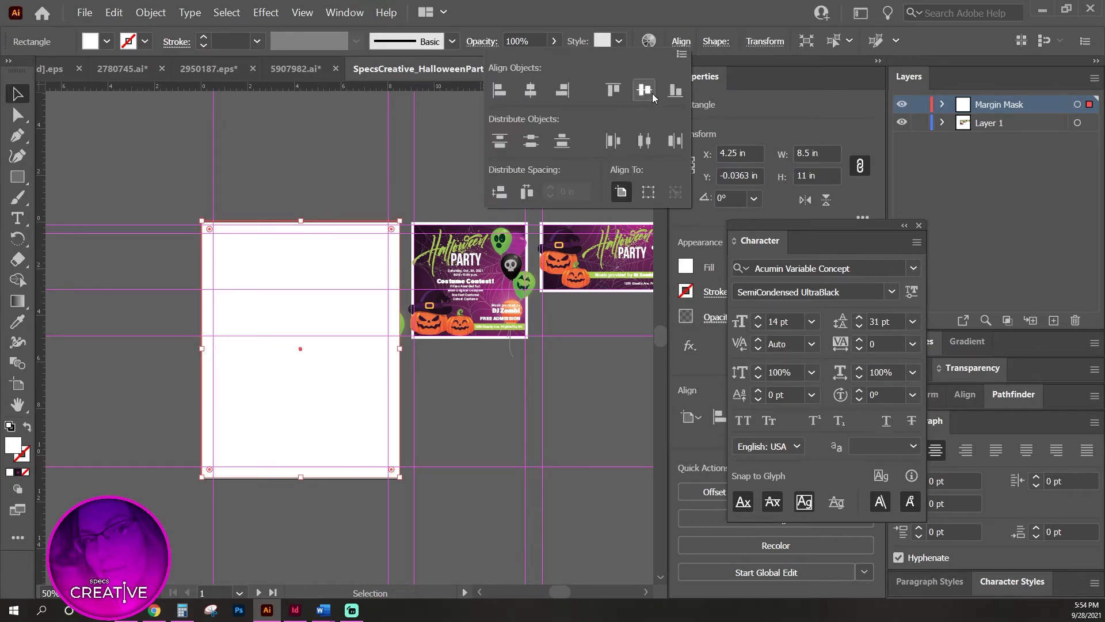
left_click(315, 187)
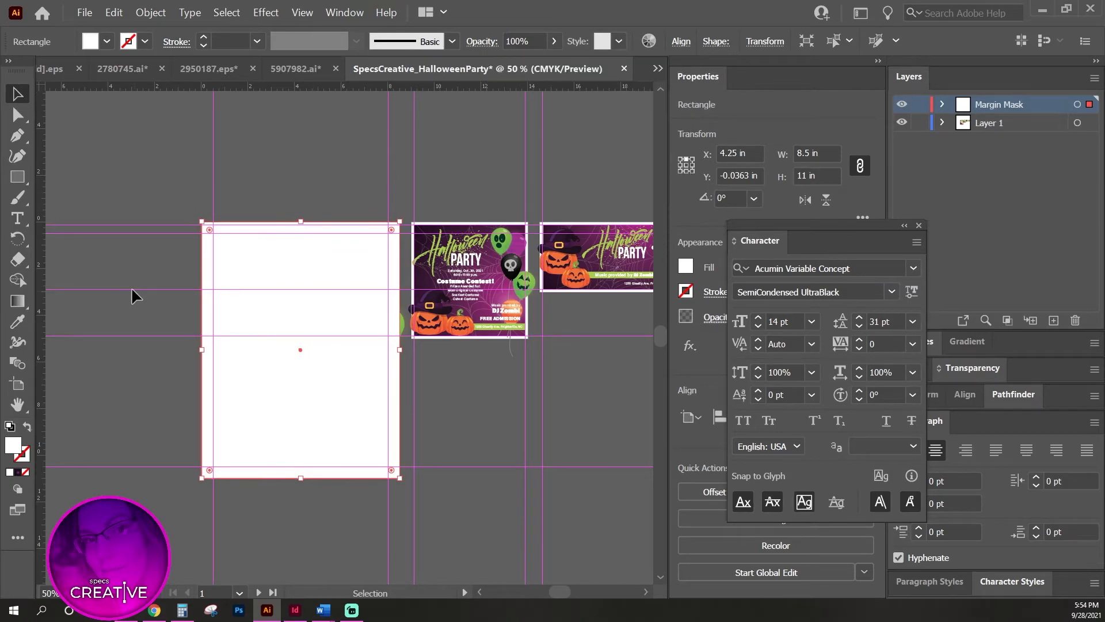
left_click(24, 180)
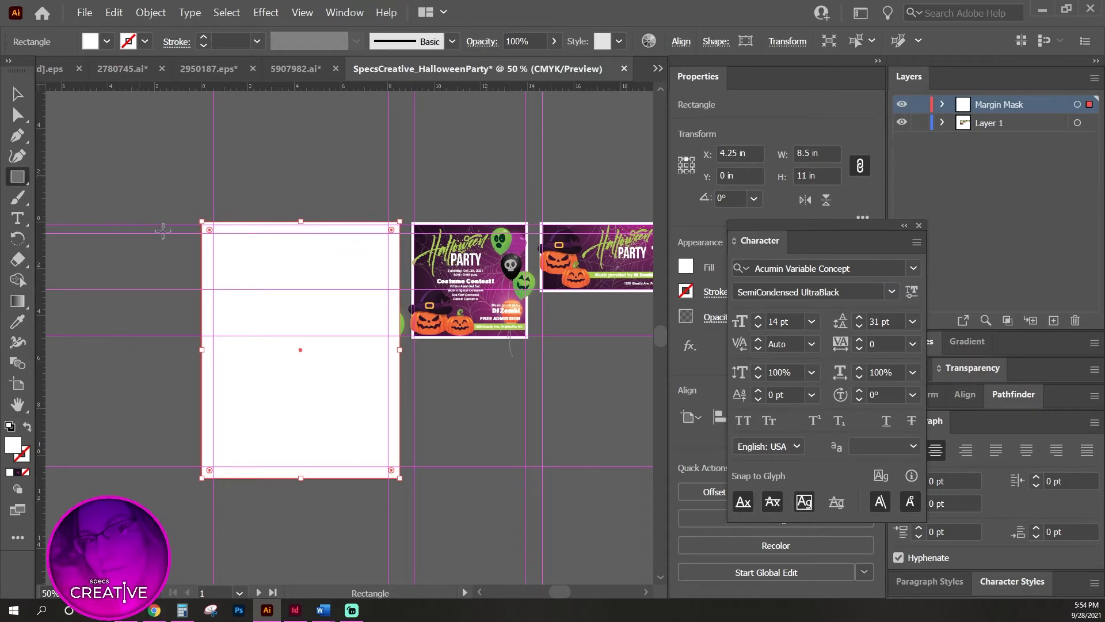
key("ctrl+space")
left_click(219, 240)
left_click_drag(219, 240, 269, 276)
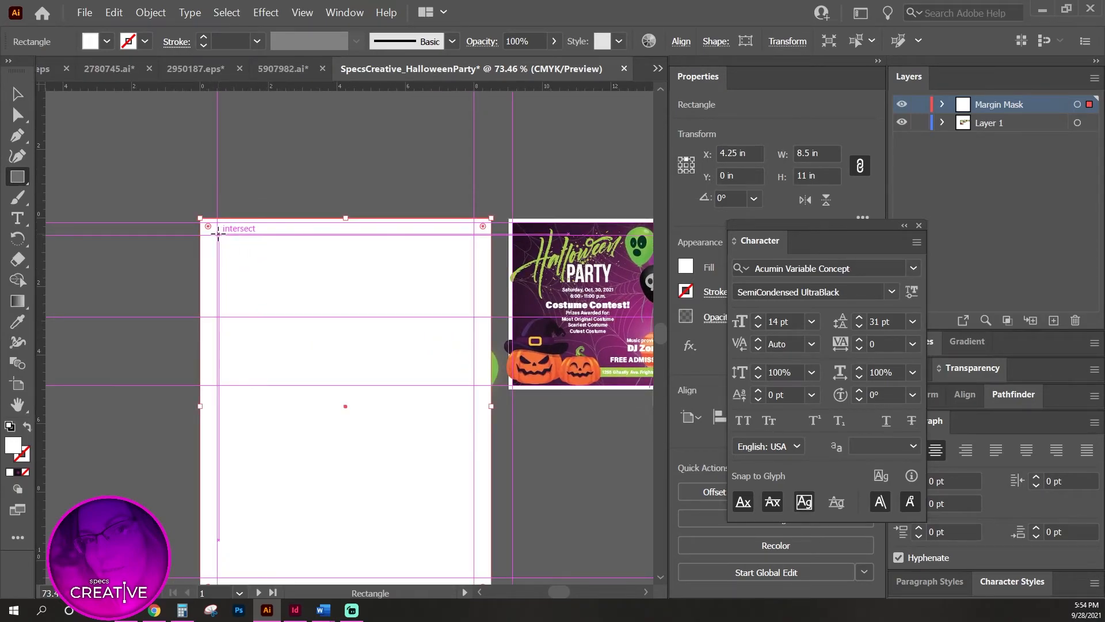
mouse_move(217, 236)
left_mouse_down()
mouse_move(276, 278)
mouse_move(379, 385)
mouse_move(366, 379)
left_mouse_up()
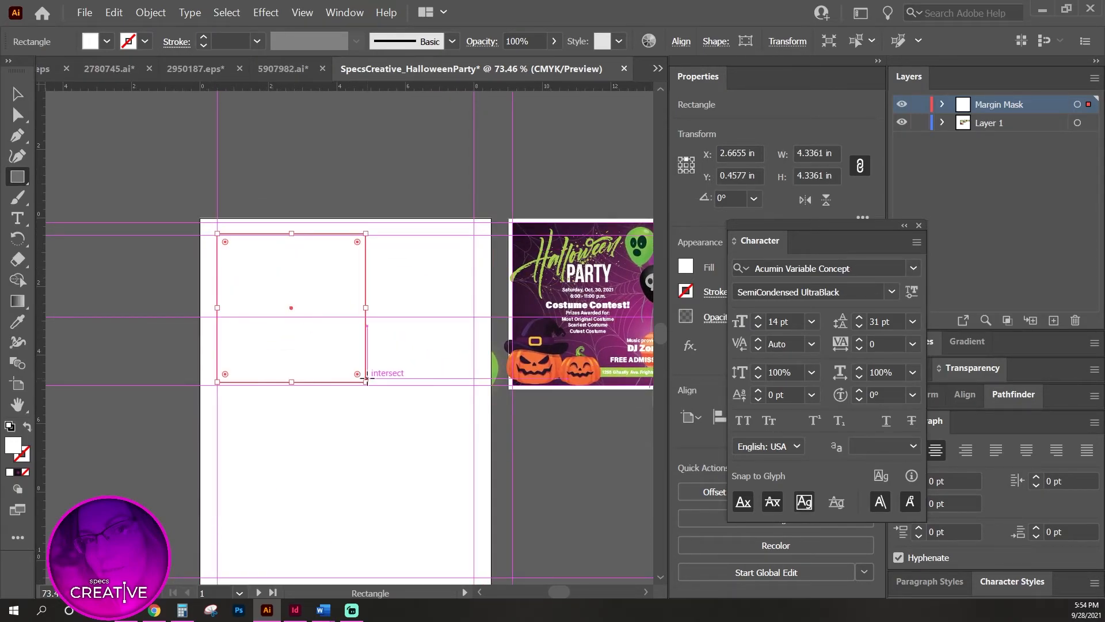
key("ctrl+z")
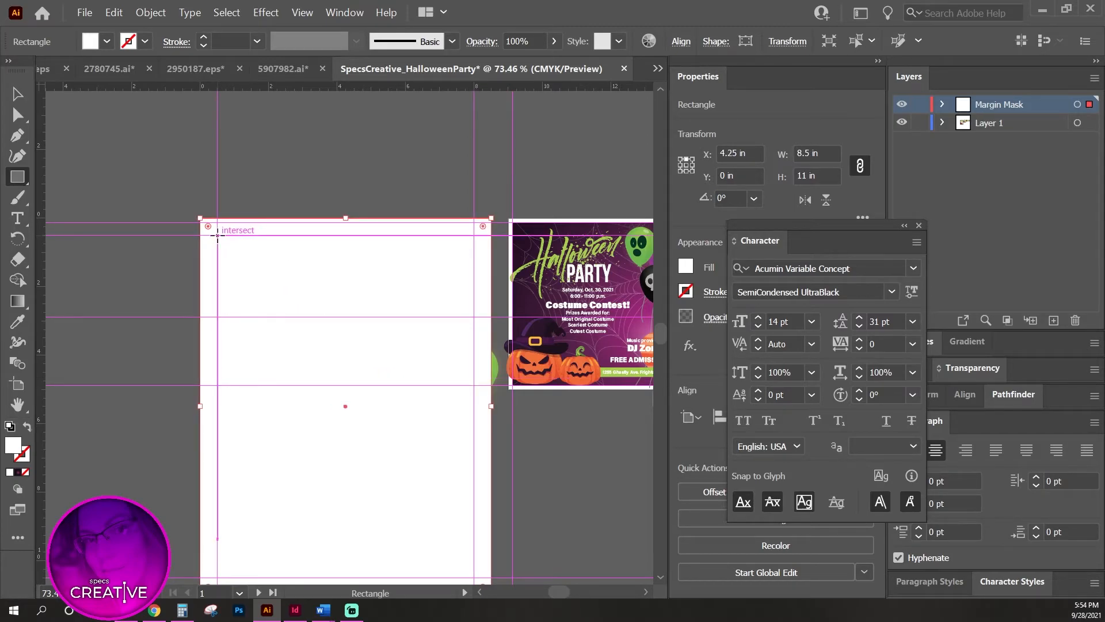
left_click_drag(218, 234, 474, 518)
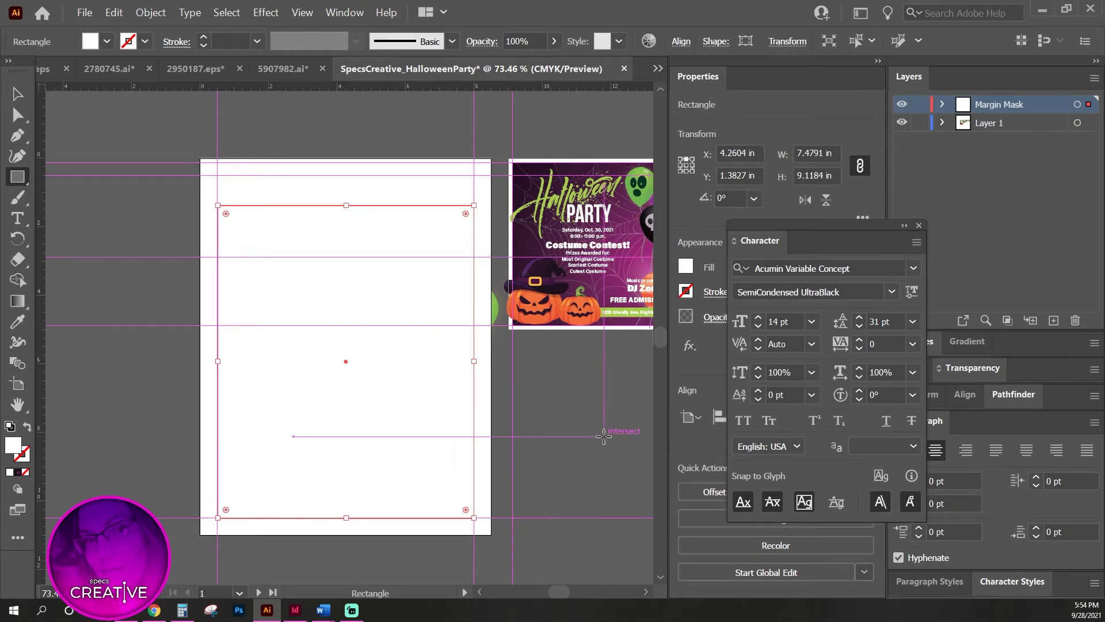
key("Delete")
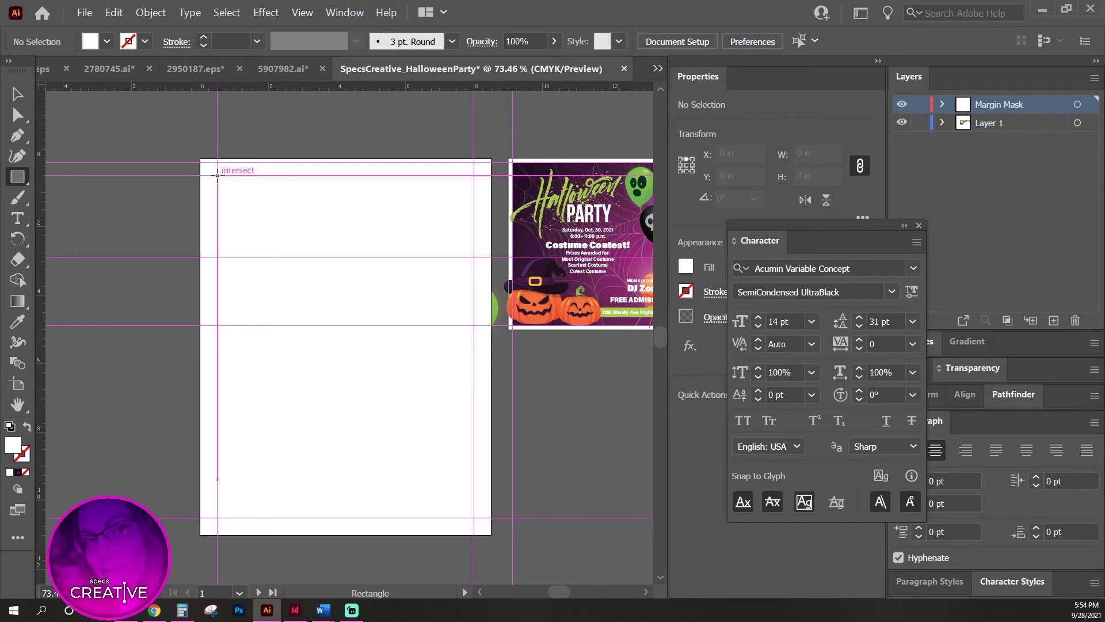
Draw an inner rectangle along the first artboard's margin guides, and set its height to 10 in and its width to 7.5 in.
left_click_drag(217, 175, 475, 518)
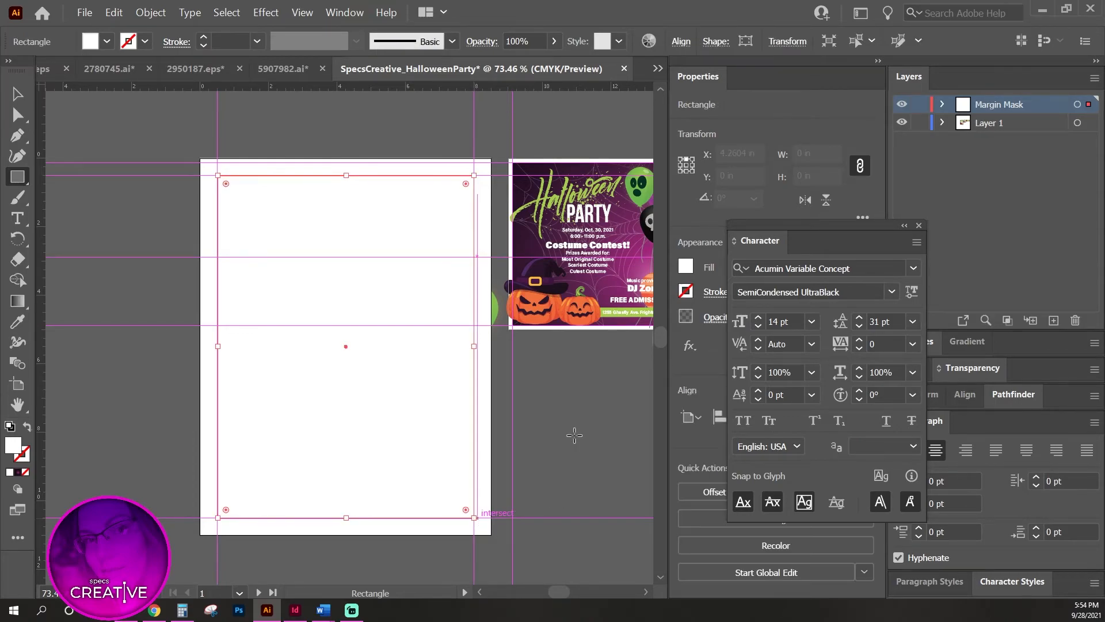
key("v")
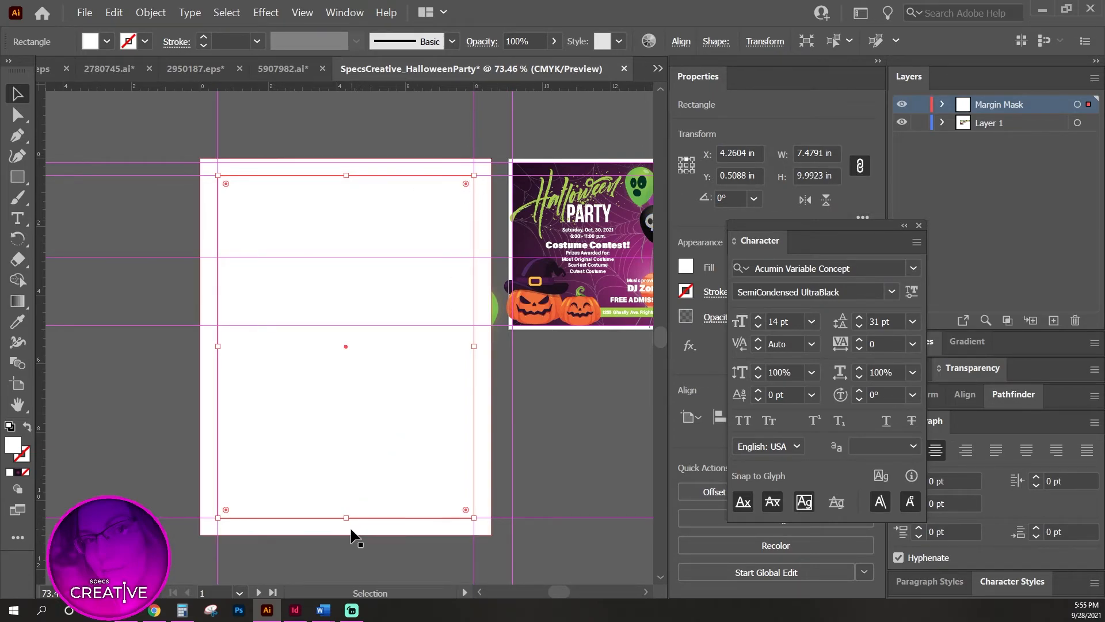
left_click(832, 175)
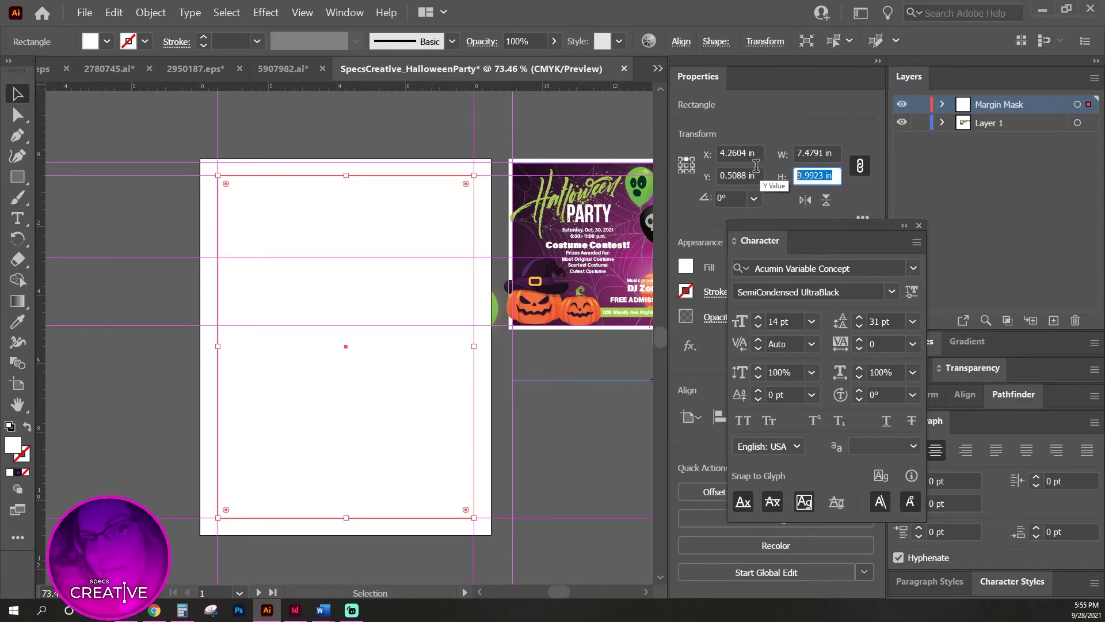
type("10")
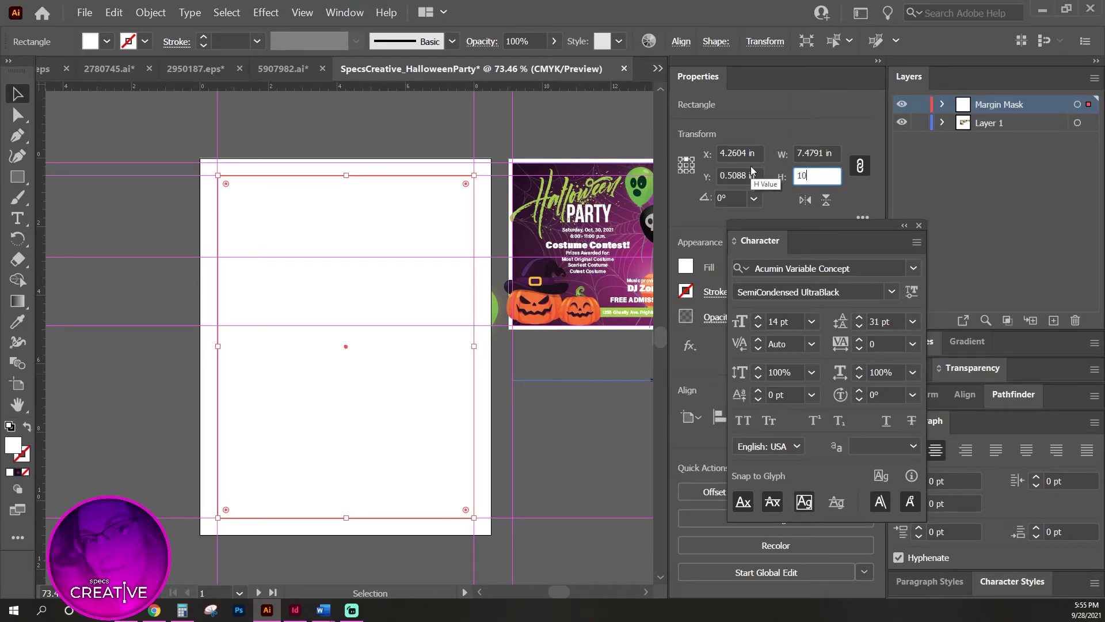
left_click(838, 152)
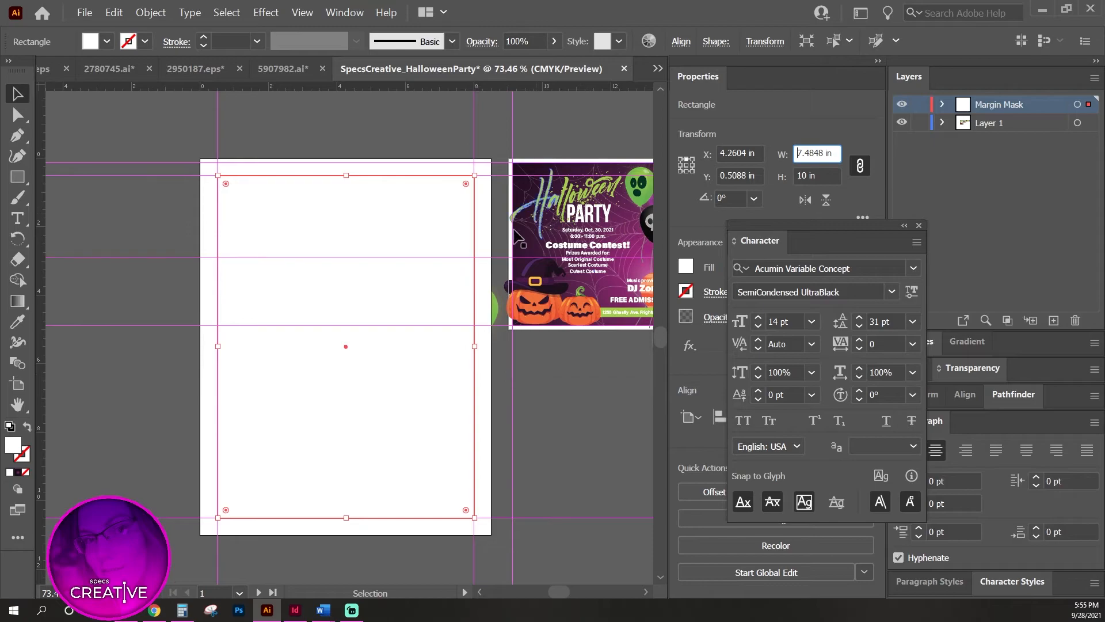
double_click(837, 153)
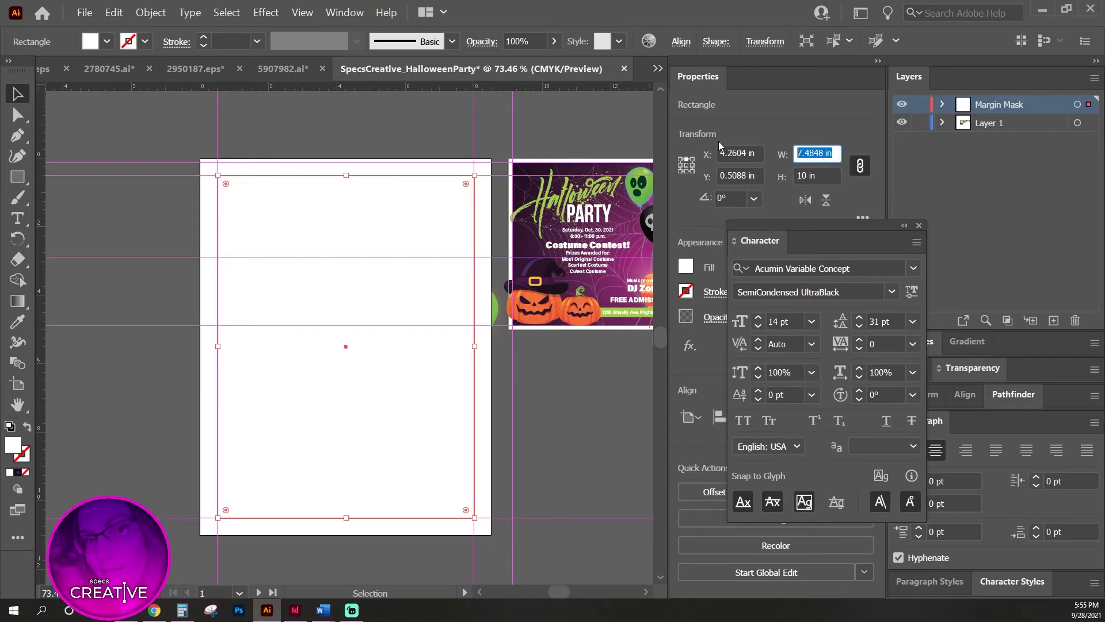
type("7.5")
key("Return")
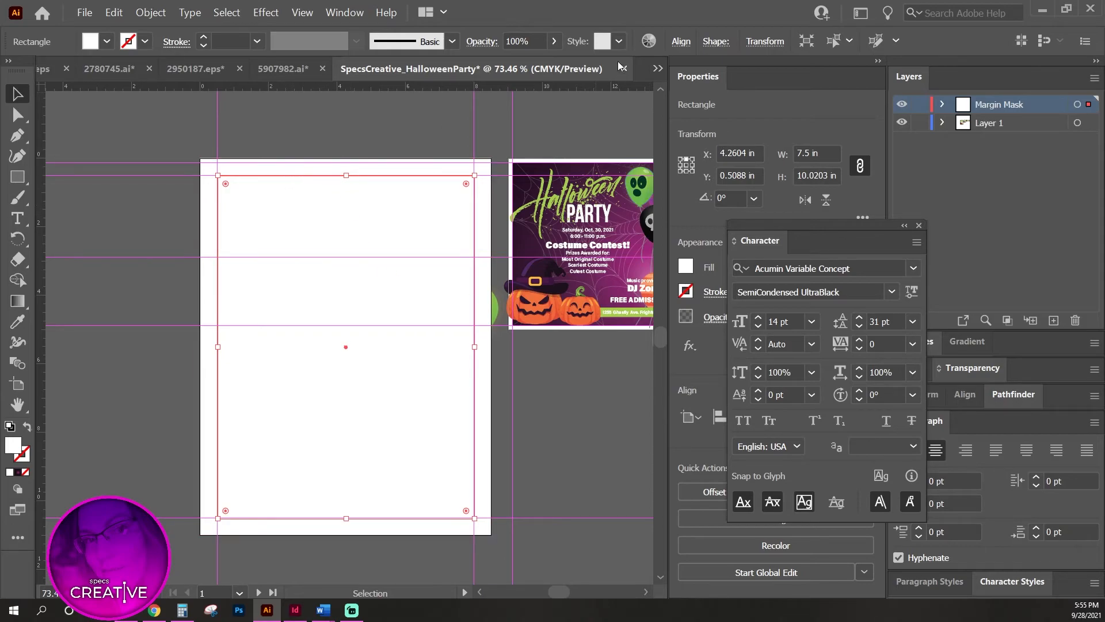
Center the inner rectangle on the first artboard and subtract it from the 8.5 × 11 in rectangle with Minus Front.
left_click(677, 42)
left_click(646, 91)
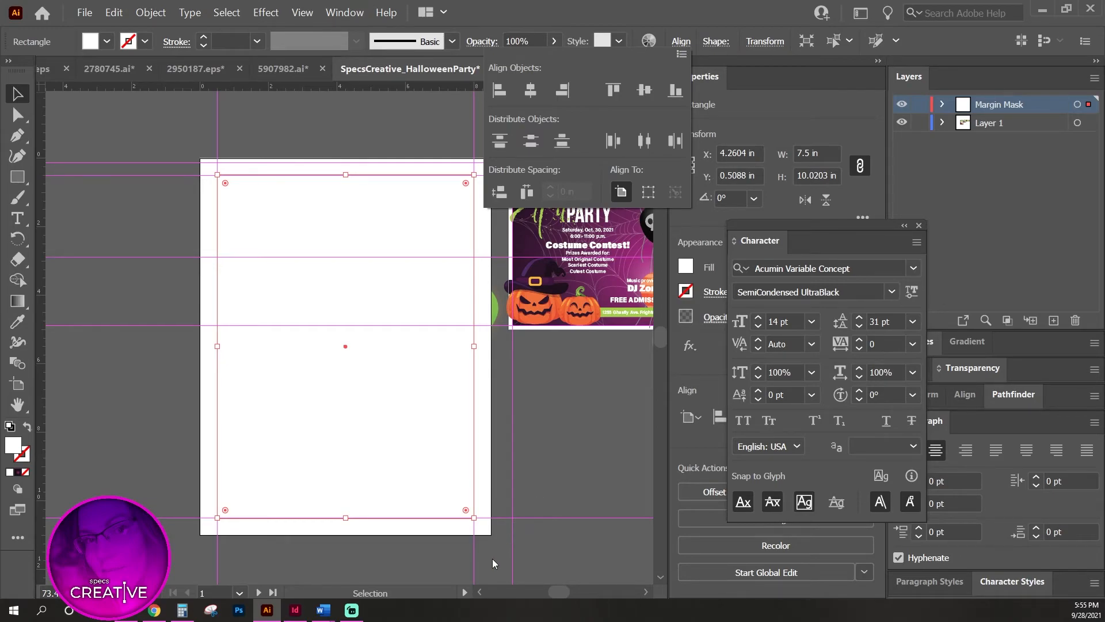
left_click(482, 502, "shift")
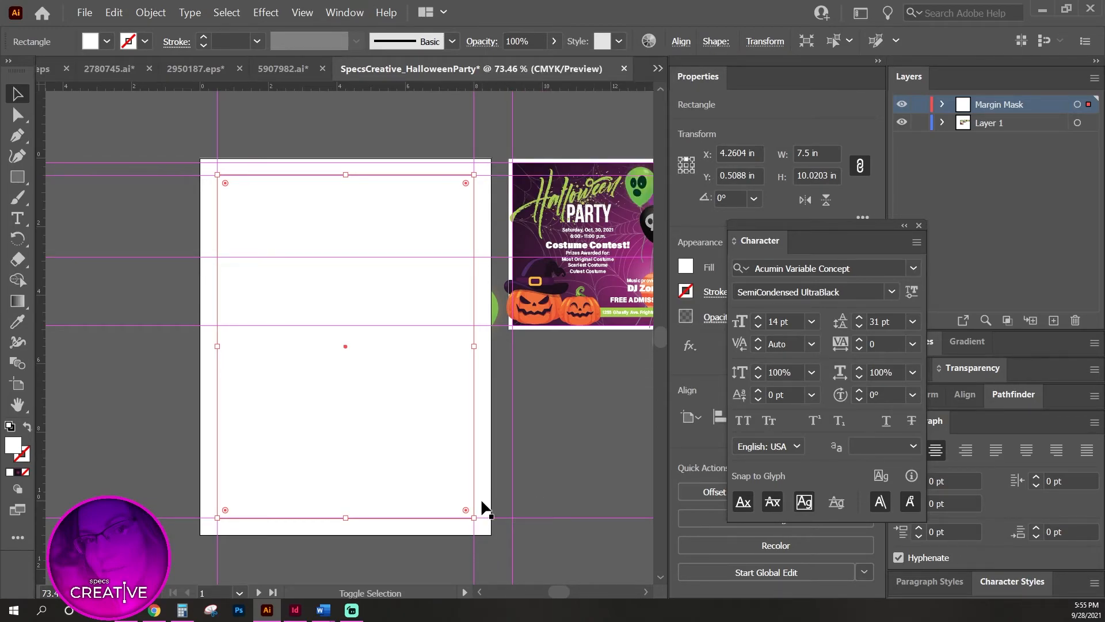
left_click(491, 533, "shift")
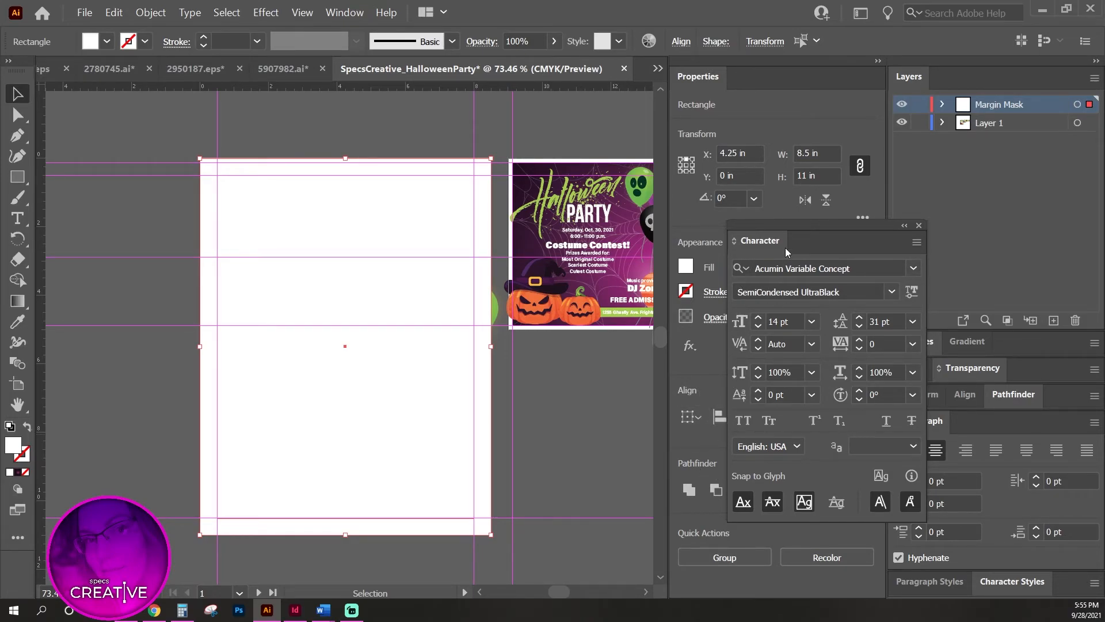
left_click_drag(803, 223, 949, 224)
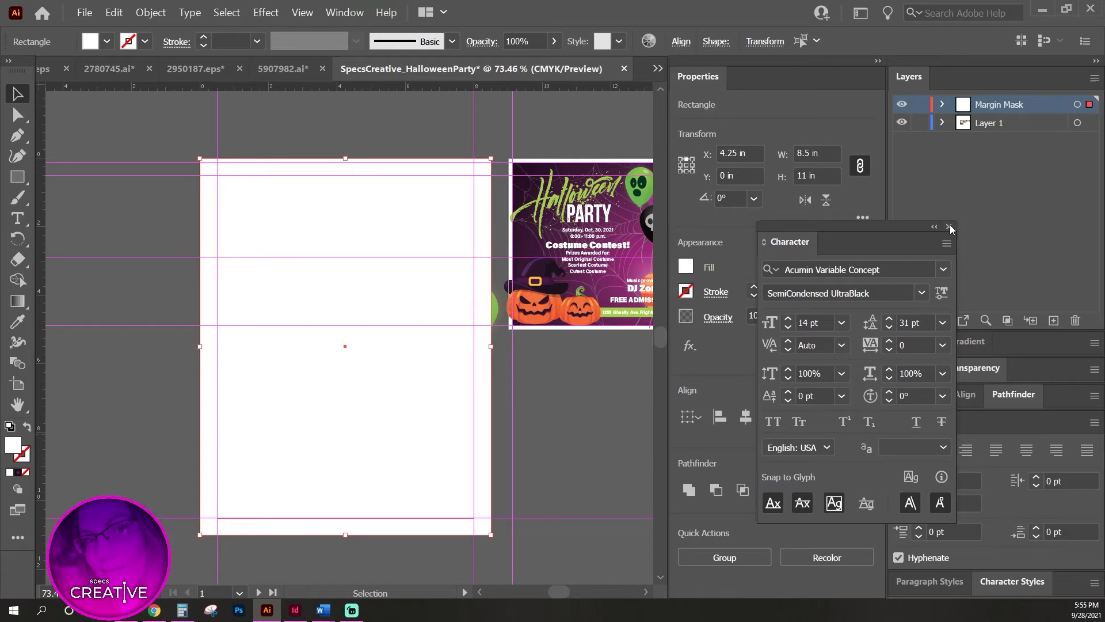
left_click(716, 491)
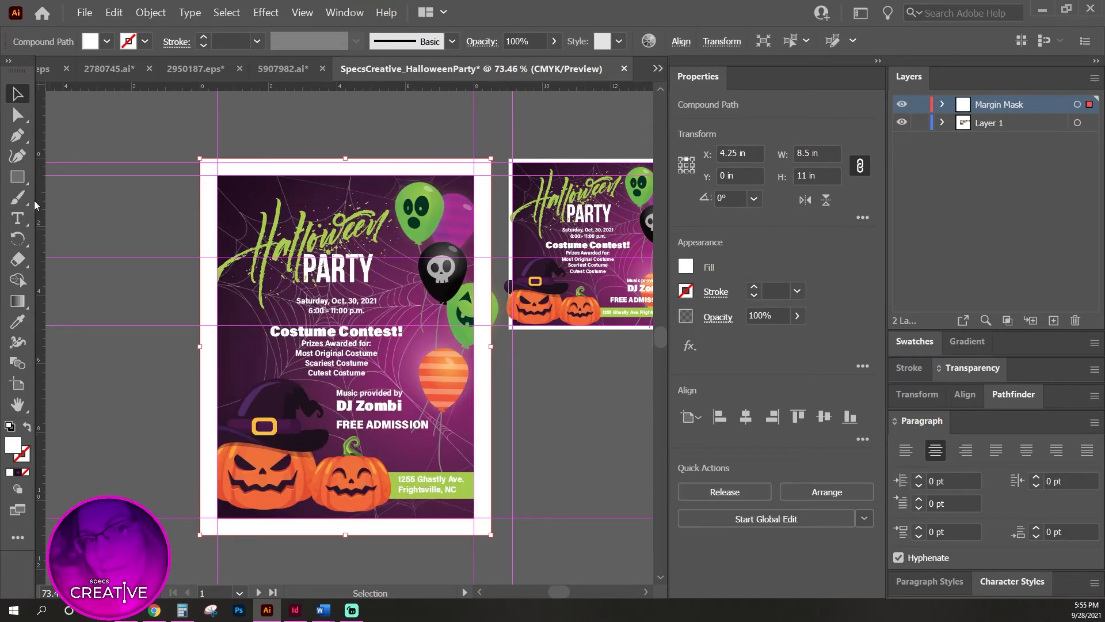
Try moving the white margin frame away from the first artboard, and undo the move.
left_click(194, 218)
left_click_drag(207, 216, 100, 248)
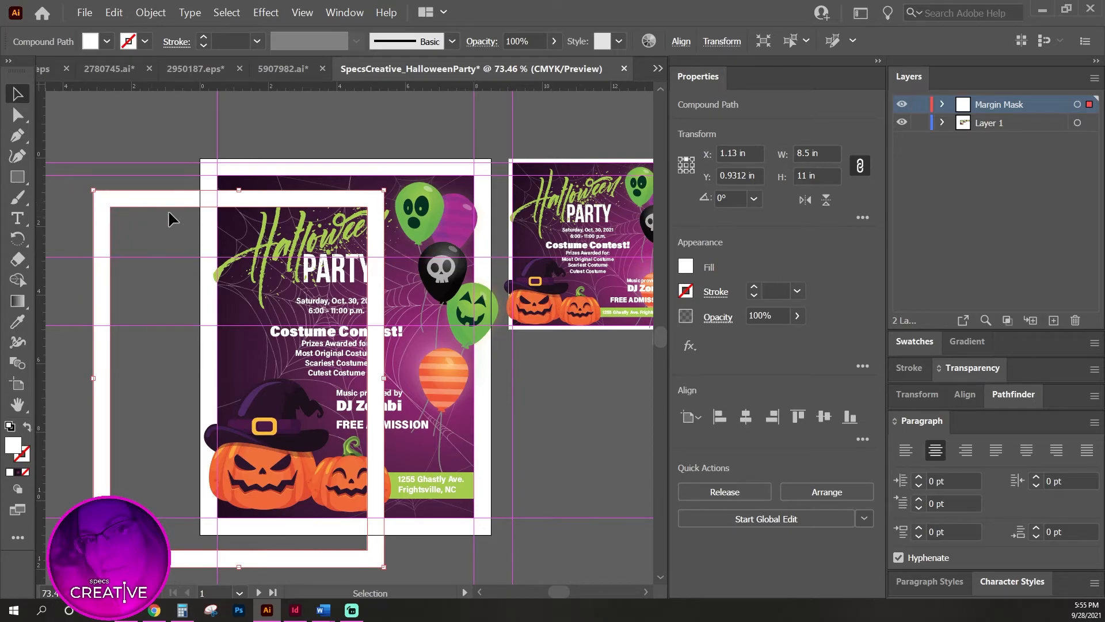
key("ctrl+z")
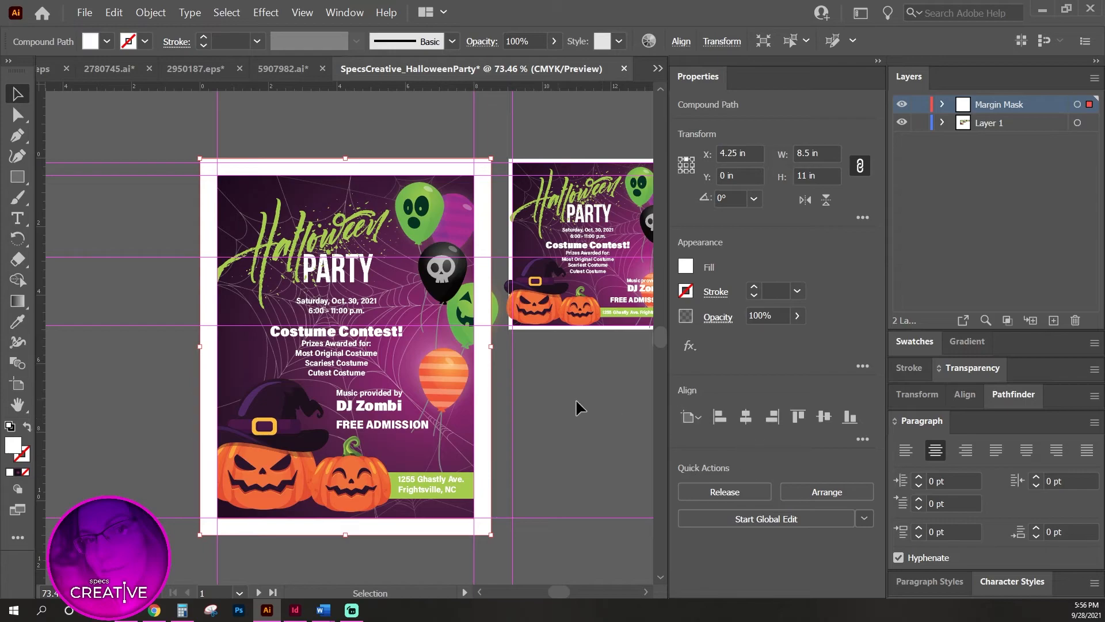
Lock the Margin Mask layer and toggle its visibility off and back on to compare the flyer's edges.
left_click_drag(563, 424, 469, 400)
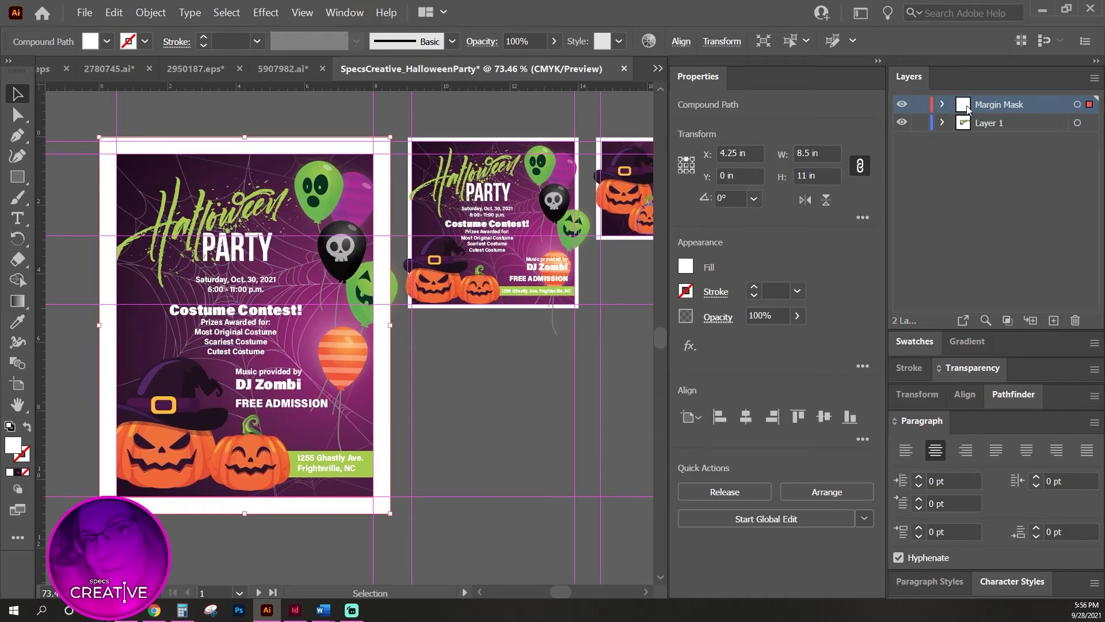
left_click(919, 105)
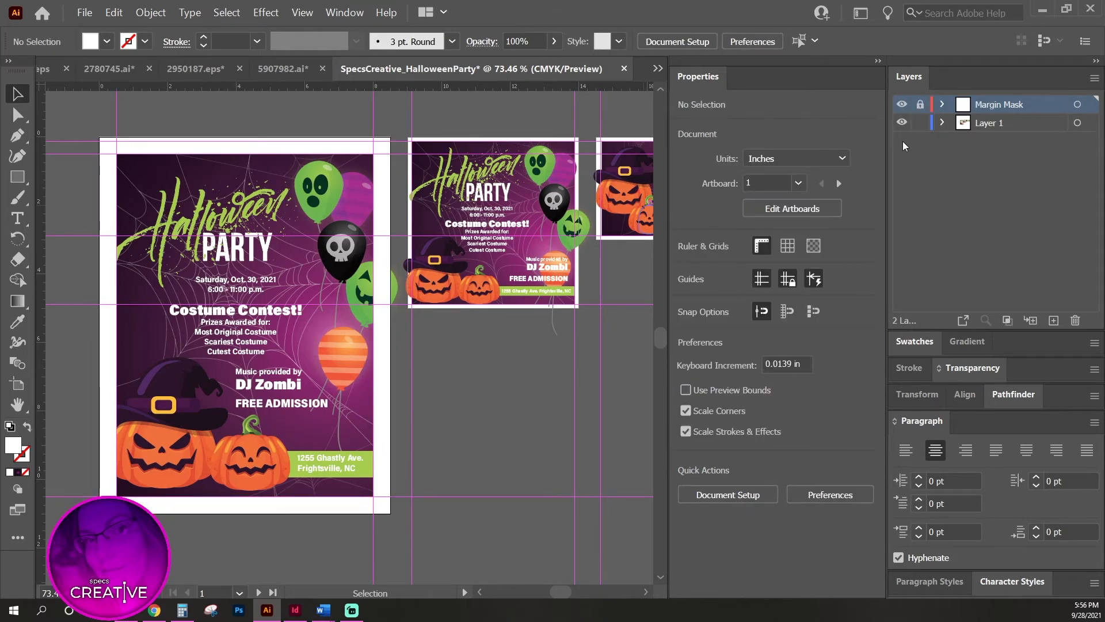
left_click(902, 105)
left_click(901, 105)
Isolate the green jack-o'-lantern balloon on the first flyer, move it inward and slightly down, and leave isolation mode.
left_click(366, 293)
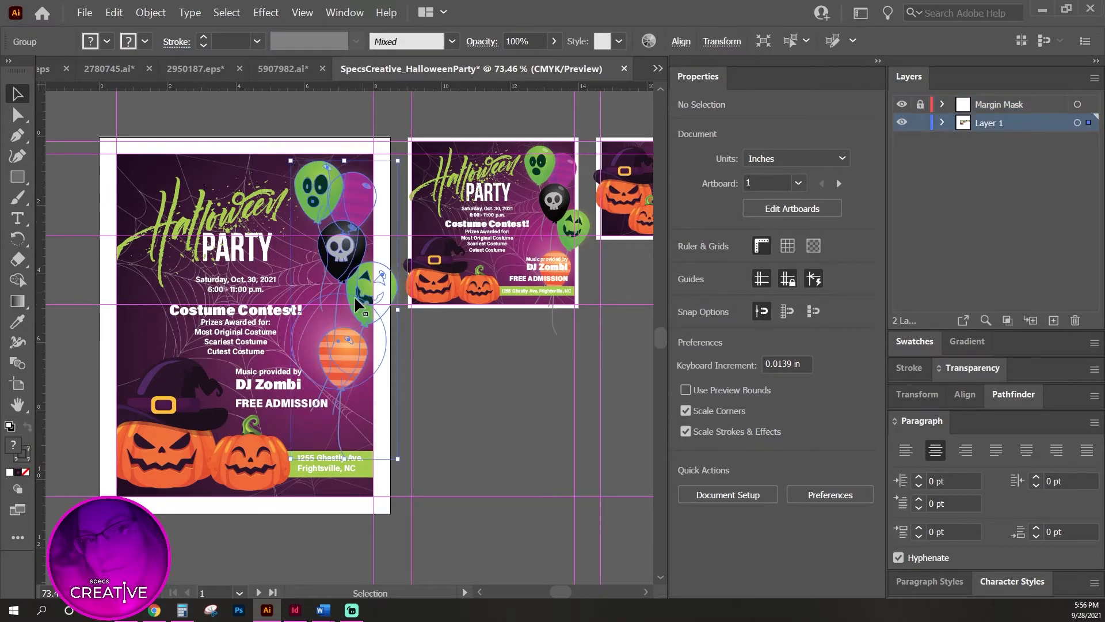
double_click(362, 292)
left_click(367, 291)
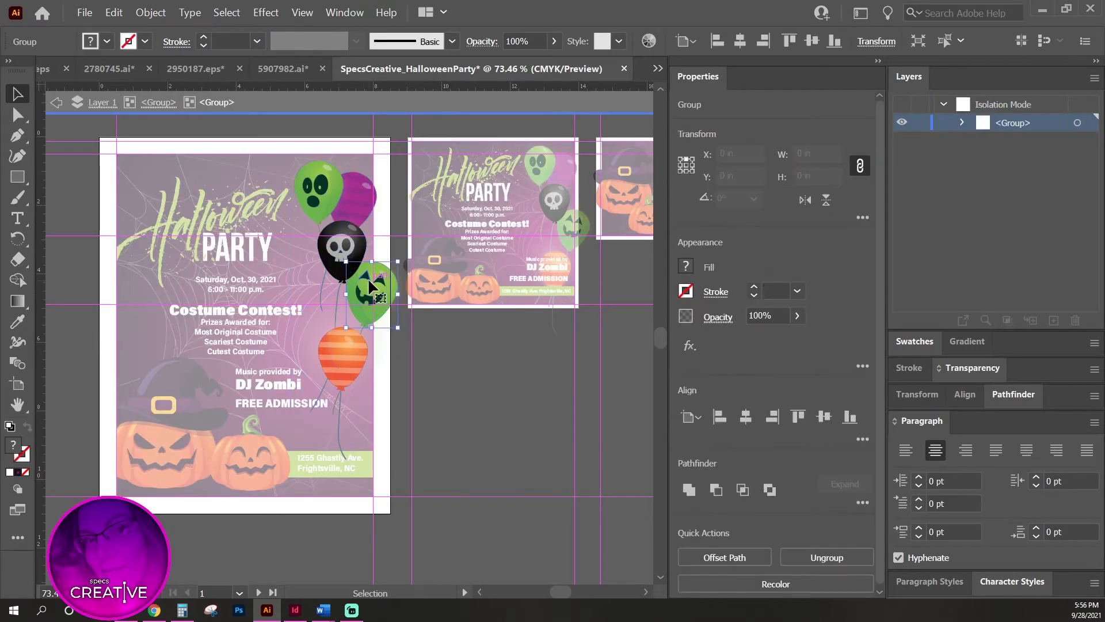
double_click(367, 291)
left_click(377, 278)
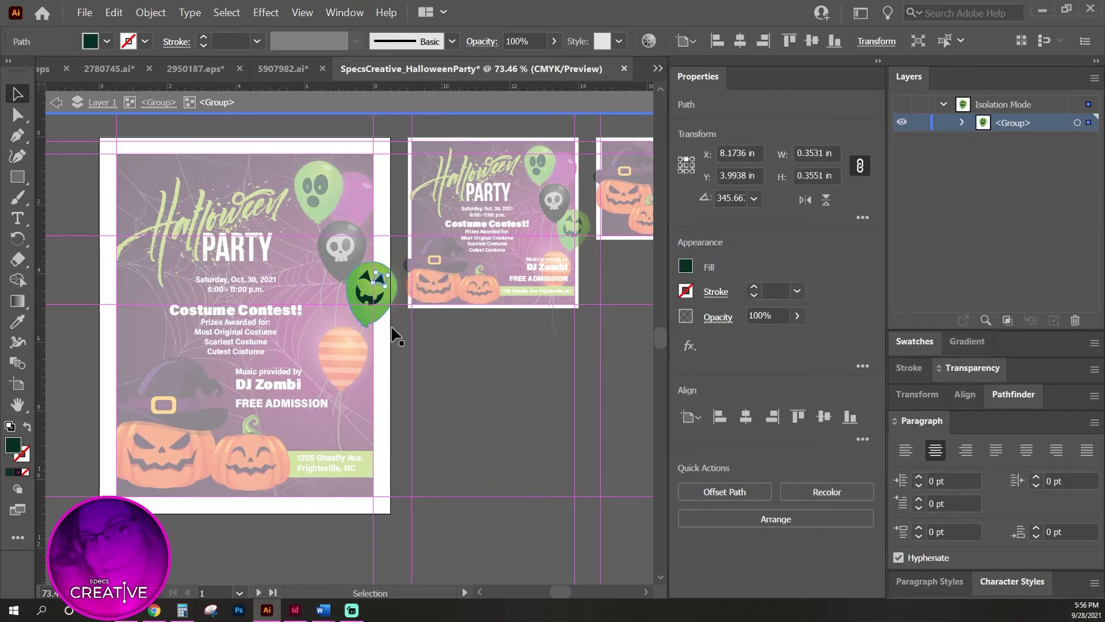
mouse_move(357, 315)
left_mouse_down()
mouse_move(354, 298)
mouse_move(369, 291)
mouse_move(360, 297)
left_mouse_up()
key("ctrl+z")
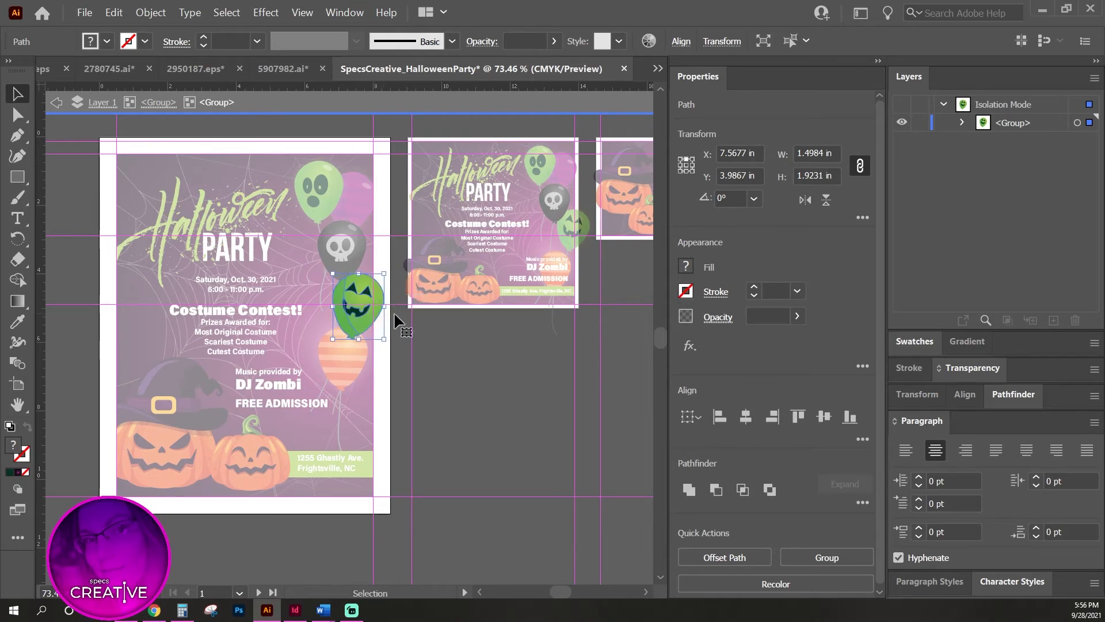
double_click(458, 355)
left_click(458, 358)
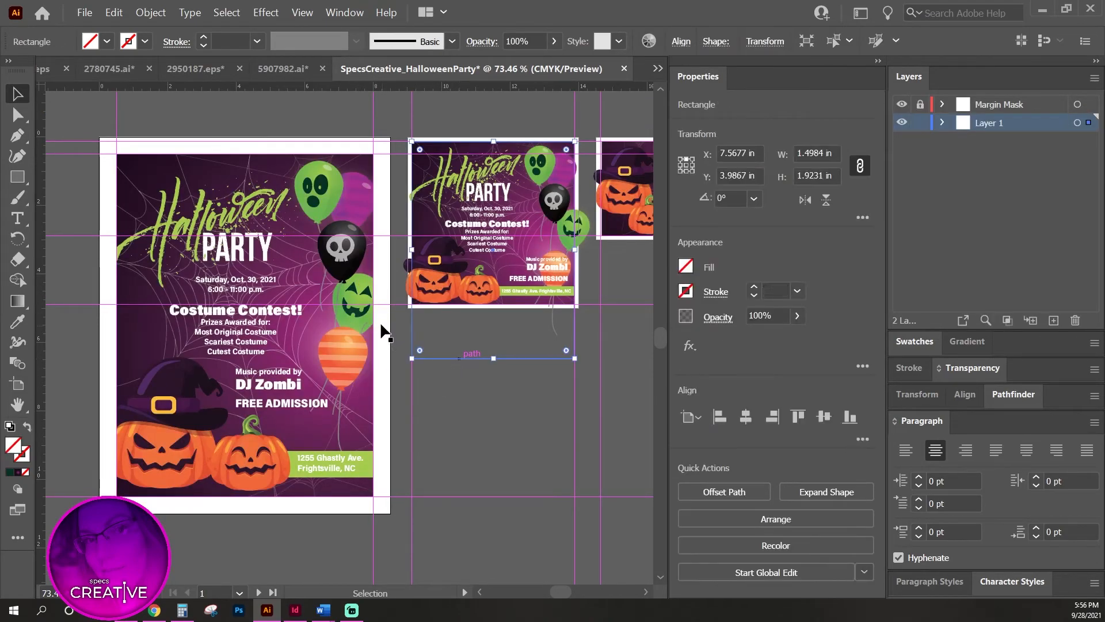
left_click(366, 324)
double_click(365, 324)
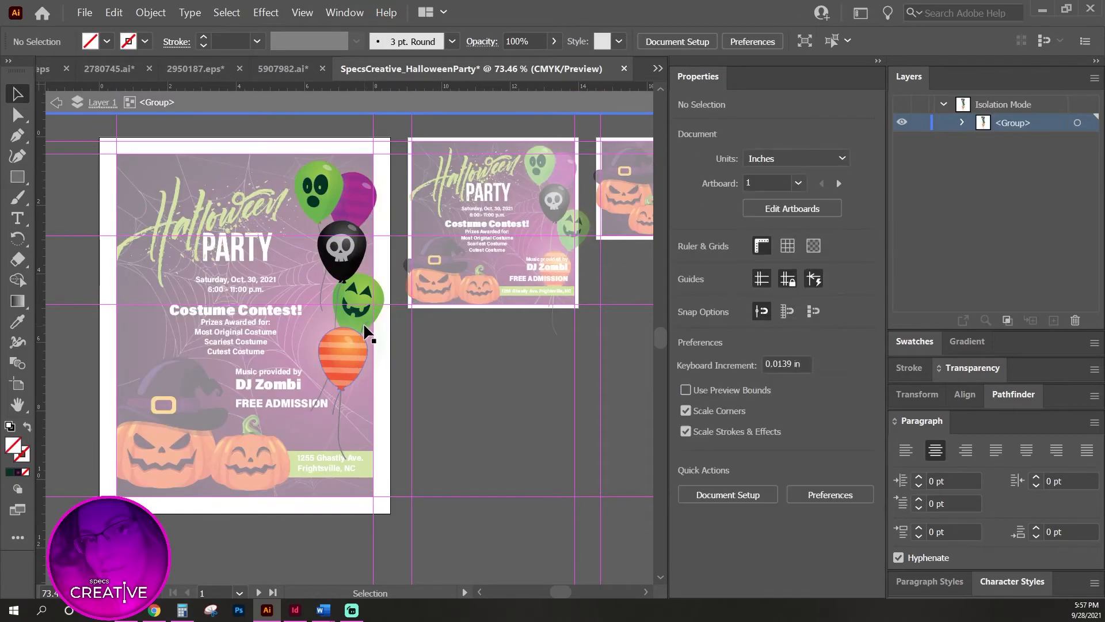
left_click(364, 321)
double_click(366, 320)
left_click(367, 320)
double_click(438, 361)
left_click(353, 396)
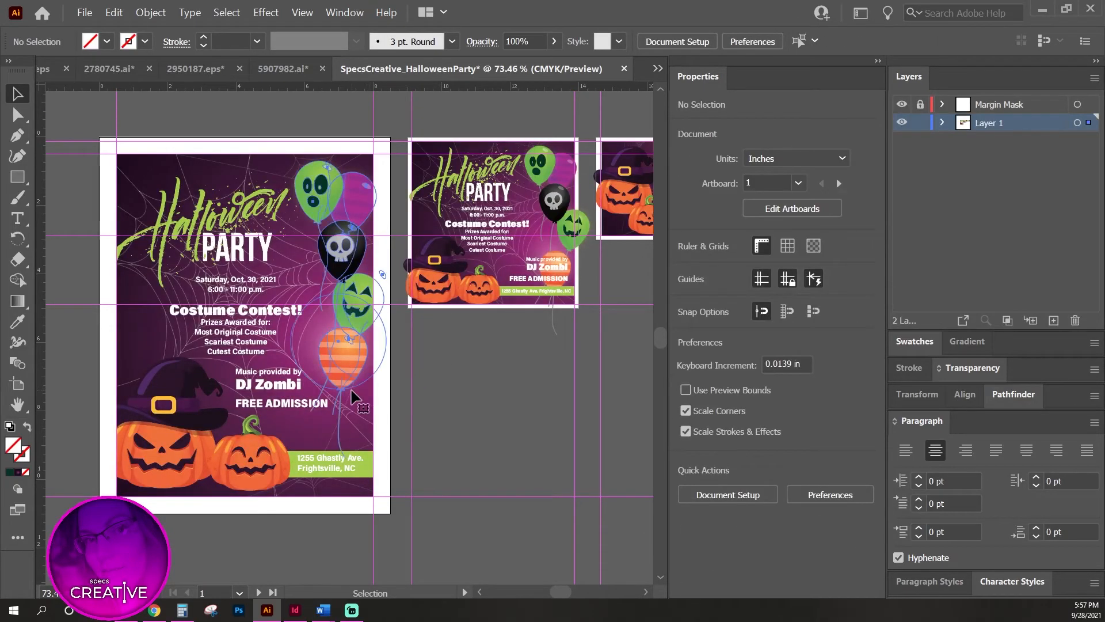
double_click(352, 395)
left_click(348, 393)
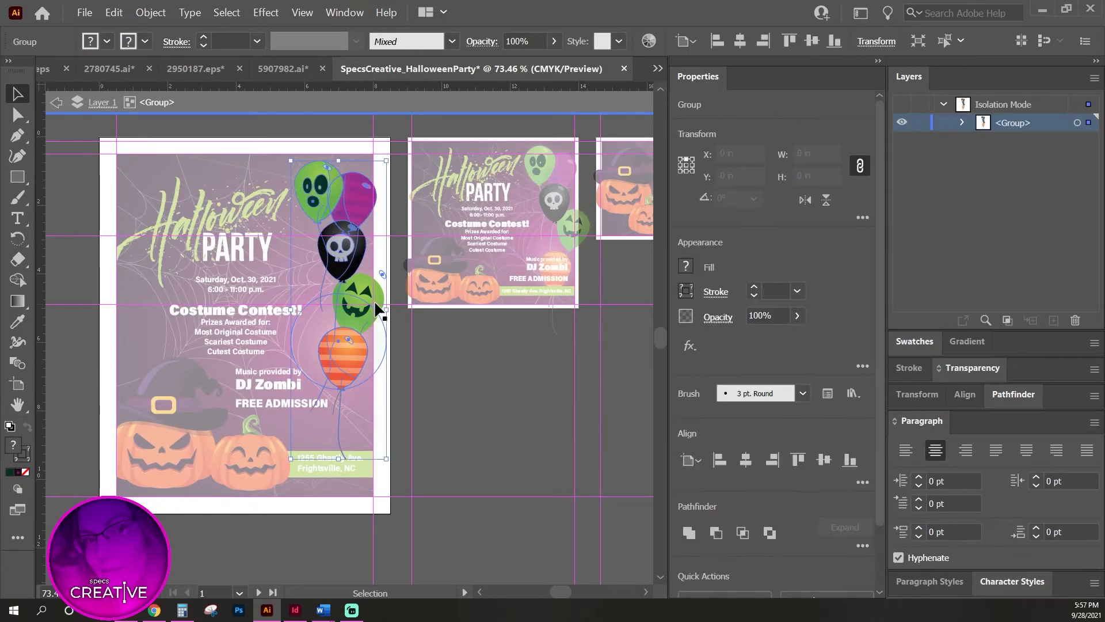
left_click(377, 396)
double_click(458, 389)
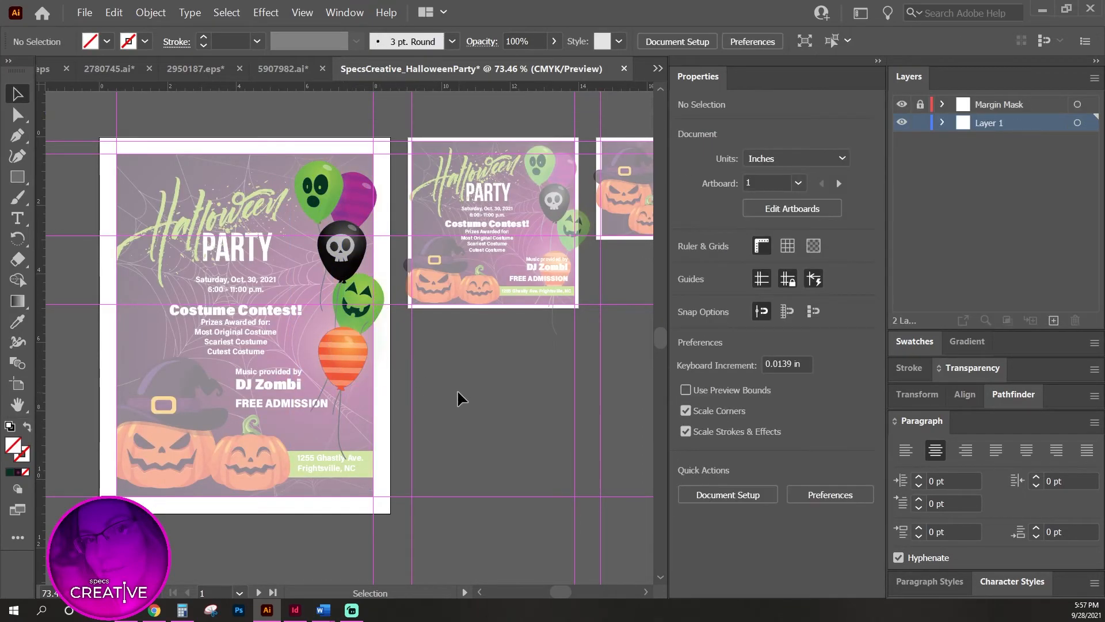
Isolate the balloon group on the first flyer and try selecting the green jack-o'-lantern balloon and its string.
left_click(349, 394)
left_click_drag(347, 301, 430, 395)
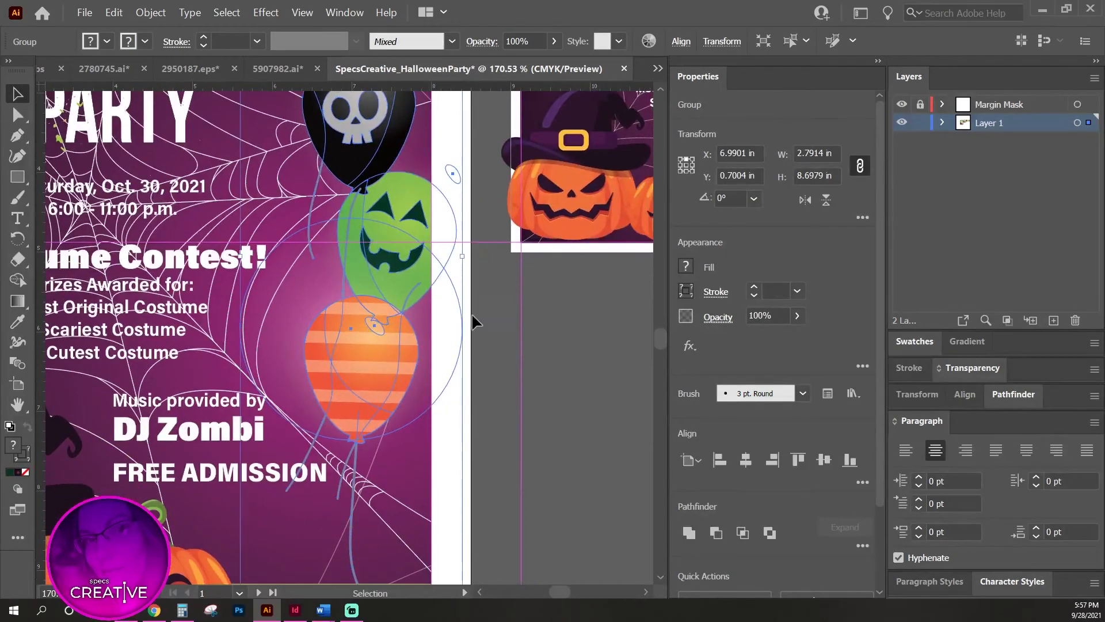
double_click(412, 302)
left_click_drag(409, 289, 436, 283)
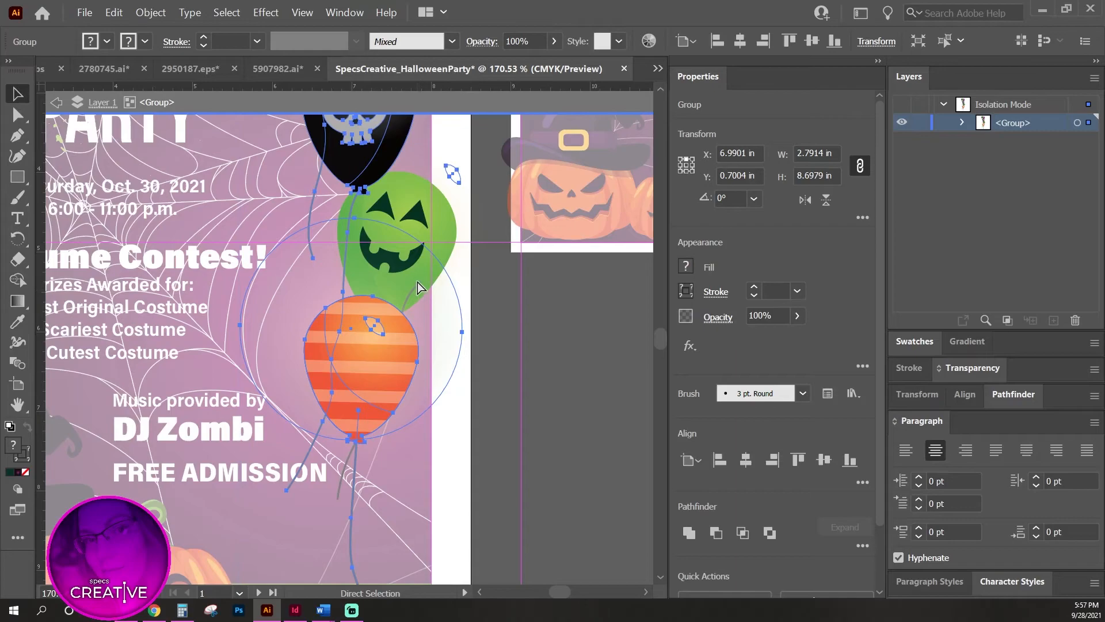
left_click(395, 305, "shift")
left_click(374, 354, "shift")
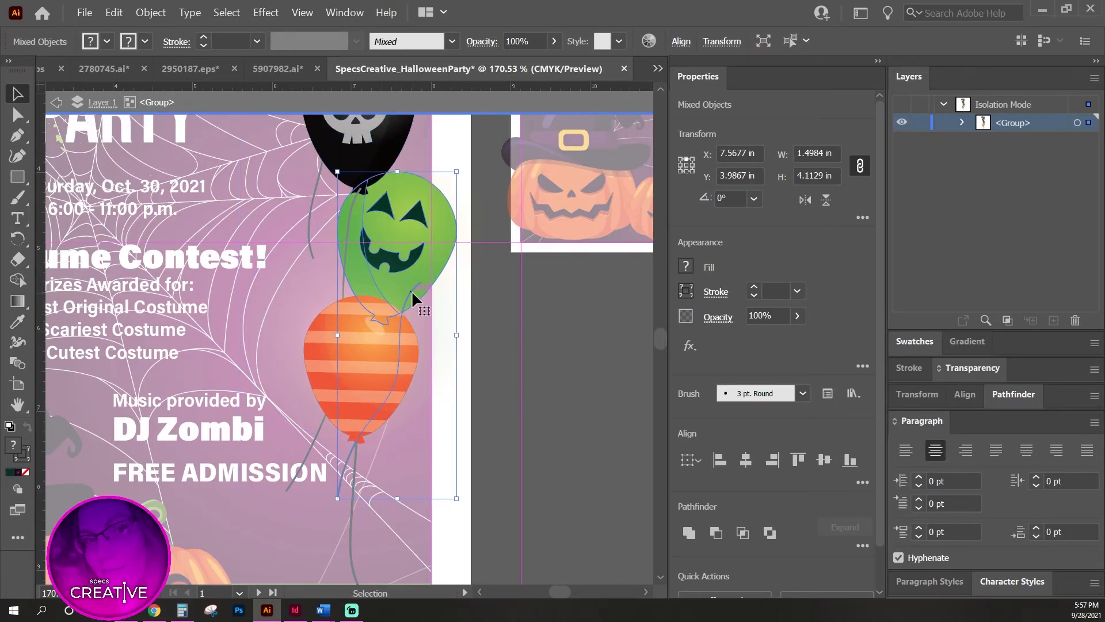
left_click(438, 264, "shift")
left_click(438, 269, "shift")
left_click(440, 260, "shift")
left_click(571, 326)
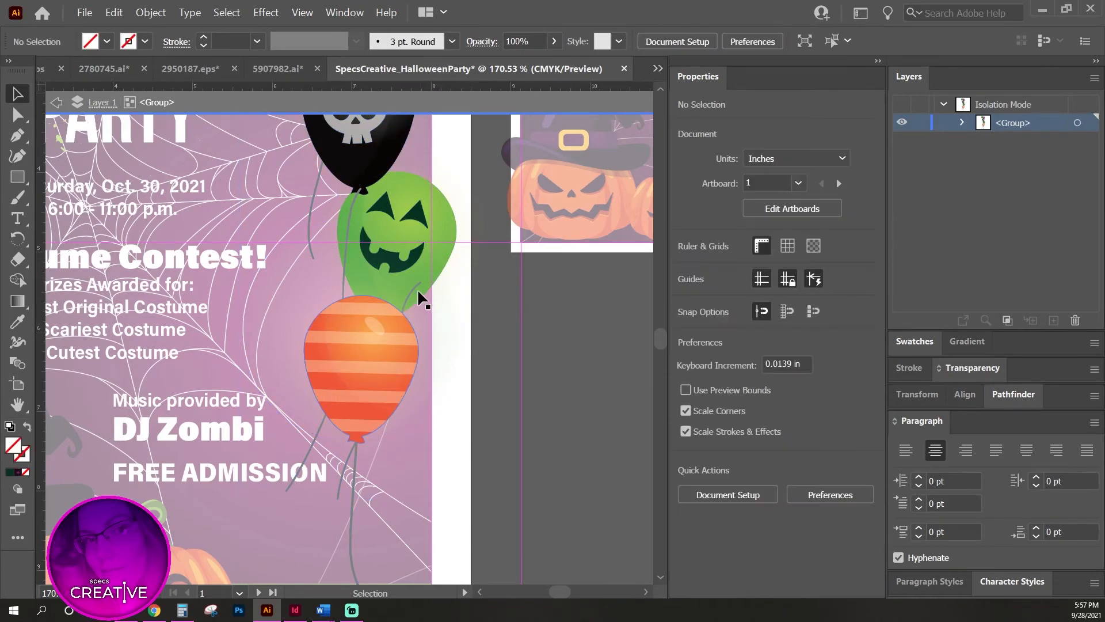
Select the large semi-transparent glow ellipse around the orange striped balloon and hide it.
key("a")
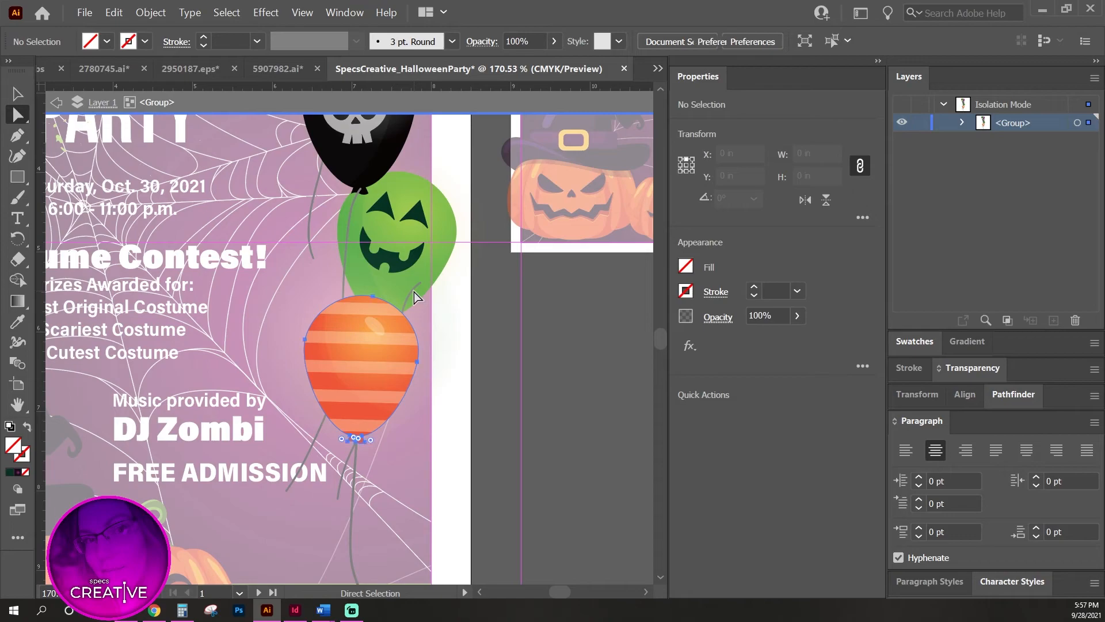
left_click(413, 291)
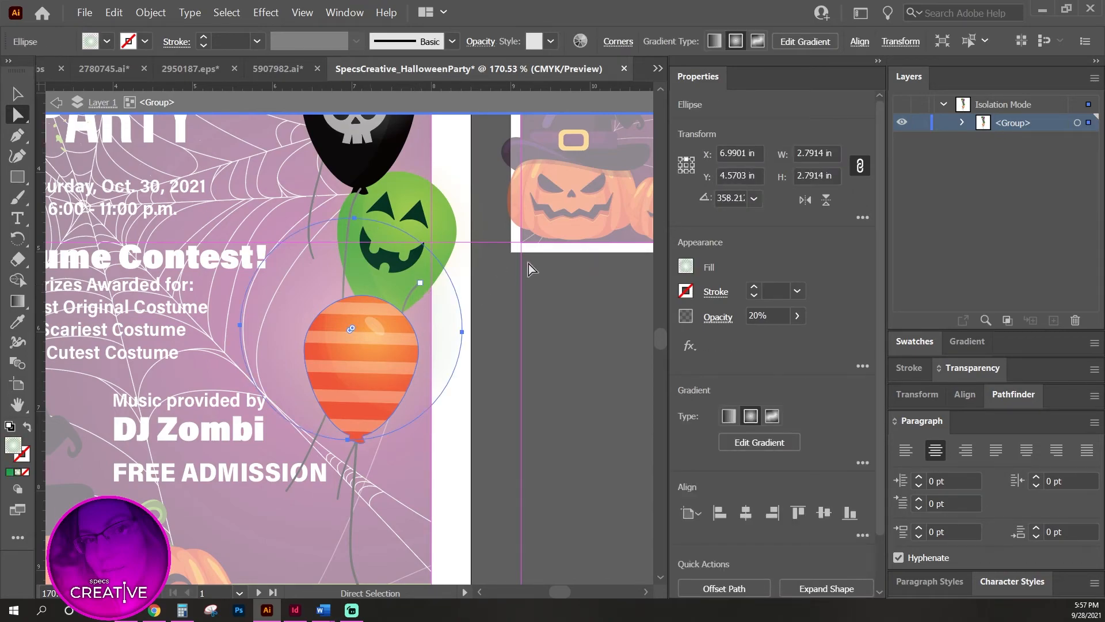
left_click(21, 97)
left_click(151, 13)
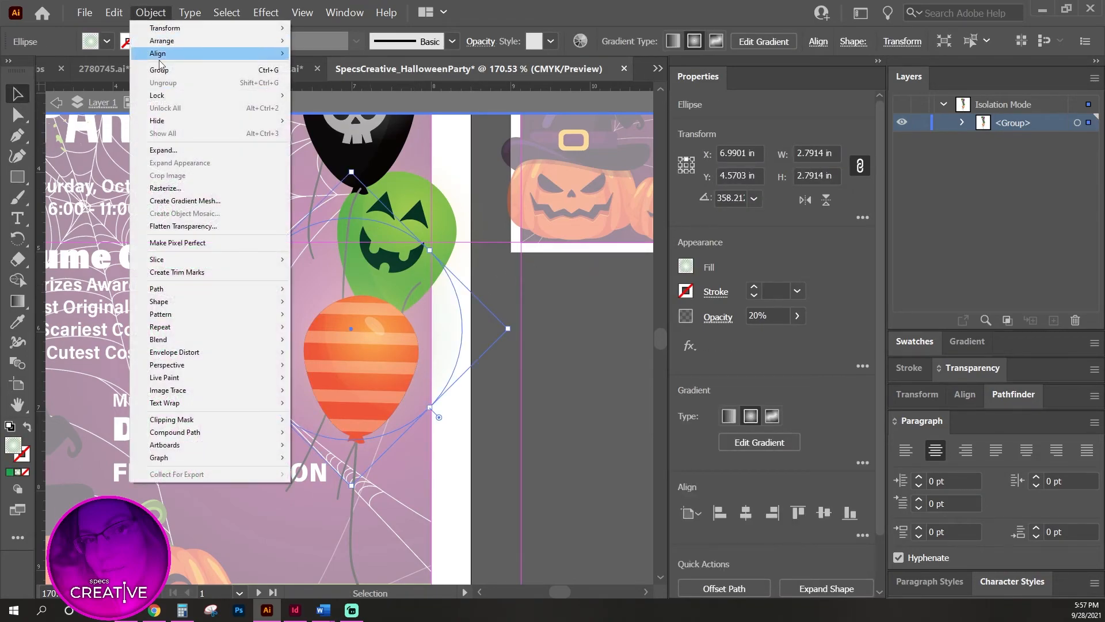
mouse_move(192, 128)
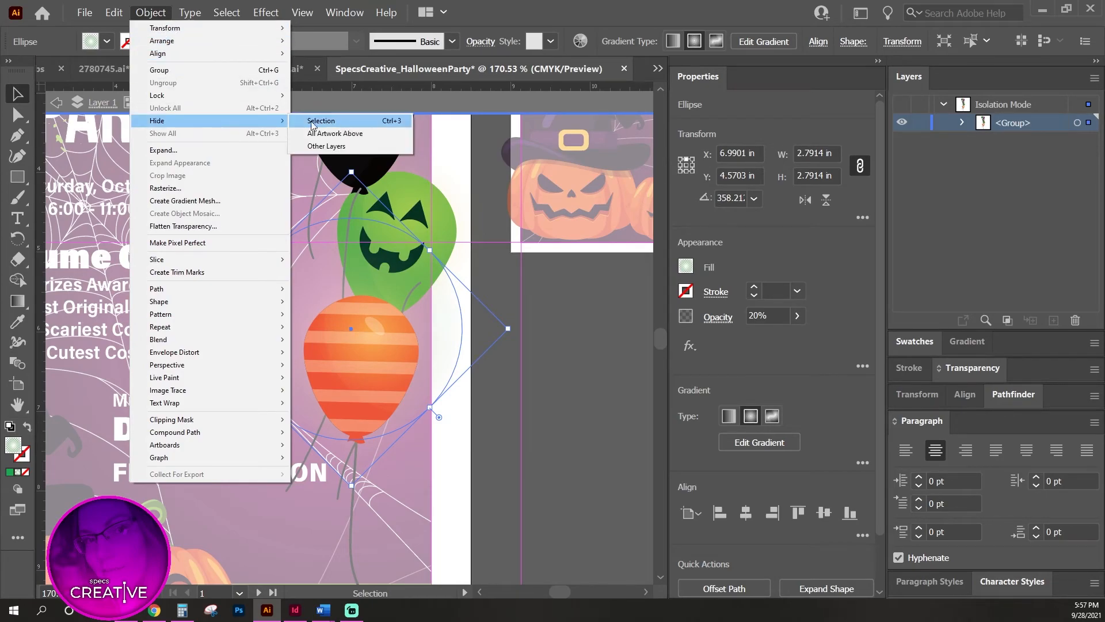
left_click(331, 125)
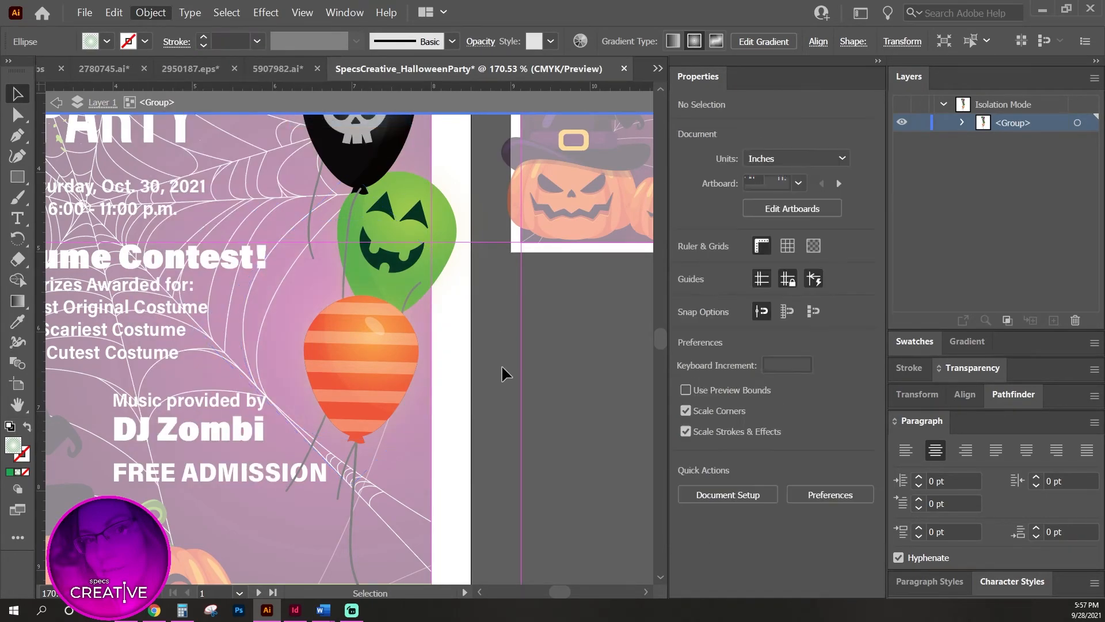
left_click(412, 286)
double_click(411, 289)
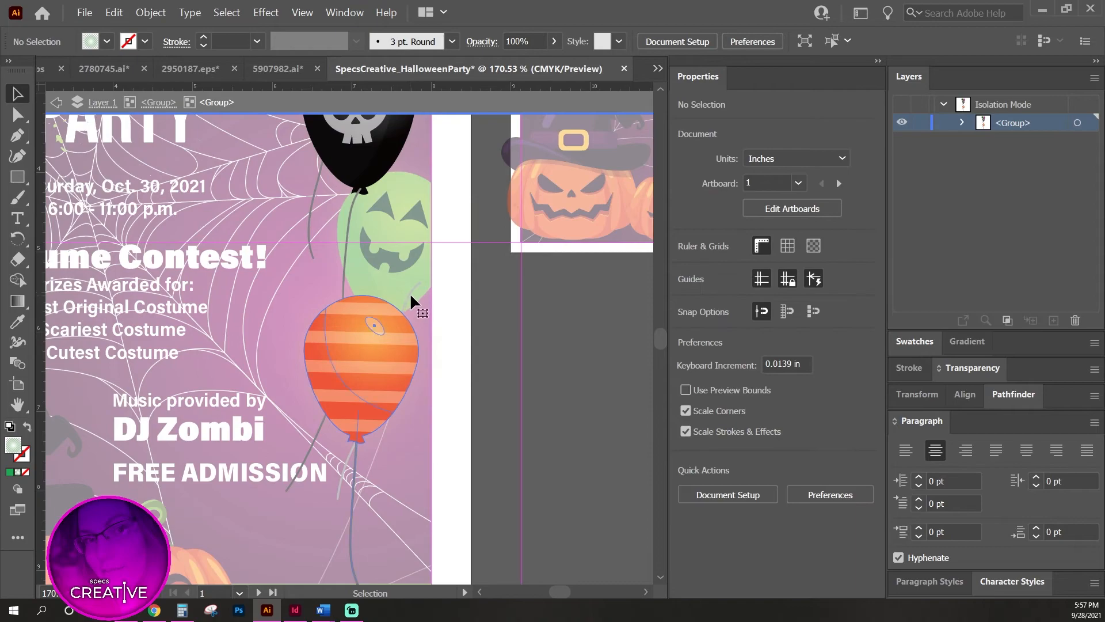
double_click(538, 310)
left_click(404, 287)
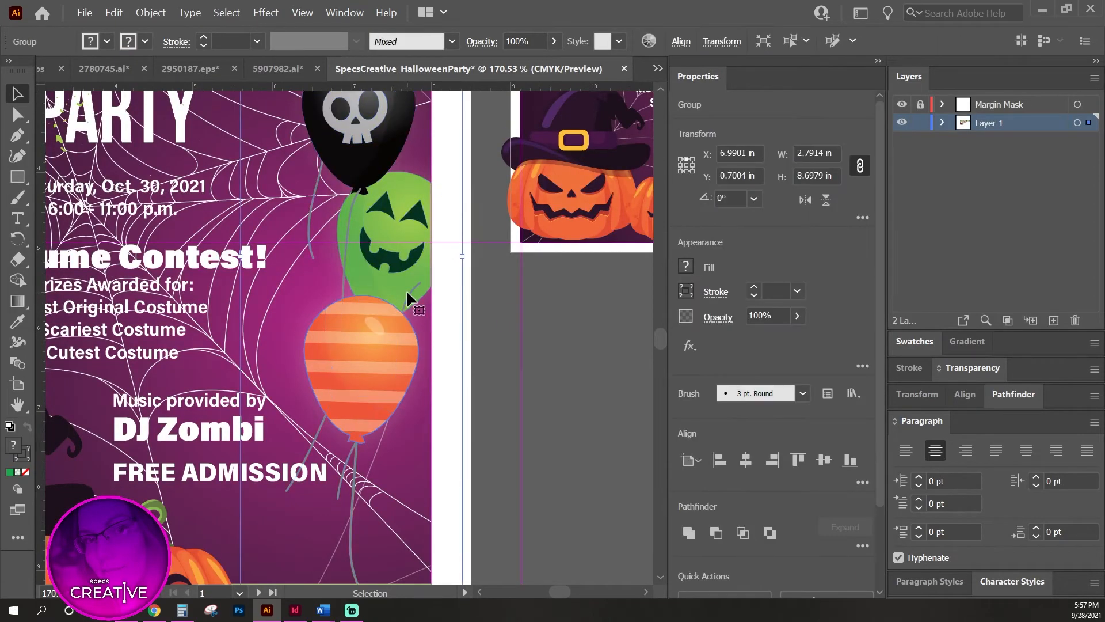
double_click(406, 289)
left_click(408, 292)
double_click(407, 291)
left_click(427, 308)
double_click(501, 318)
Isolate the balloon group, nudge the green jack-o'-lantern balloon's string left by four keyboard increments, and leave isolation mode.
left_click(405, 296)
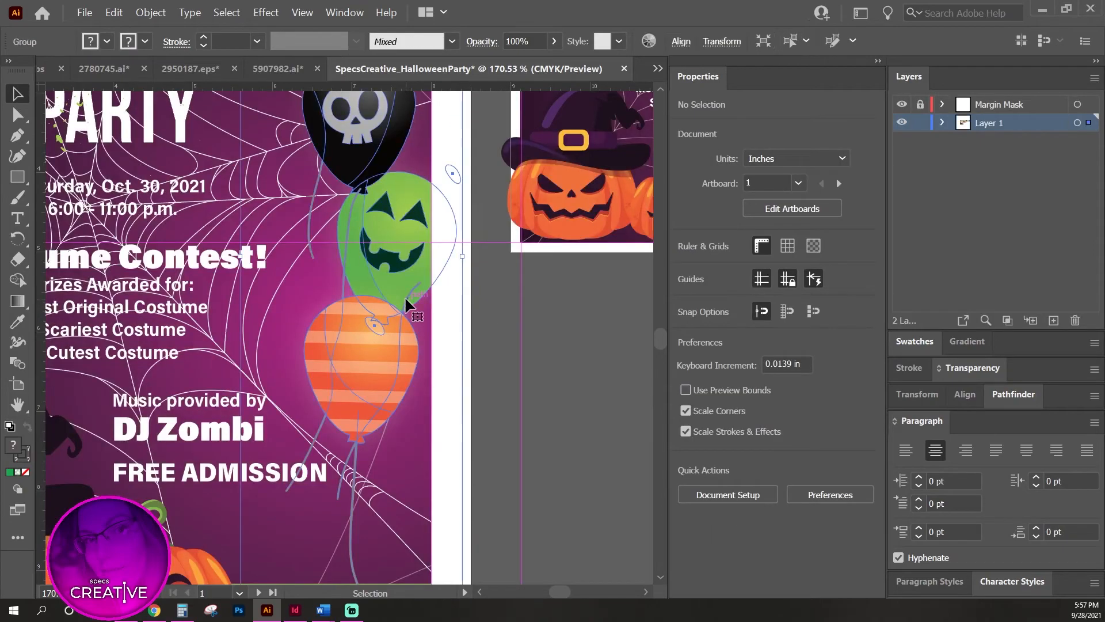
double_click(406, 299)
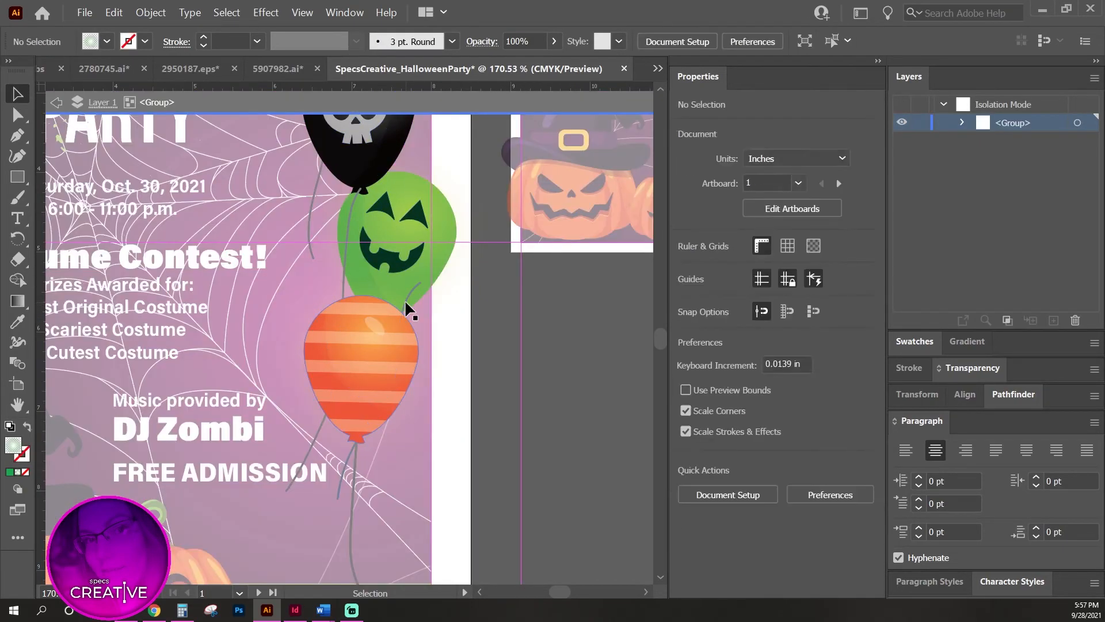
left_click_drag(405, 300, 405, 274)
left_click(440, 262, "shift")
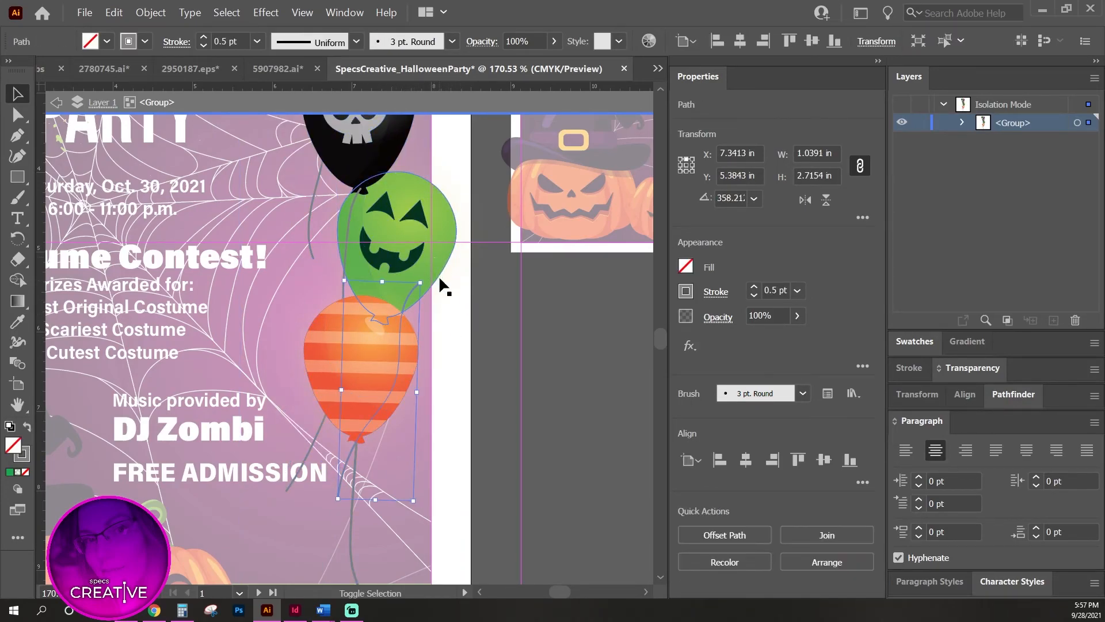
key("Left")
key("Left")
key("Left")
key("Left")
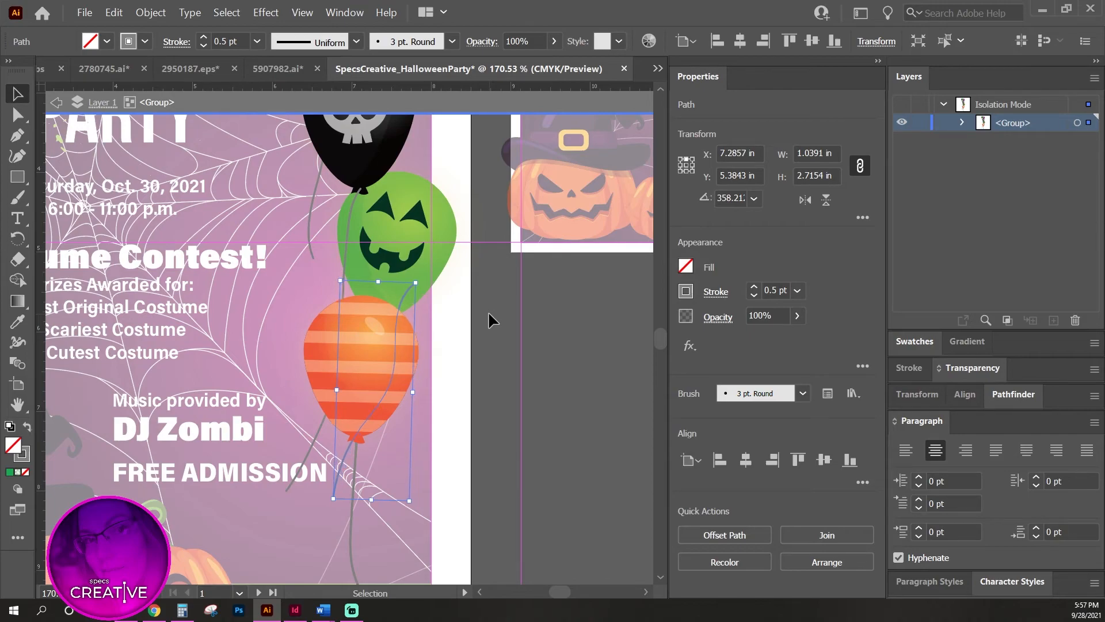
left_click(489, 311)
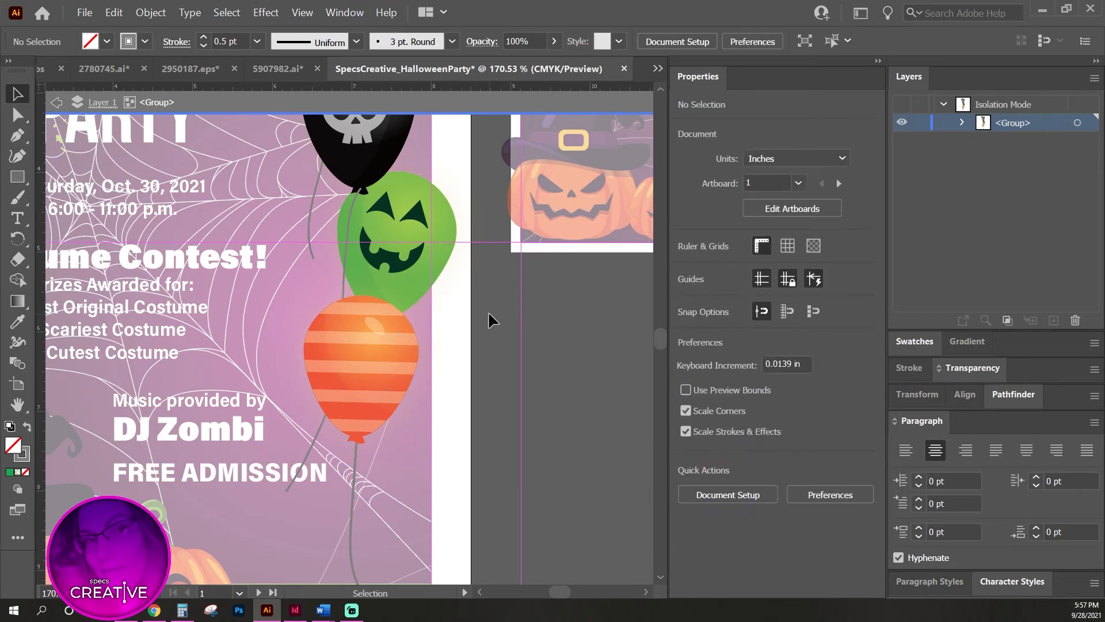
double_click(589, 314)
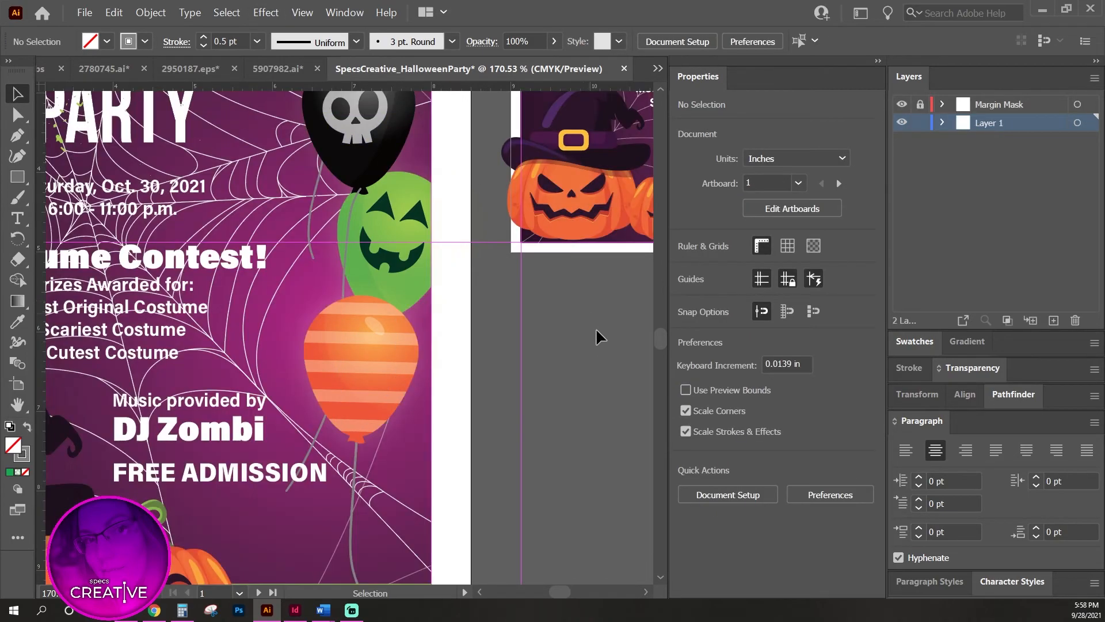
Show all hidden artwork again, deselect it, and bring the whole first flyer back into view.
left_click(151, 12)
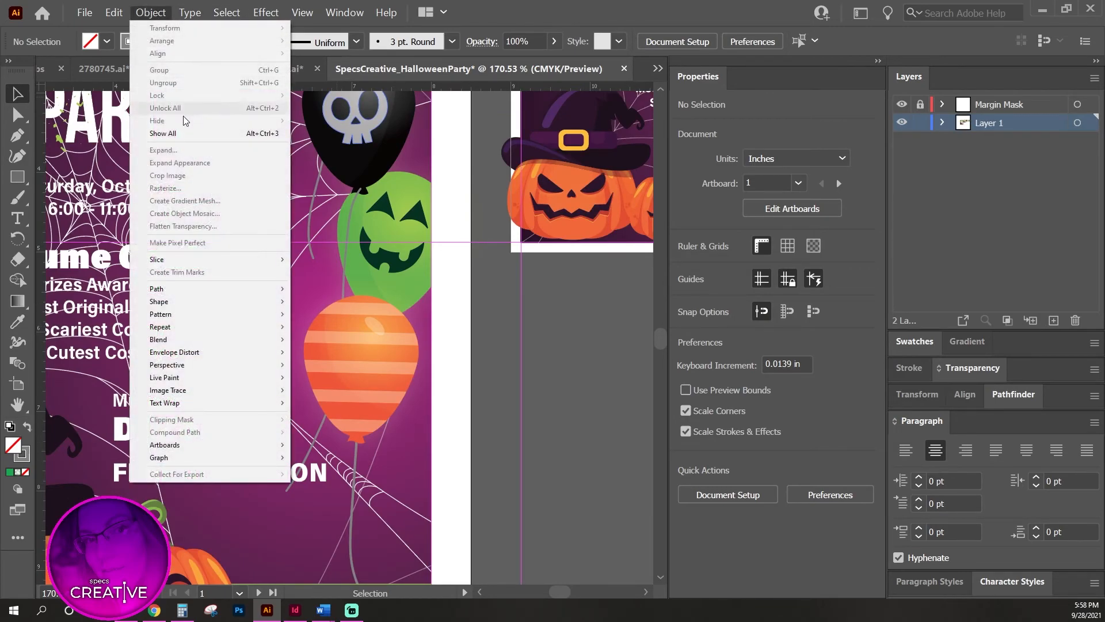
left_click(163, 133)
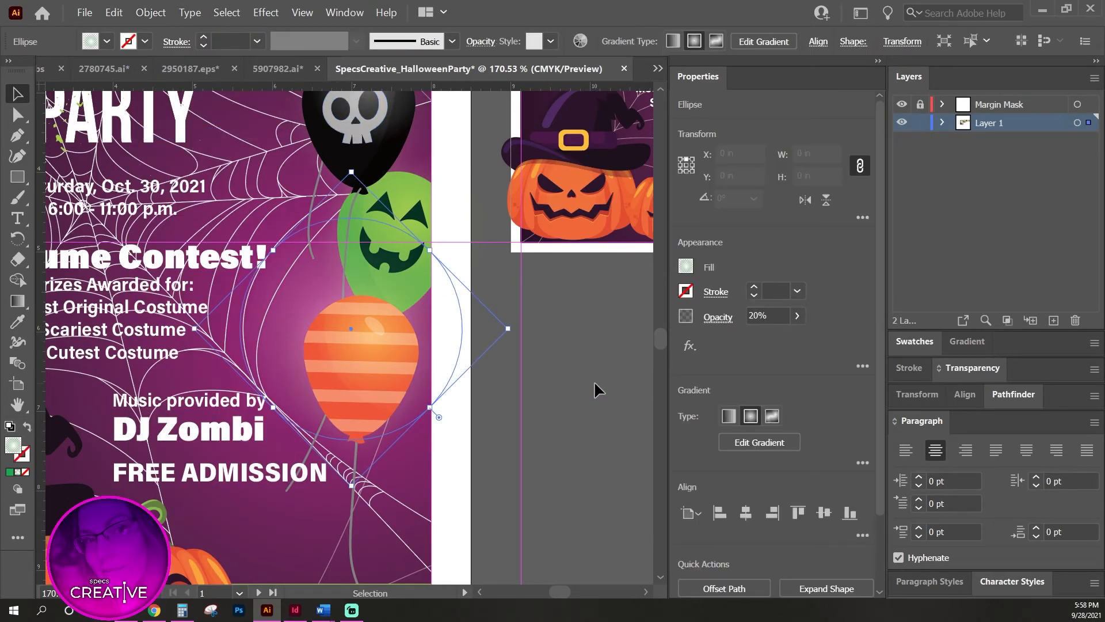
left_click(578, 445)
left_click_drag(578, 445, 489, 434)
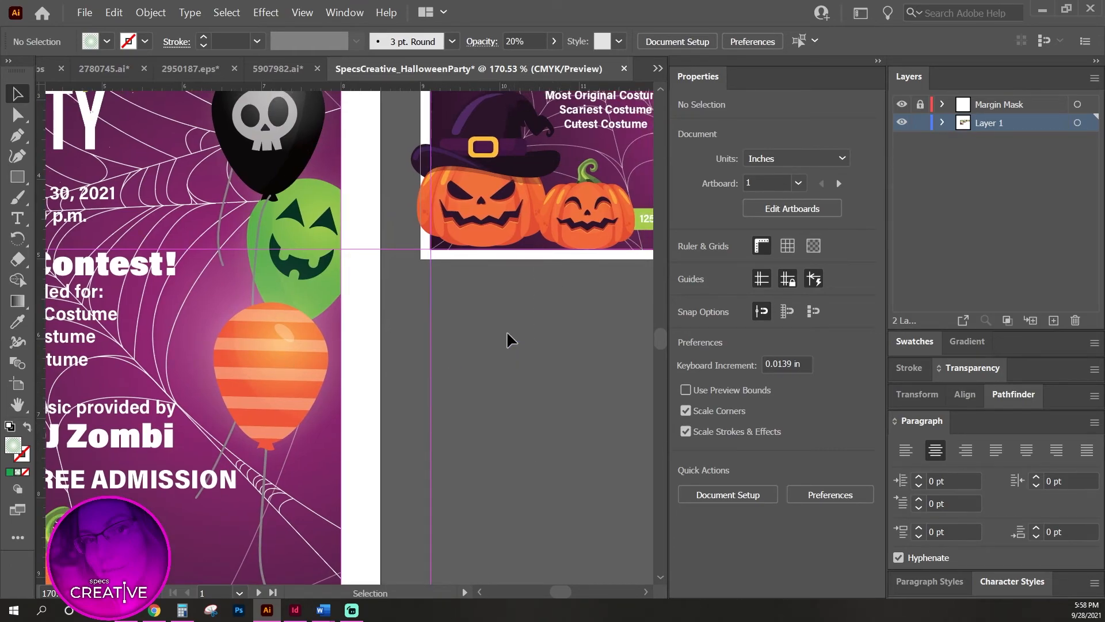
left_click_drag(483, 369, 512, 436)
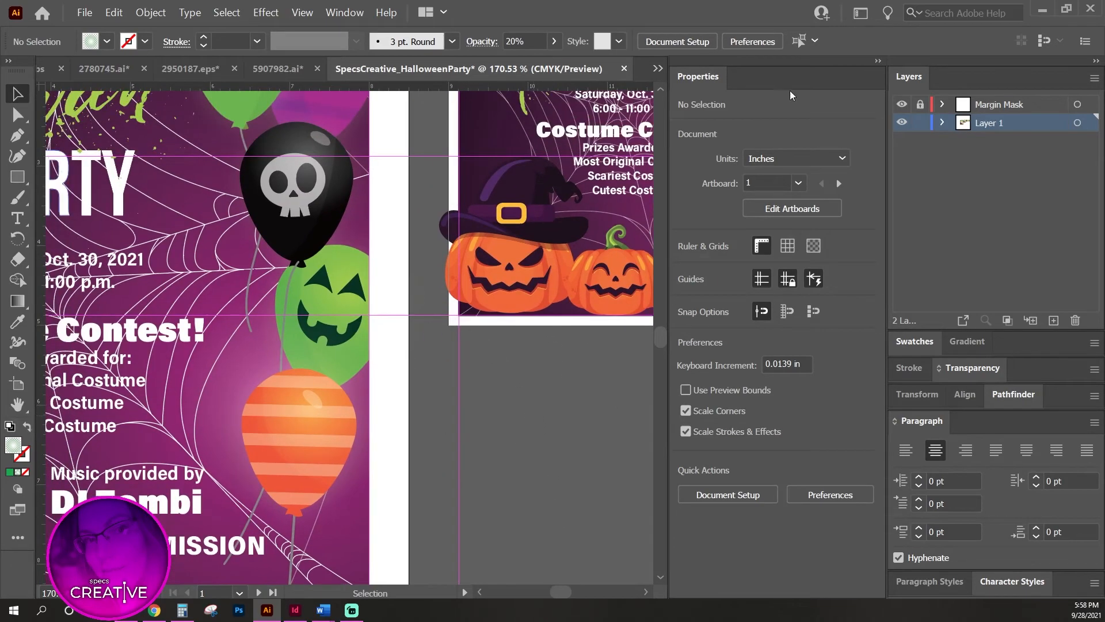
key("ctrl+0")
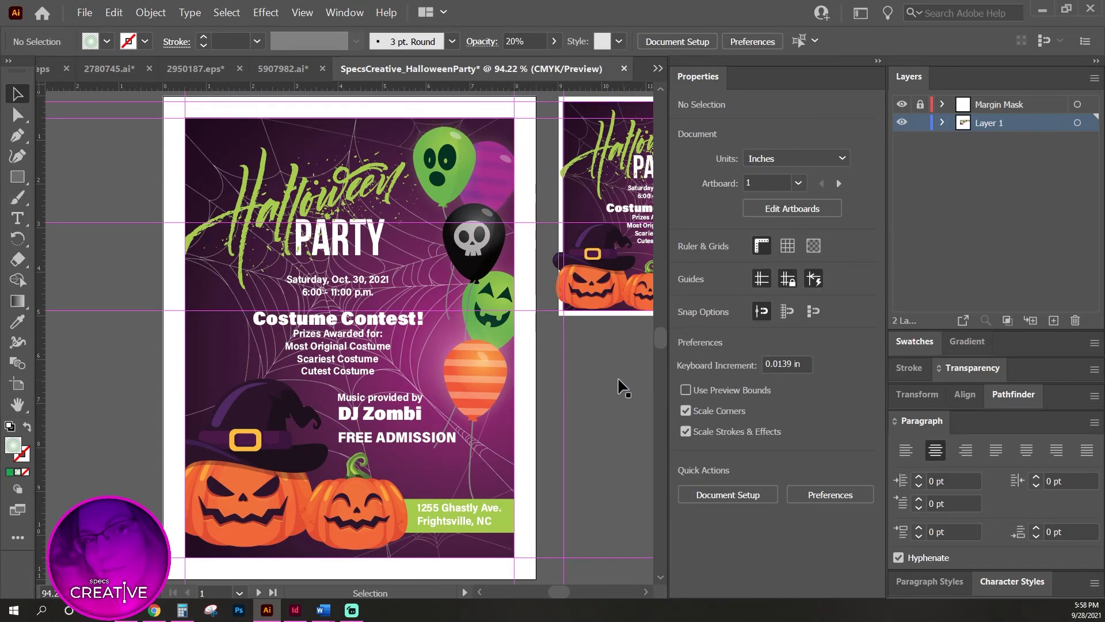
Create a 4.75 × 4.75 in rectangle at the margin corner of the second artboard.
left_click_drag(568, 403, 320, 491)
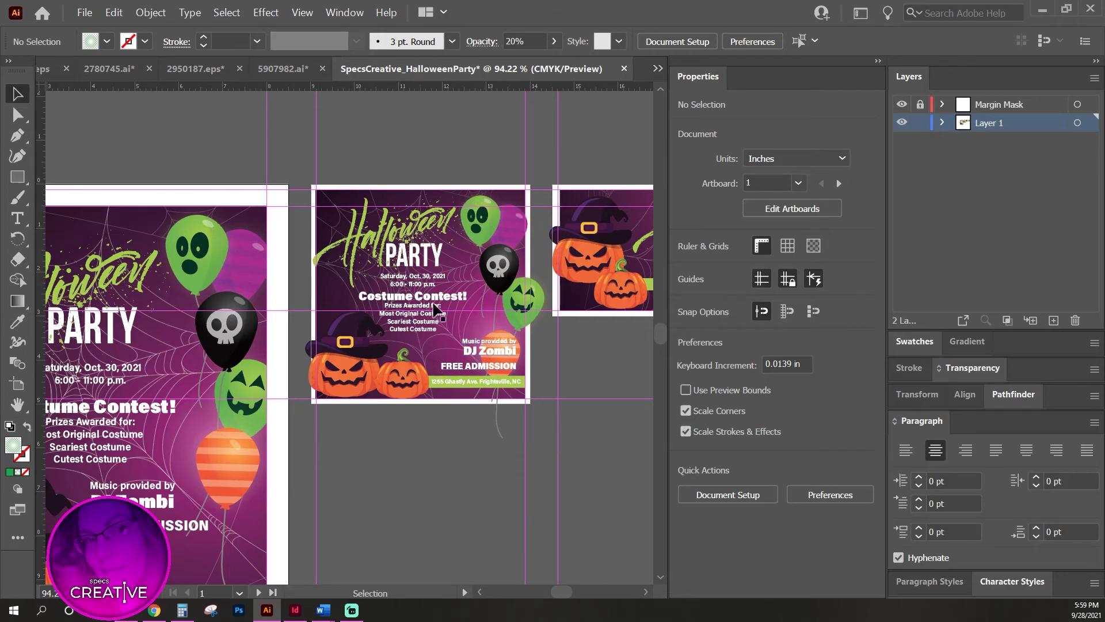
left_click(16, 177)
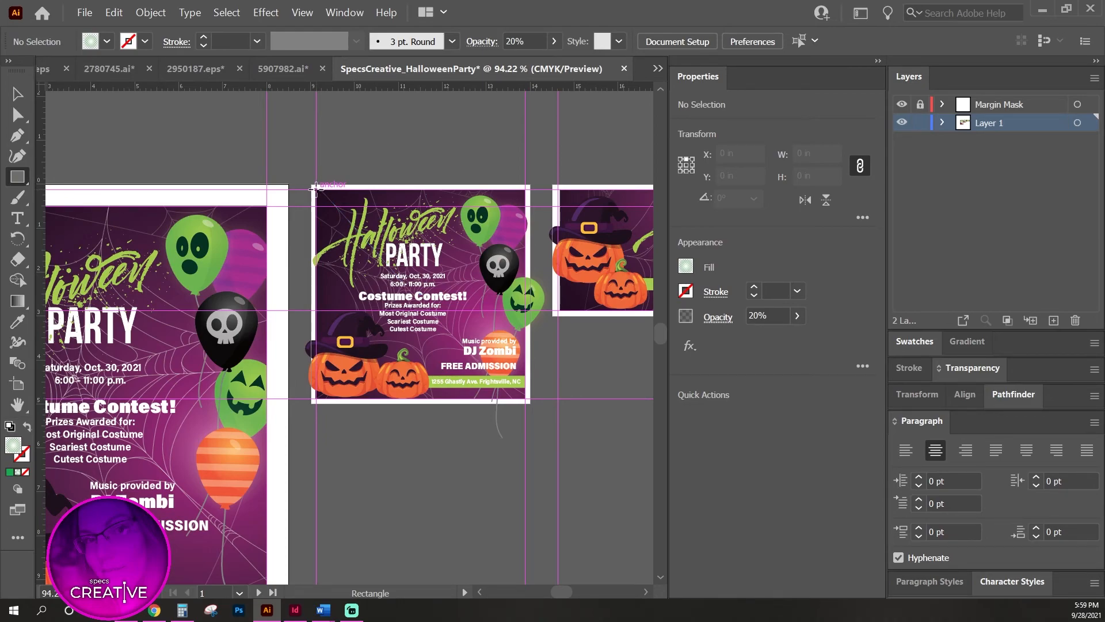
left_click(314, 188)
type("4.75")
key("Tab")
type("4")
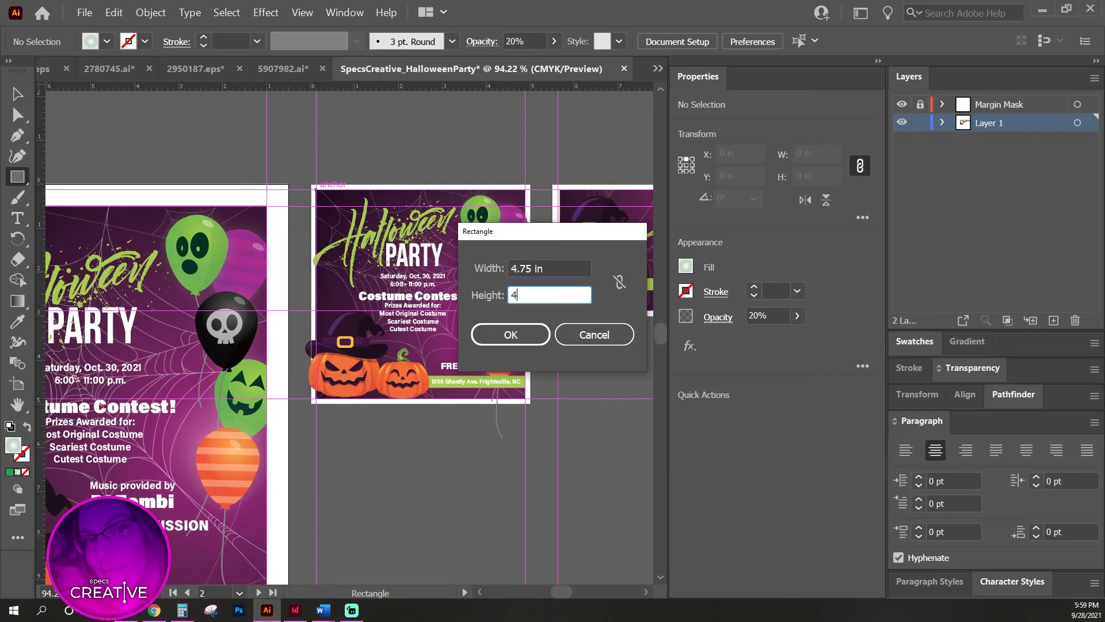
key("Return")
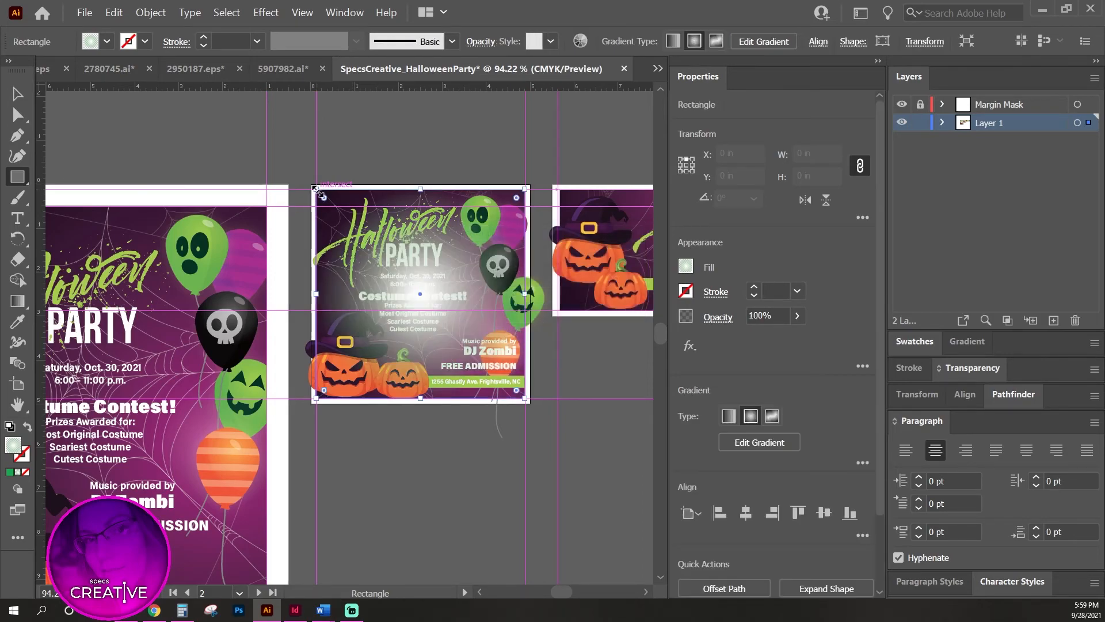
Give the new square a plain white fill and no stroke.
left_click(10, 426)
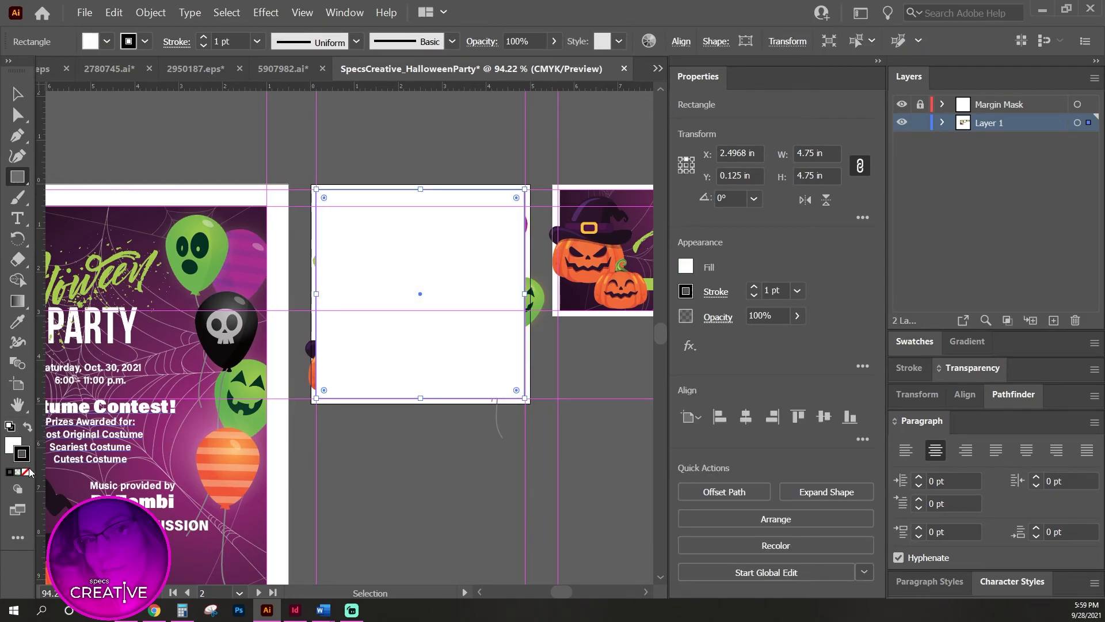
left_click(25, 472)
left_click(18, 94)
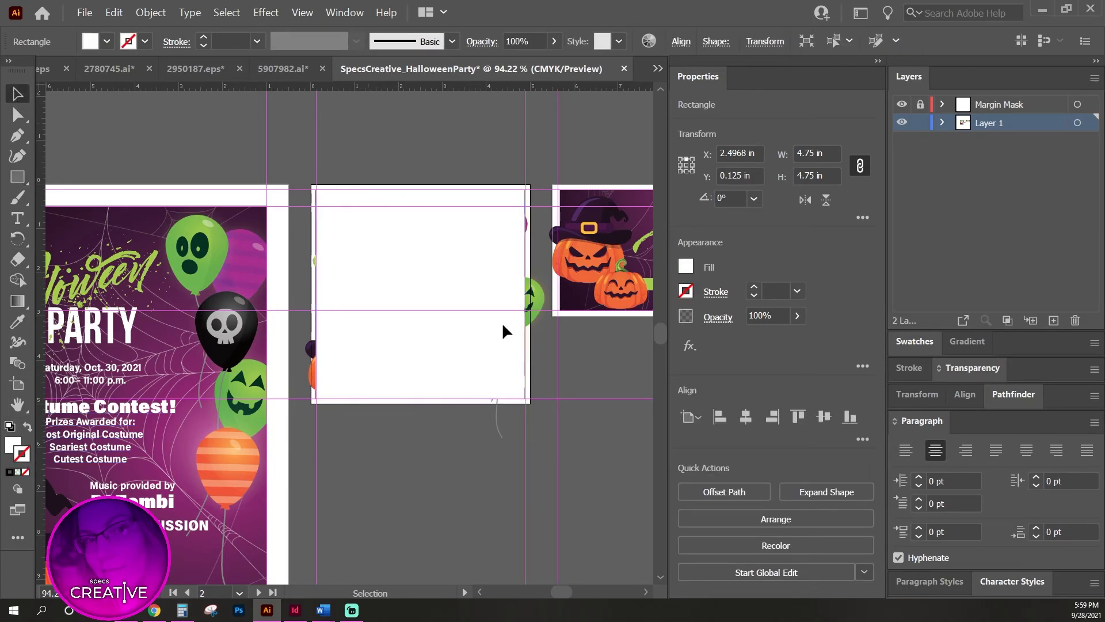
Center the white square on the second artboard using the artboard alignment.
left_click(450, 162)
left_click(473, 358)
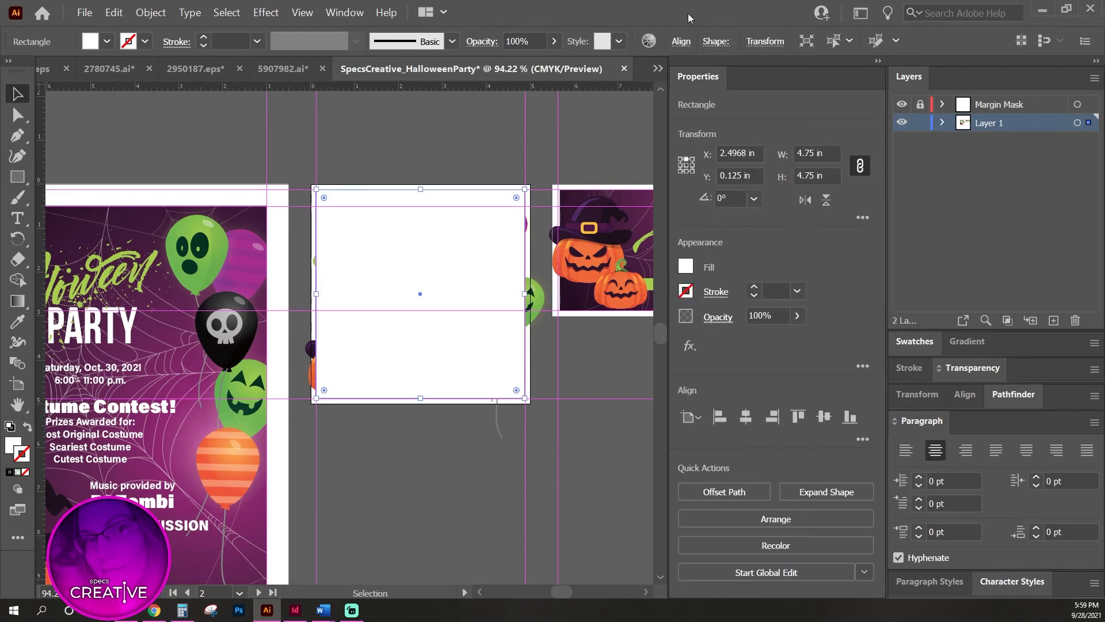
left_click(680, 44)
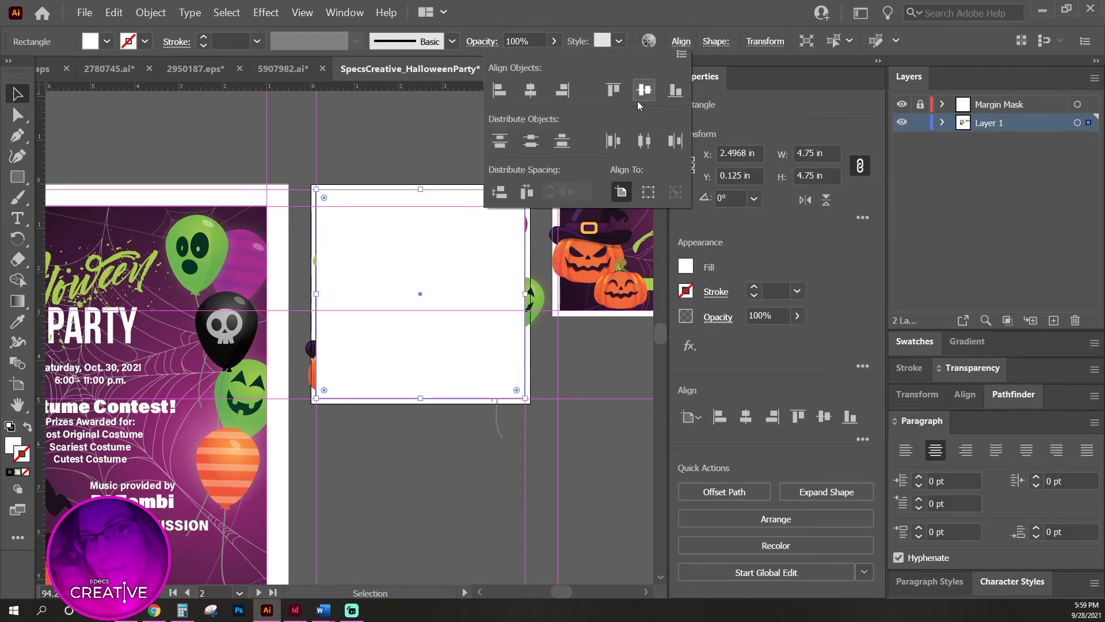
left_click(439, 532)
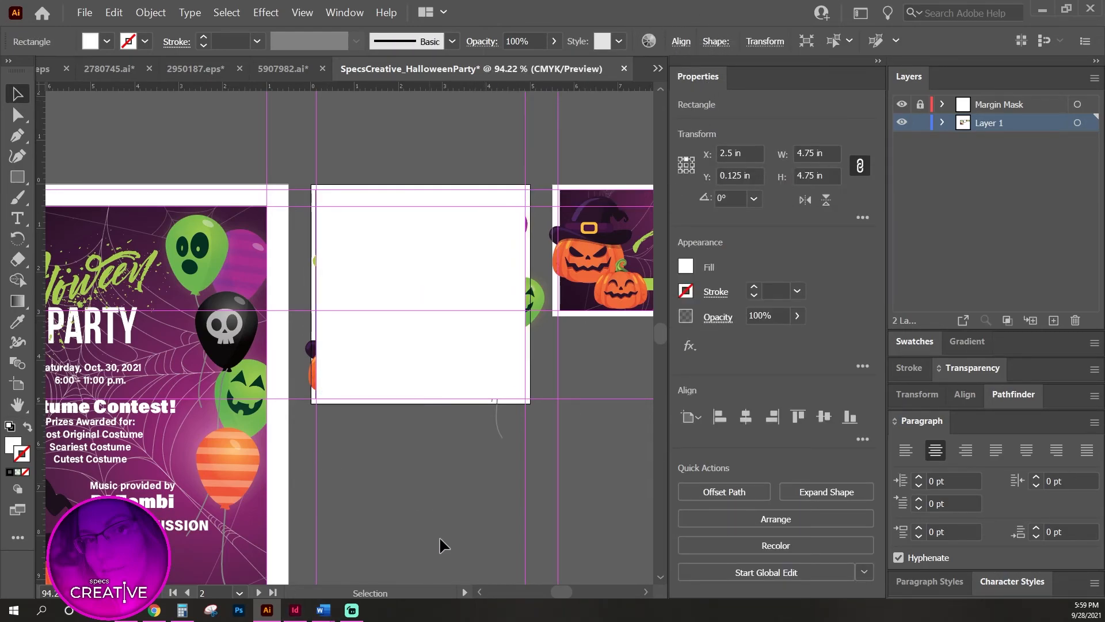
Select the white square with all of the second flyer's artwork and make a clipping mask.
left_click(365, 317)
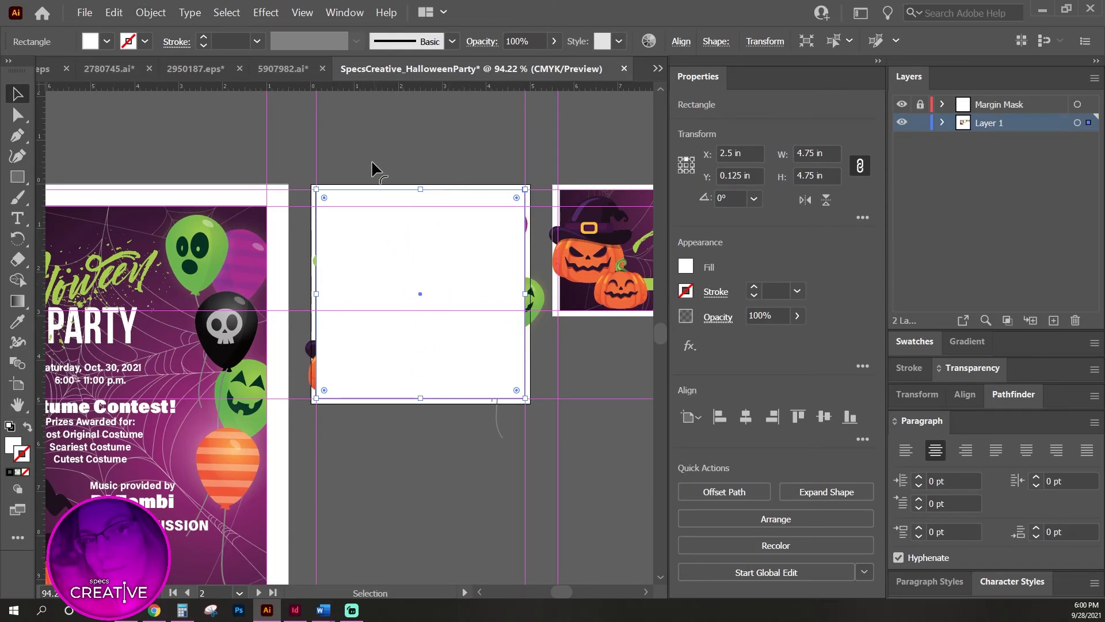
left_click_drag(324, 130, 527, 470)
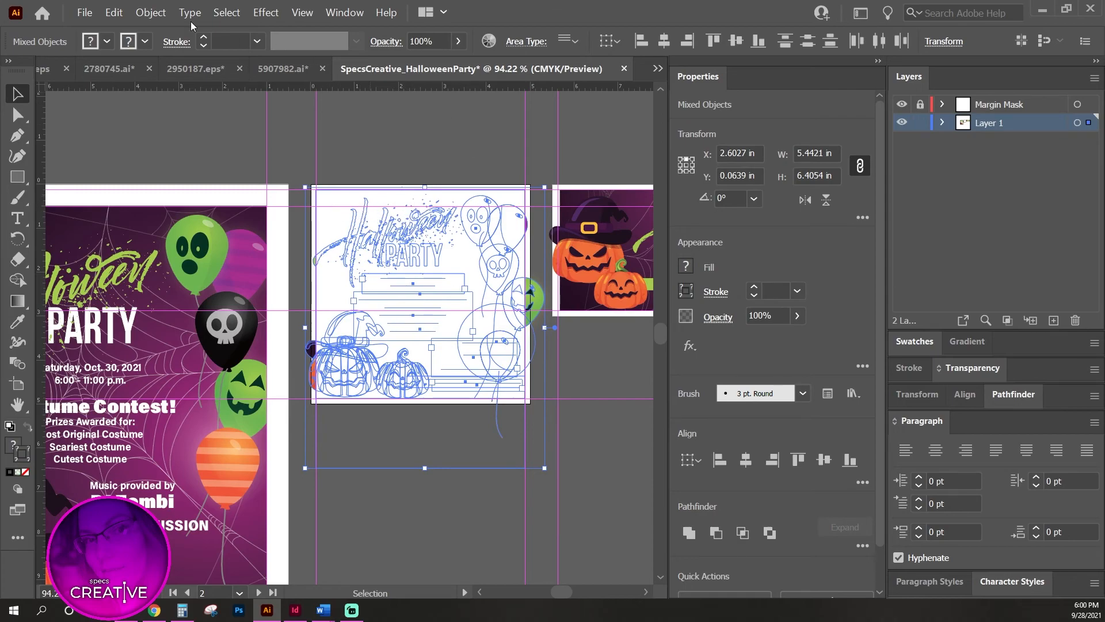
left_click(151, 13)
mouse_move(200, 423)
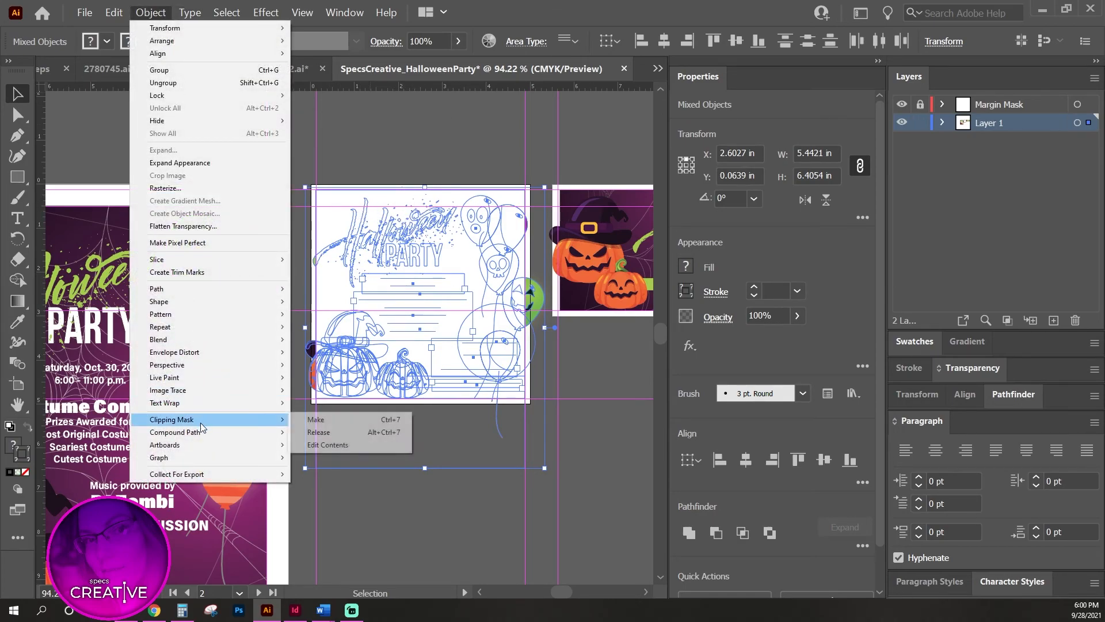
left_click(333, 419)
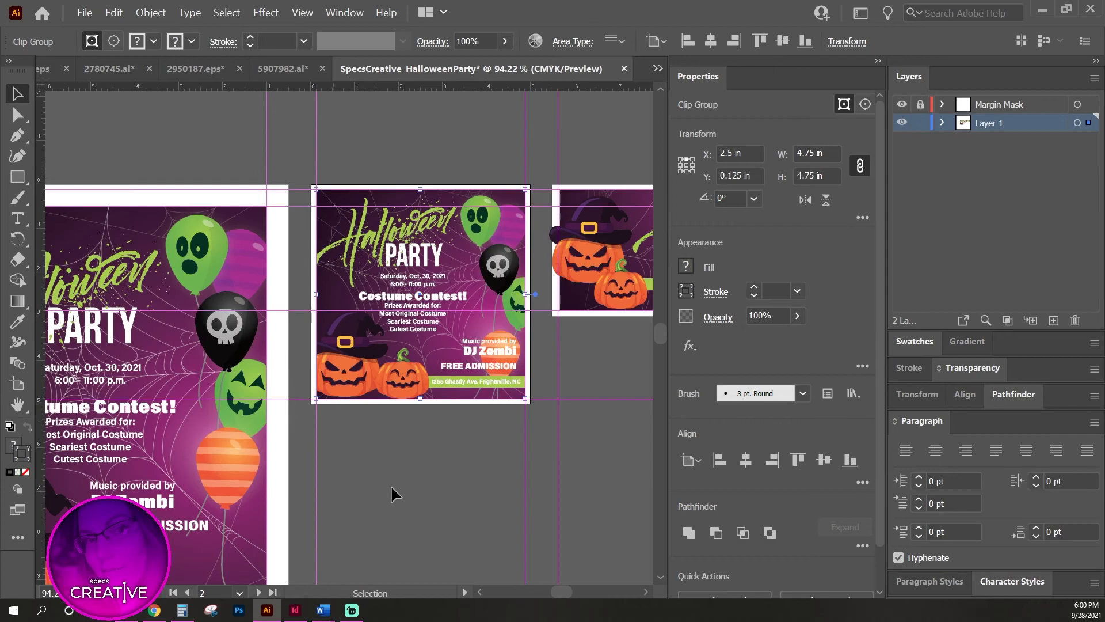
left_click(484, 504)
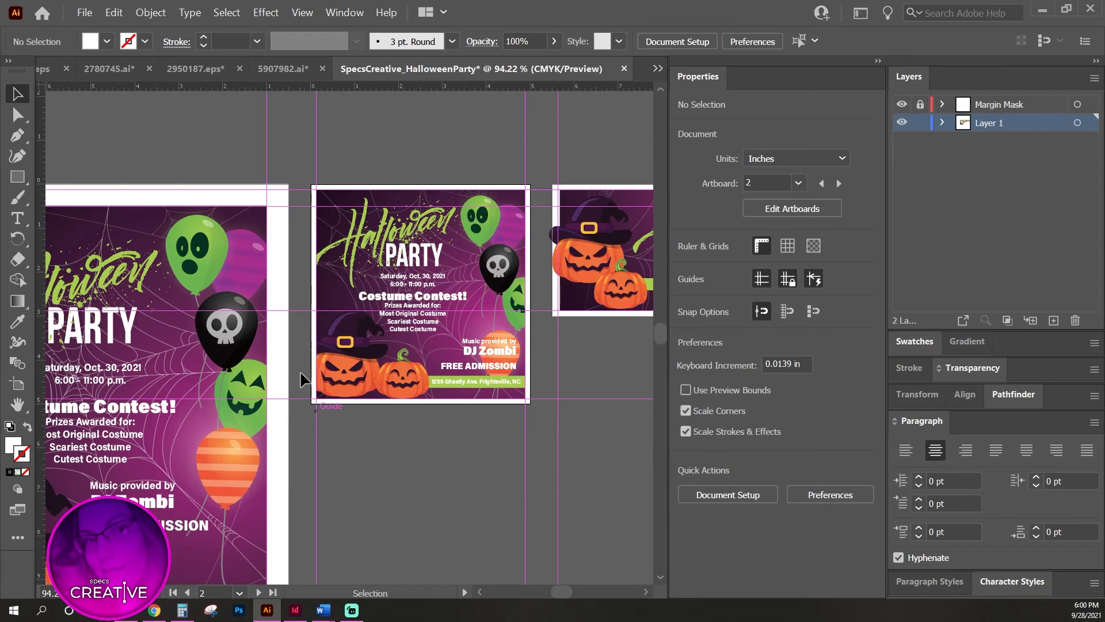
key("space")
left_click_drag(538, 419, 490, 436)
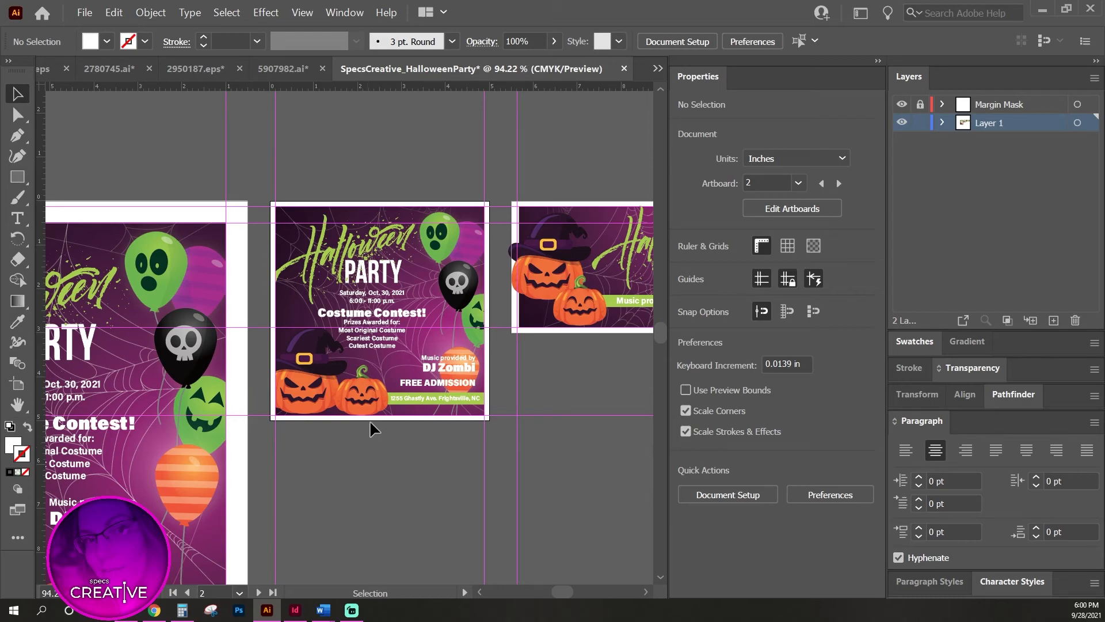
left_click(390, 253)
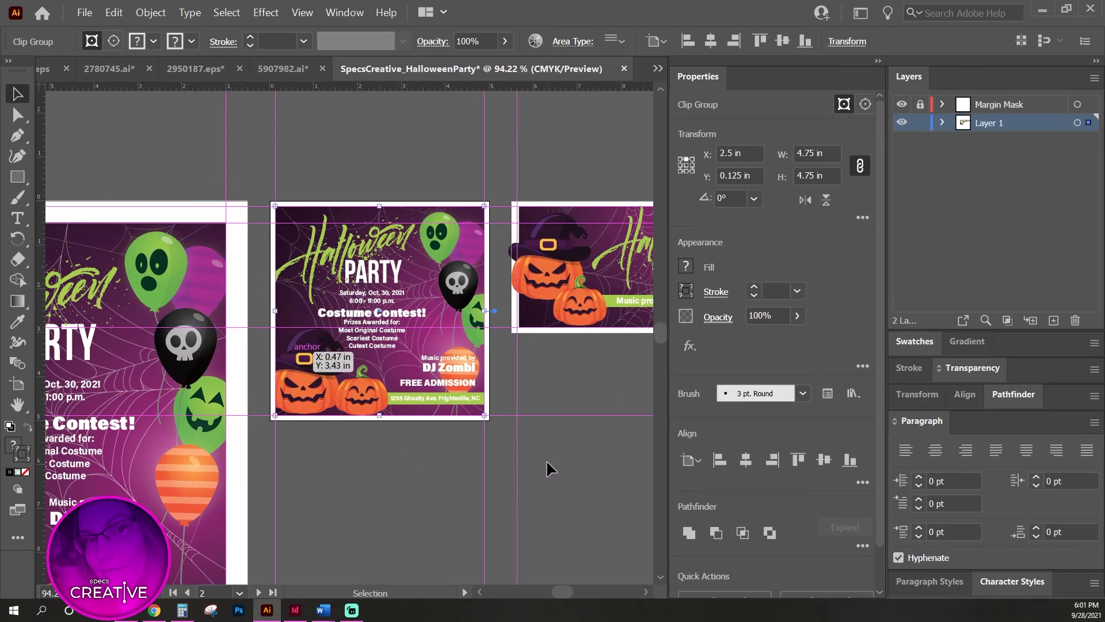
Extend the purple background rectangle inside the third flyer's cobweb clip group out to the left margin guide.
left_click_drag(632, 355, 334, 399)
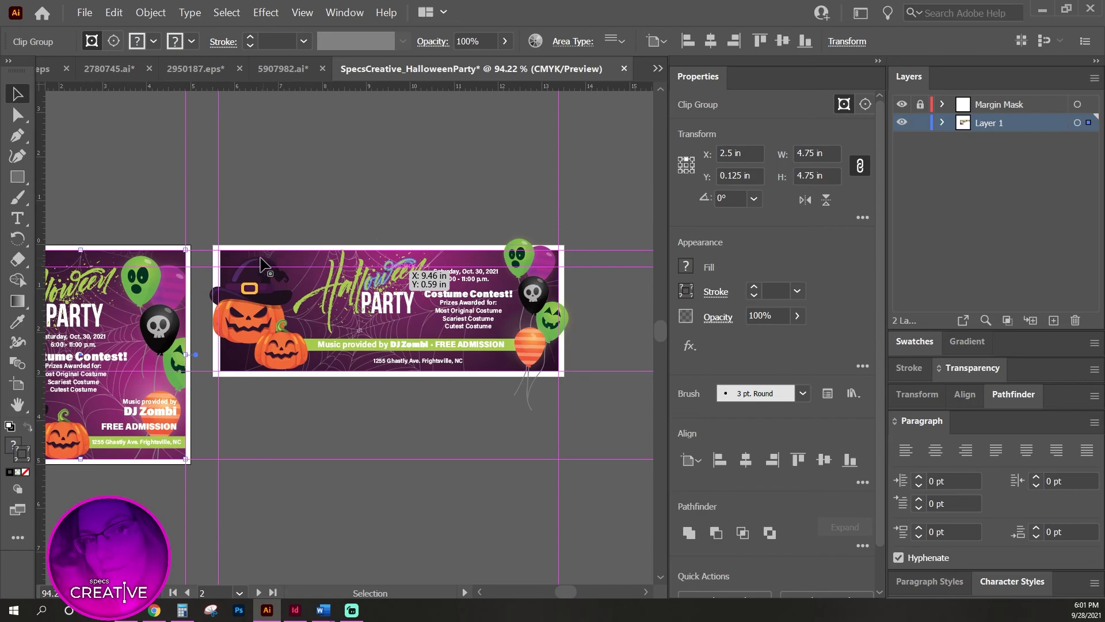
left_click(236, 252)
left_click(237, 253)
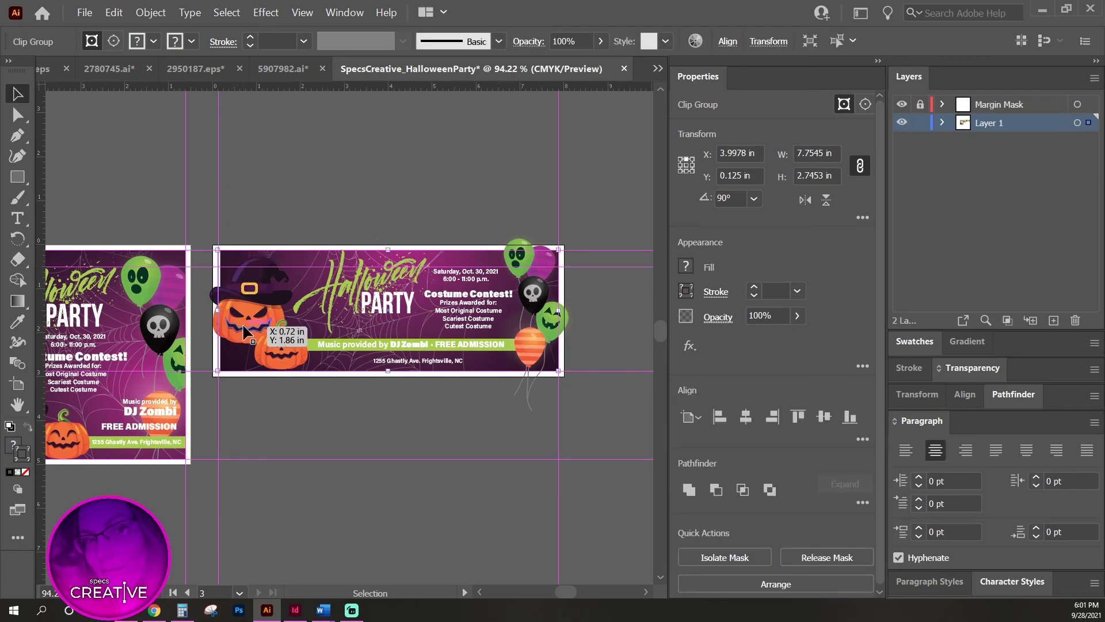
double_click(226, 266)
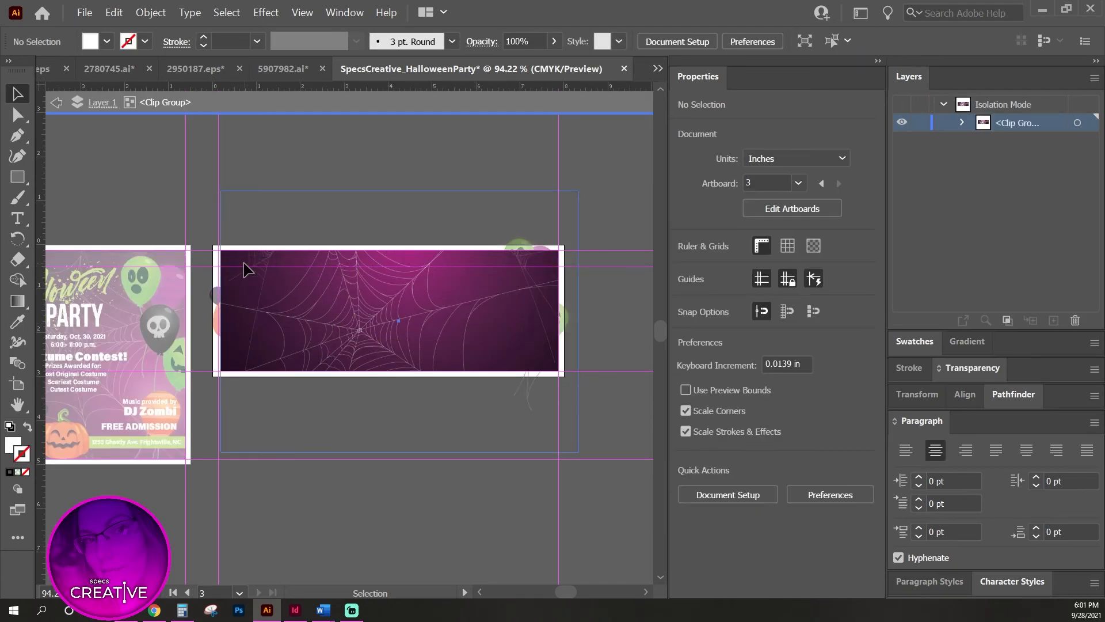
left_click_drag(222, 455, 211, 461)
left_click(261, 509)
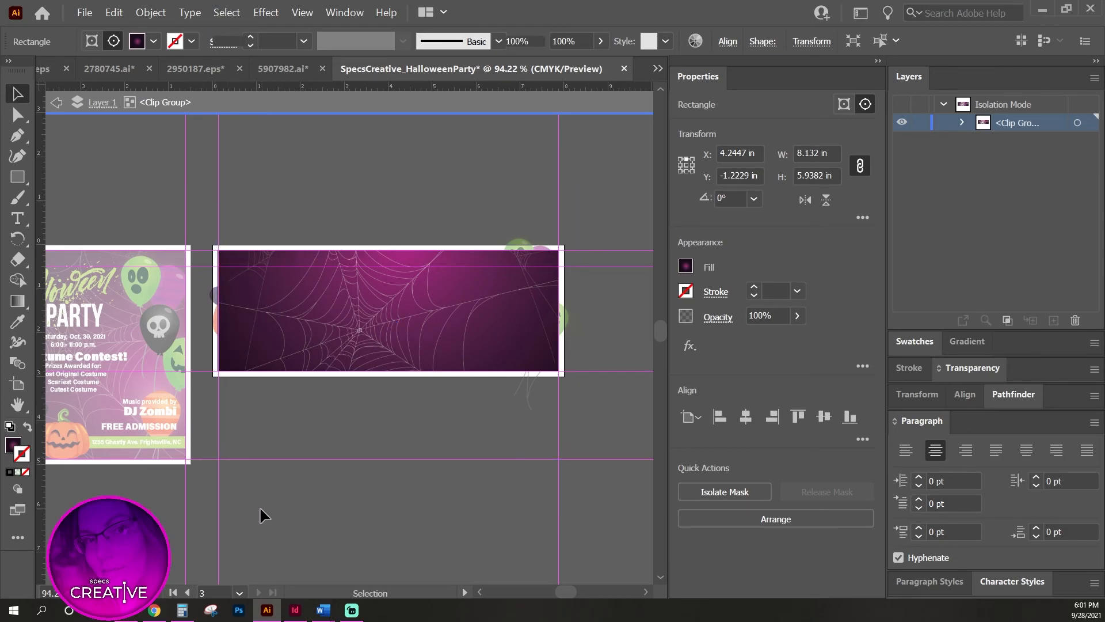
double_click(260, 506)
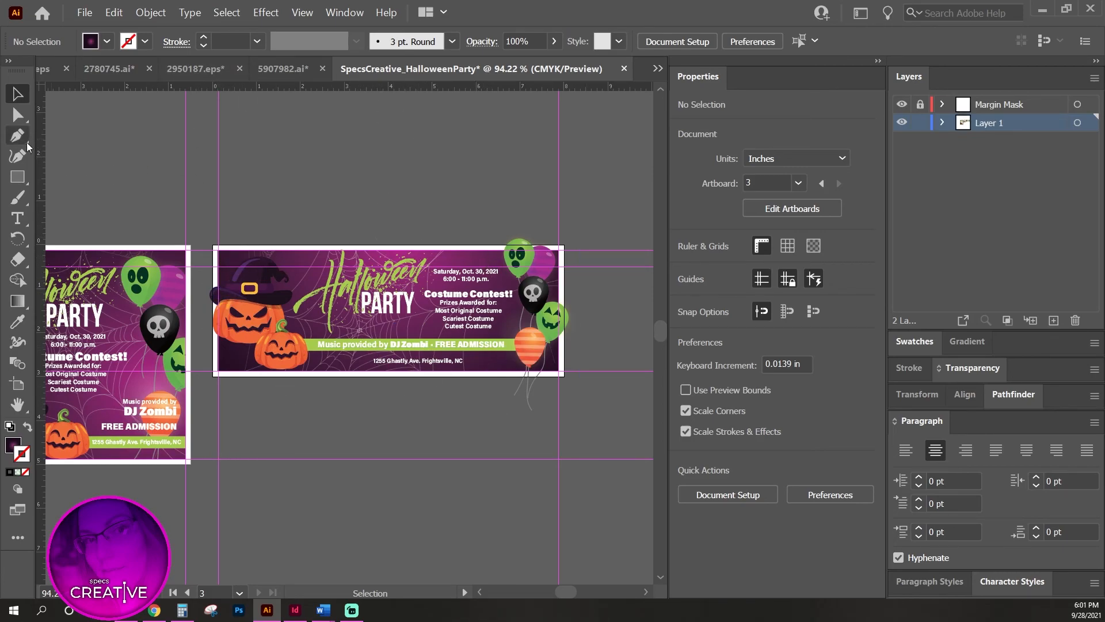
Draw a rectangle about 7.75 × 2.75 in over the third flyer, spanning the area inside its margin guides.
left_click(18, 177)
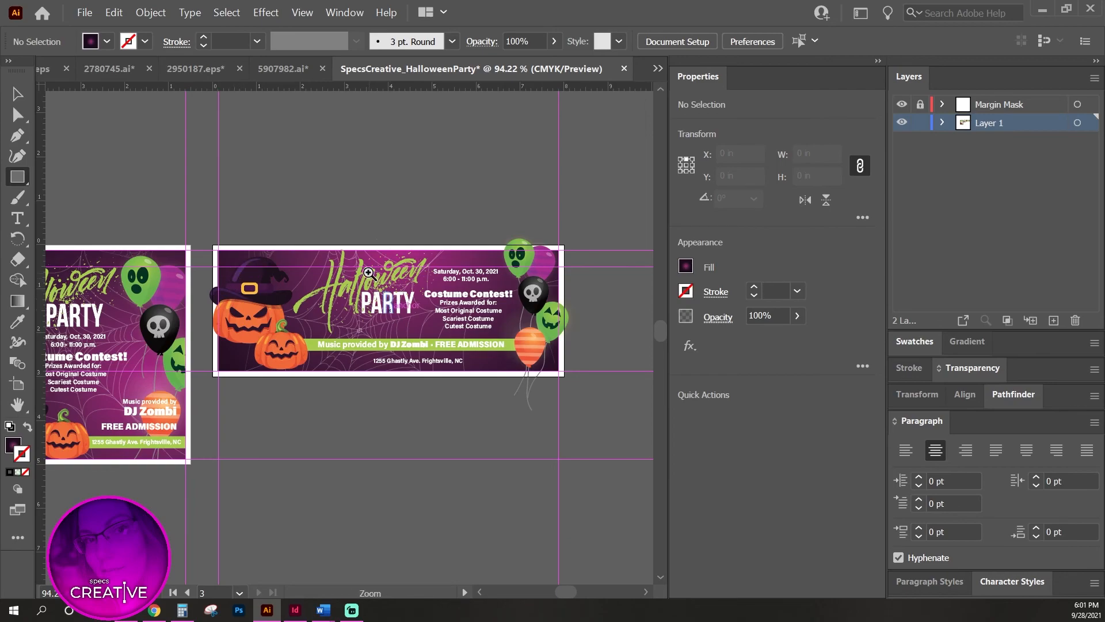
scroll(293, 236, "up", 4)
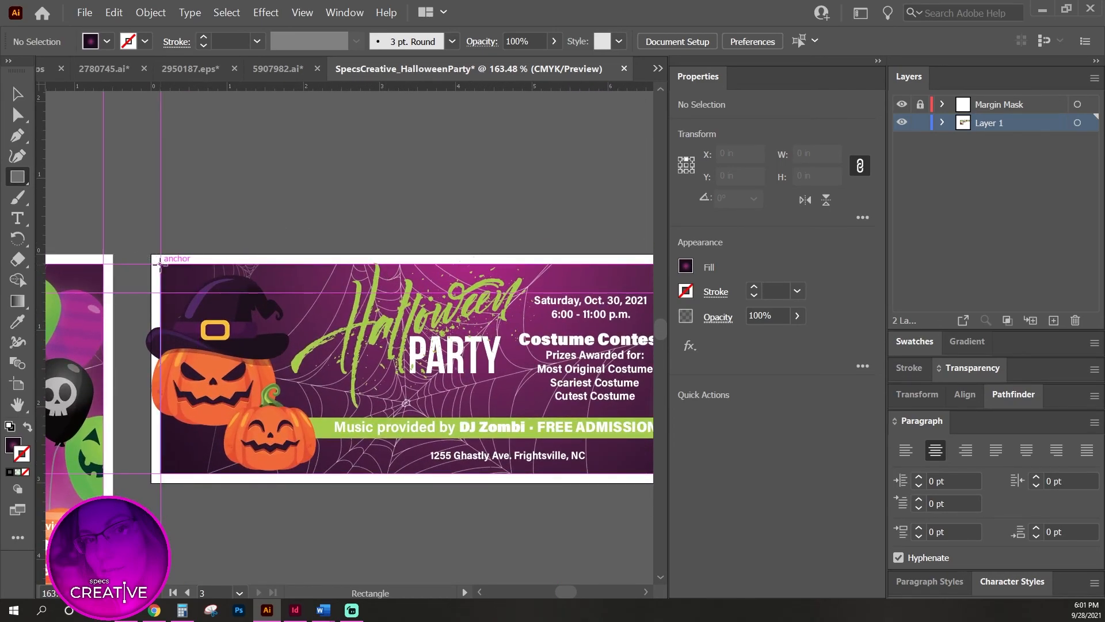
mouse_move(159, 263)
left_mouse_down()
mouse_move(598, 415)
mouse_move(592, 455)
mouse_move(388, 463)
mouse_move(386, 474)
left_mouse_up()
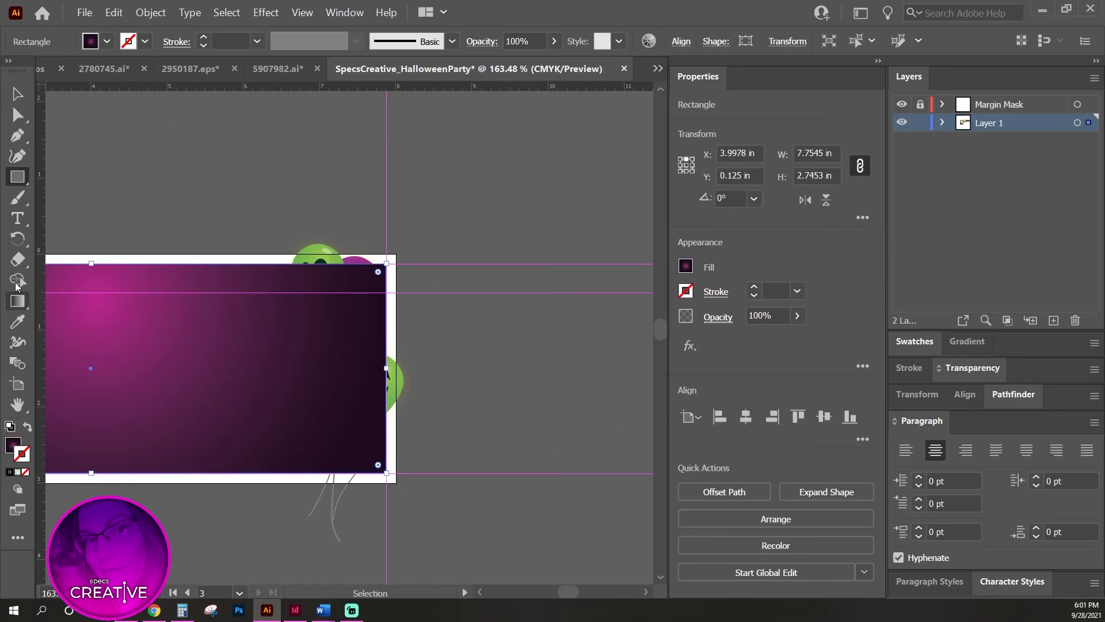
left_click(17, 93)
left_click(499, 280)
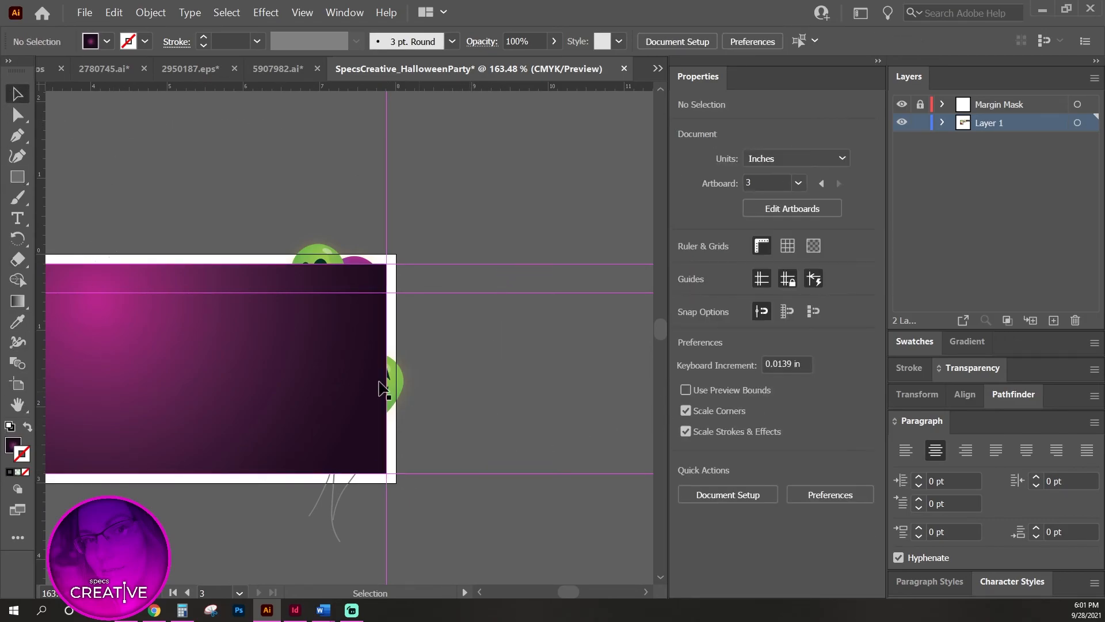
Move the new rectangle's left edge onto the margin guide, making the rectangle 7.748 in wide.
left_click_drag(215, 409, 594, 395)
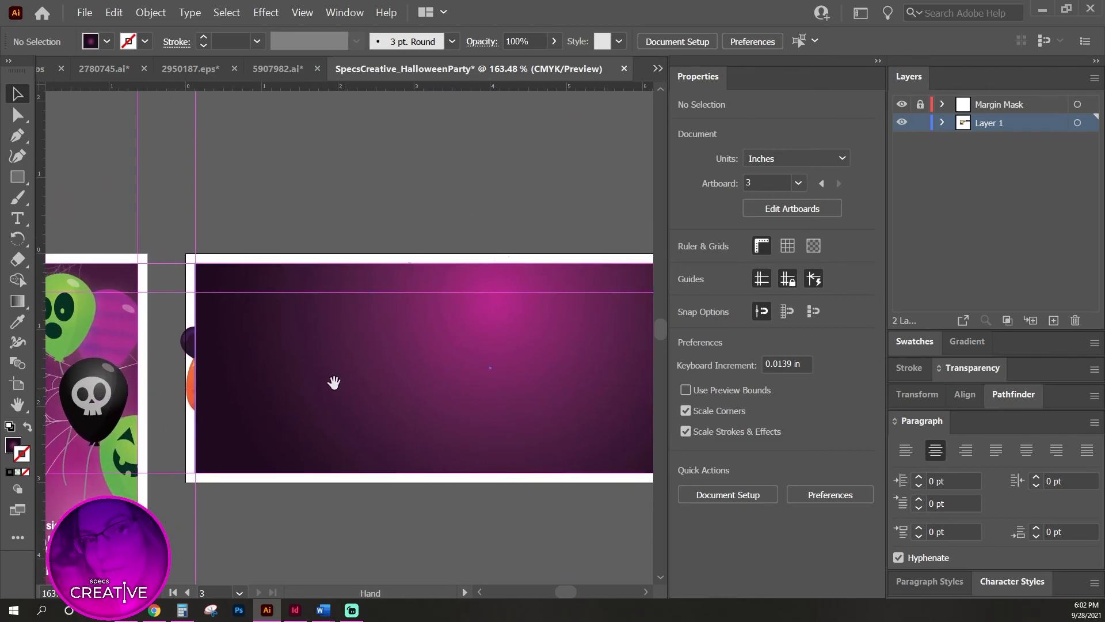
key("ctrl+space")
left_click_drag(161, 251, 513, 437)
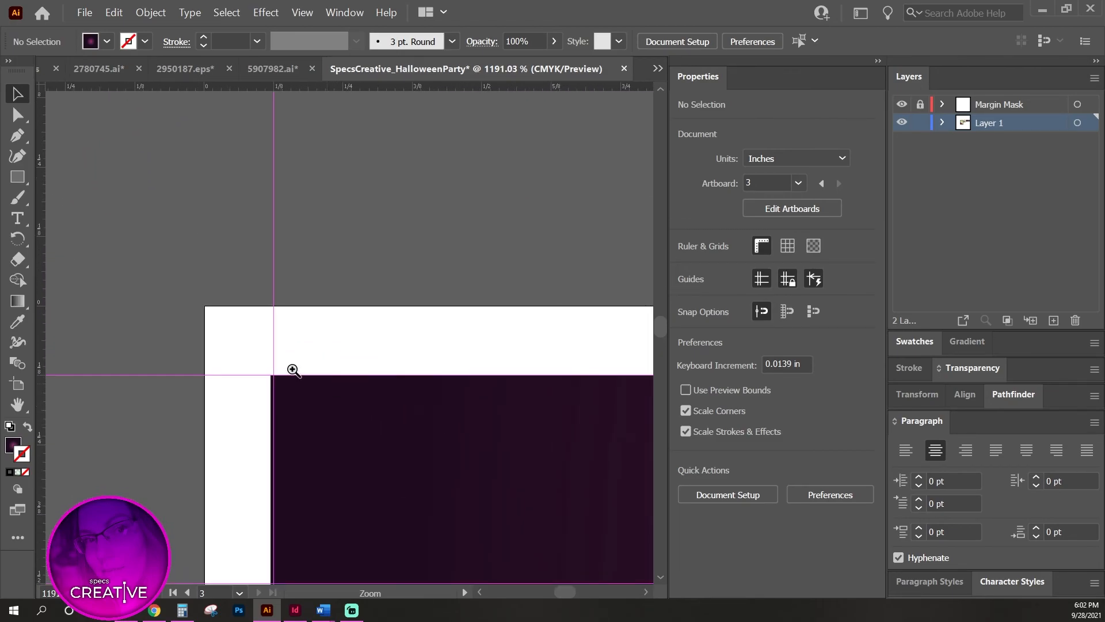
left_click(331, 461)
left_click_drag(329, 461, 335, 237)
left_click_drag(375, 534, 367, 326)
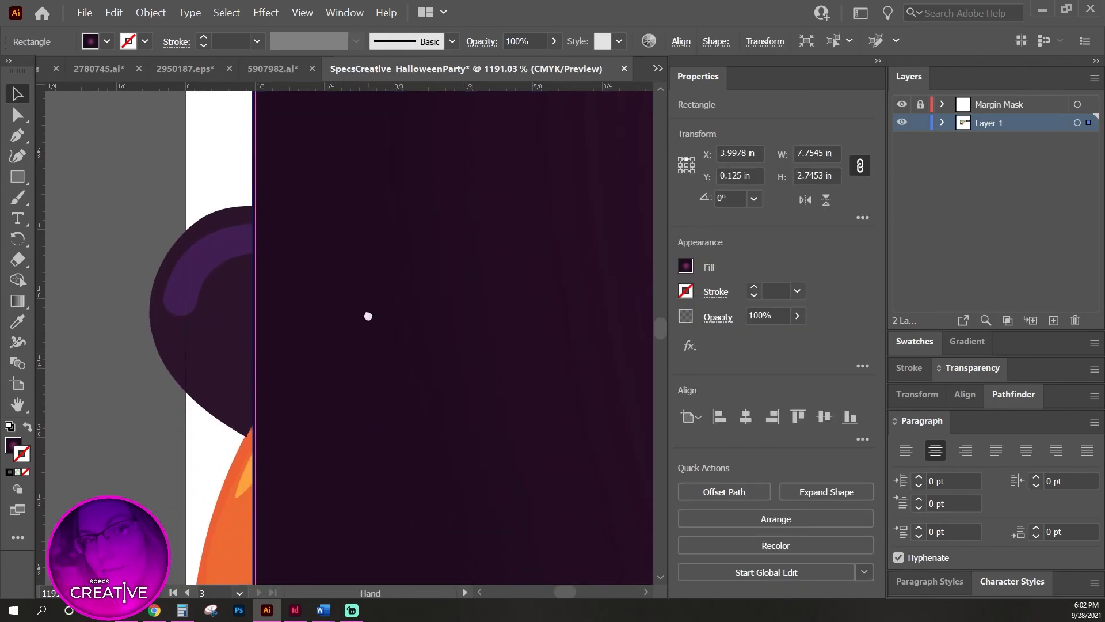
left_click_drag(388, 523, 381, 317)
left_click_drag(356, 273, 386, 490)
left_click_drag(376, 325, 379, 444)
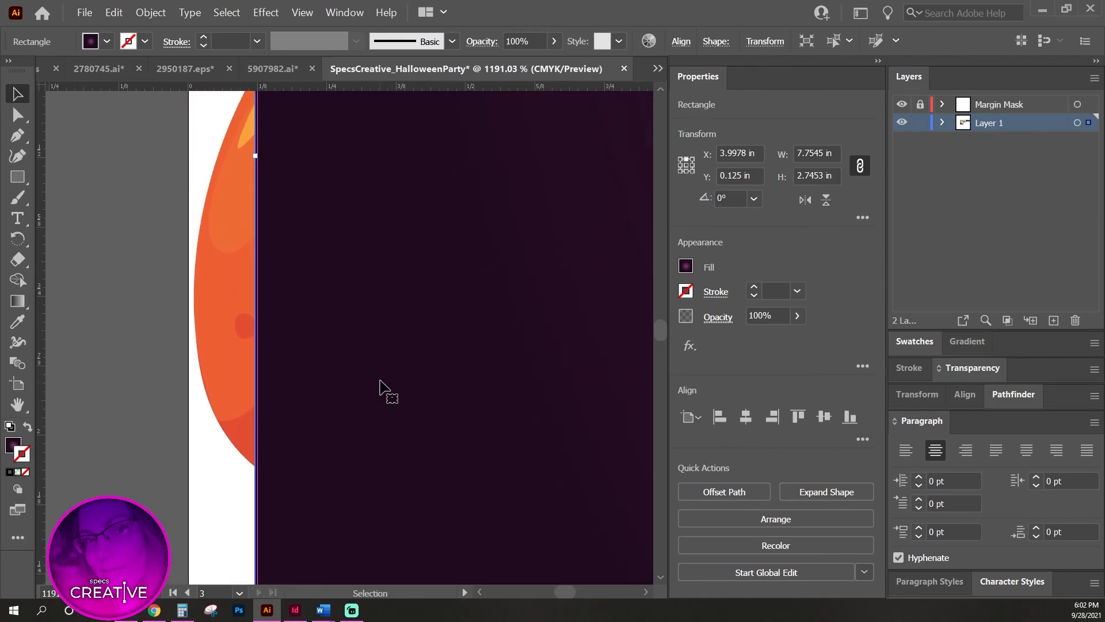
left_click_drag(255, 158, 263, 159)
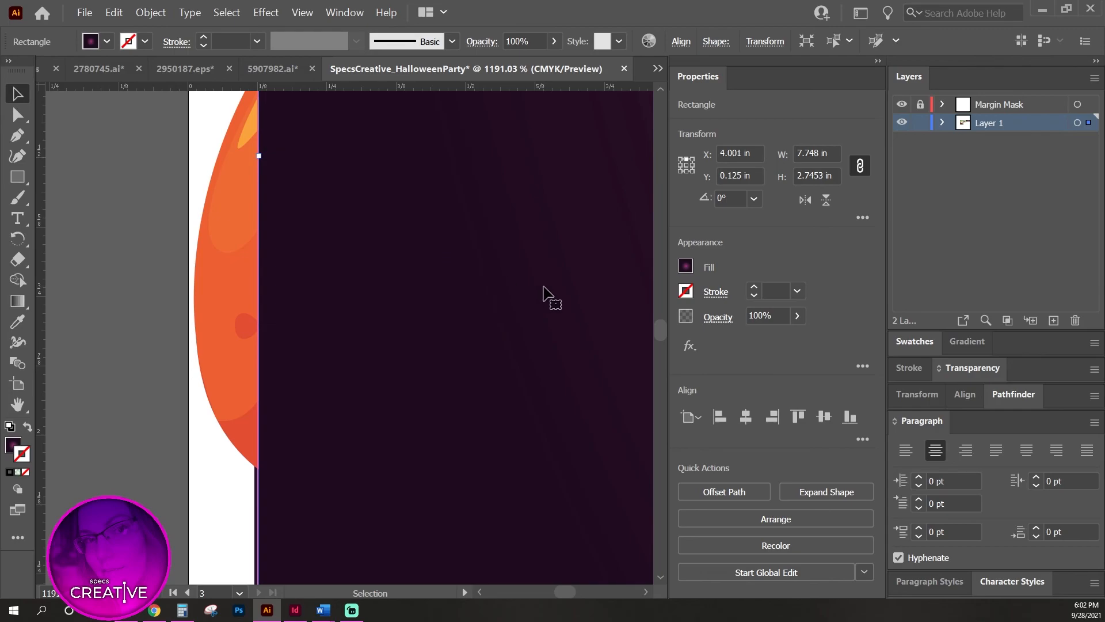
Select the rectangle with all of the third flyer's artwork and make a clipping mask.
key("ctrl+0")
left_click(192, 189)
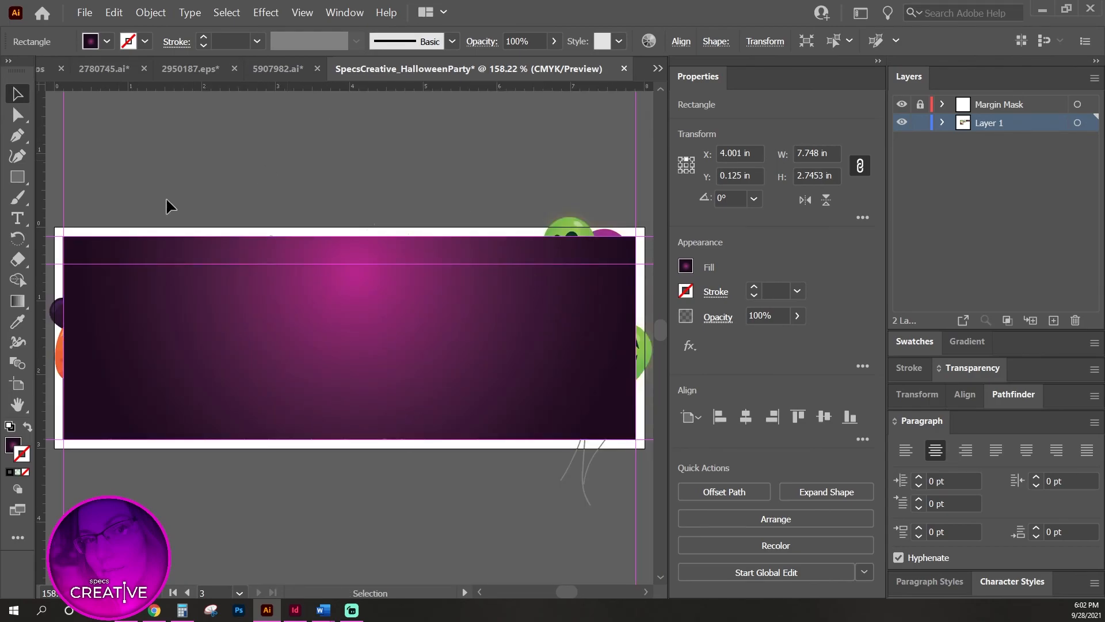
left_click_drag(72, 187, 652, 479)
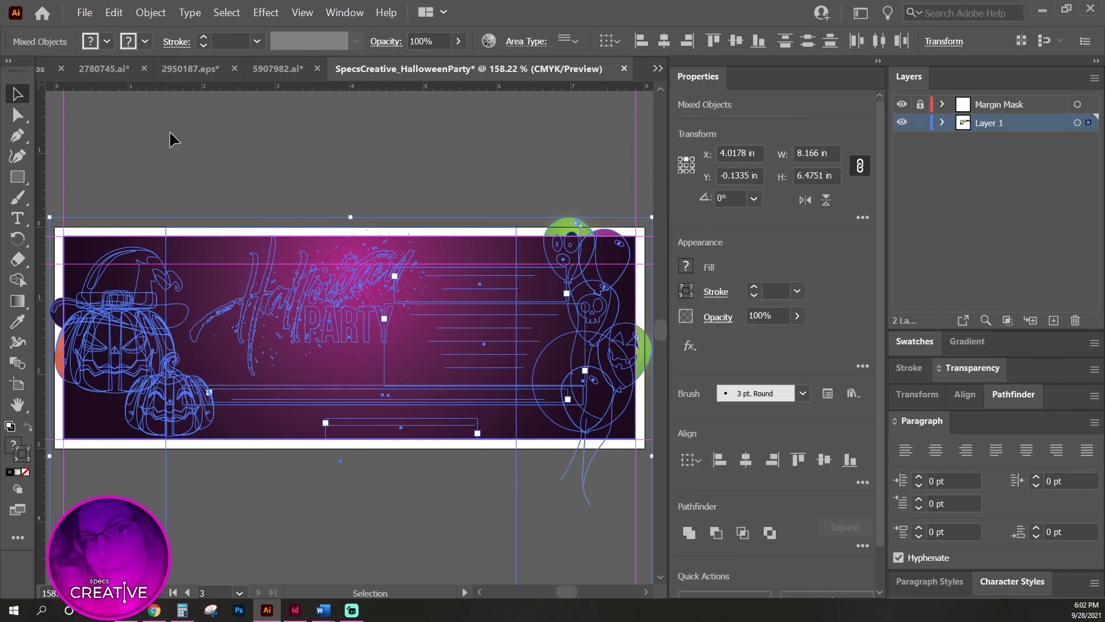
left_click(151, 12)
mouse_move(223, 417)
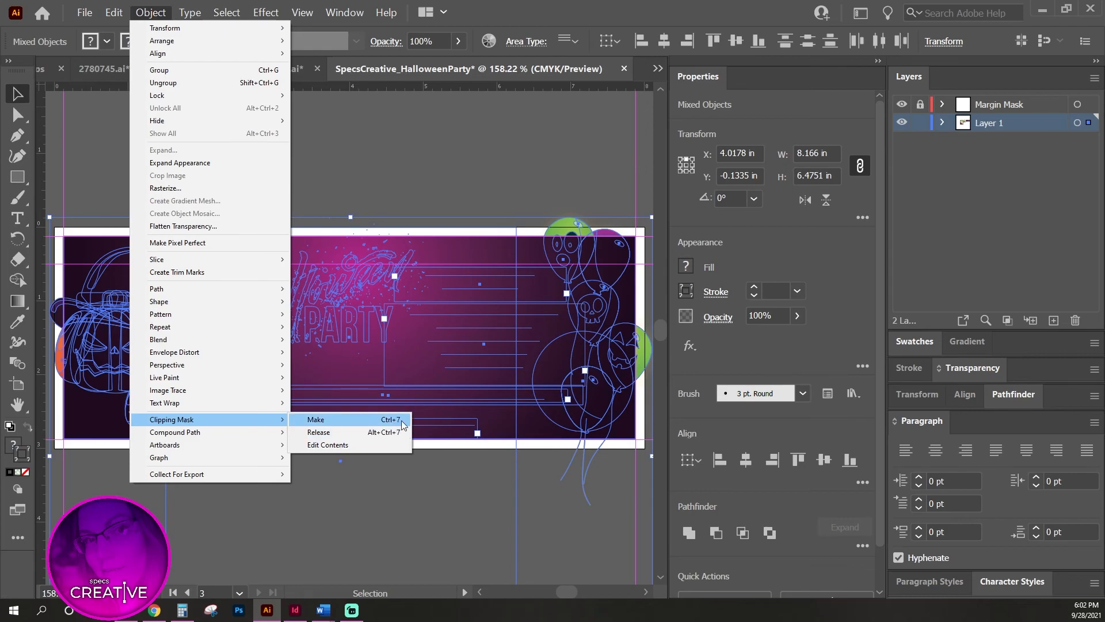
left_click(402, 421)
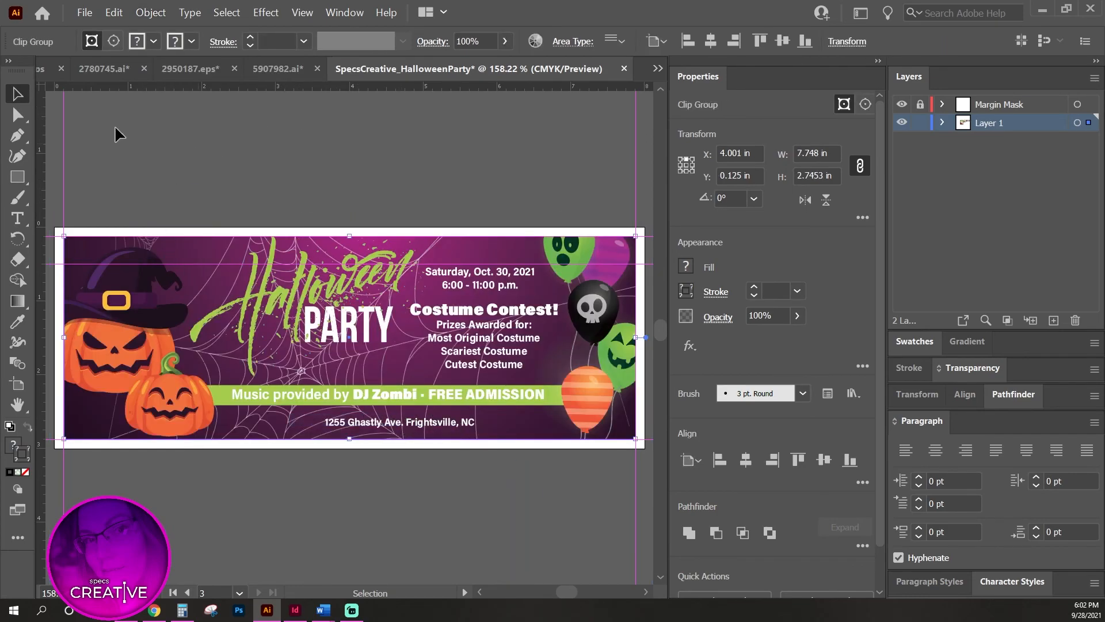
left_click(342, 213)
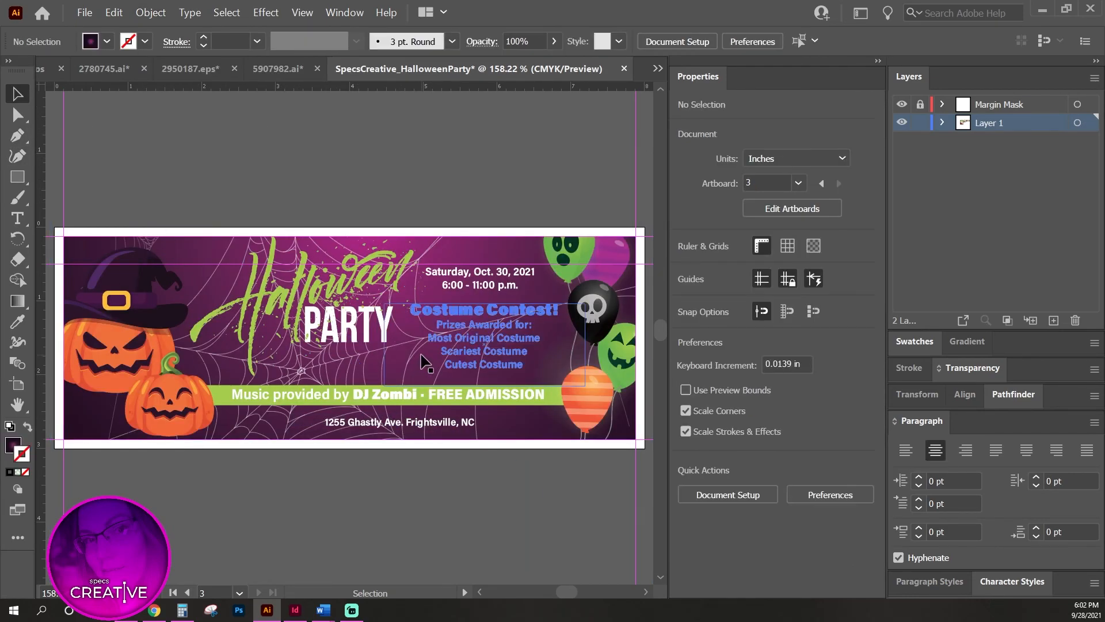
Save the document as SpecsCreative_HalloweenParty.ai in the Desktop's SpecsCreative_VectorReorganization folder, using the Illustrator 2020 version with PDF compatibility.
key("ctrl+minus")
key("ctrl+minus")
key("ctrl+minus")
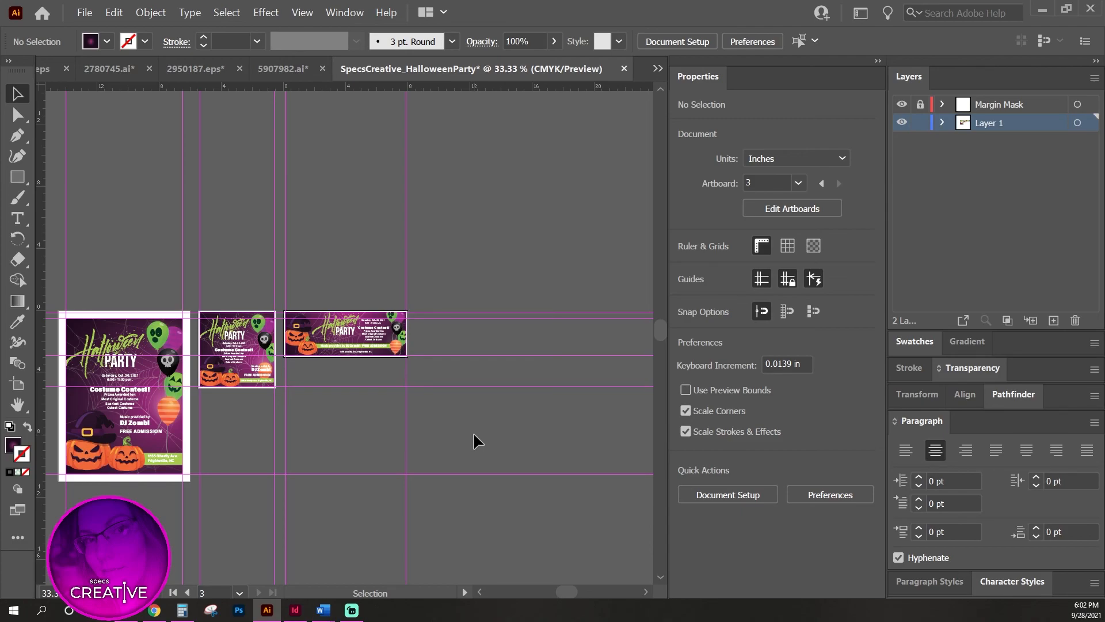
left_click(85, 12)
left_click(116, 133)
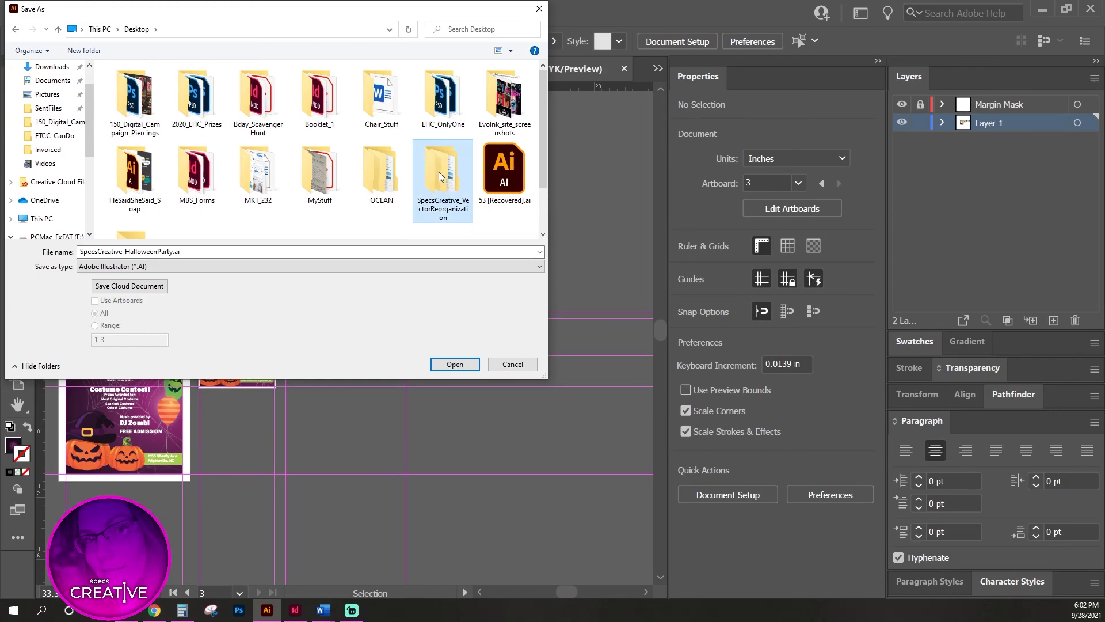
double_click(443, 182)
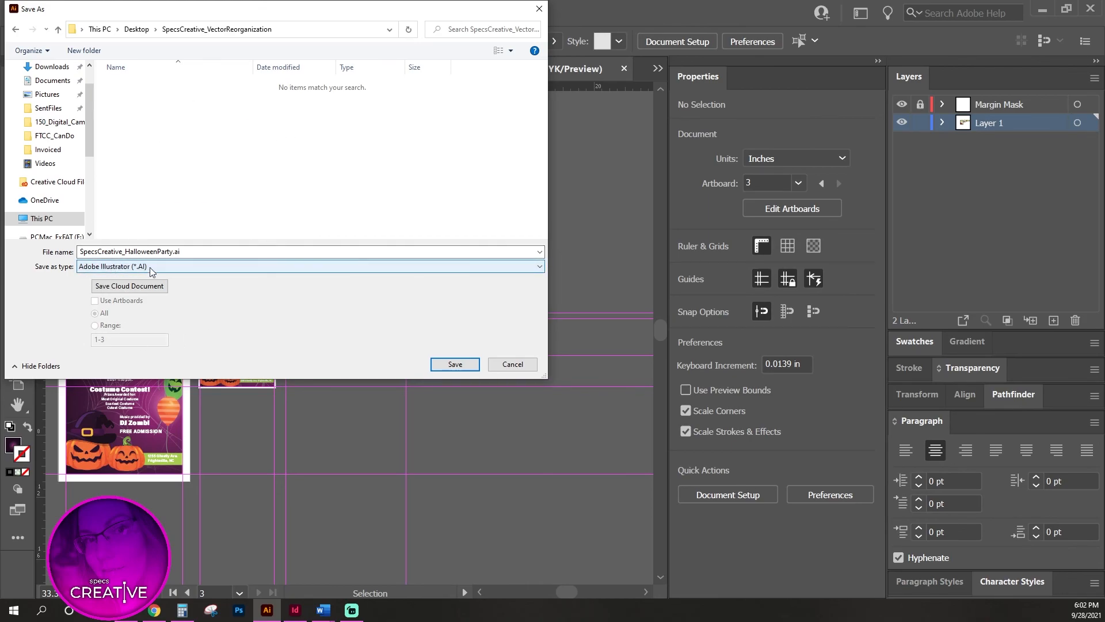
left_click(458, 365)
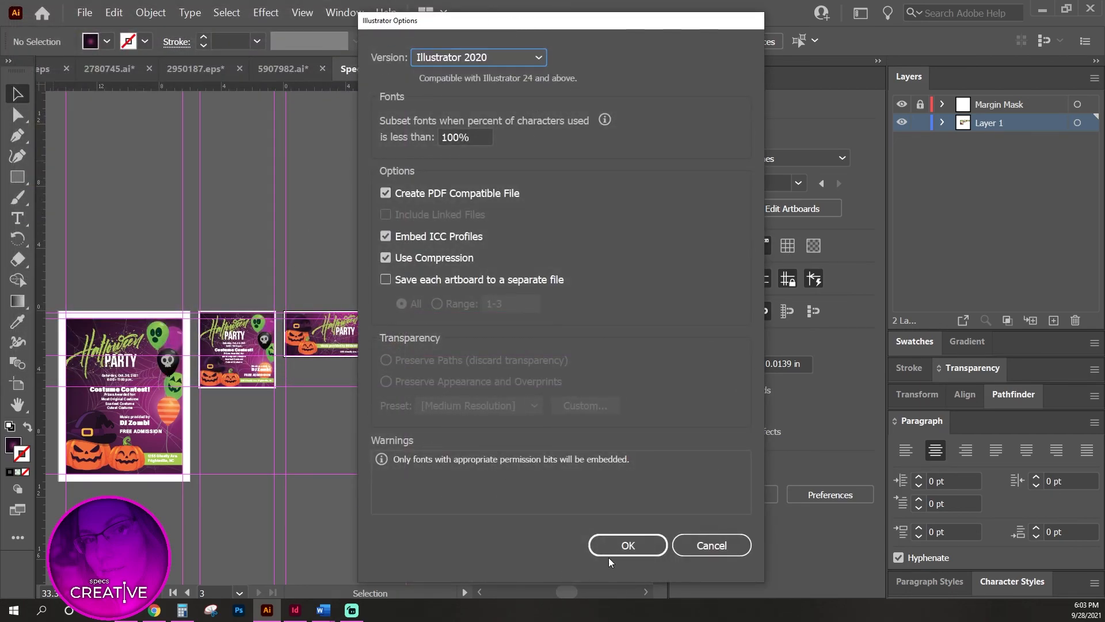
left_click(622, 546)
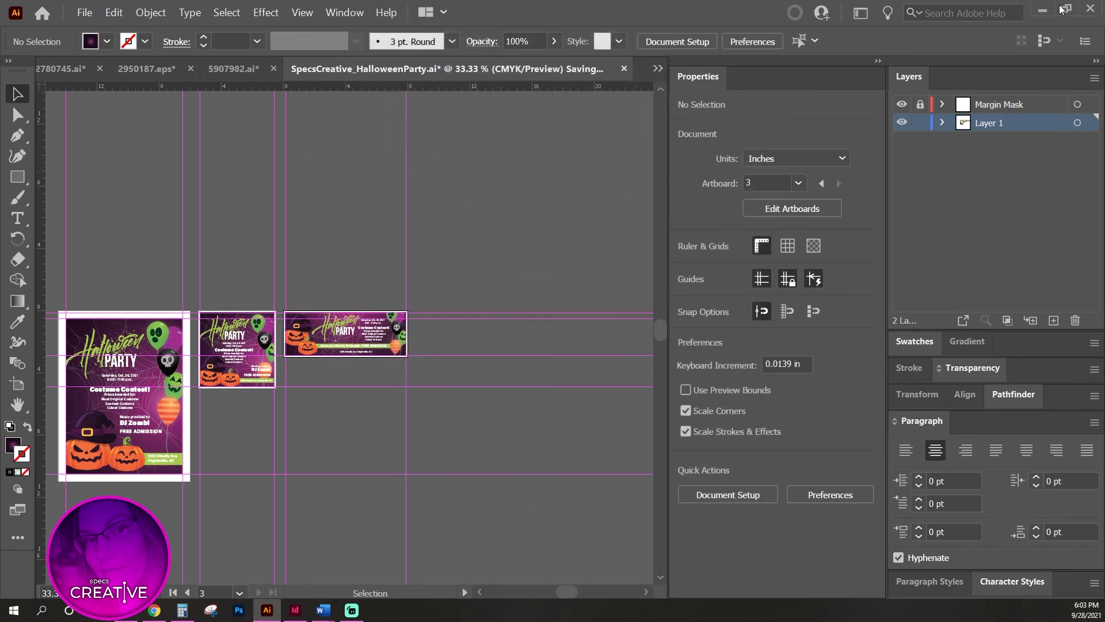
Switch to File Explorer, open the Desktop's SpecsCreative_VectorReorganization folder and preview SpecsCreative_HalloweenParty.ai.
left_click(1042, 11)
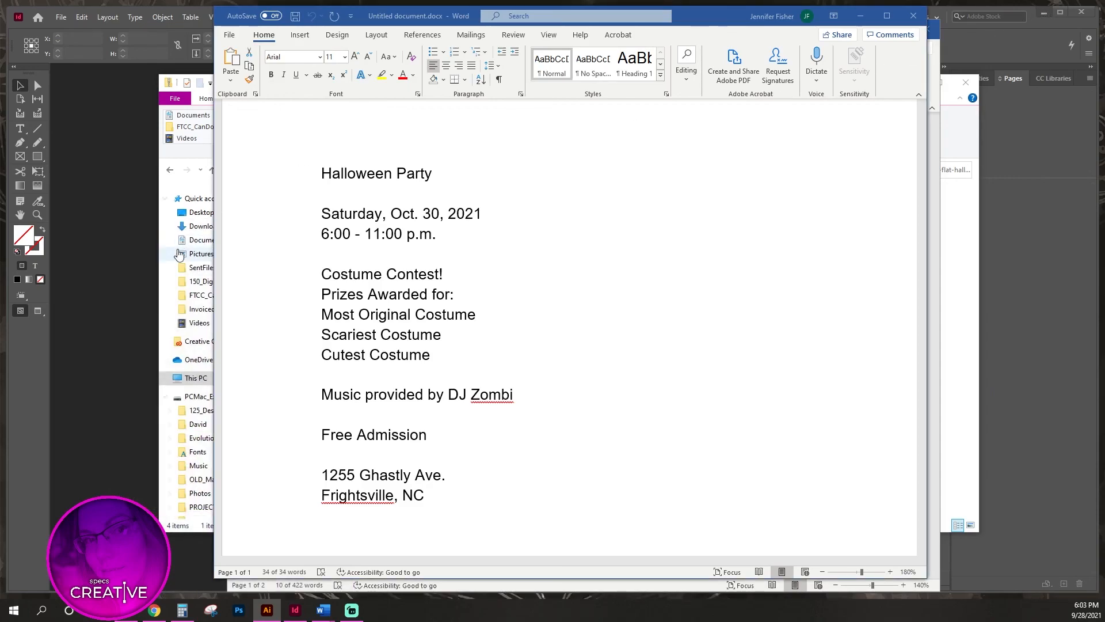
left_click(197, 215)
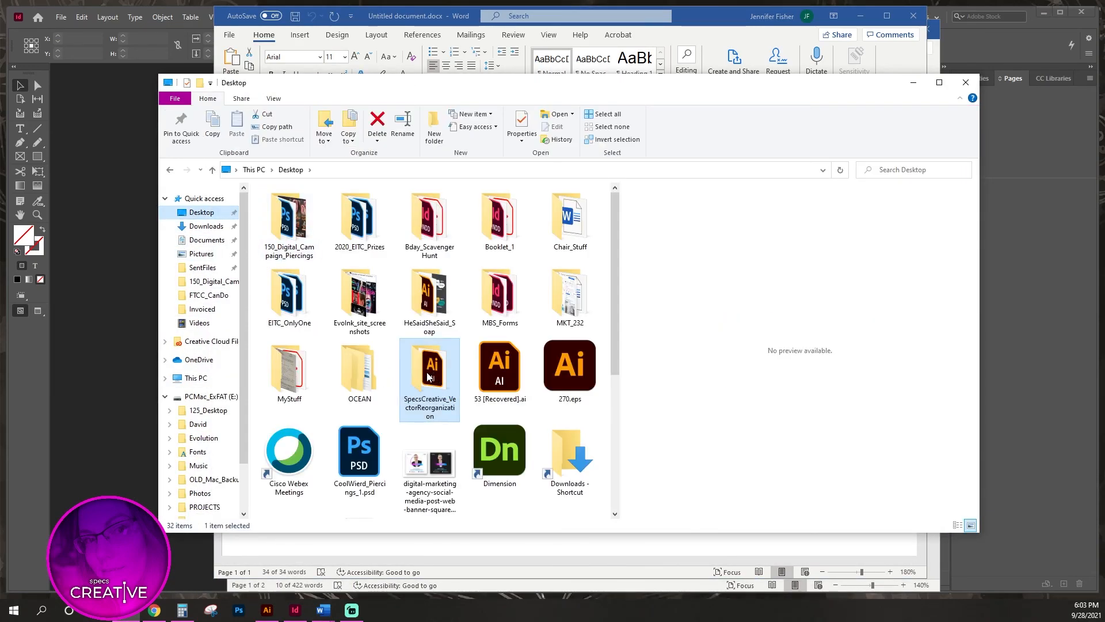
double_click(427, 378)
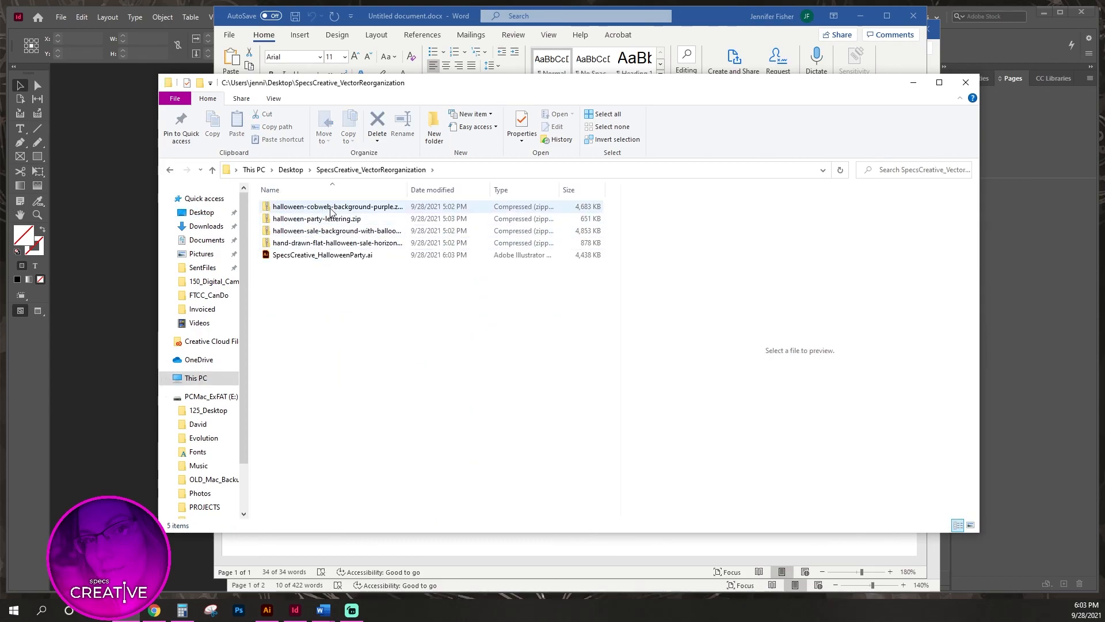
left_click(312, 258)
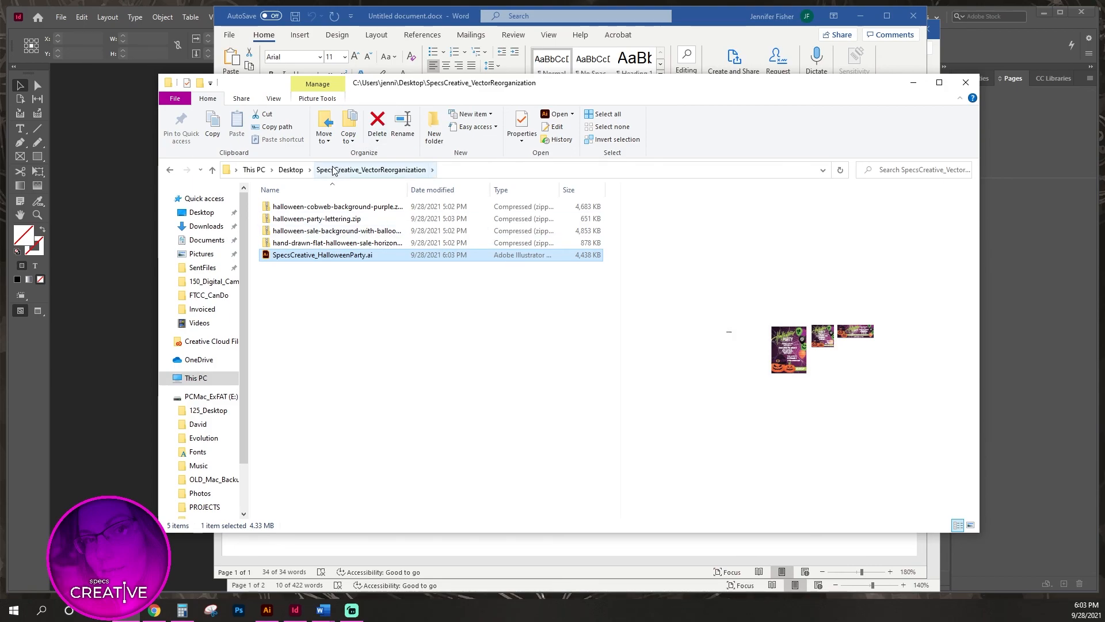
Compress the SpecsCreative_VectorReorganization folder on the Desktop into a zip file.
left_click(291, 169)
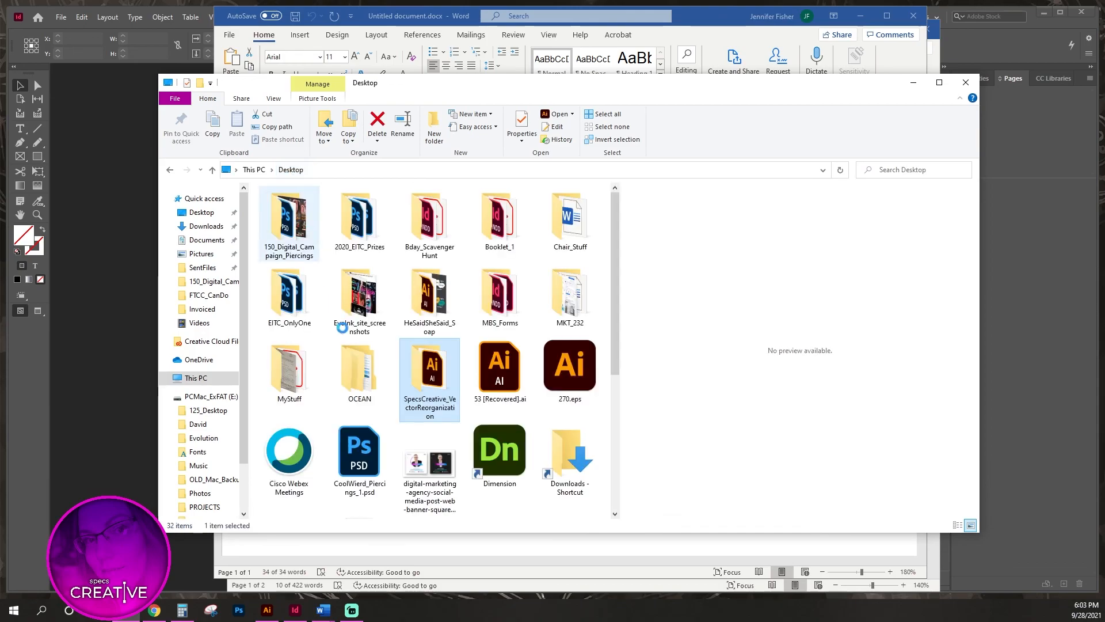
right_click(432, 366)
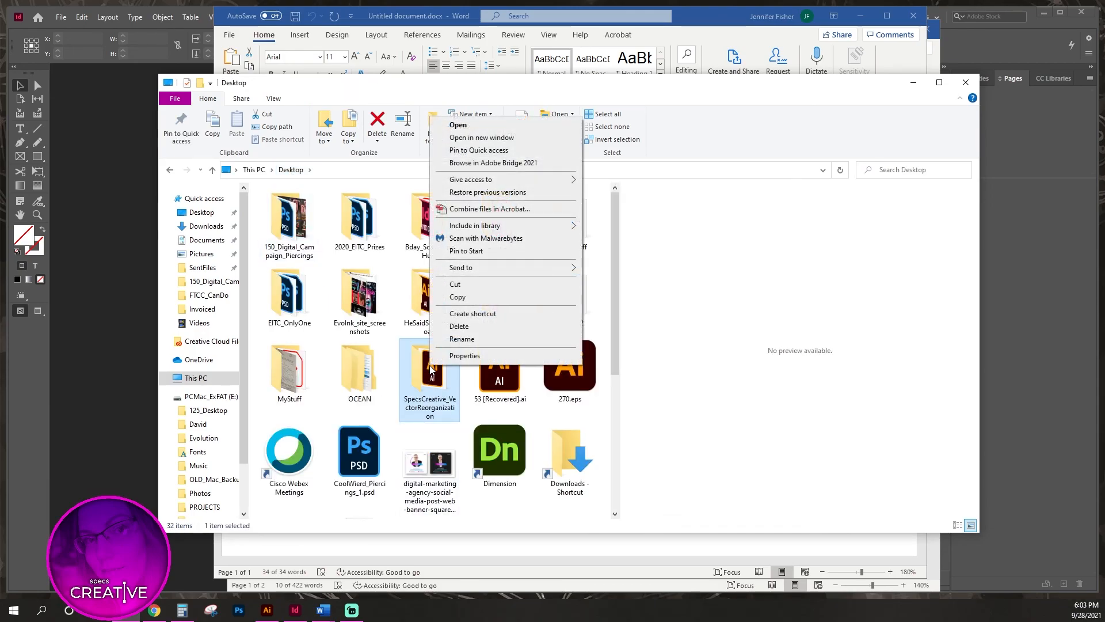
mouse_move(487, 267)
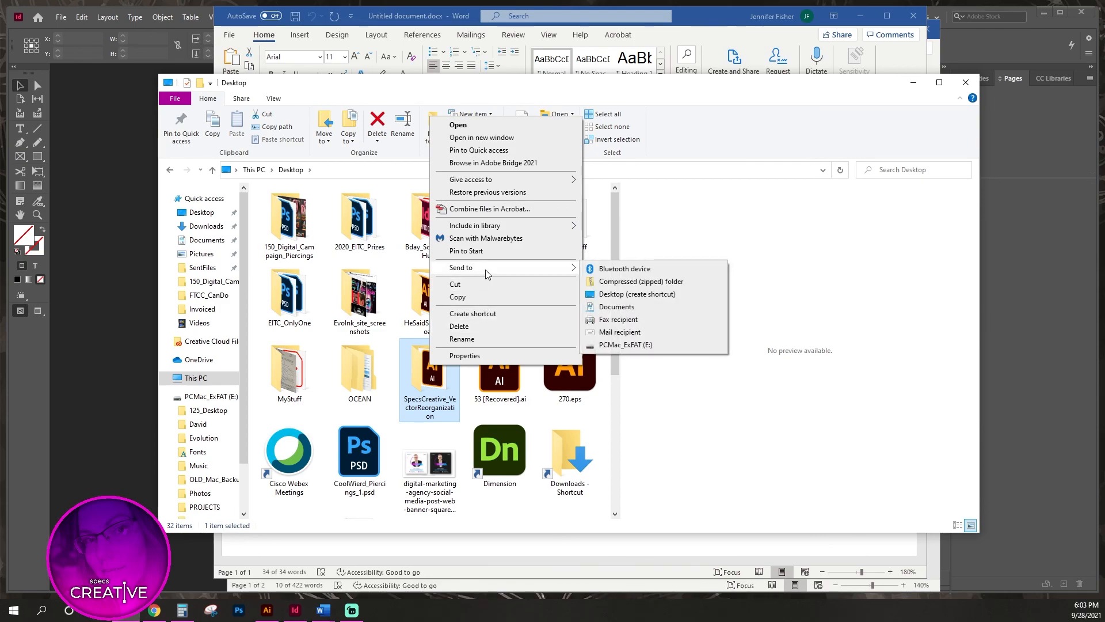
left_click(678, 281)
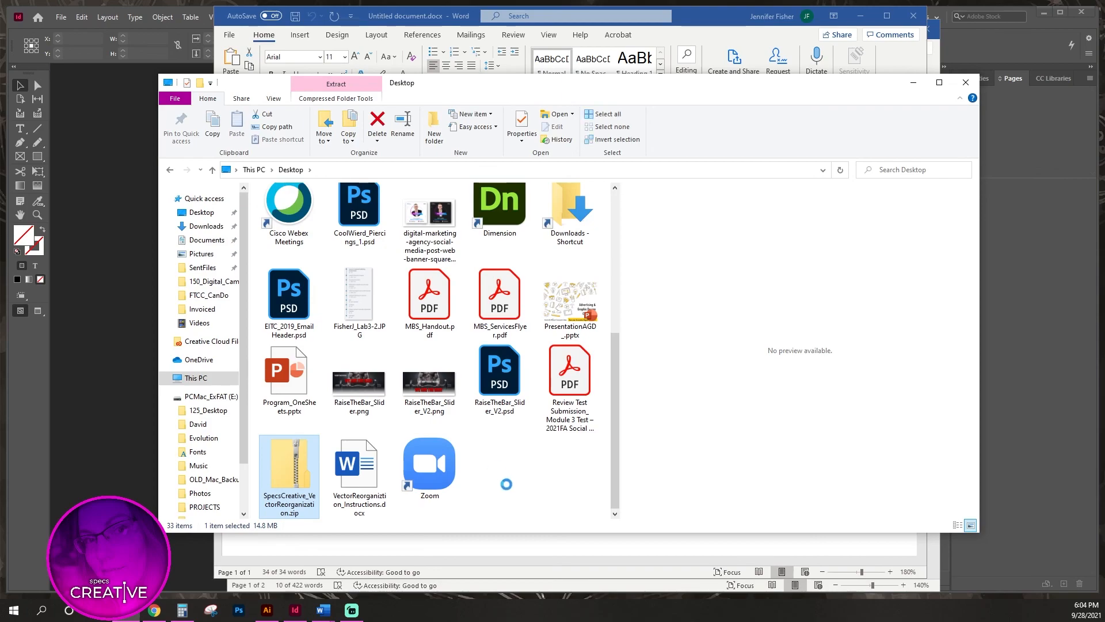
left_click(517, 498)
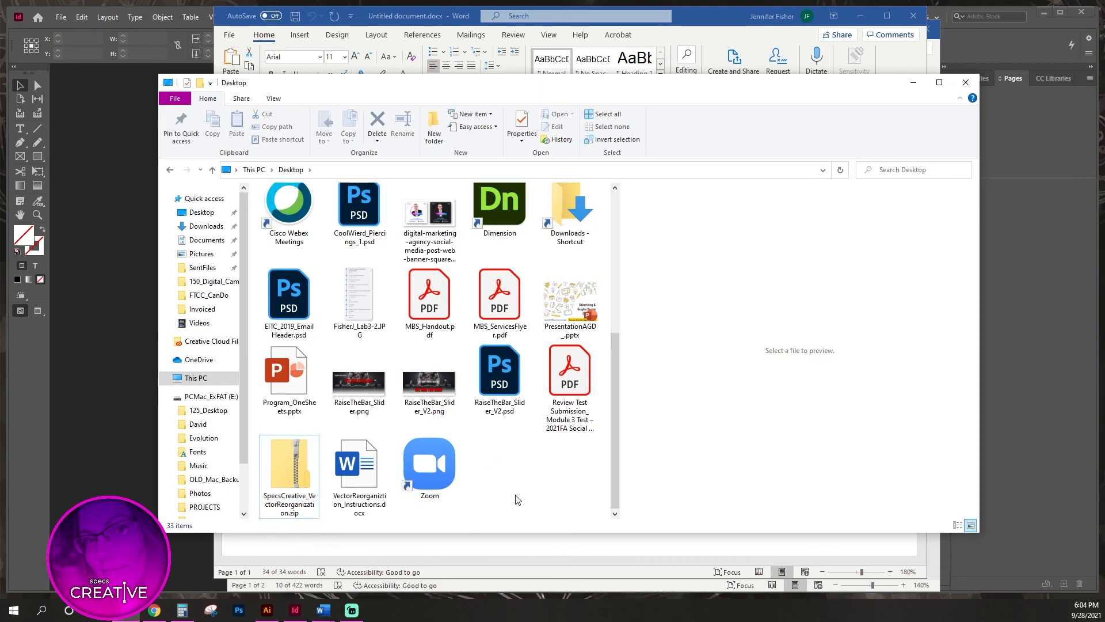